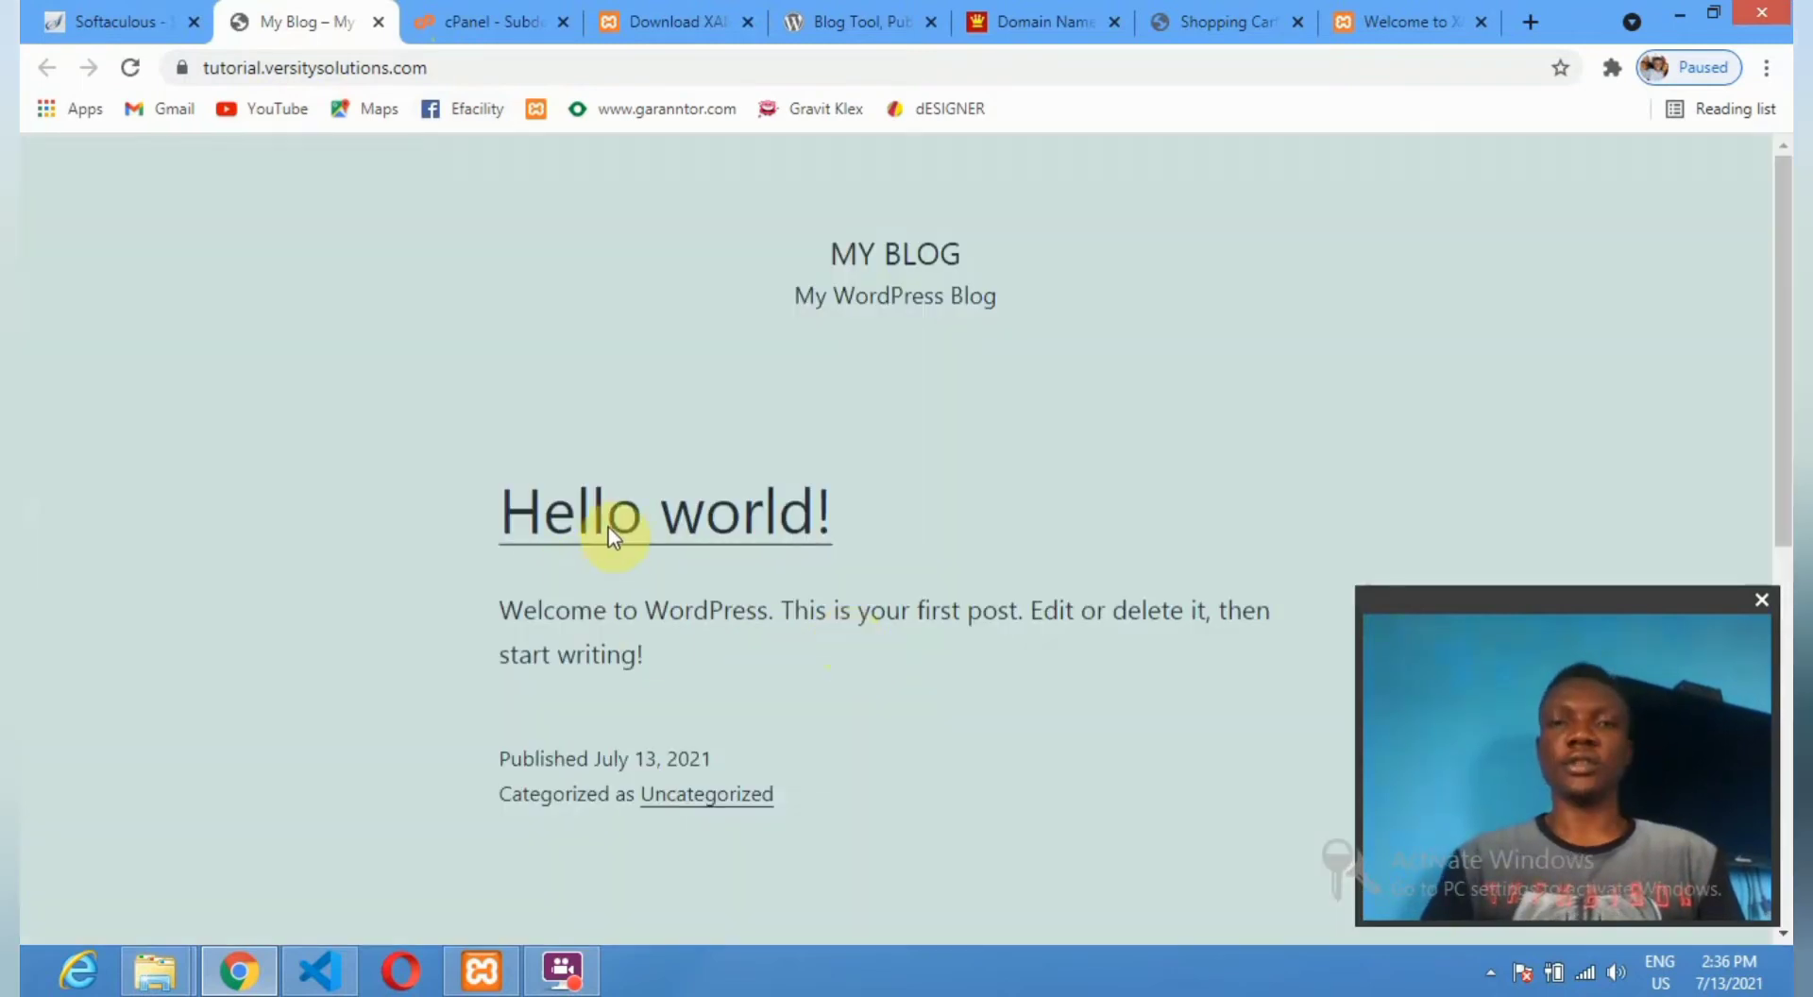
Open the new blog's admin dashboard via the Administrative URL on the Softaculous success page.
scroll(609, 531, down, 10)
scroll(609, 525, up, 10)
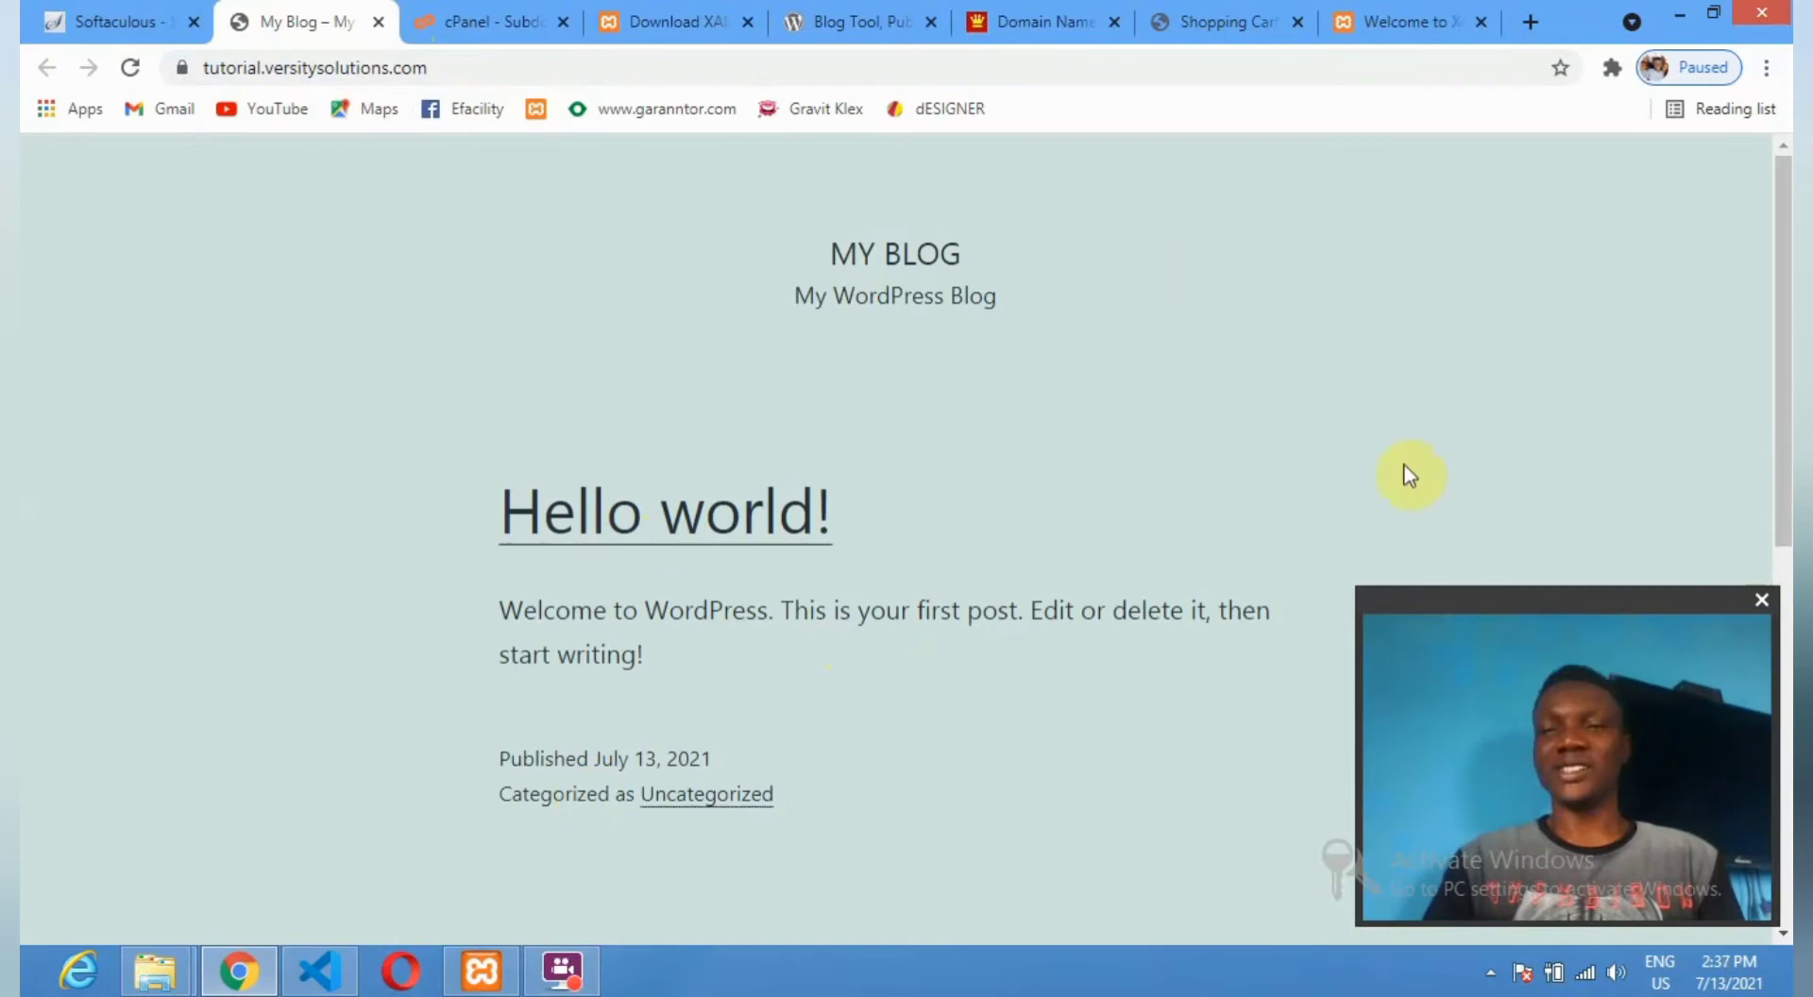
click(118, 17)
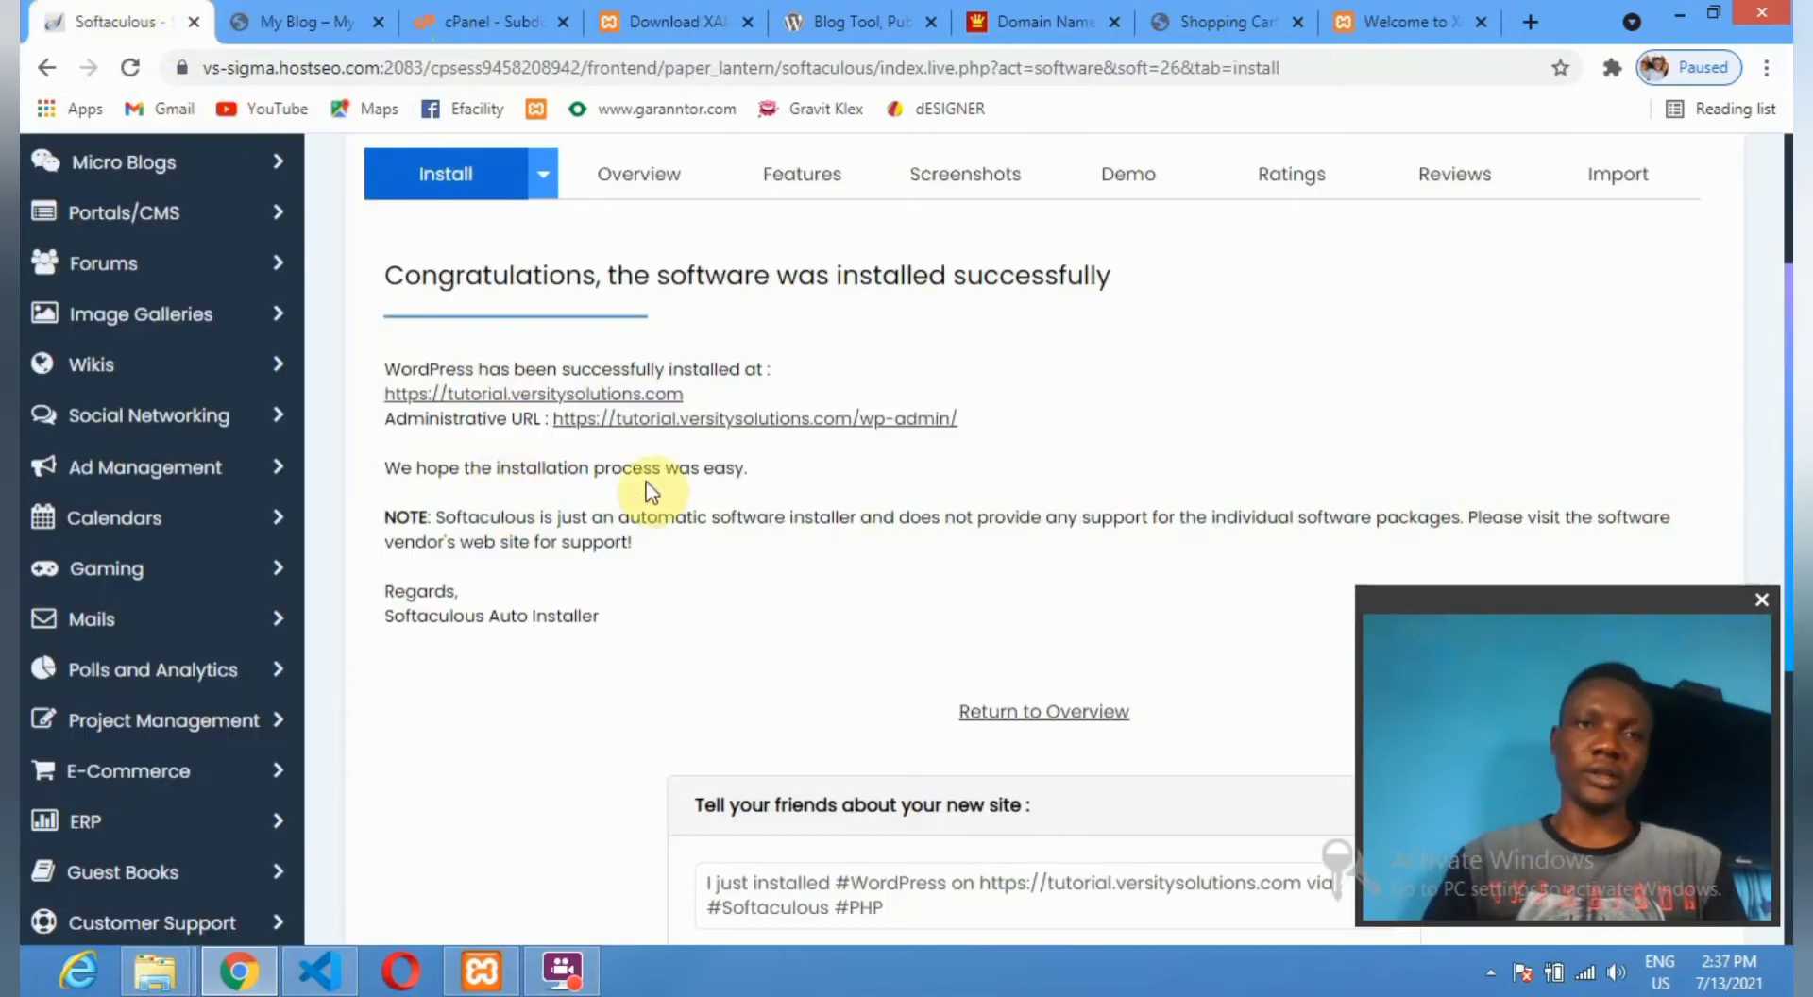
click(723, 421)
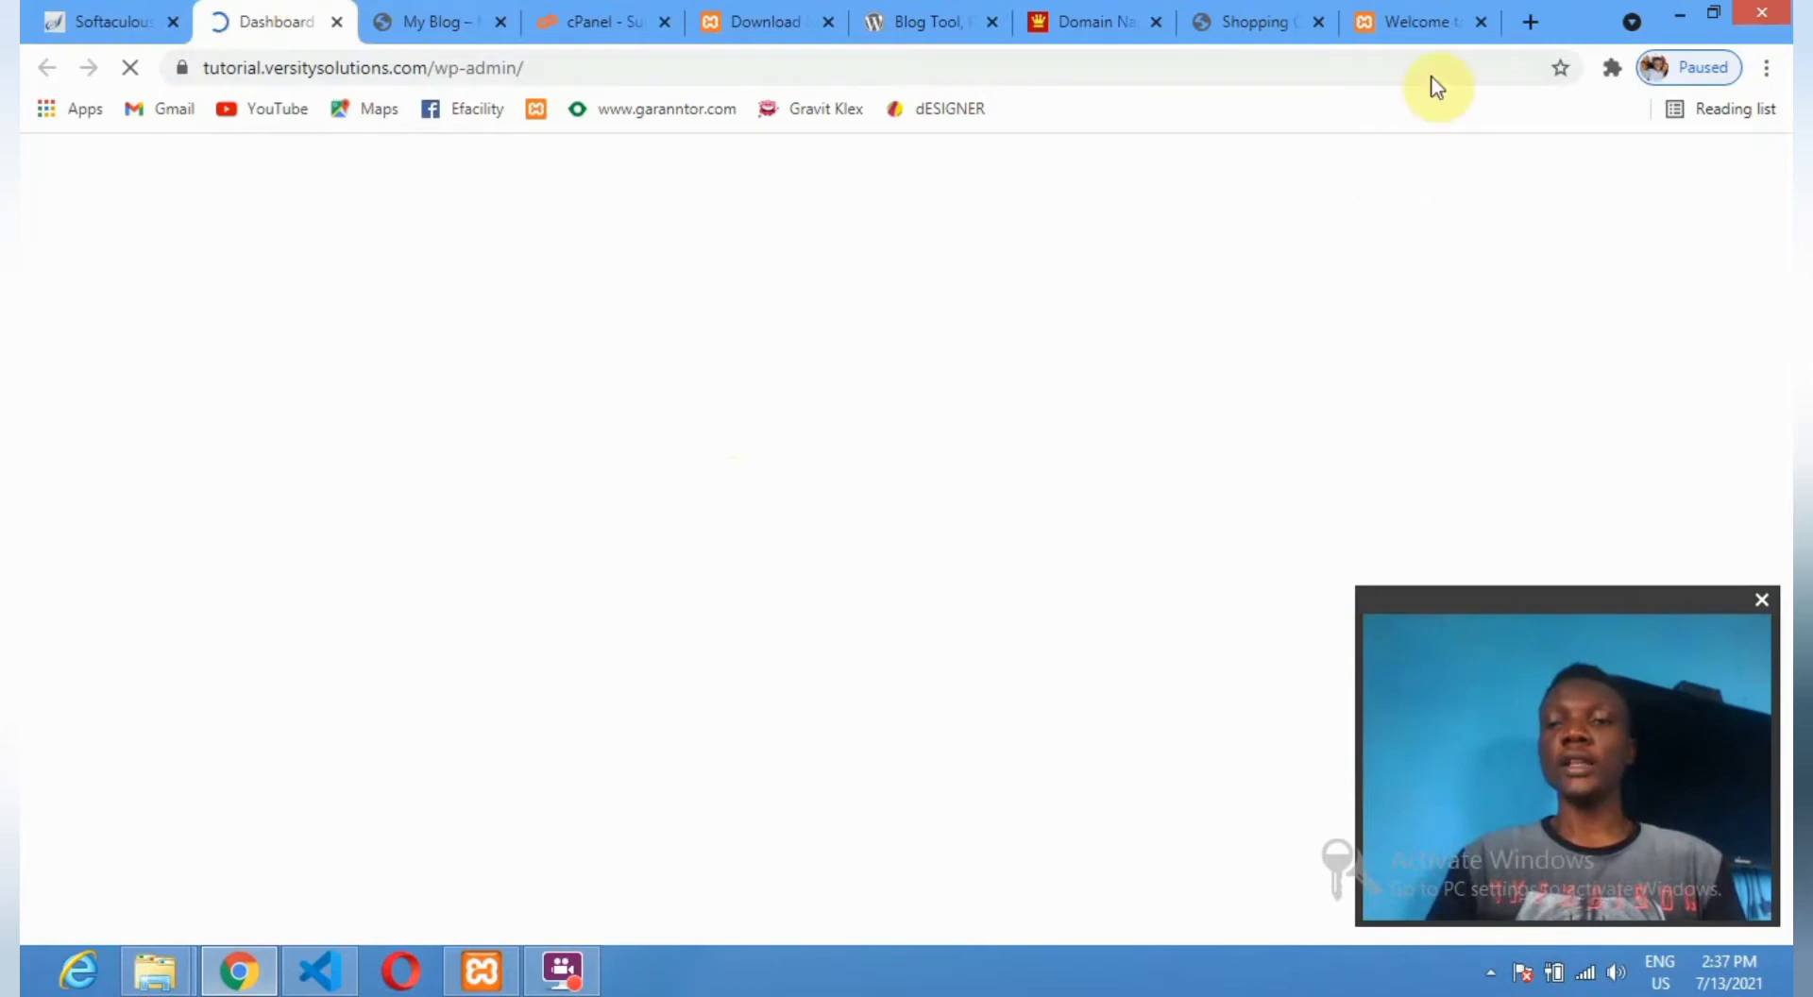
Start phpMyAdmin loading from the local XAMPP welcome page, then return to the My Blog tab.
click(1411, 19)
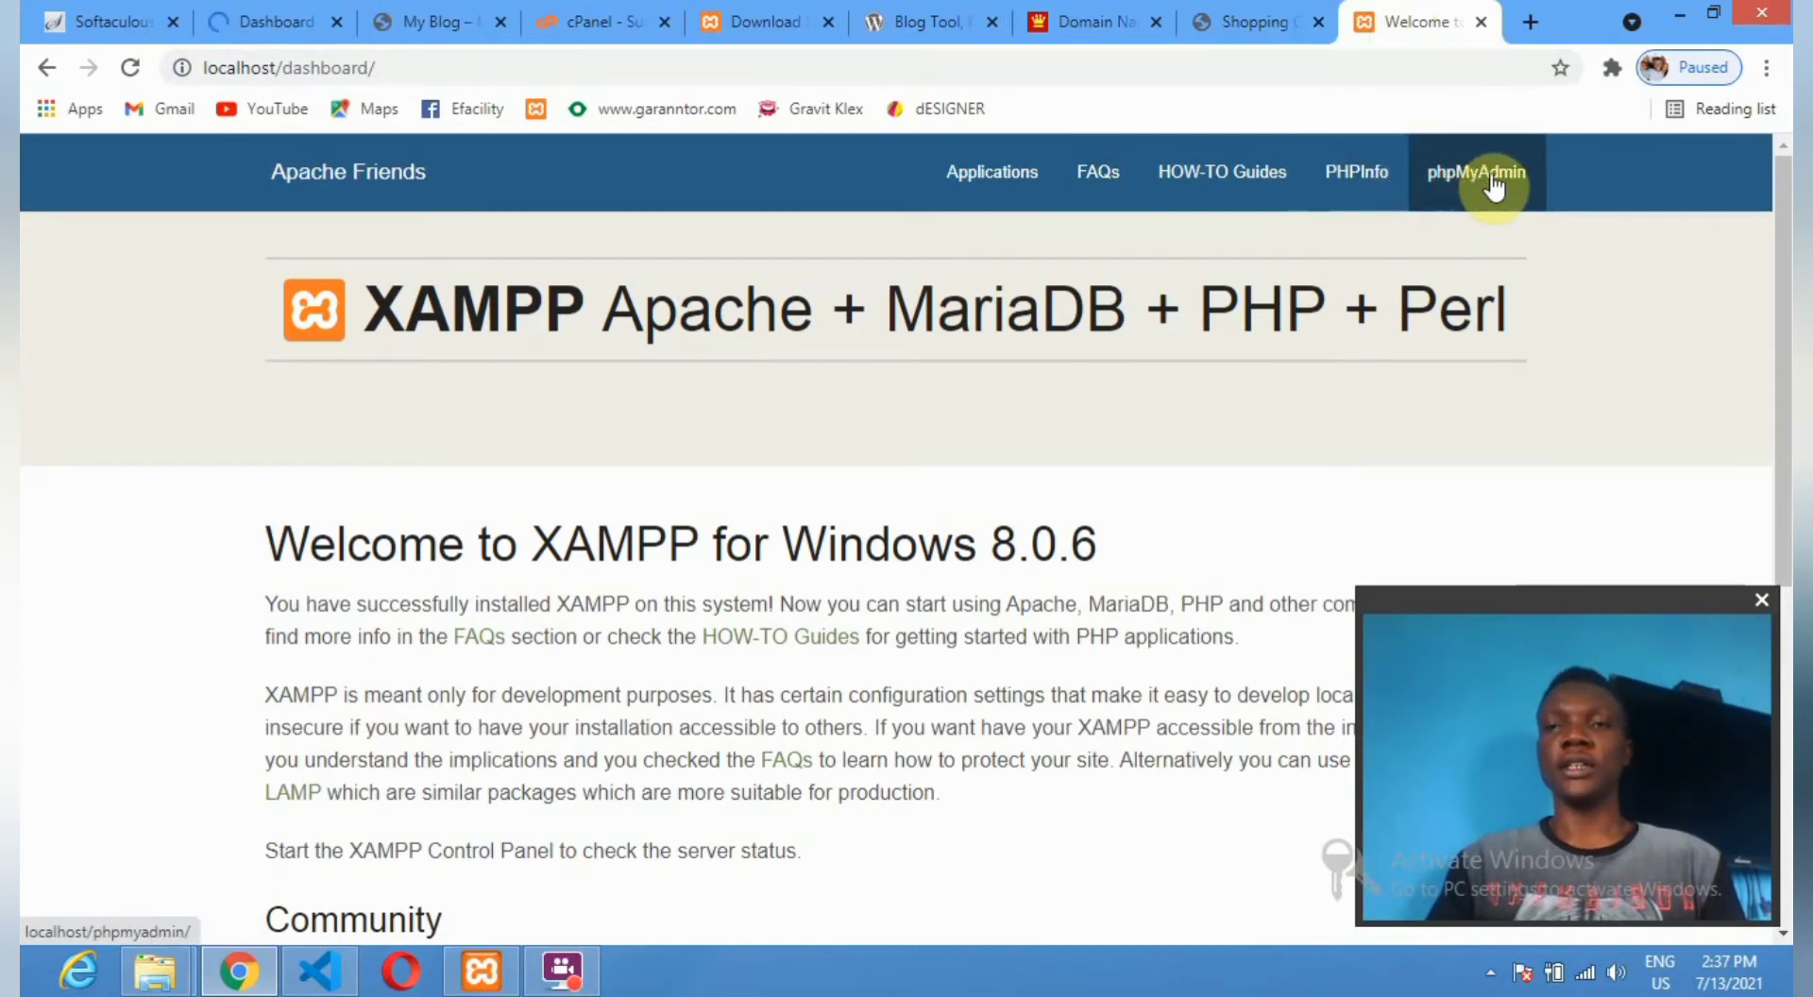
click(1495, 185)
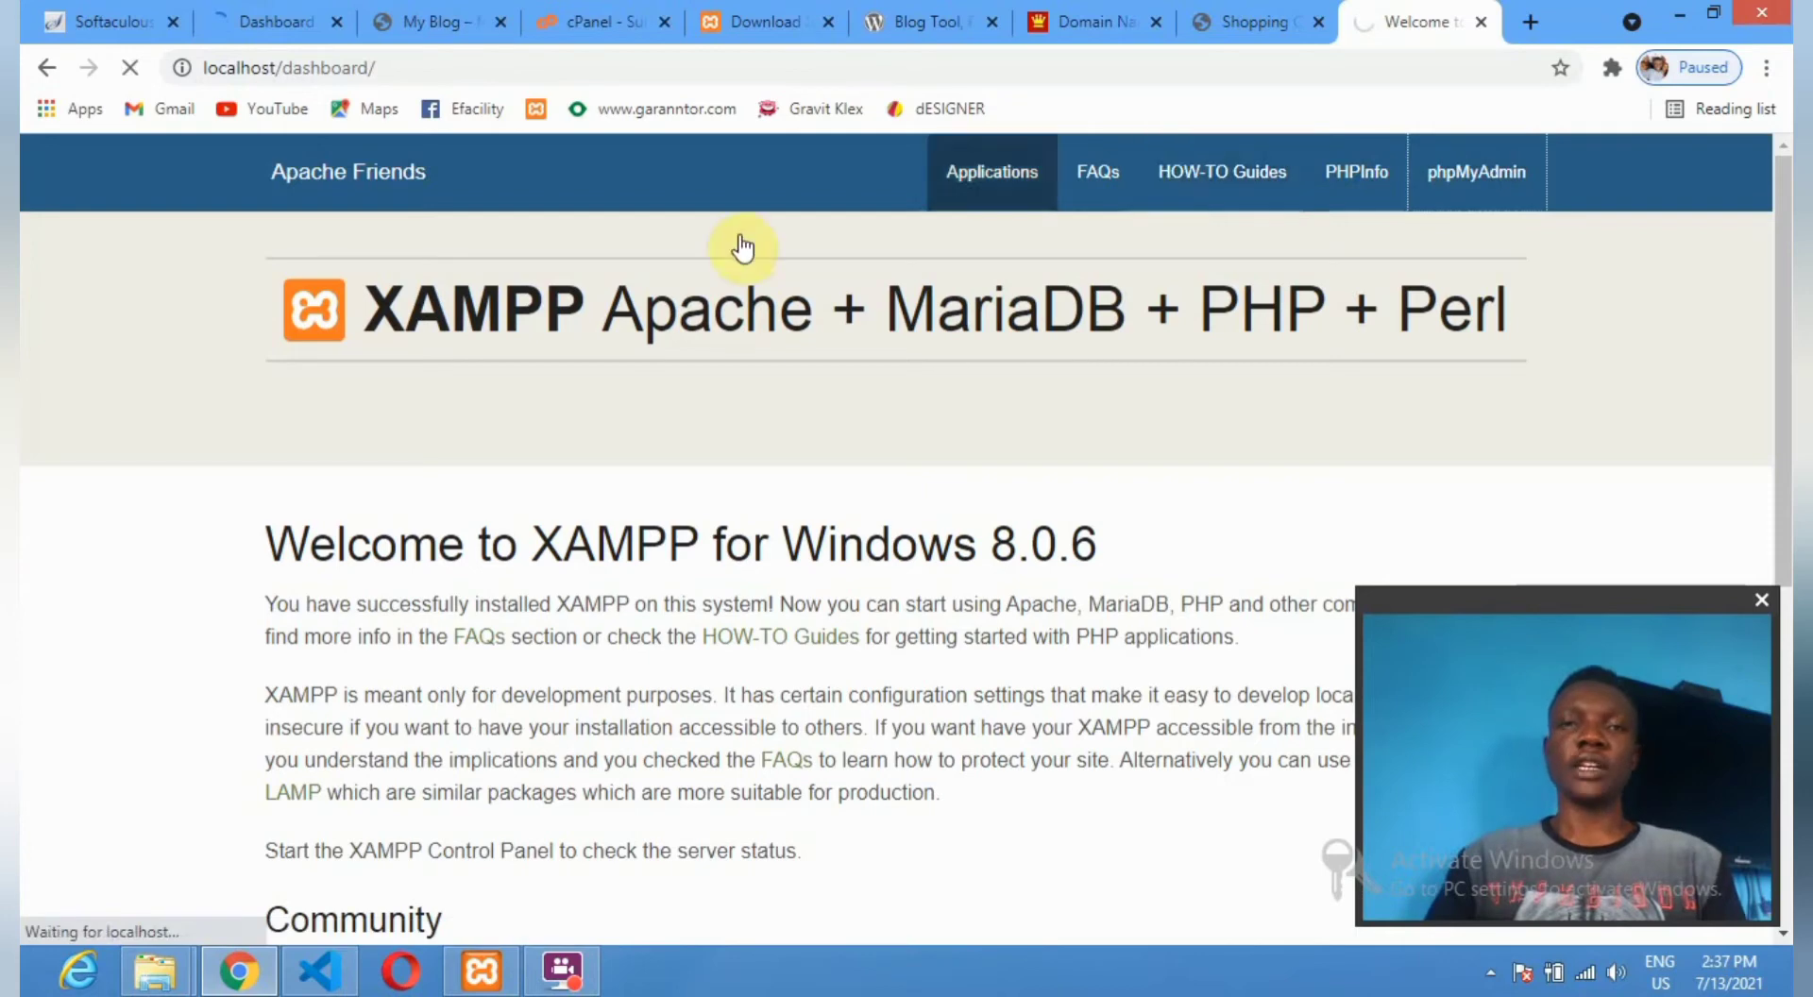
click(416, 19)
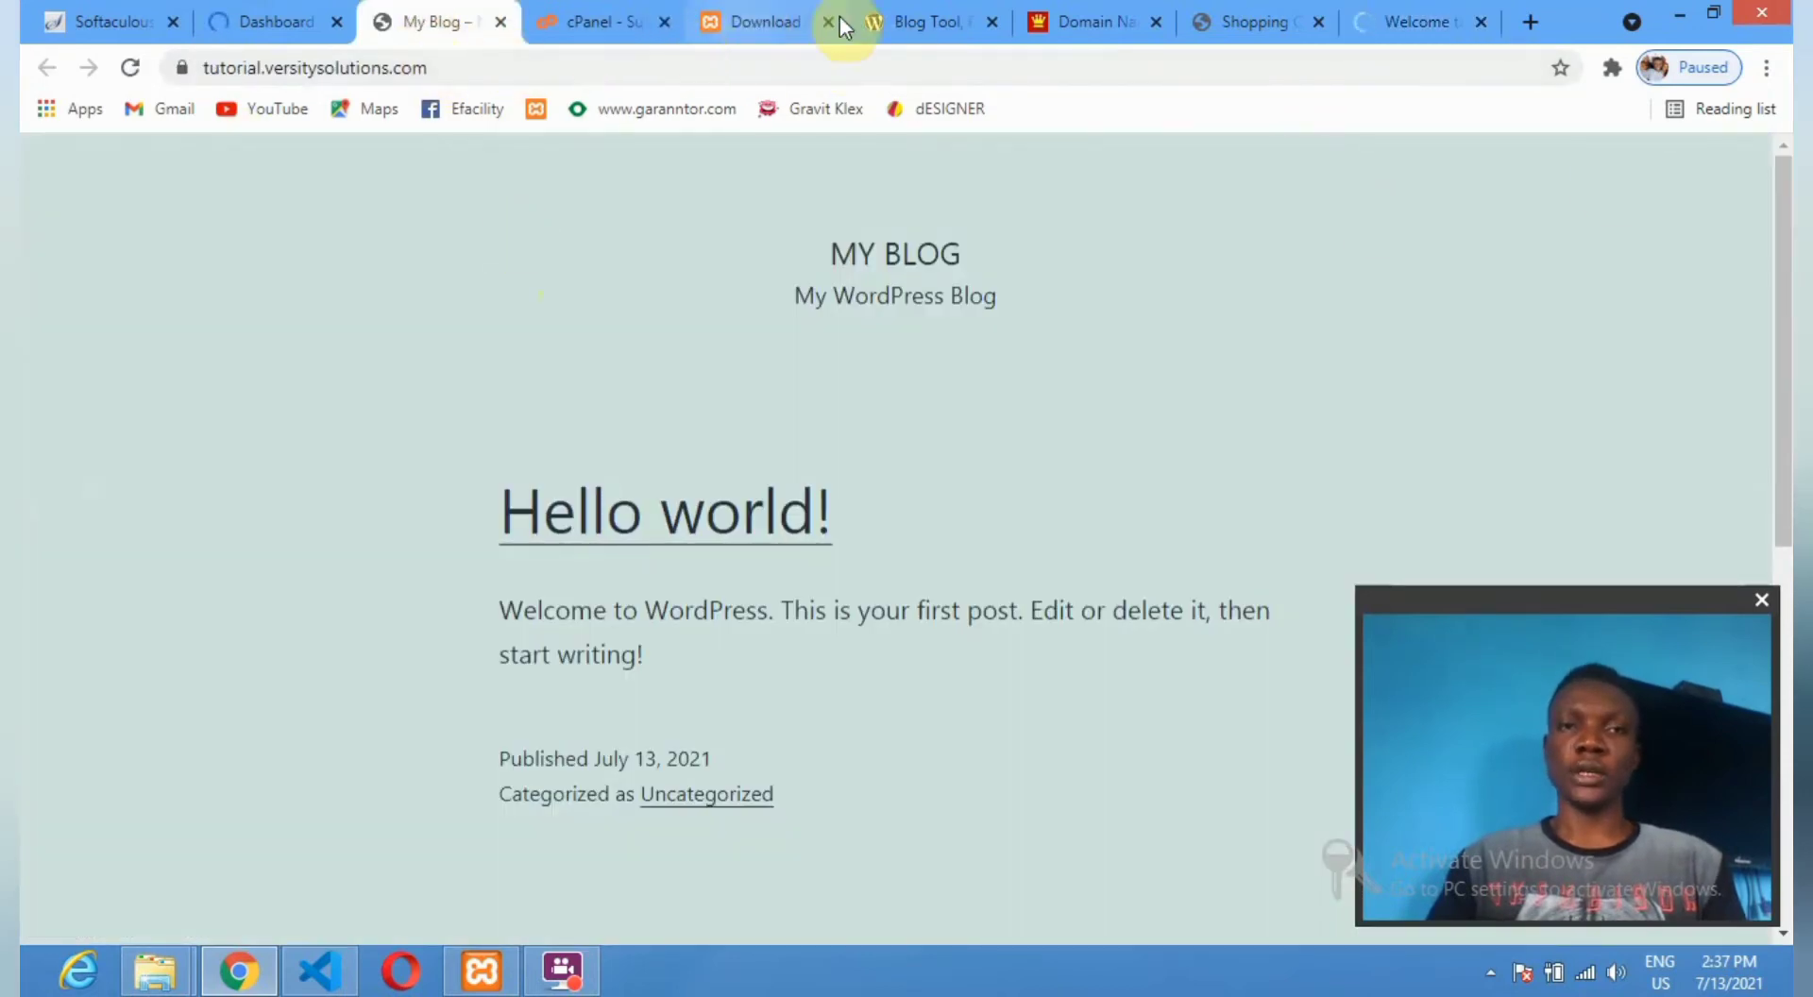
Go to WordPress.org's Get WordPress page and scroll to the Download WordPress 5.7.2 button.
click(920, 23)
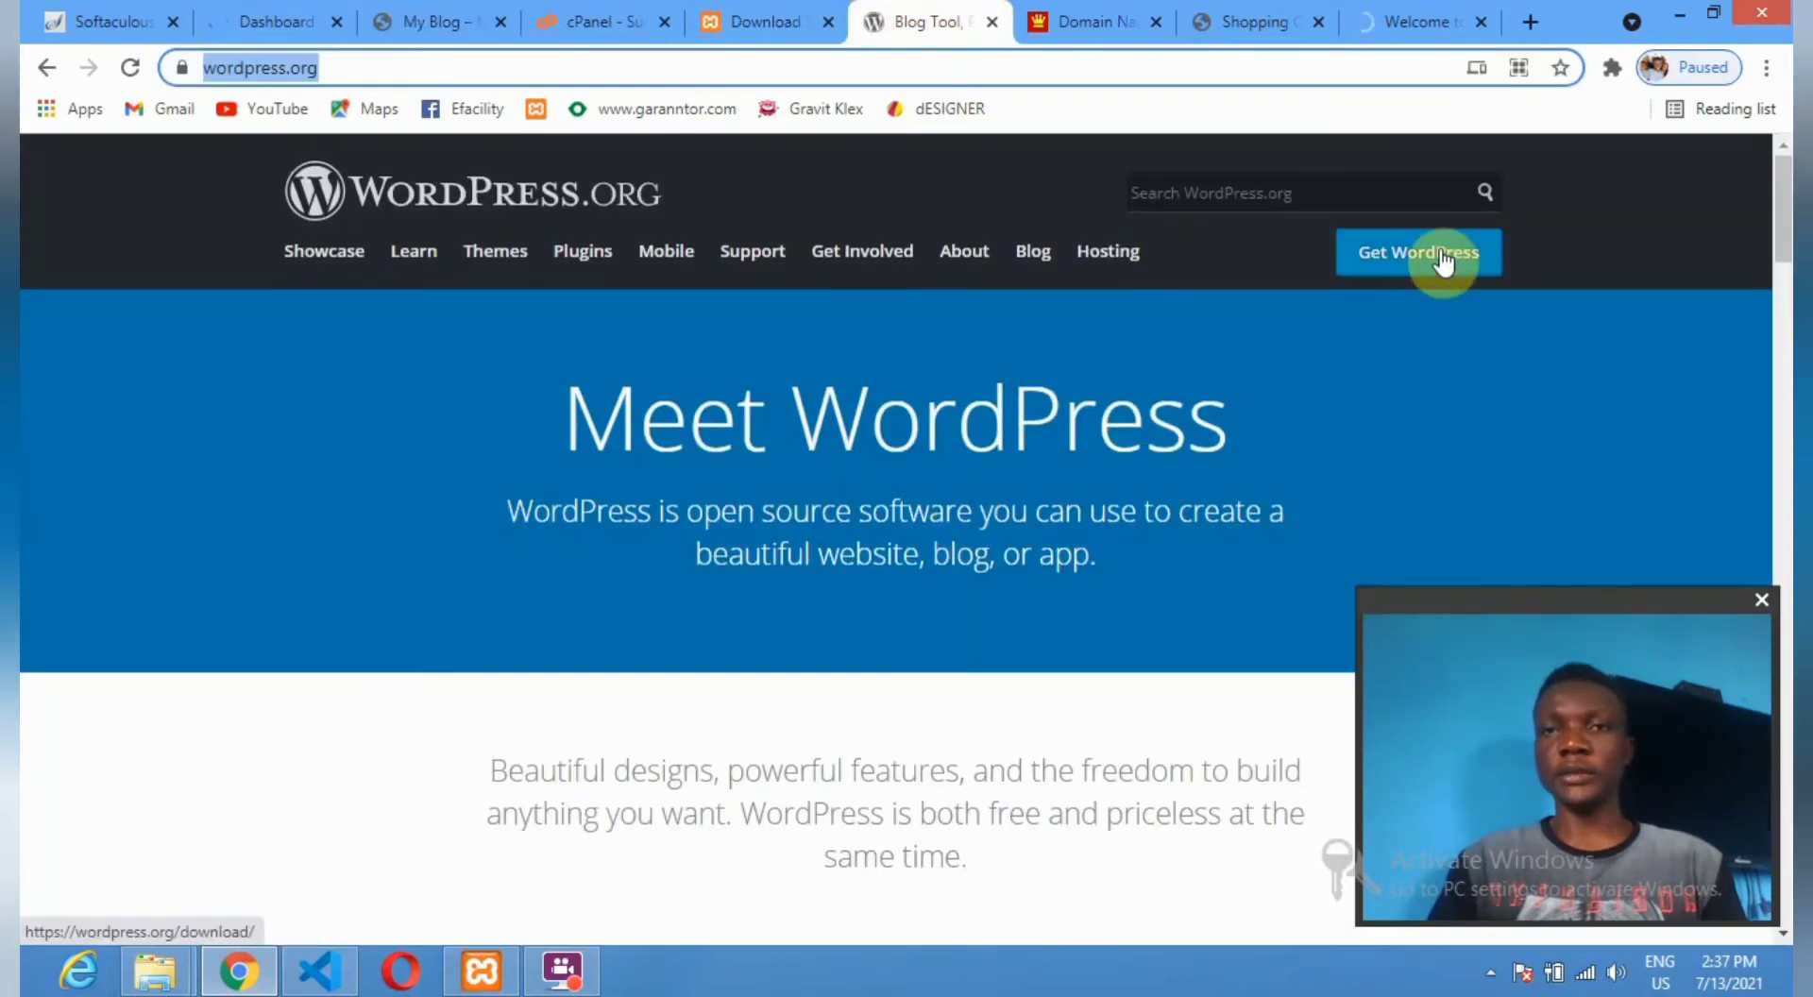
click(1422, 255)
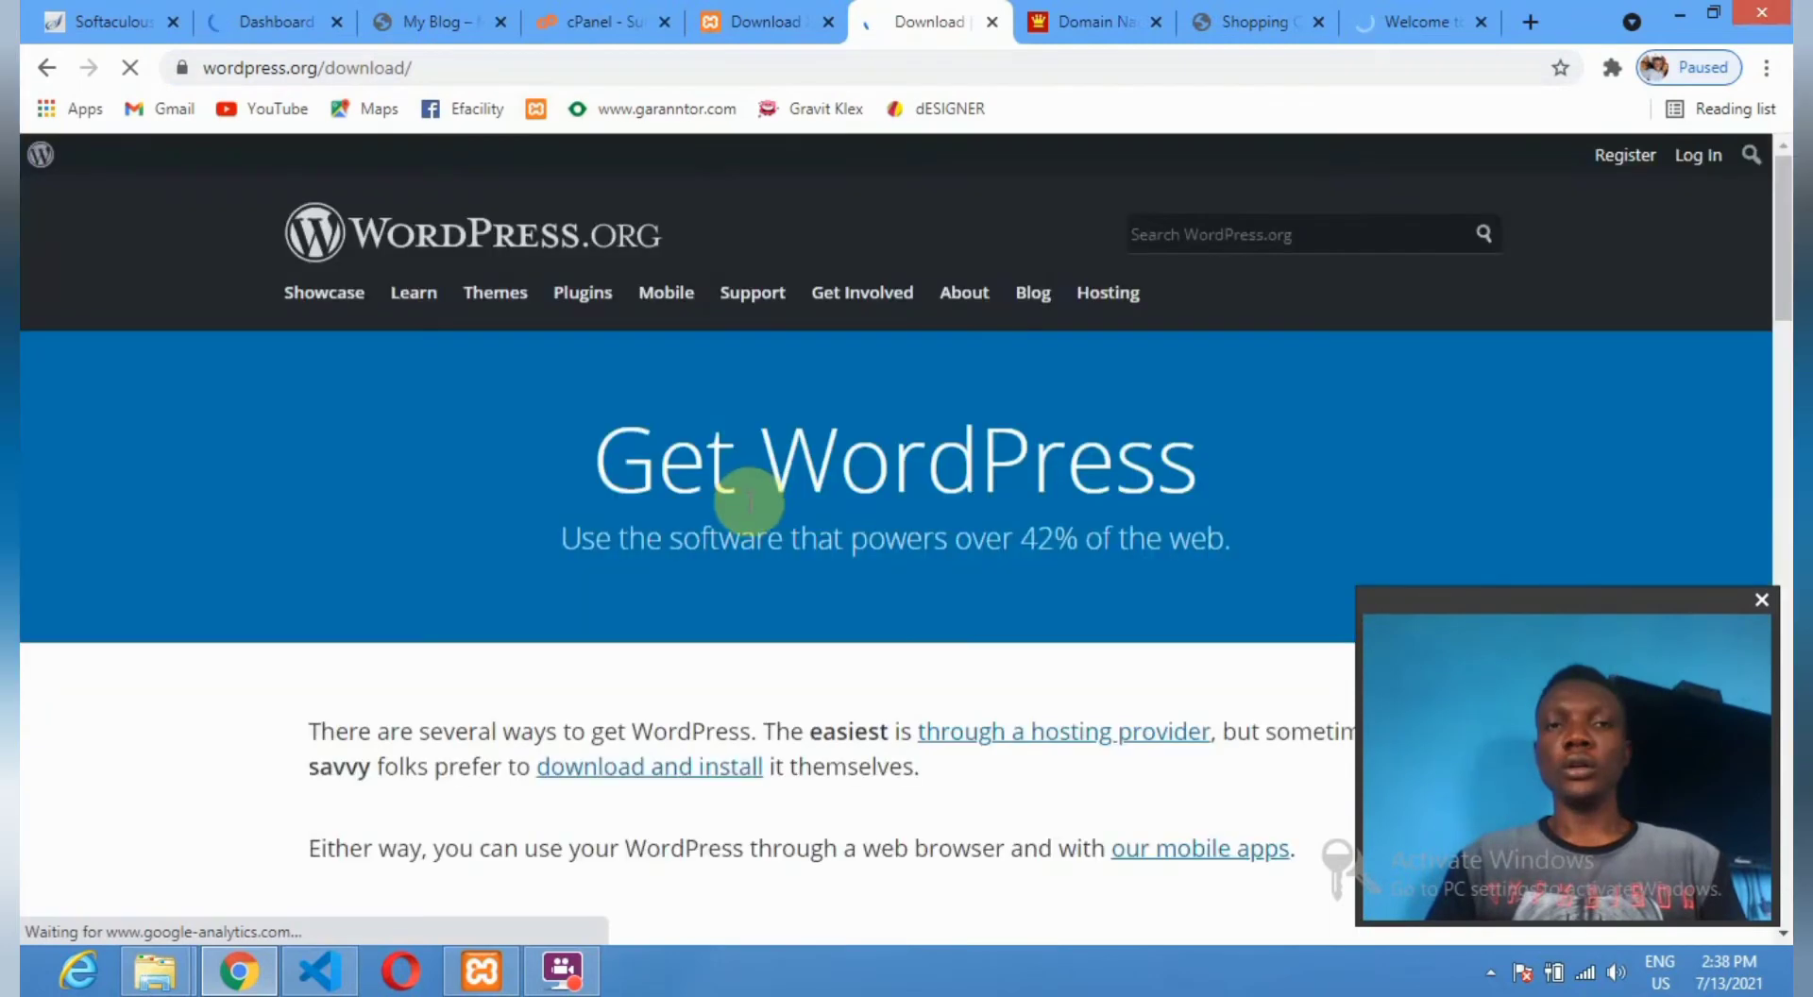
scroll(748, 501, down, 10)
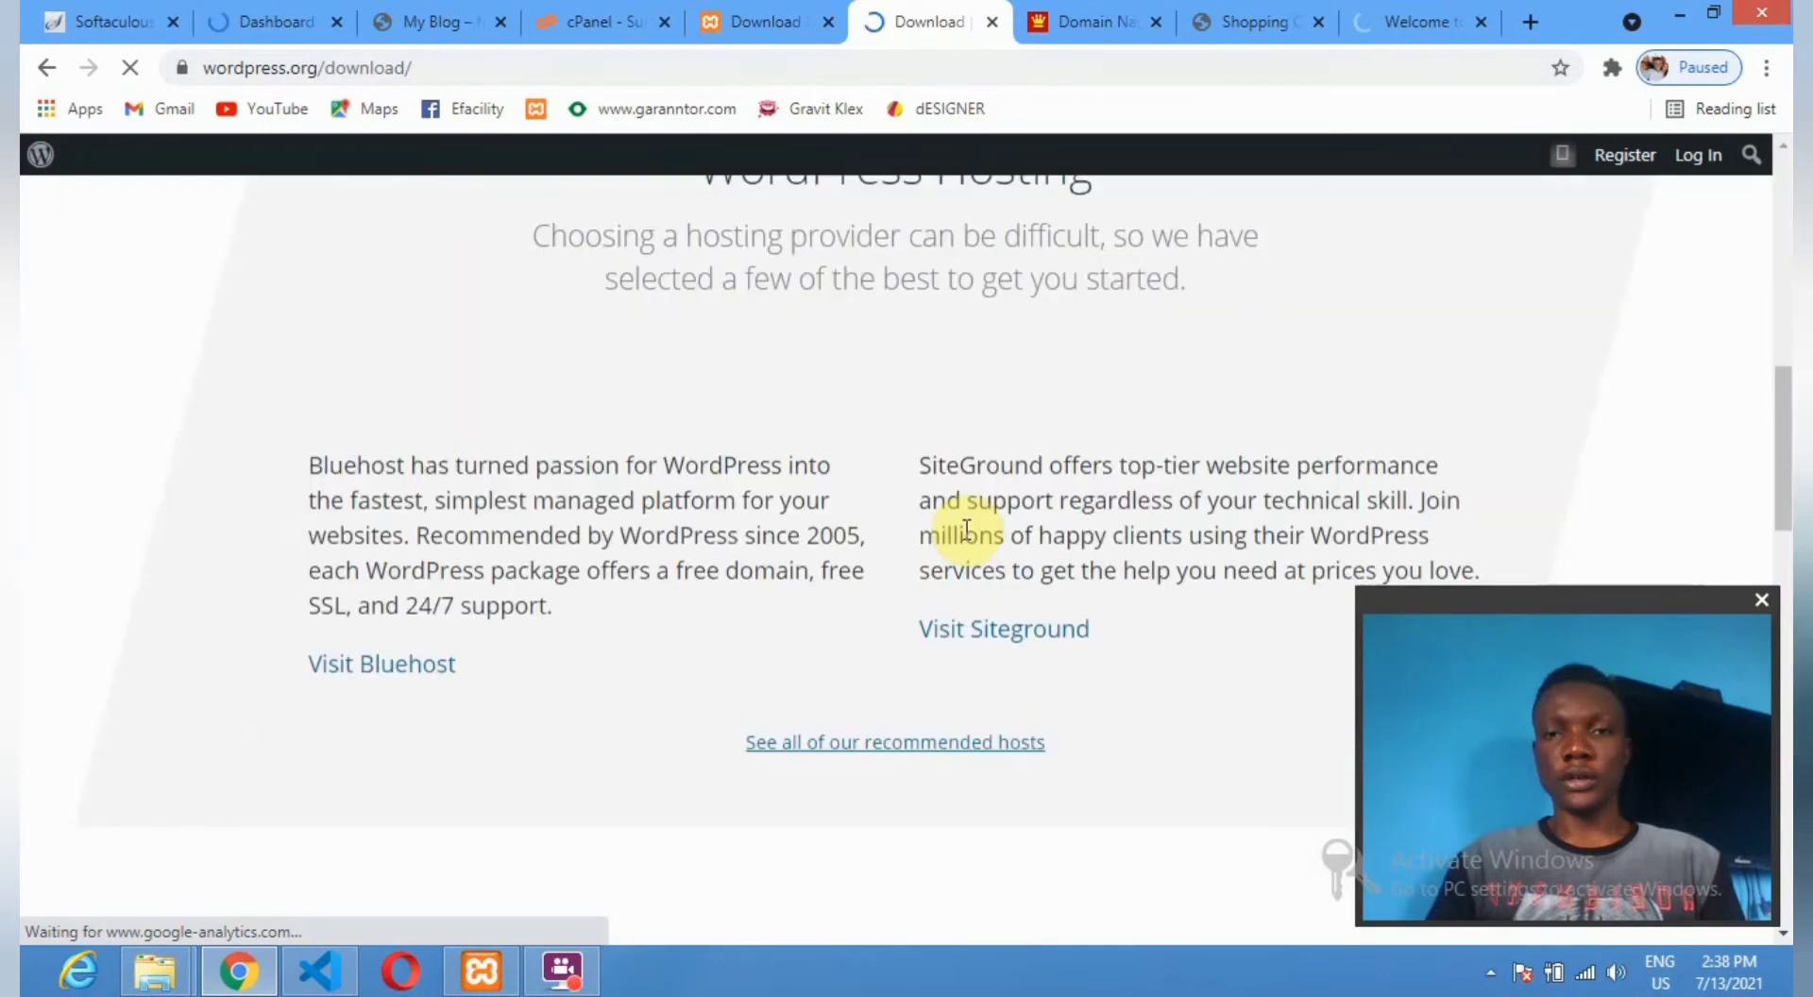
scroll(967, 531, up, 10)
scroll(1180, 457, down, 7)
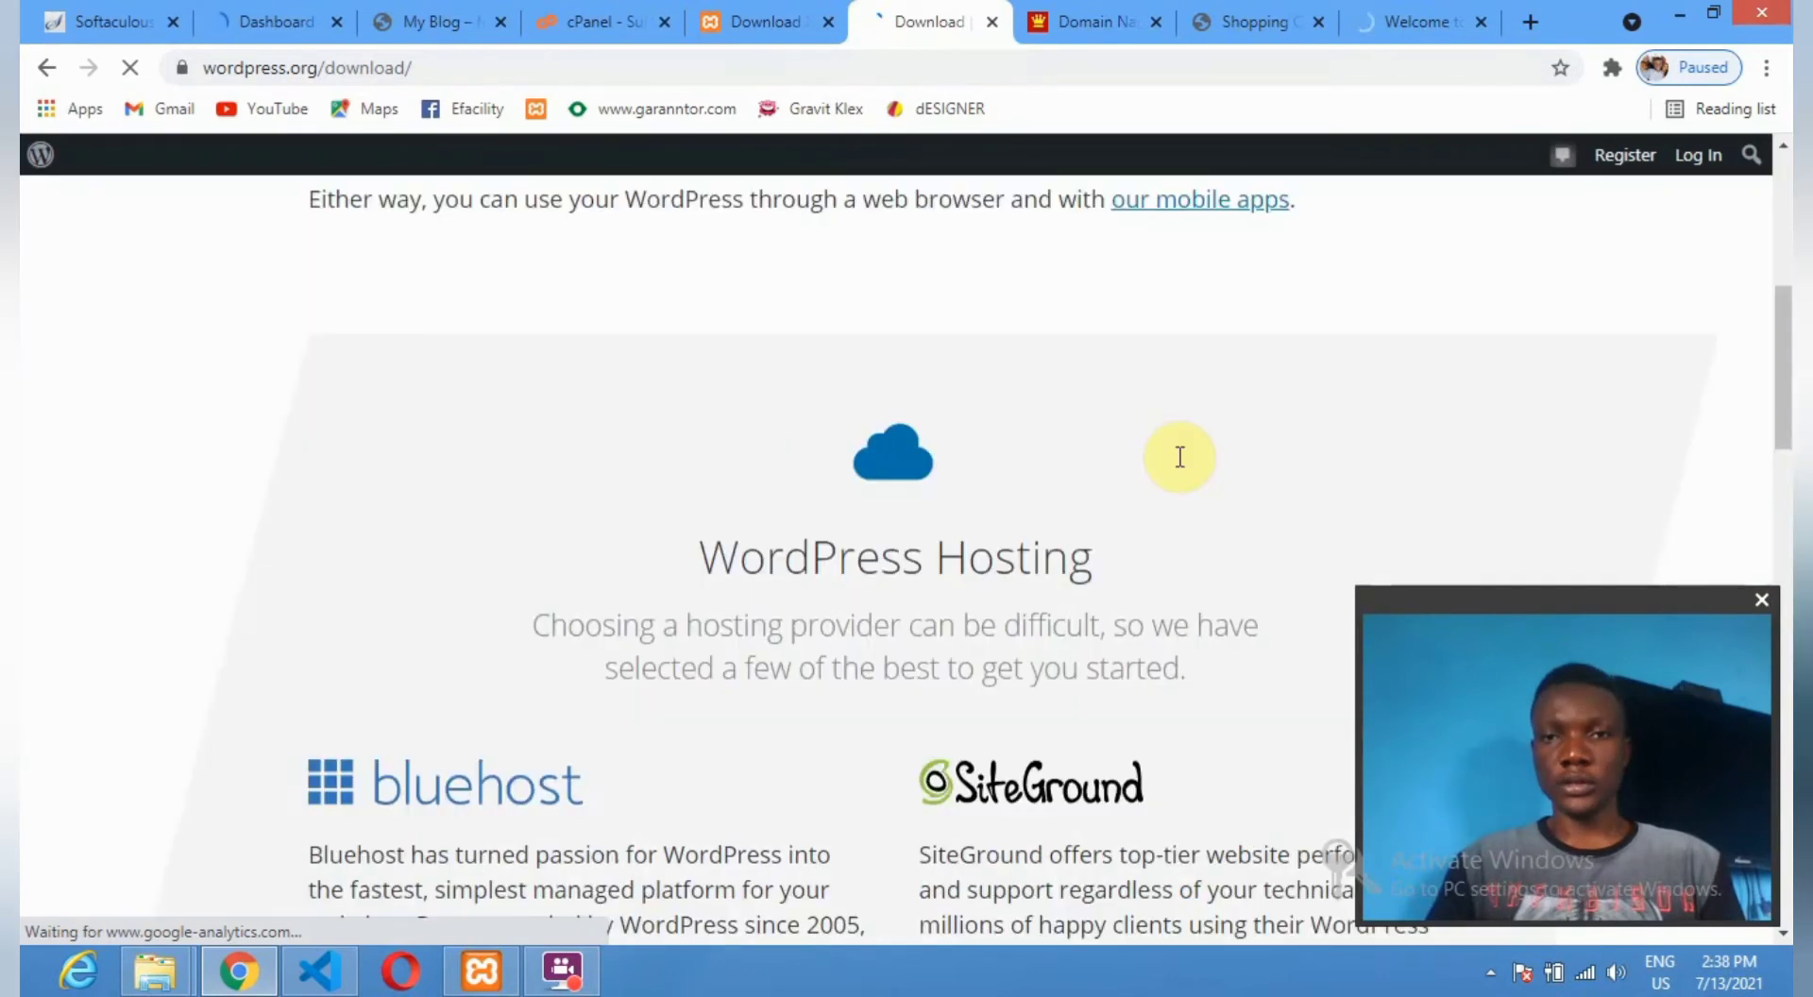
scroll(1179, 457, down, 3)
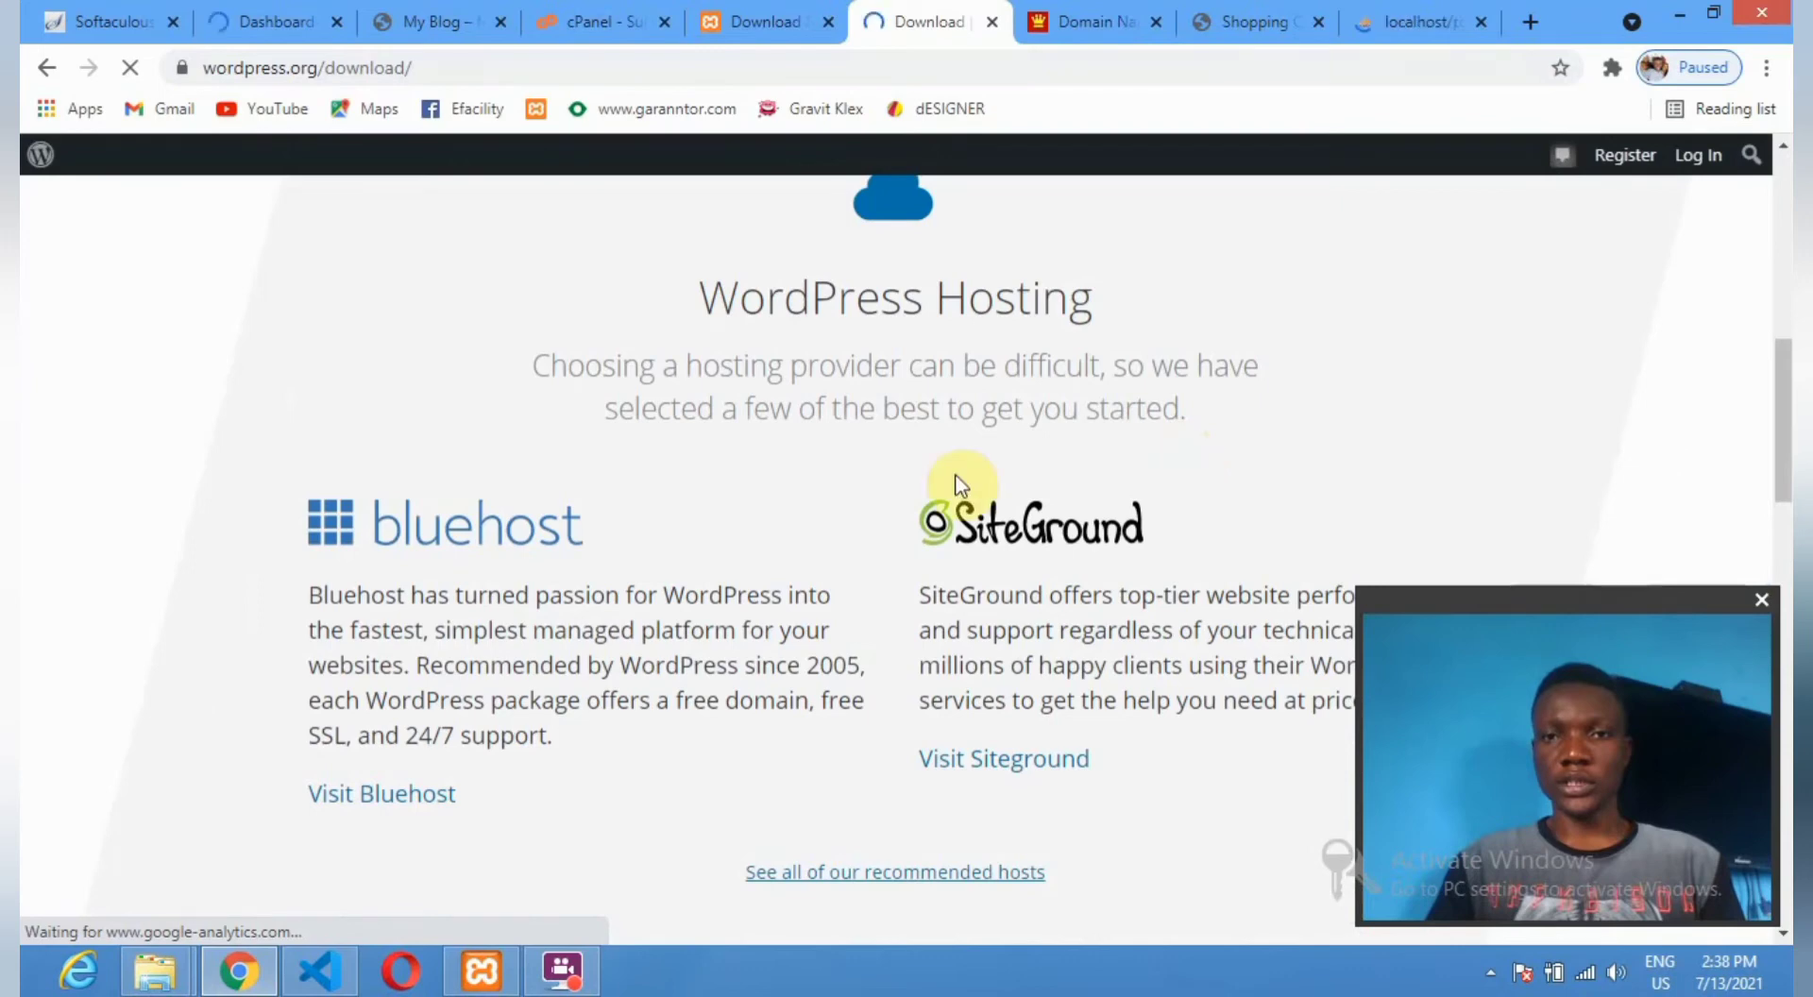
scroll(952, 475, up, 1)
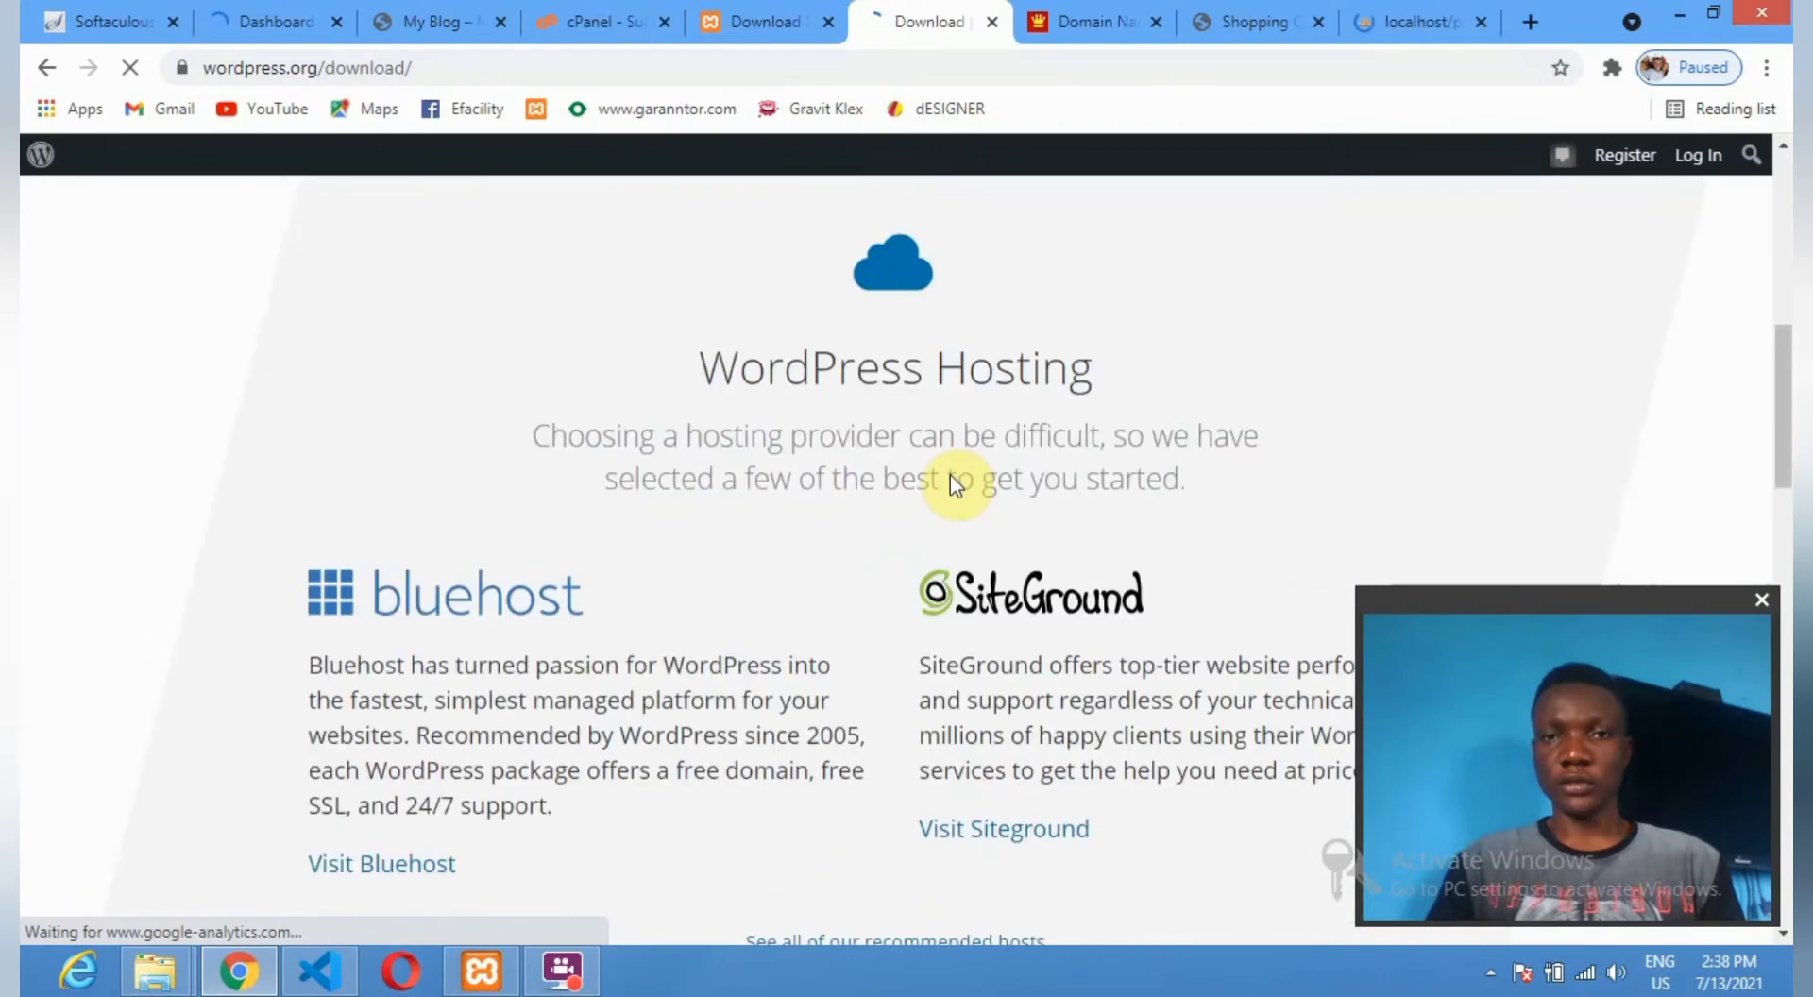
scroll(751, 380, down, 10)
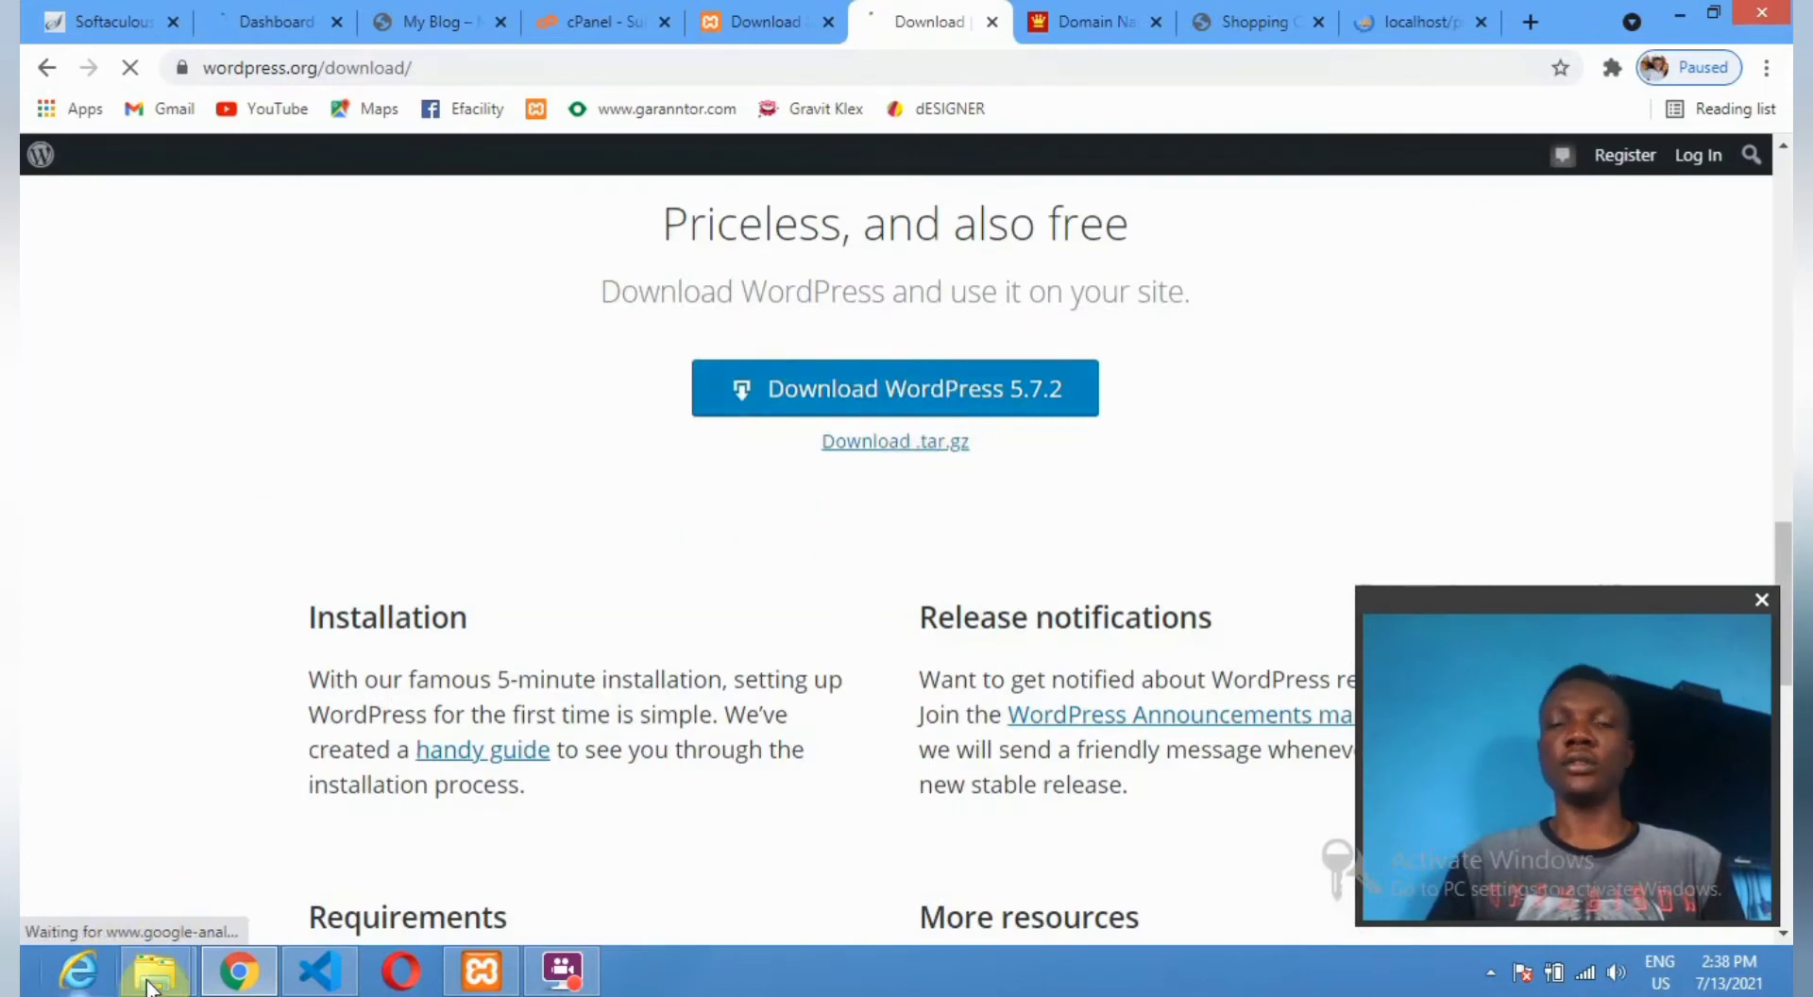
Bring the xampp File Explorer window forward and open the Downloads folder.
mouse_move(155, 970)
click(466, 843)
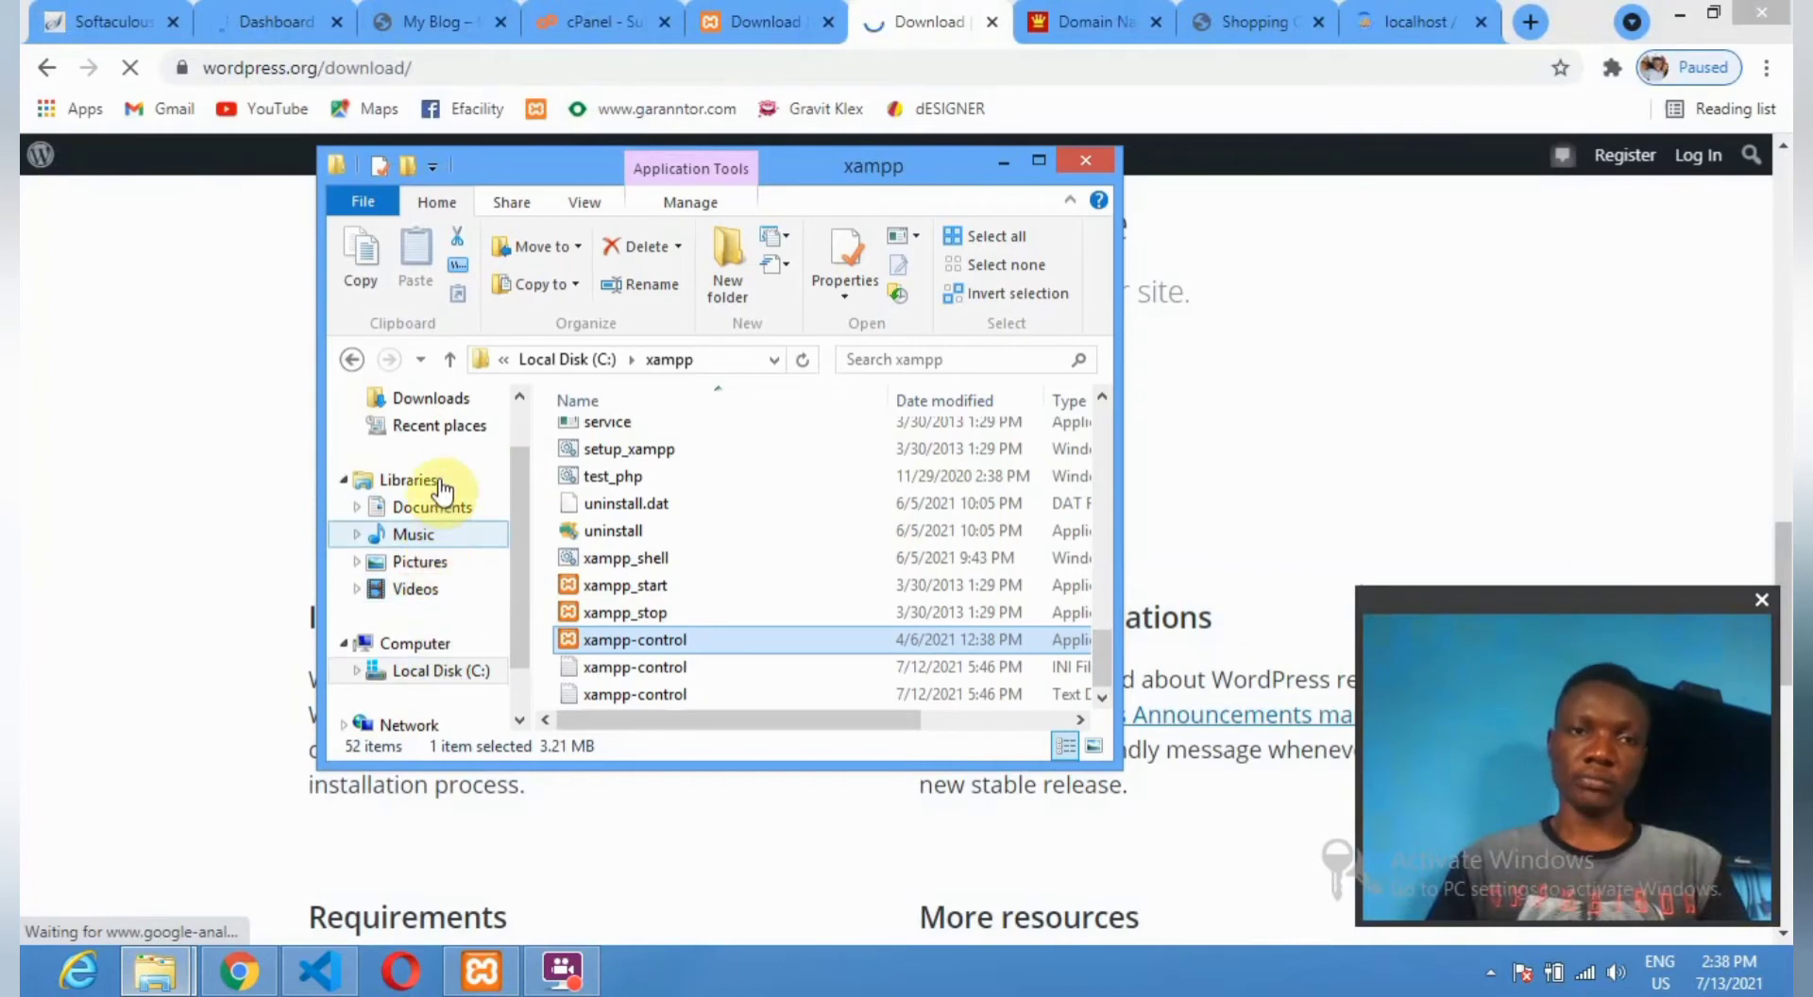
click(423, 406)
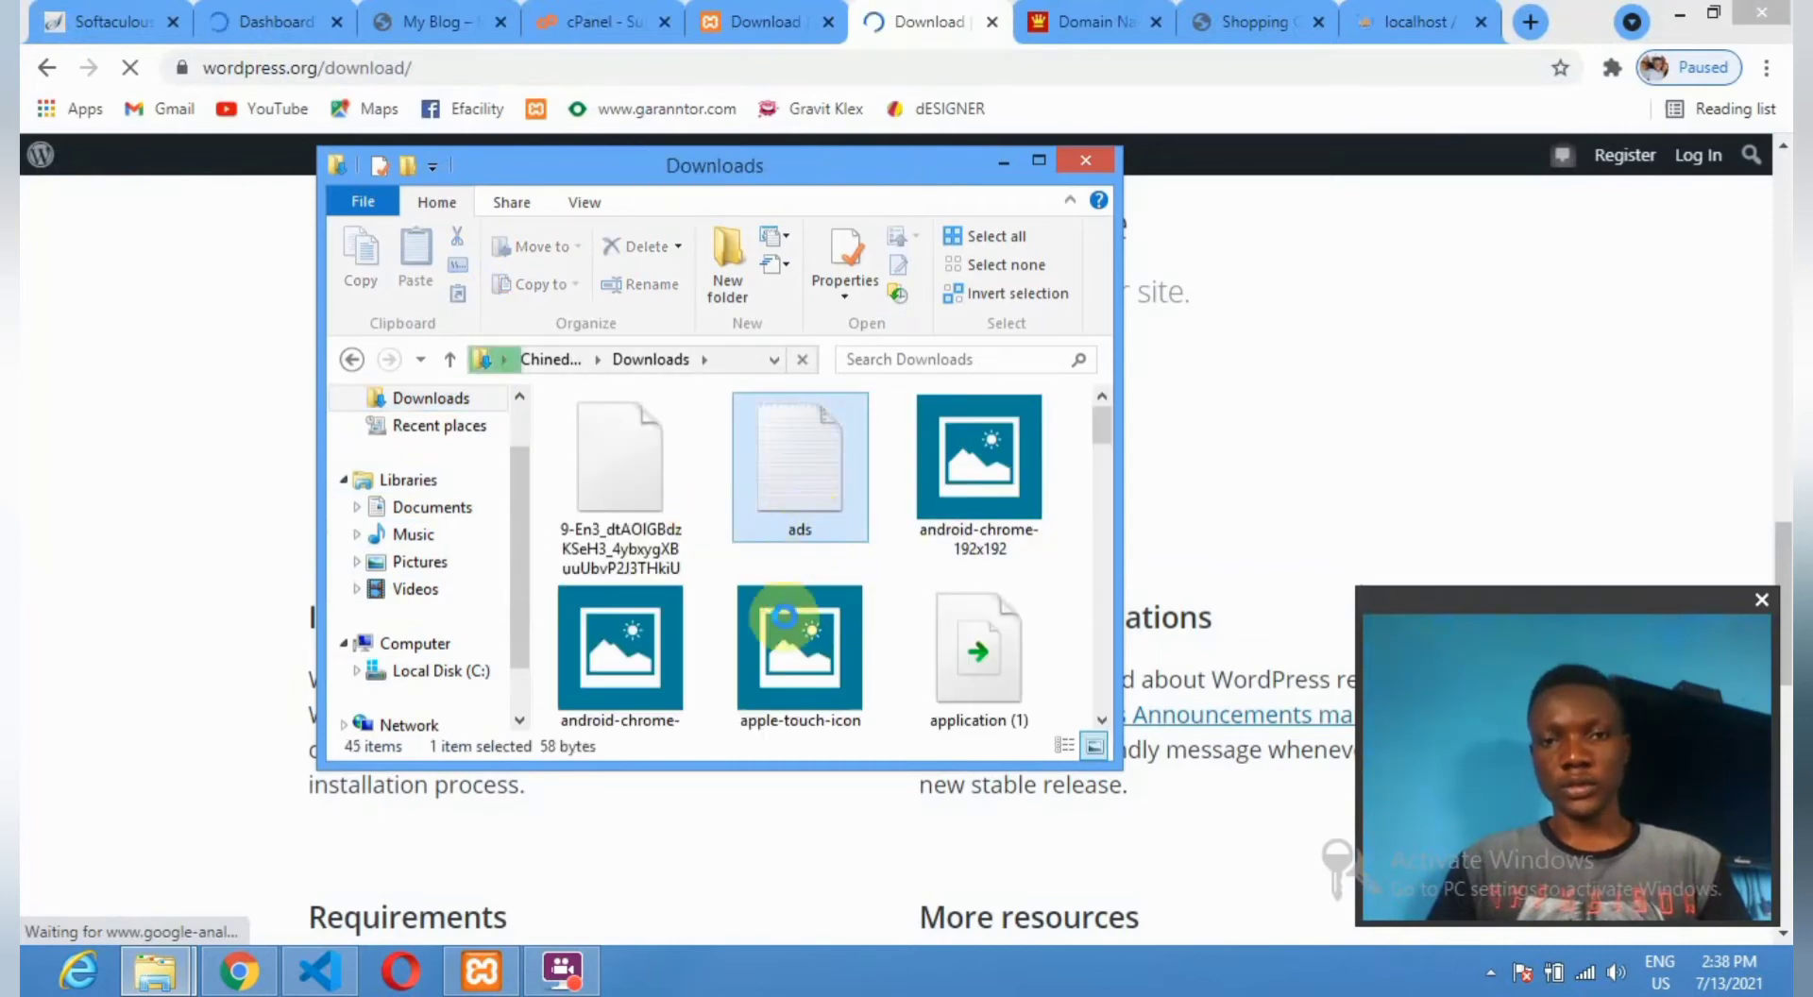
Find the wordpress-5.7.2 archive in Downloads and copy it.
scroll(791, 645, down, 1)
scroll(789, 638, down, 5)
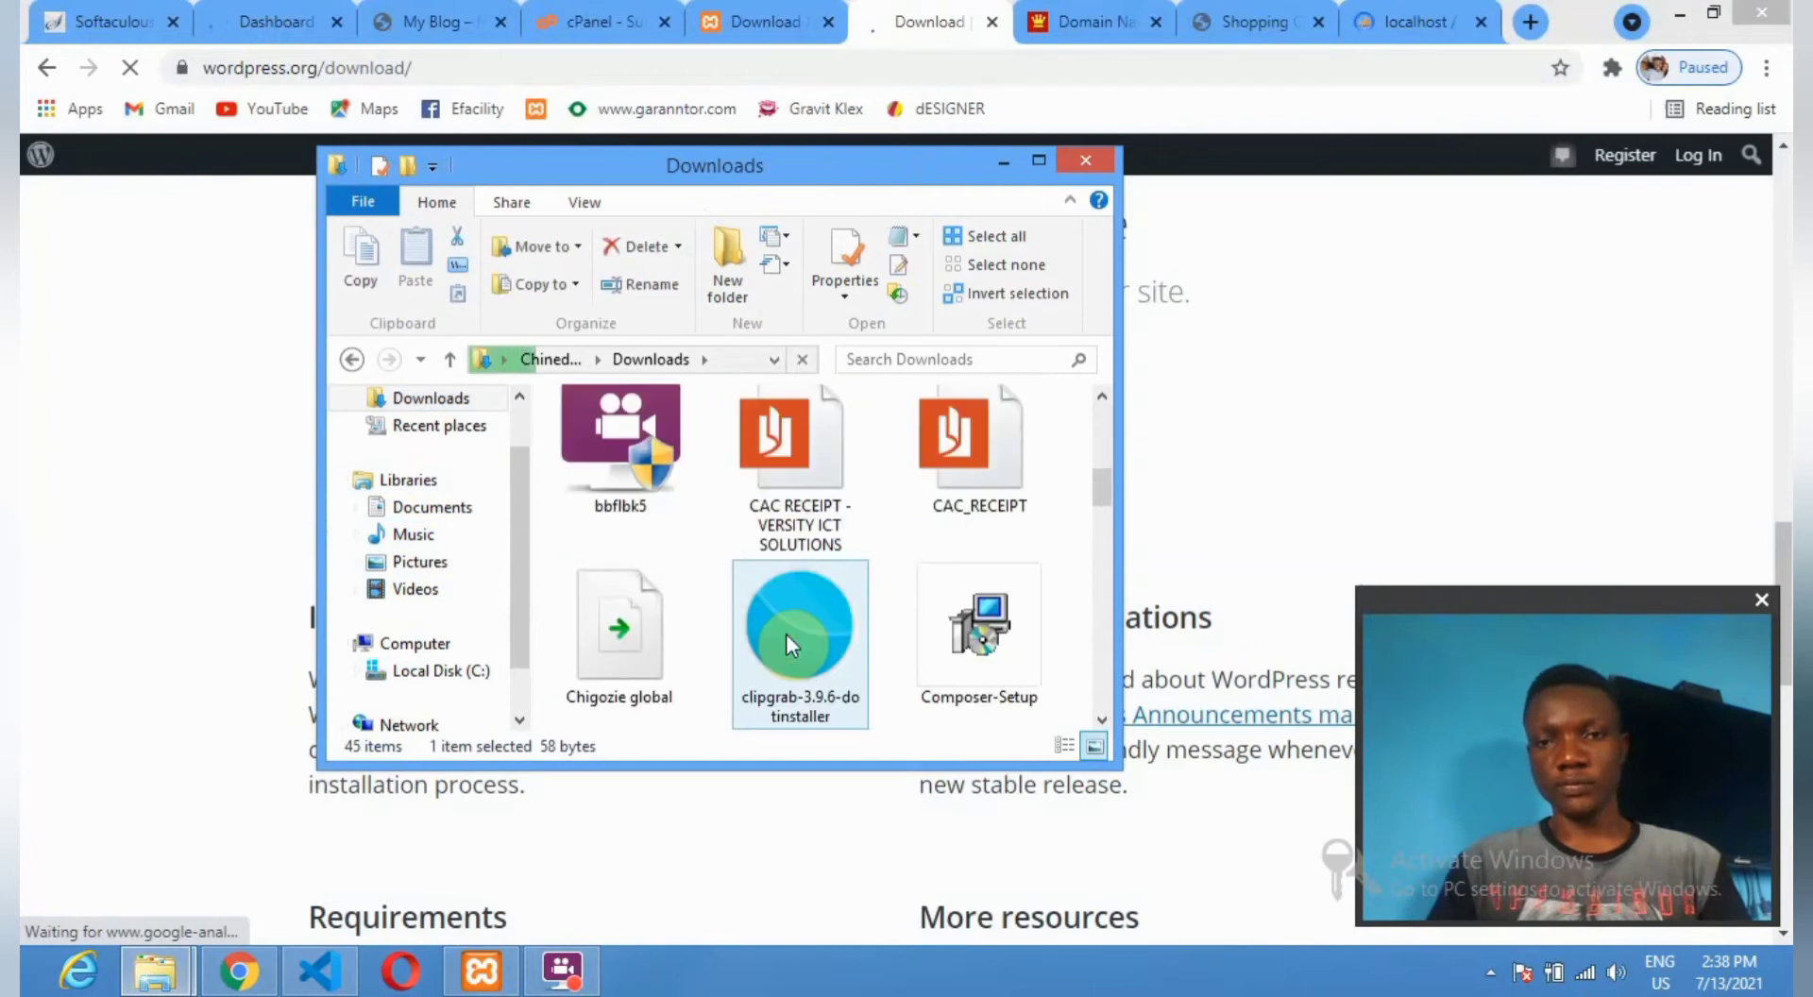
scroll(817, 603, down, 10)
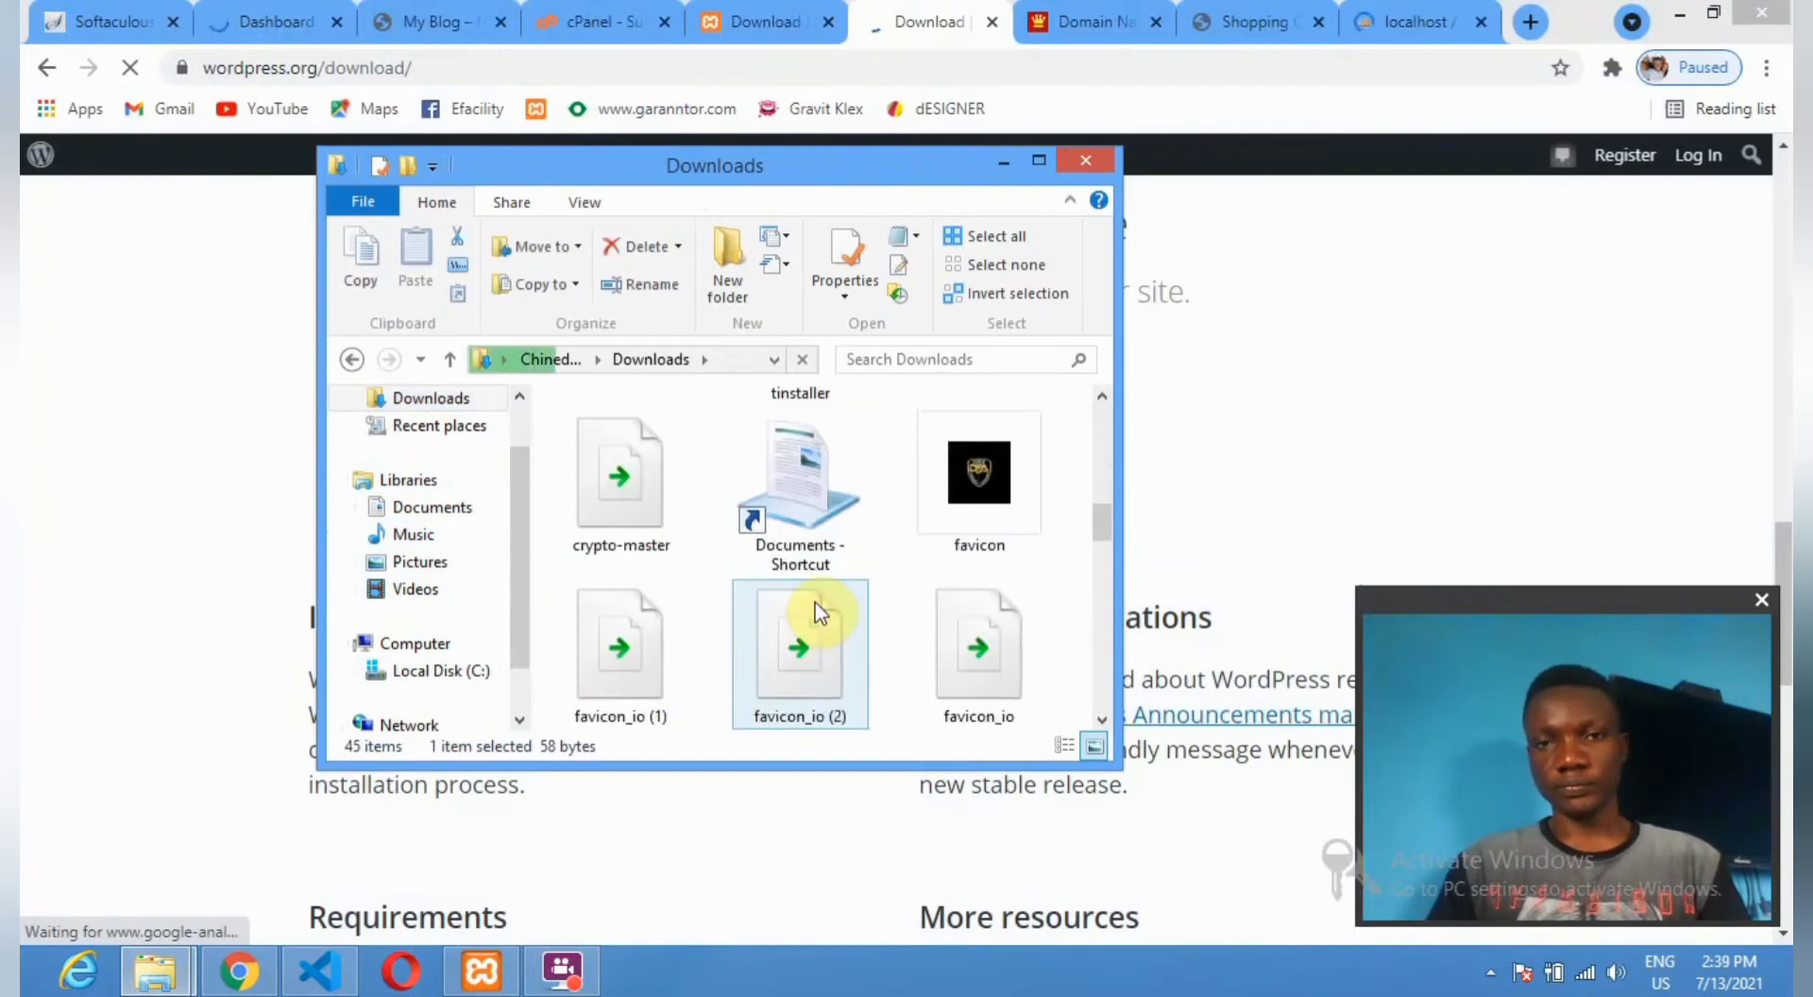
scroll(813, 610, down, 3)
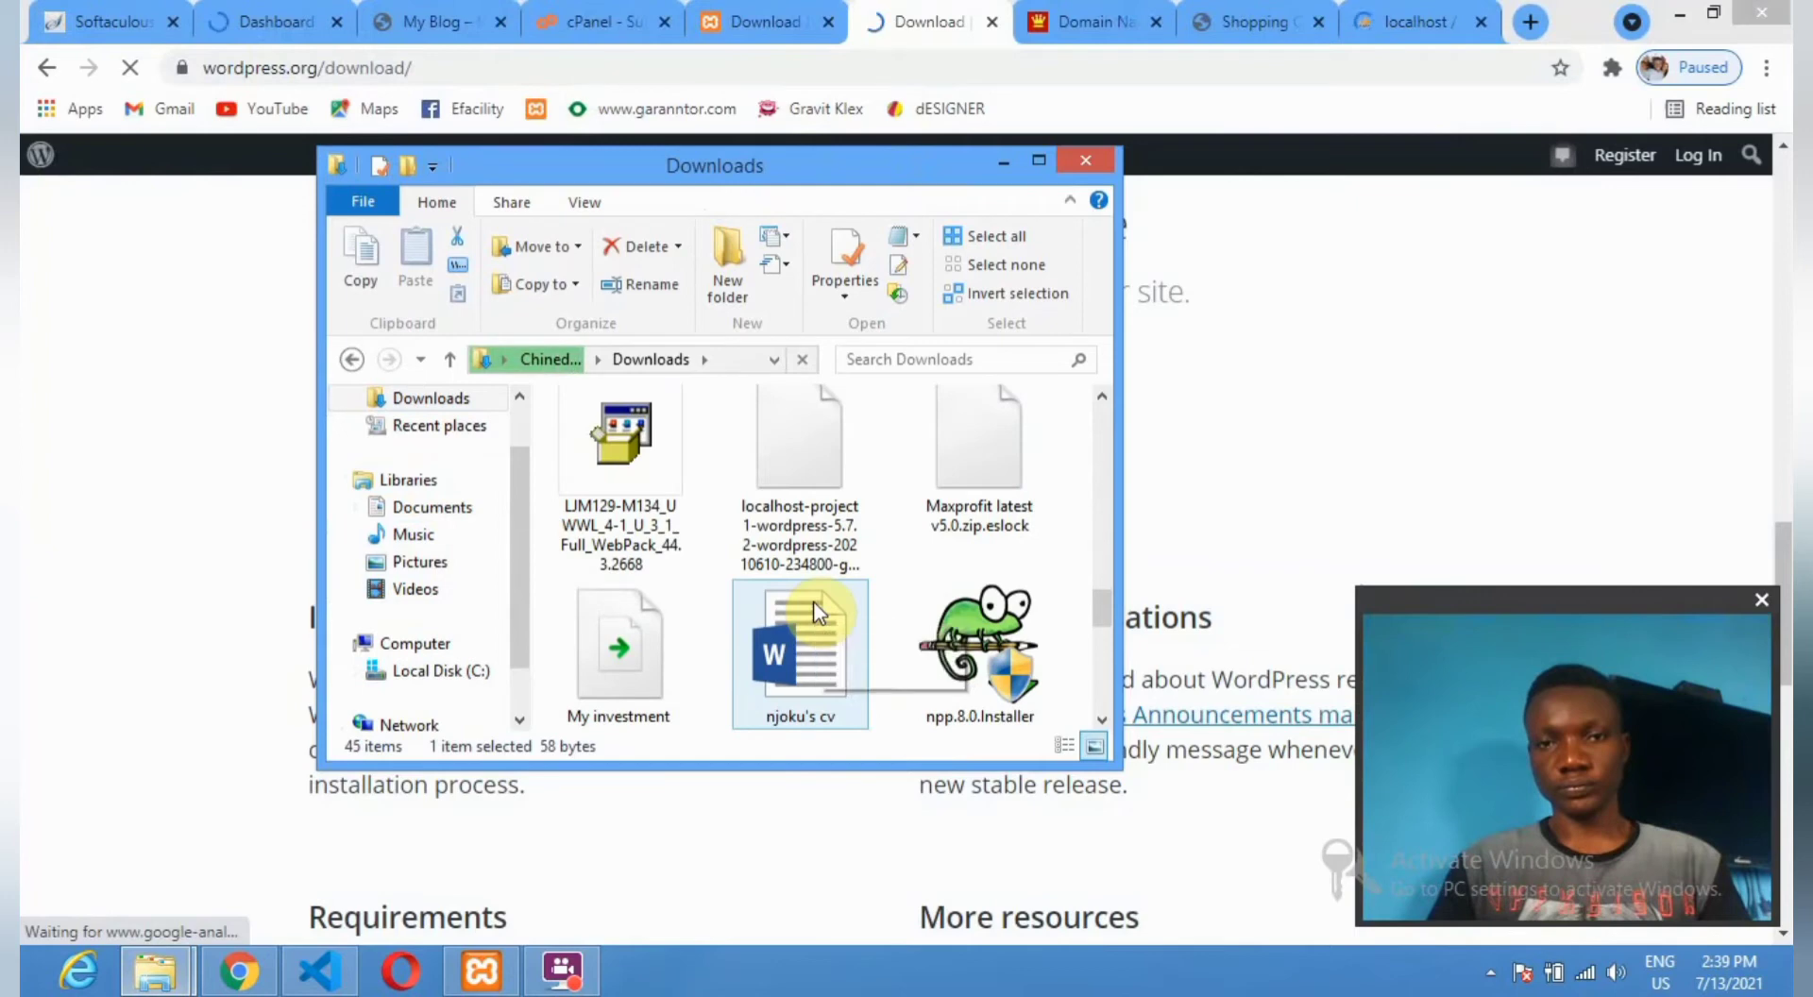
scroll(802, 602, down, 3)
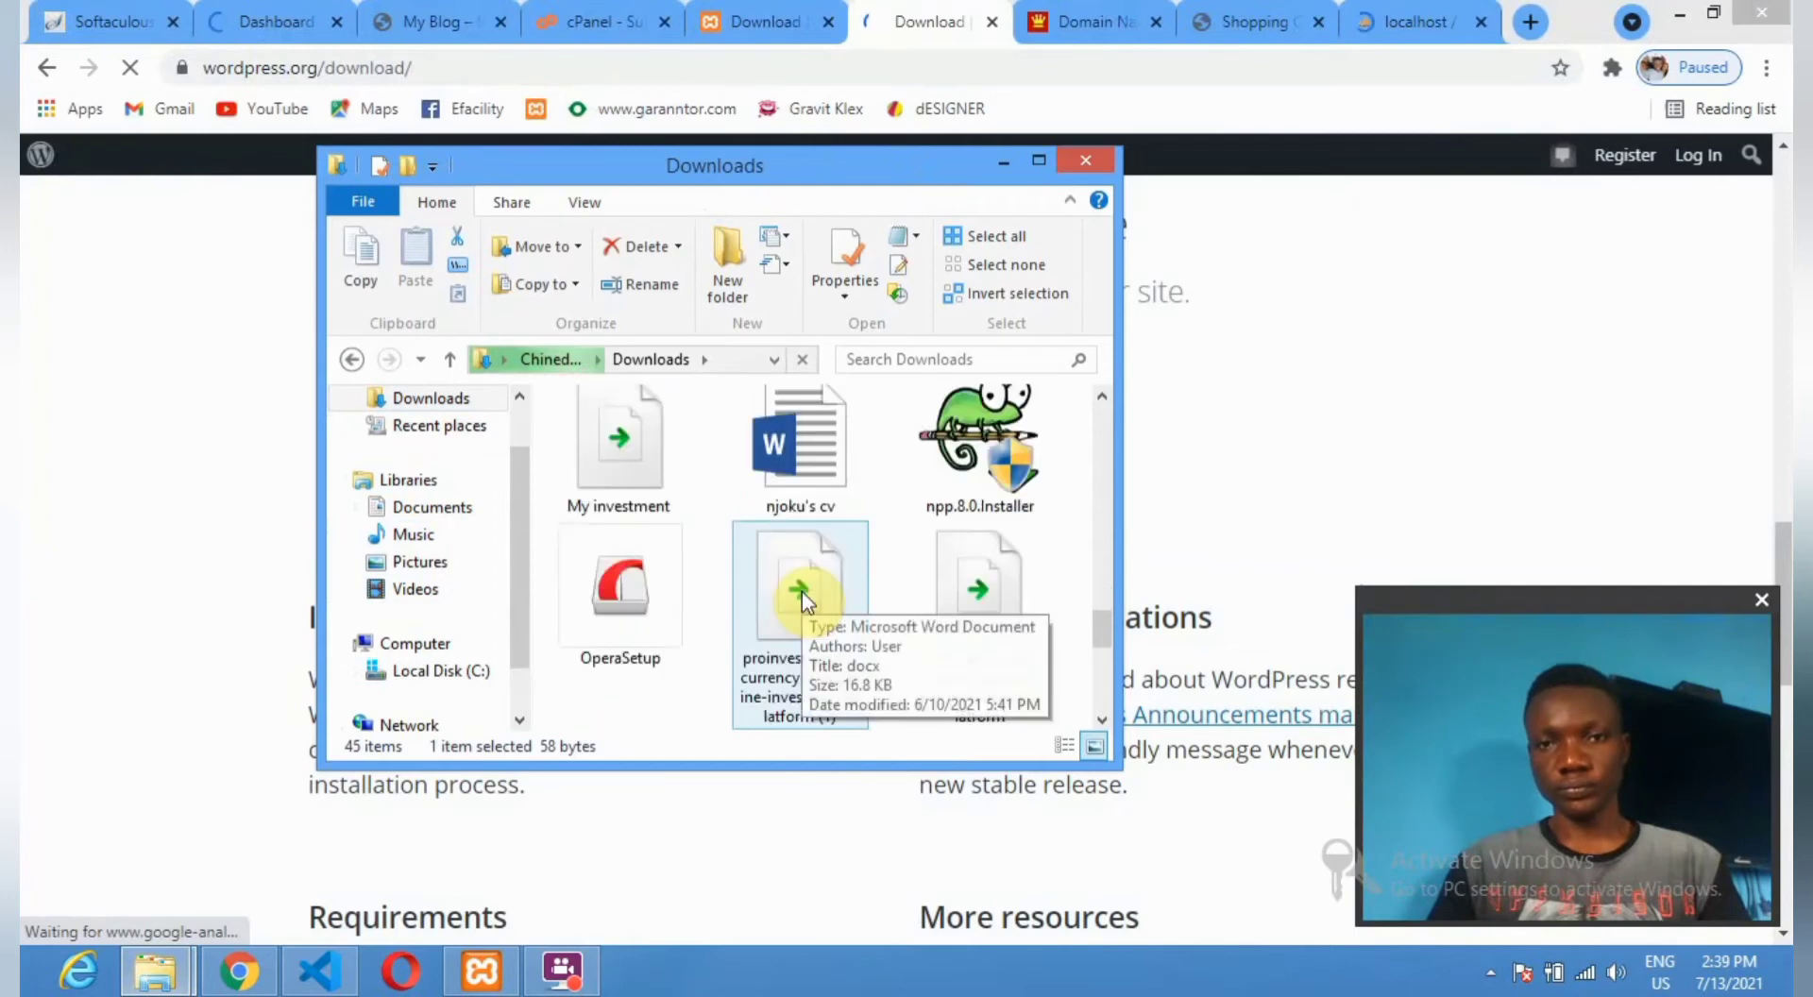
scroll(802, 595, down, 6)
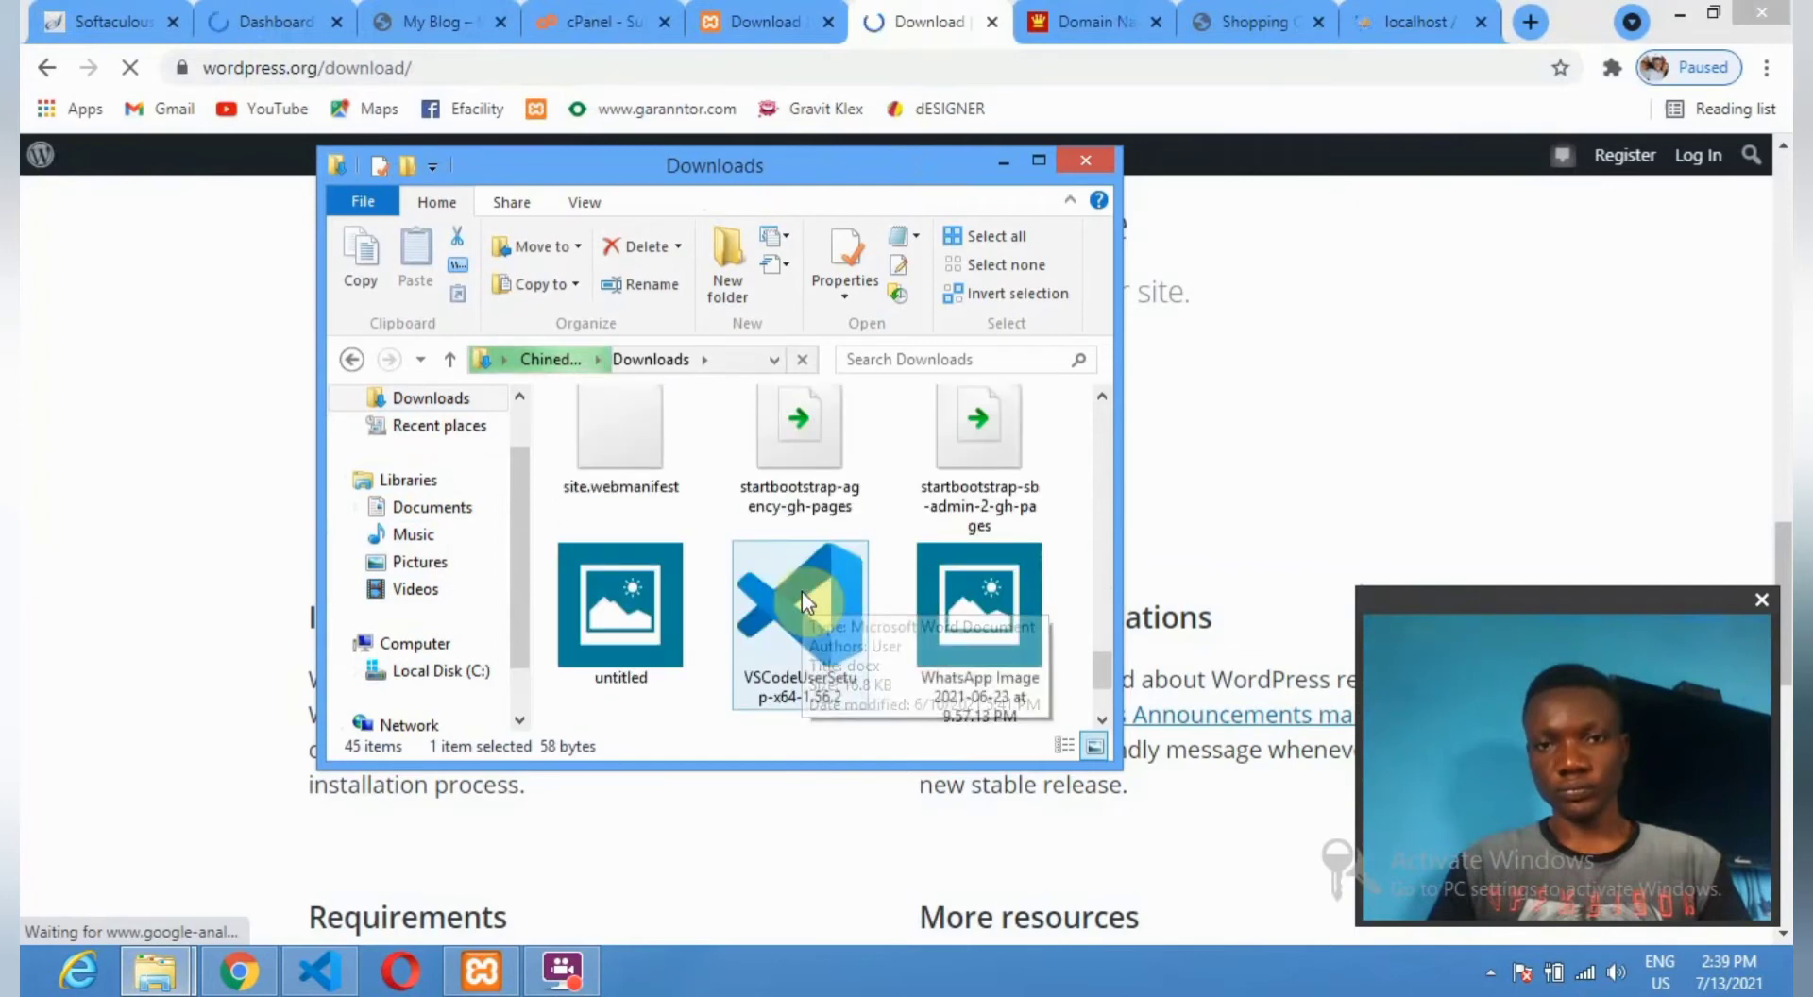
scroll(802, 597, down, 3)
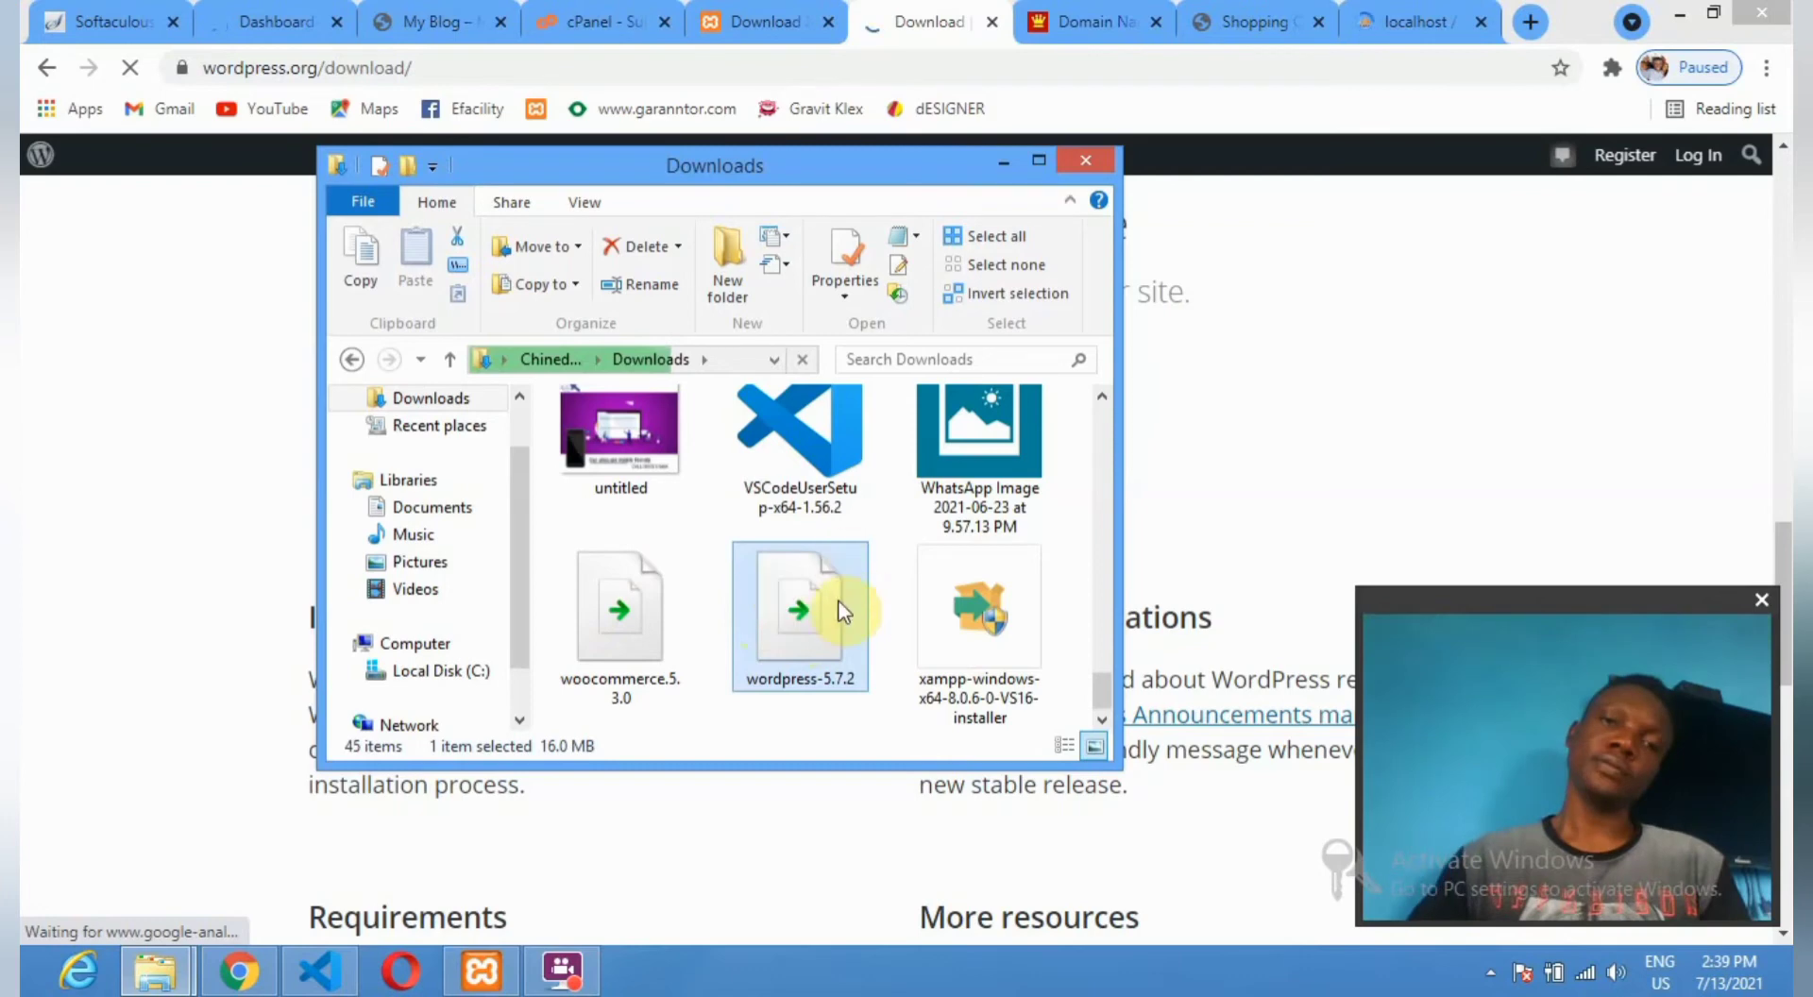
right_click(831, 605)
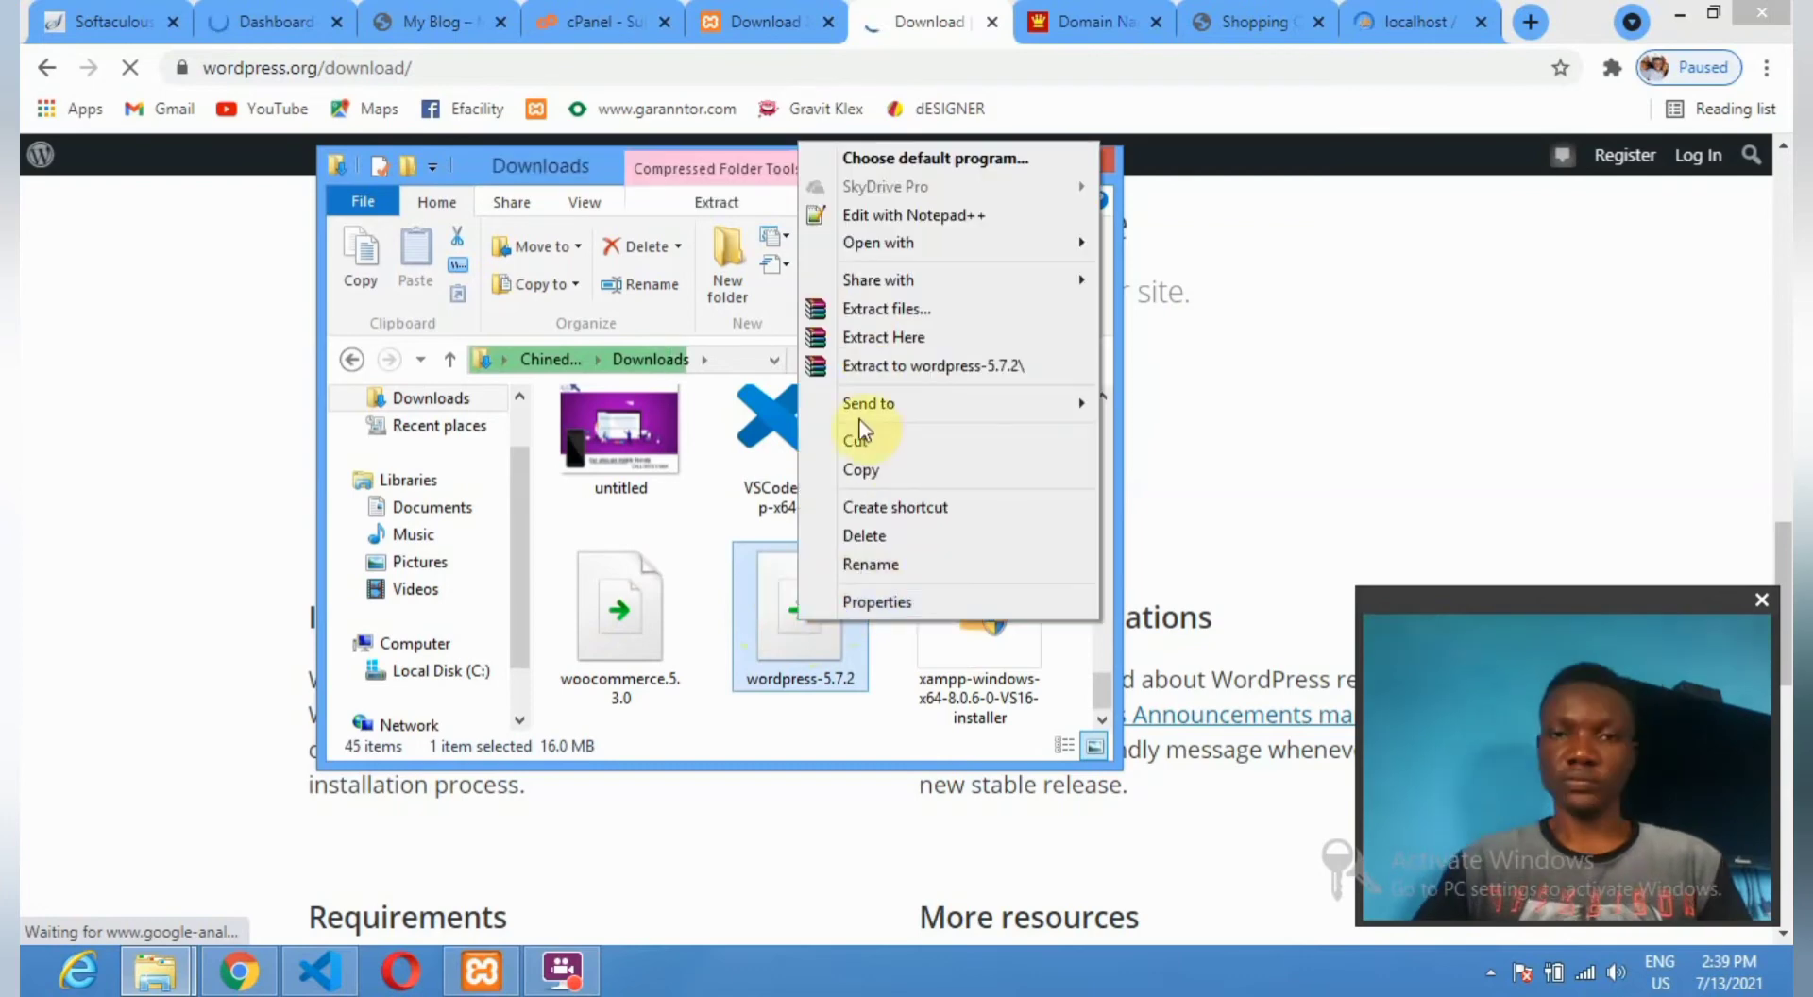
click(876, 468)
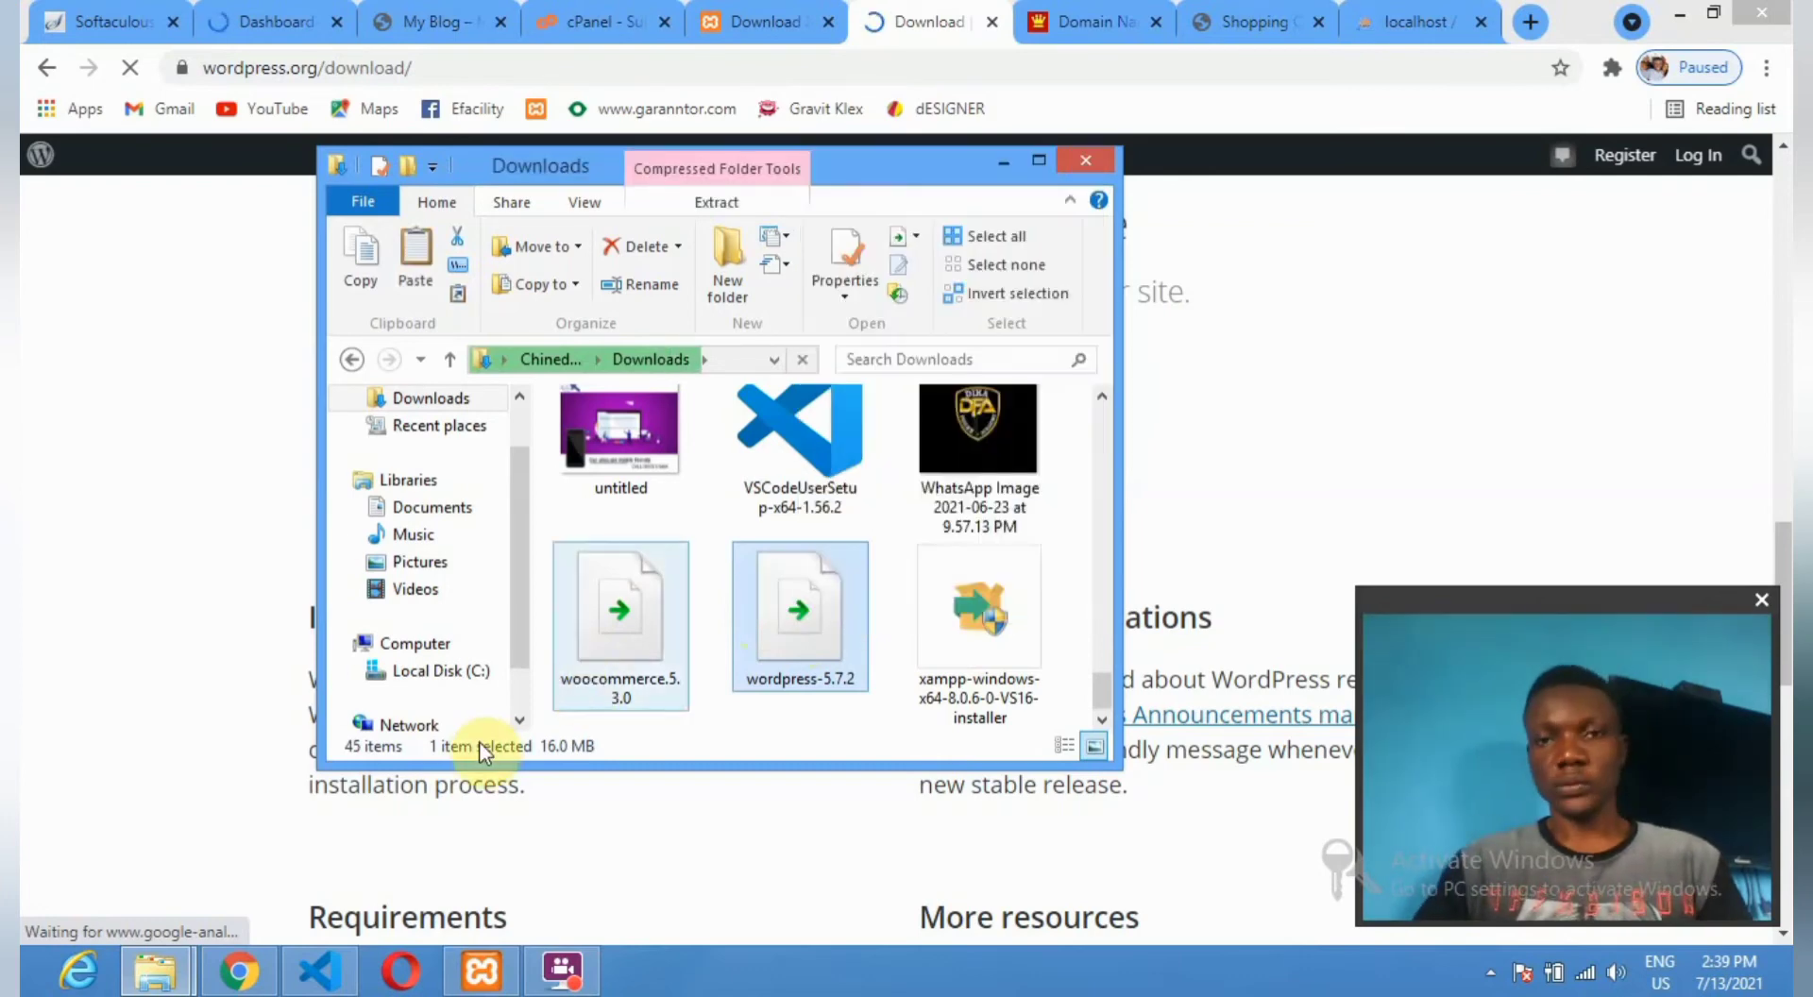
Go to C:\xampp\htdocs and create a new folder named tutorme.
click(433, 674)
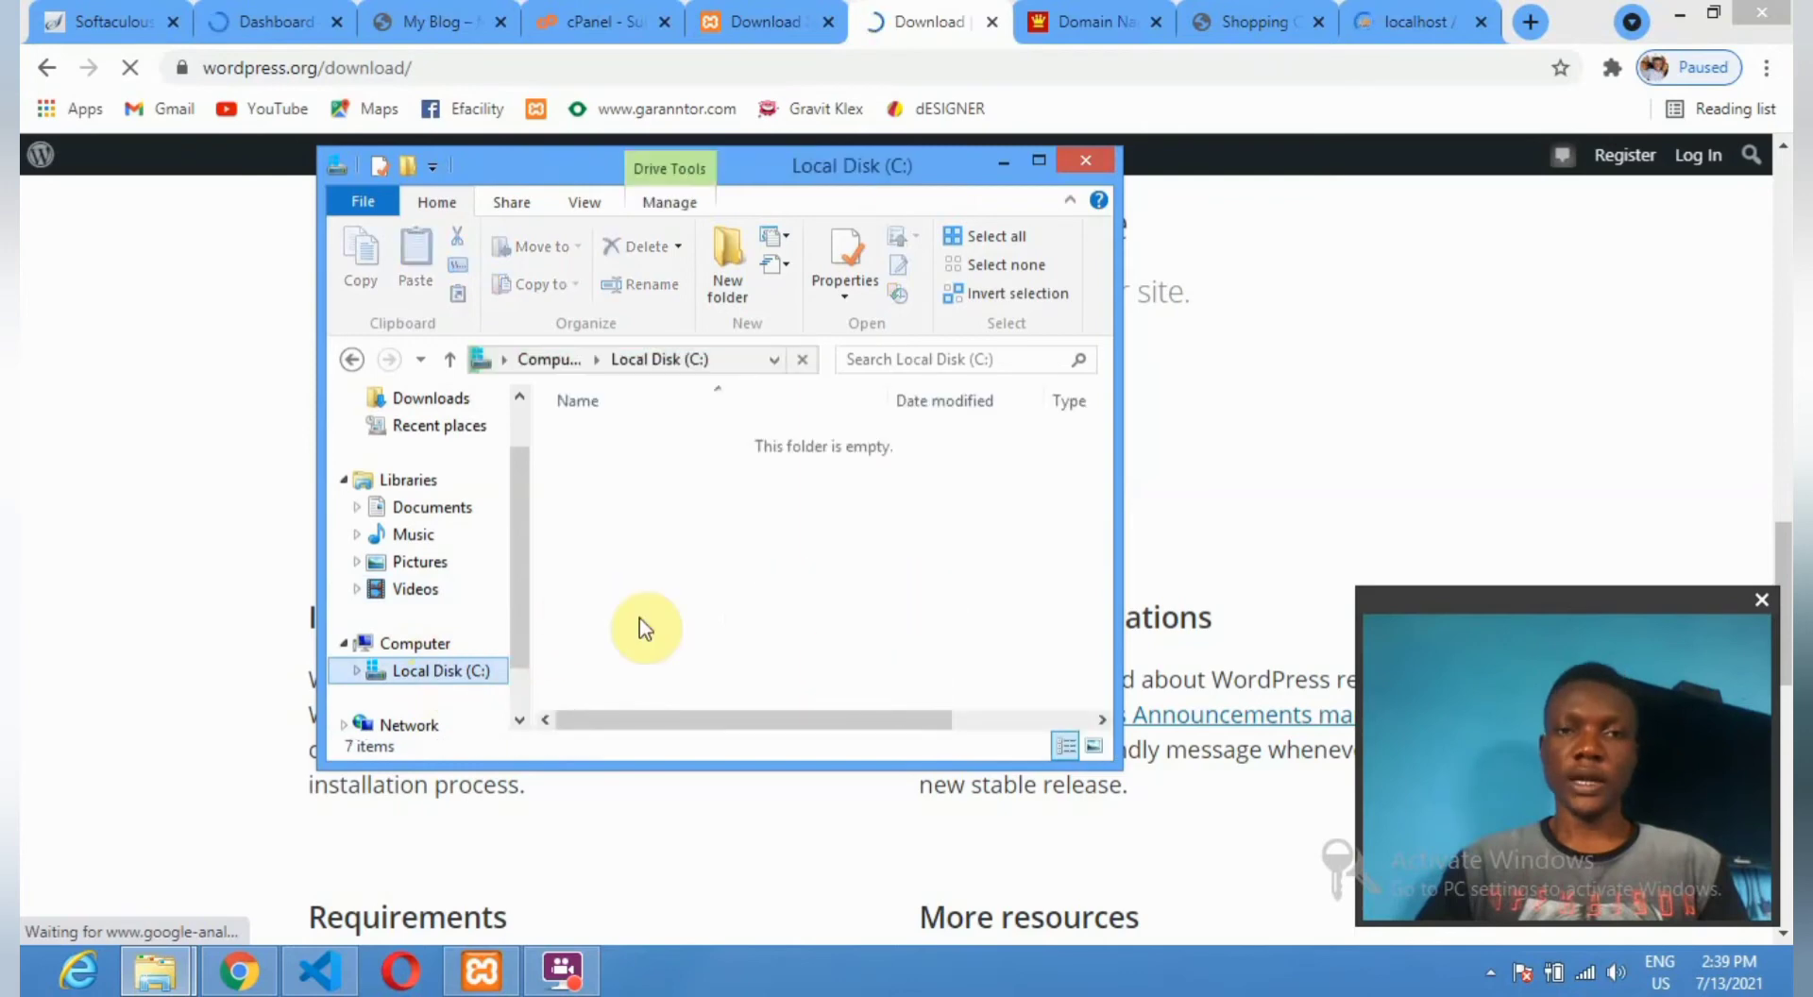
double_click(615, 600)
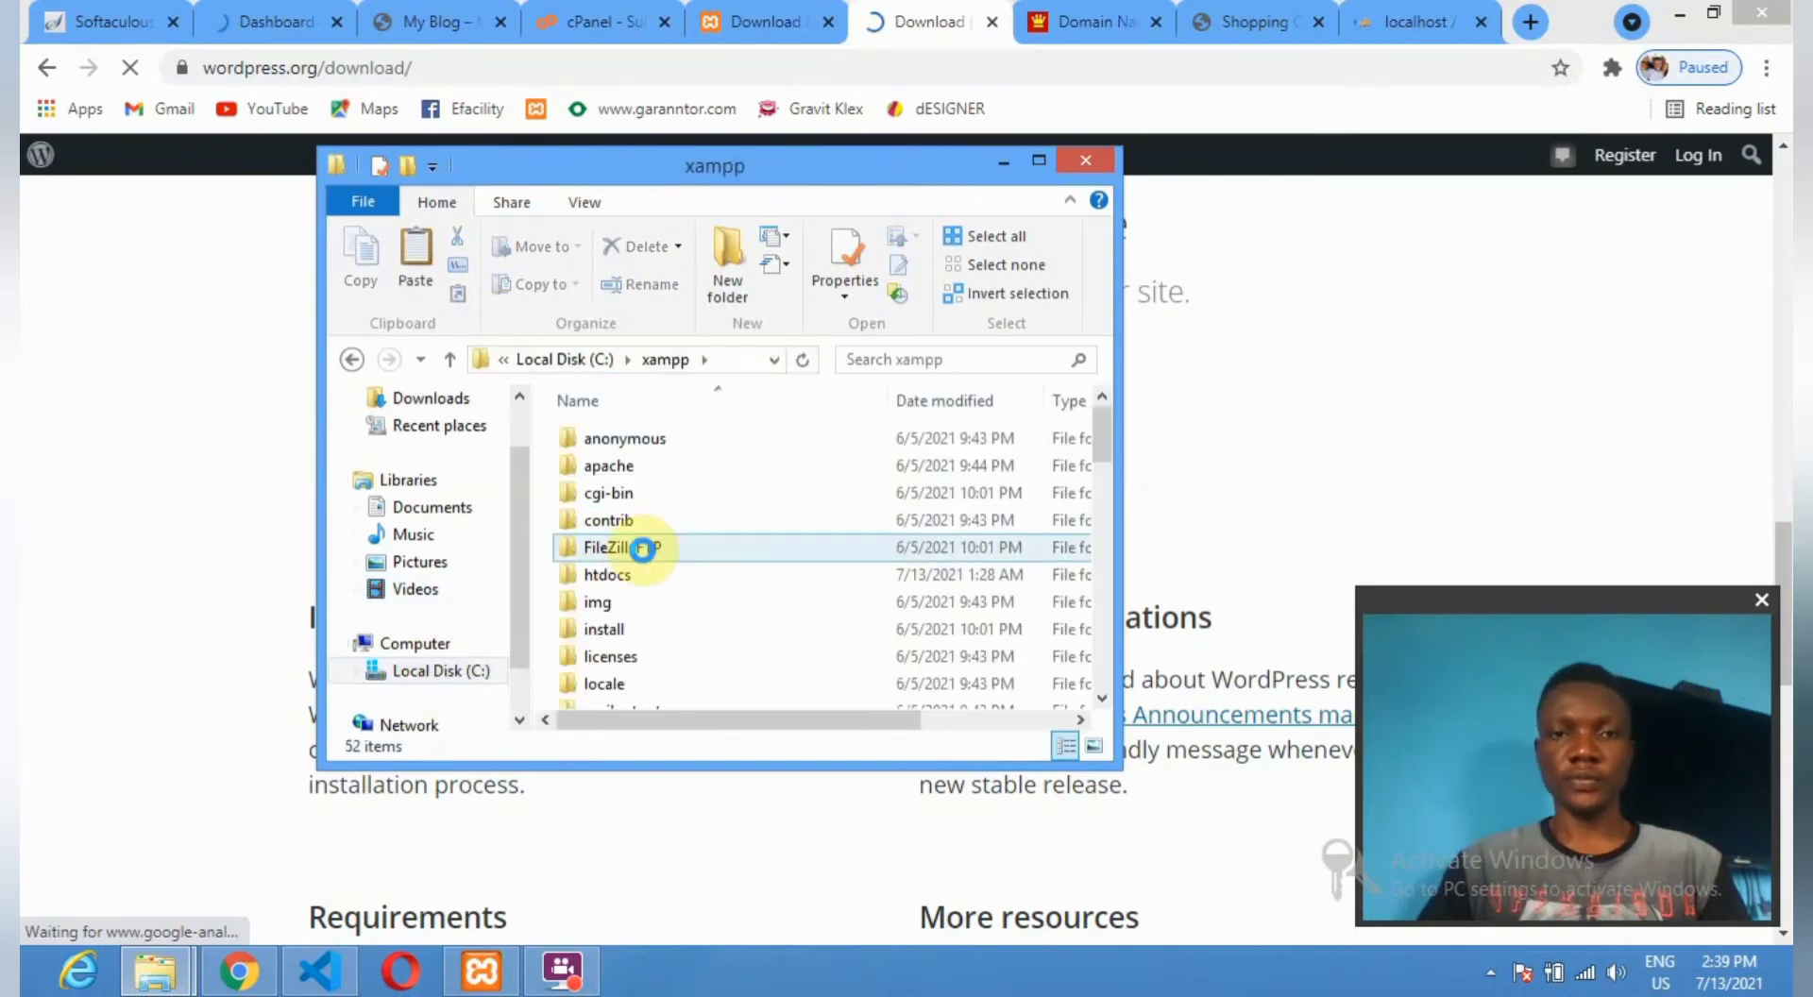
click(619, 574)
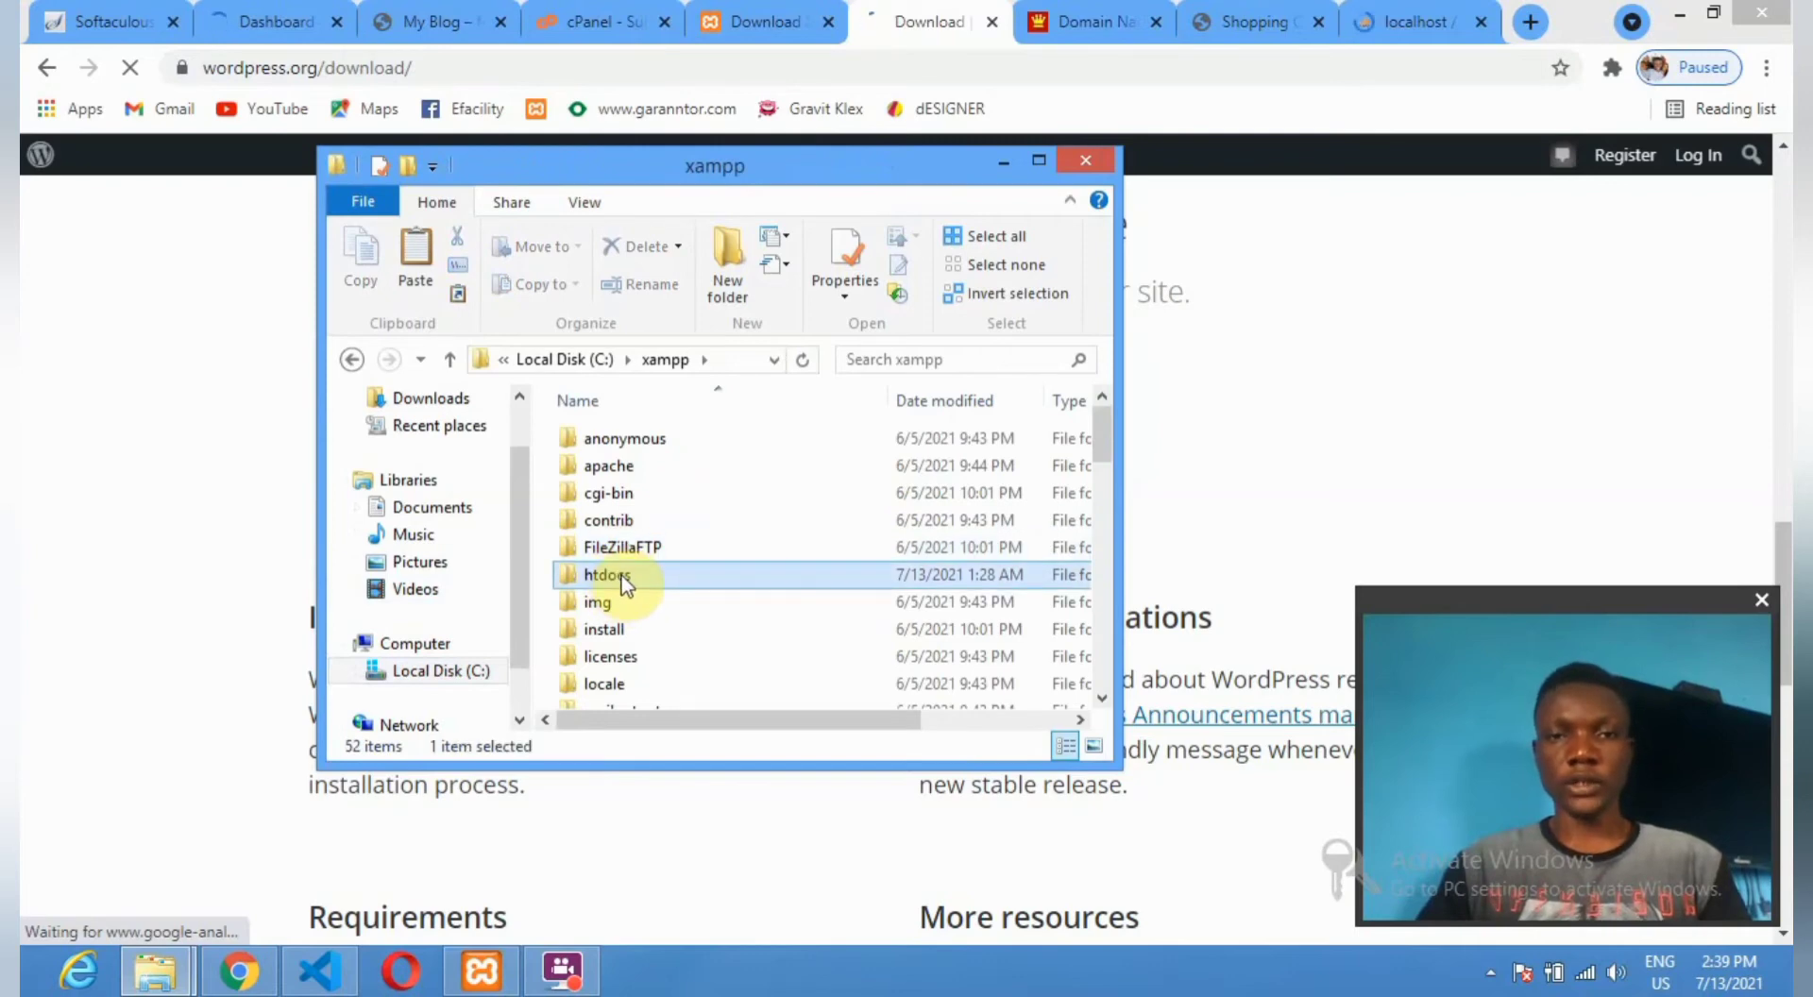
double_click(621, 578)
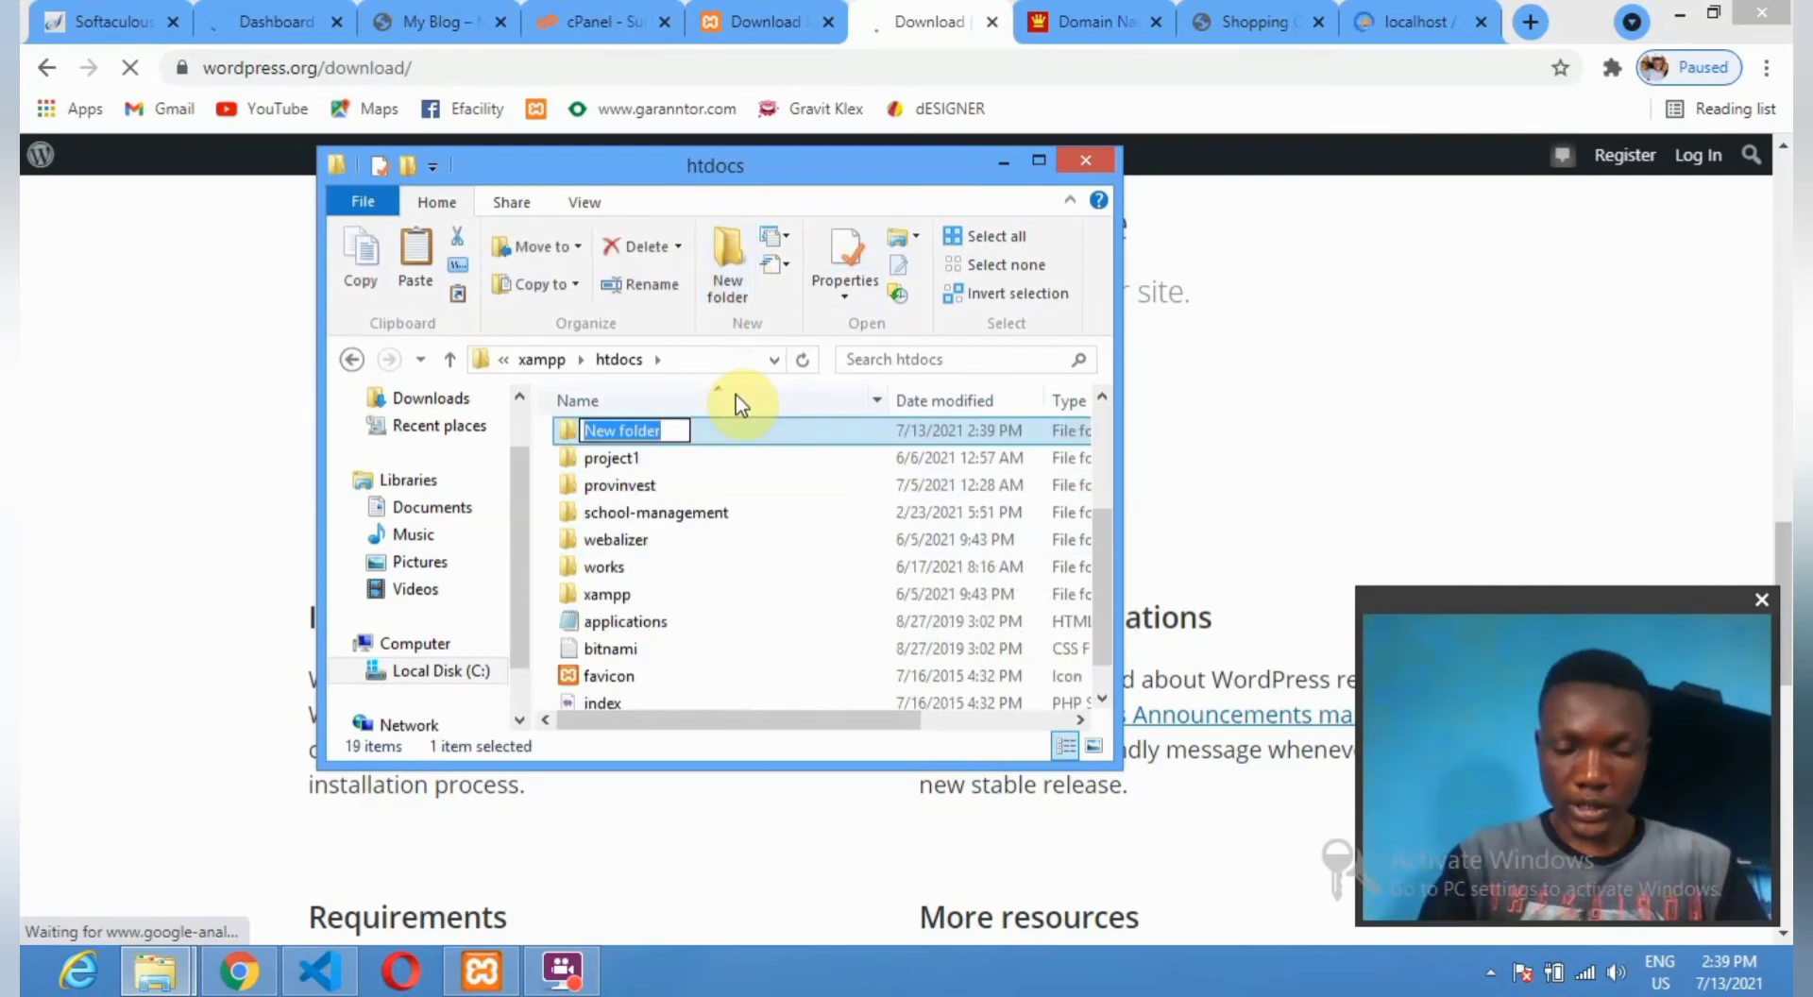
text(tu)
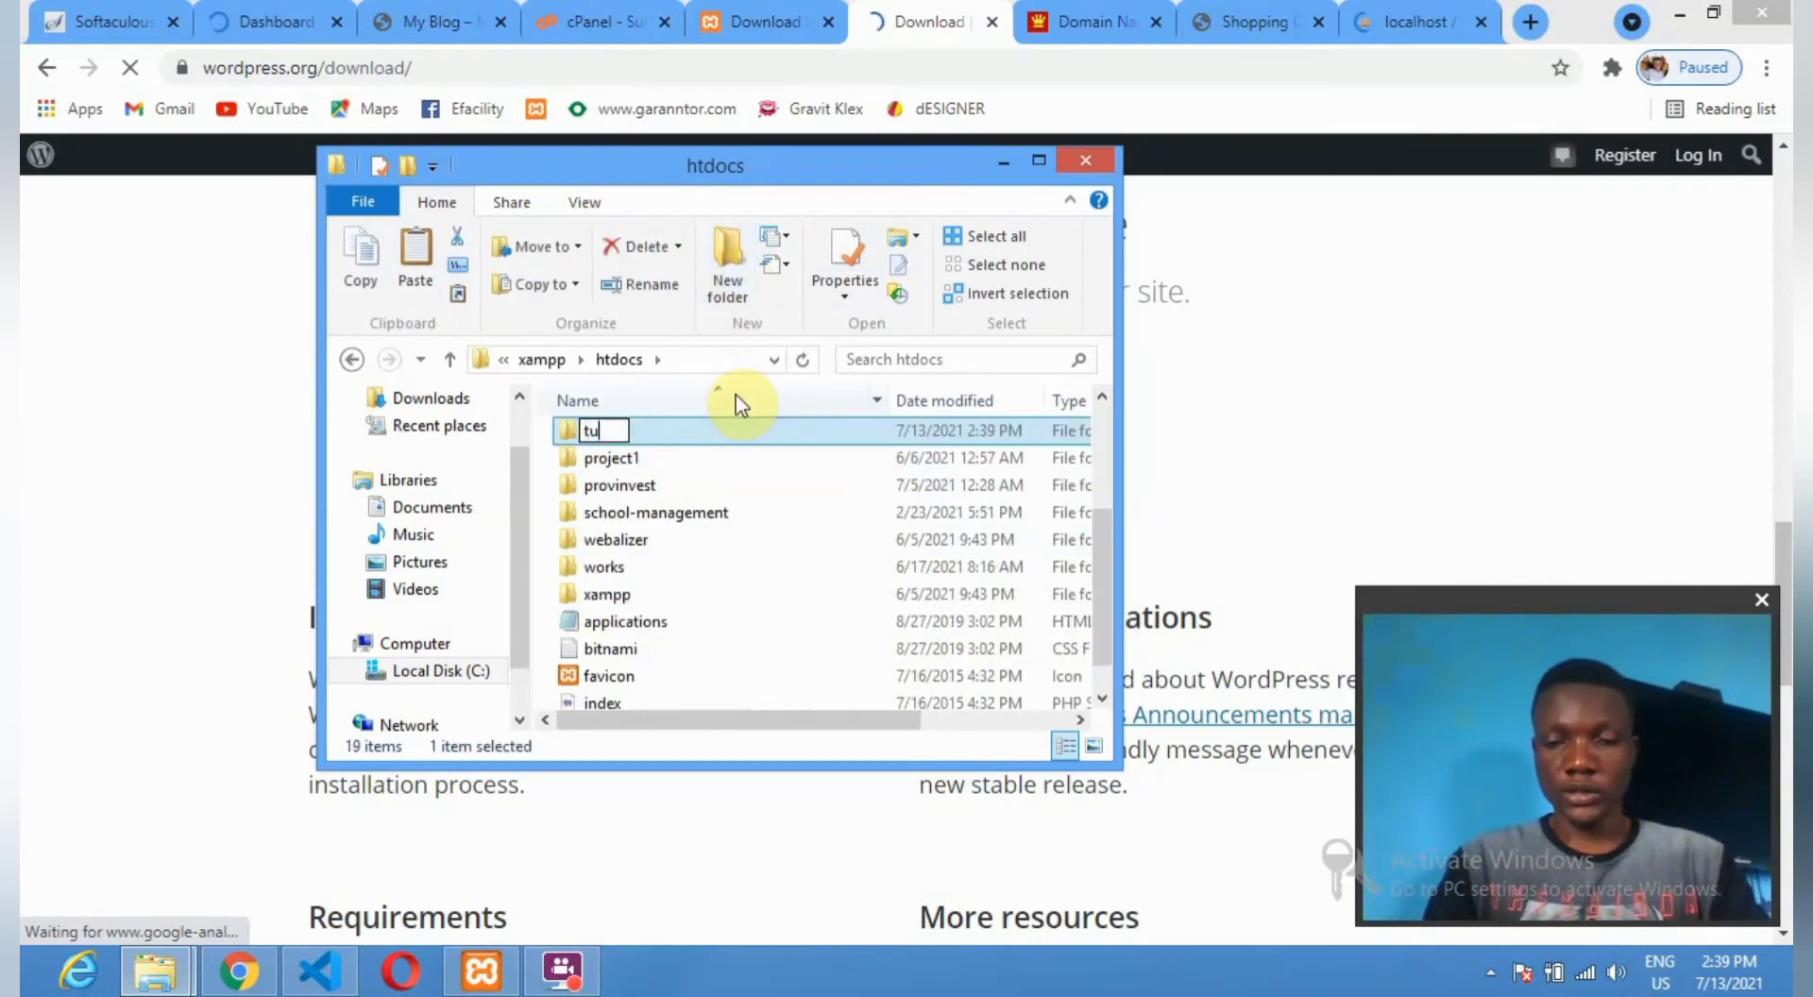
text(tor)
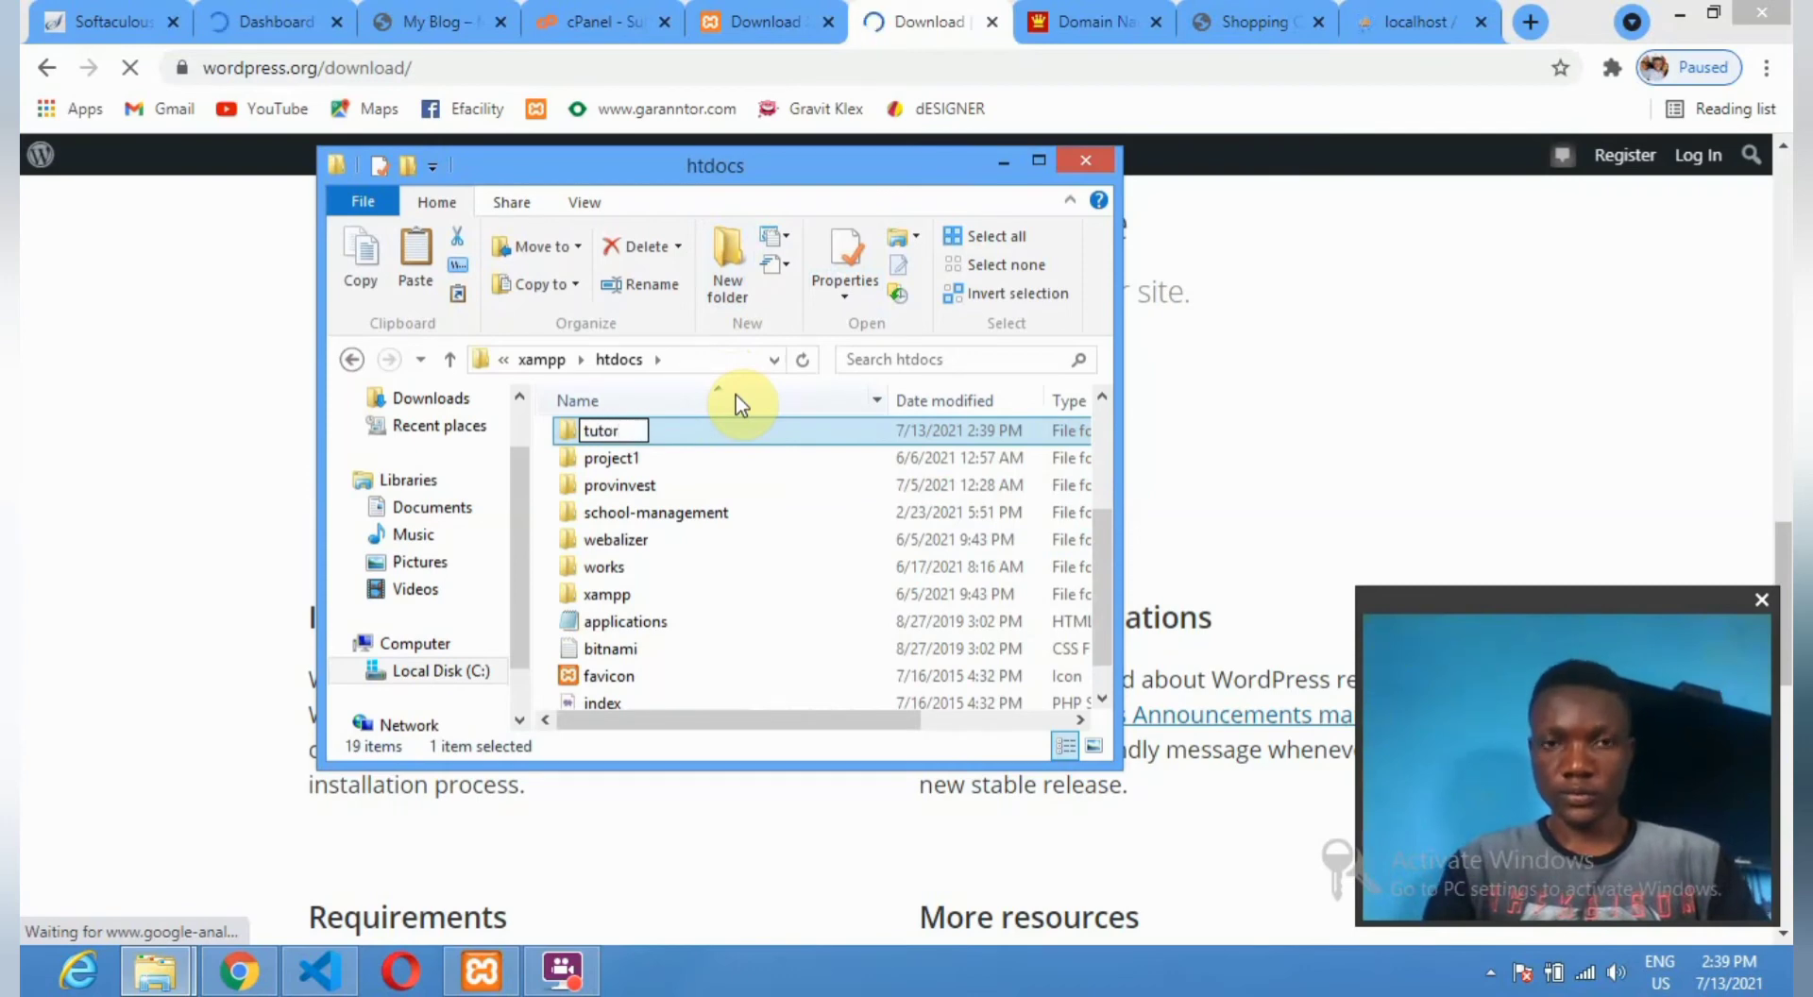
text(me)
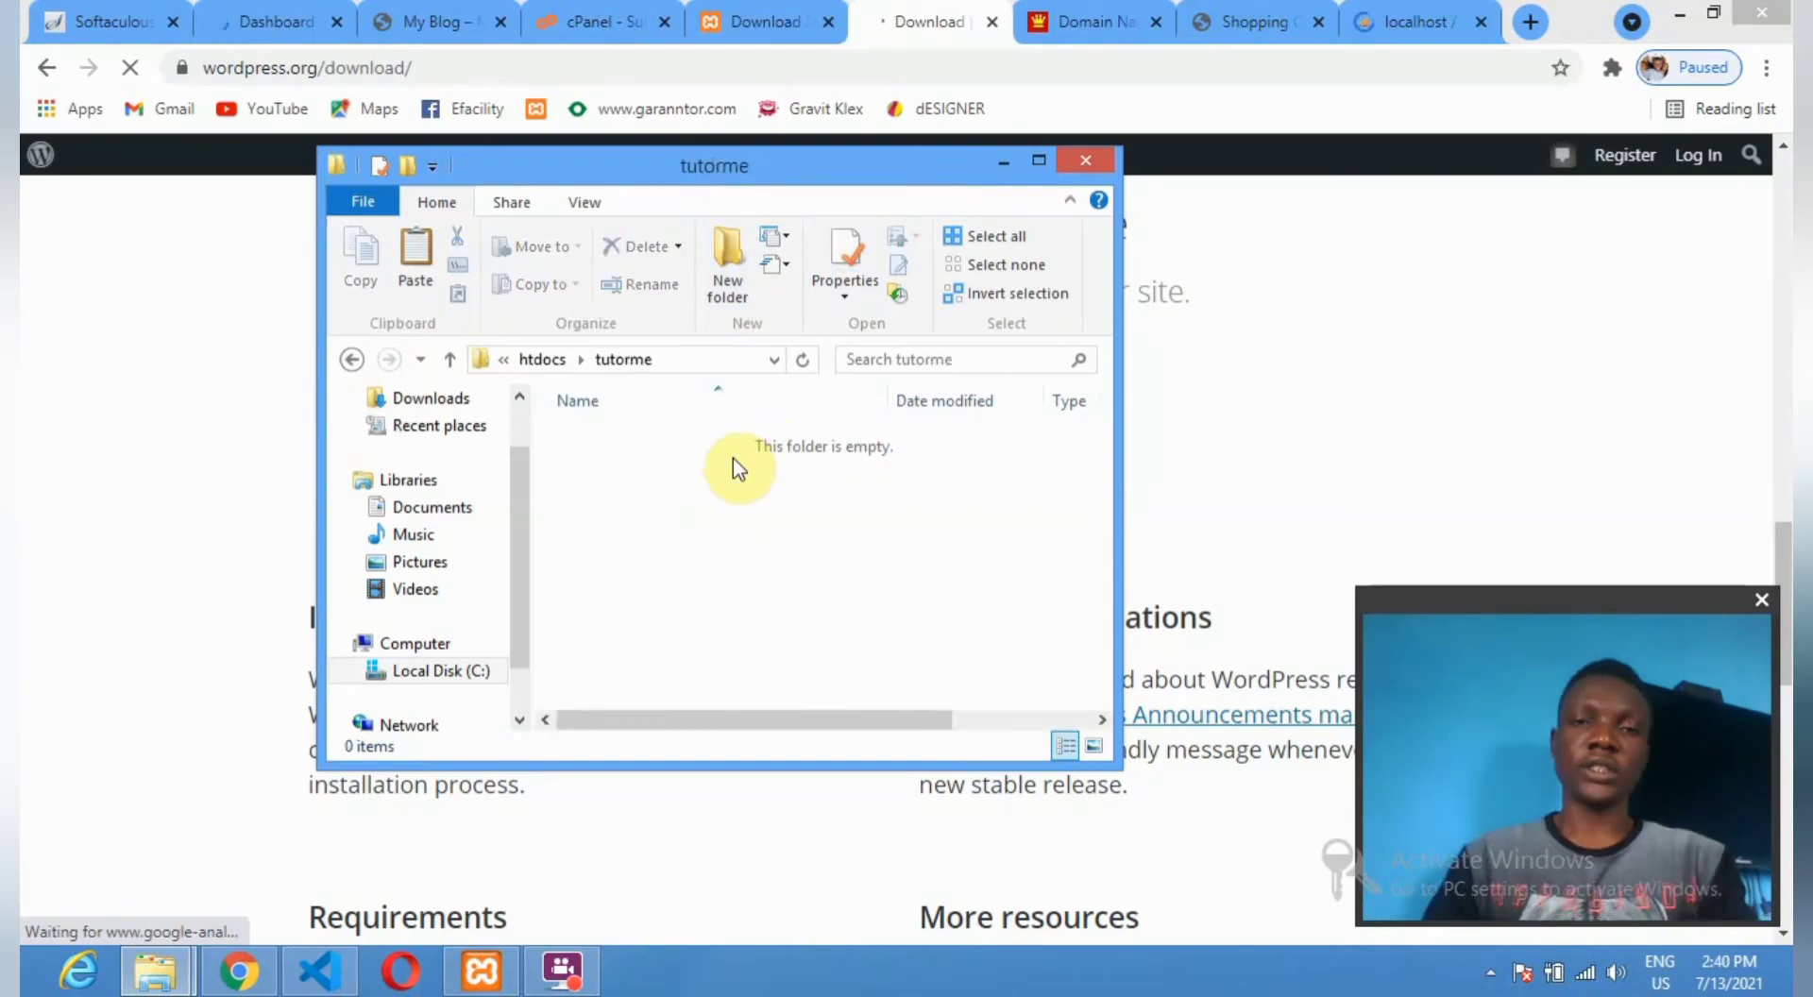
Paste the wordpress-5.7.2 archive into tutorme, extract it there, and close the extra Chrome tabs.
right_click(726, 514)
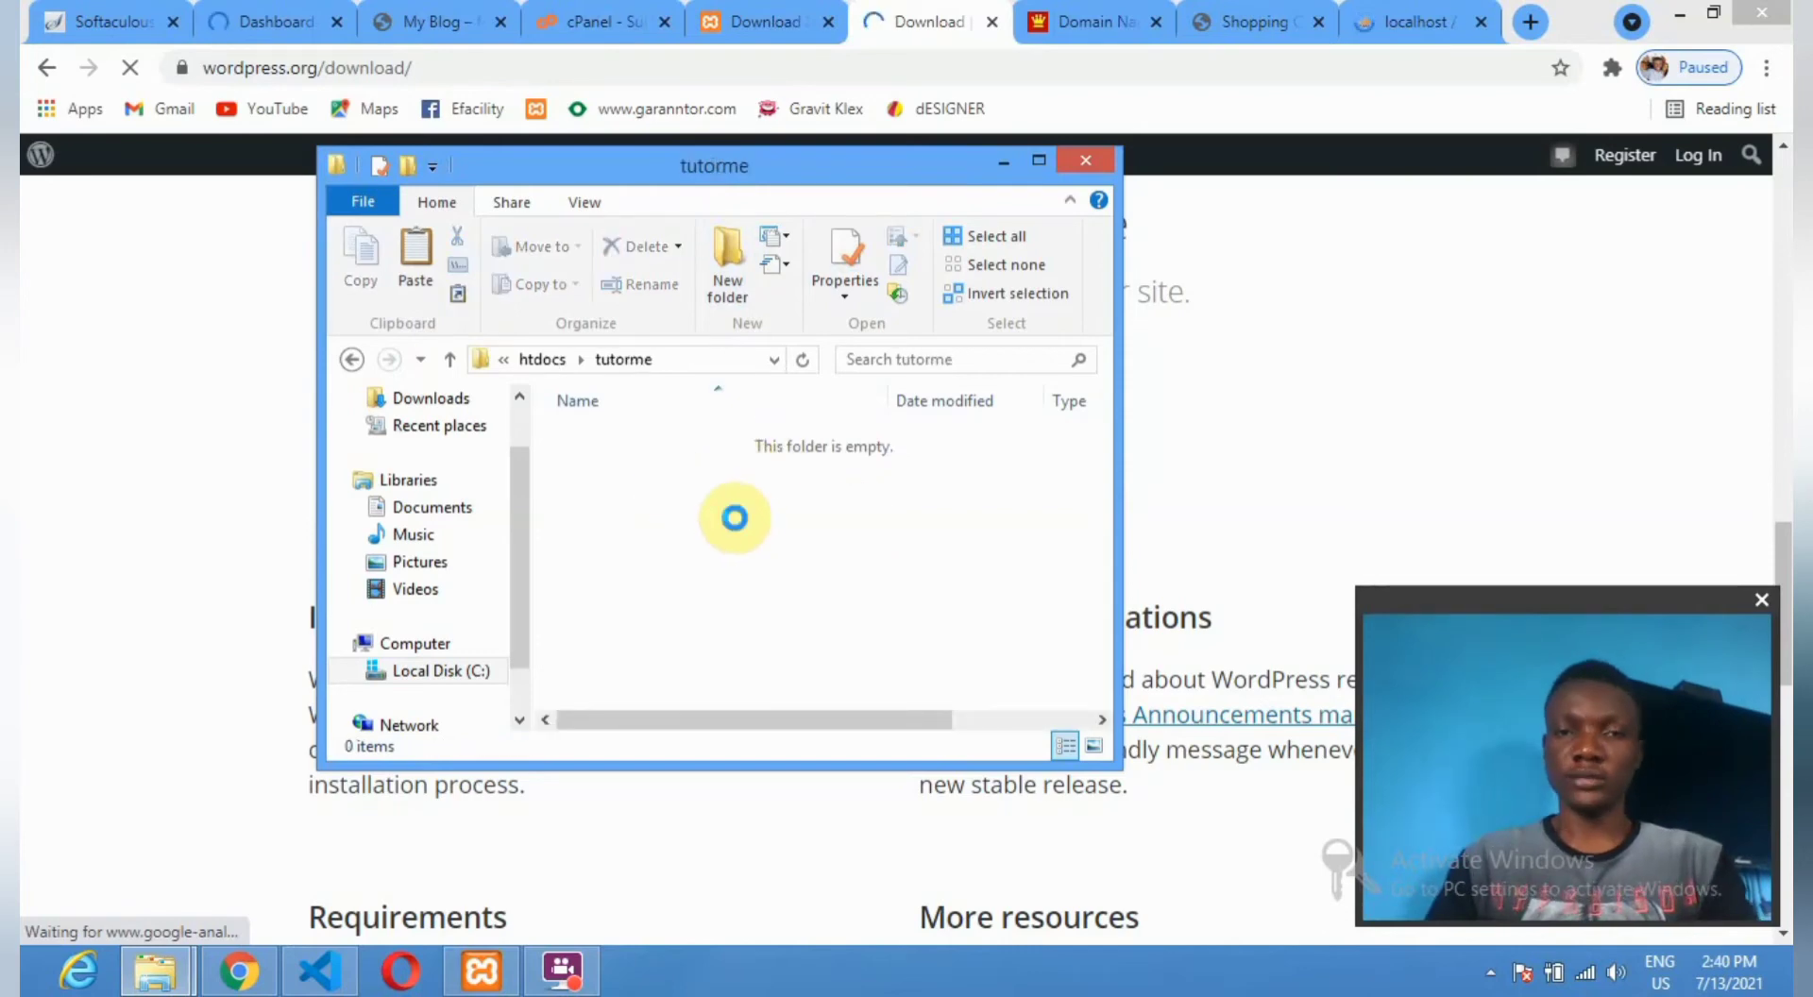
click(732, 654)
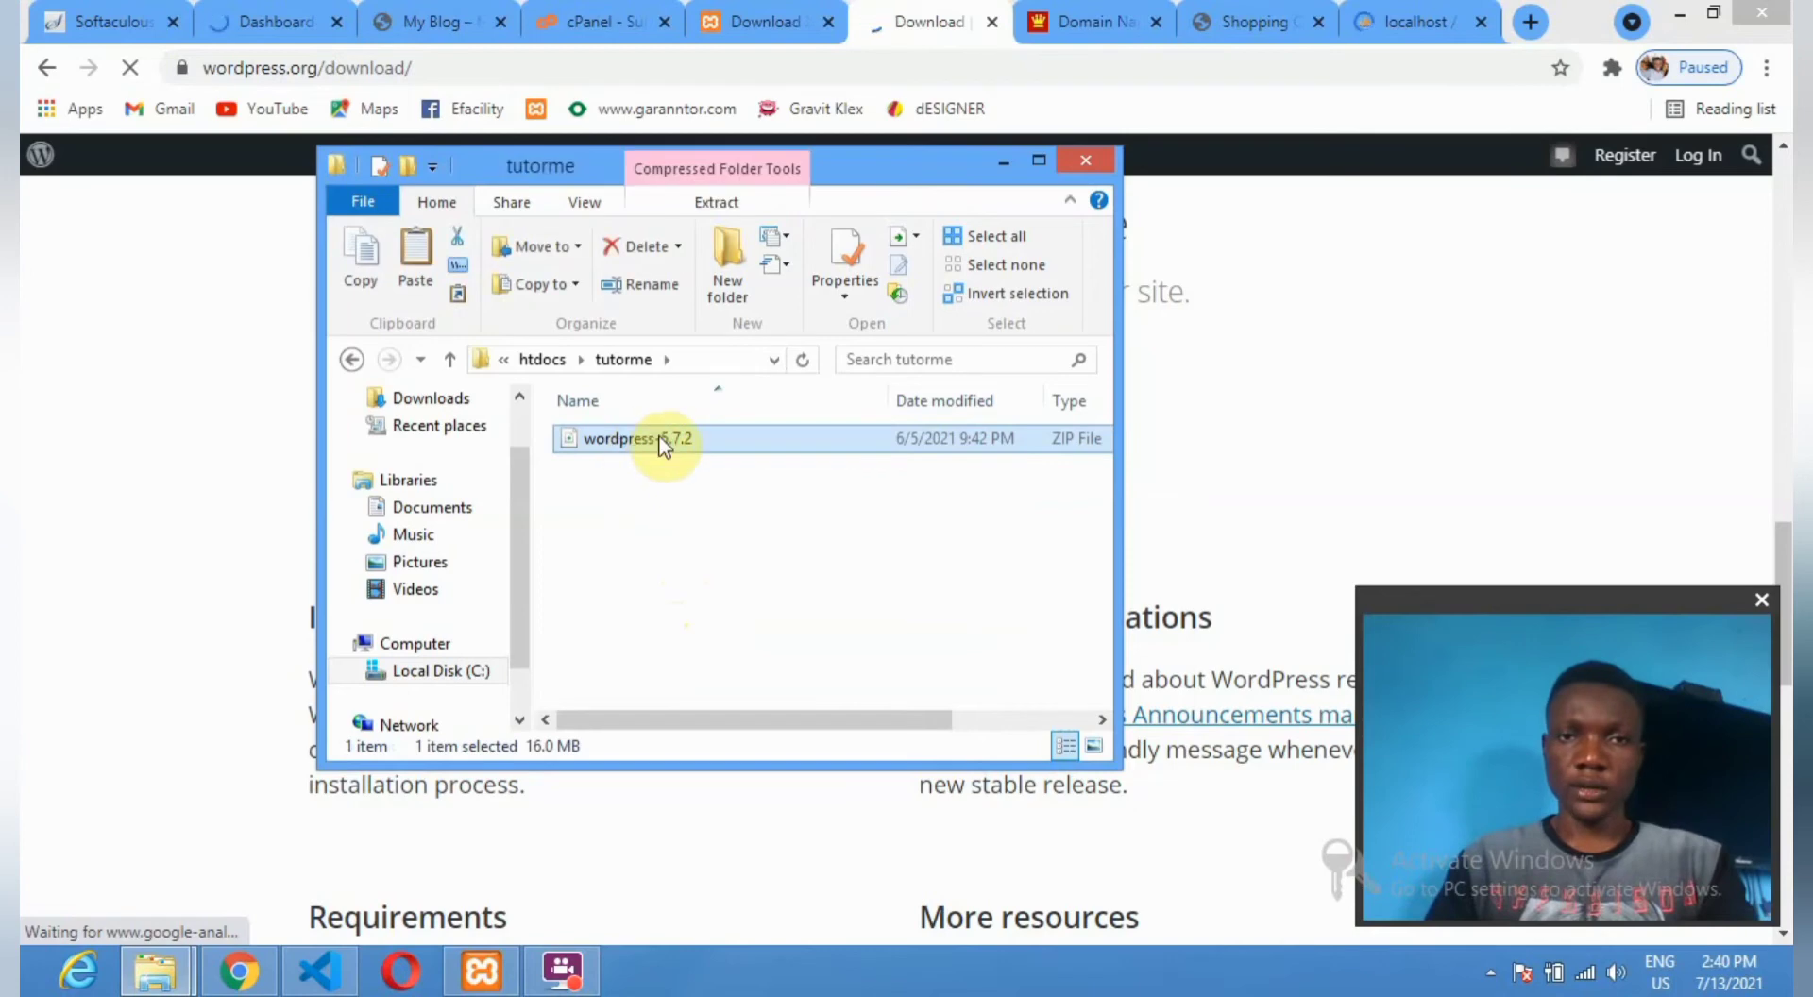
right_click(660, 439)
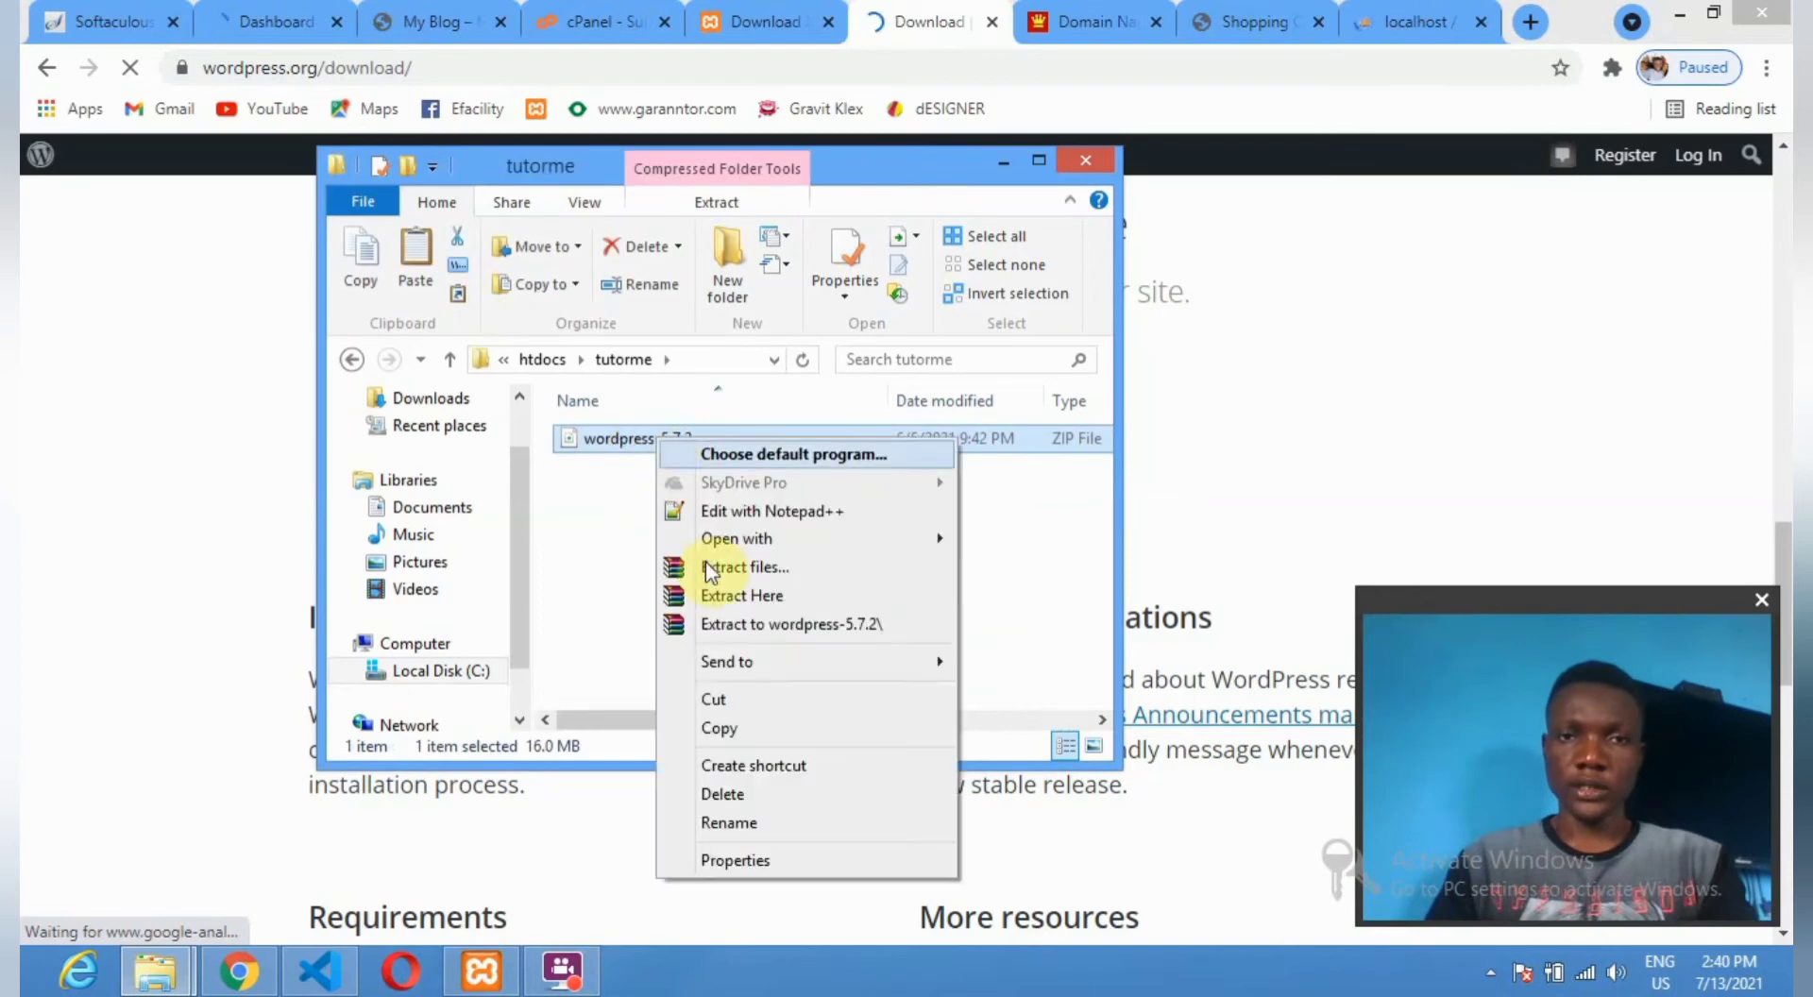
click(757, 595)
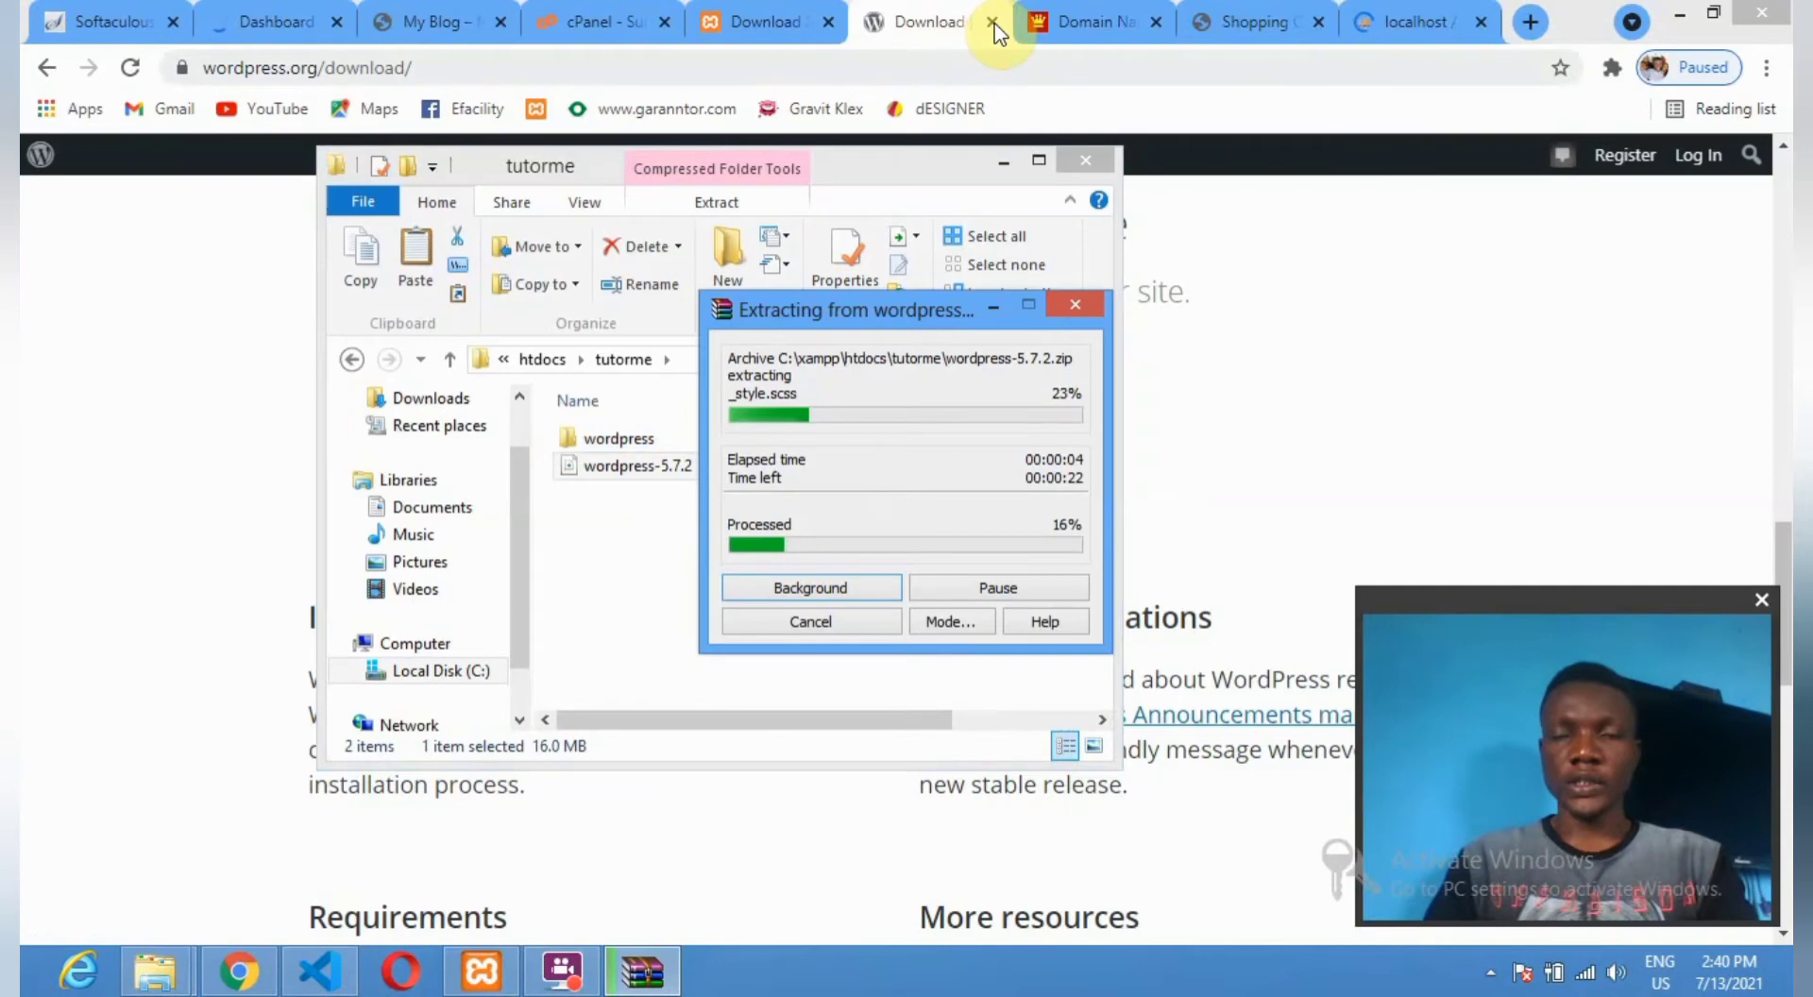
click(992, 22)
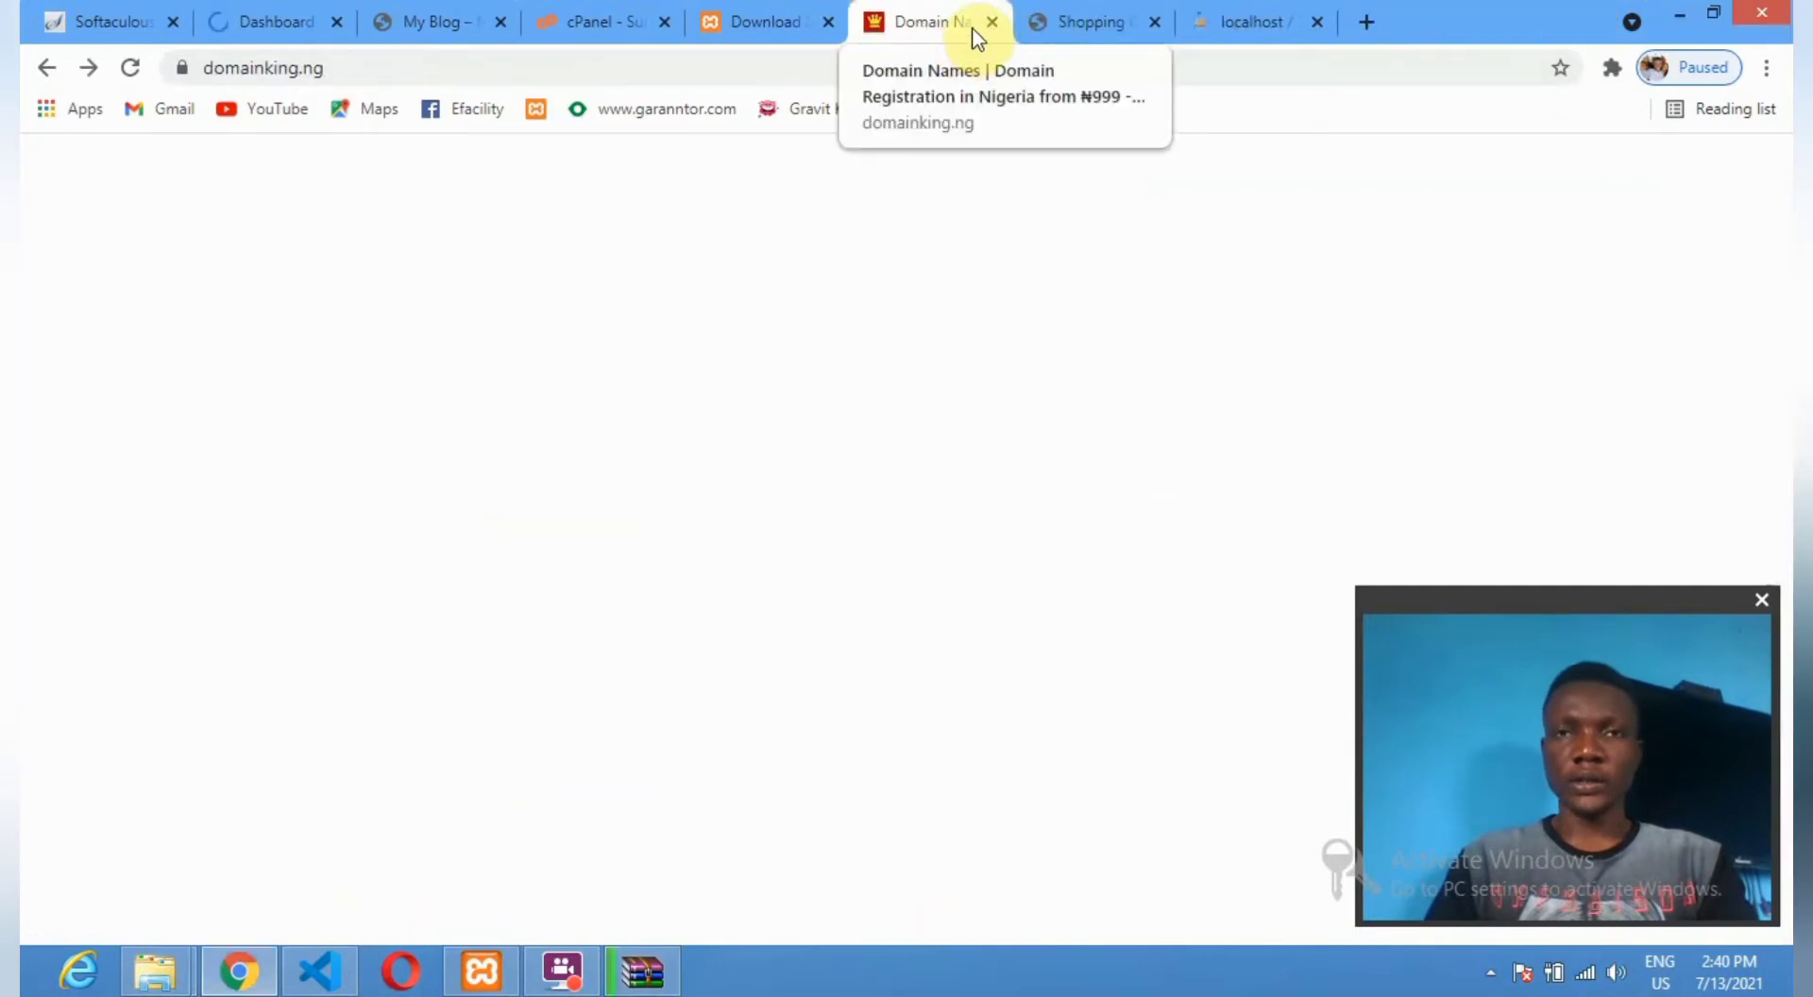
click(991, 21)
click(992, 22)
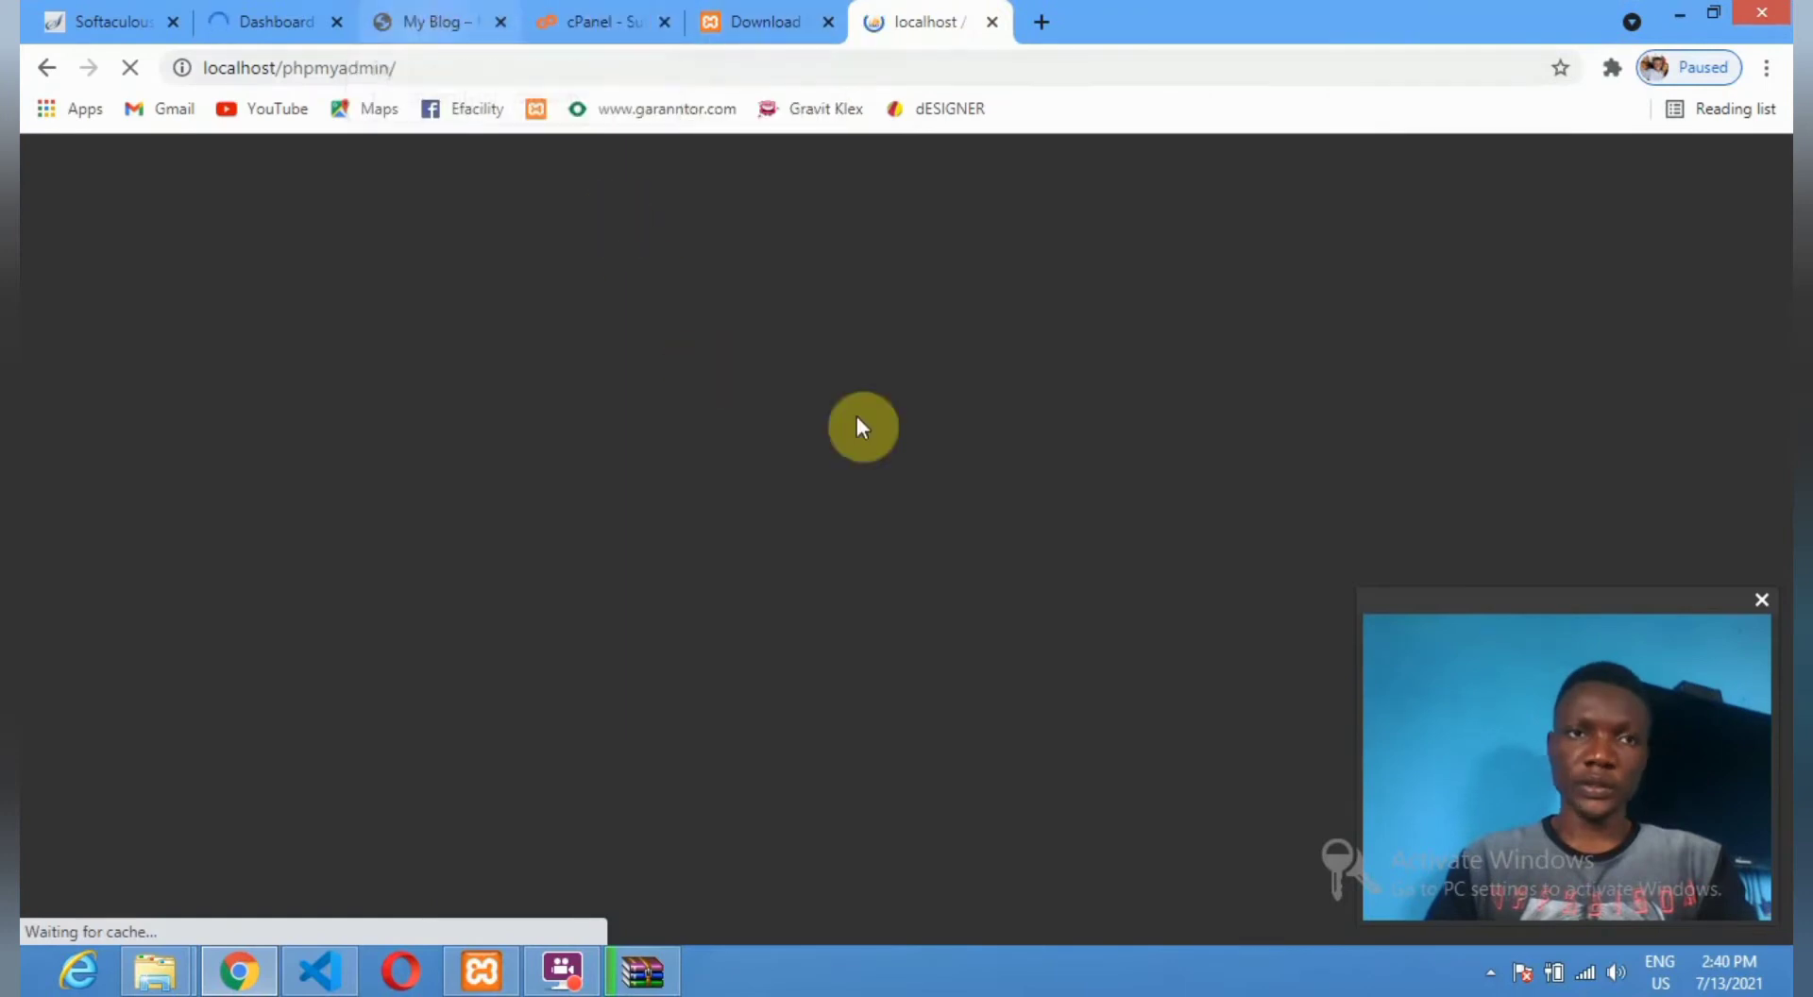
Check the archive extraction progress, then minimize the tutorme folder window.
click(644, 973)
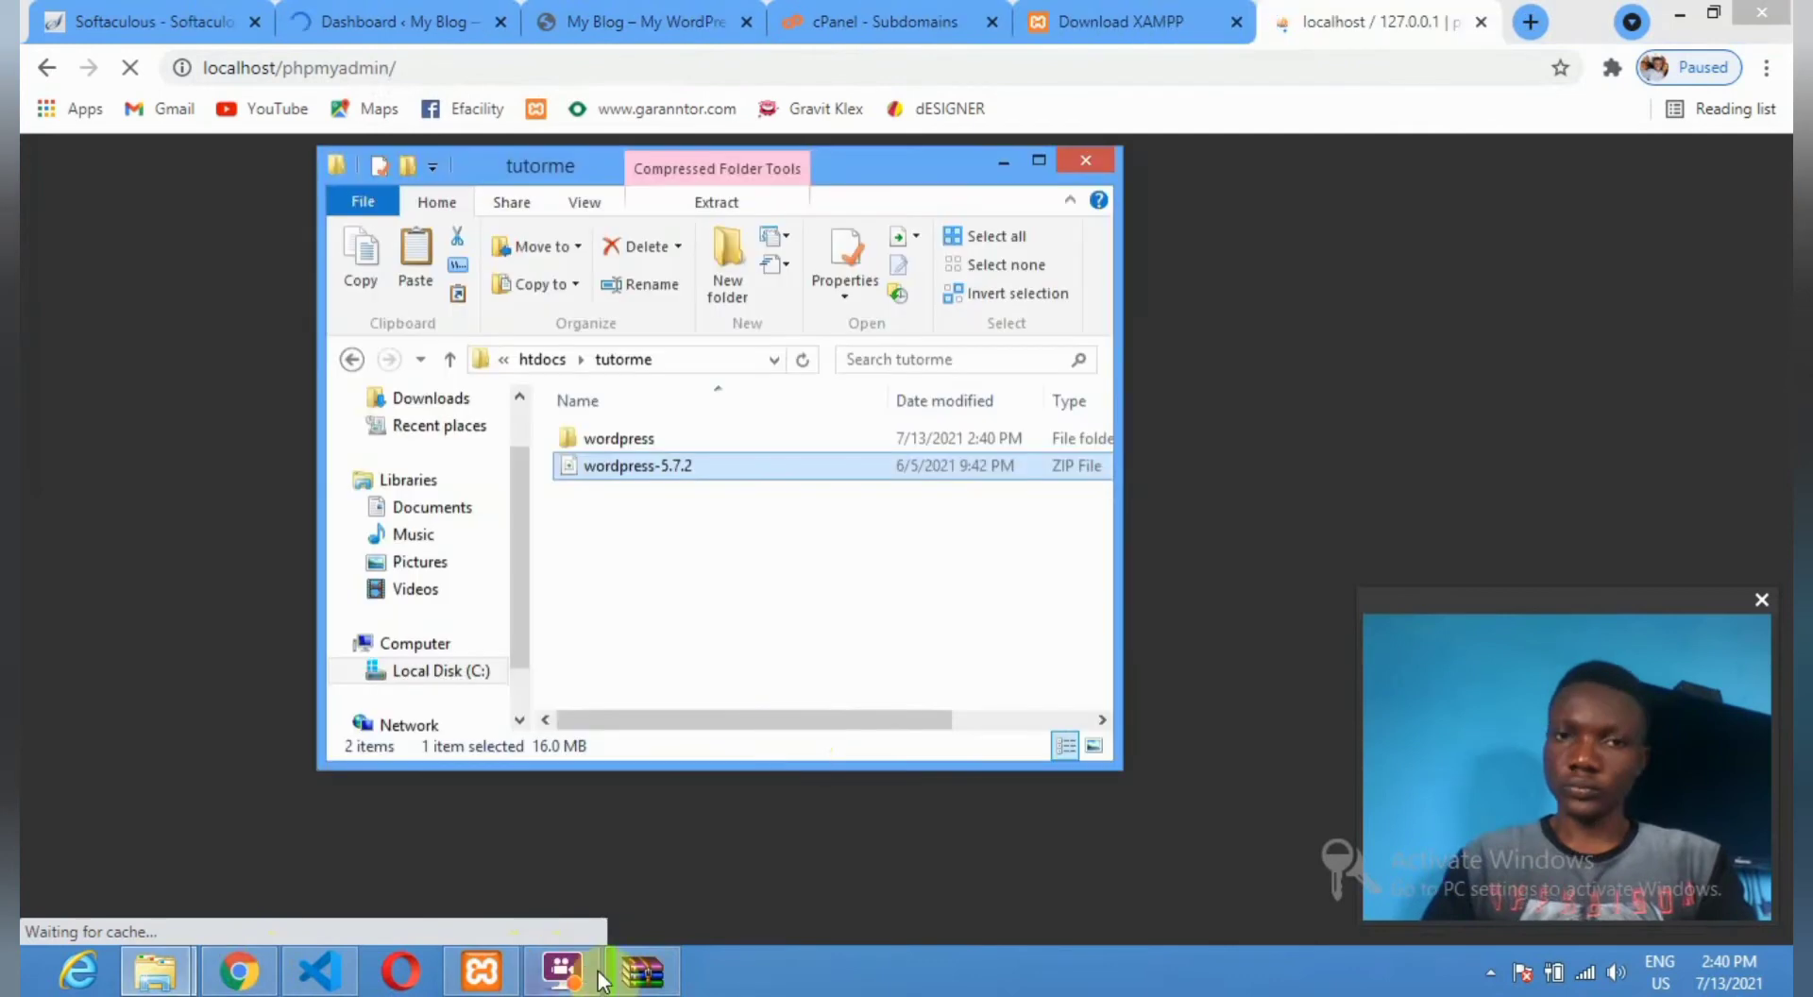
click(644, 980)
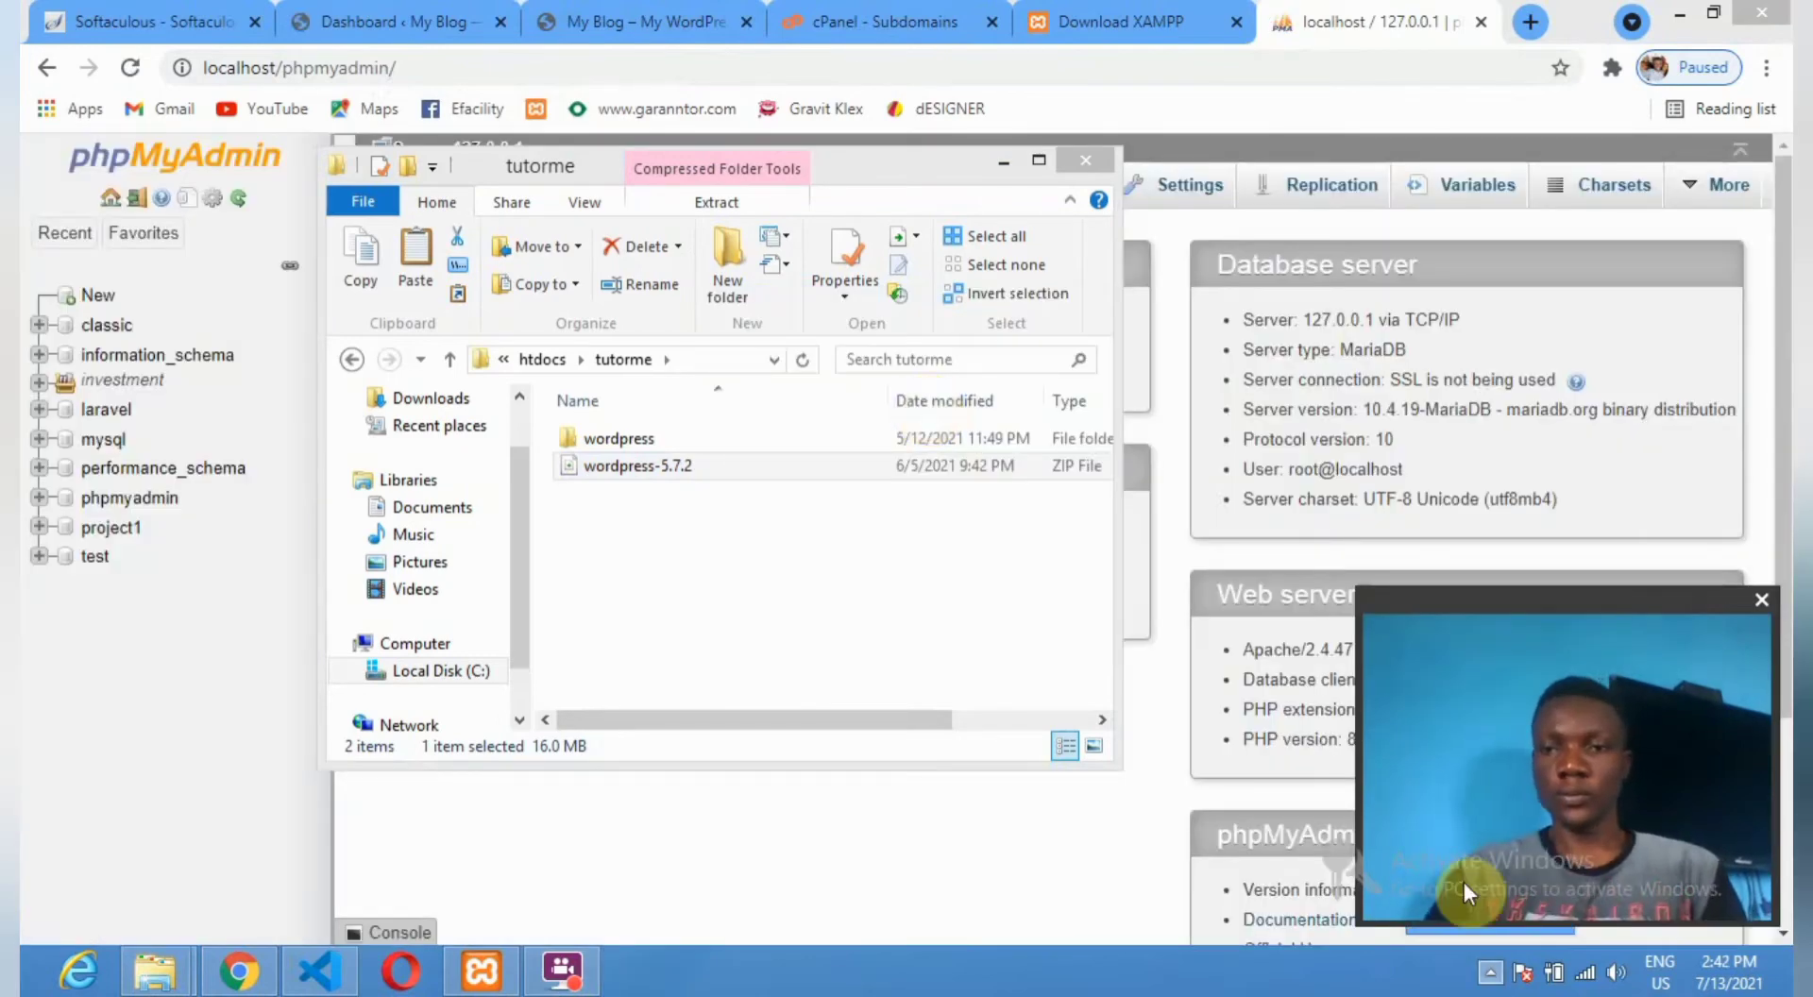
click(1489, 977)
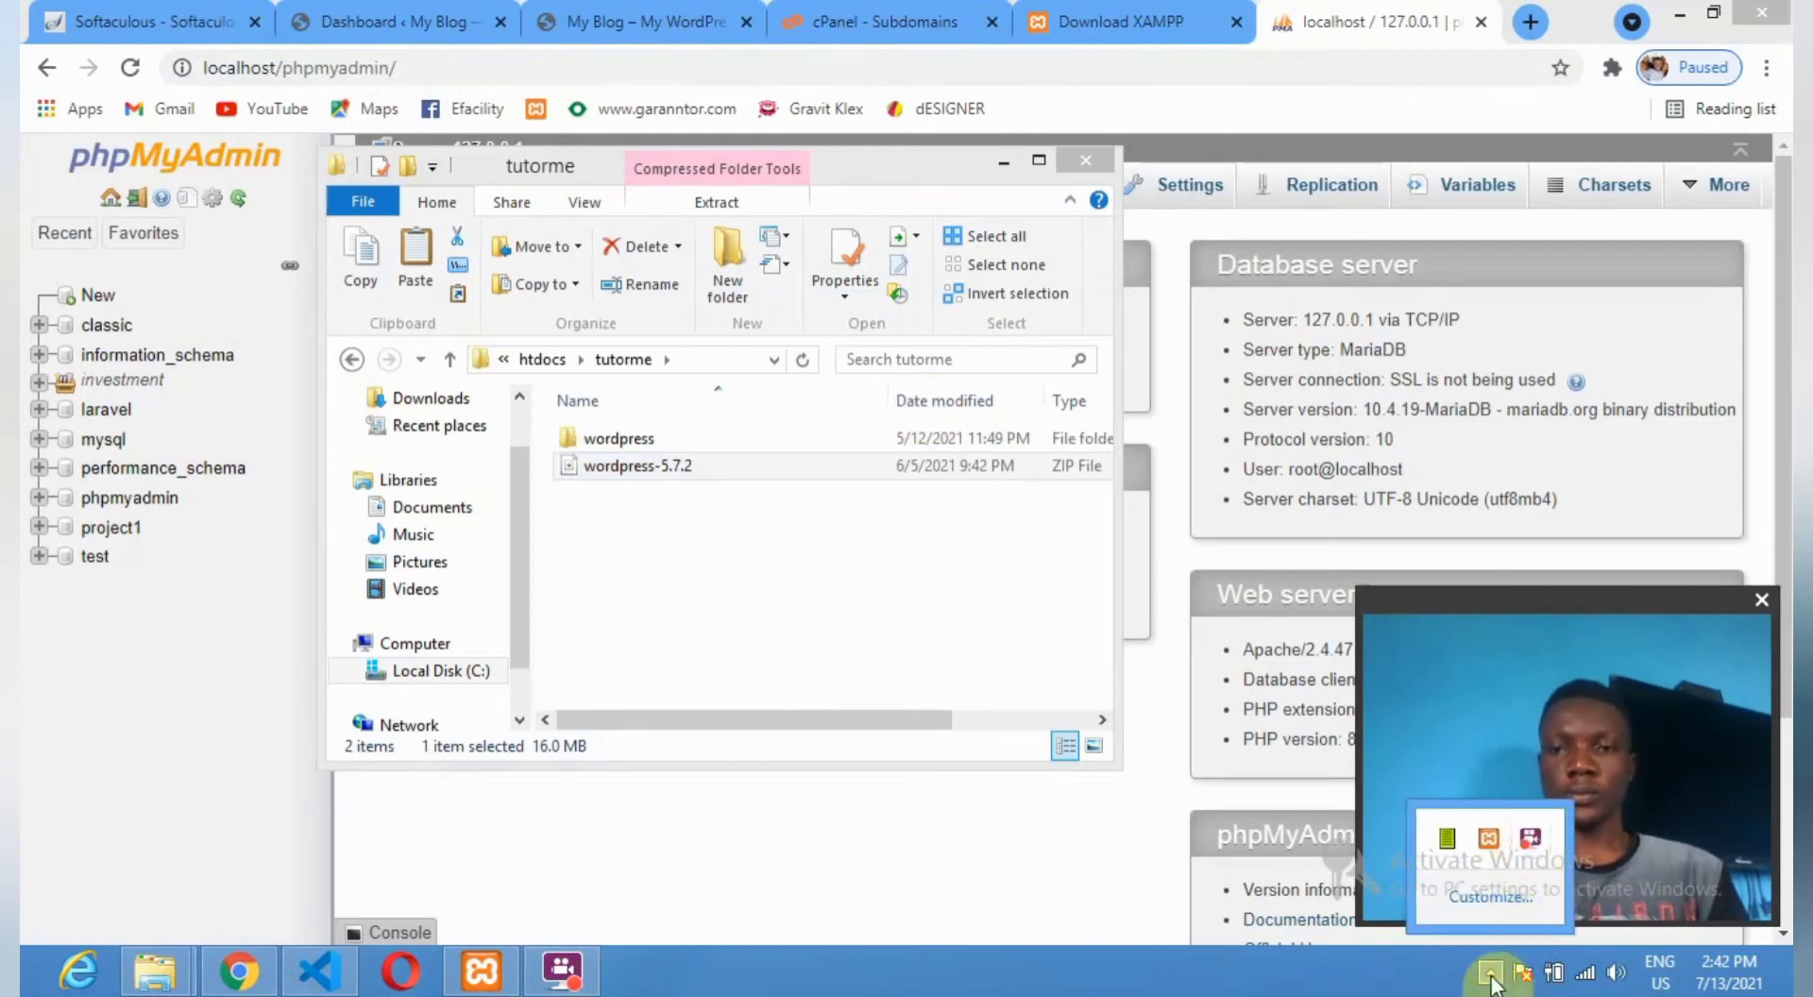
click(1490, 980)
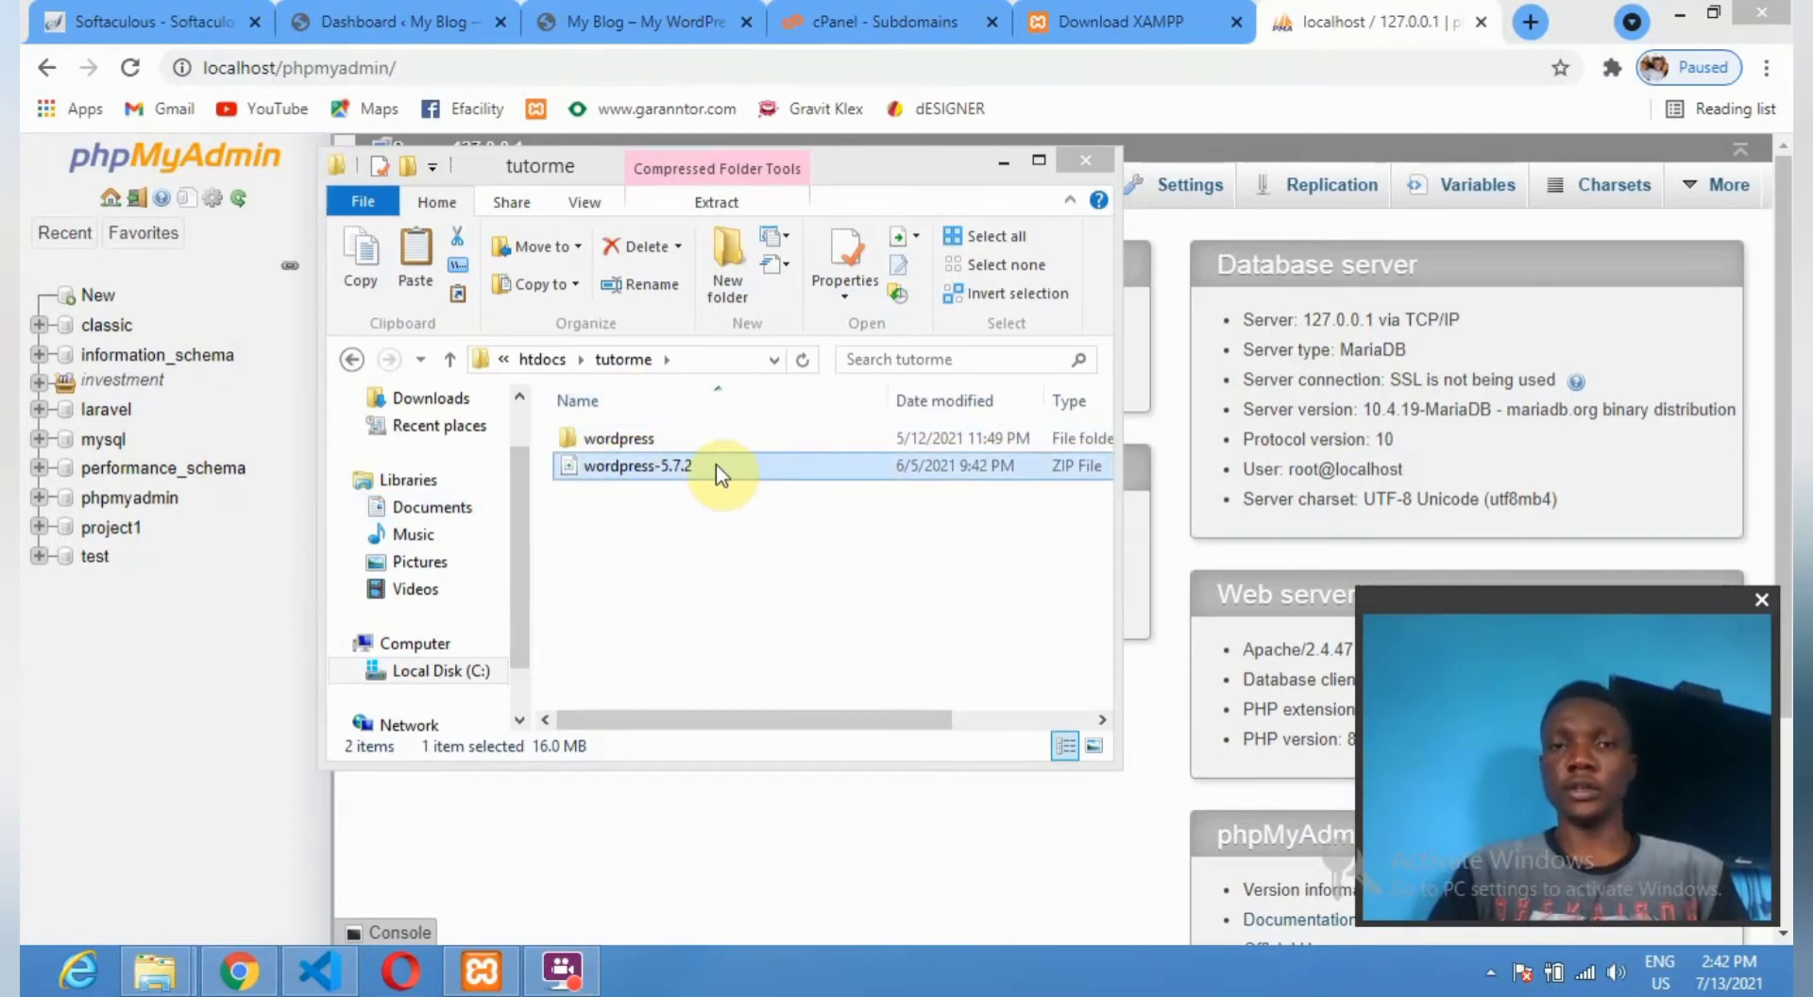
click(1008, 163)
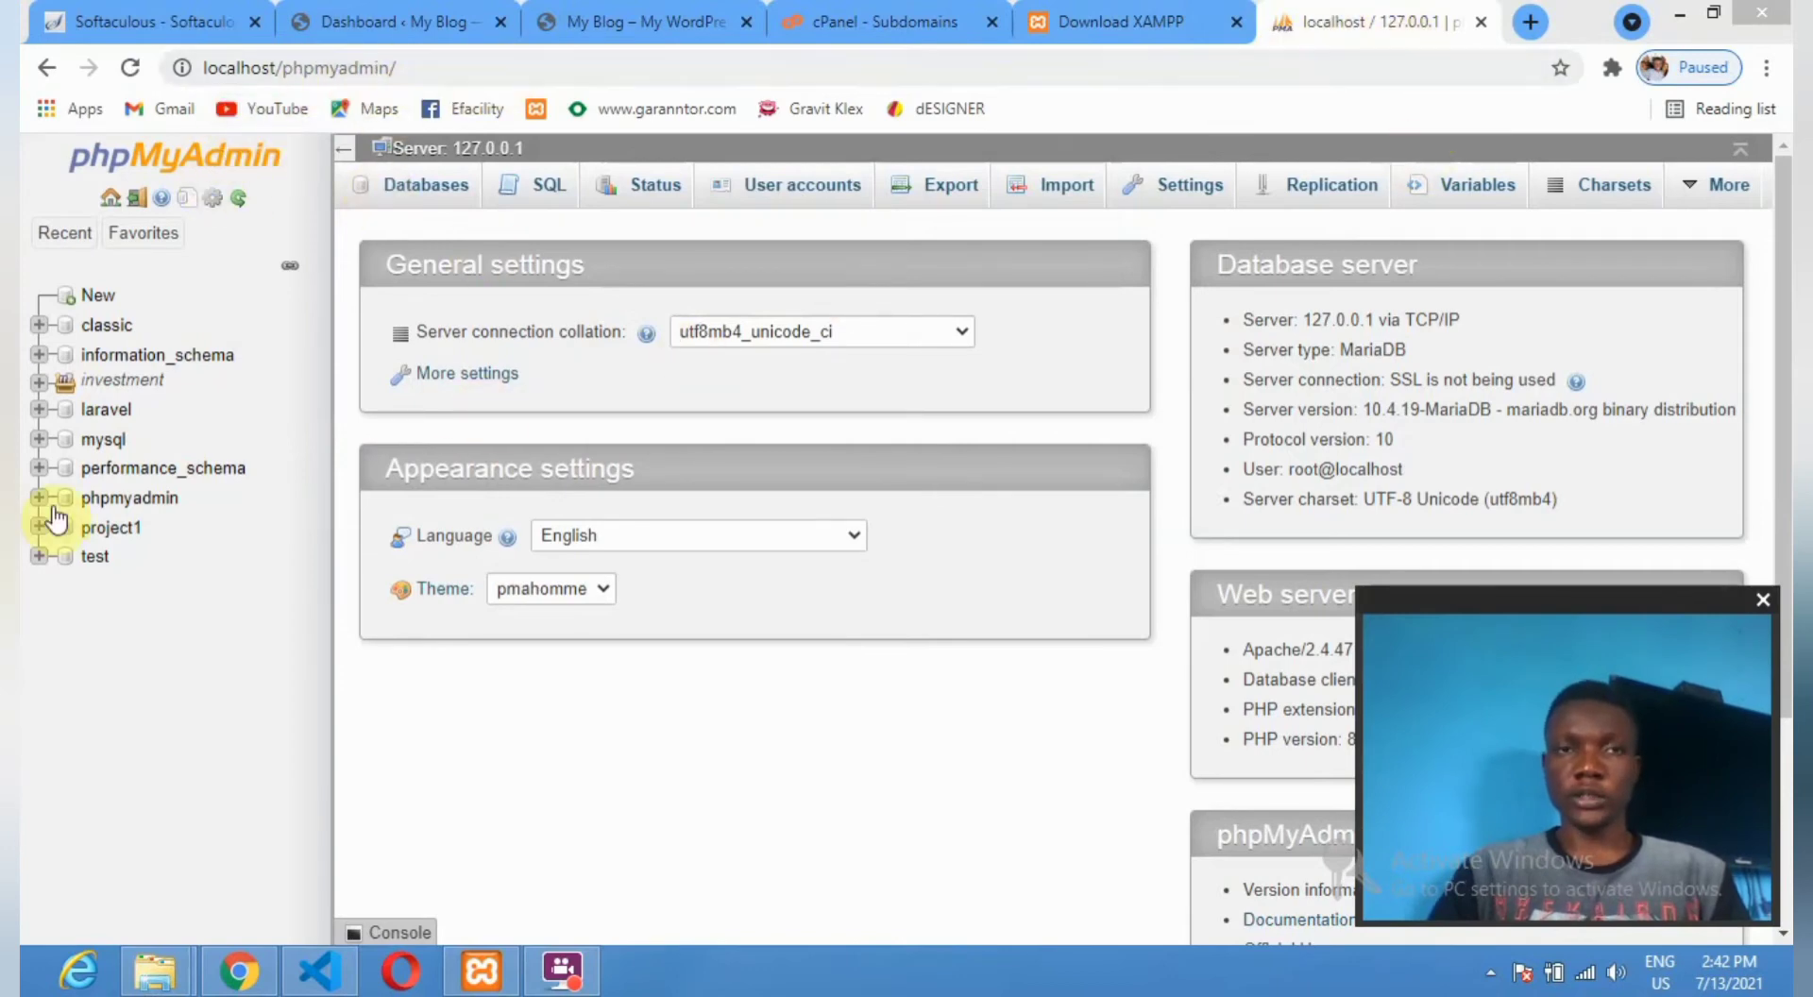
Create a new phpMyAdmin database named tutorme.
click(82, 301)
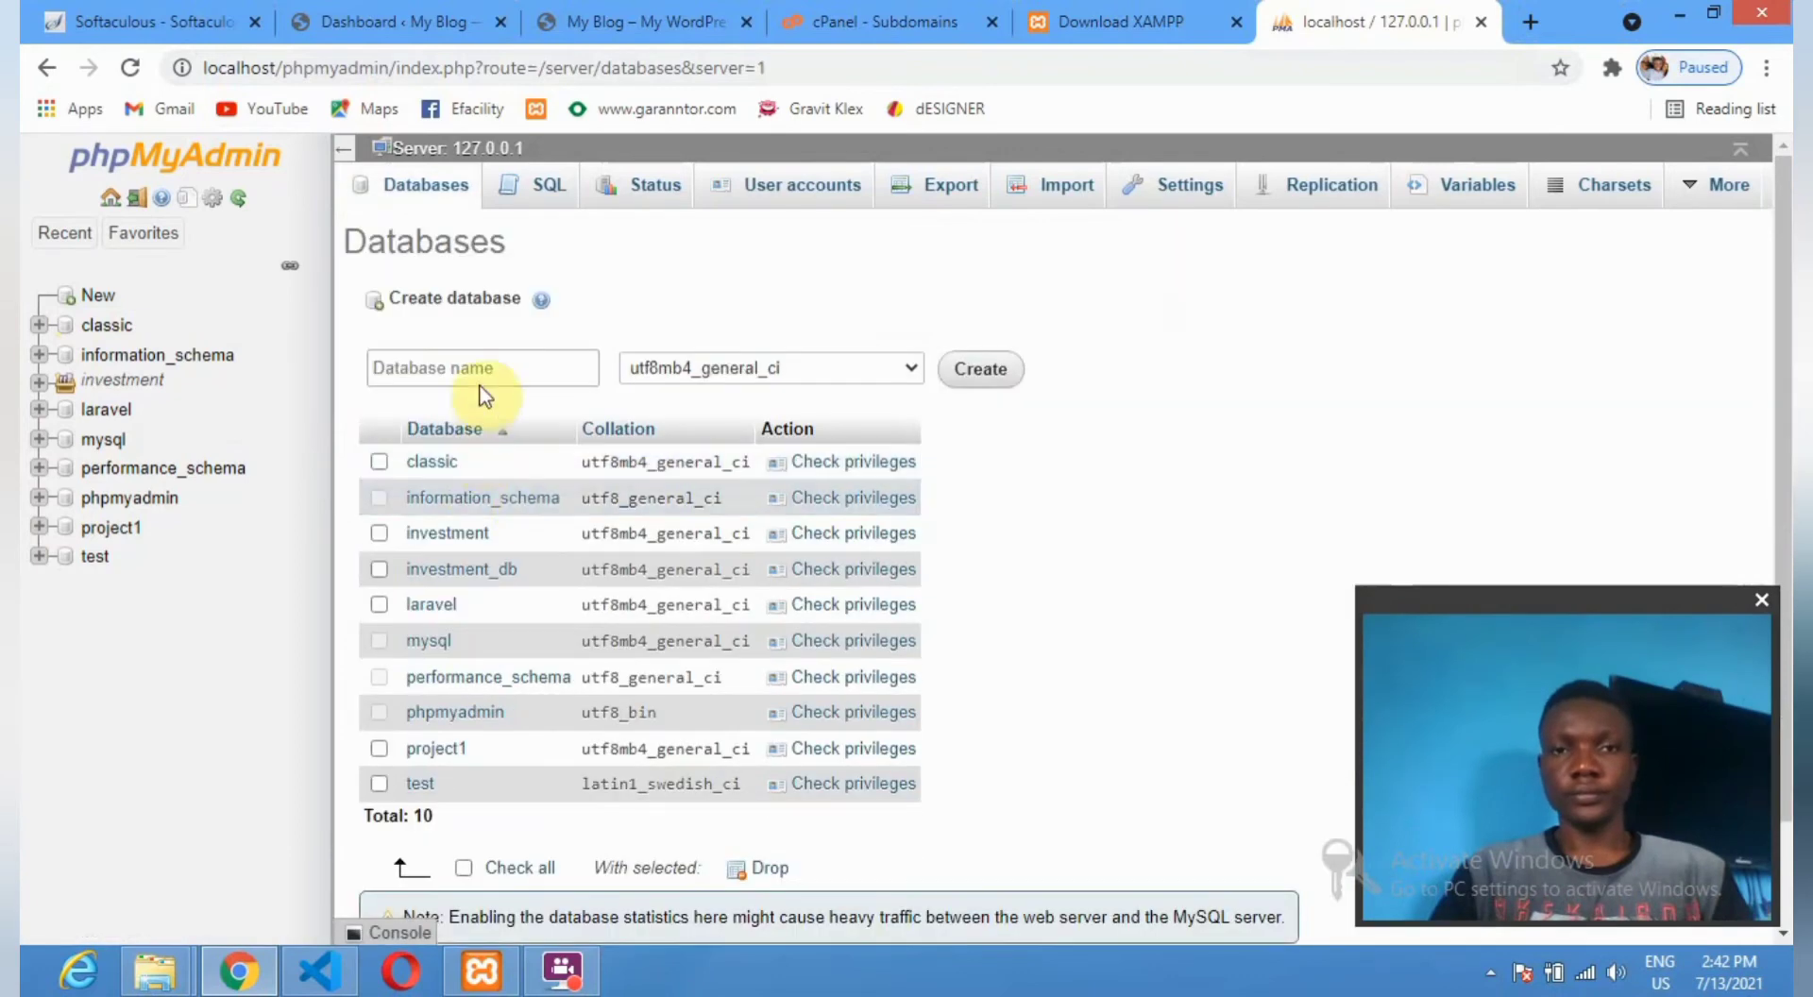
click(485, 374)
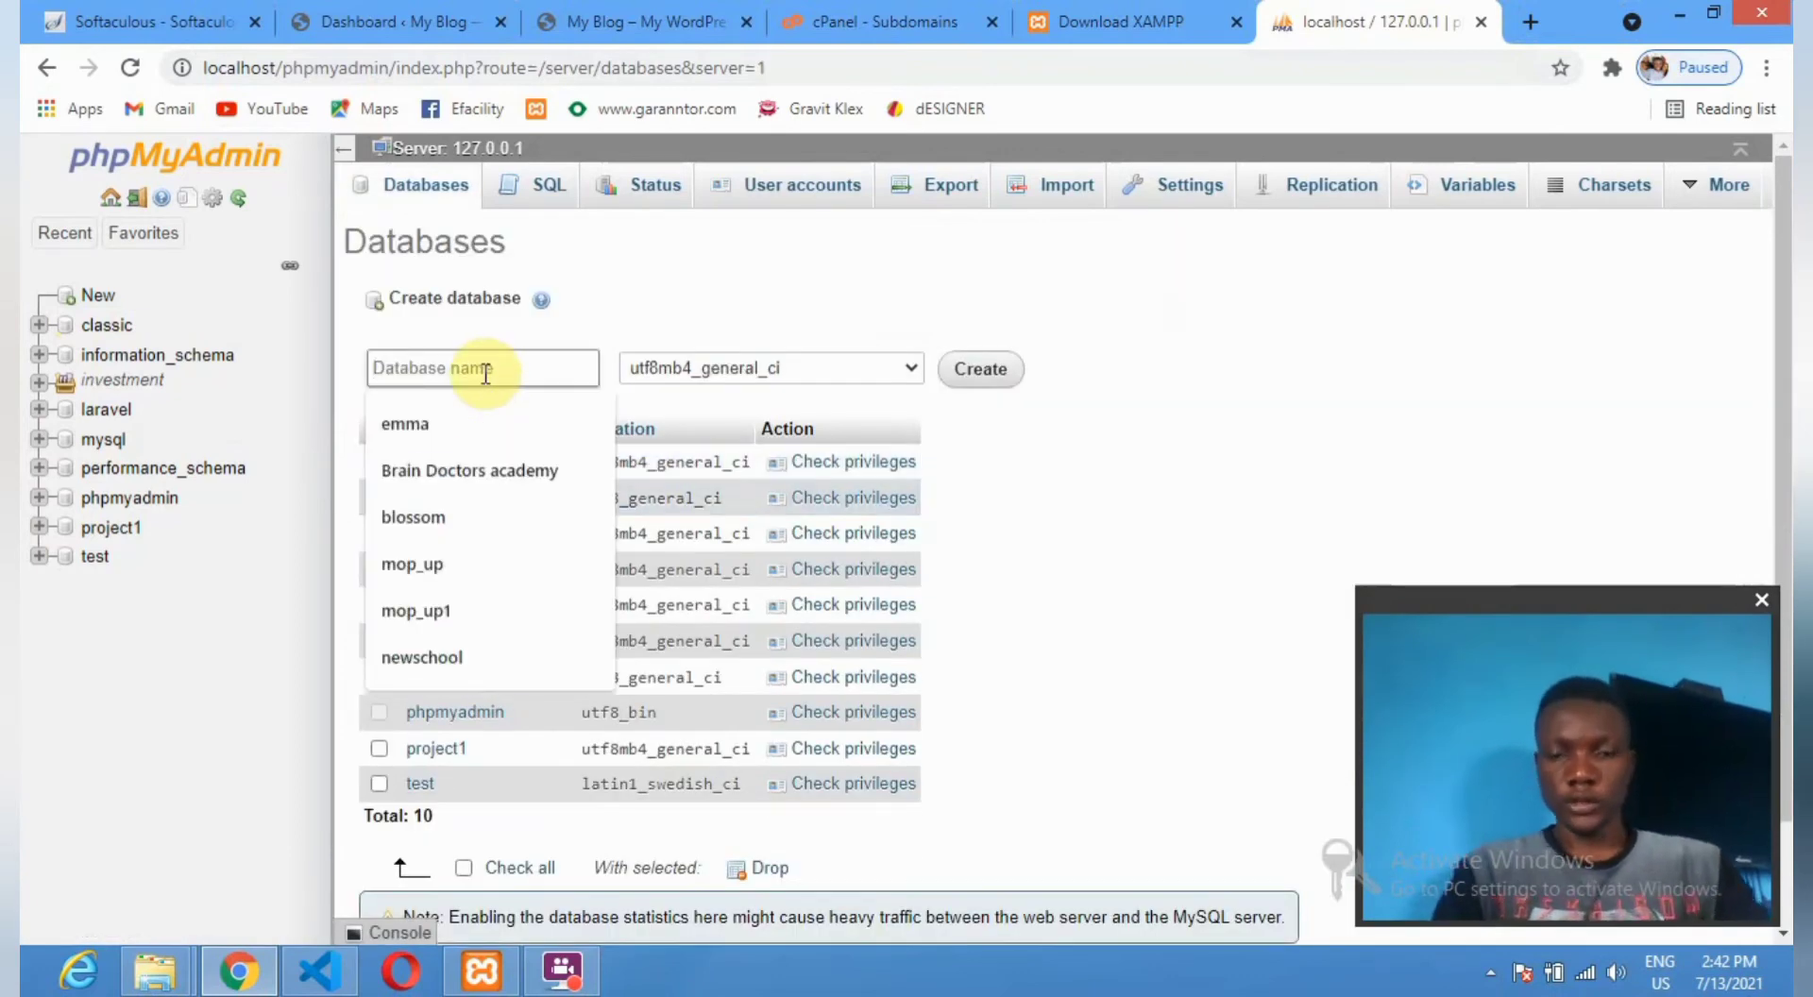
text(tut)
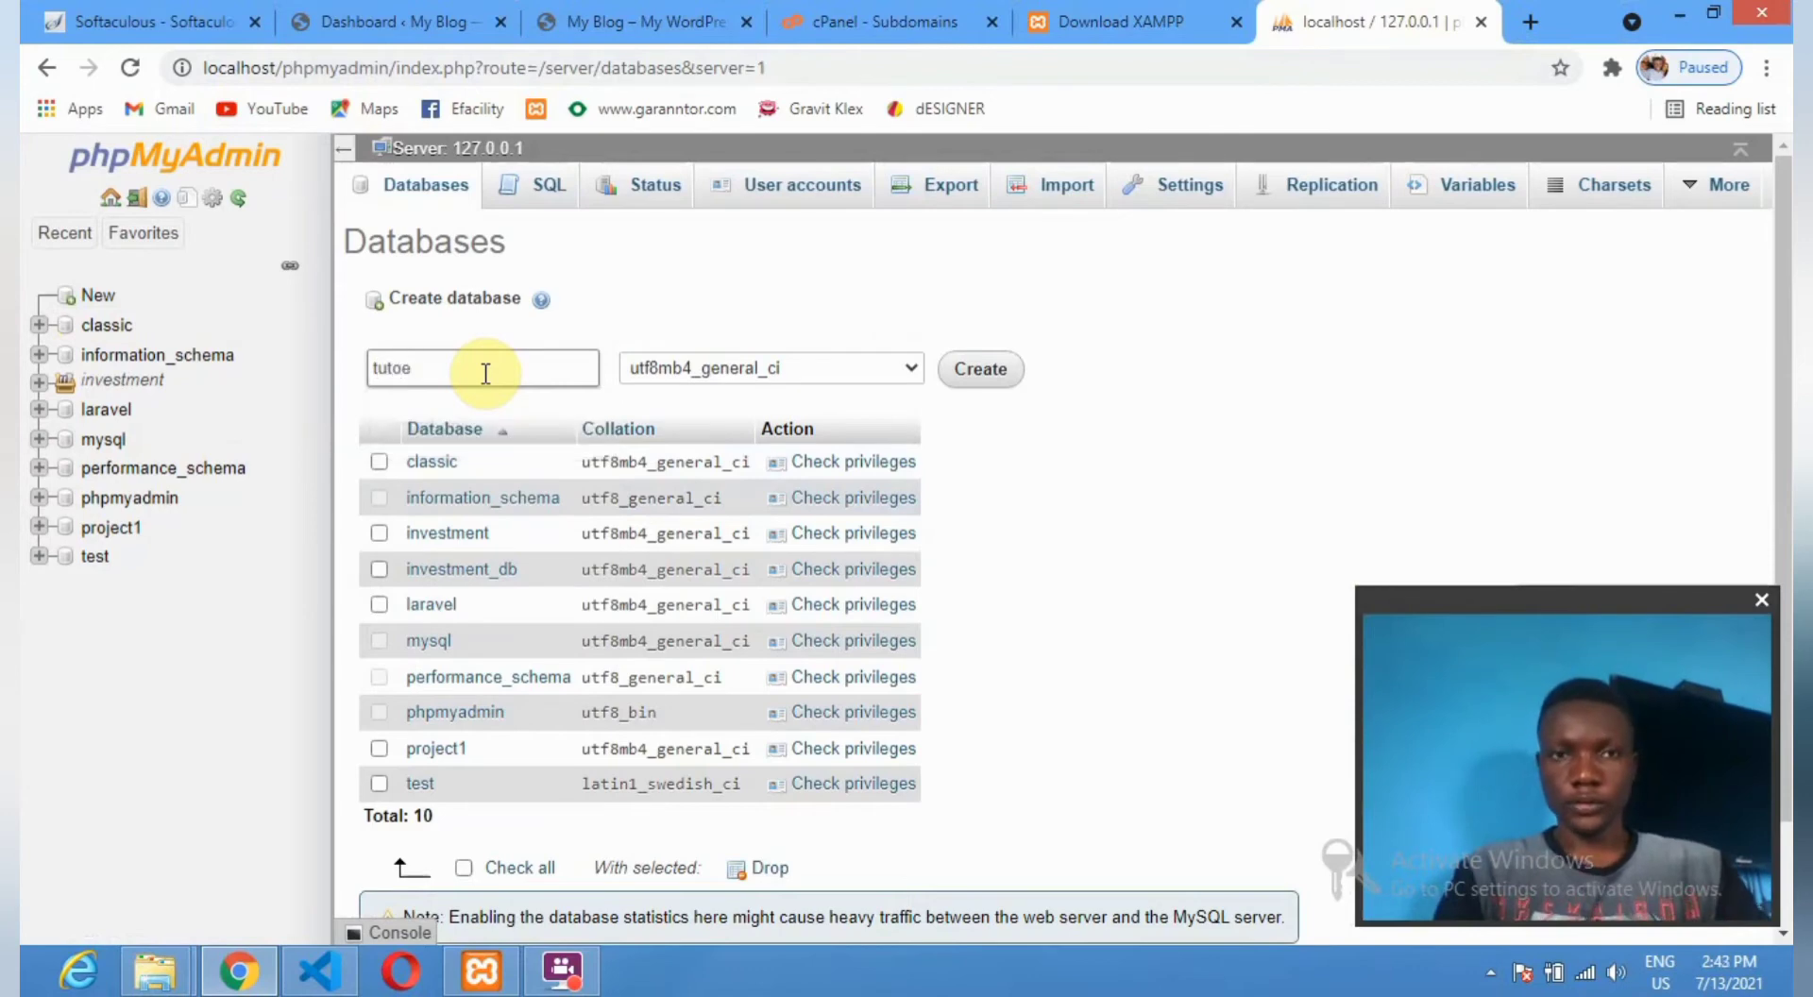
text(orm)
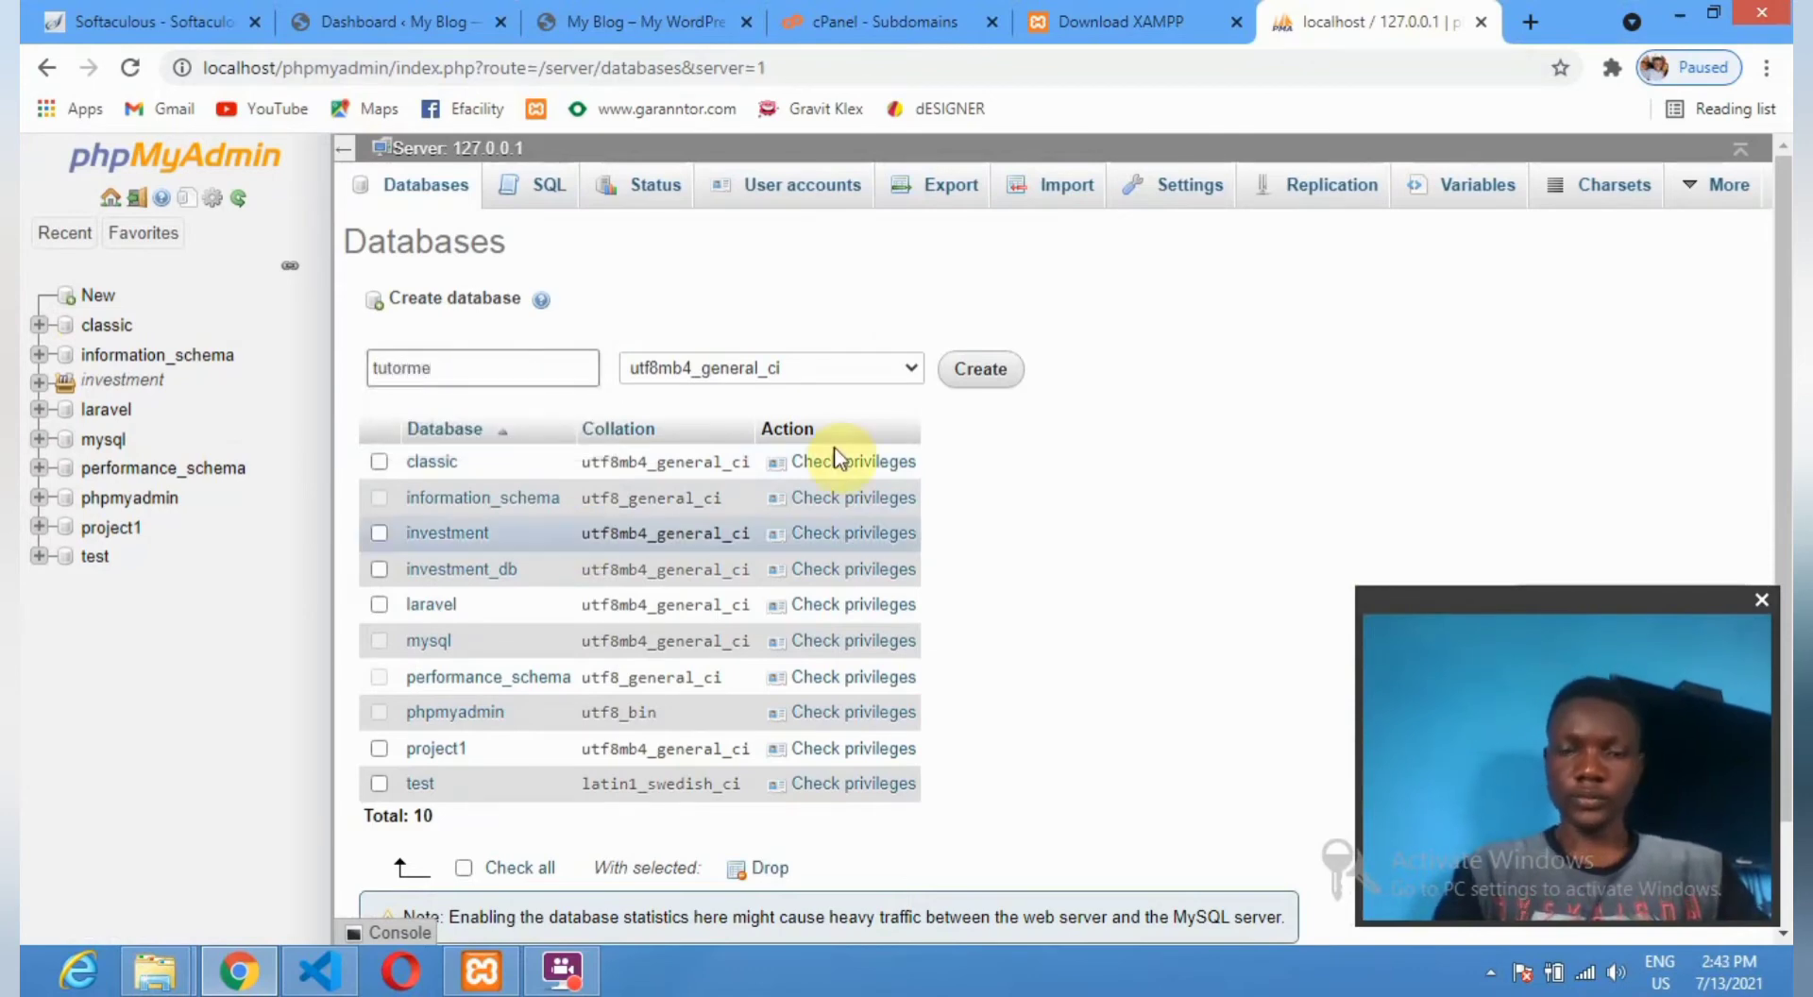
click(982, 370)
click(982, 370)
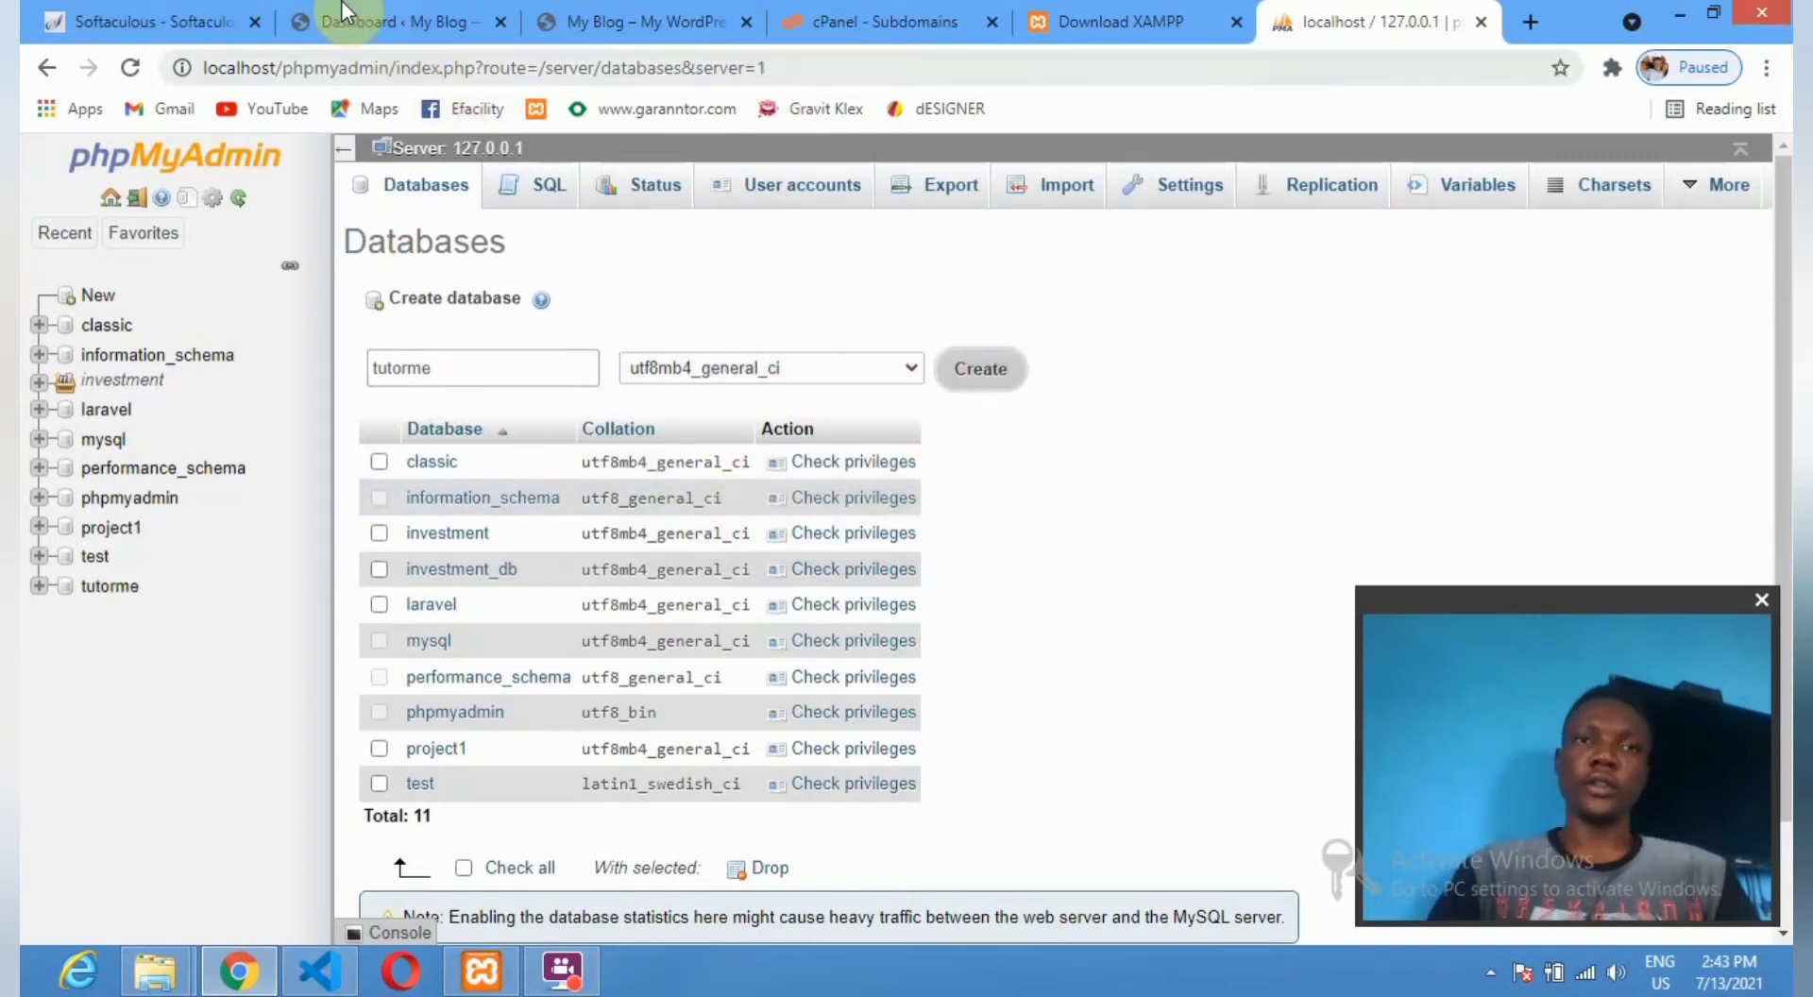
click(1130, 17)
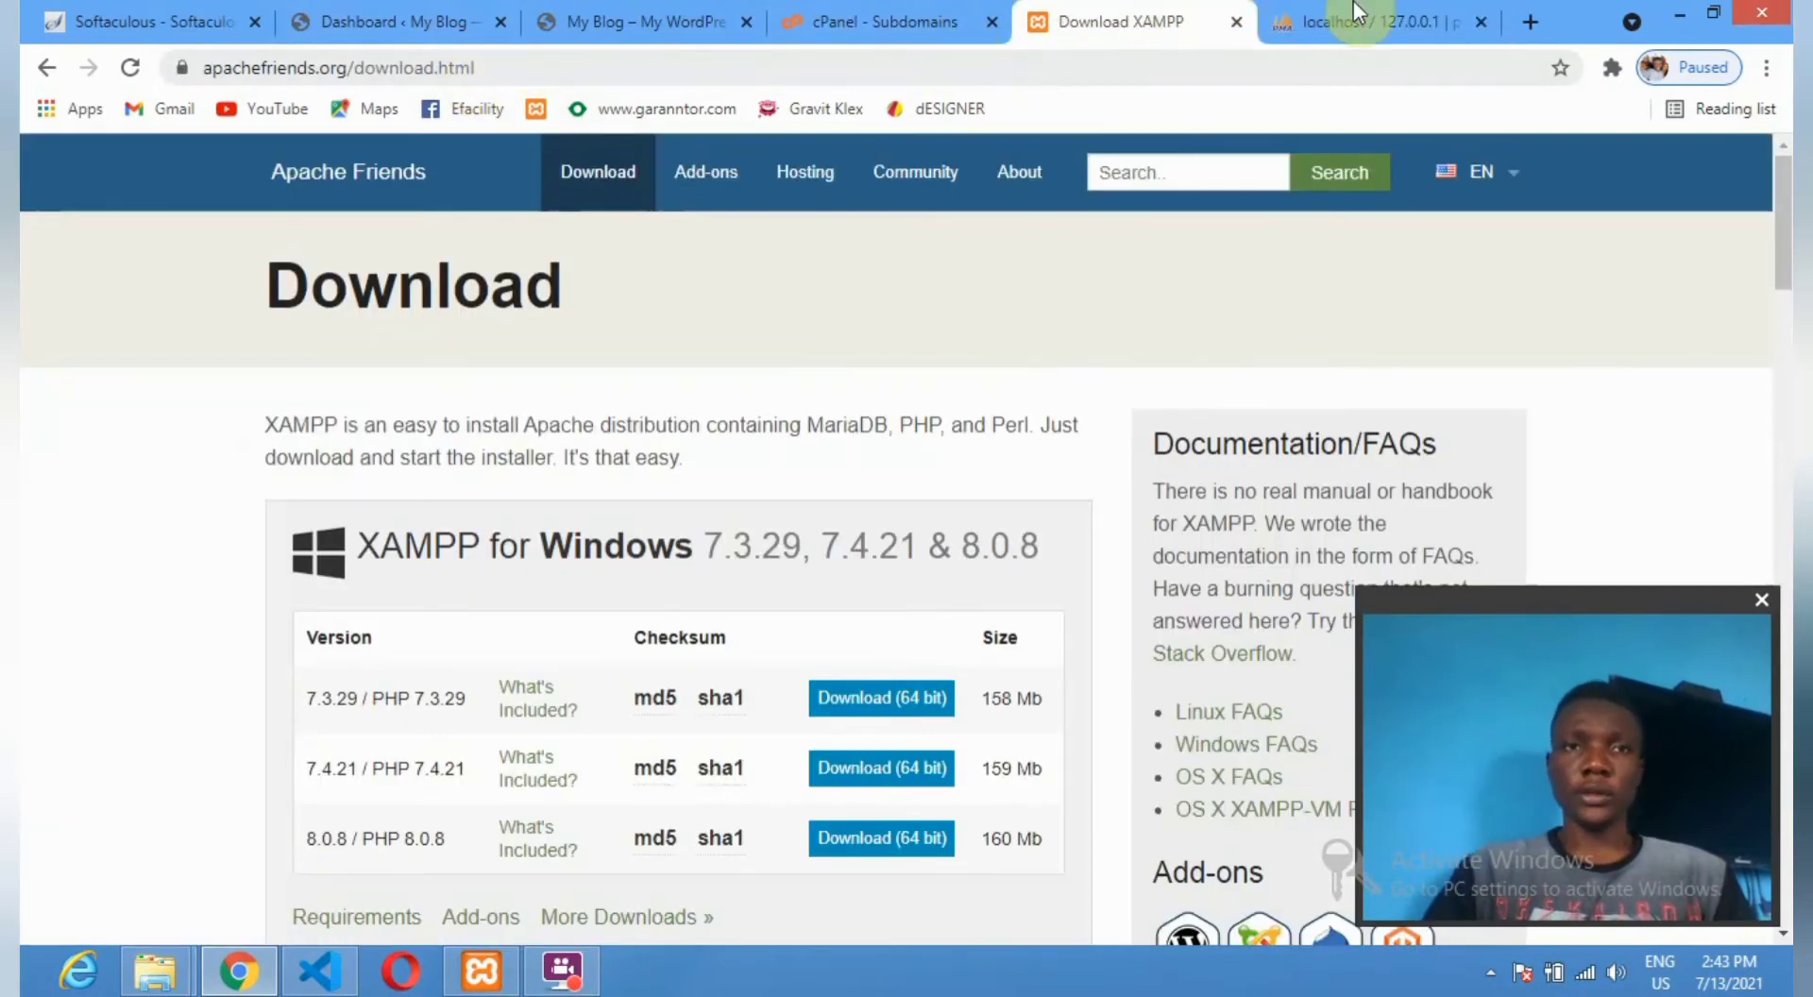
click(1358, 13)
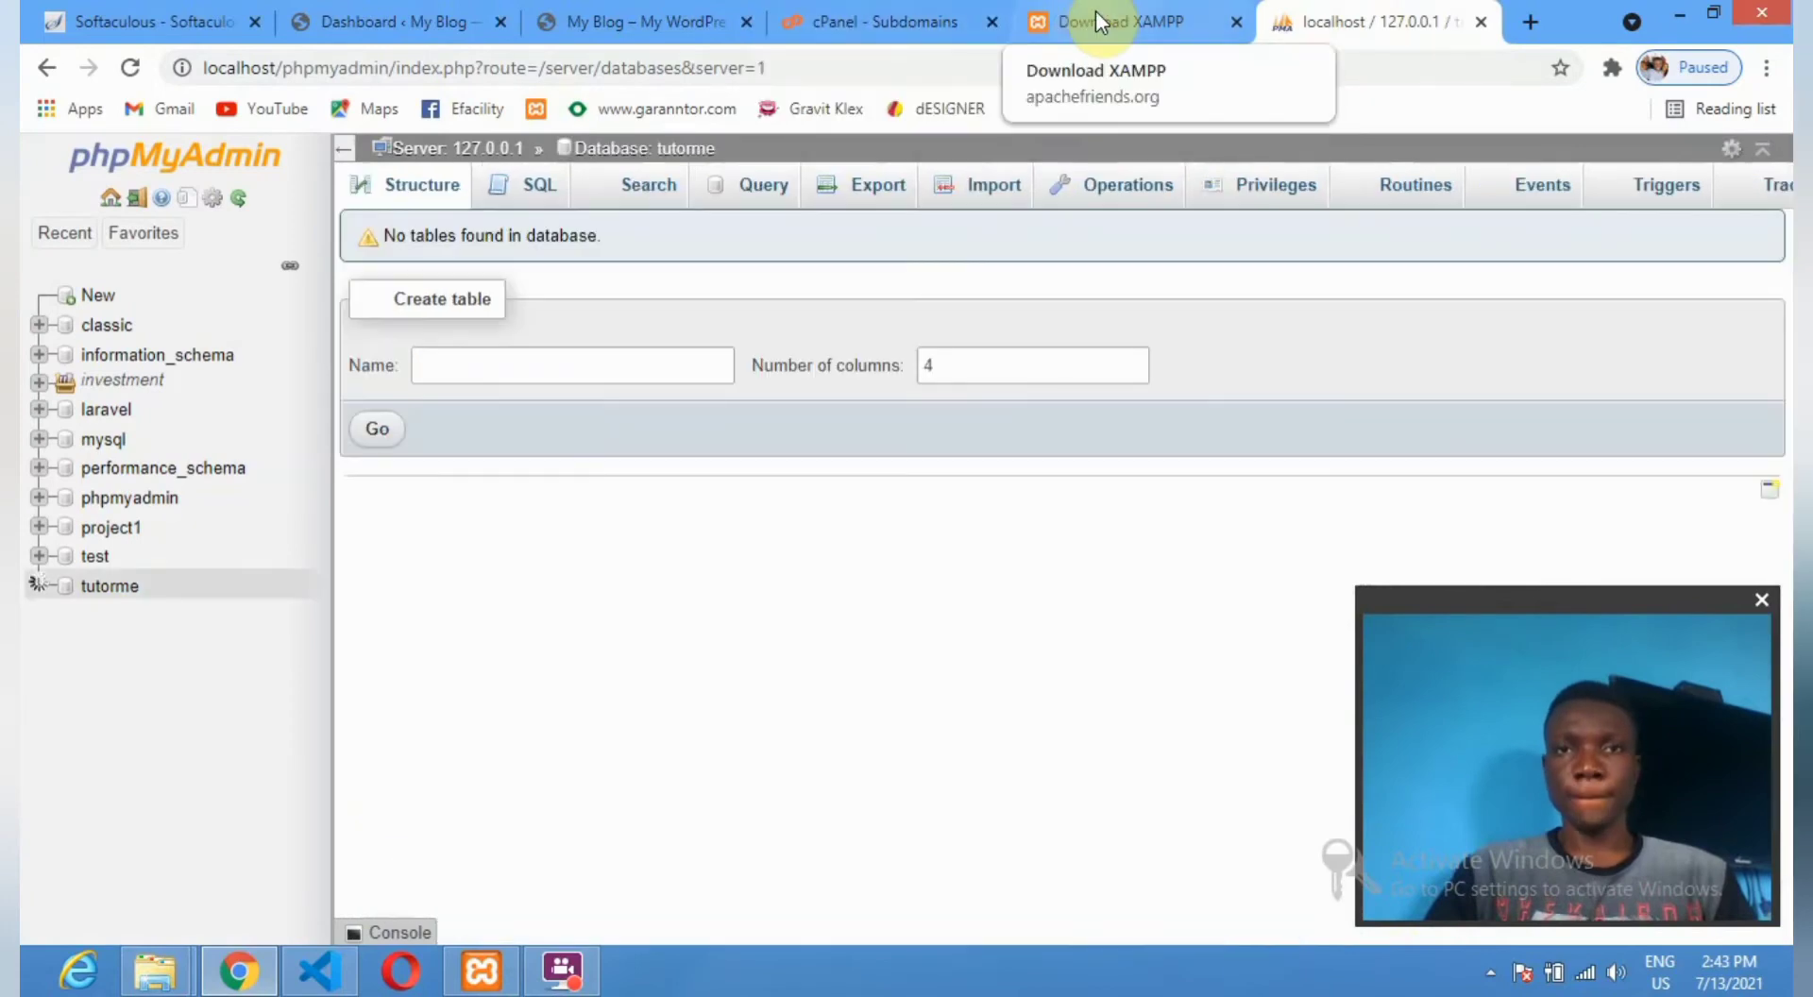
Load localhost/tutorme in Chrome to reach the WordPress setup wizard.
click(828, 68)
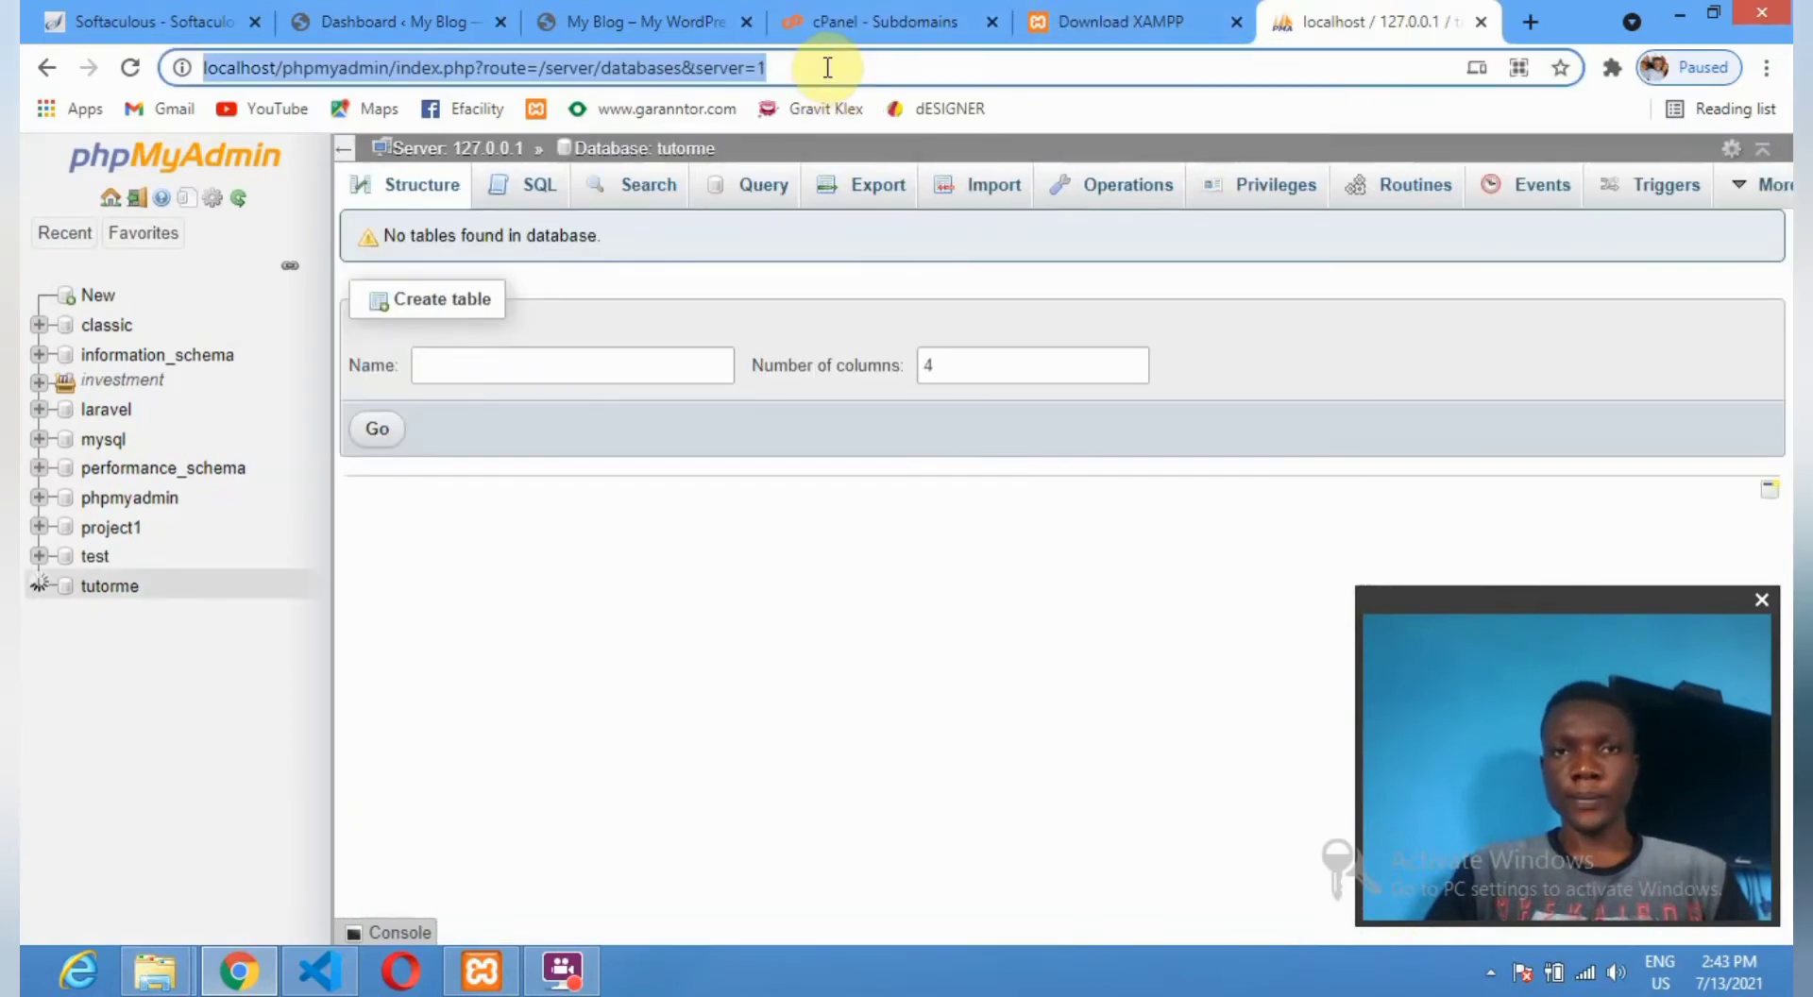
click(827, 68)
key(BackSpace)
key(BackSpace)
key(BackSpace)
key(BackSpace)
key(BackSpace)
key(BackSpace)
key(BackSpace)
key(BackSpace)
key(BackSpace)
key(BackSpace)
key(BackSpace)
key(BackSpace)
key(BackSpace)
key(BackSpace)
key(BackSpace)
key(BackSpace)
key(BackSpace)
key(BackSpace)
key(BackSpace)
key(BackSpace)
key(BackSpace)
key(BackSpace)
key(BackSpace)
key(BackSpace)
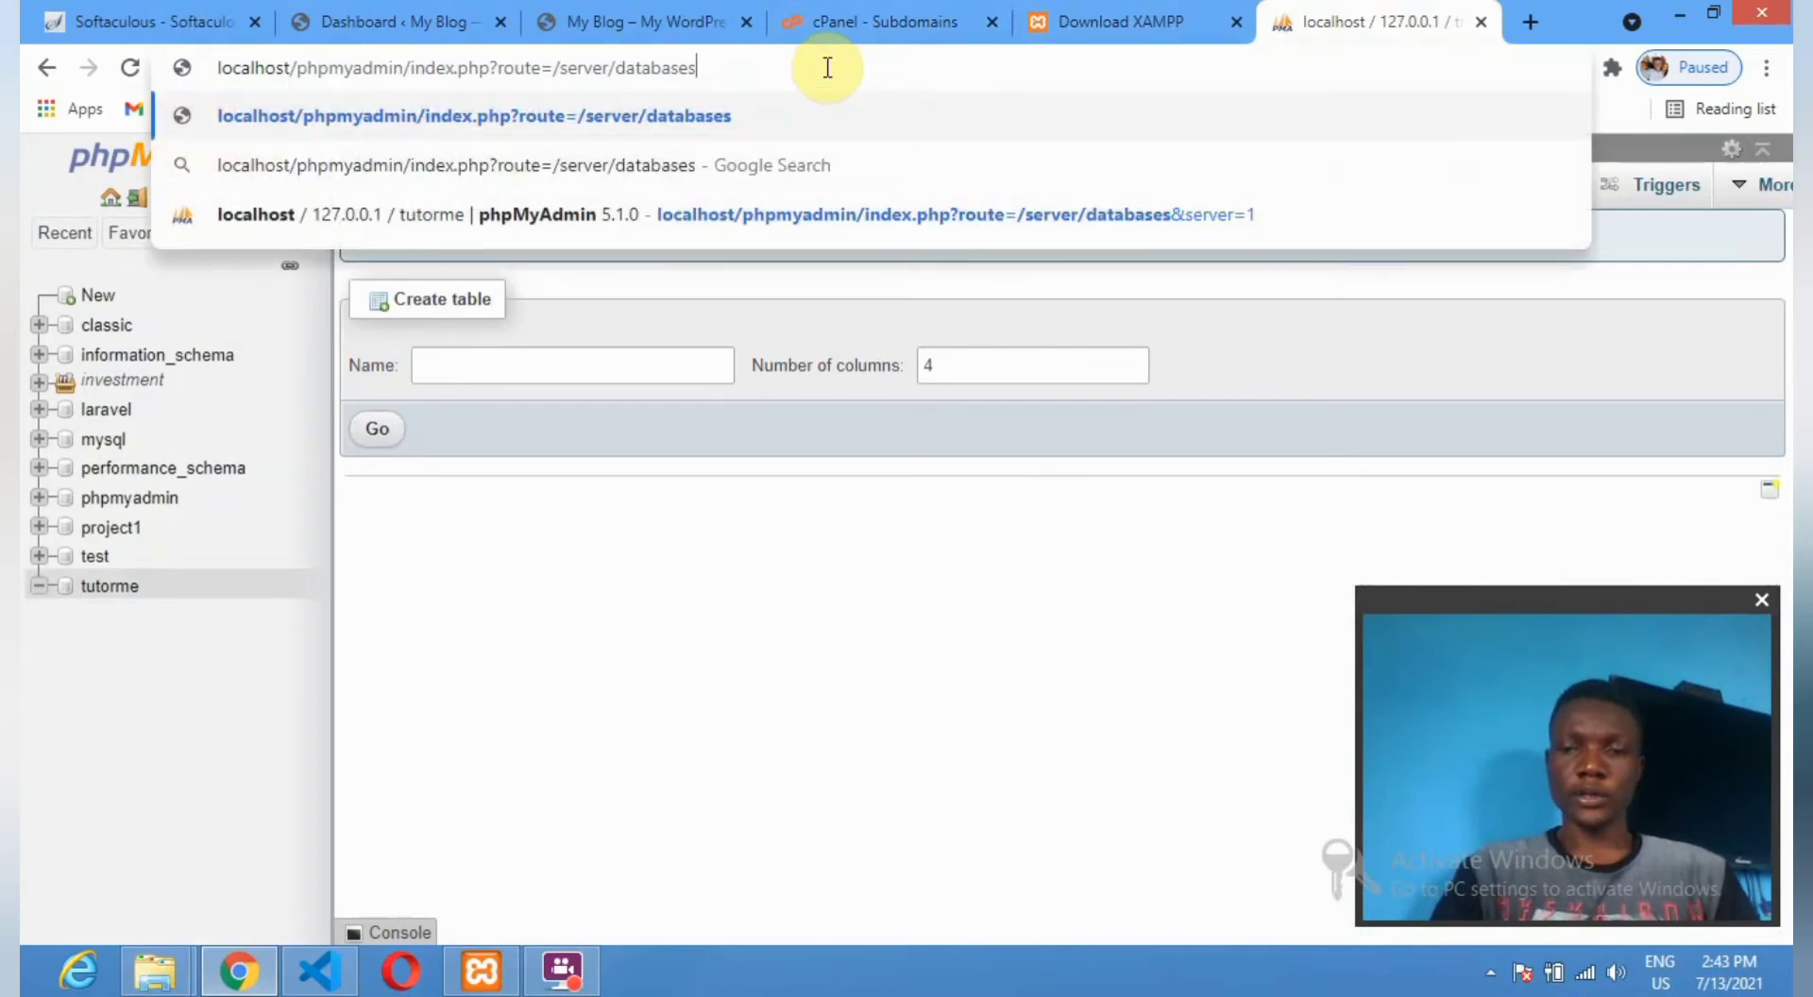
key(BackSpace)
key(BackSpace)
key(BackSpace)
key(BackSpace)
key(BackSpace)
key(BackSpace)
key(BackSpace)
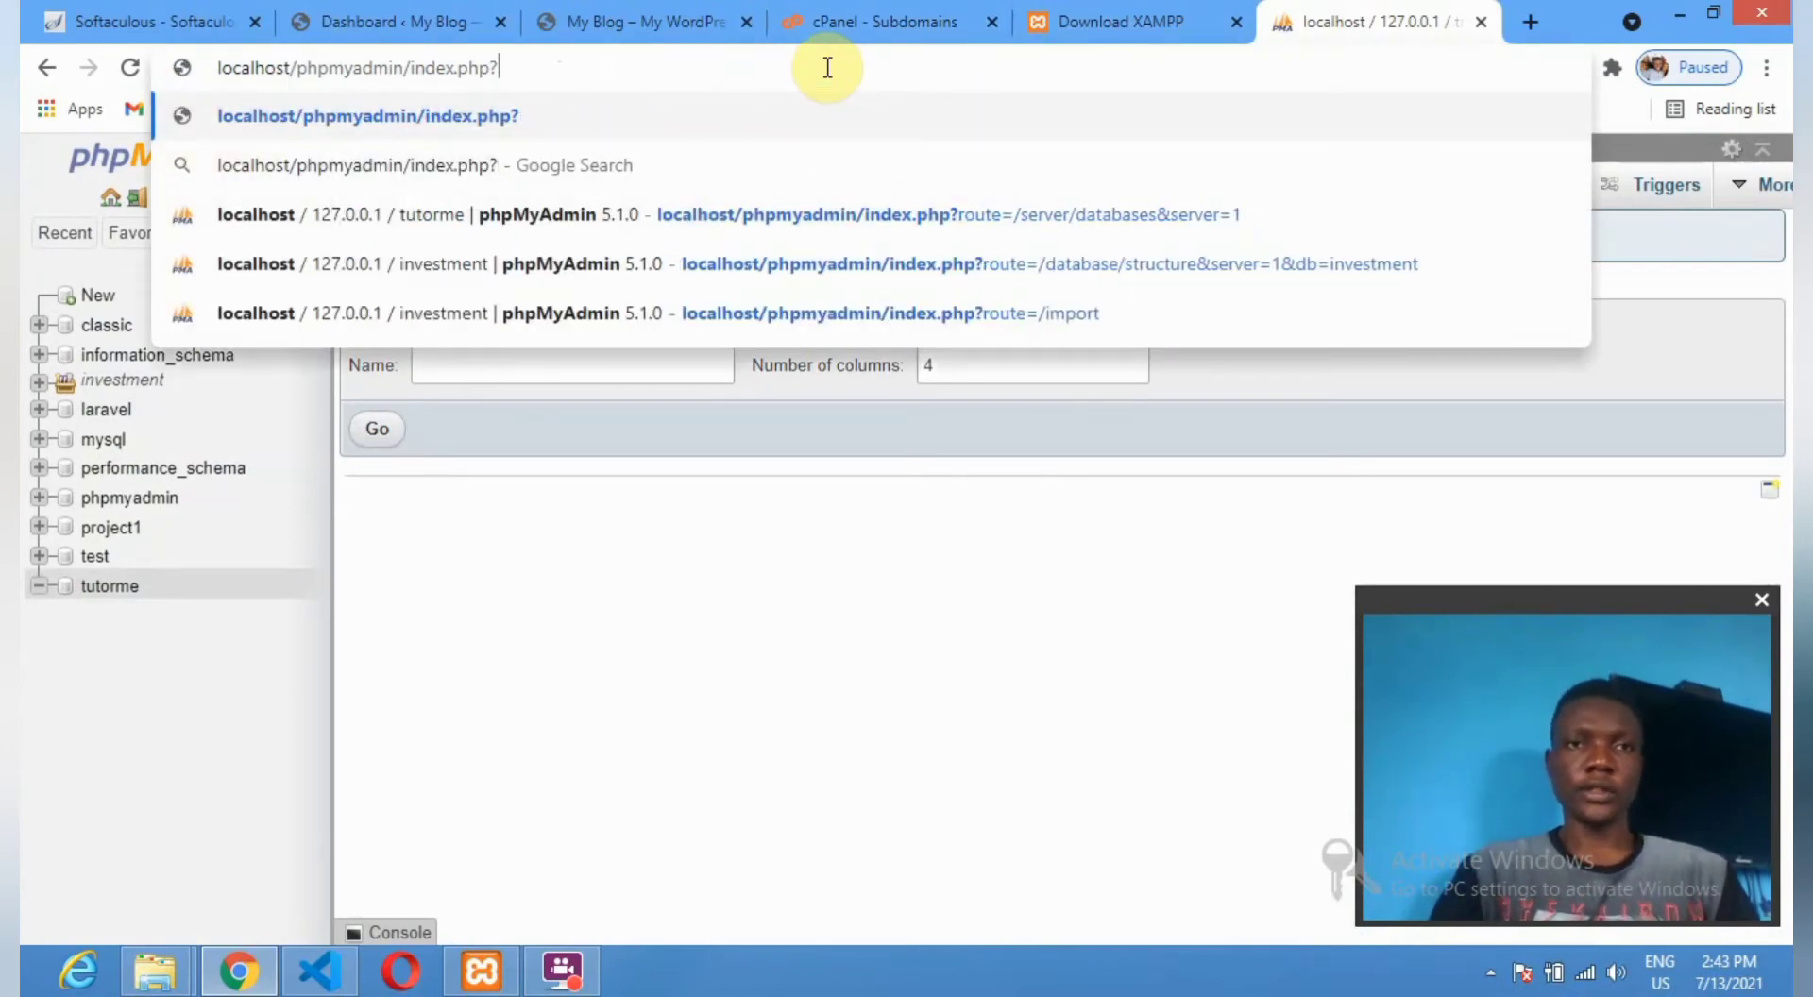
key(BackSpace)
key(BackSpace)
key(BackSpace)
key(BackSpace)
key(BackSpace)
key(BackSpace)
key(BackSpace)
key(BackSpace)
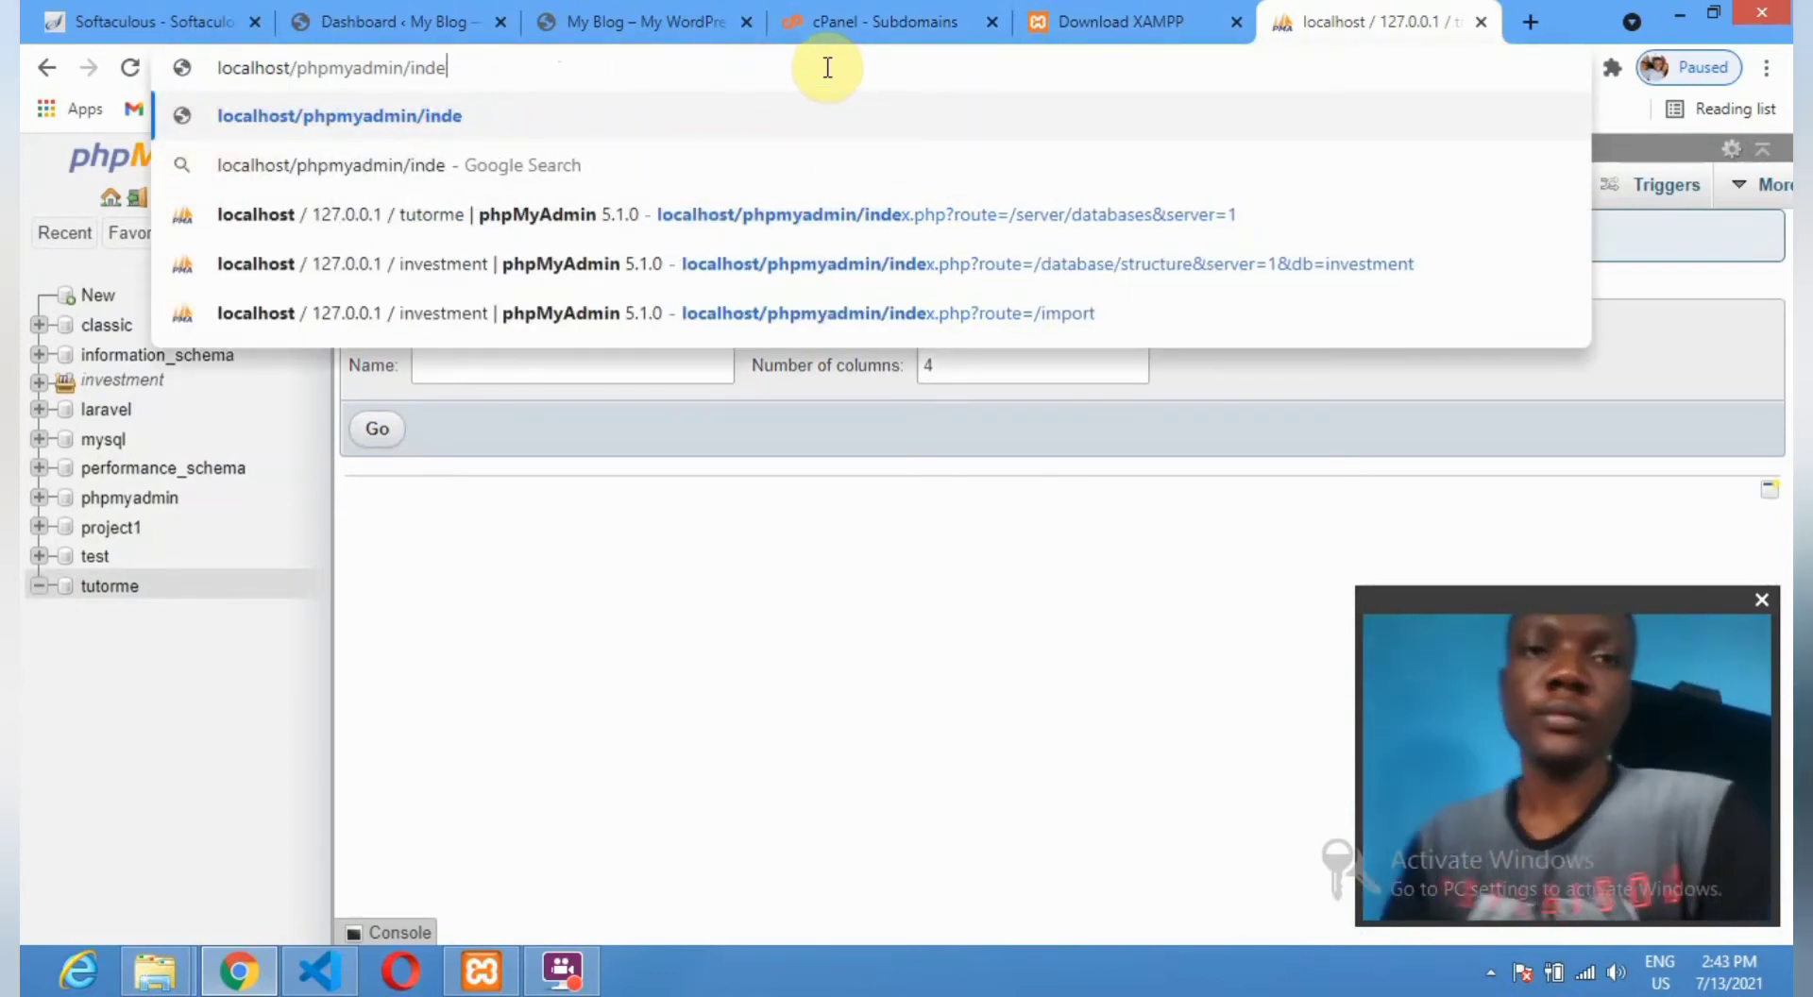
key(BackSpace)
key(BackSpace)
key(BackSpace)
key(BackSpace)
key(BackSpace)
key(BackSpace)
key(BackSpace)
key(BackSpace)
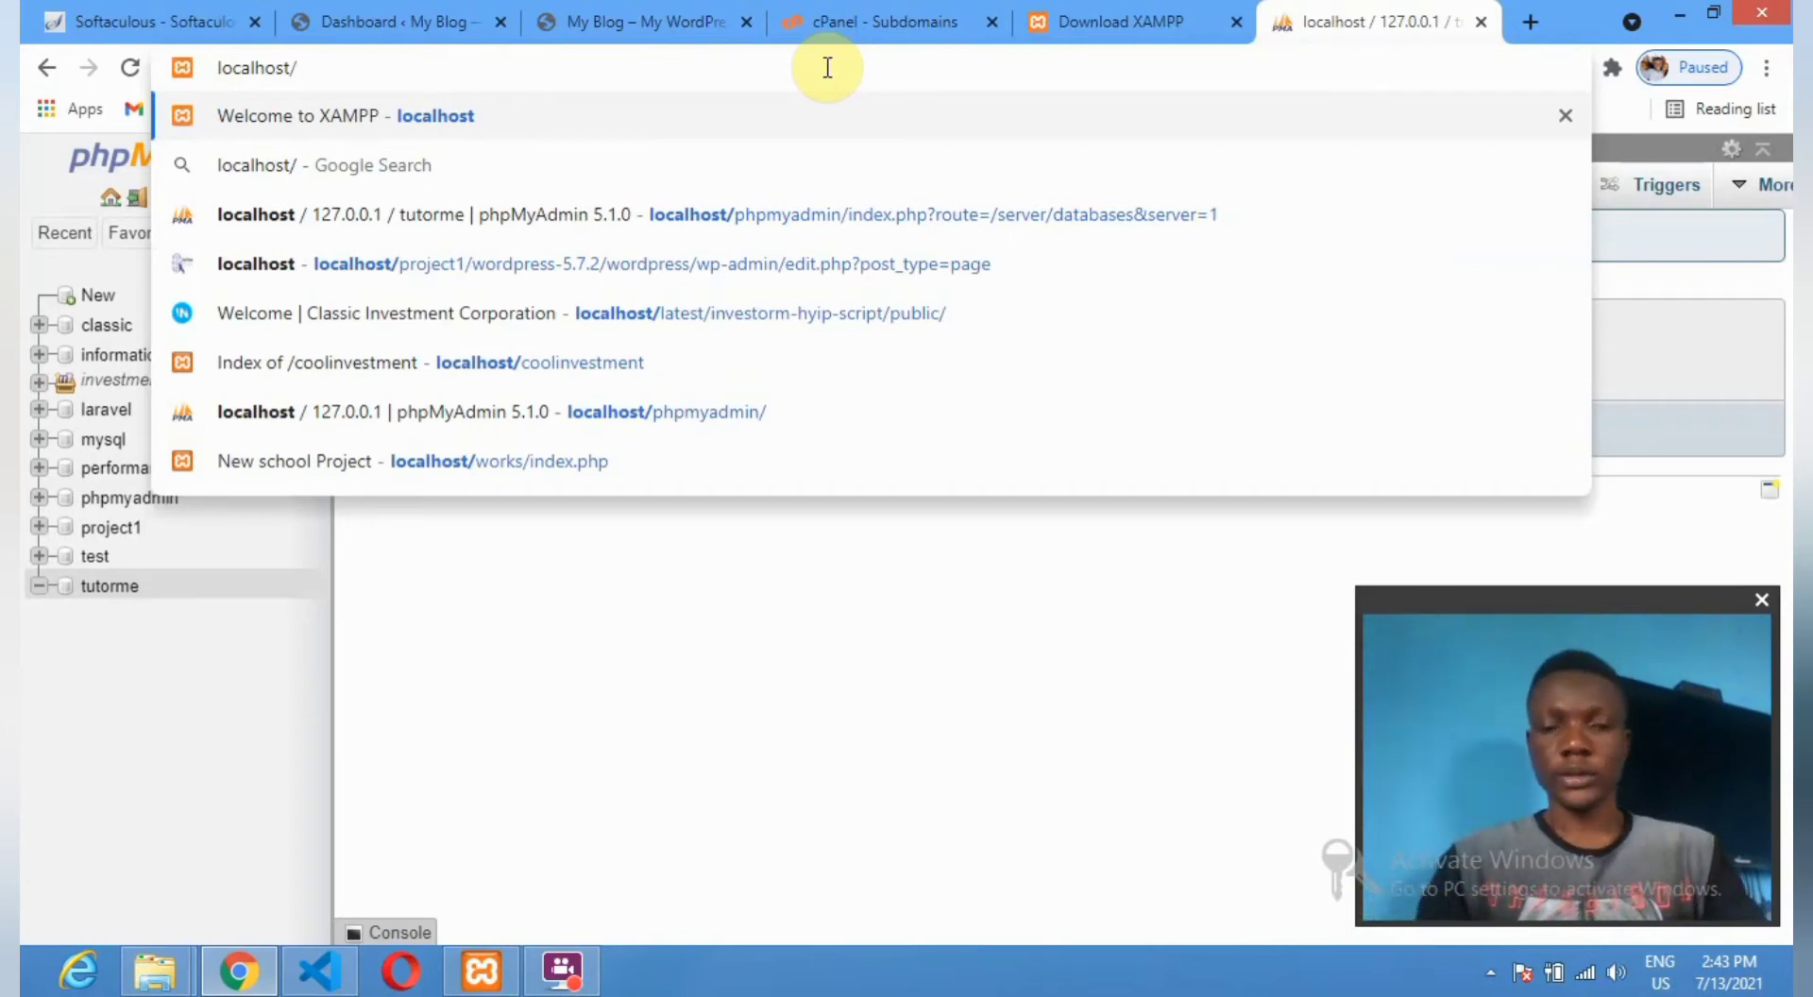
text(tut)
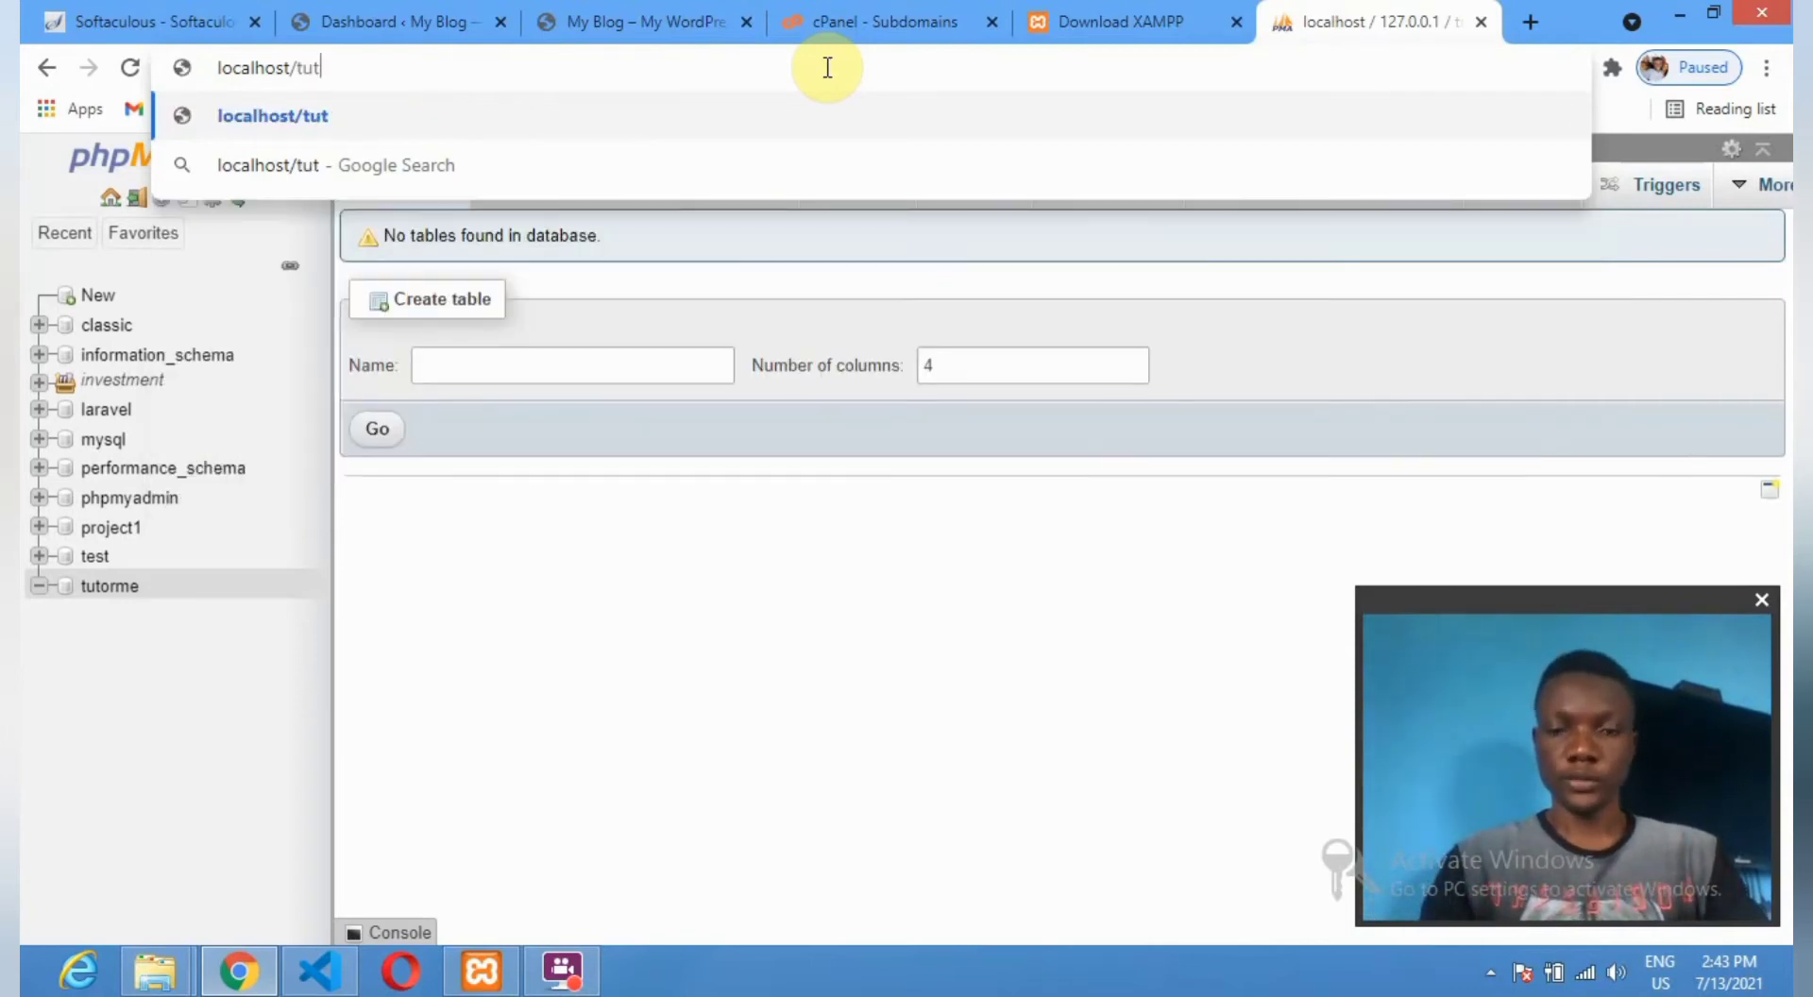
text(orme)
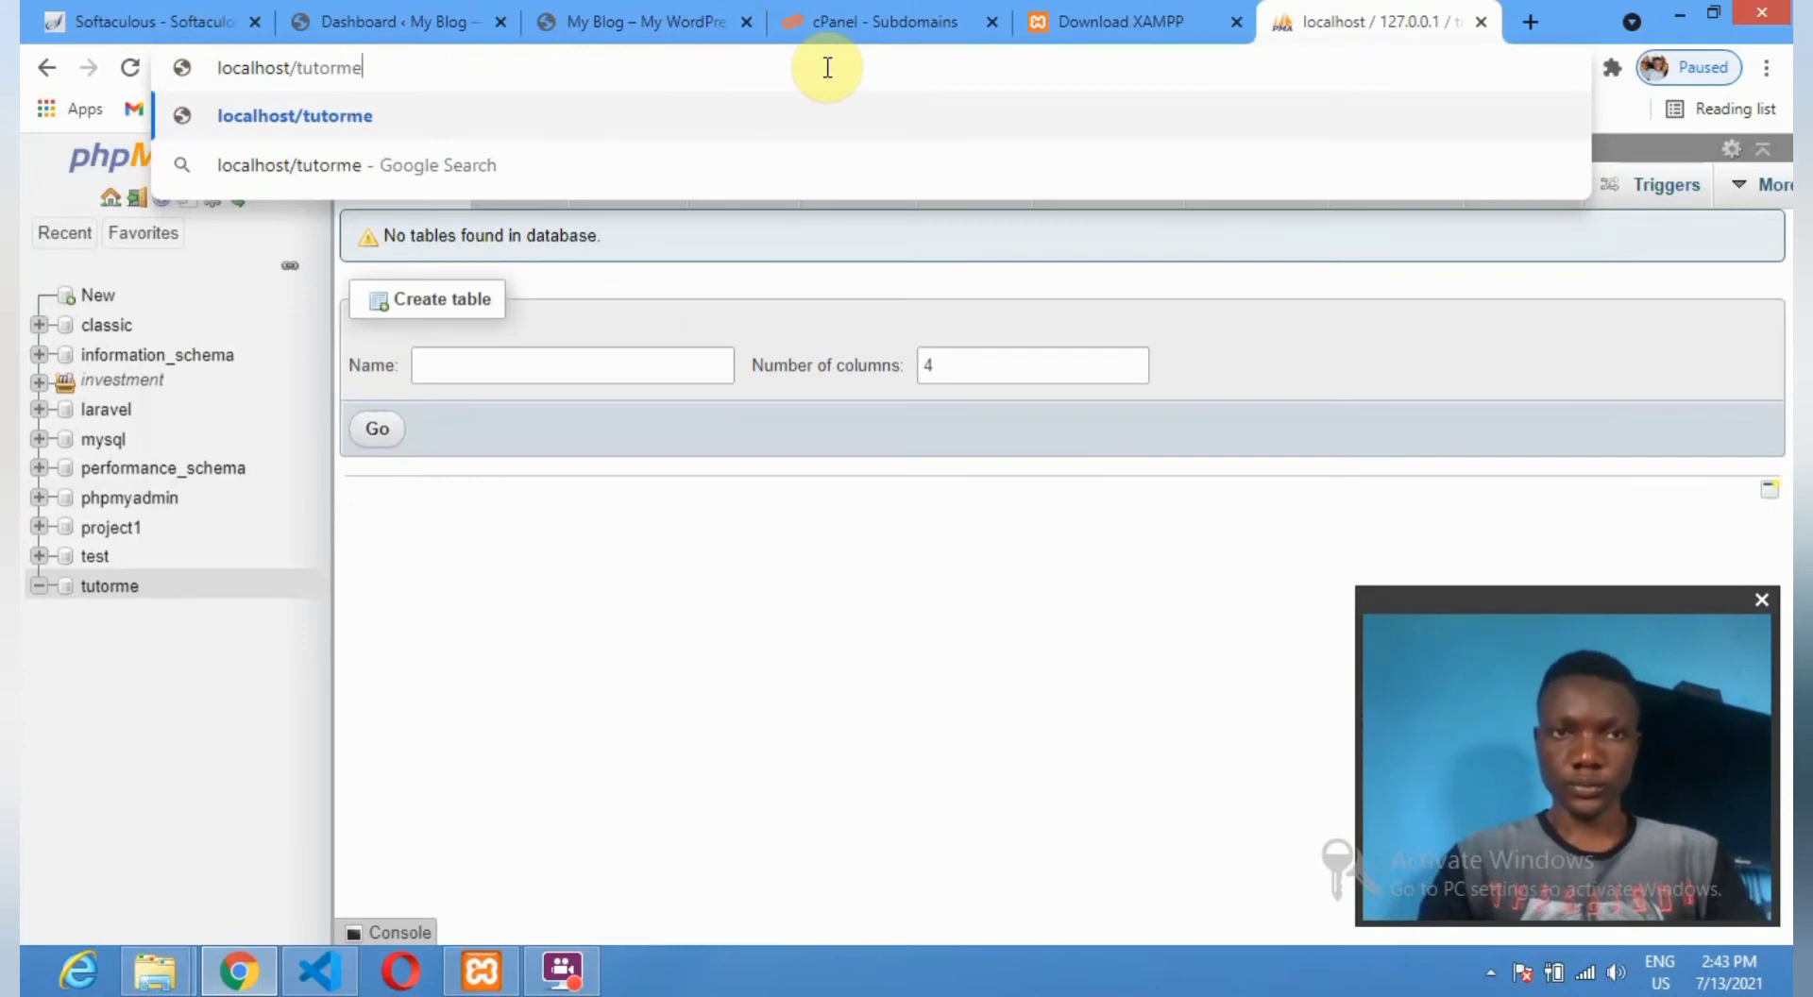
key(Return)
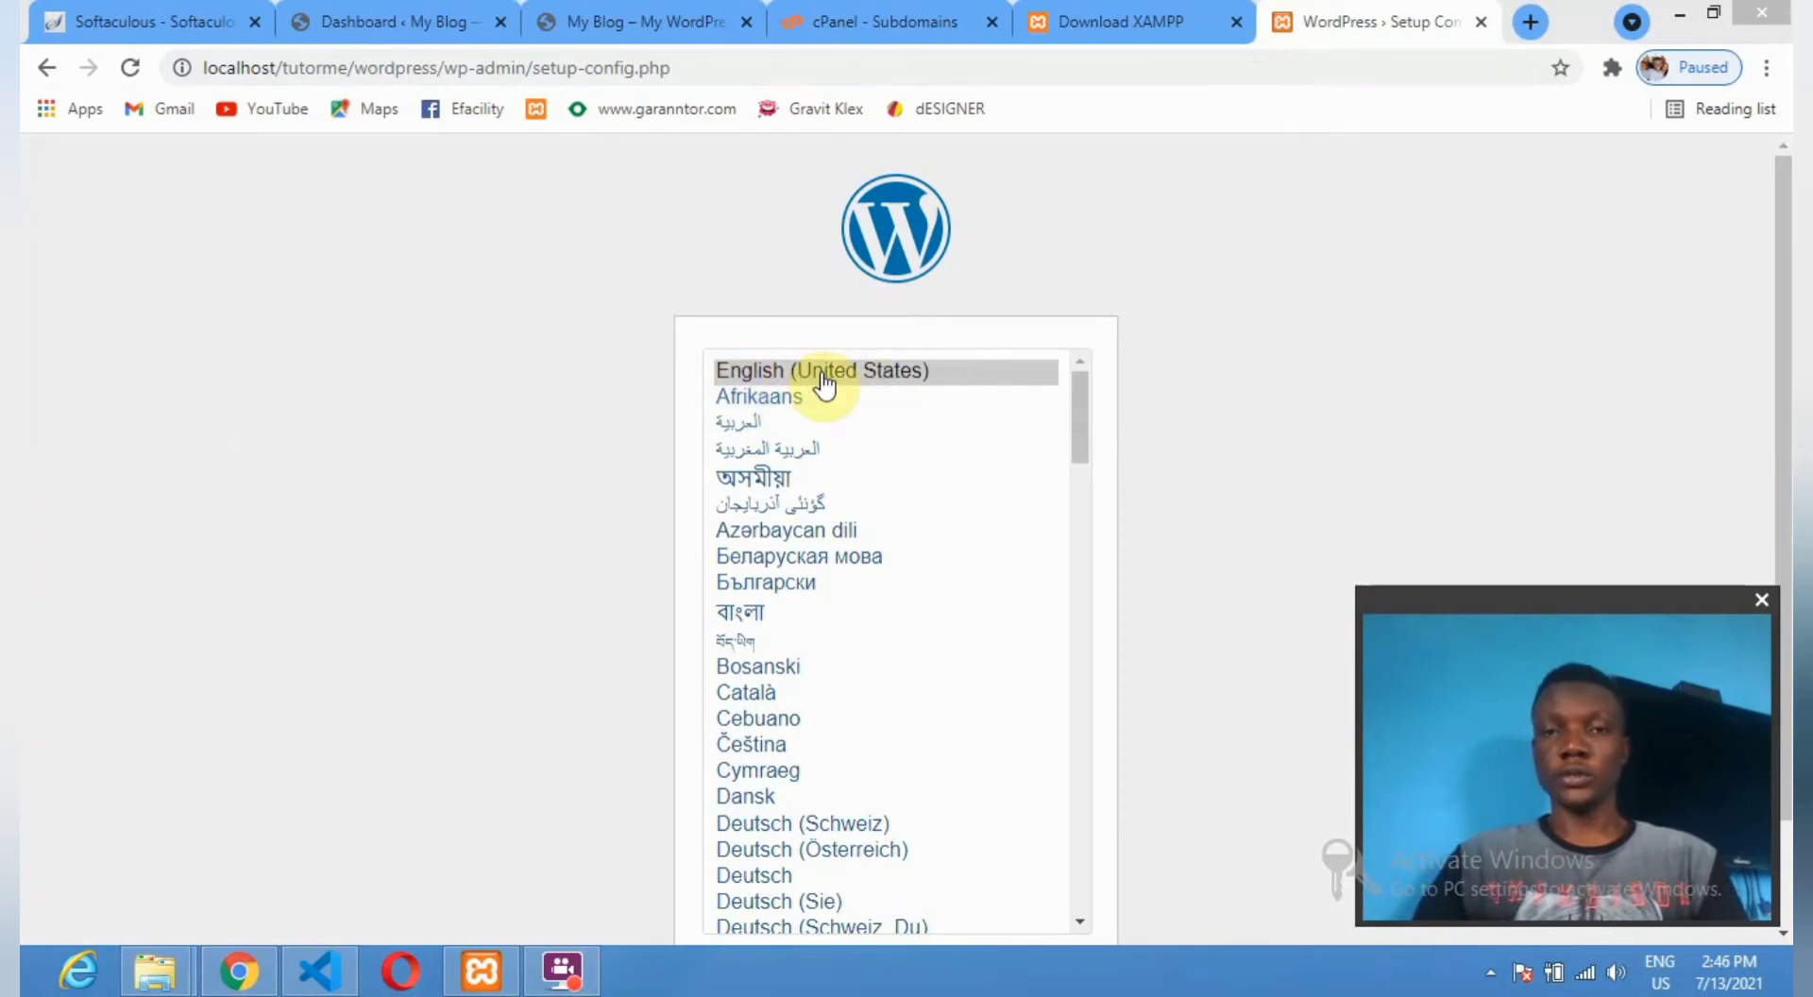
Keep English (United States), continue, and choose Let's go! to reach the database form.
click(869, 378)
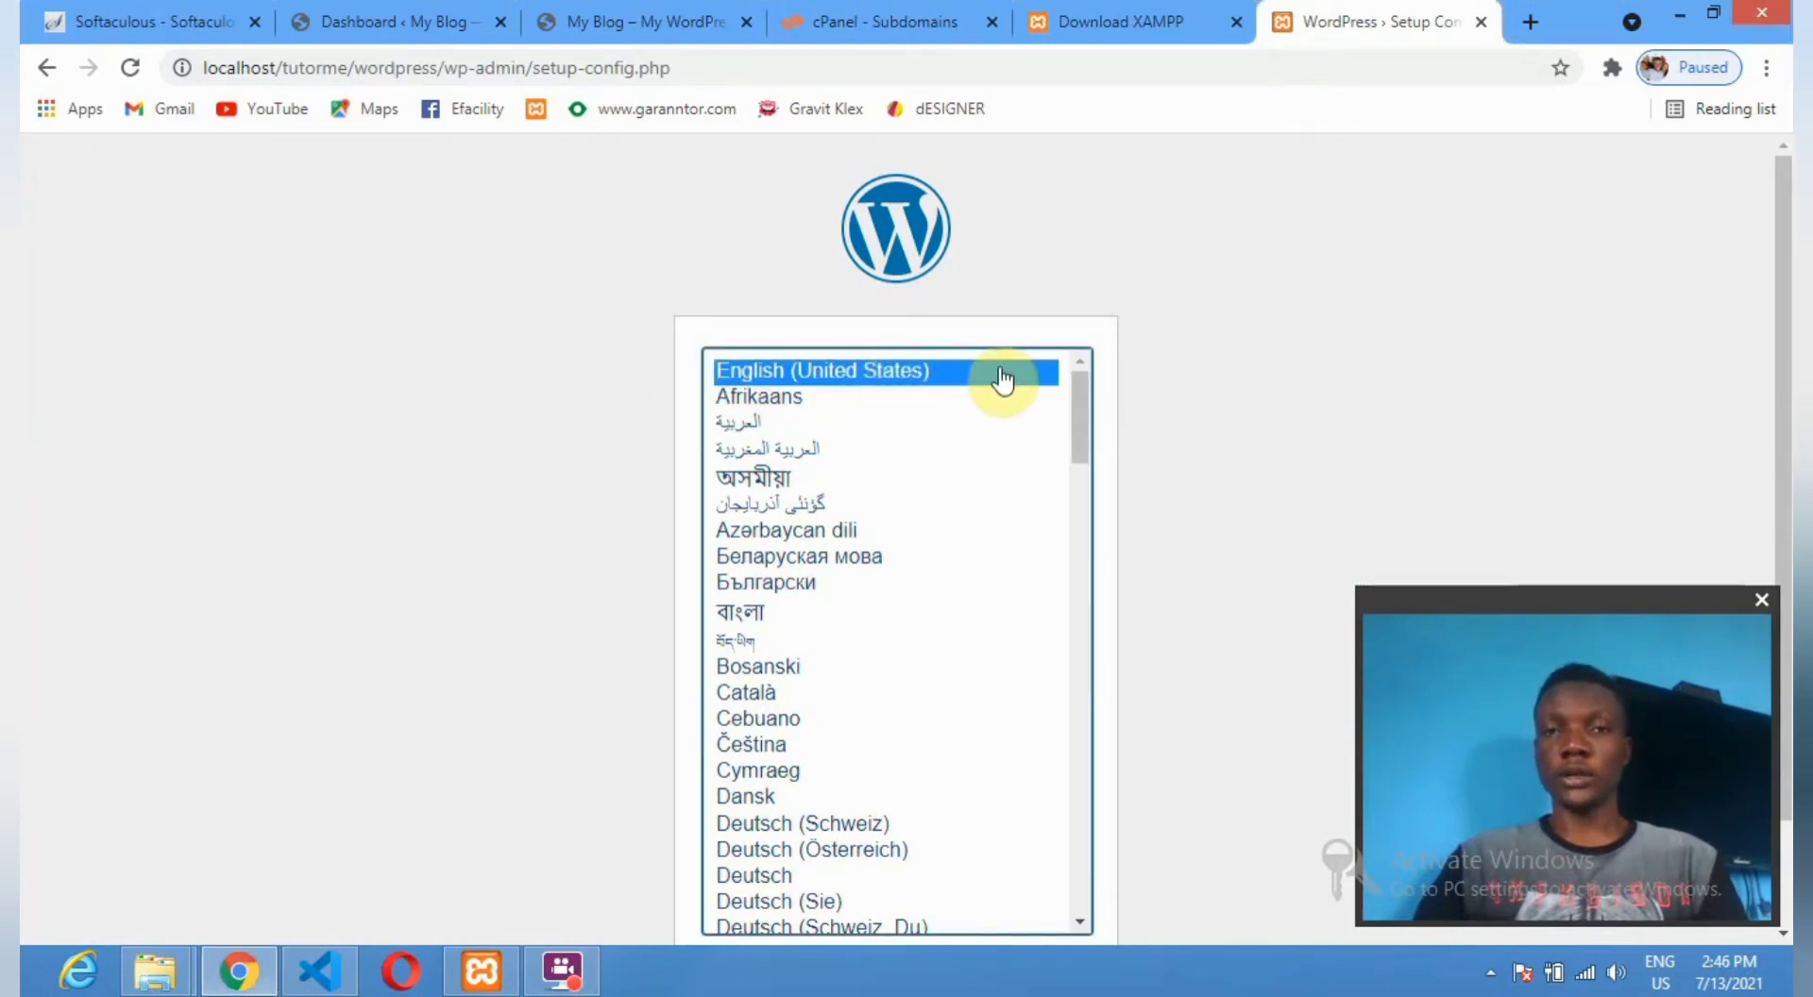
scroll(1117, 411, down, 2)
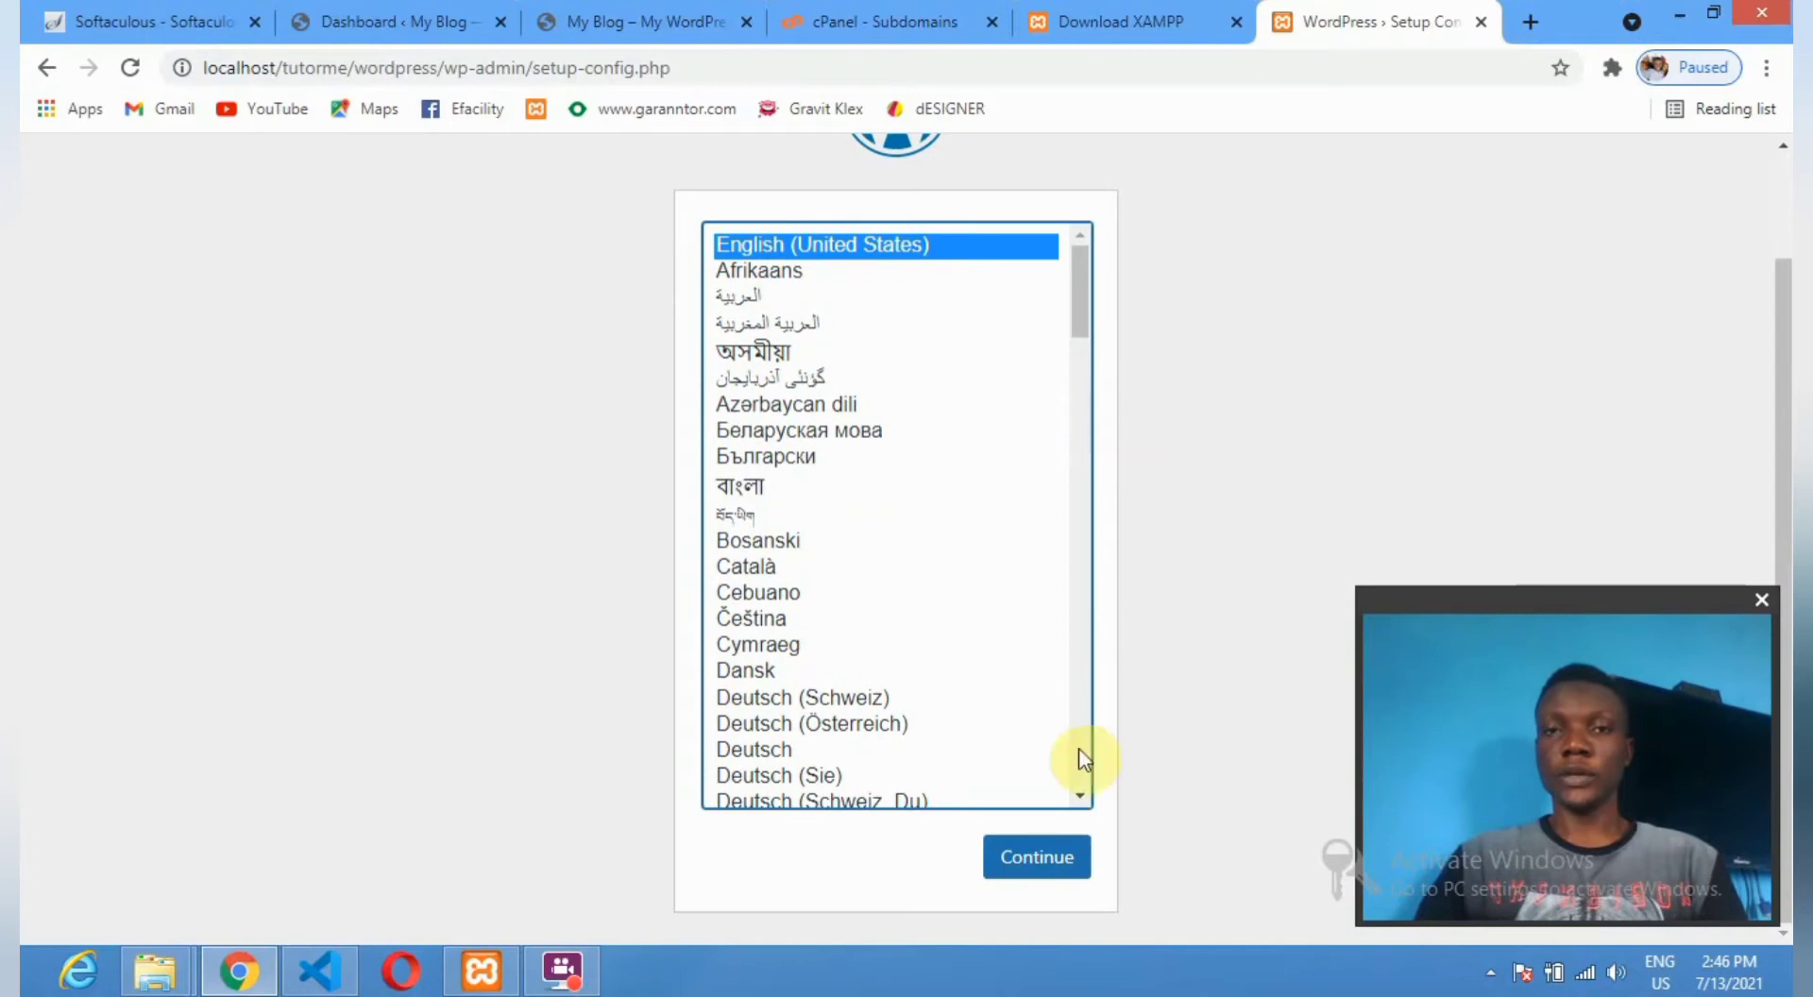
click(1042, 861)
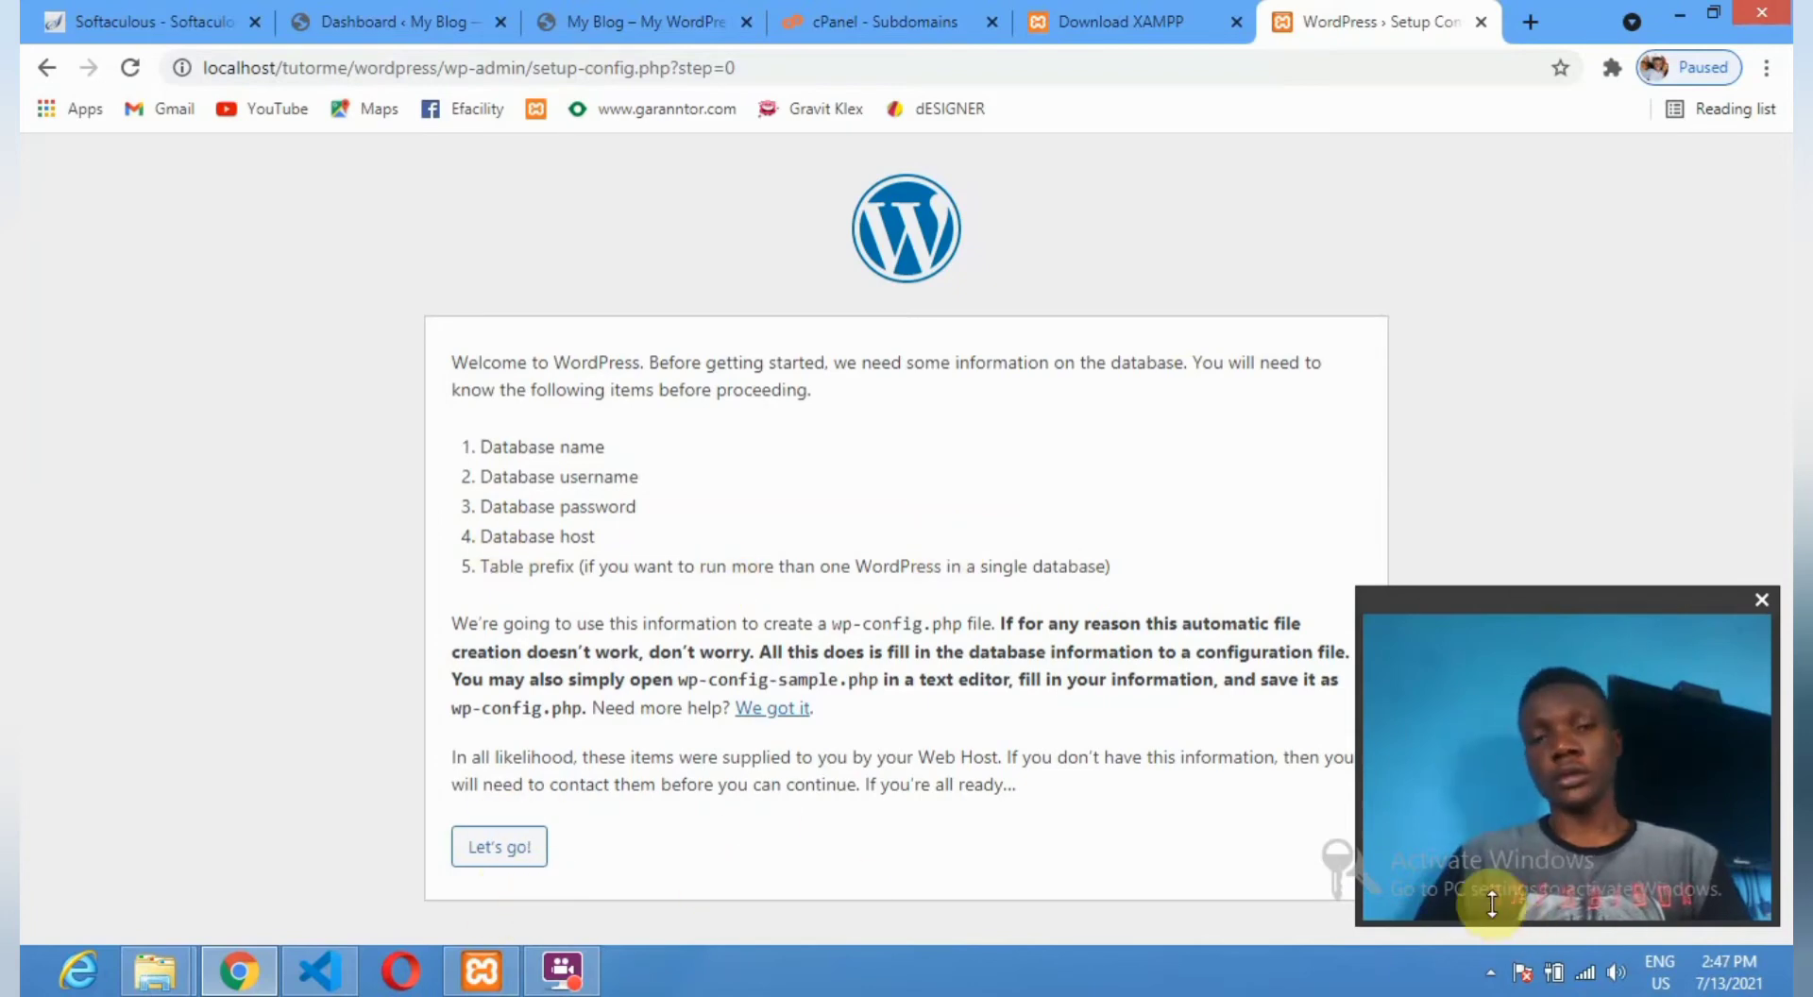
click(490, 855)
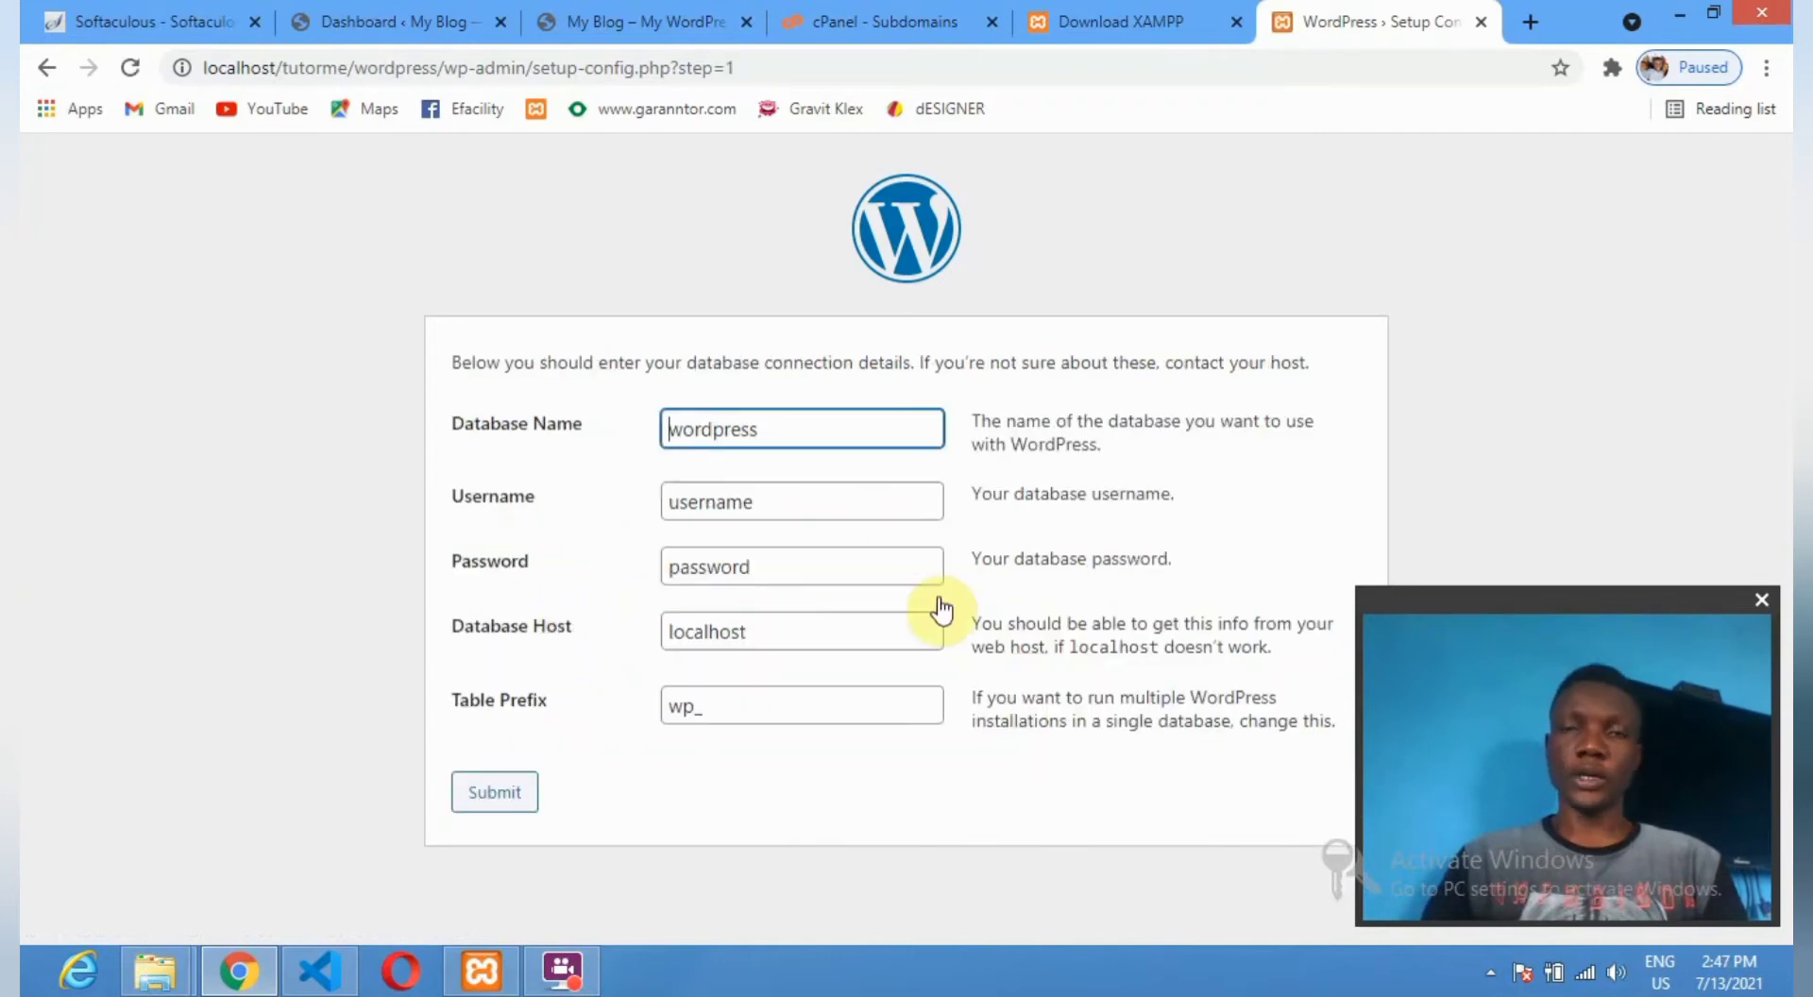
Submit database name tutorme, username root and a blank password.
drag(809, 425, 652, 429)
text(t)
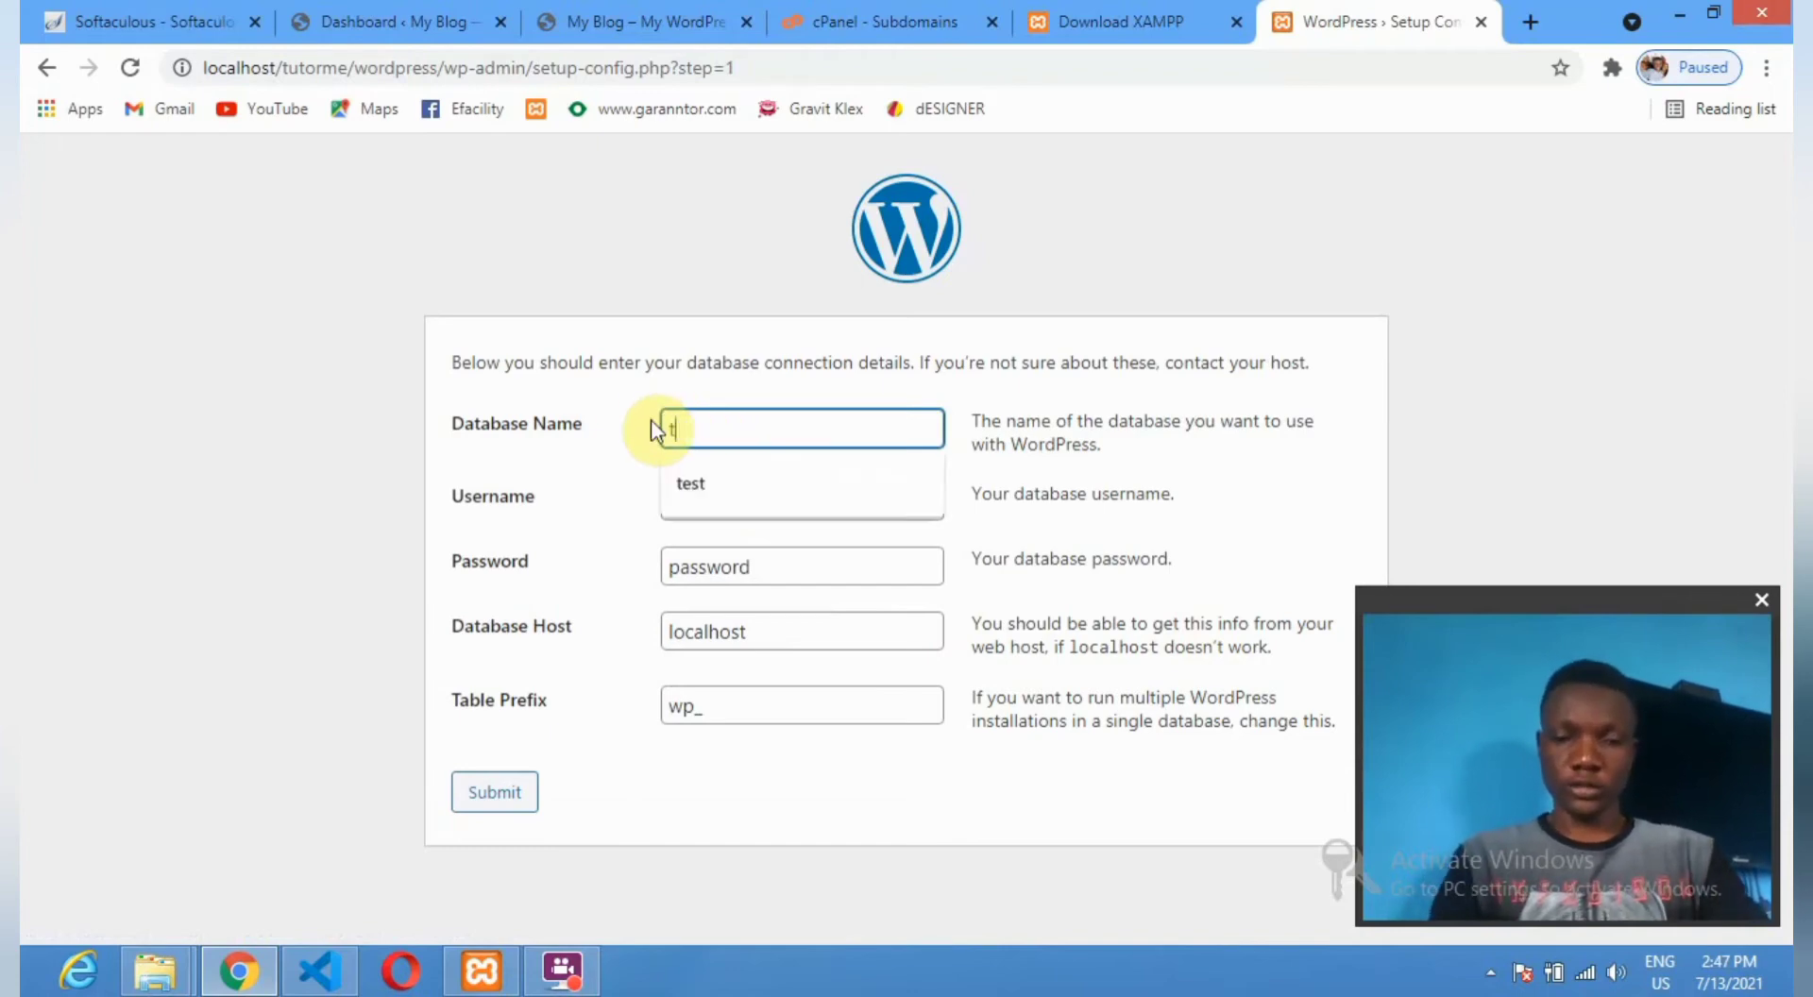
text(utorme)
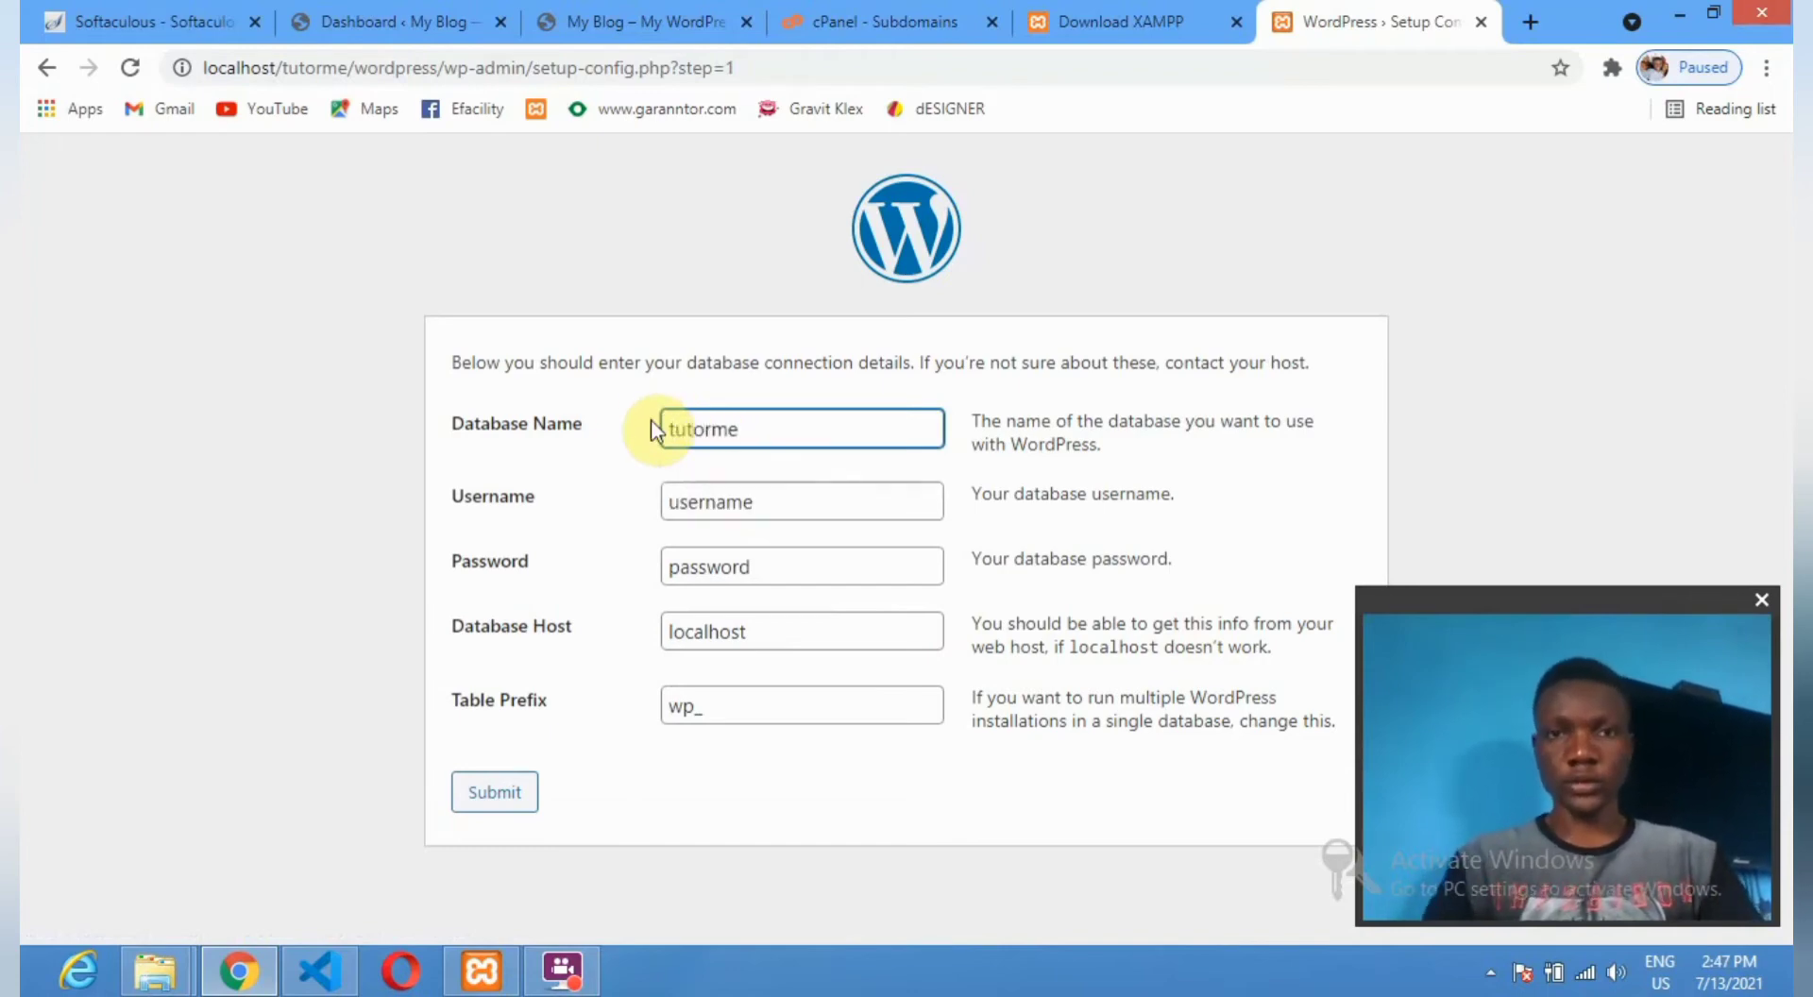
drag(781, 500, 627, 507)
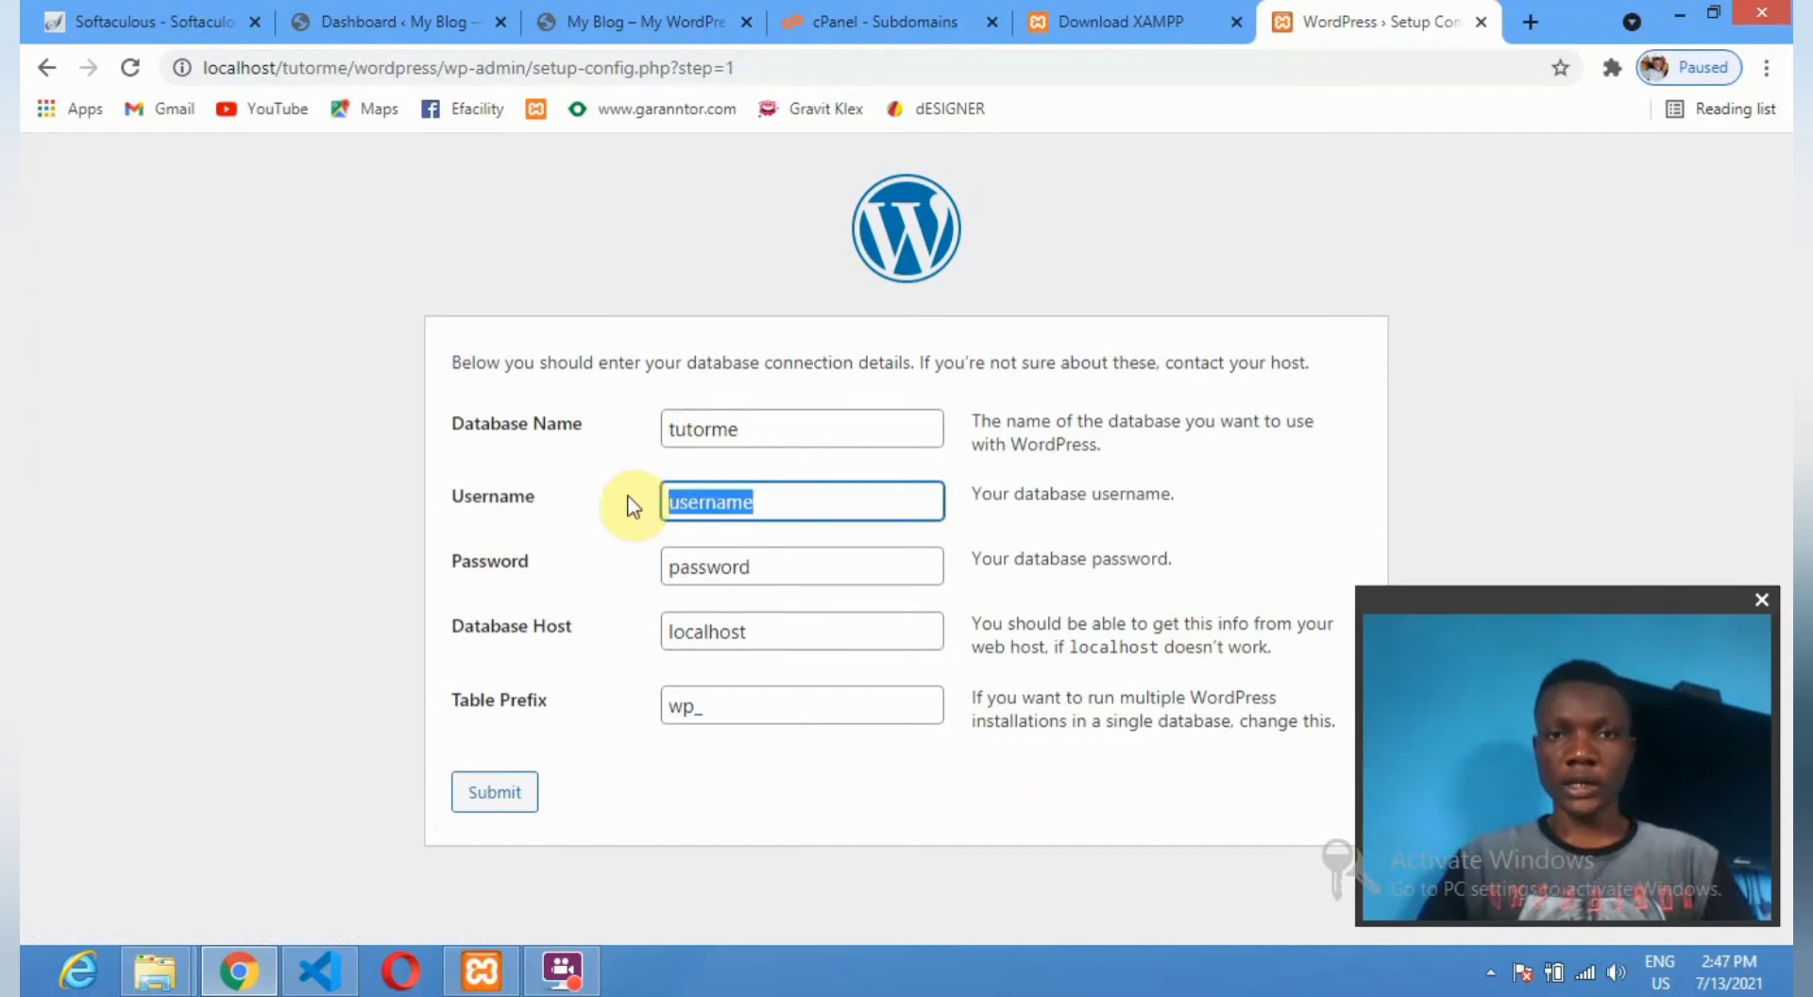
text(roo)
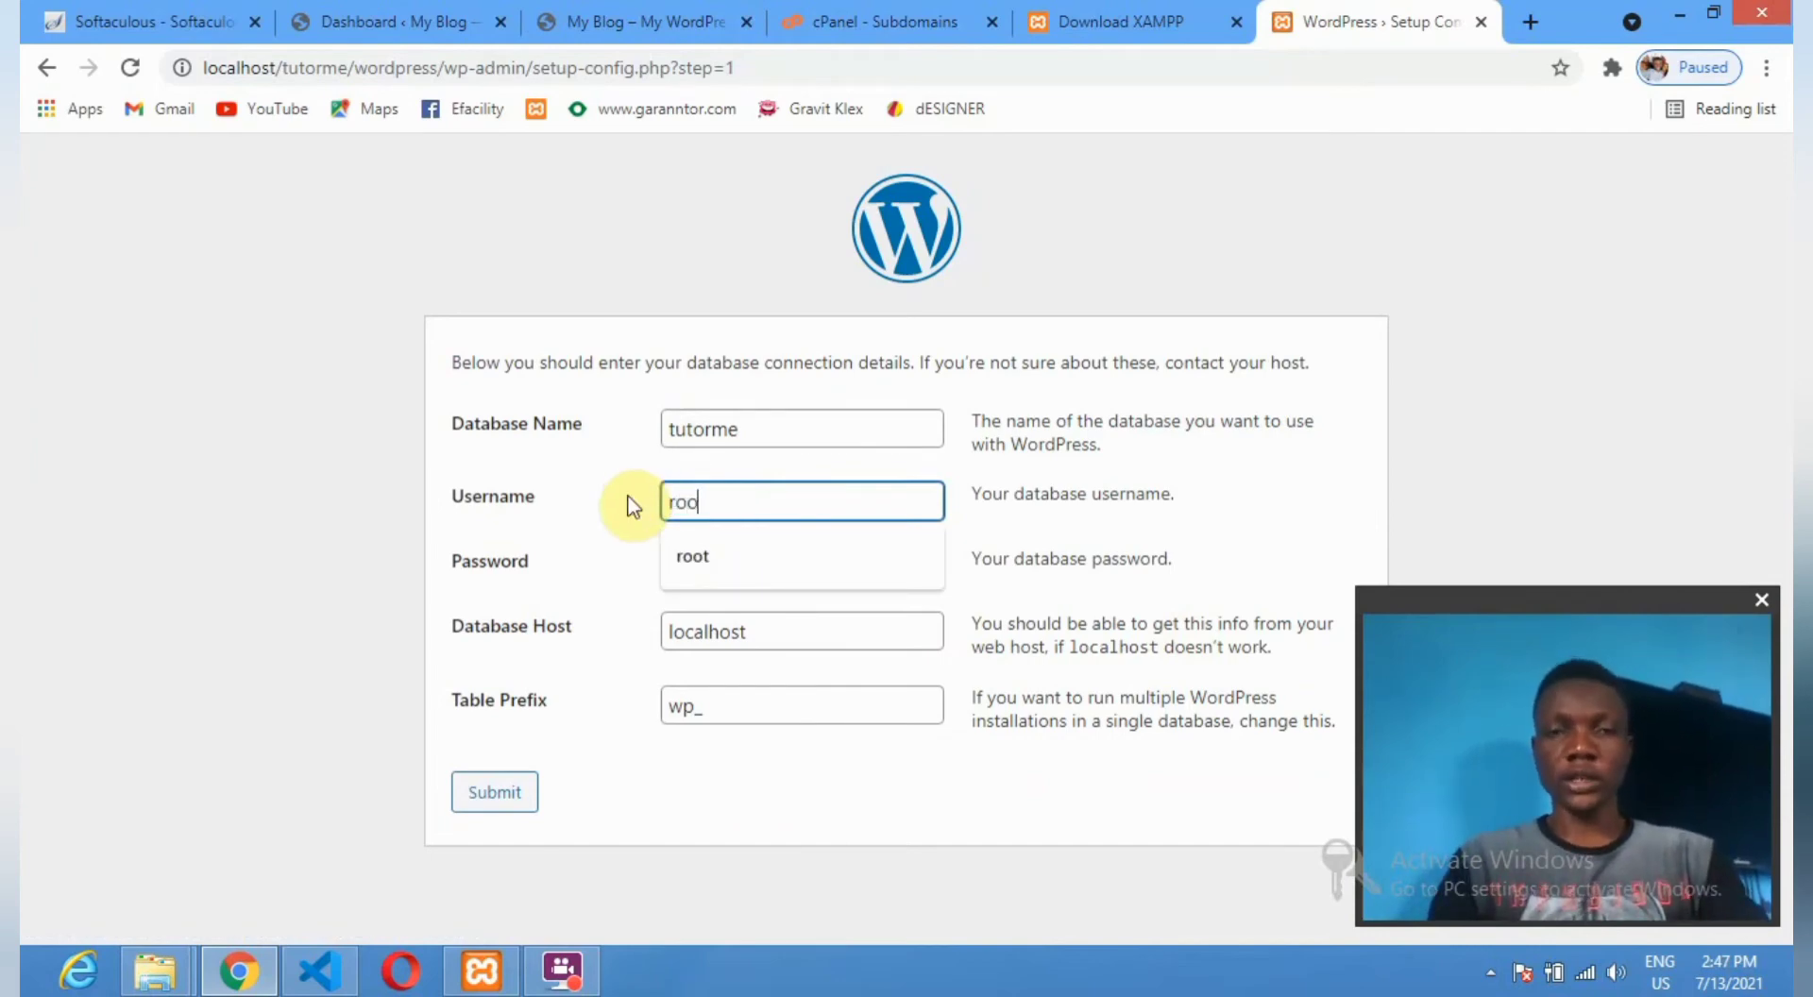
text(t)
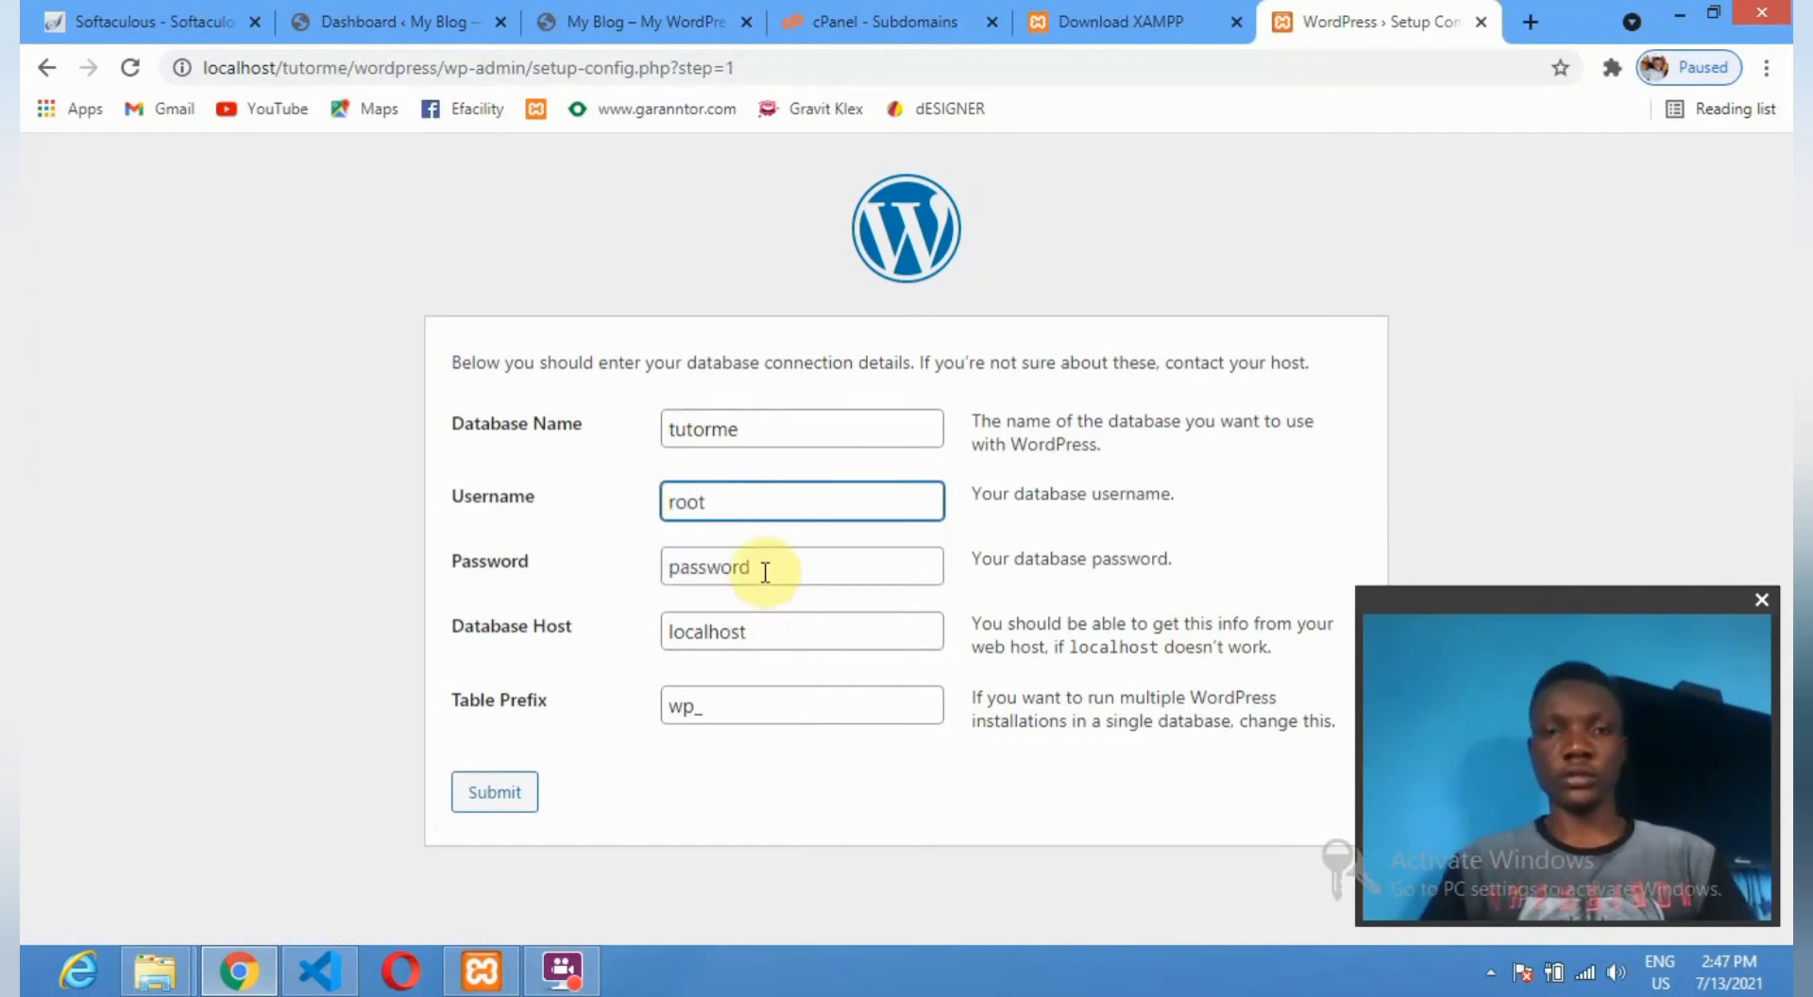
drag(765, 572, 639, 567)
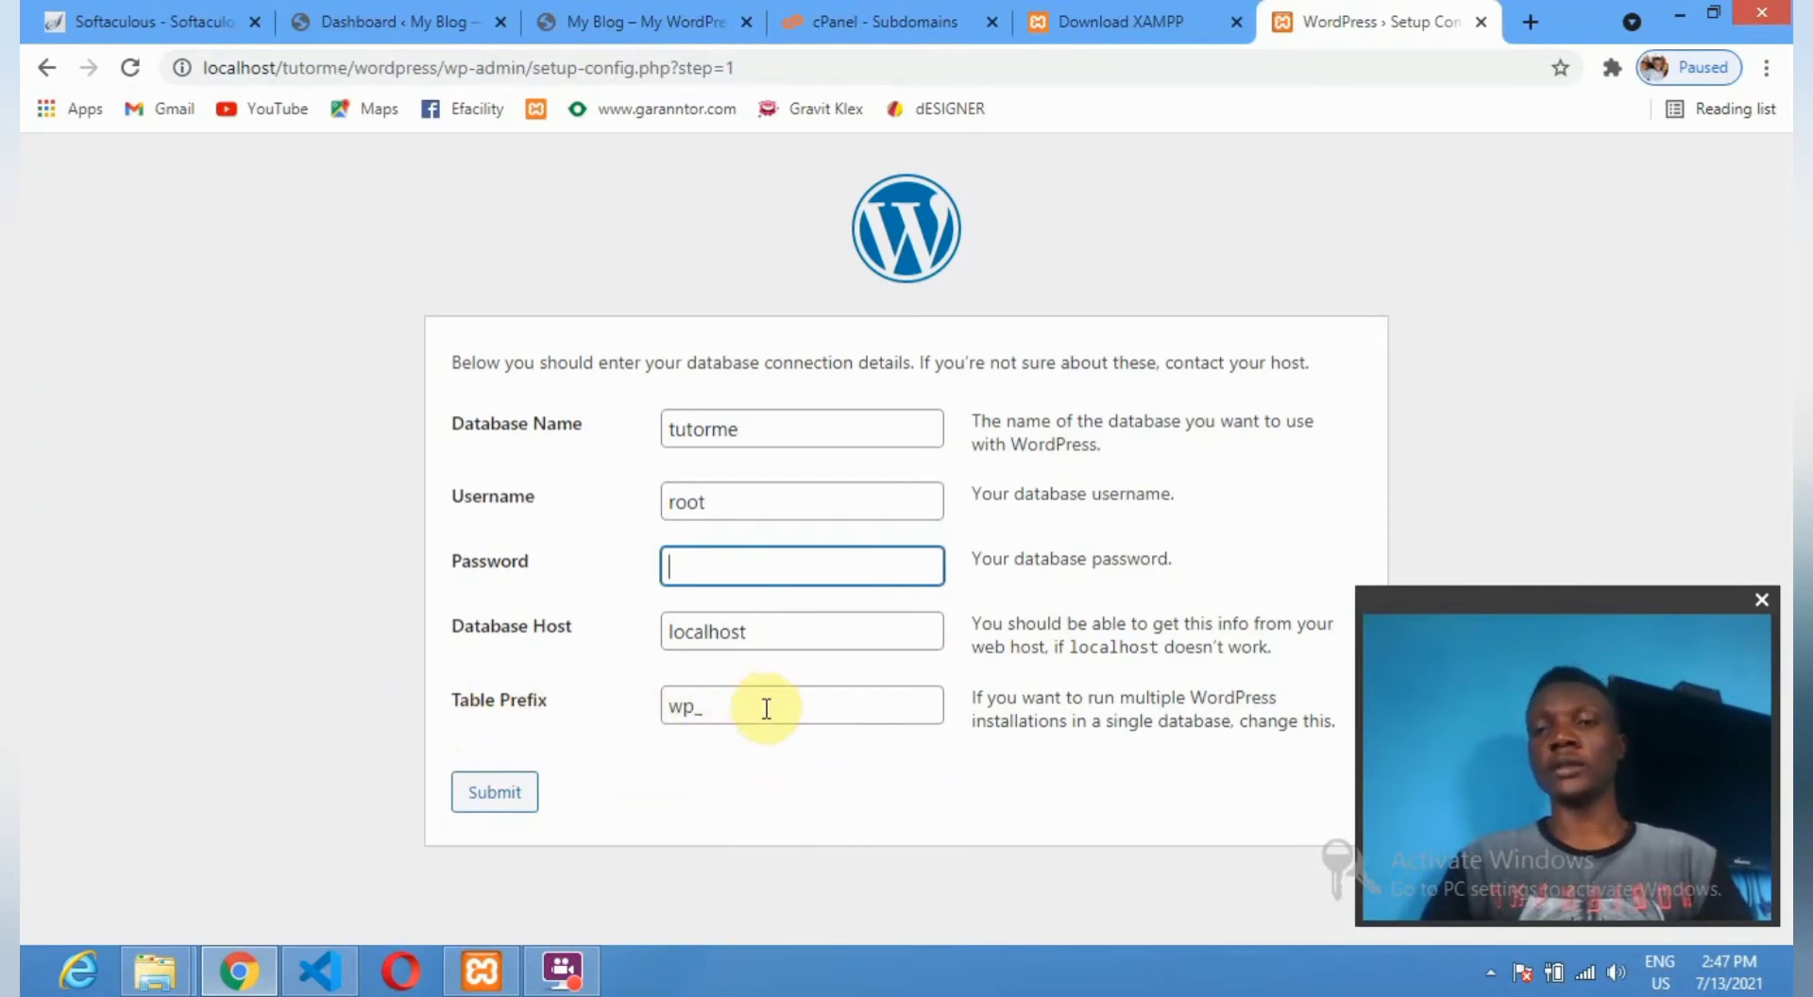
click(517, 811)
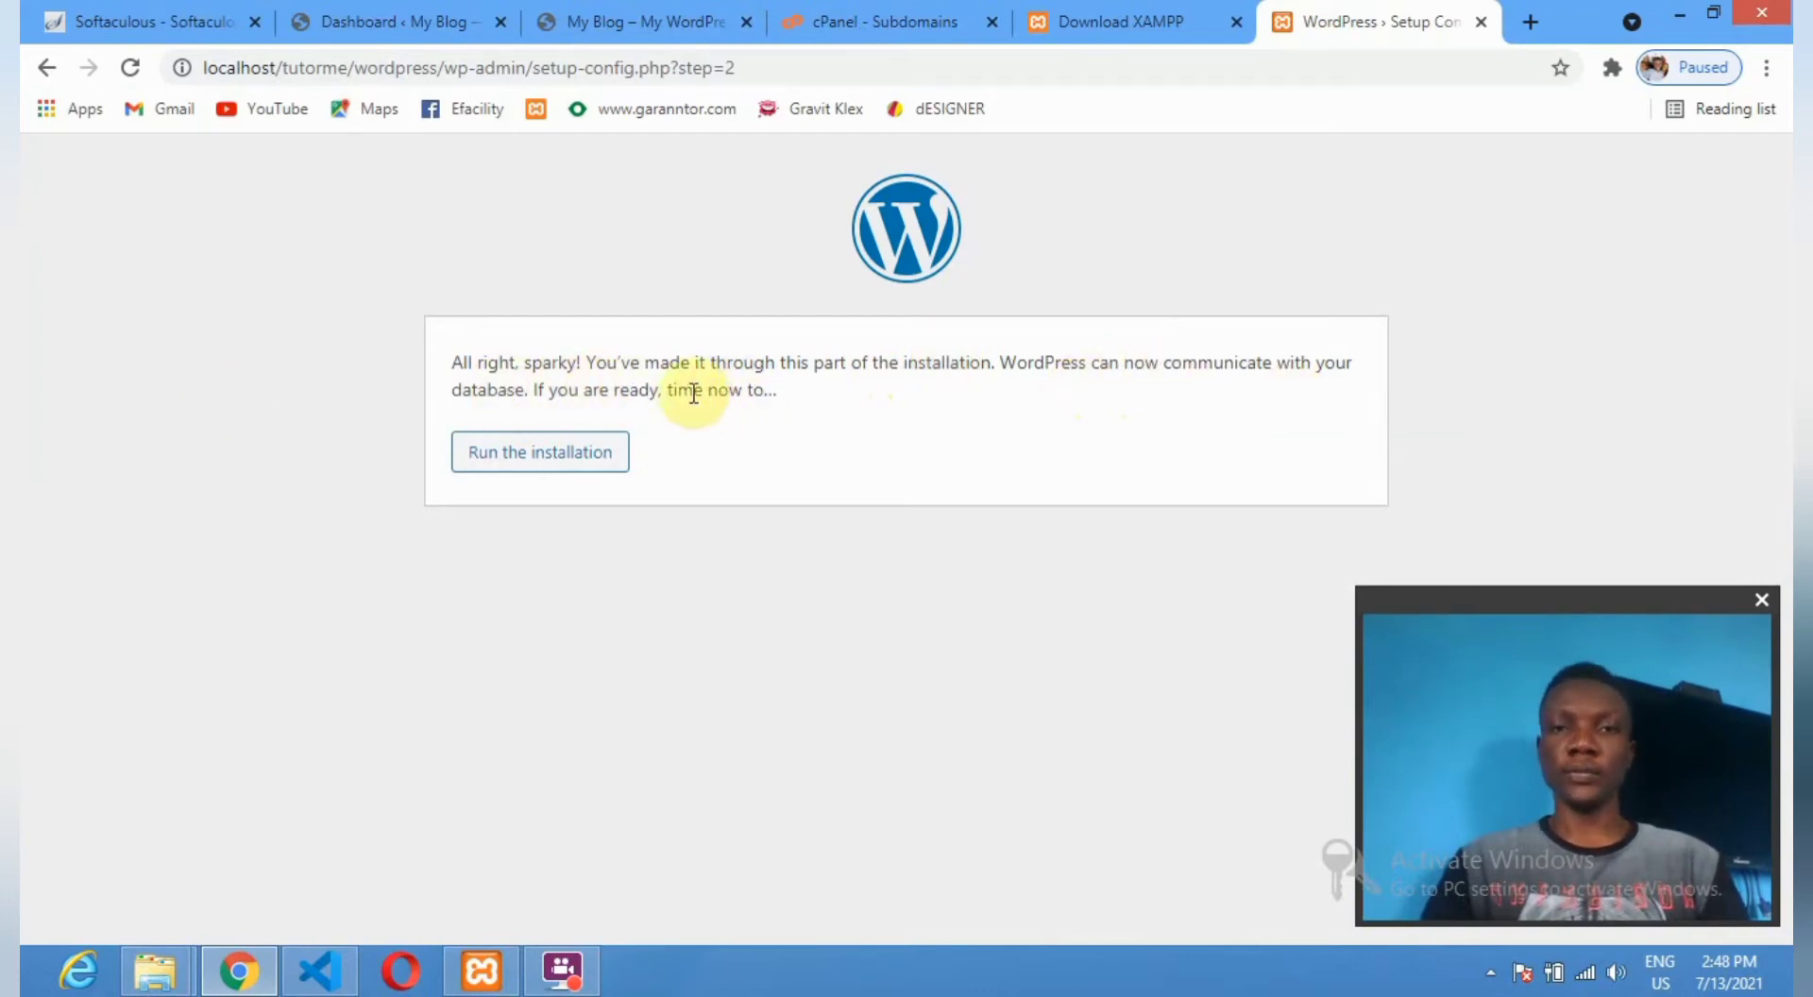
Run the WordPress installation to reach the Welcome site-information form.
click(516, 457)
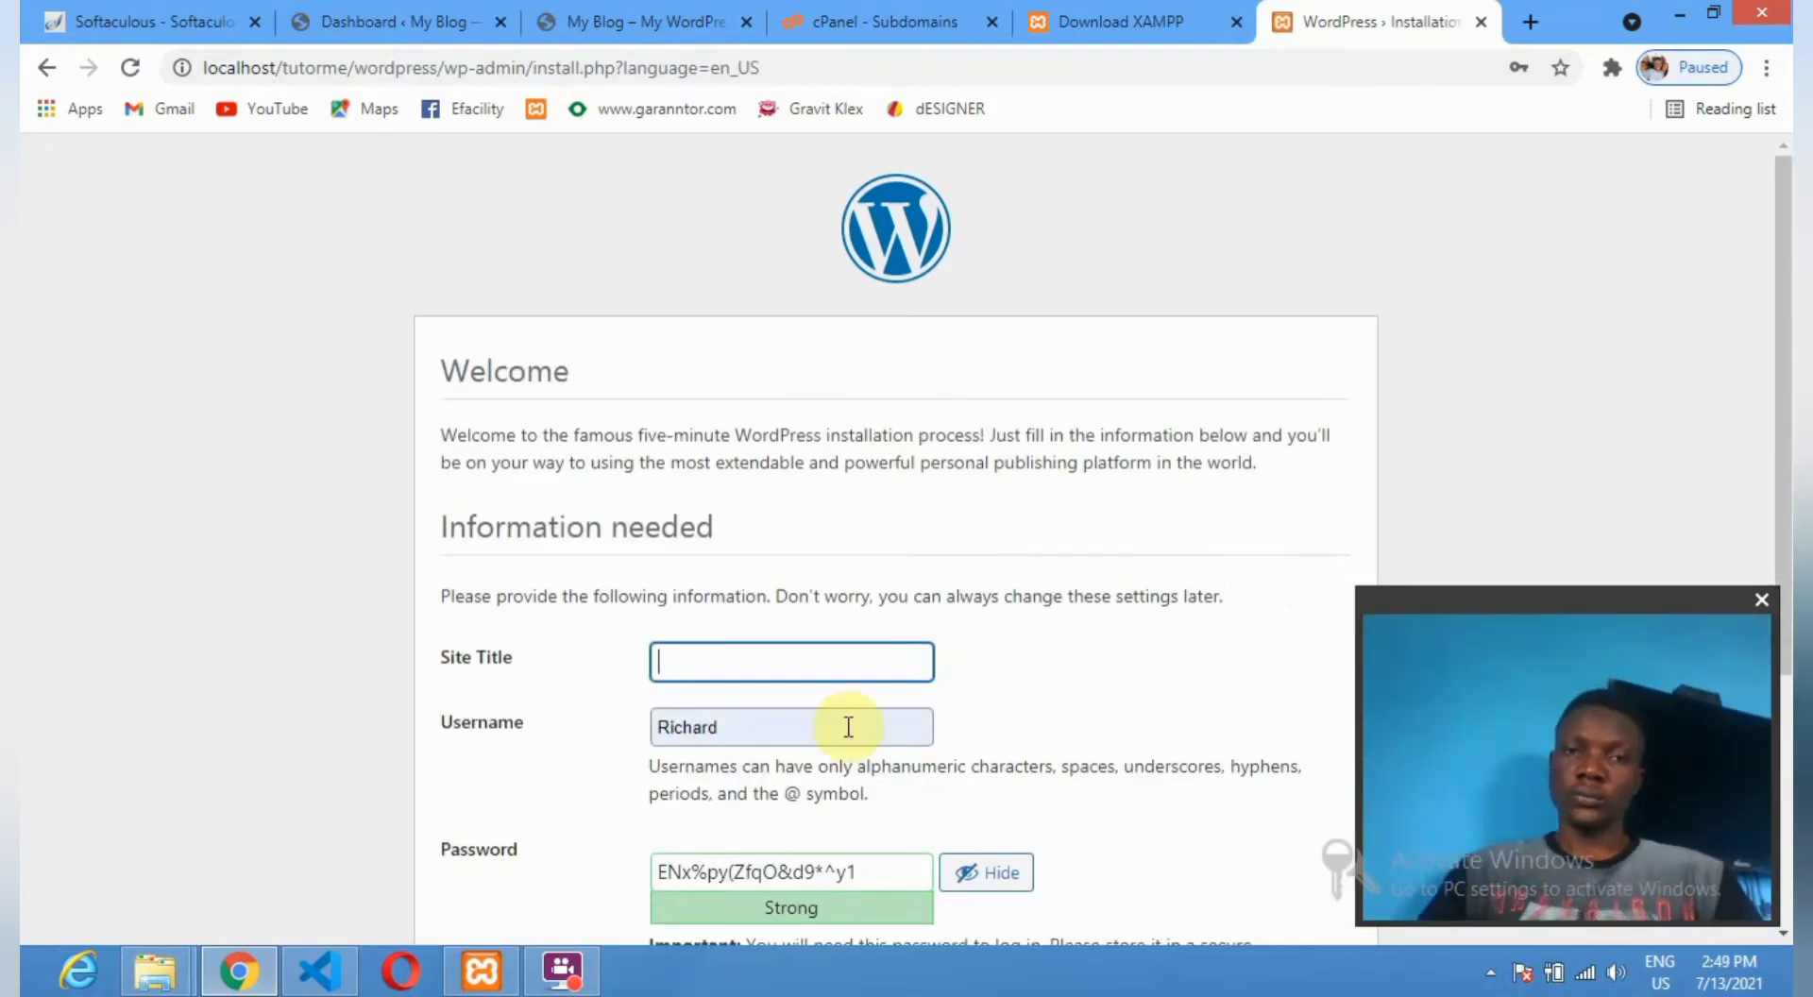
Enter site title 'tutorme', username 'admin' and a short replacement password.
click(746, 659)
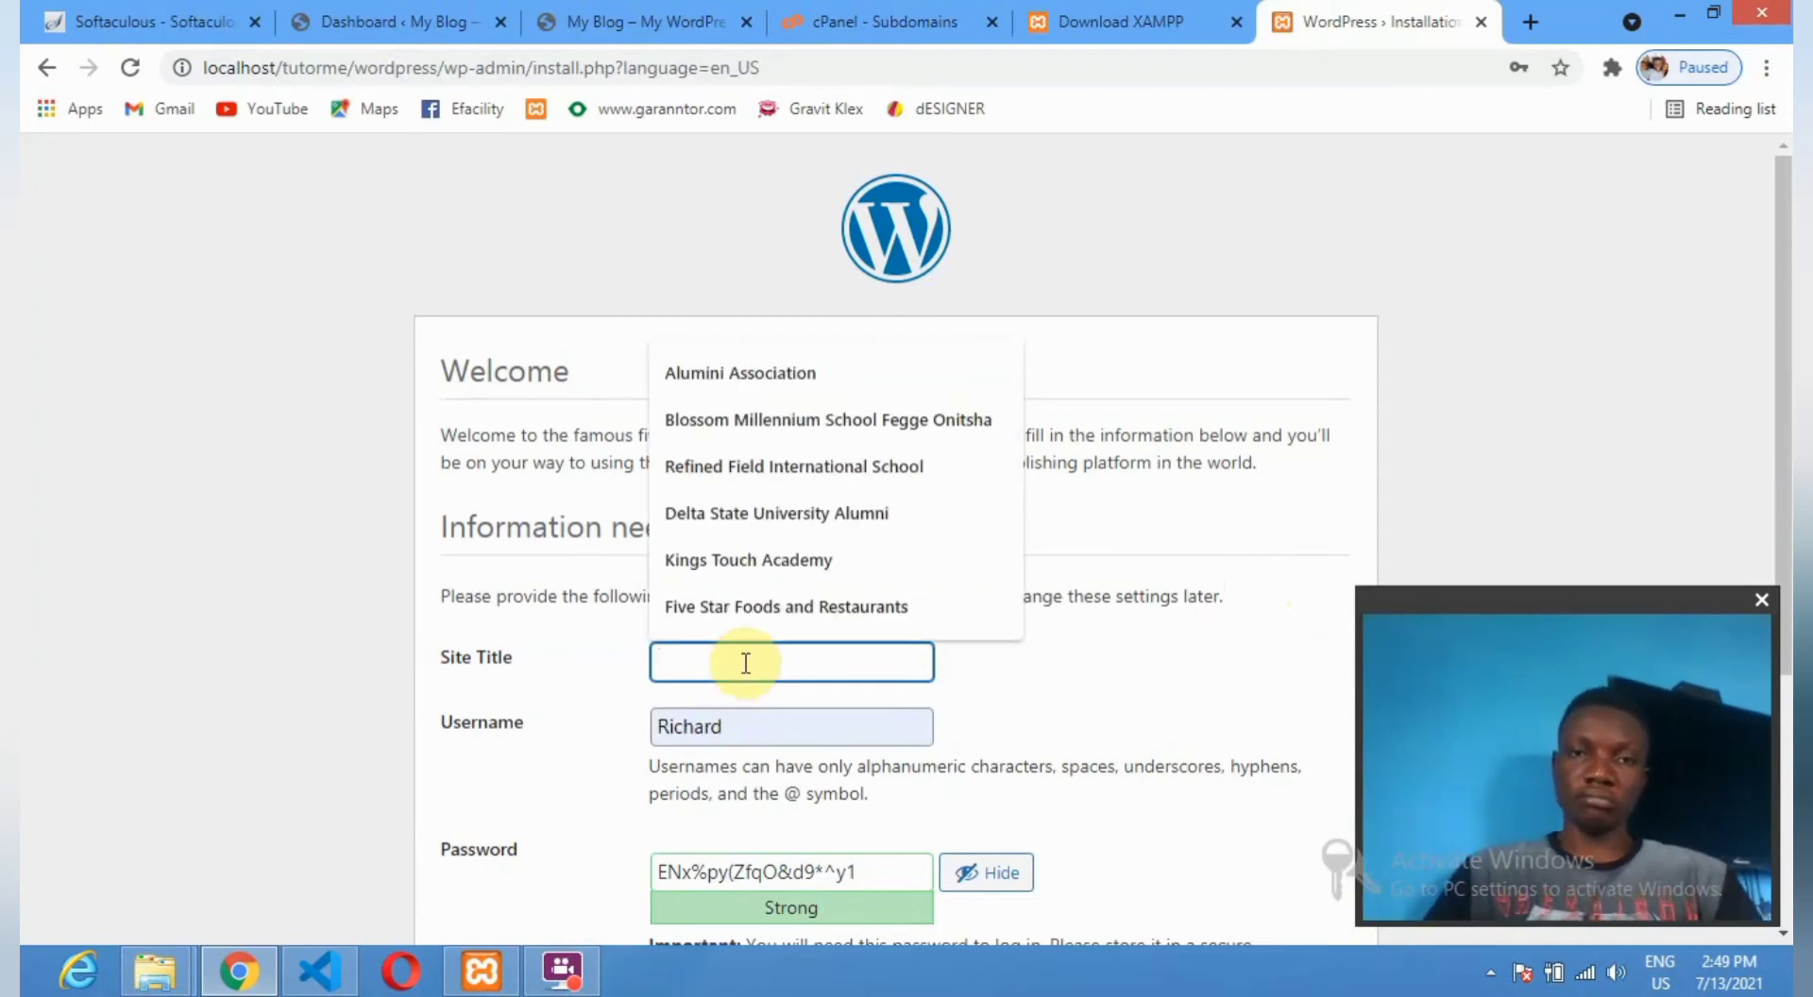
text(tutor)
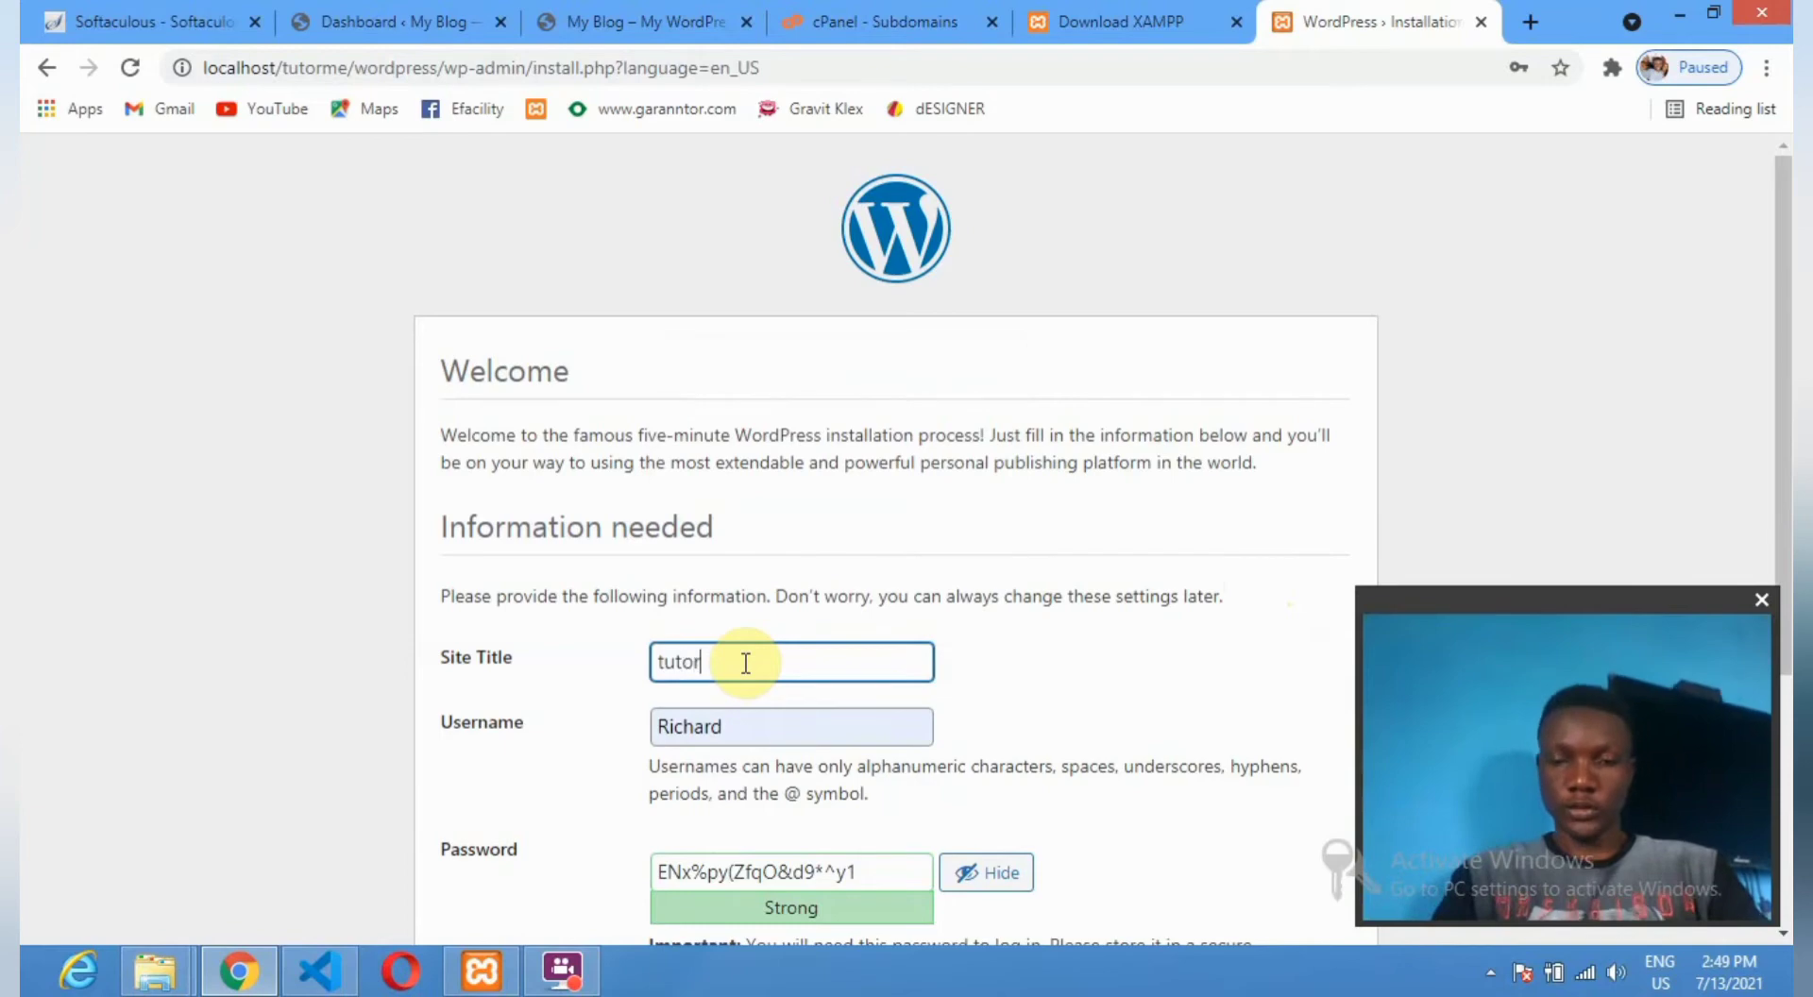
text(me)
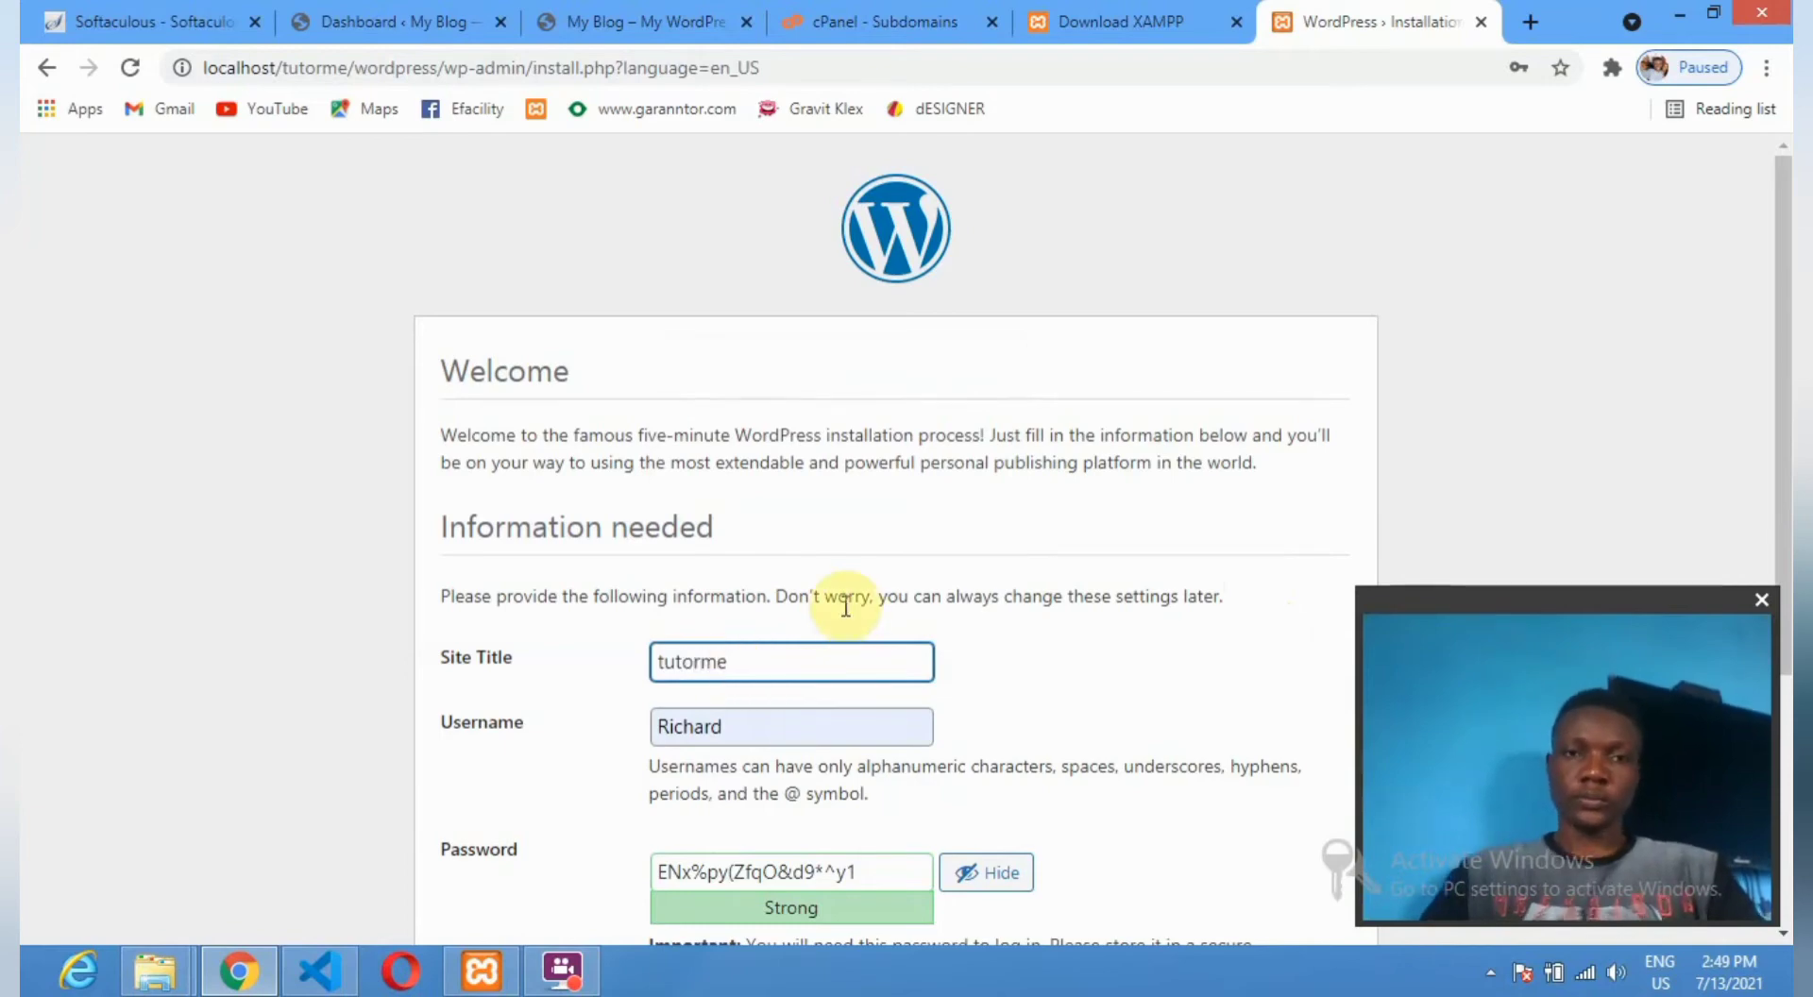
scroll(712, 708, down, 2)
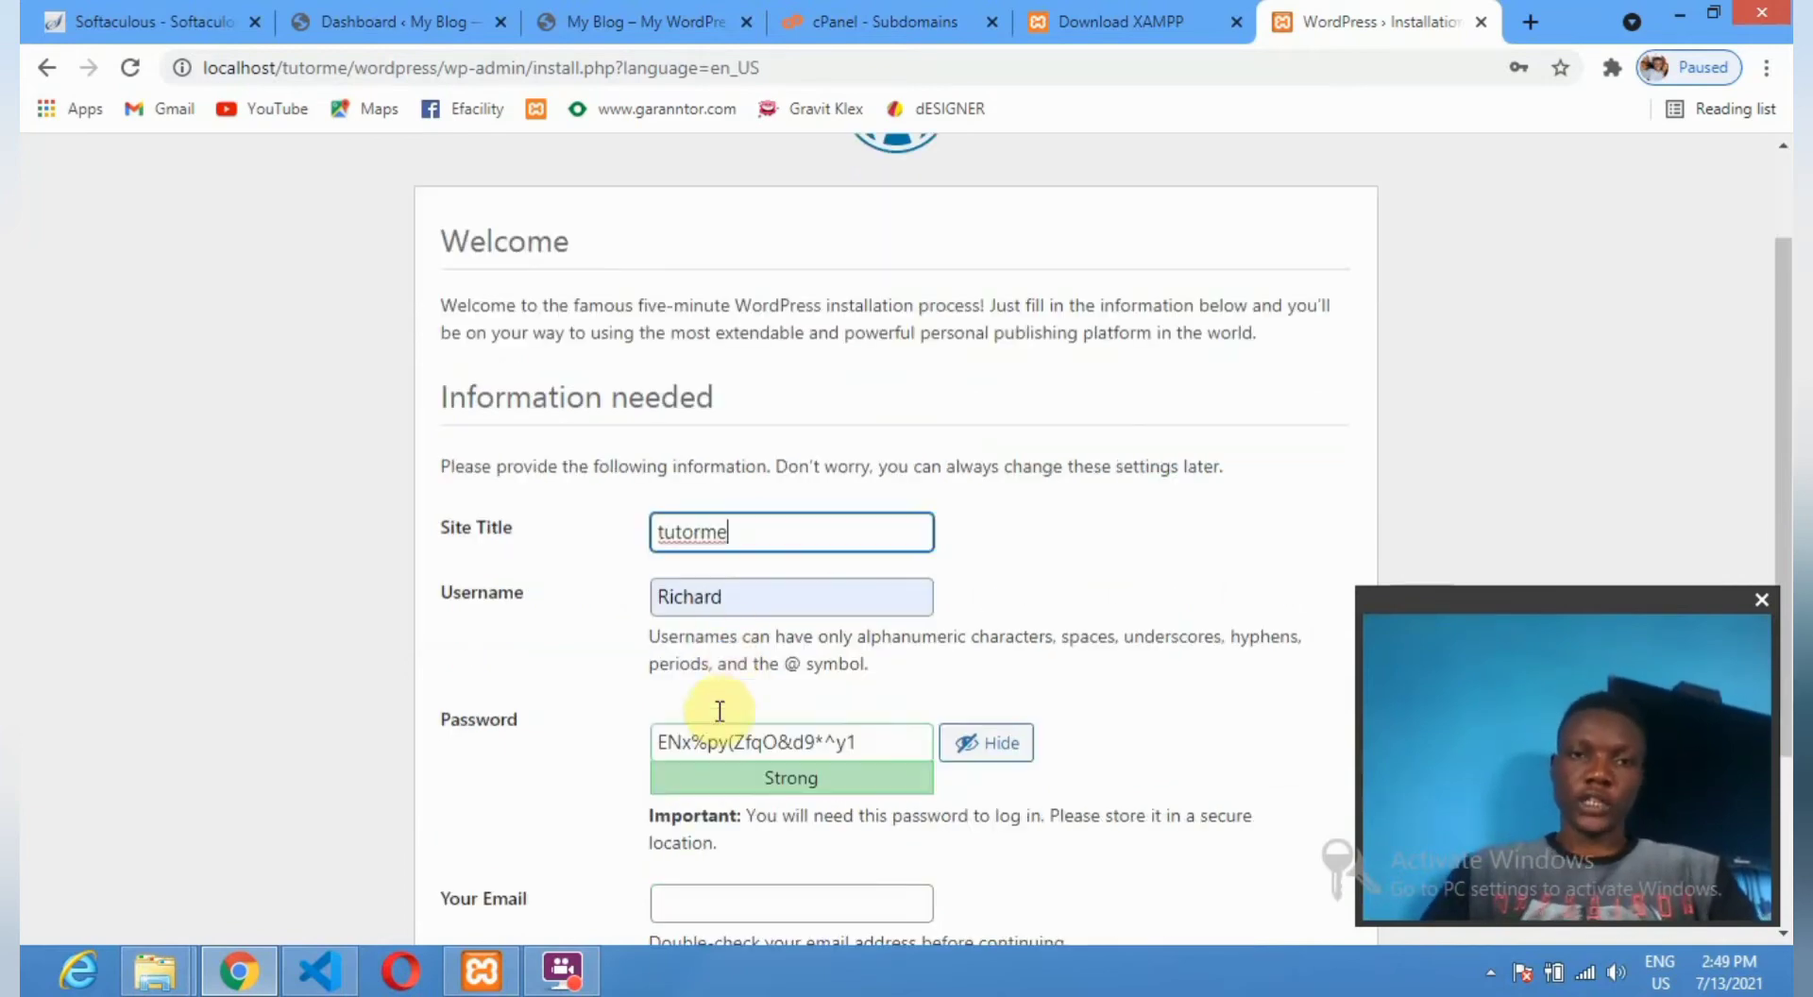
double_click(728, 593)
text(admin)
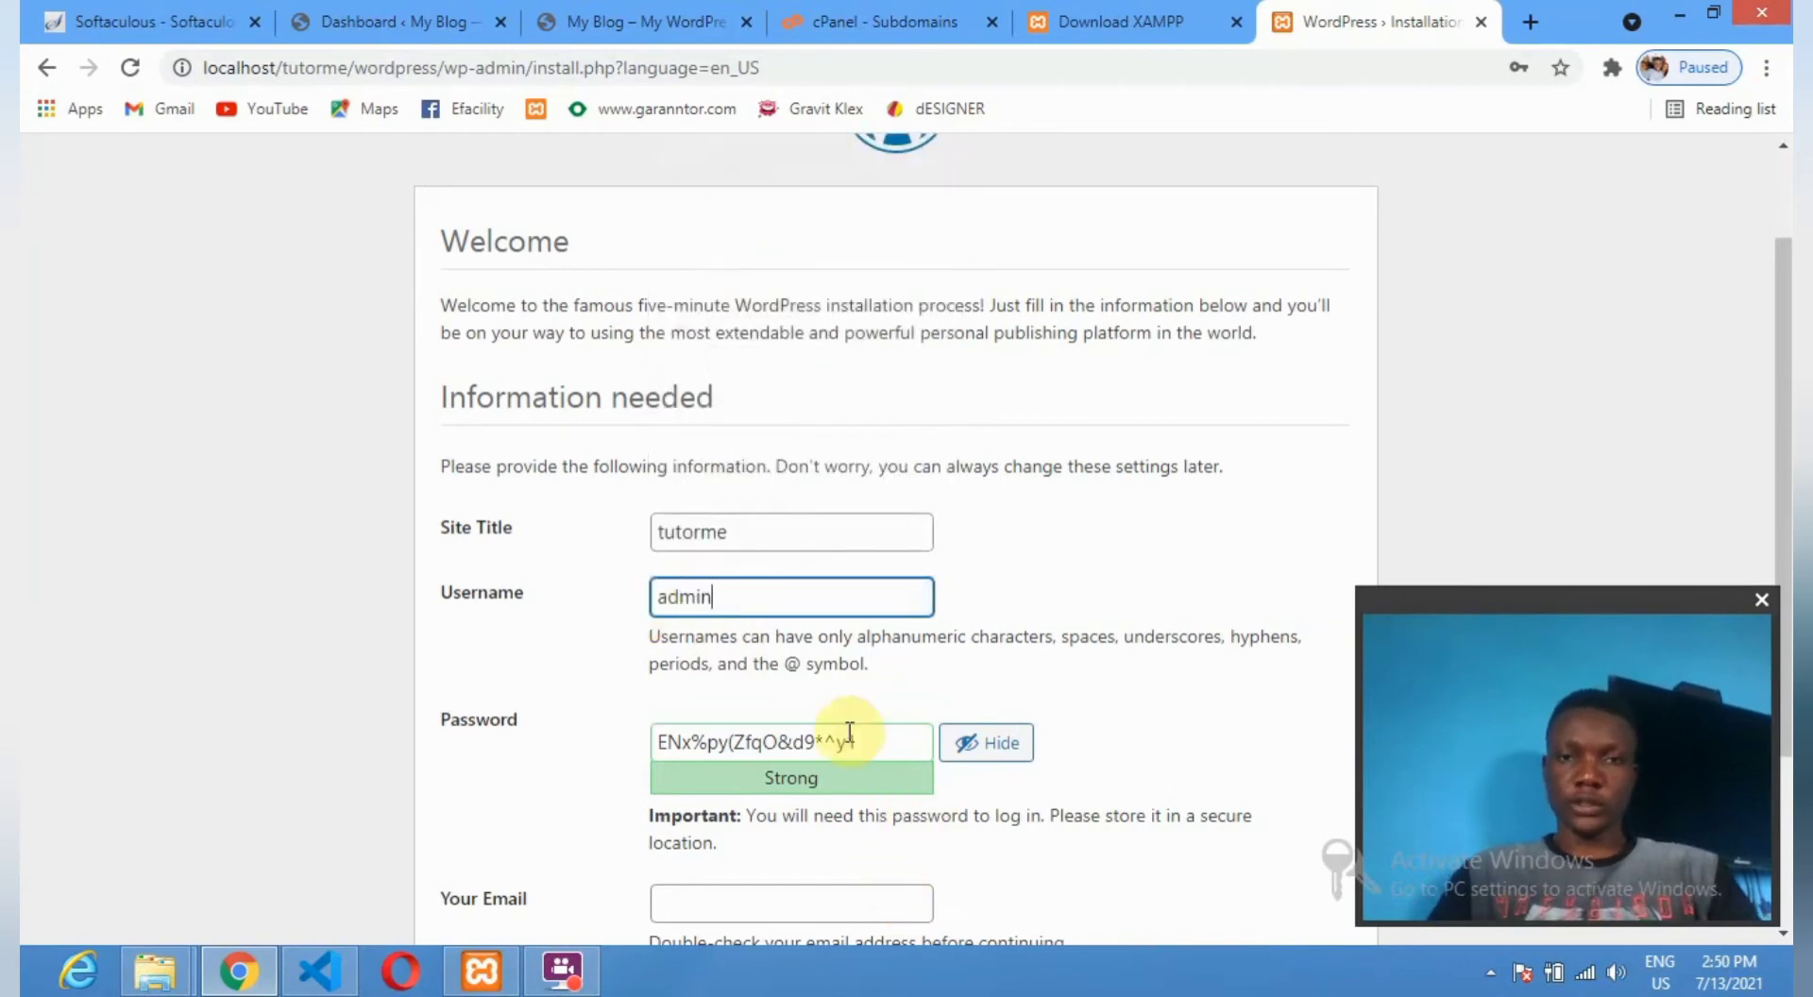
drag(863, 742, 579, 745)
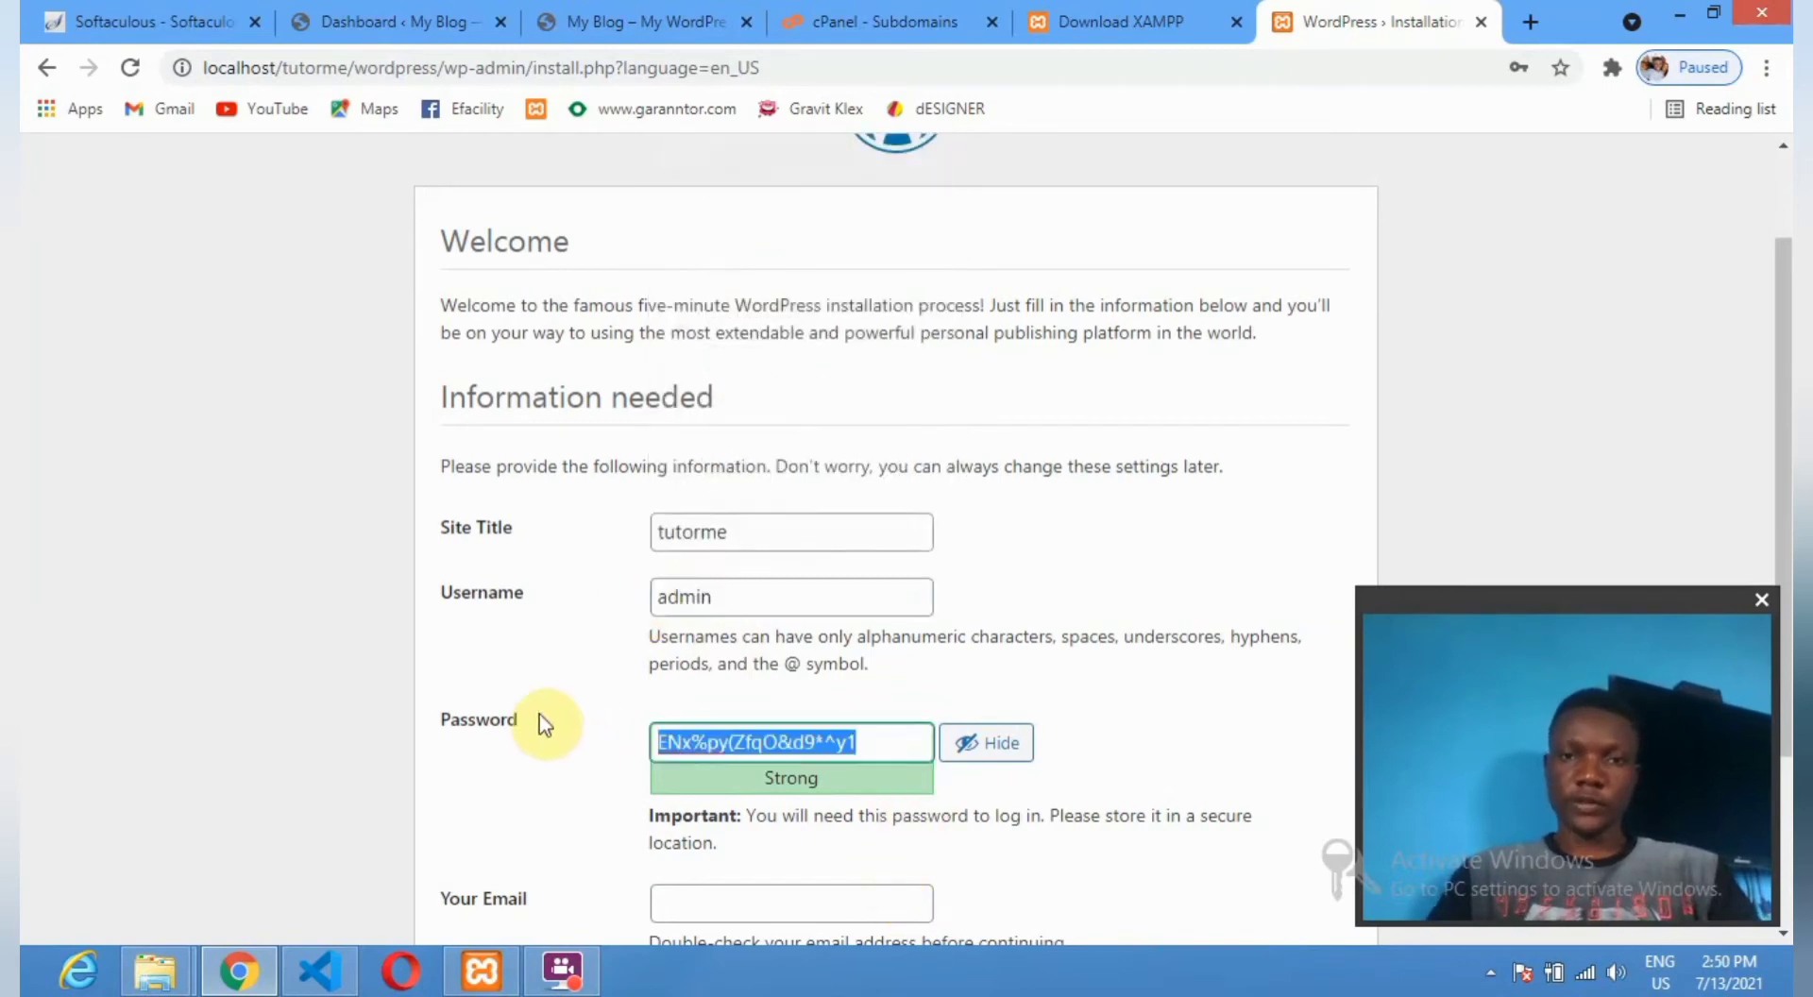
text(pass)
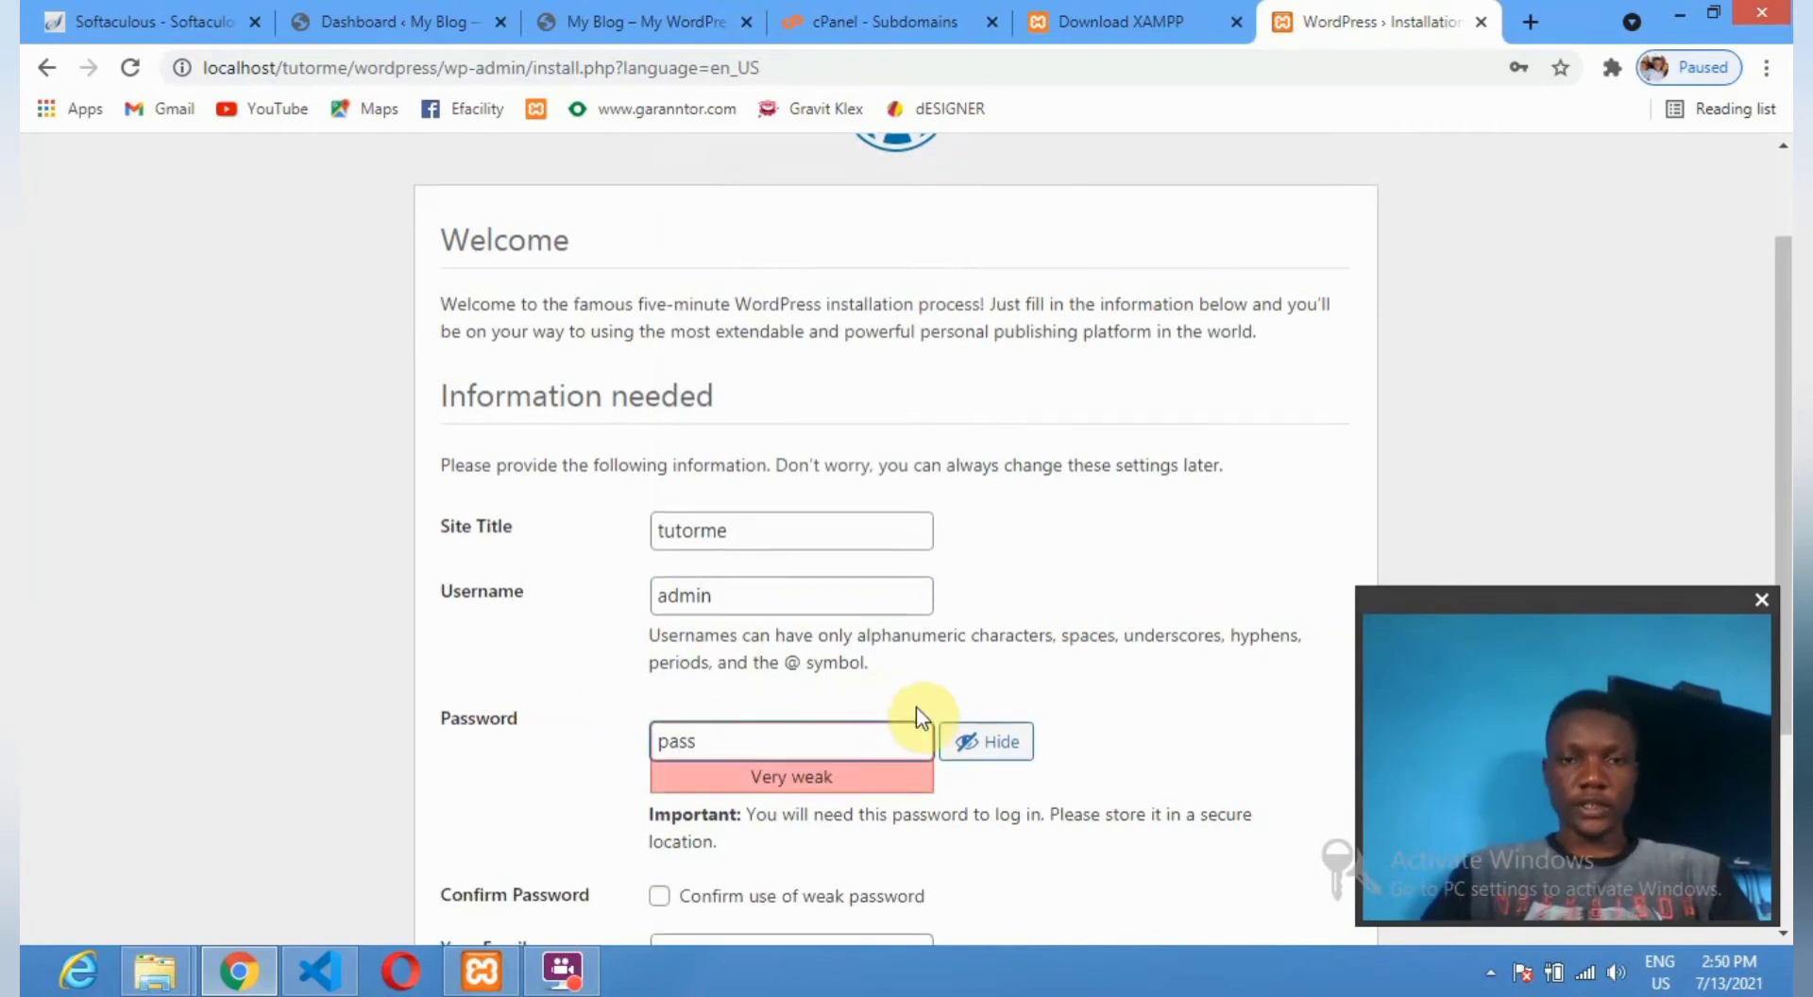
Confirm use of the weak password and install WordPress.
scroll(916, 707, down, 3)
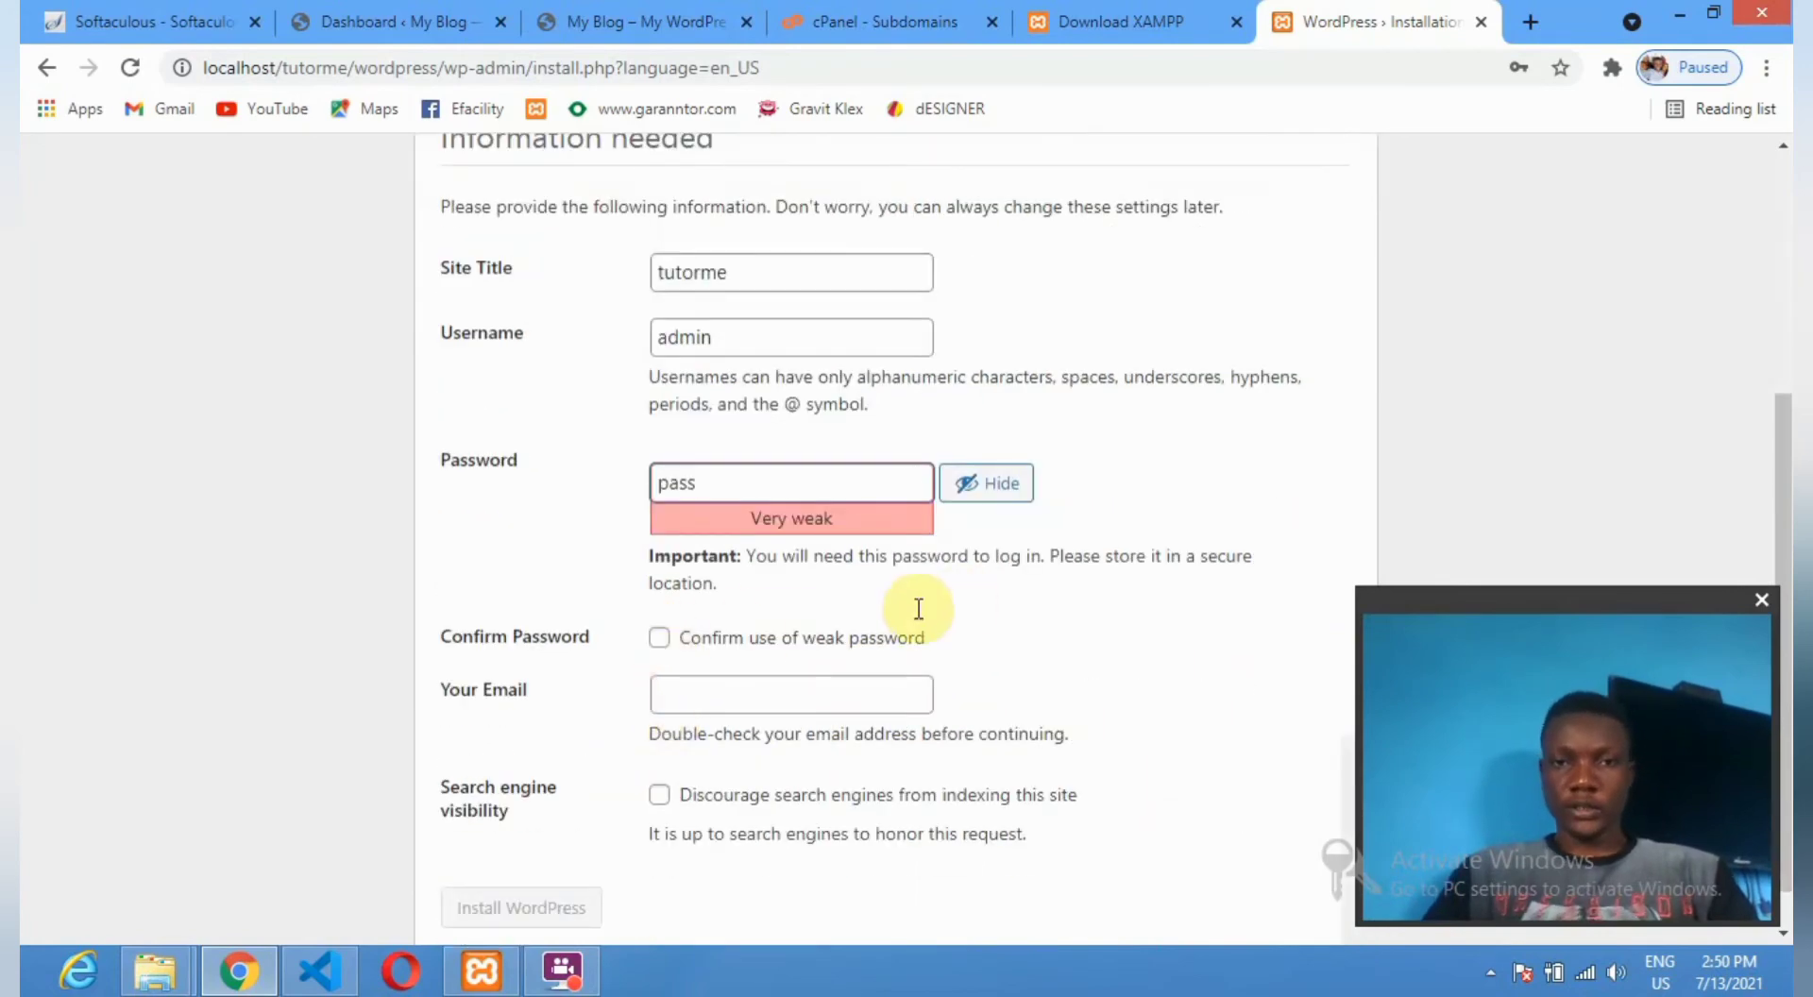
click(659, 642)
click(660, 642)
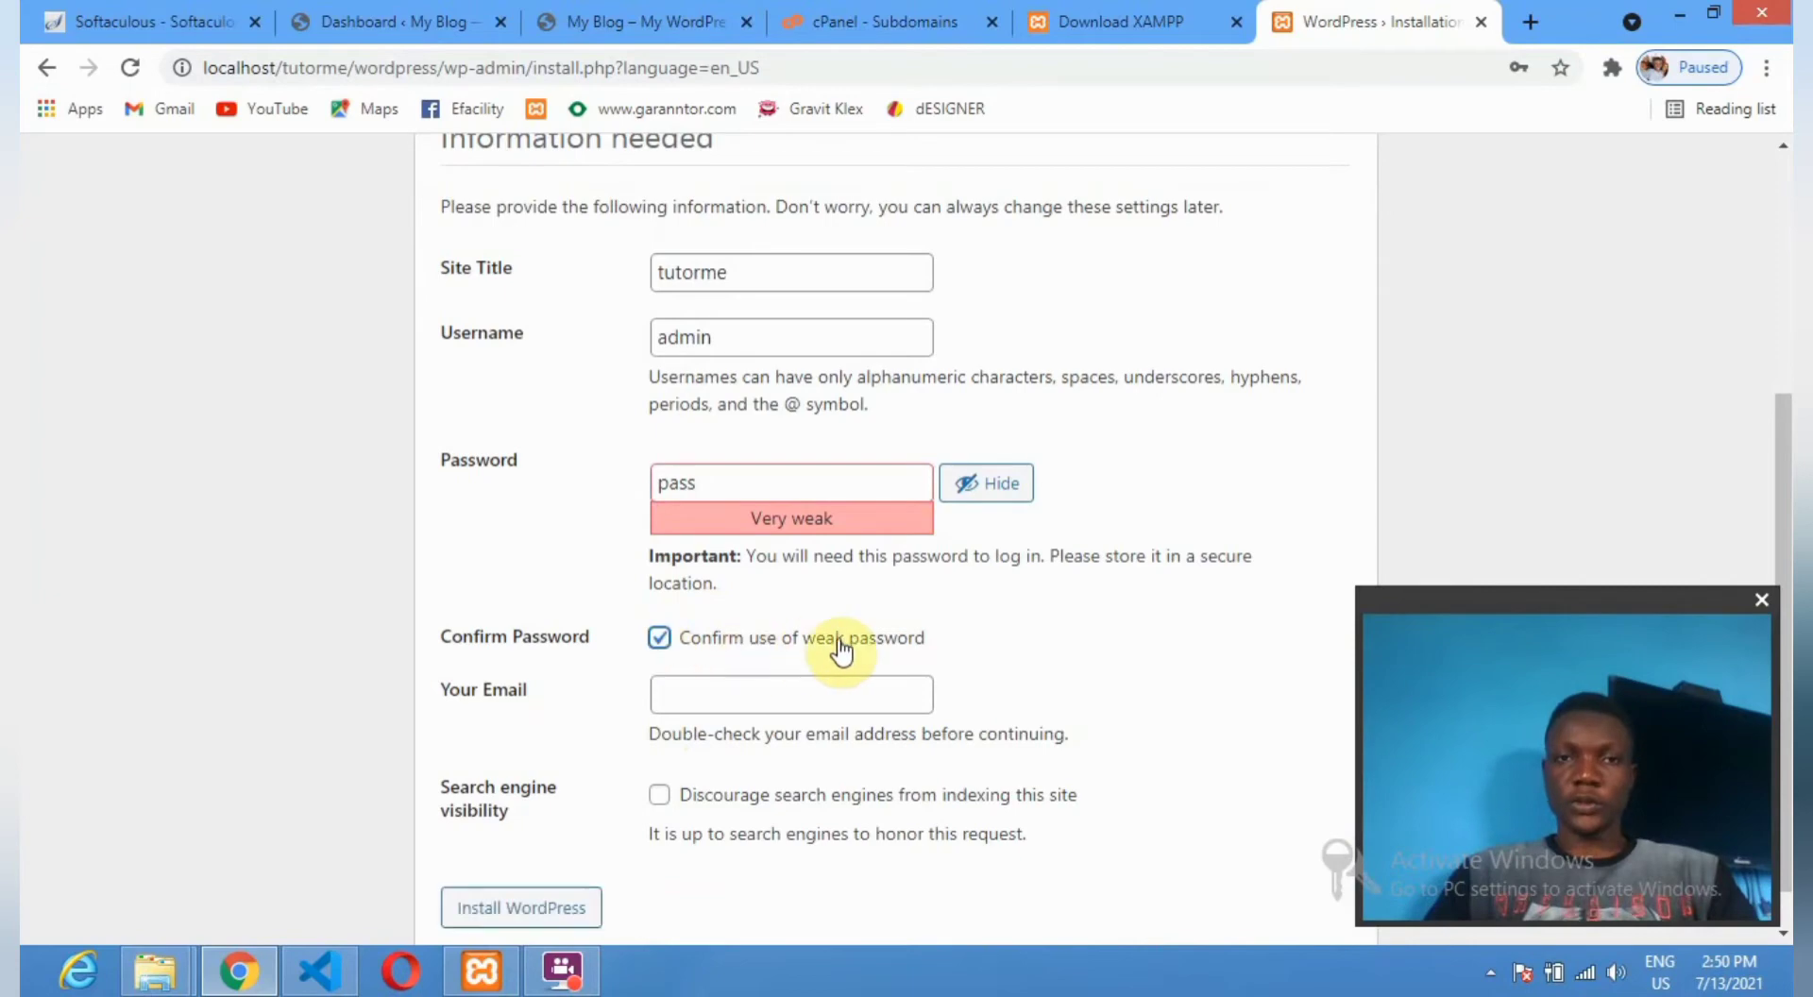
scroll(639, 696, down, 1)
scroll(567, 793, up, 2)
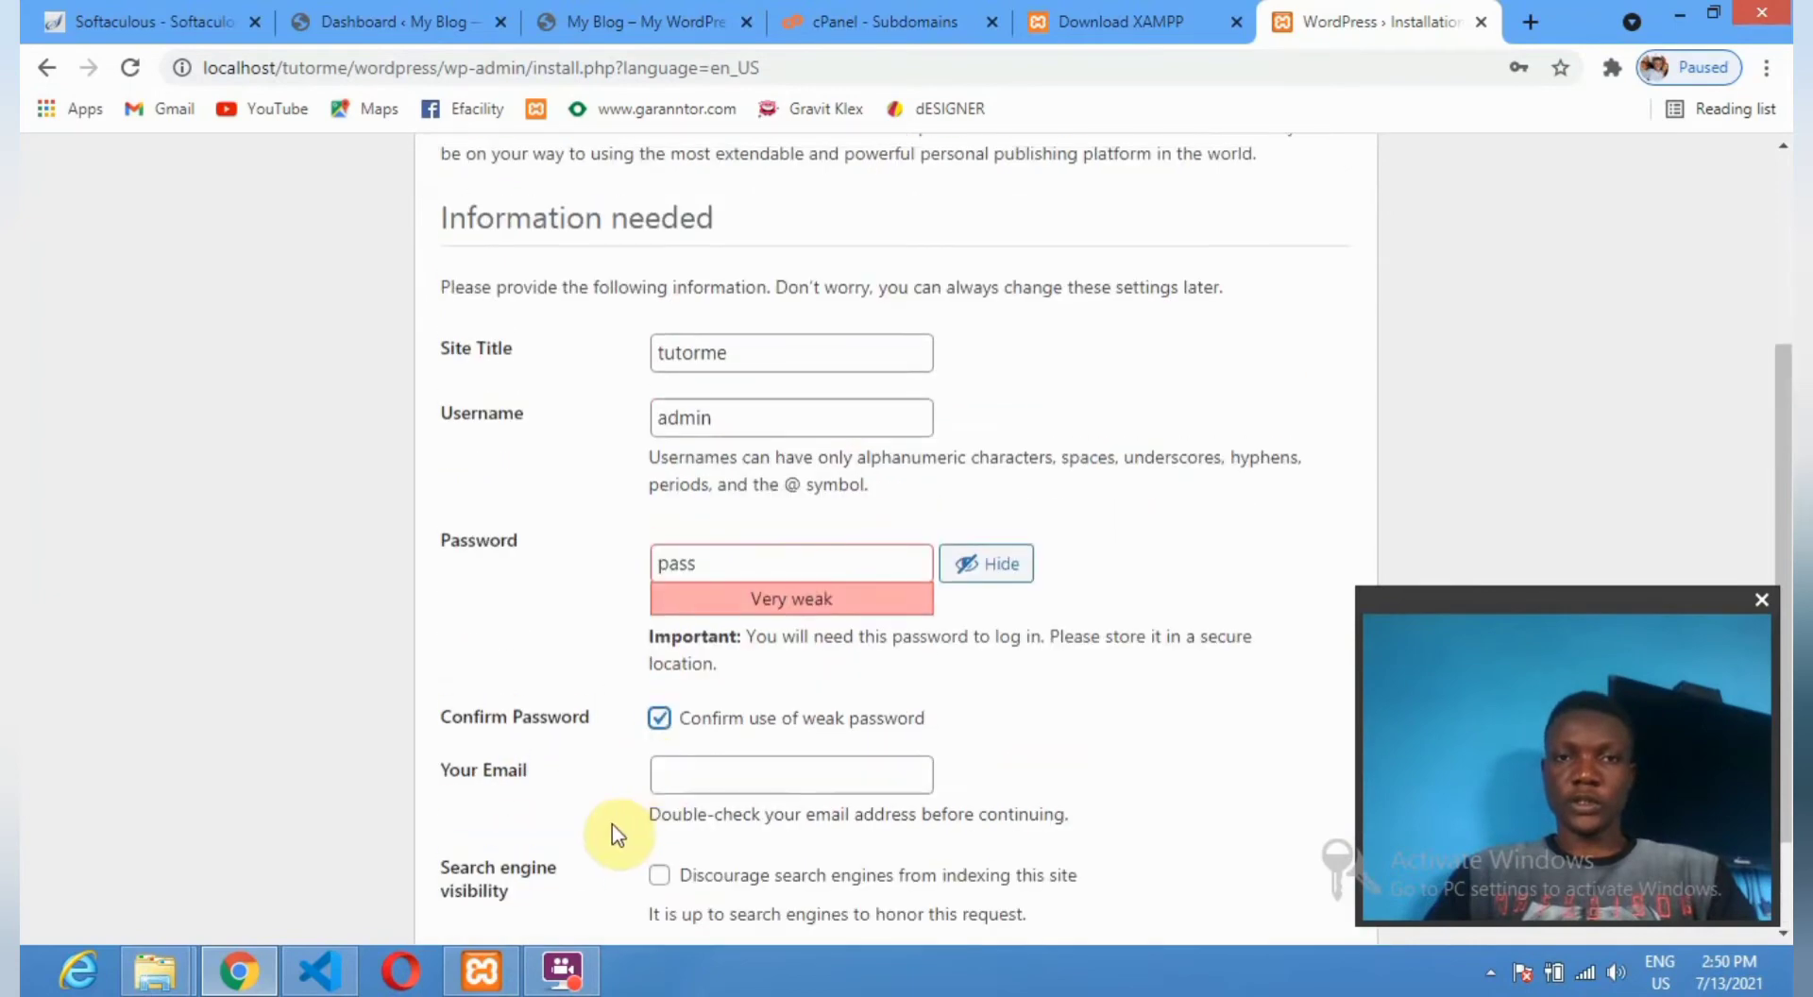
scroll(615, 831, down, 2)
click(515, 861)
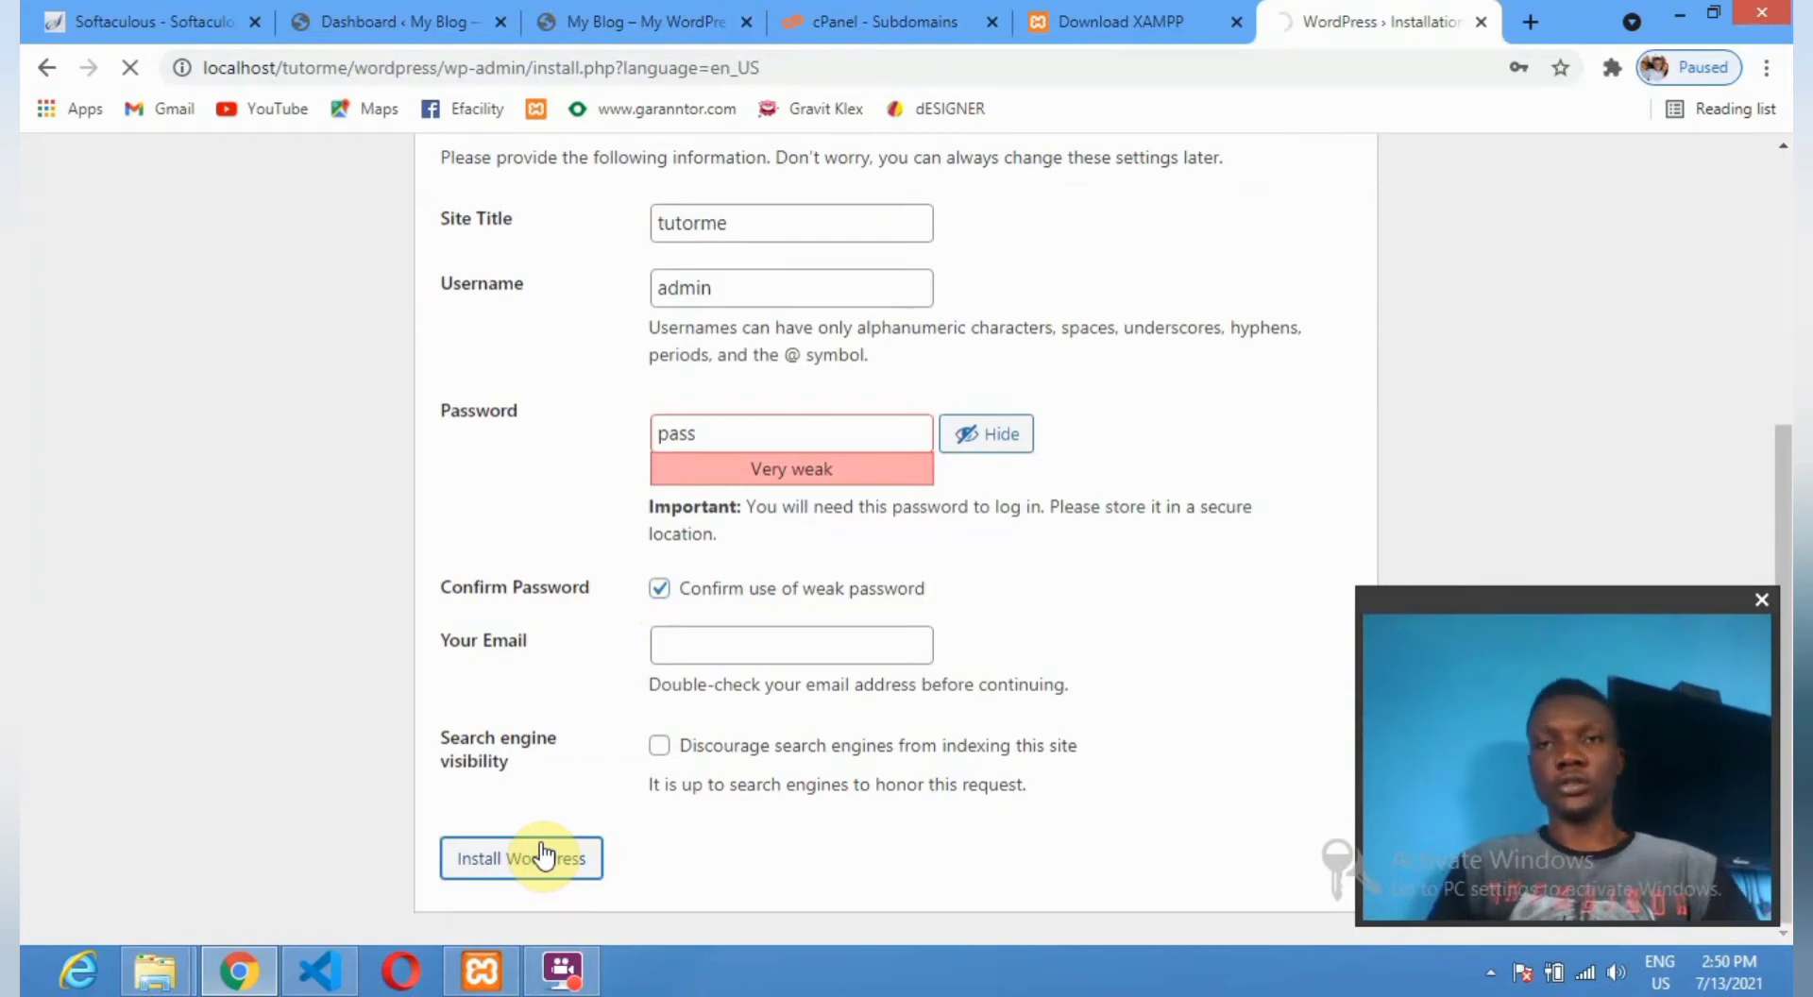
key(alt+shift)
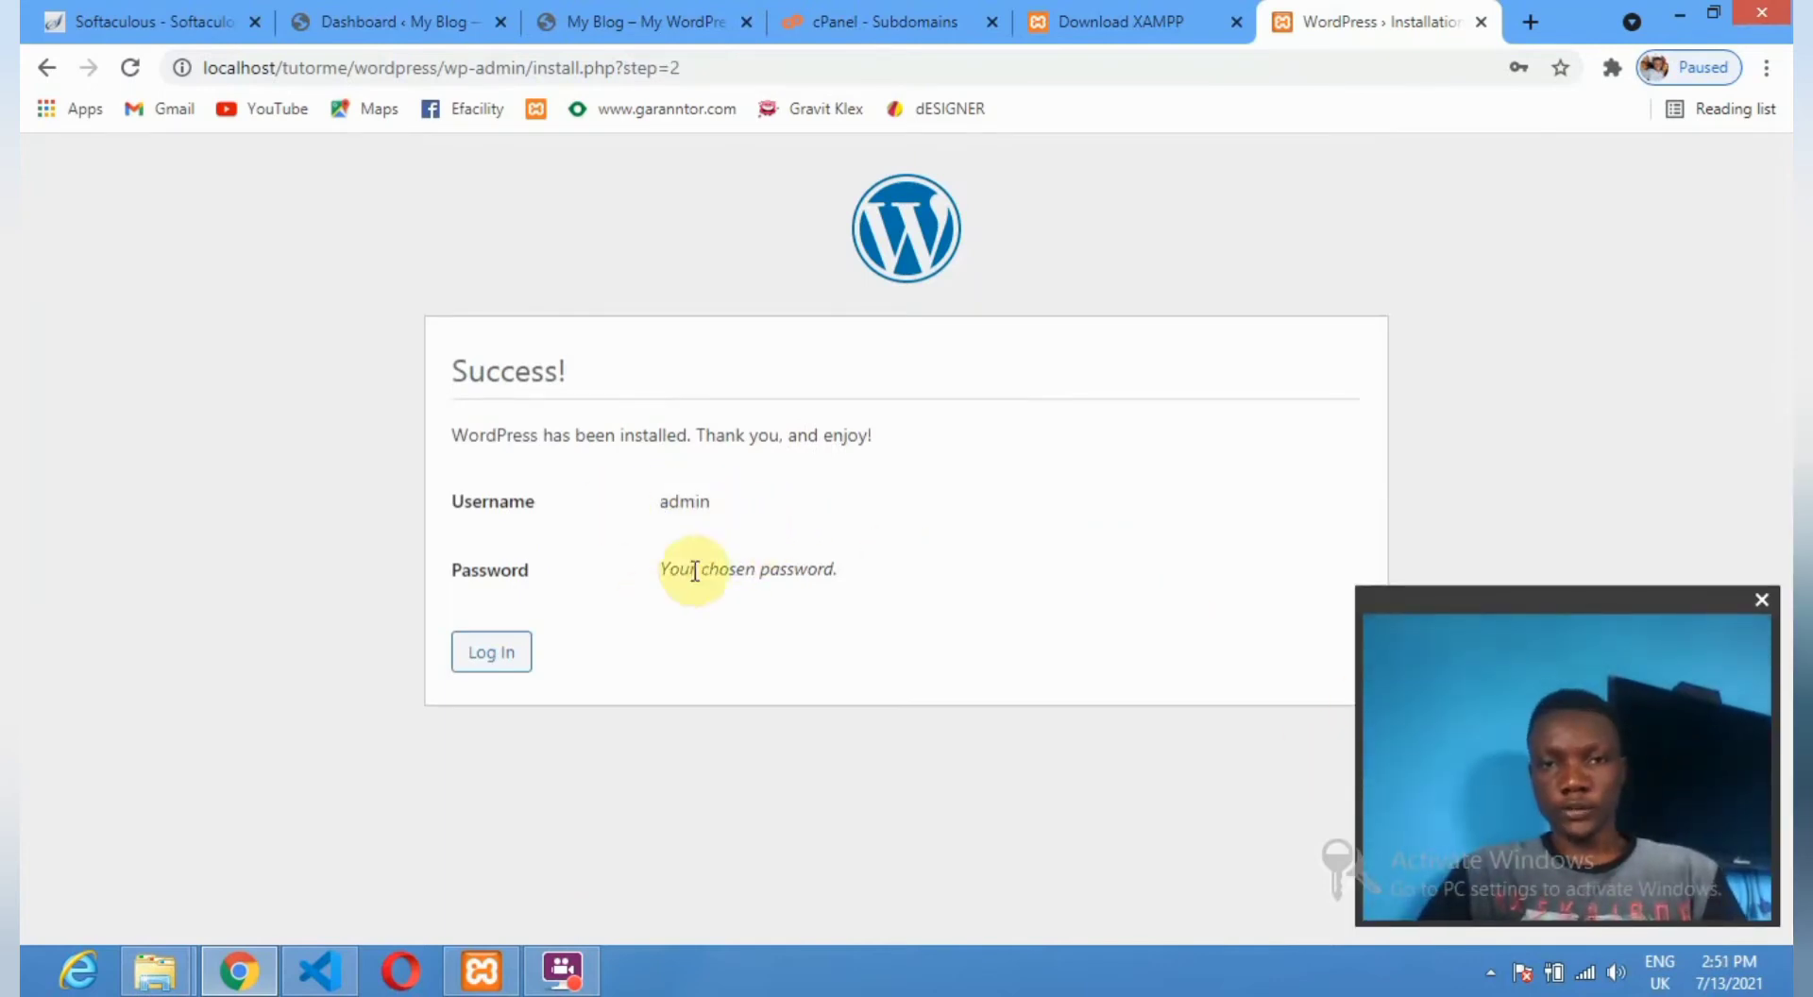
Go to the tutorme login page and sign in as admin with the site password.
click(487, 660)
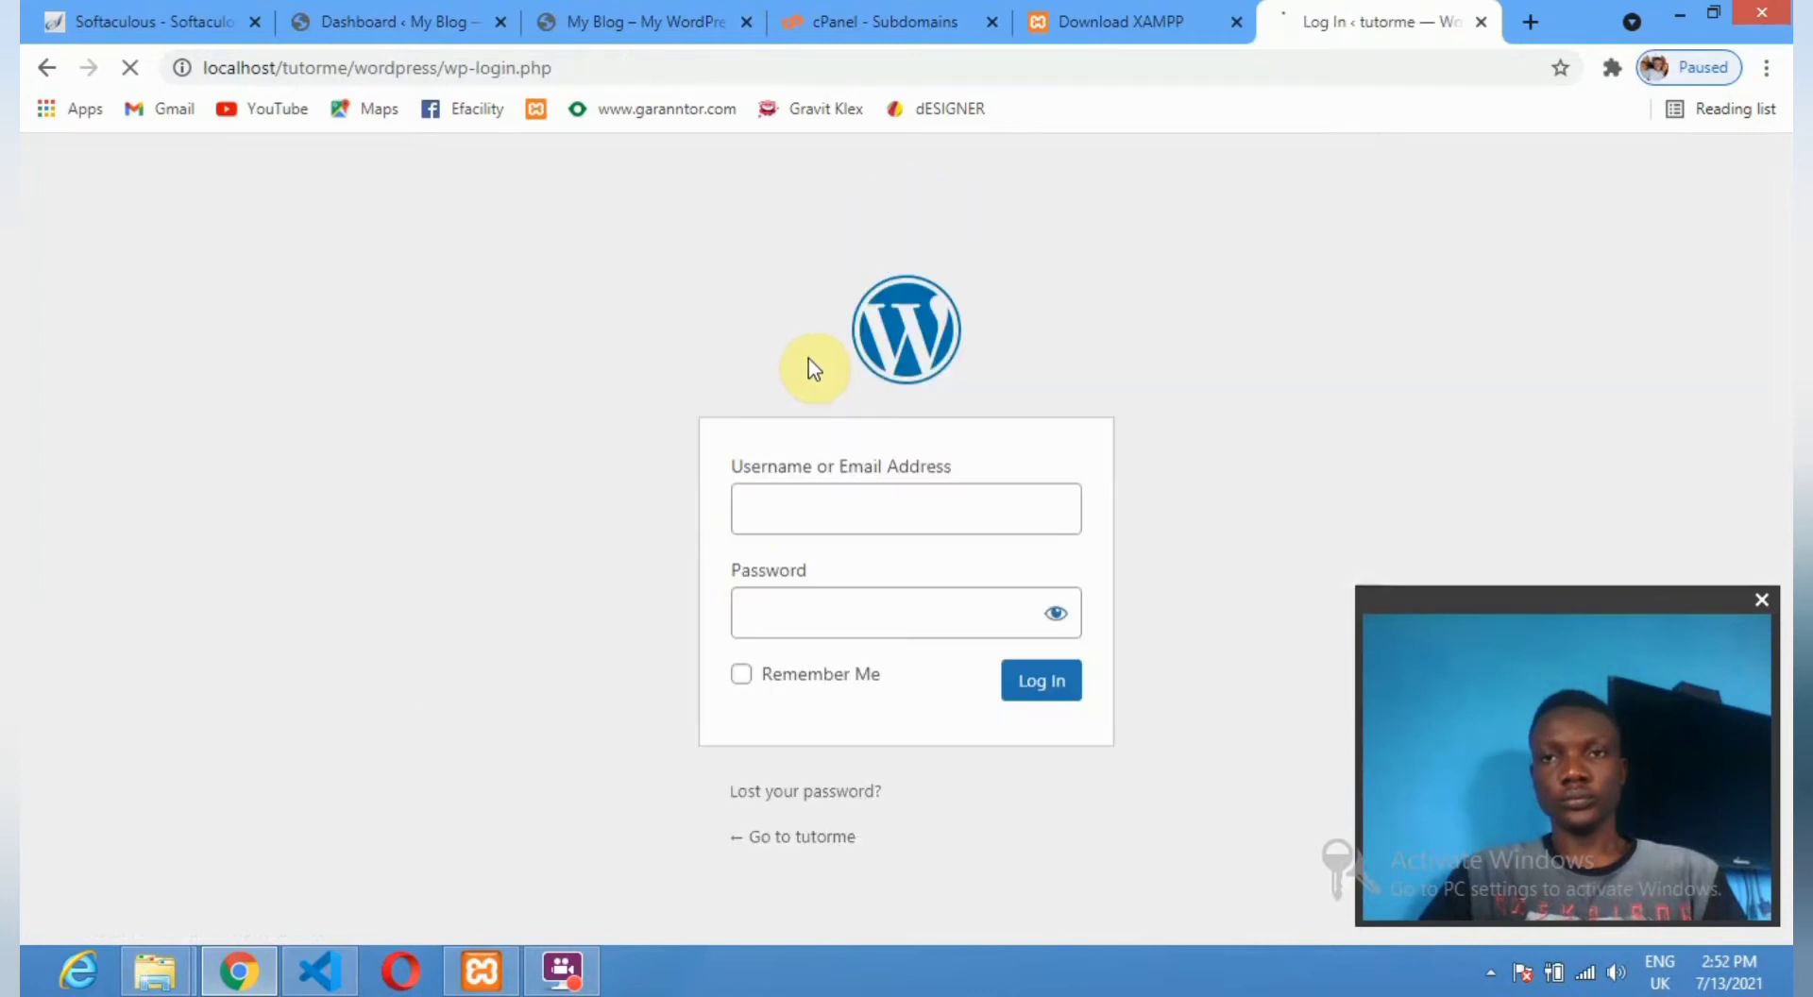
click(730, 520)
text(ad)
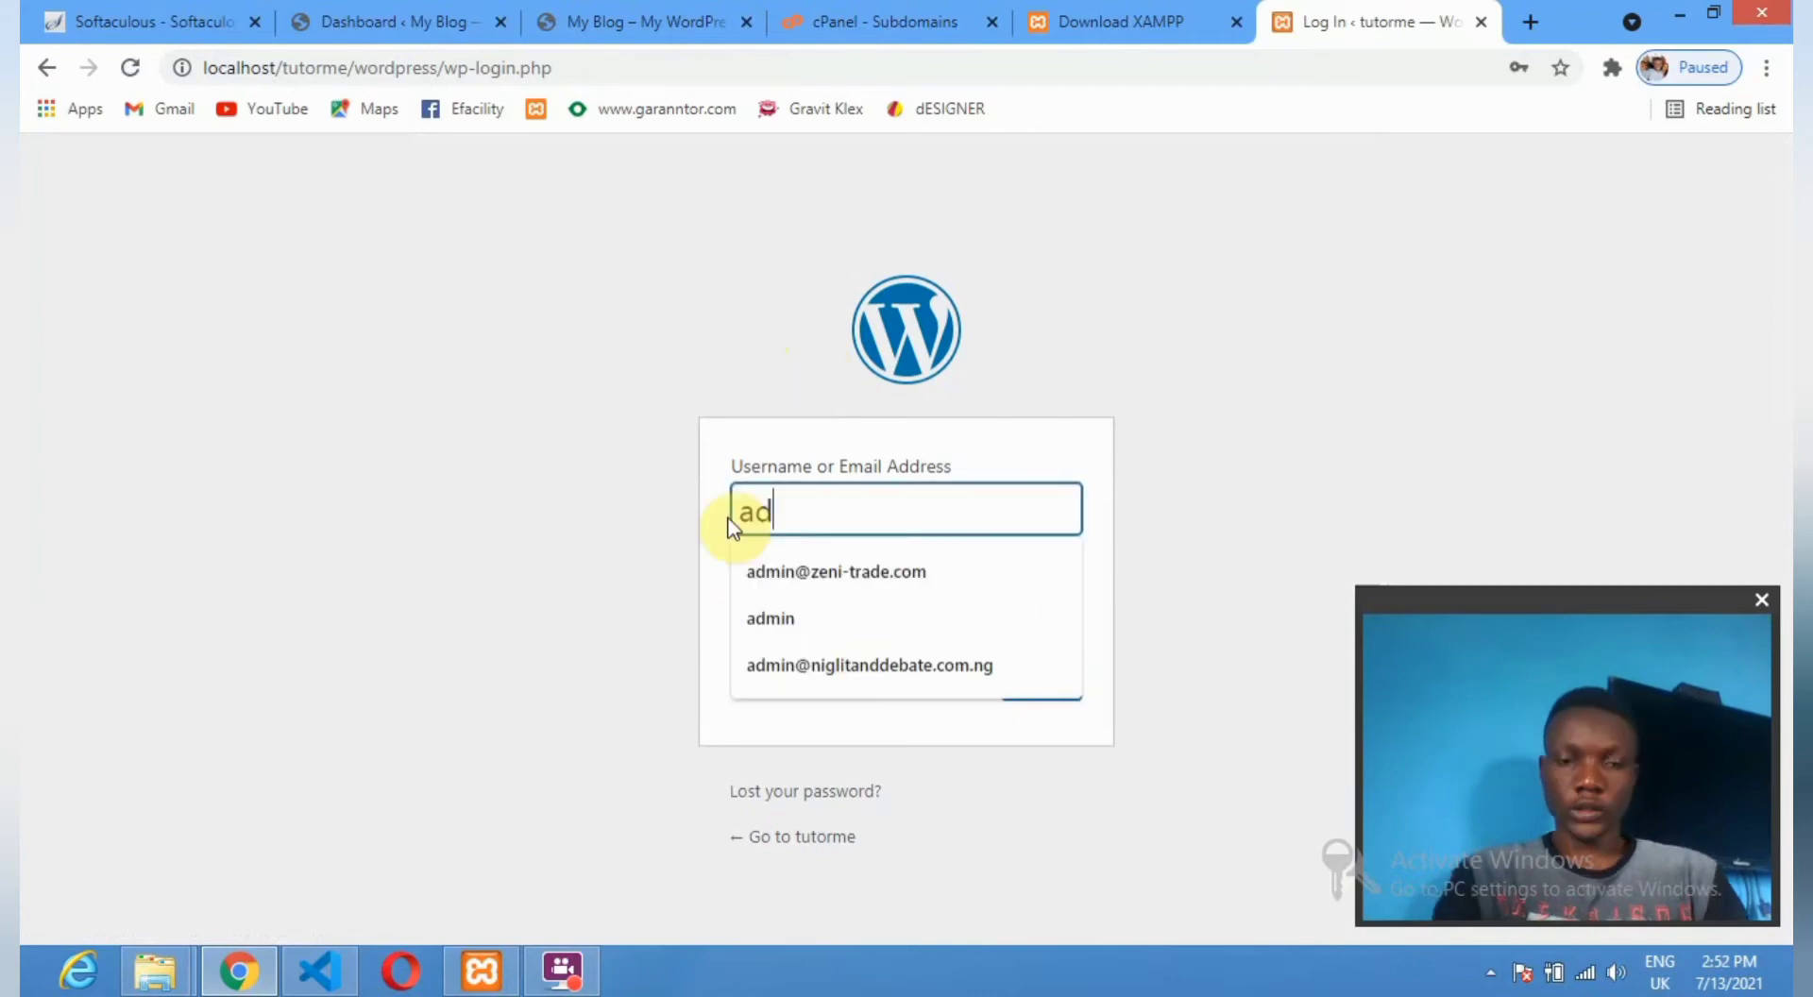
text(min)
click(814, 625)
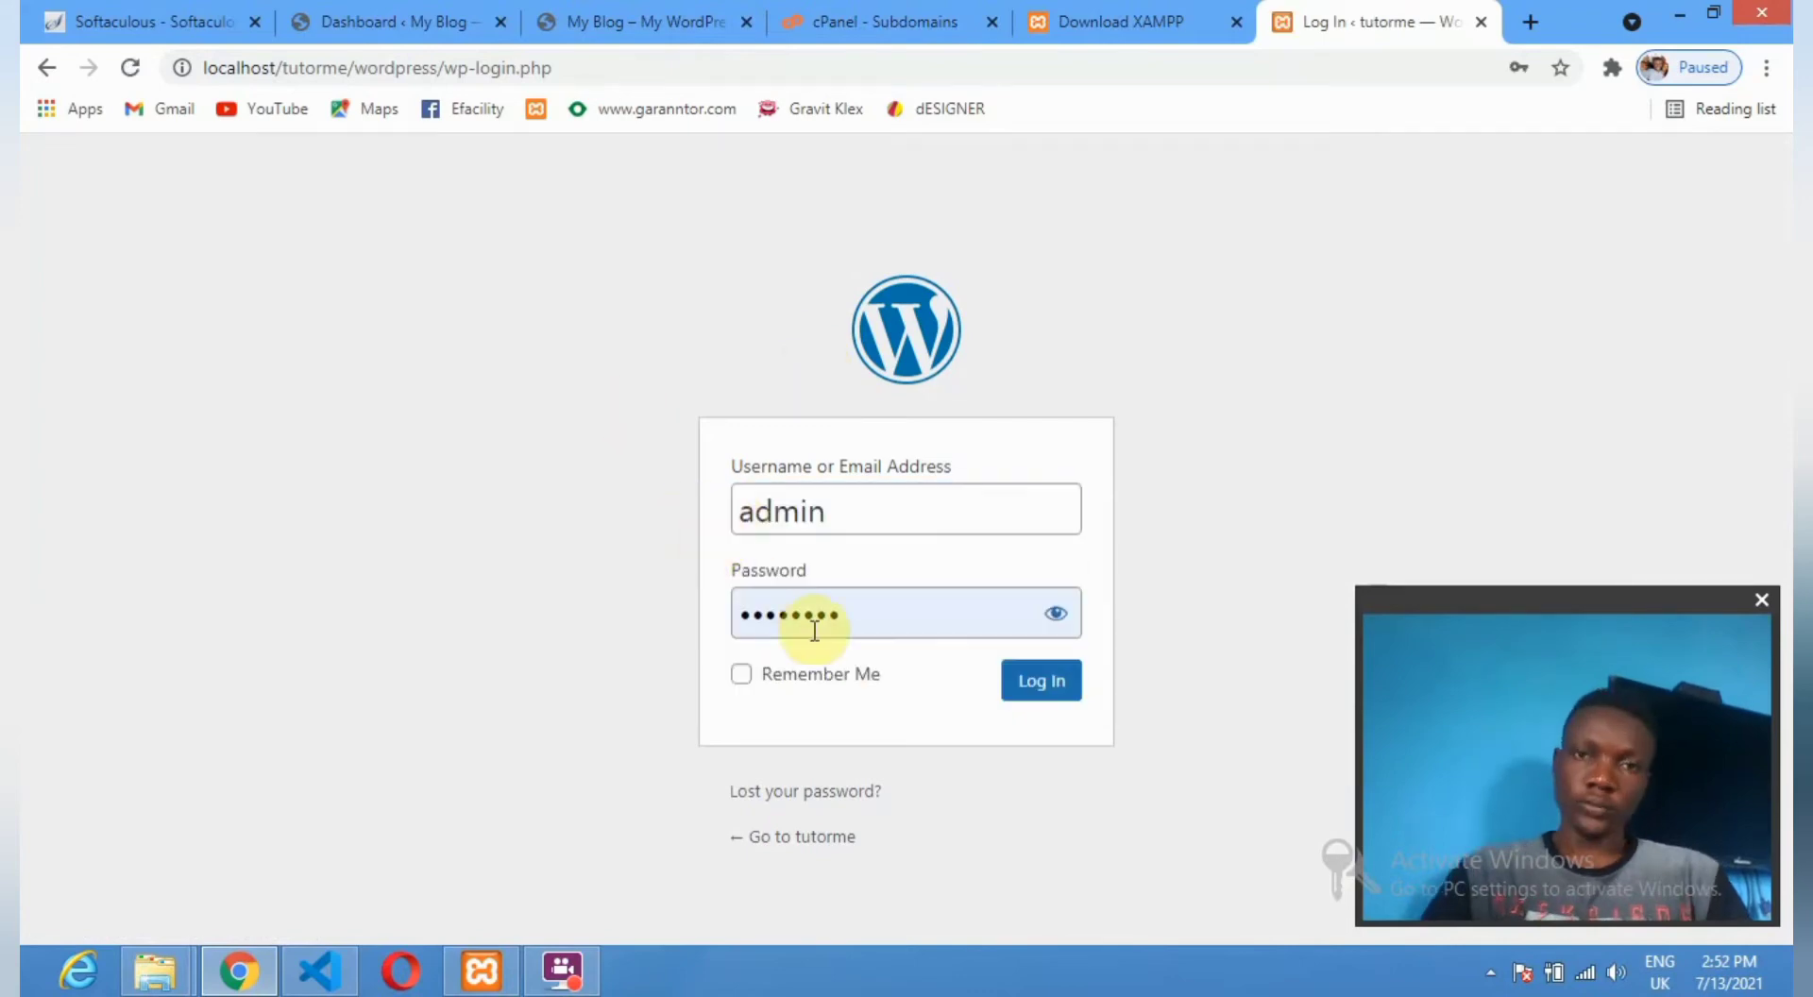
drag(776, 611, 699, 600)
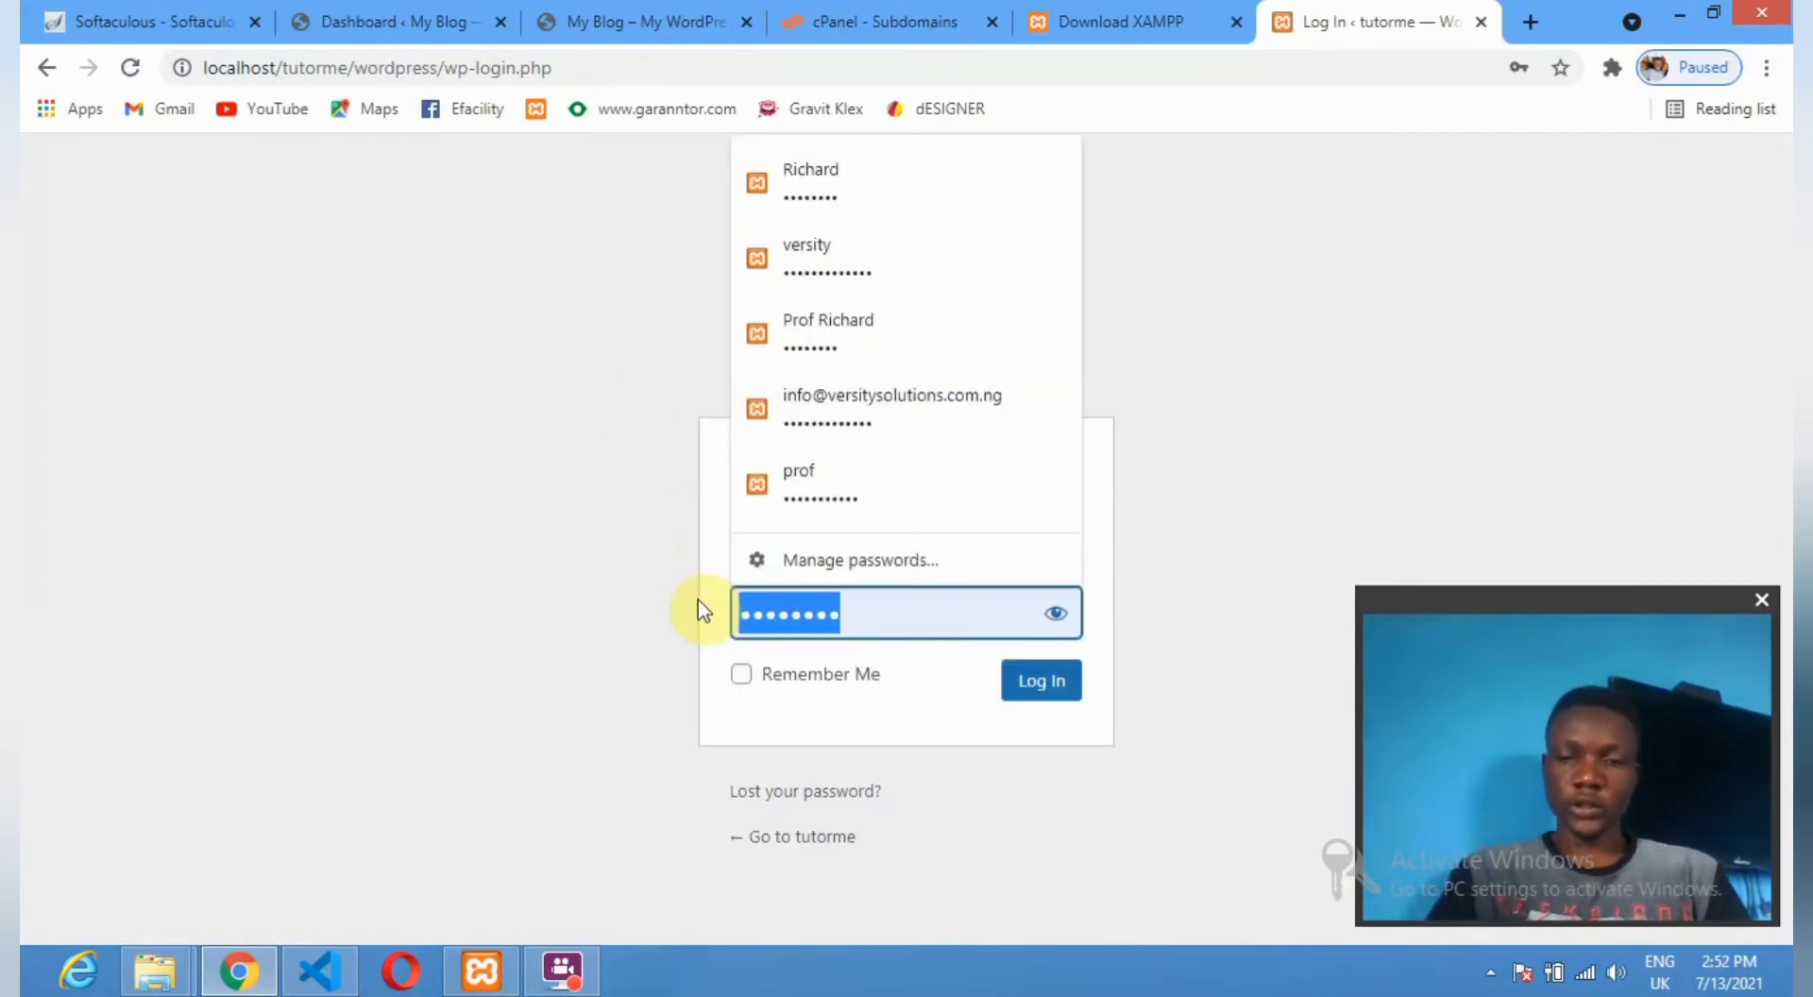
text(••••)
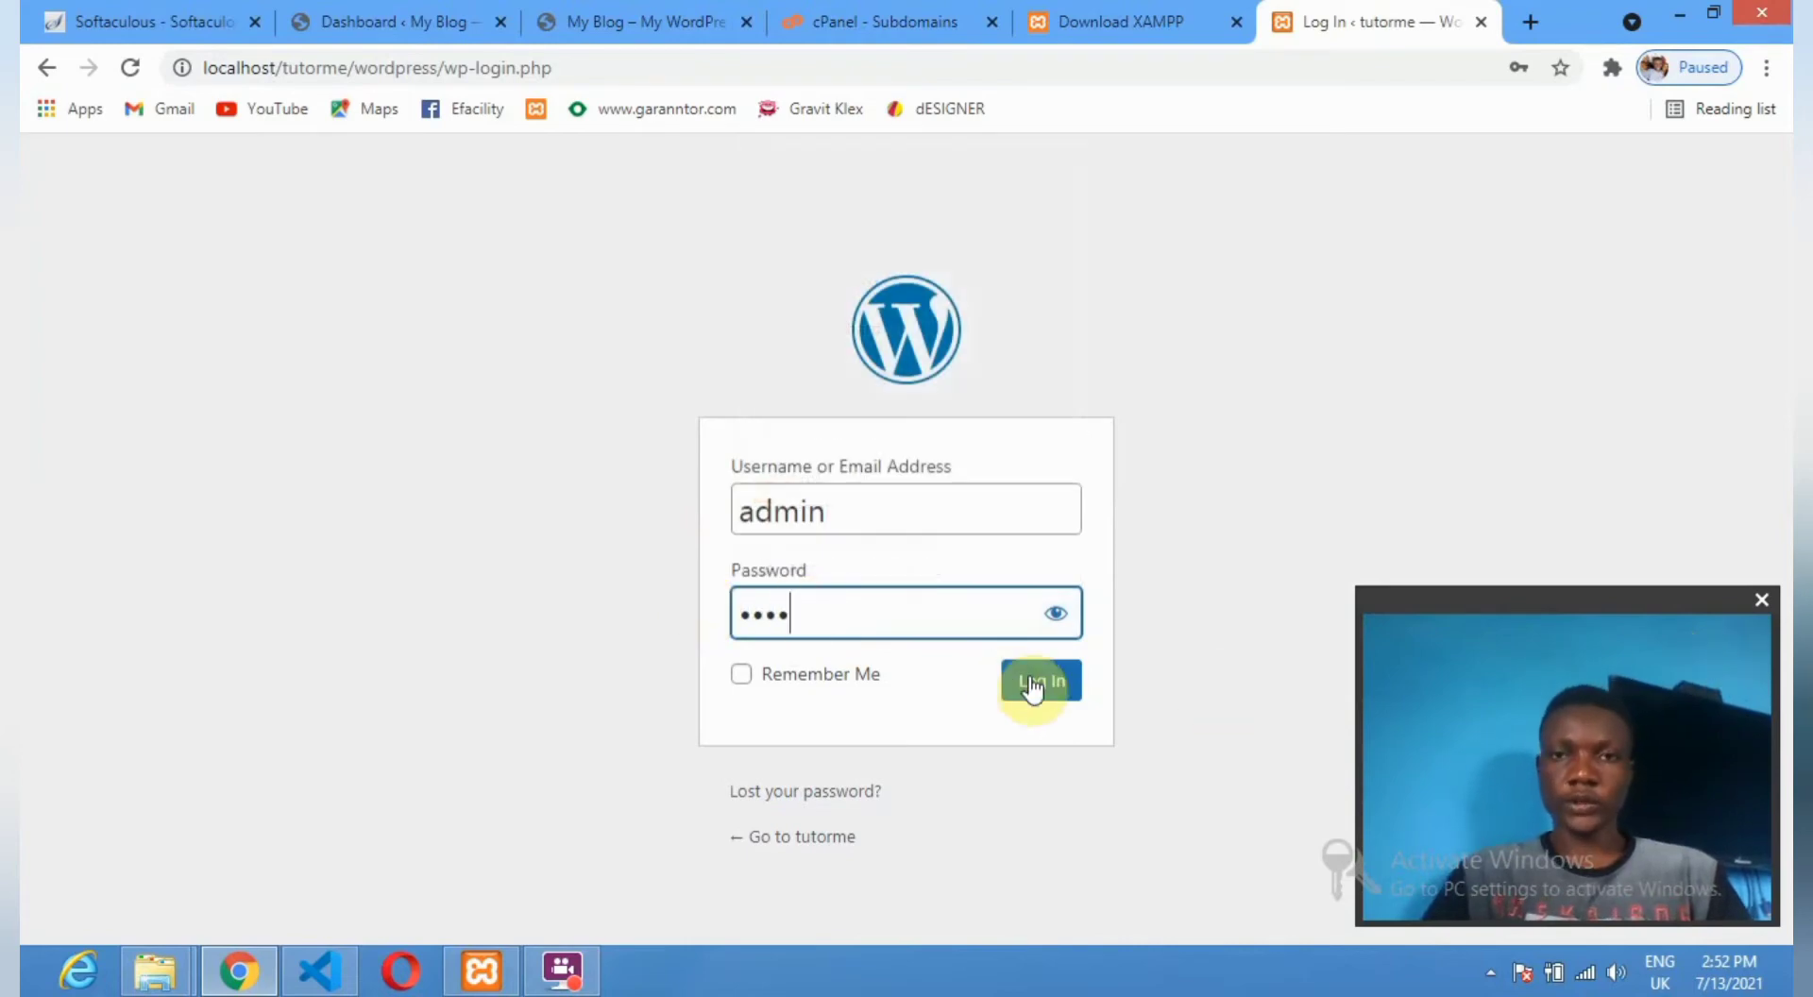
click(1049, 684)
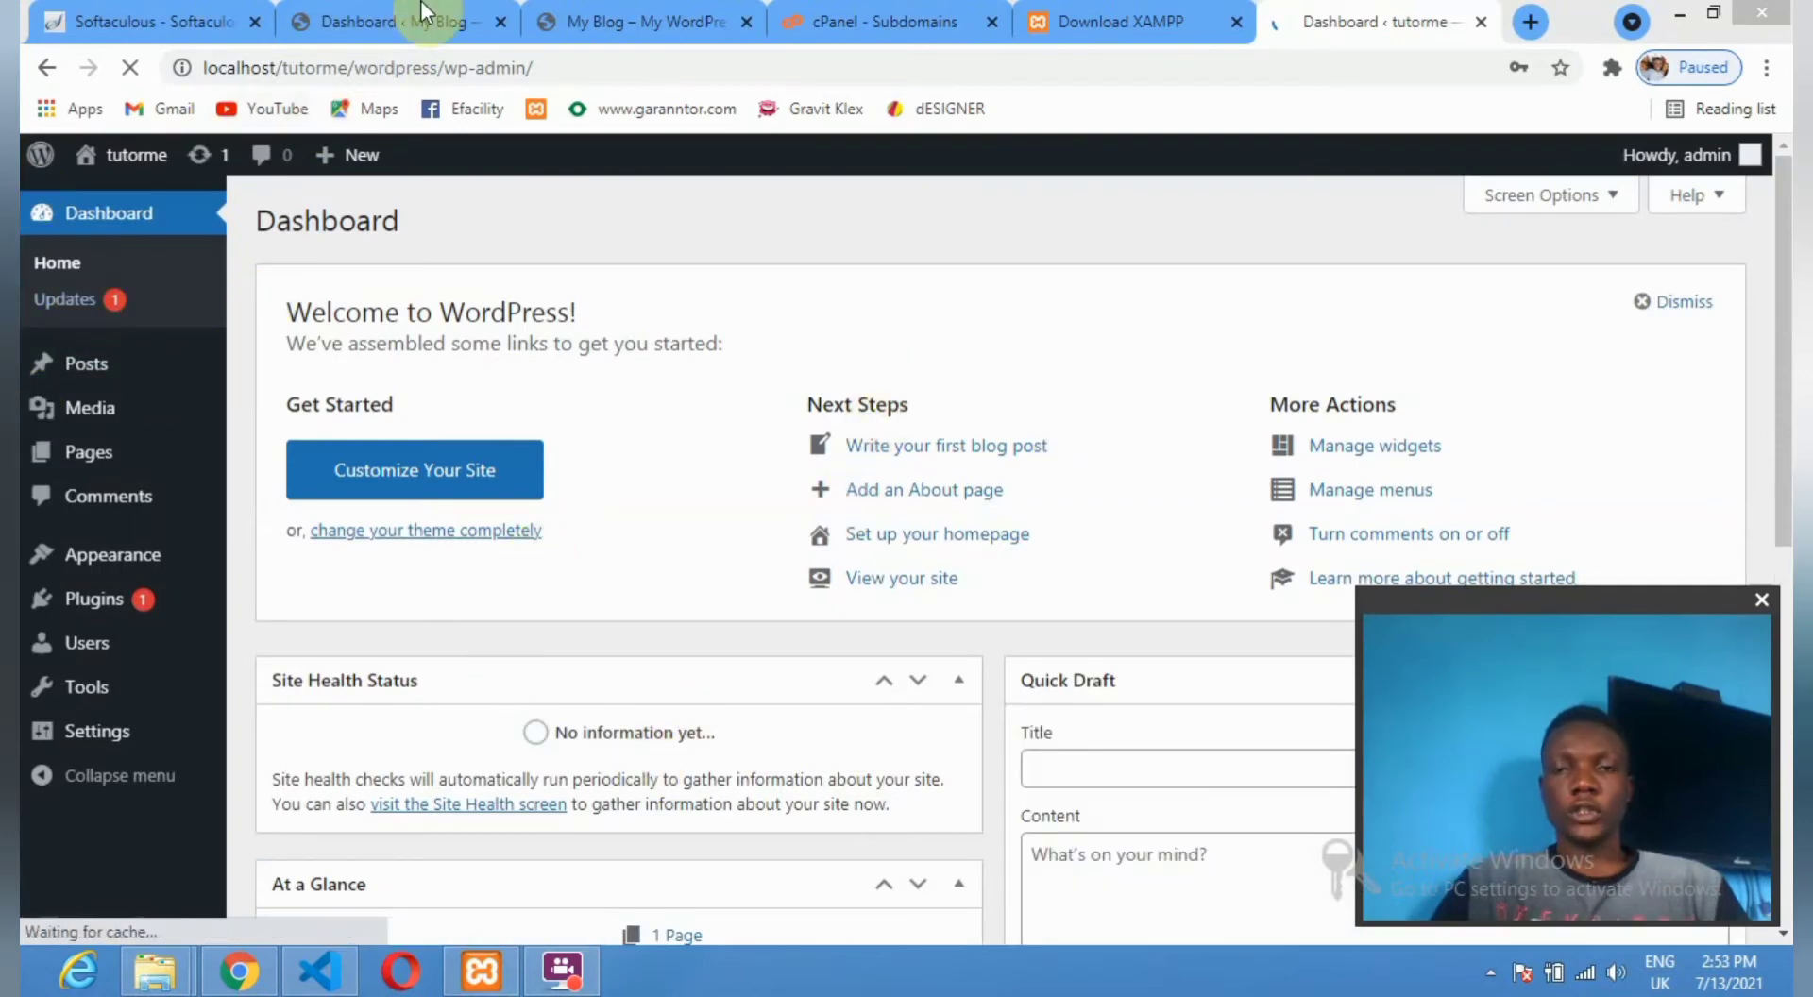
Compare the live My Blog and local tutorme dashboards, then return to the blog's admin.
click(359, 20)
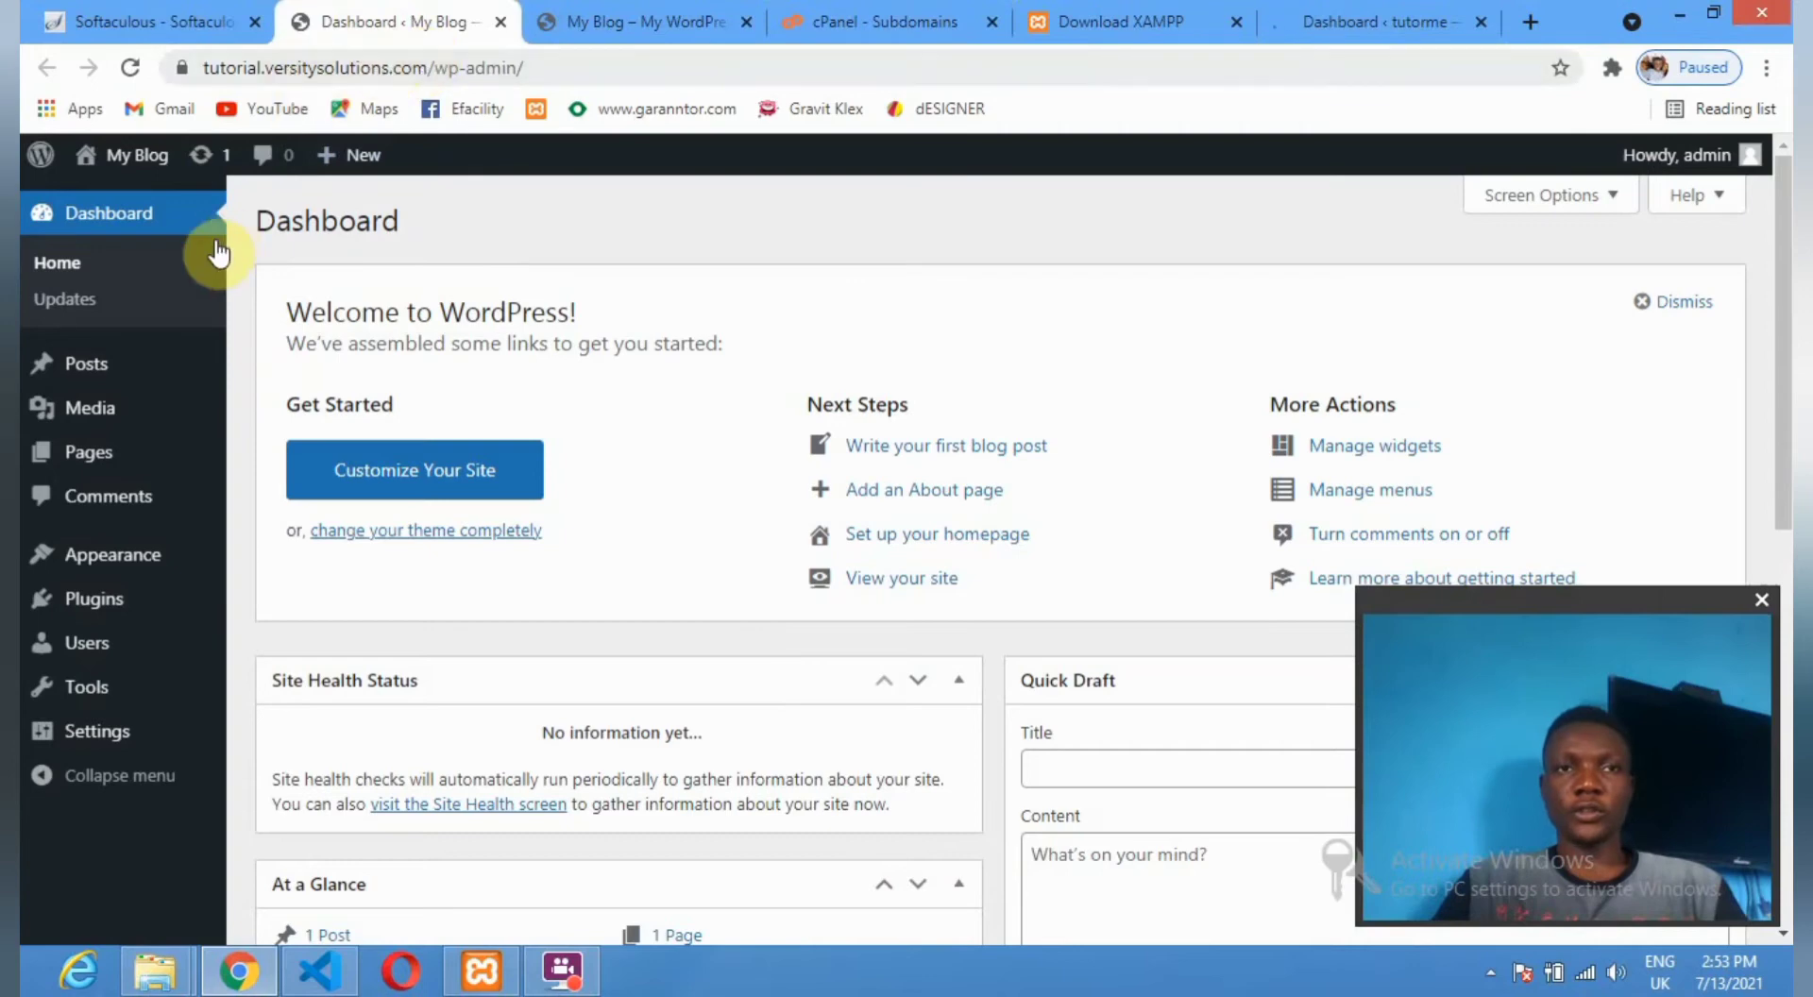
click(1350, 20)
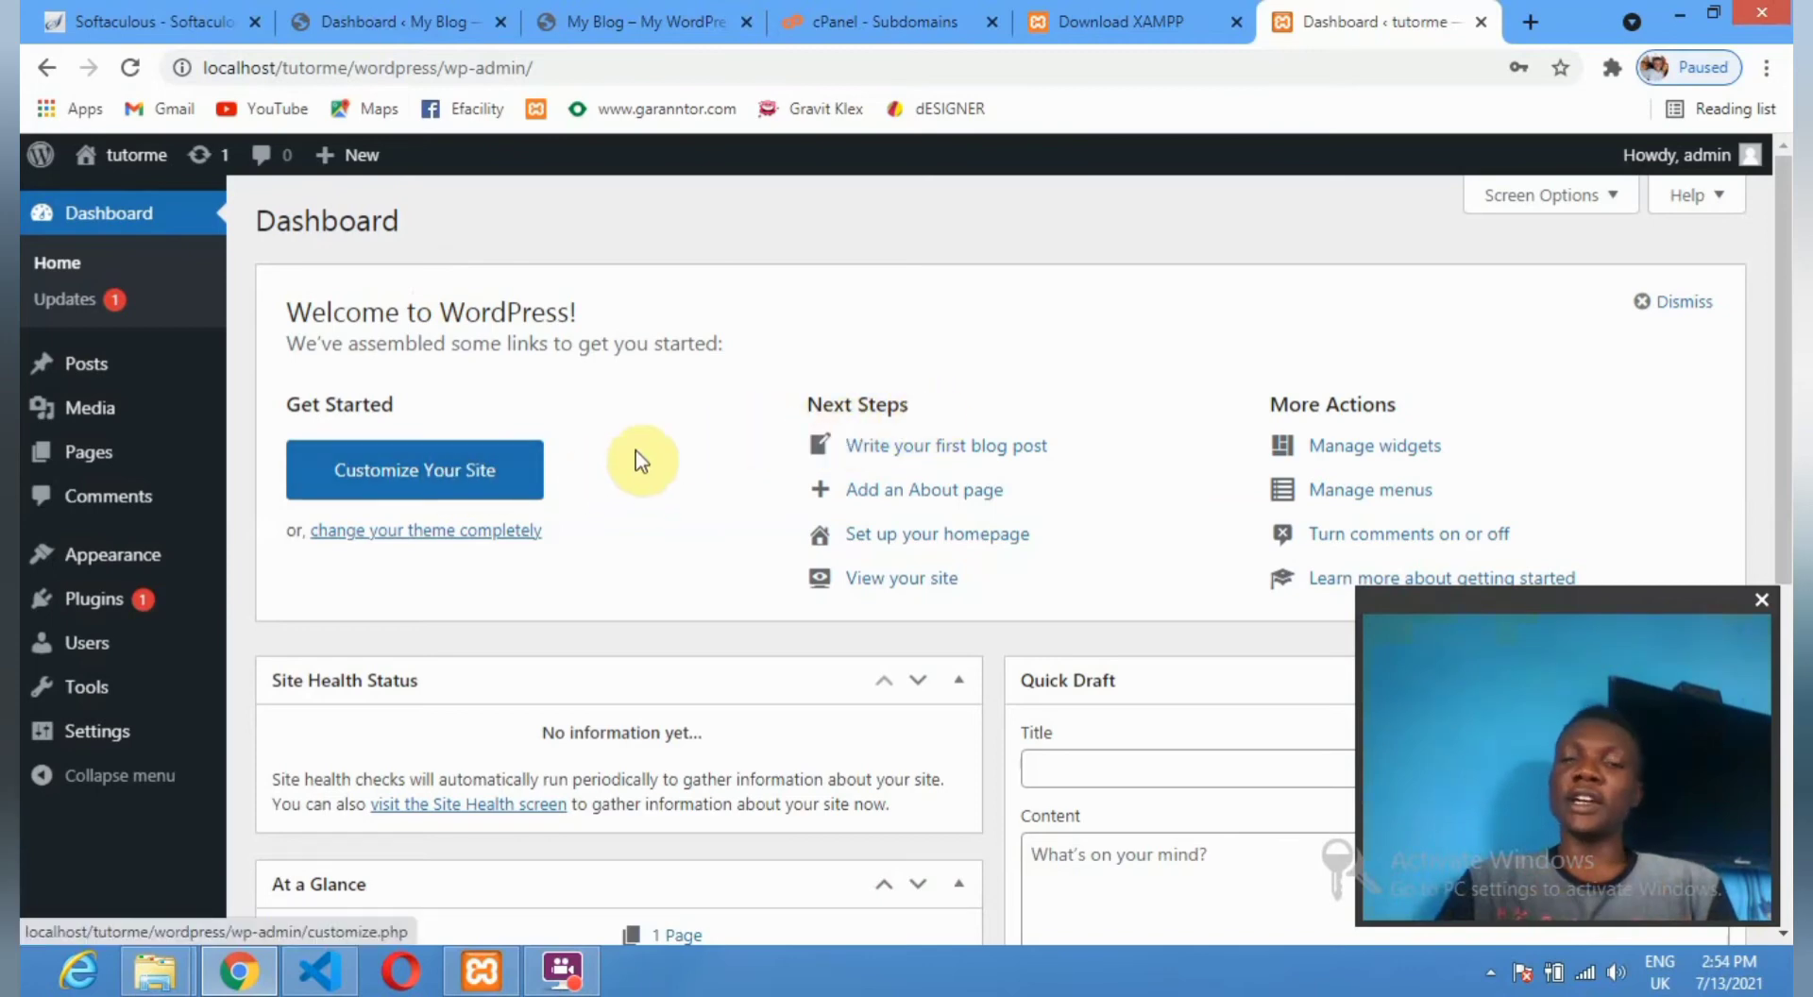
mouse_move(21, 987)
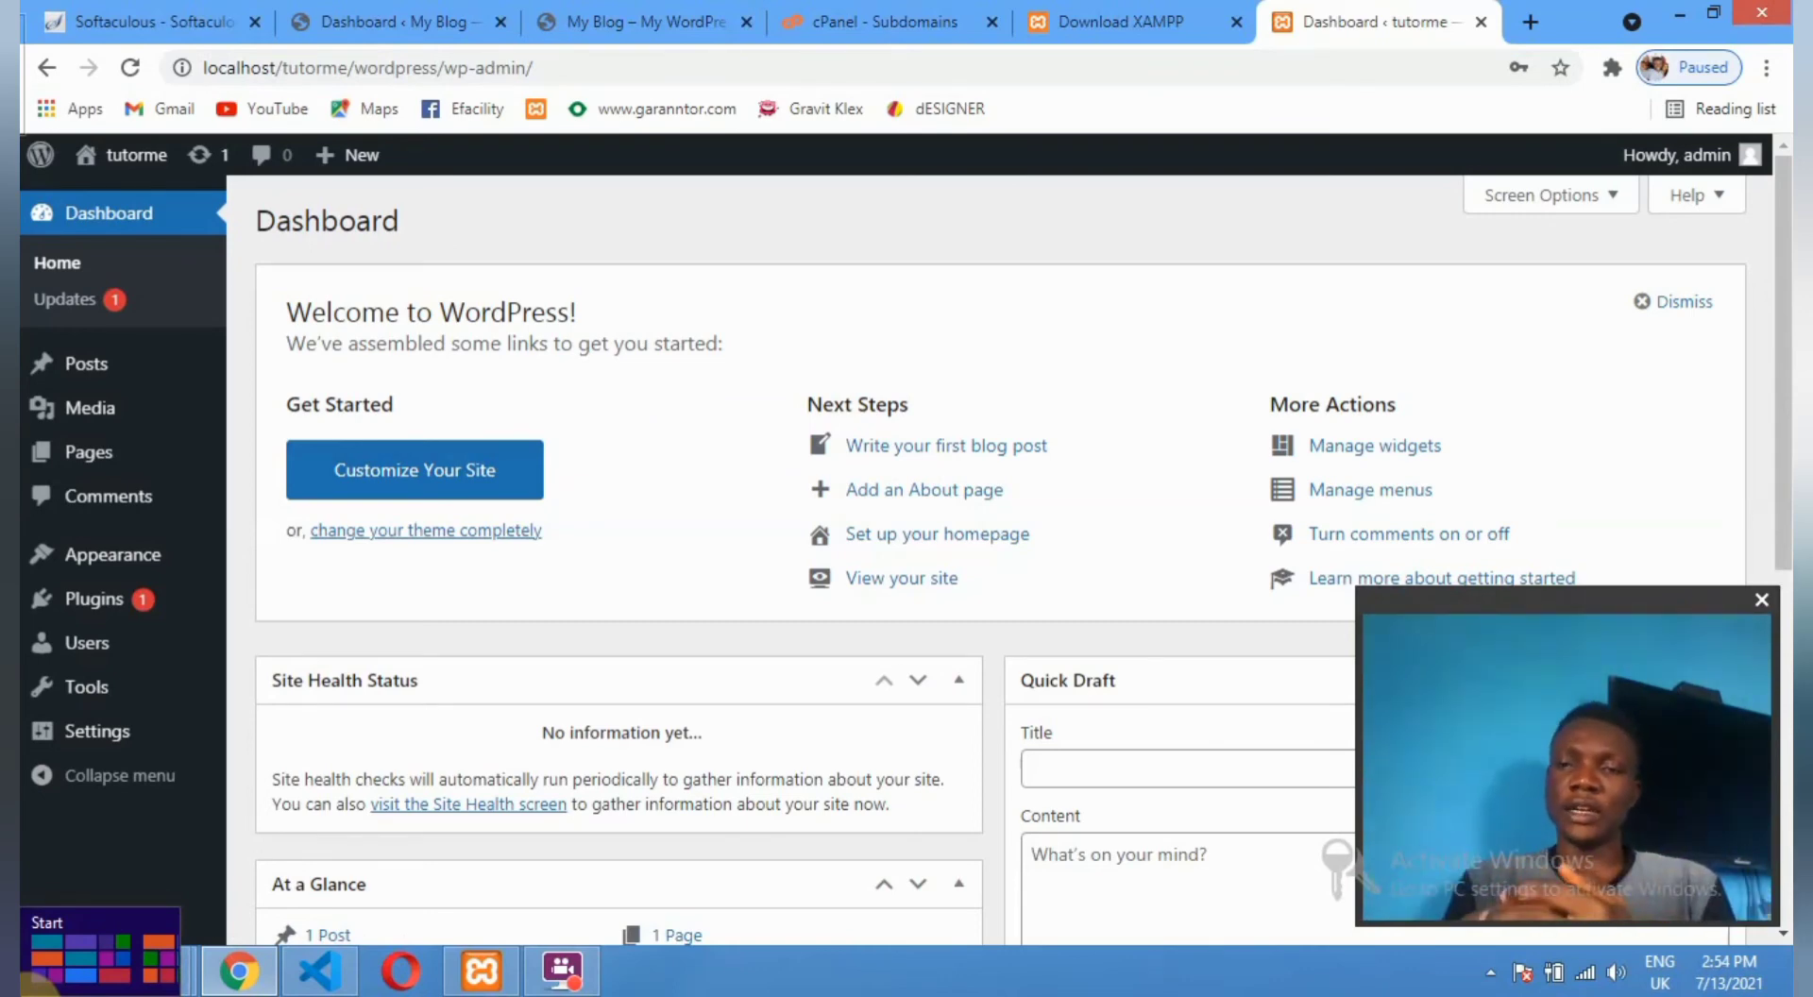
click(153, 21)
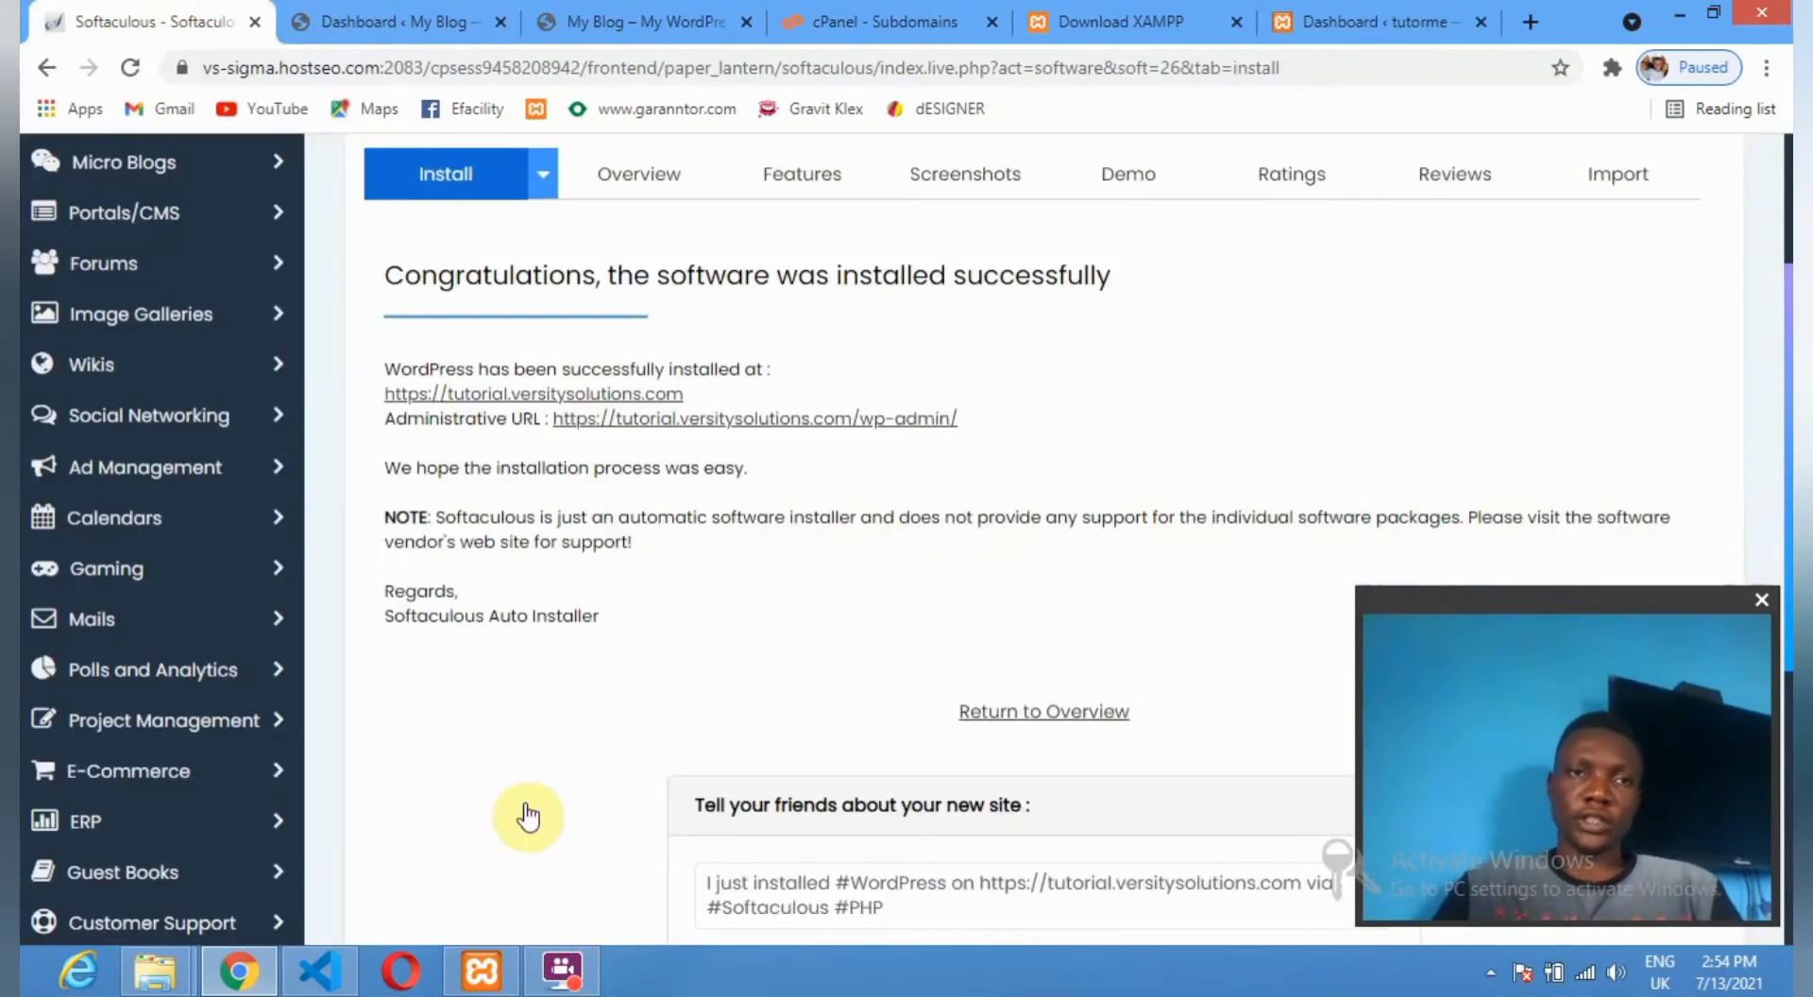
click(395, 21)
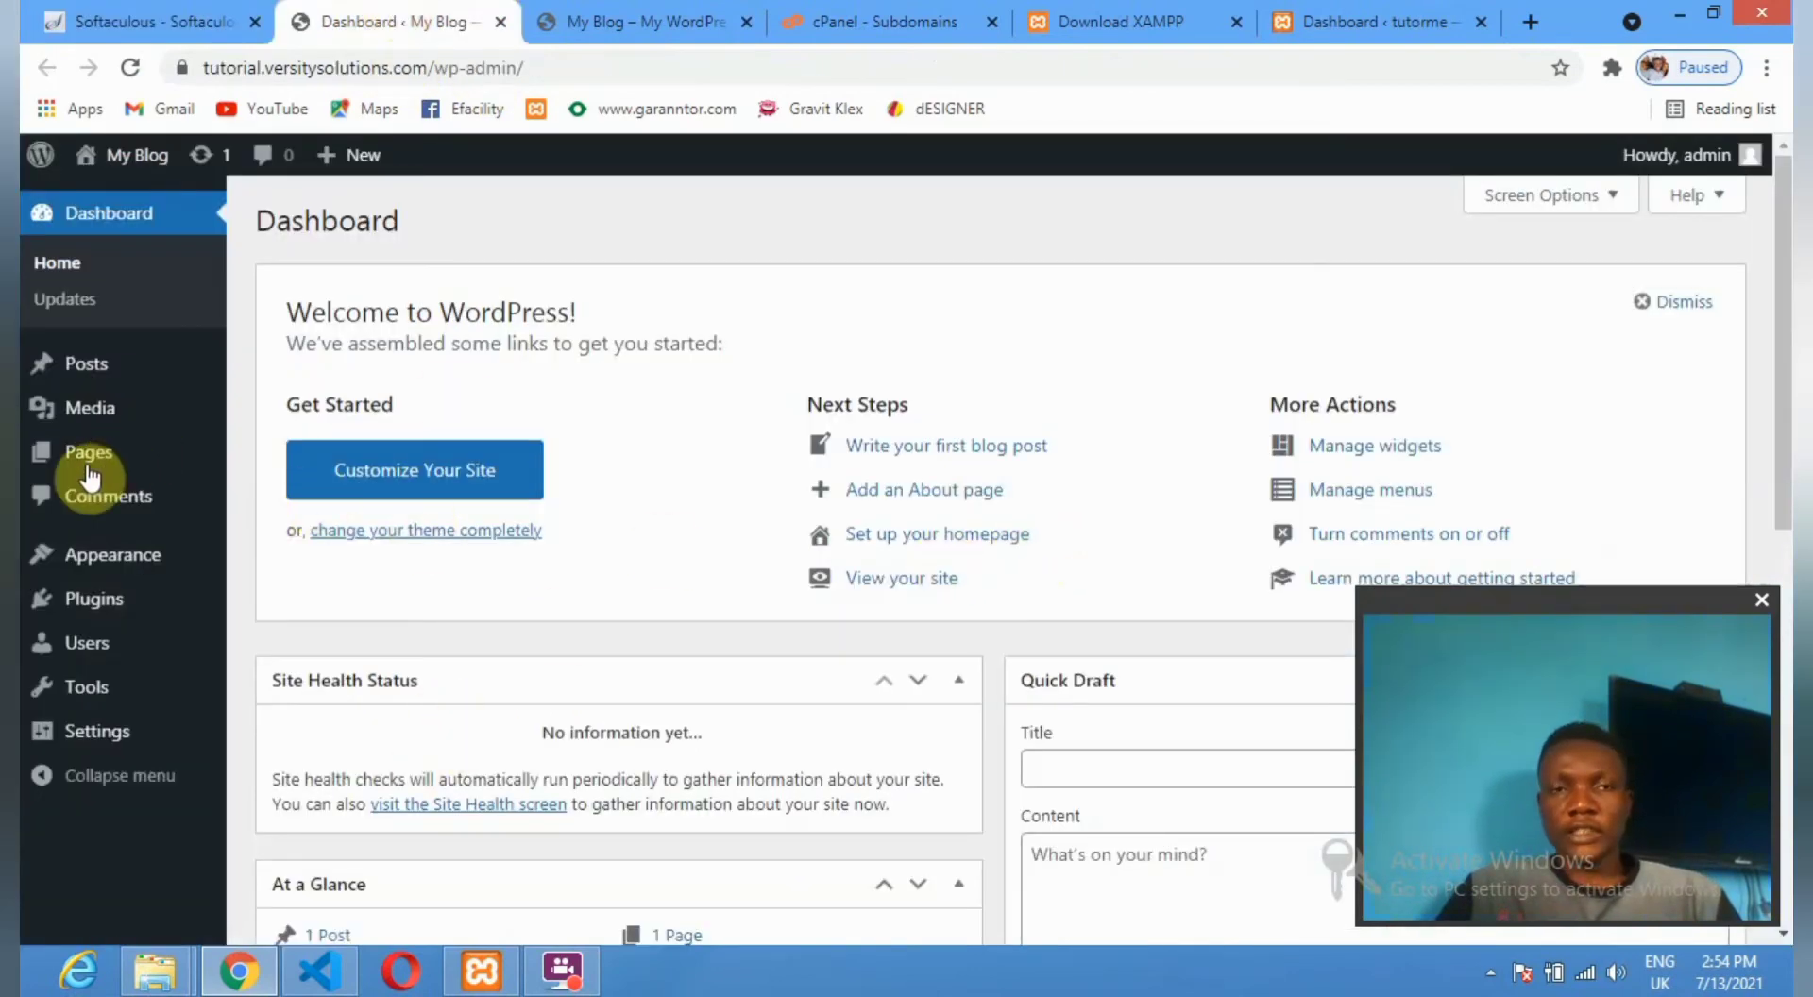
Open Appearance > Themes to see the installed themes with Twenty Twenty-One active.
mouse_move(147, 447)
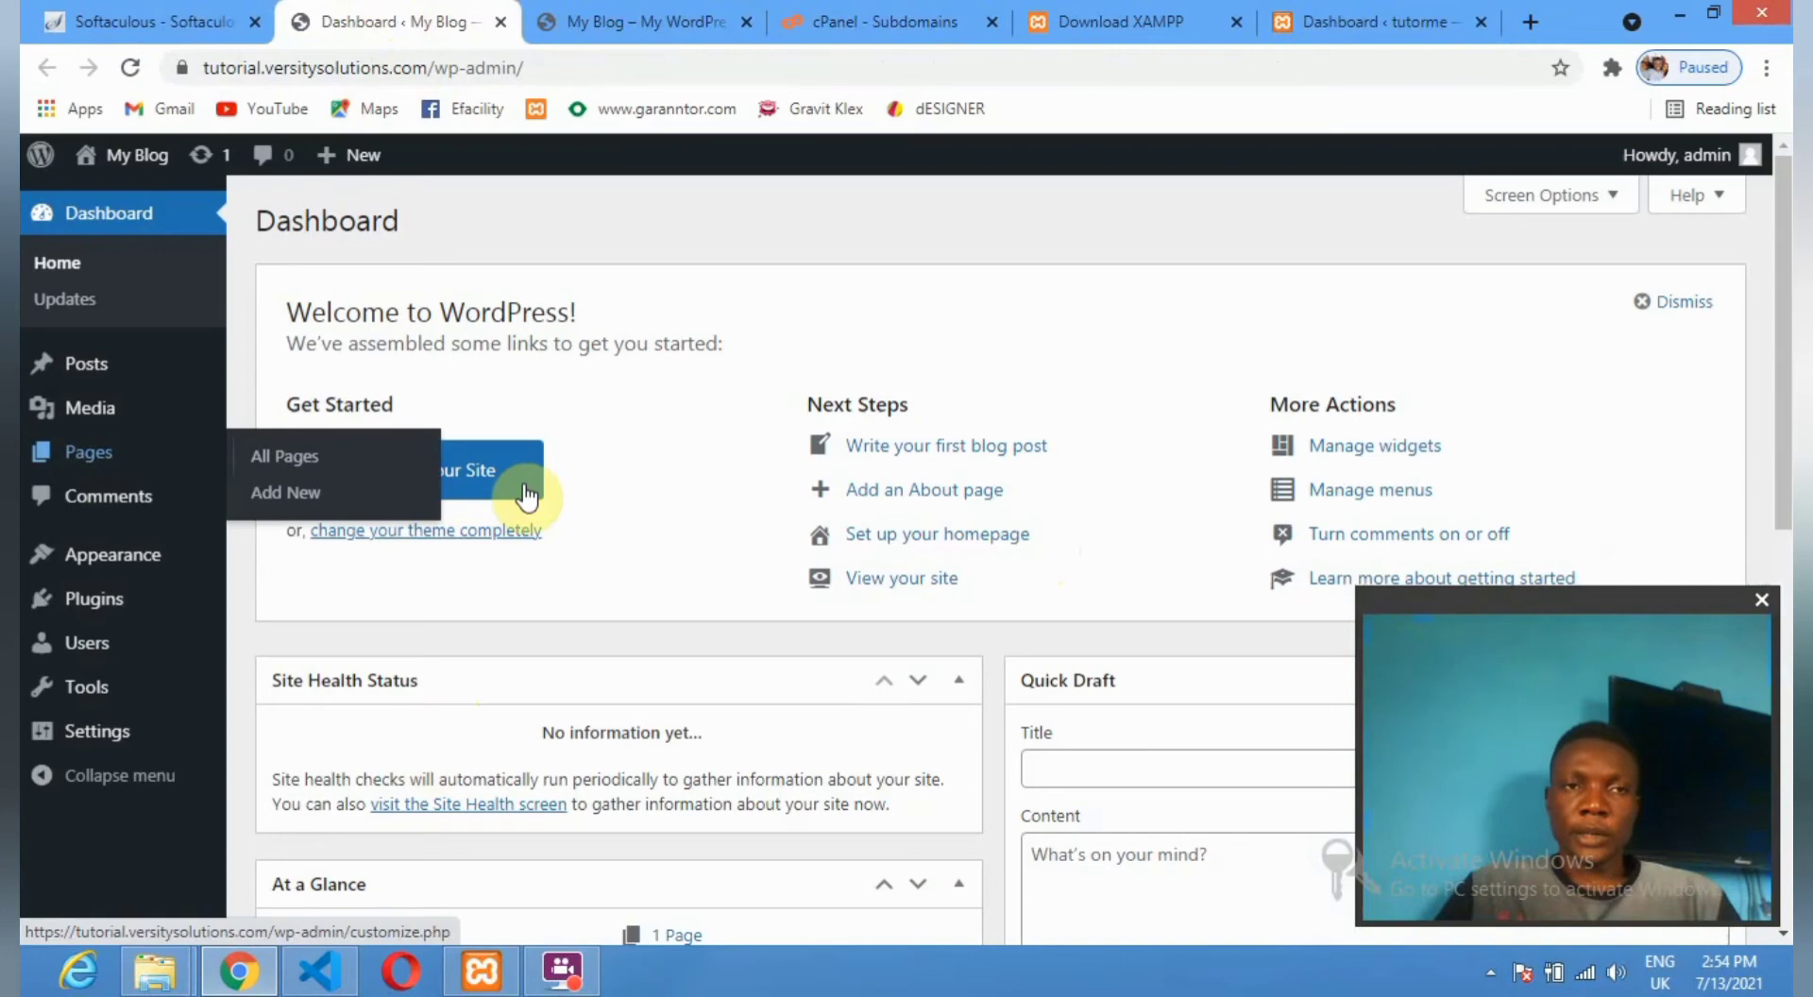
mouse_move(101, 591)
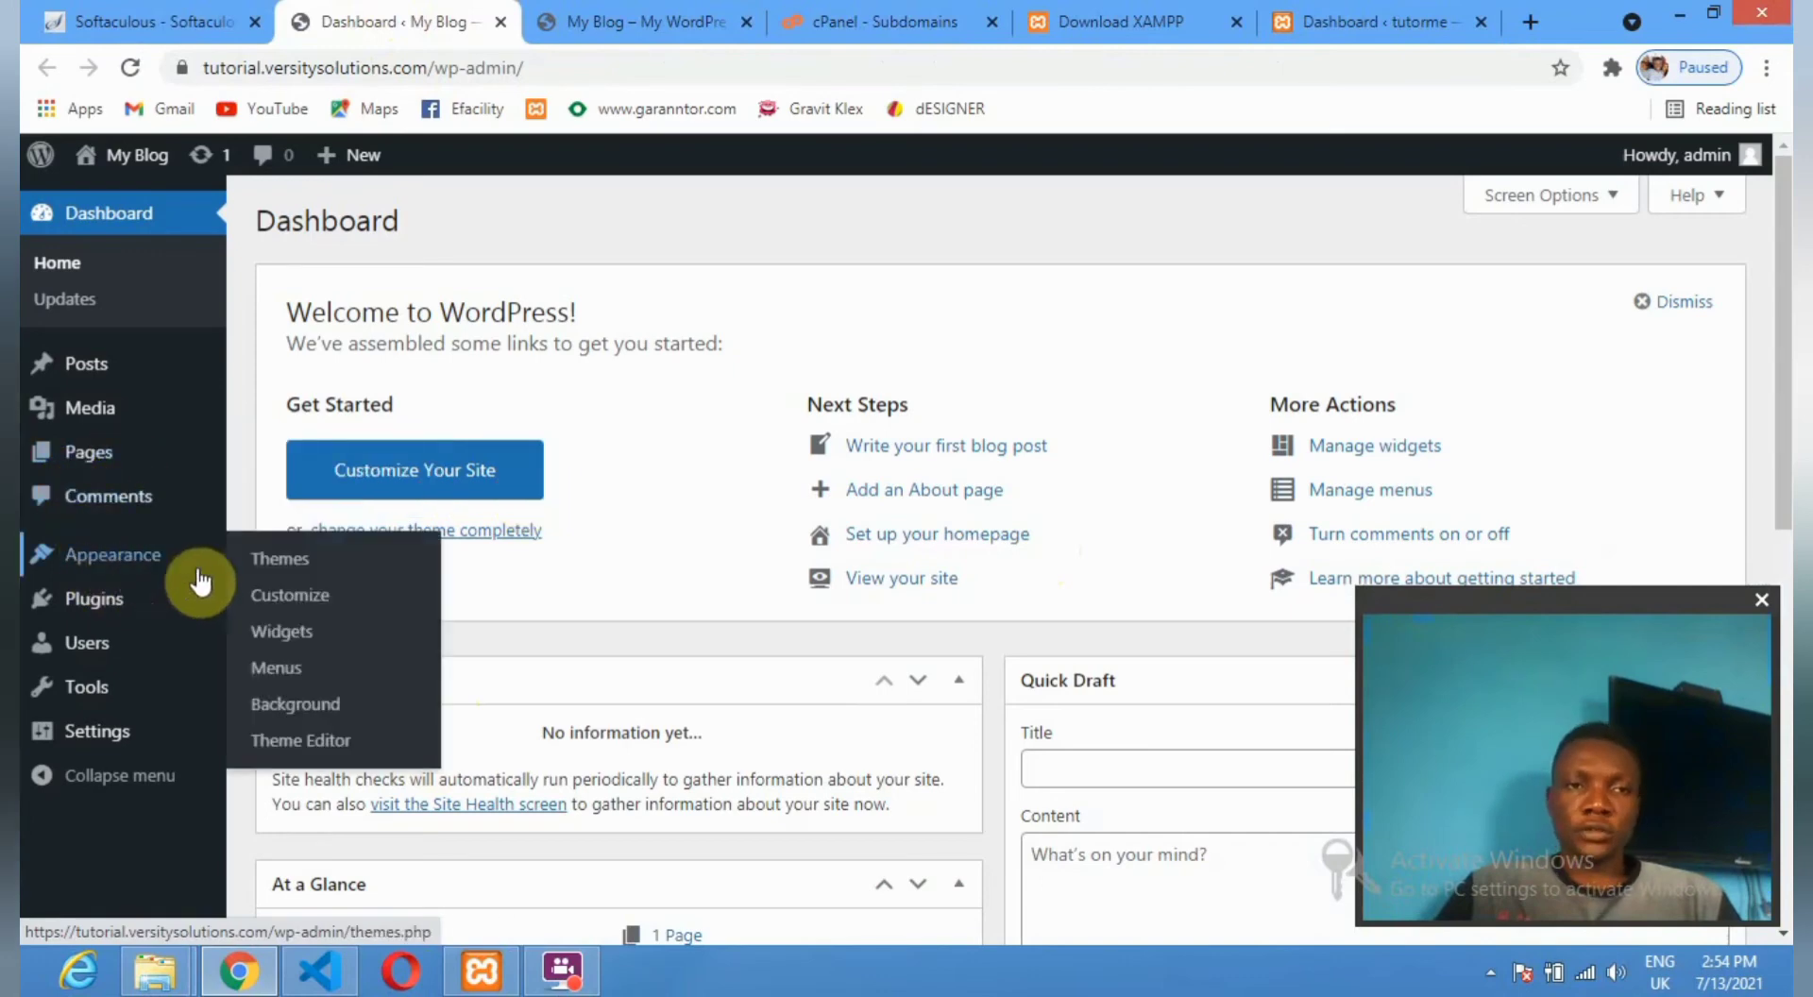
click(308, 563)
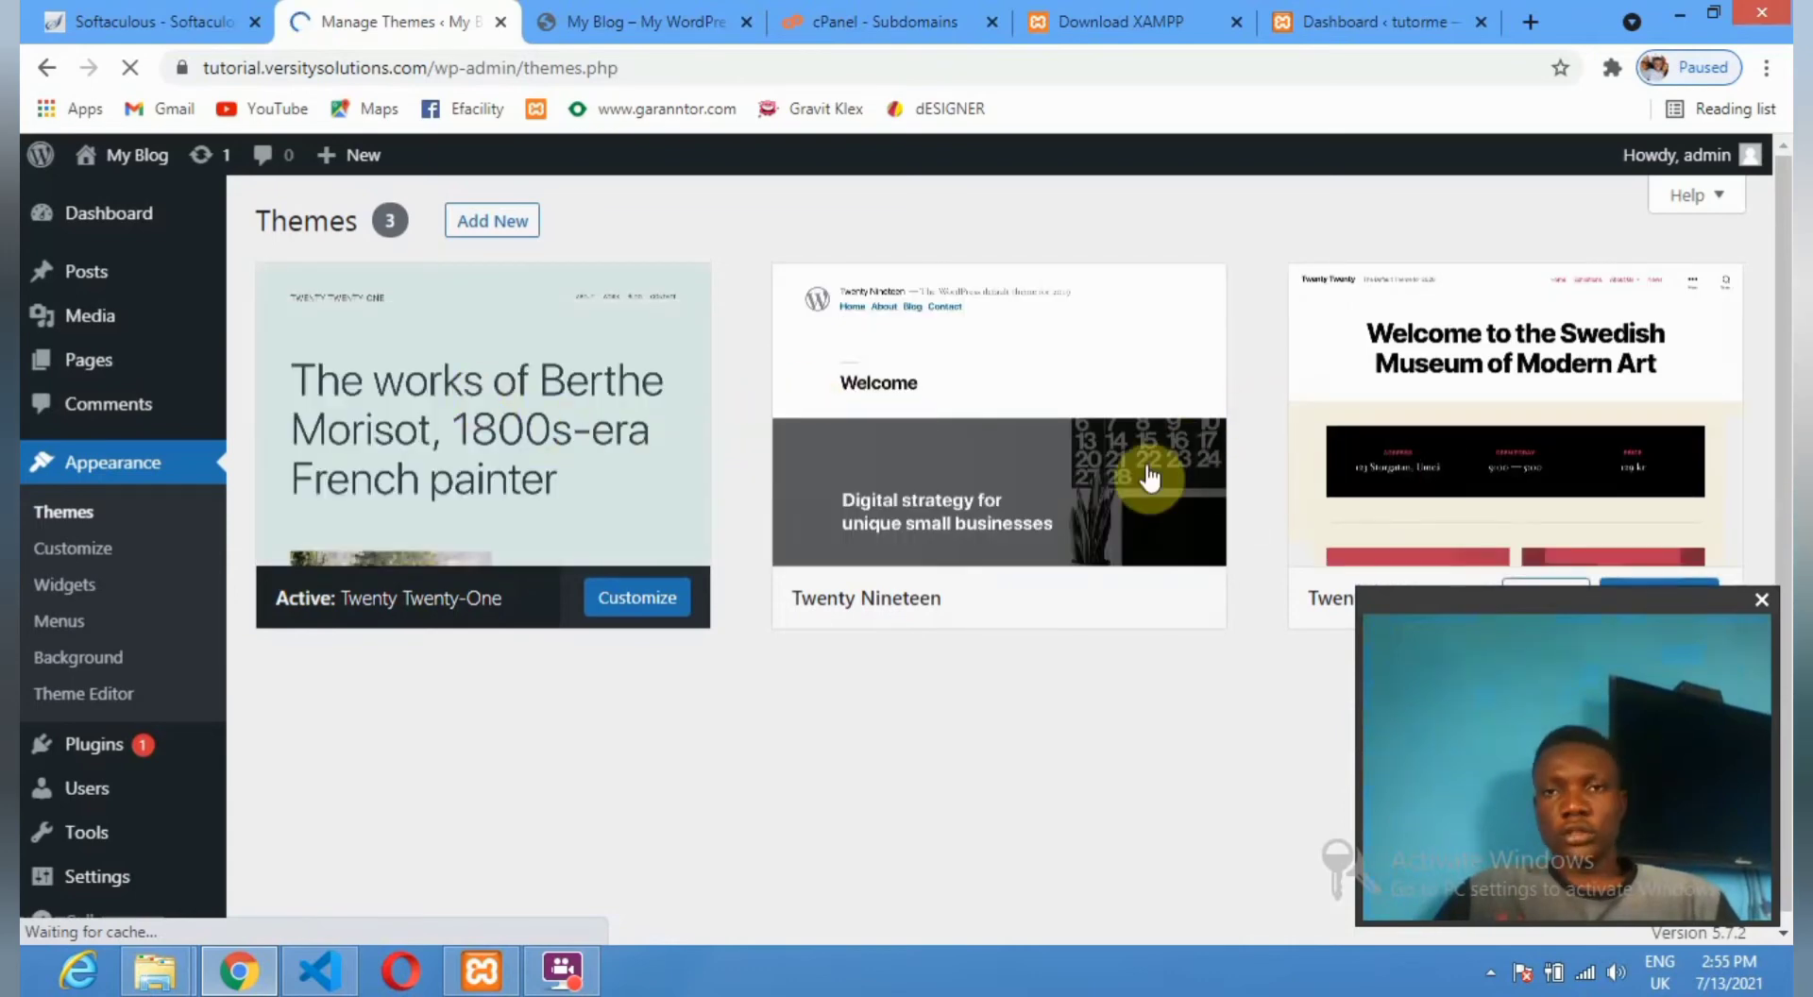
Open Add New themes and browse the Featured list, such as Astral and Green Eco Planet.
click(480, 219)
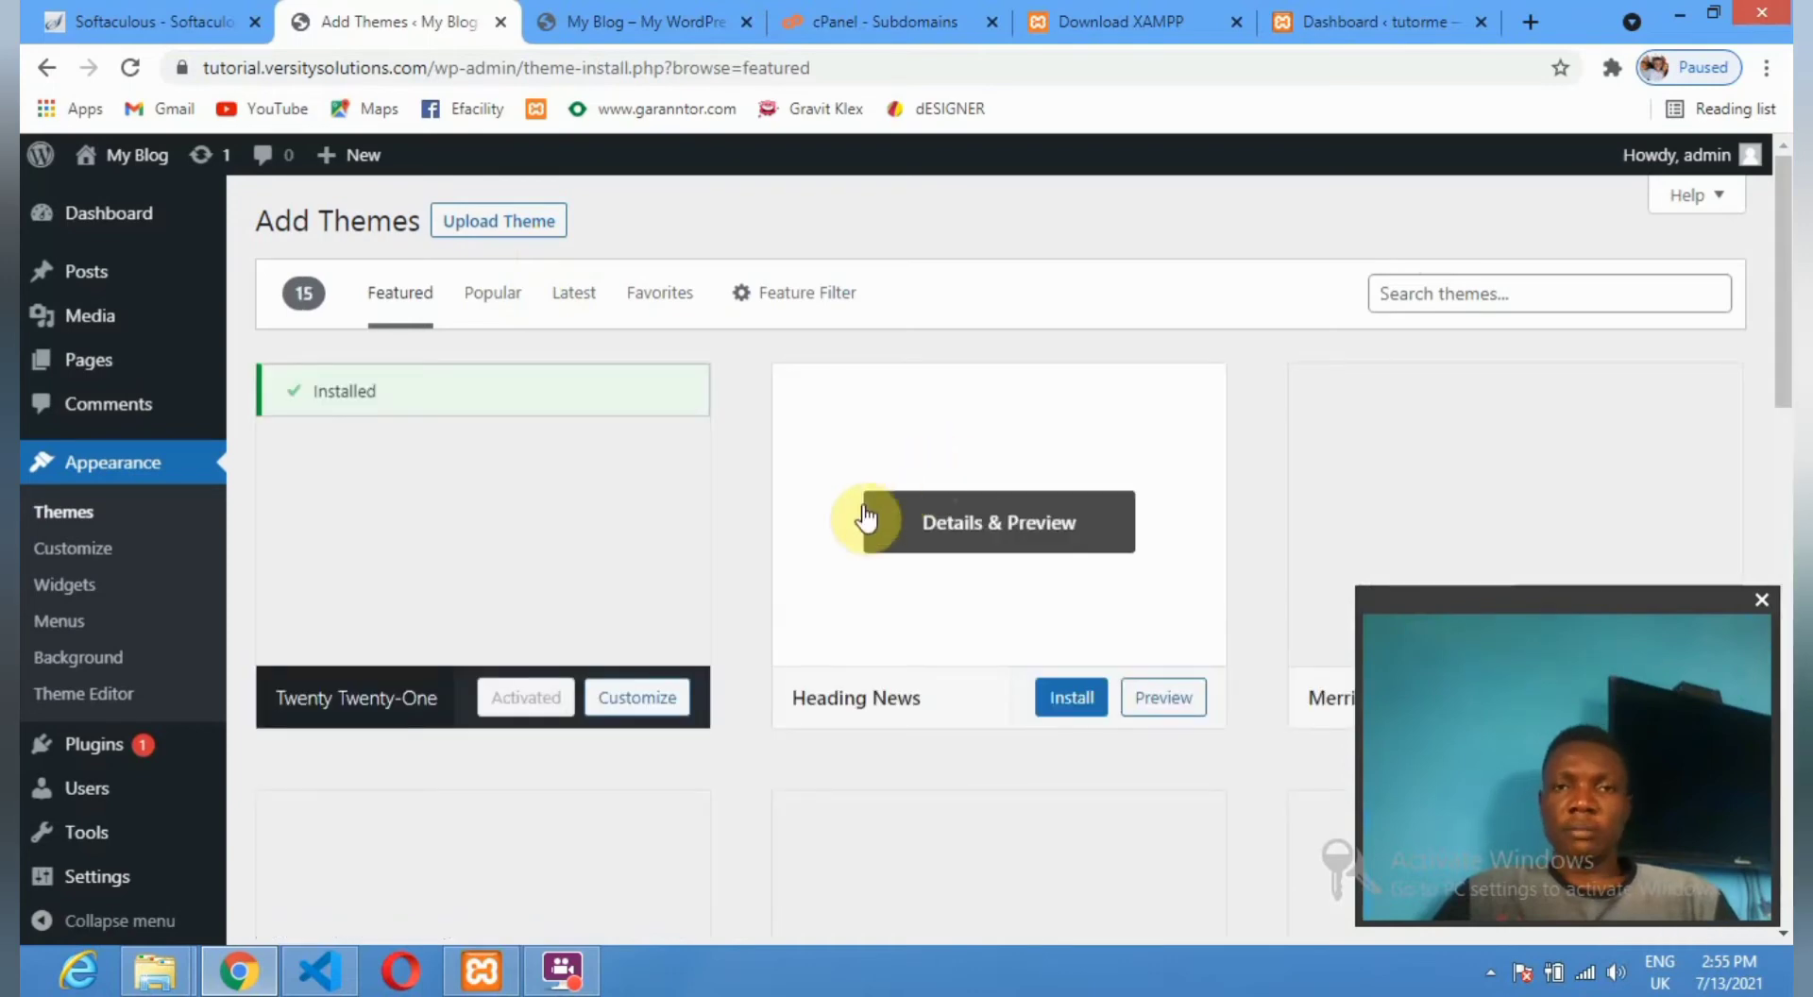
scroll(865, 518, down, 3)
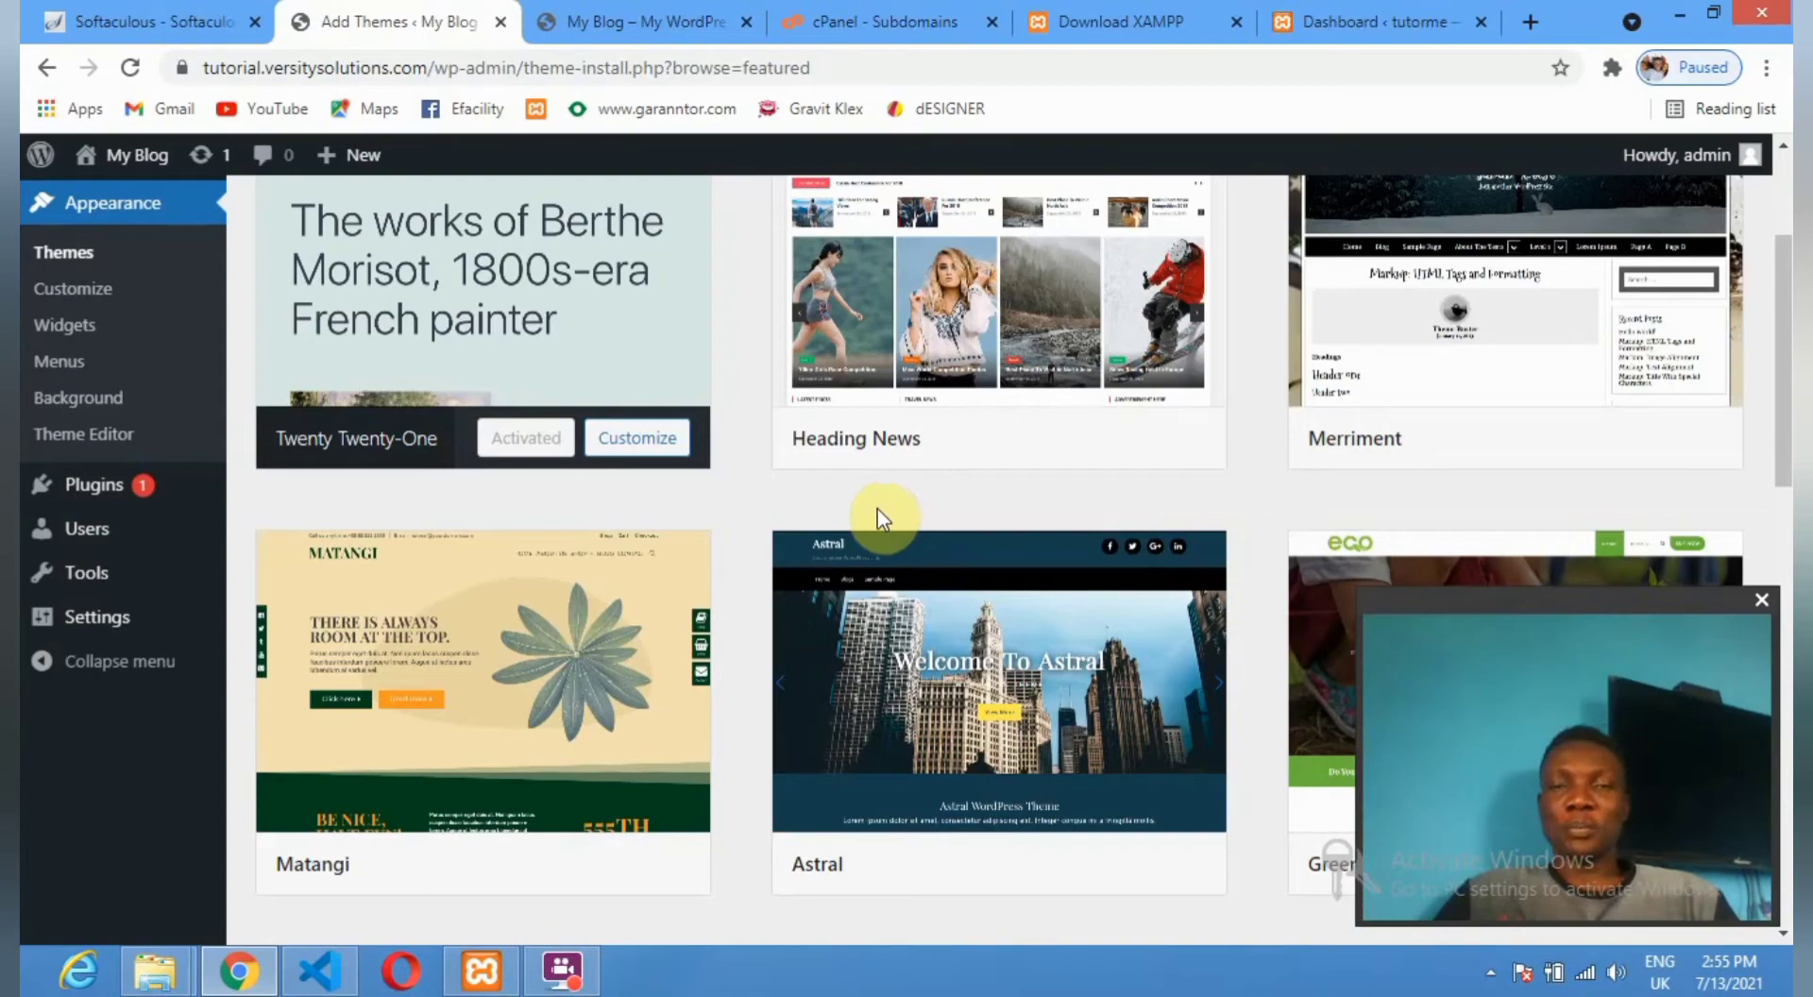
scroll(871, 512, down, 5)
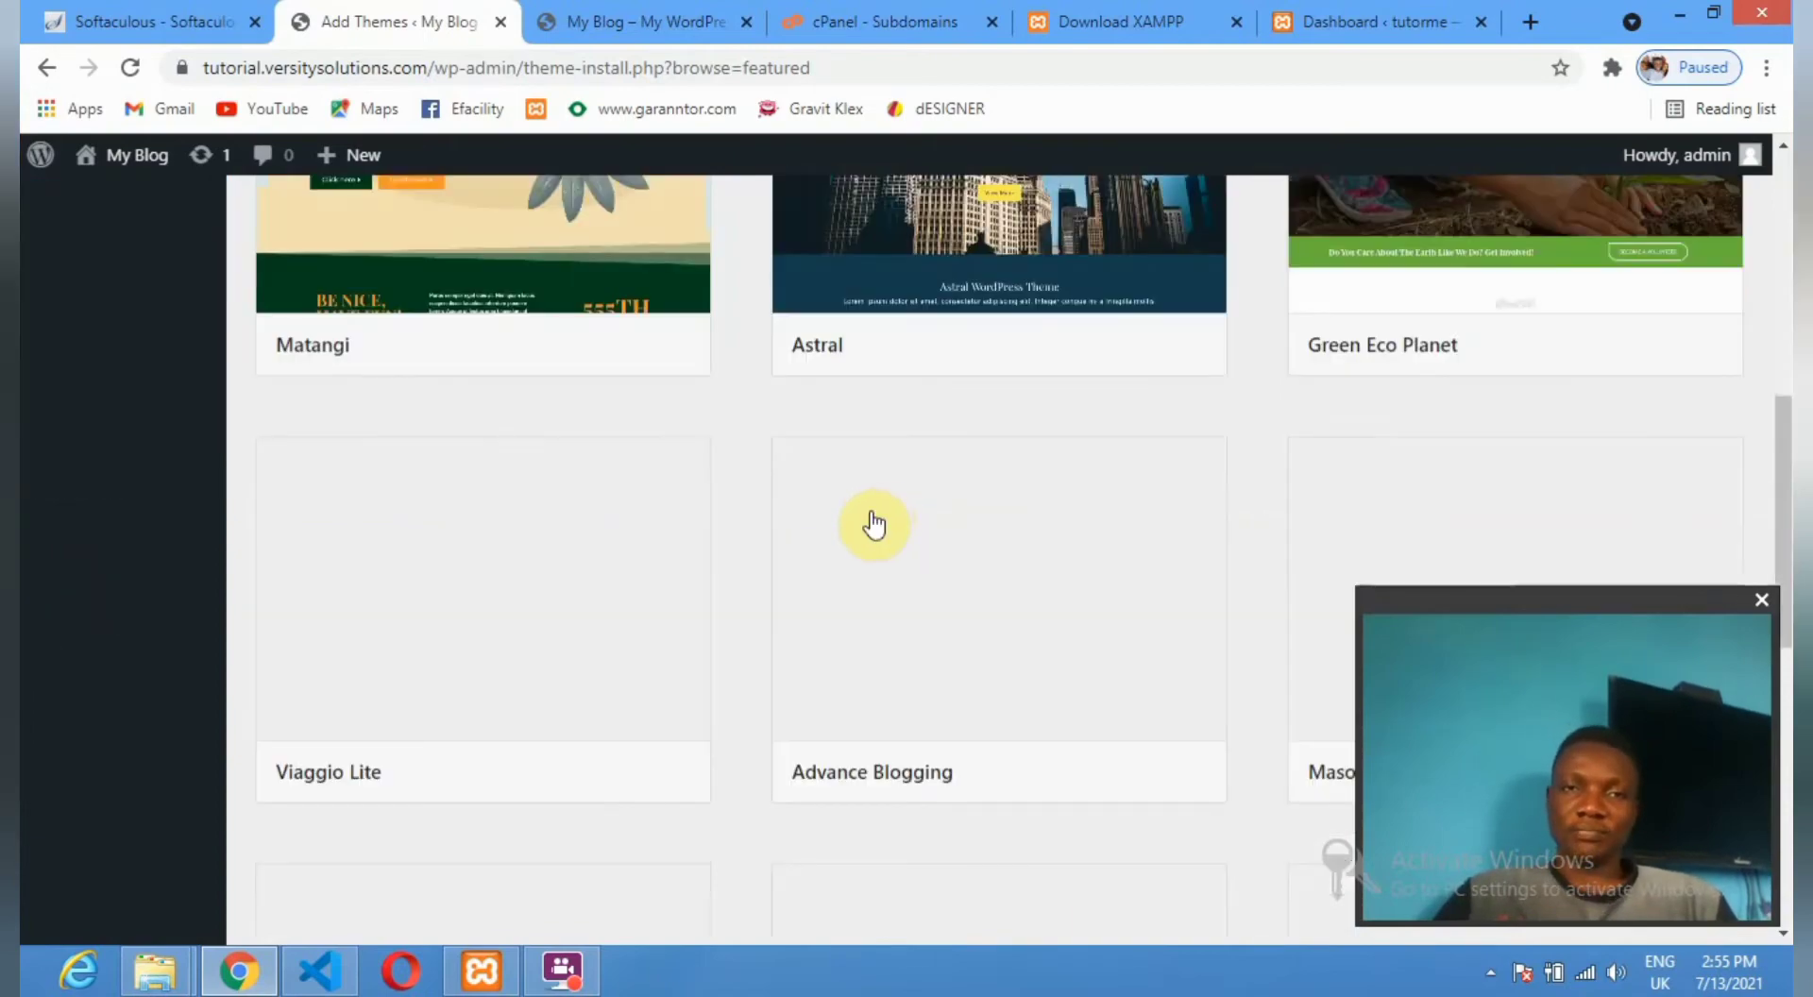
scroll(874, 525, up, 3)
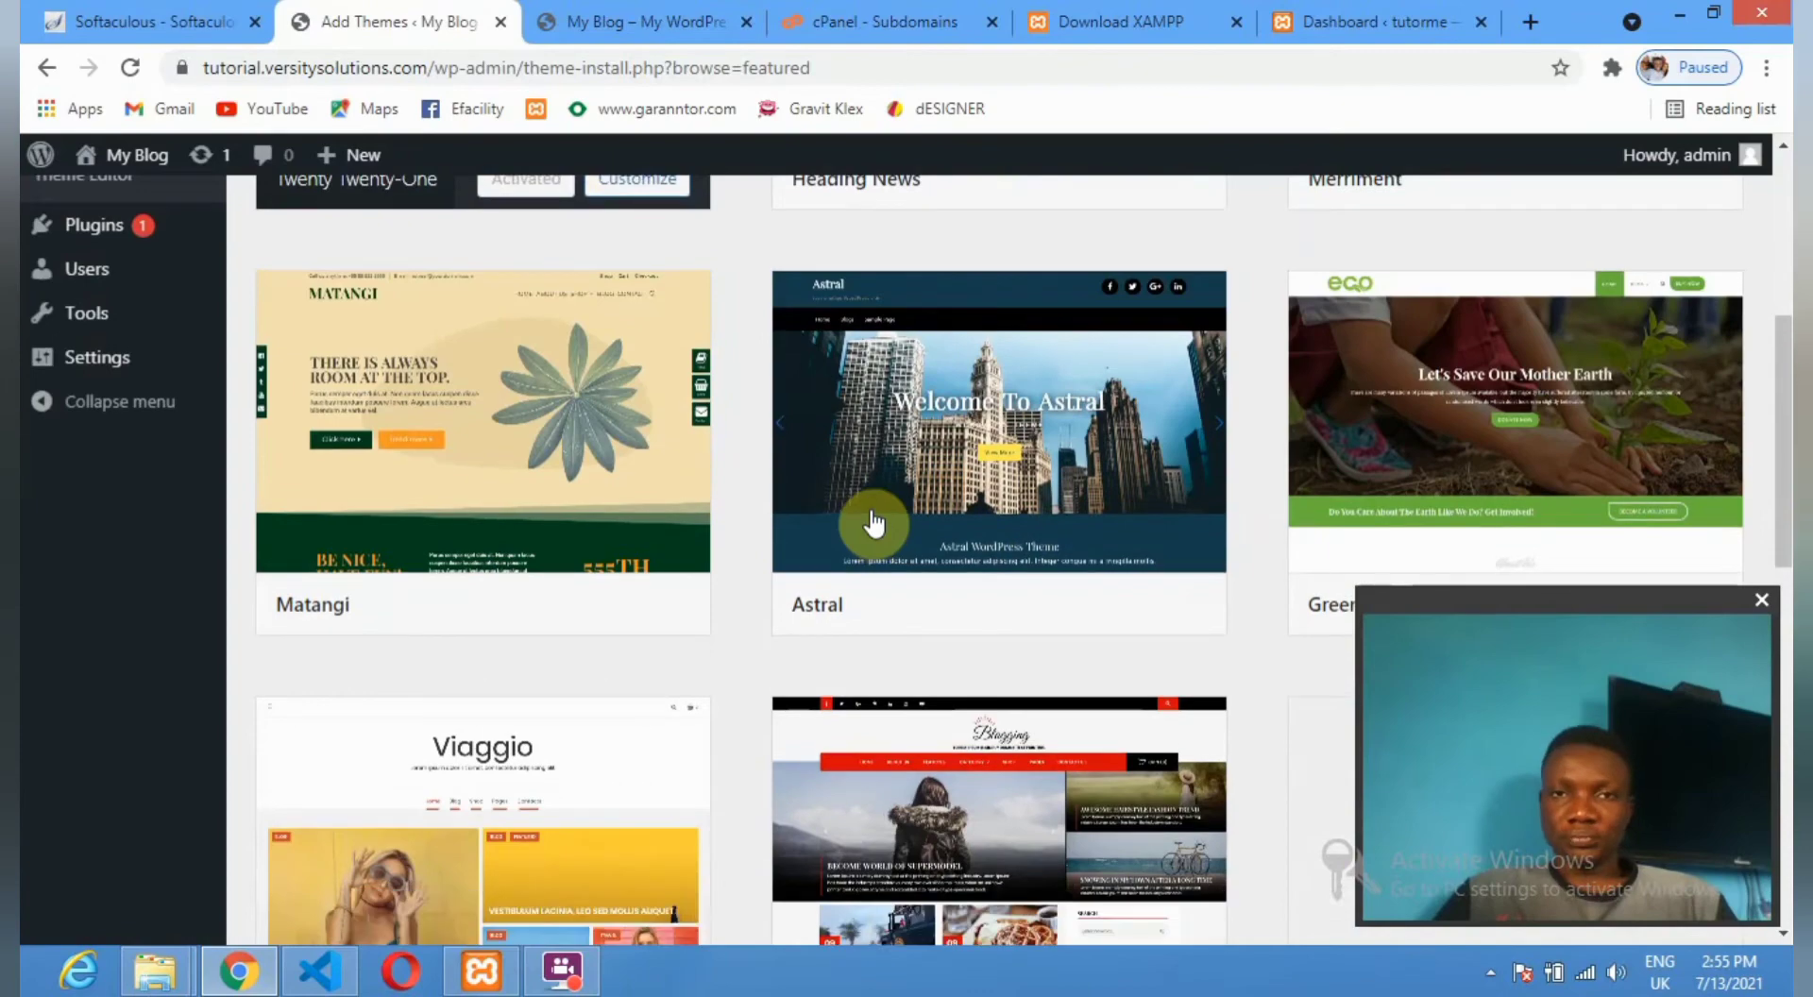
scroll(874, 522, down, 2)
scroll(871, 522, down, 2)
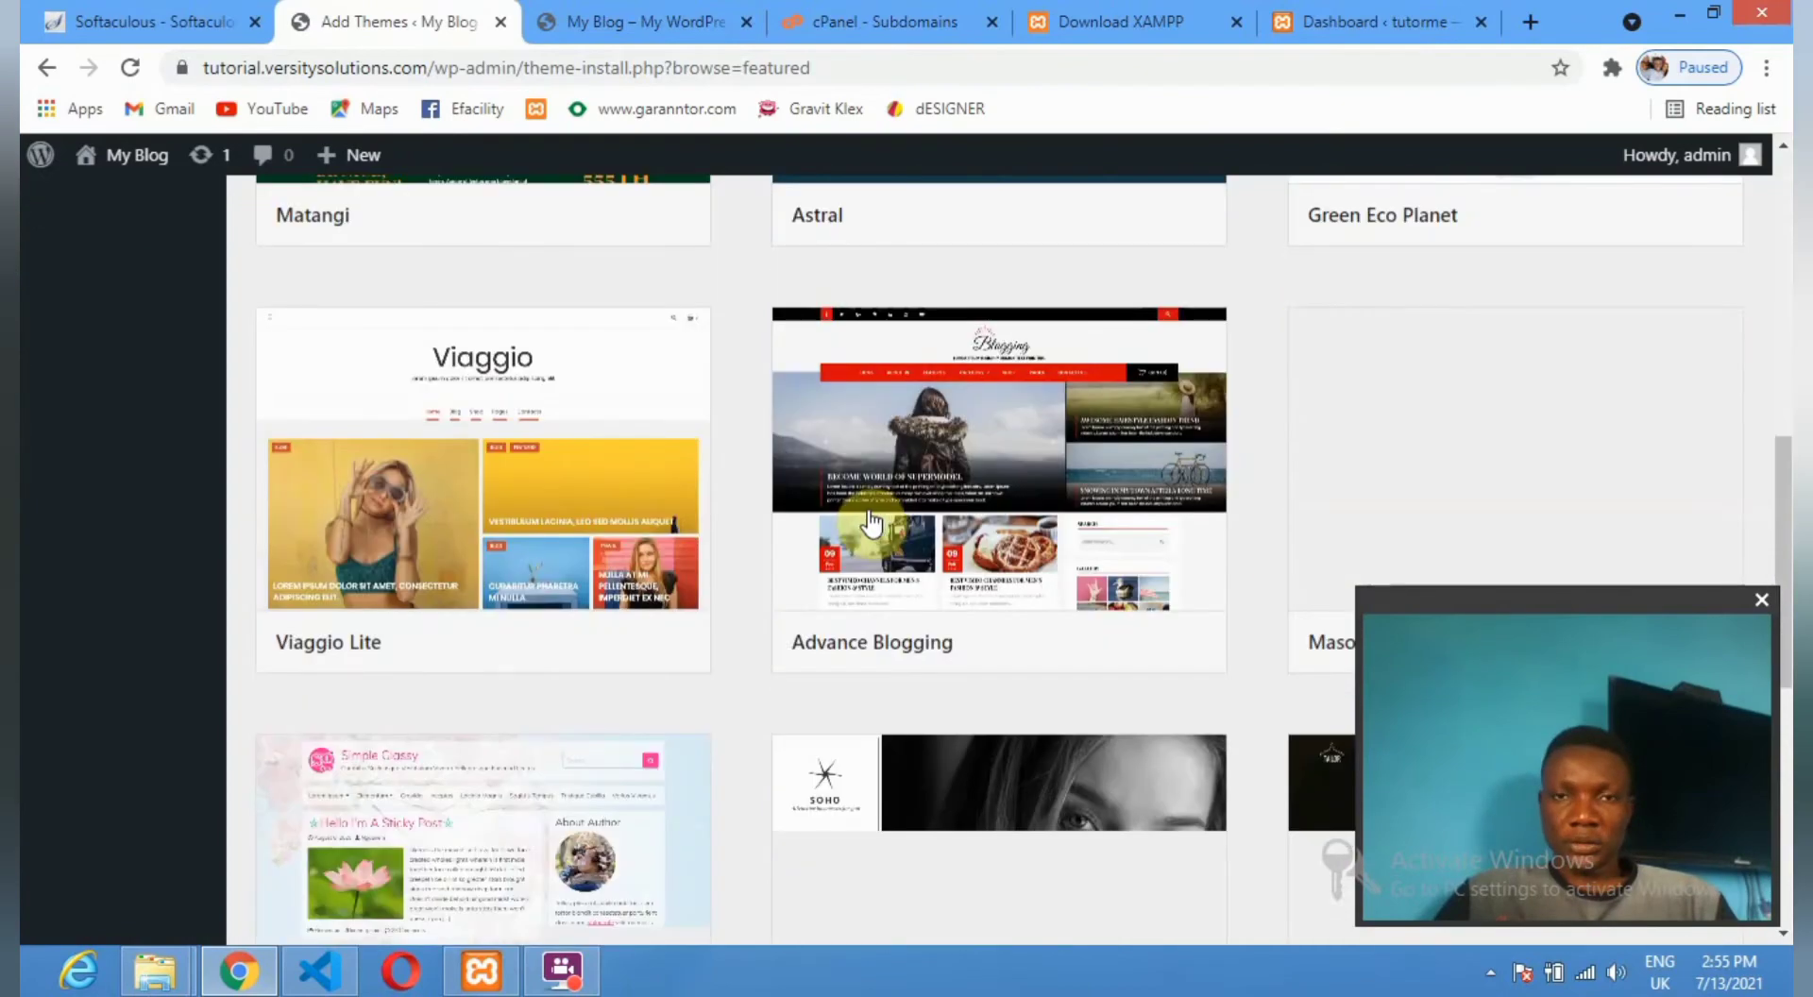
scroll(871, 523, down, 1)
scroll(789, 500, down, 5)
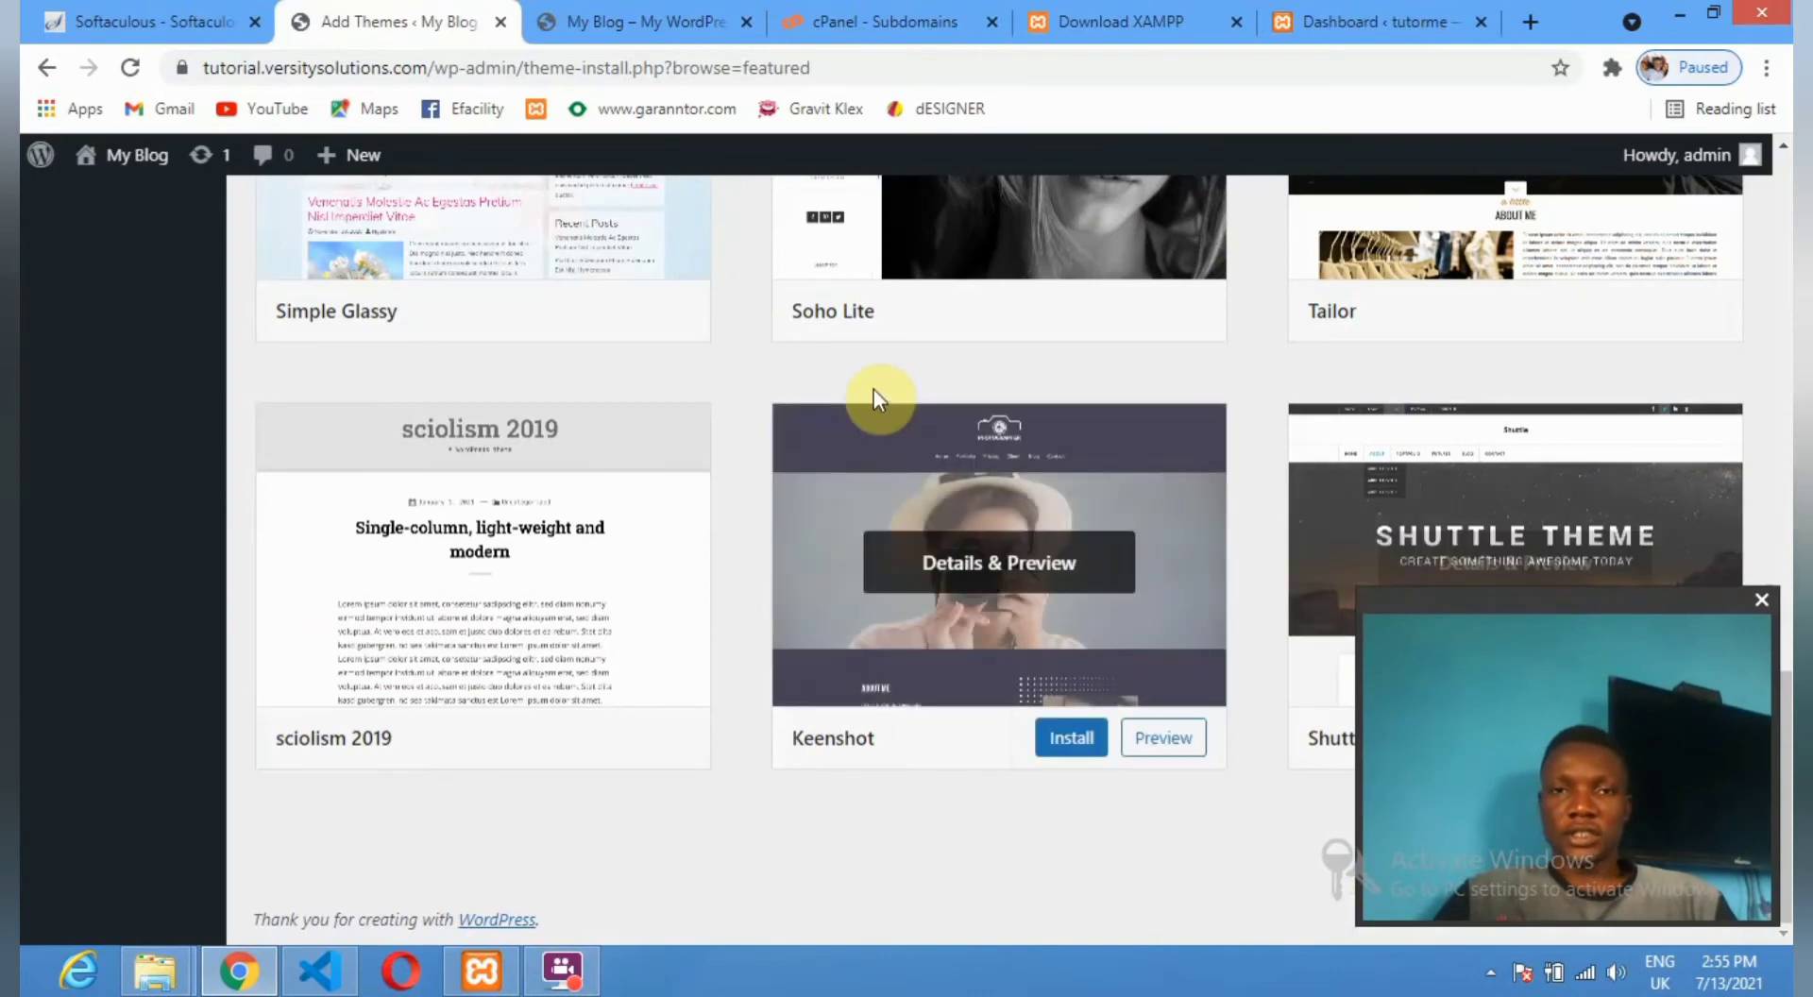
scroll(870, 392, up, 4)
scroll(870, 387, up, 2)
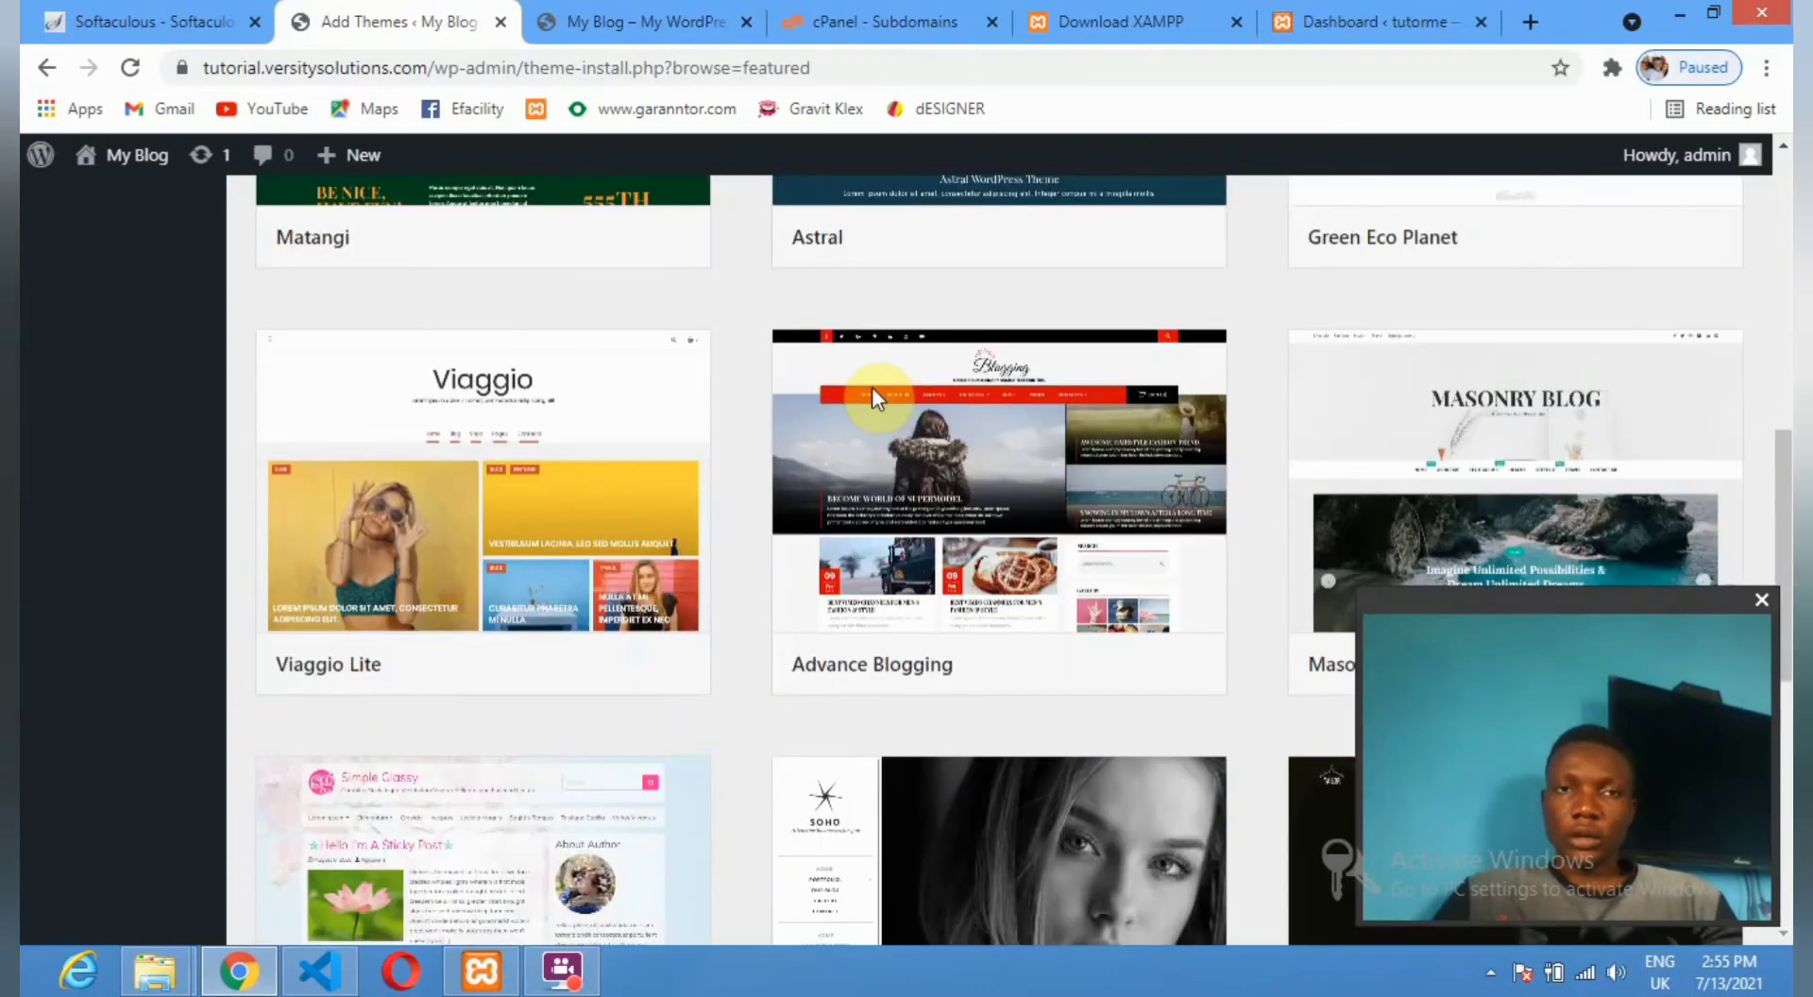
scroll(873, 401, up, 2)
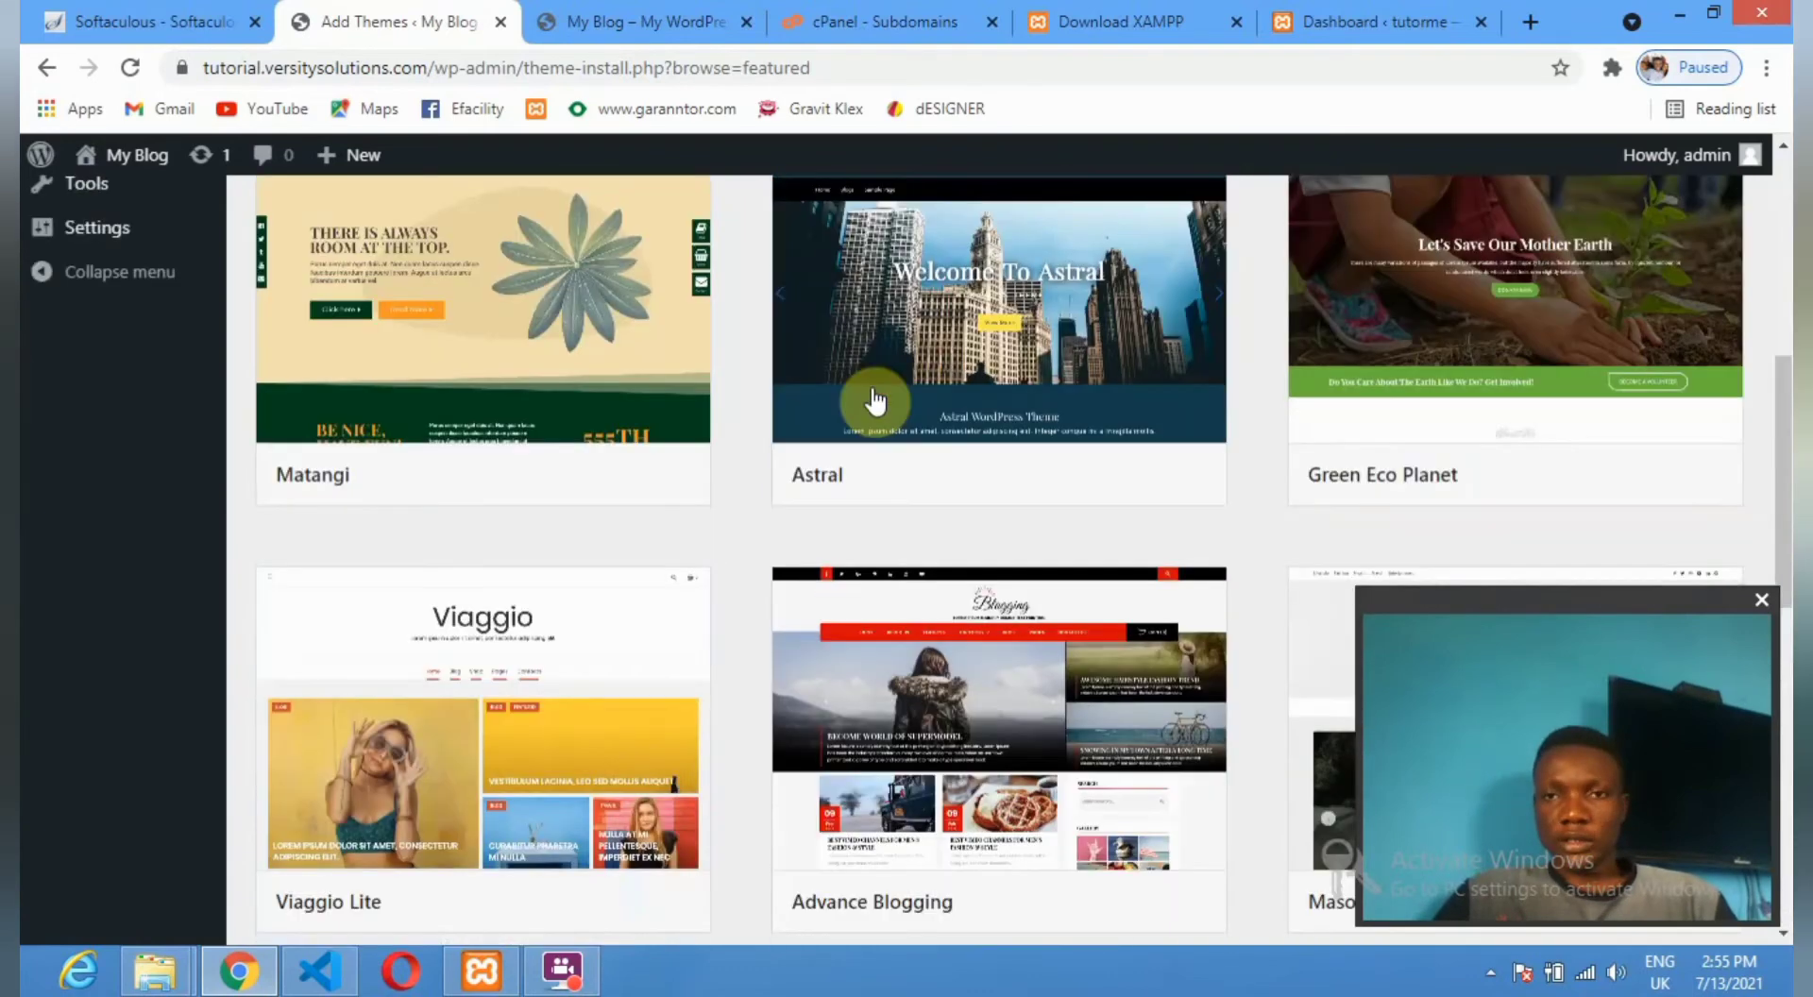
scroll(873, 401, up, 5)
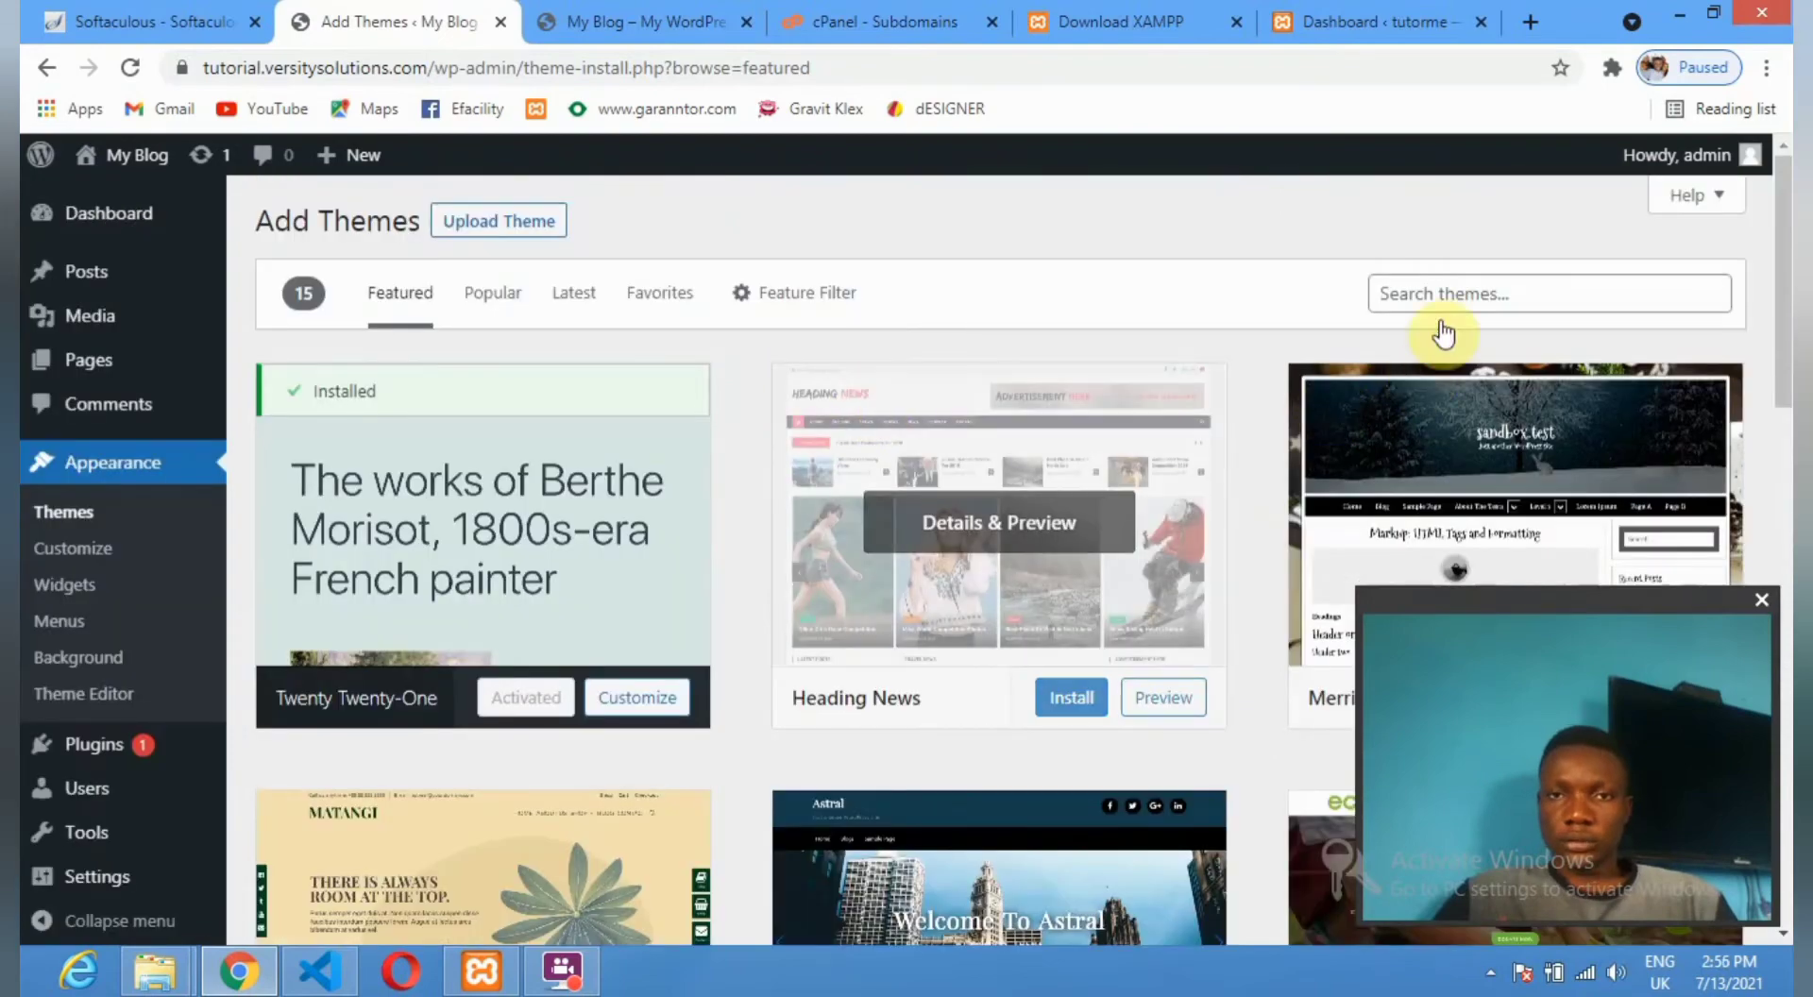
Search themes for 'eduma', finding only EduMag, then select the search term.
click(1522, 294)
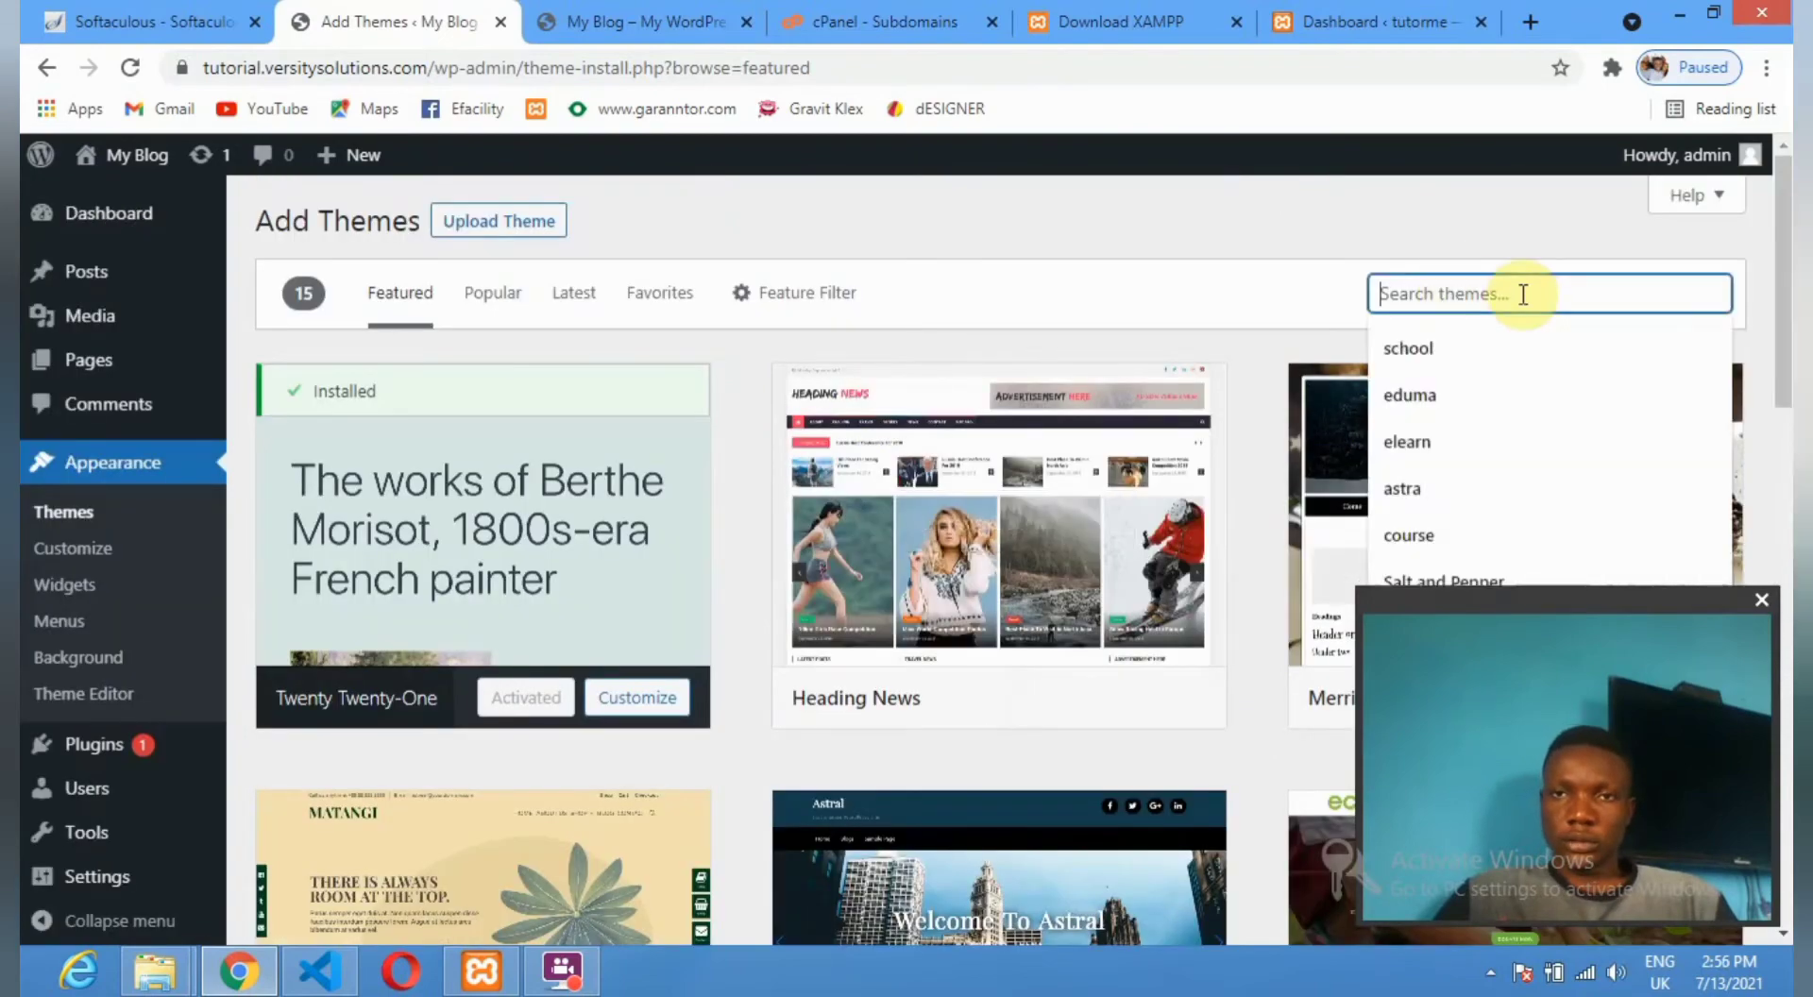
click(1408, 393)
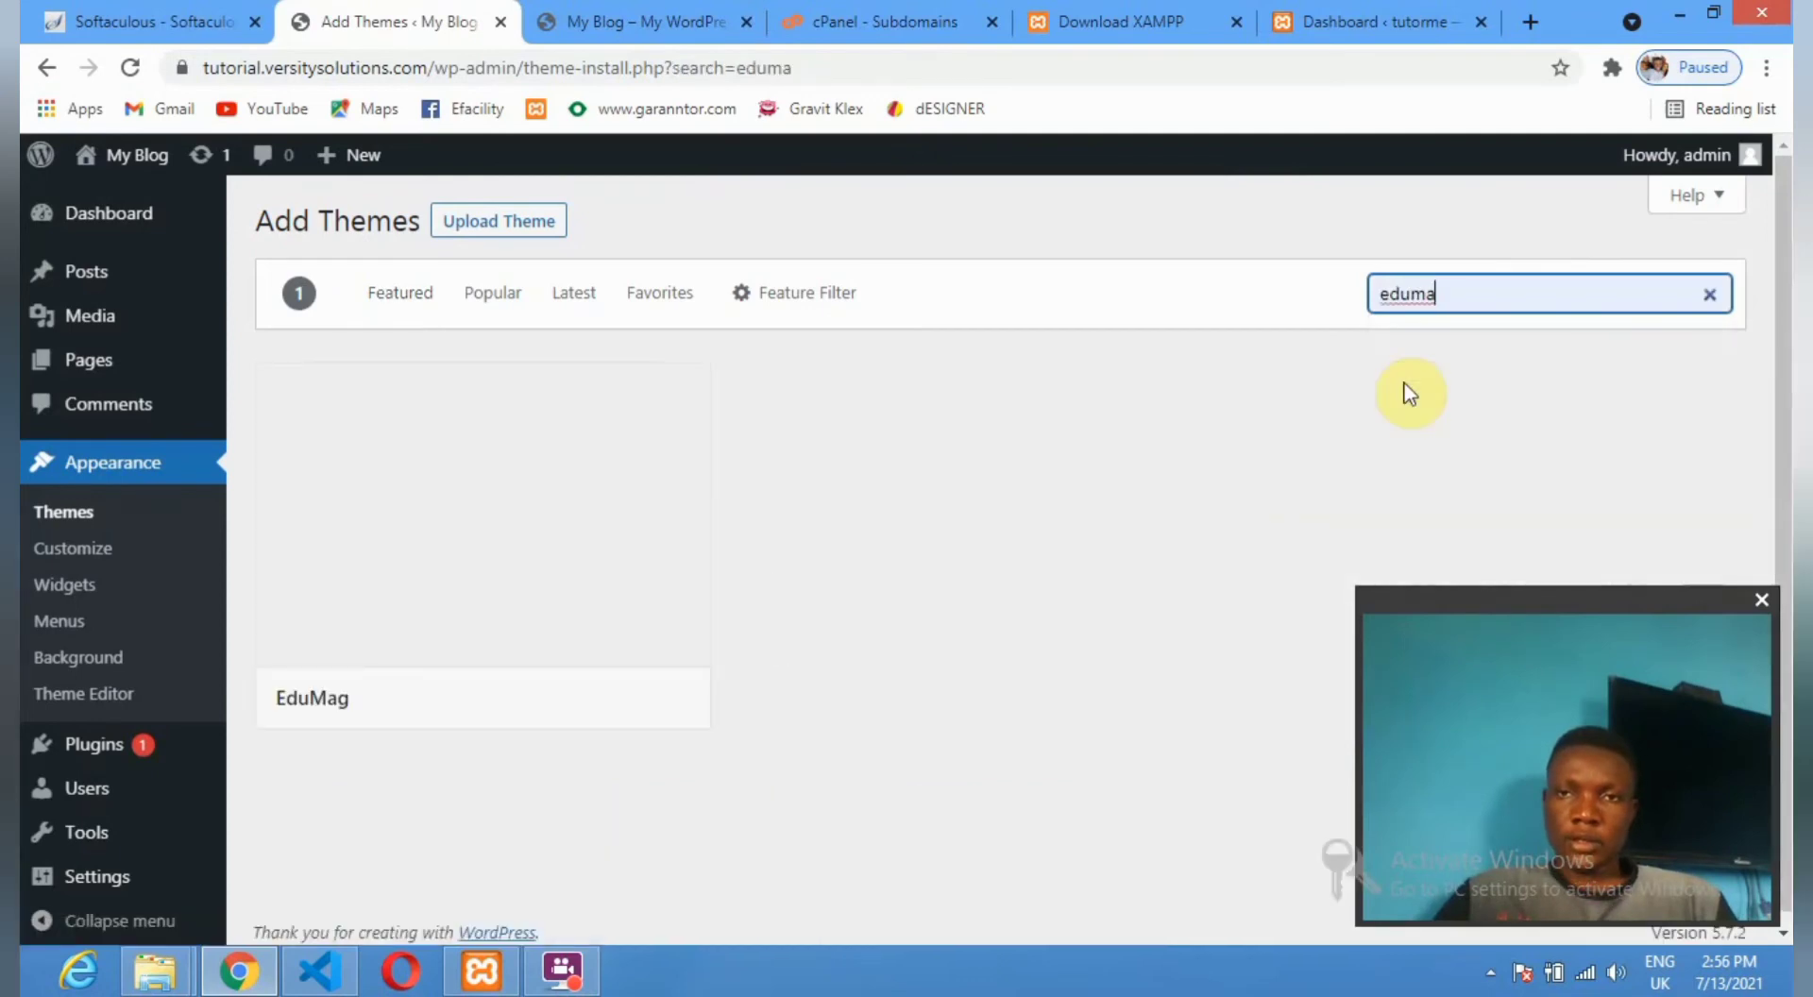
mouse_move(541, 522)
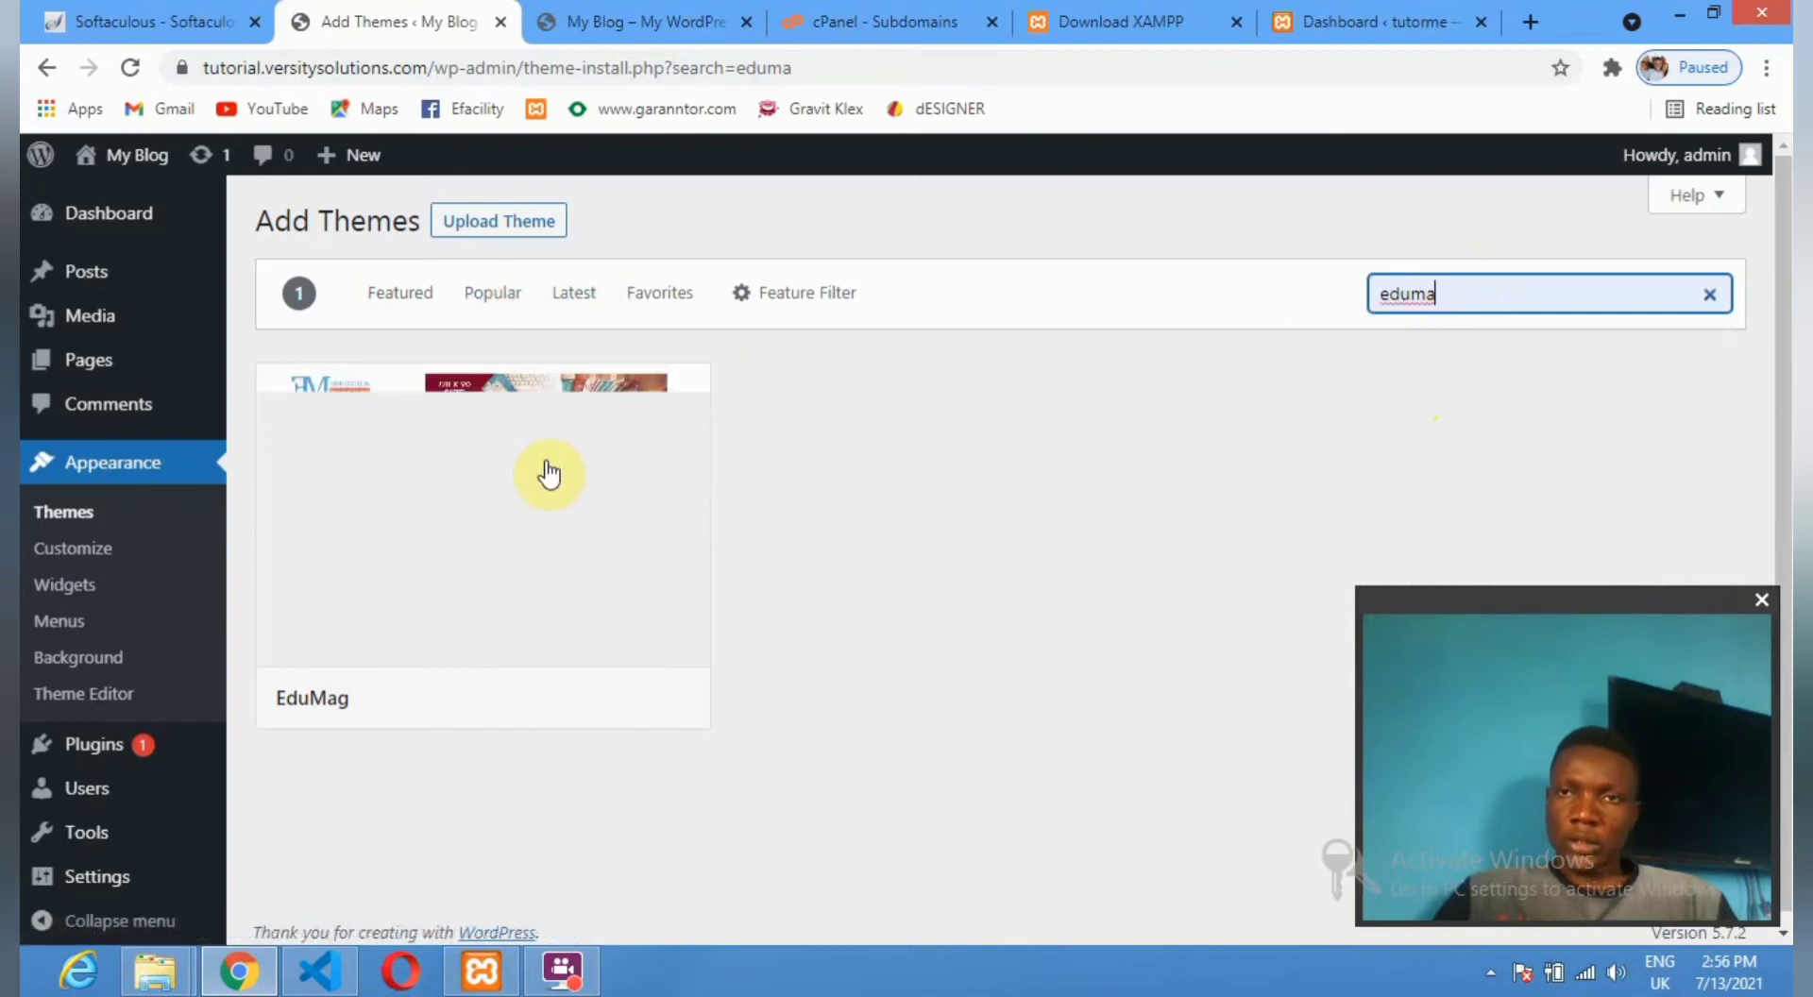
mouse_move(587, 454)
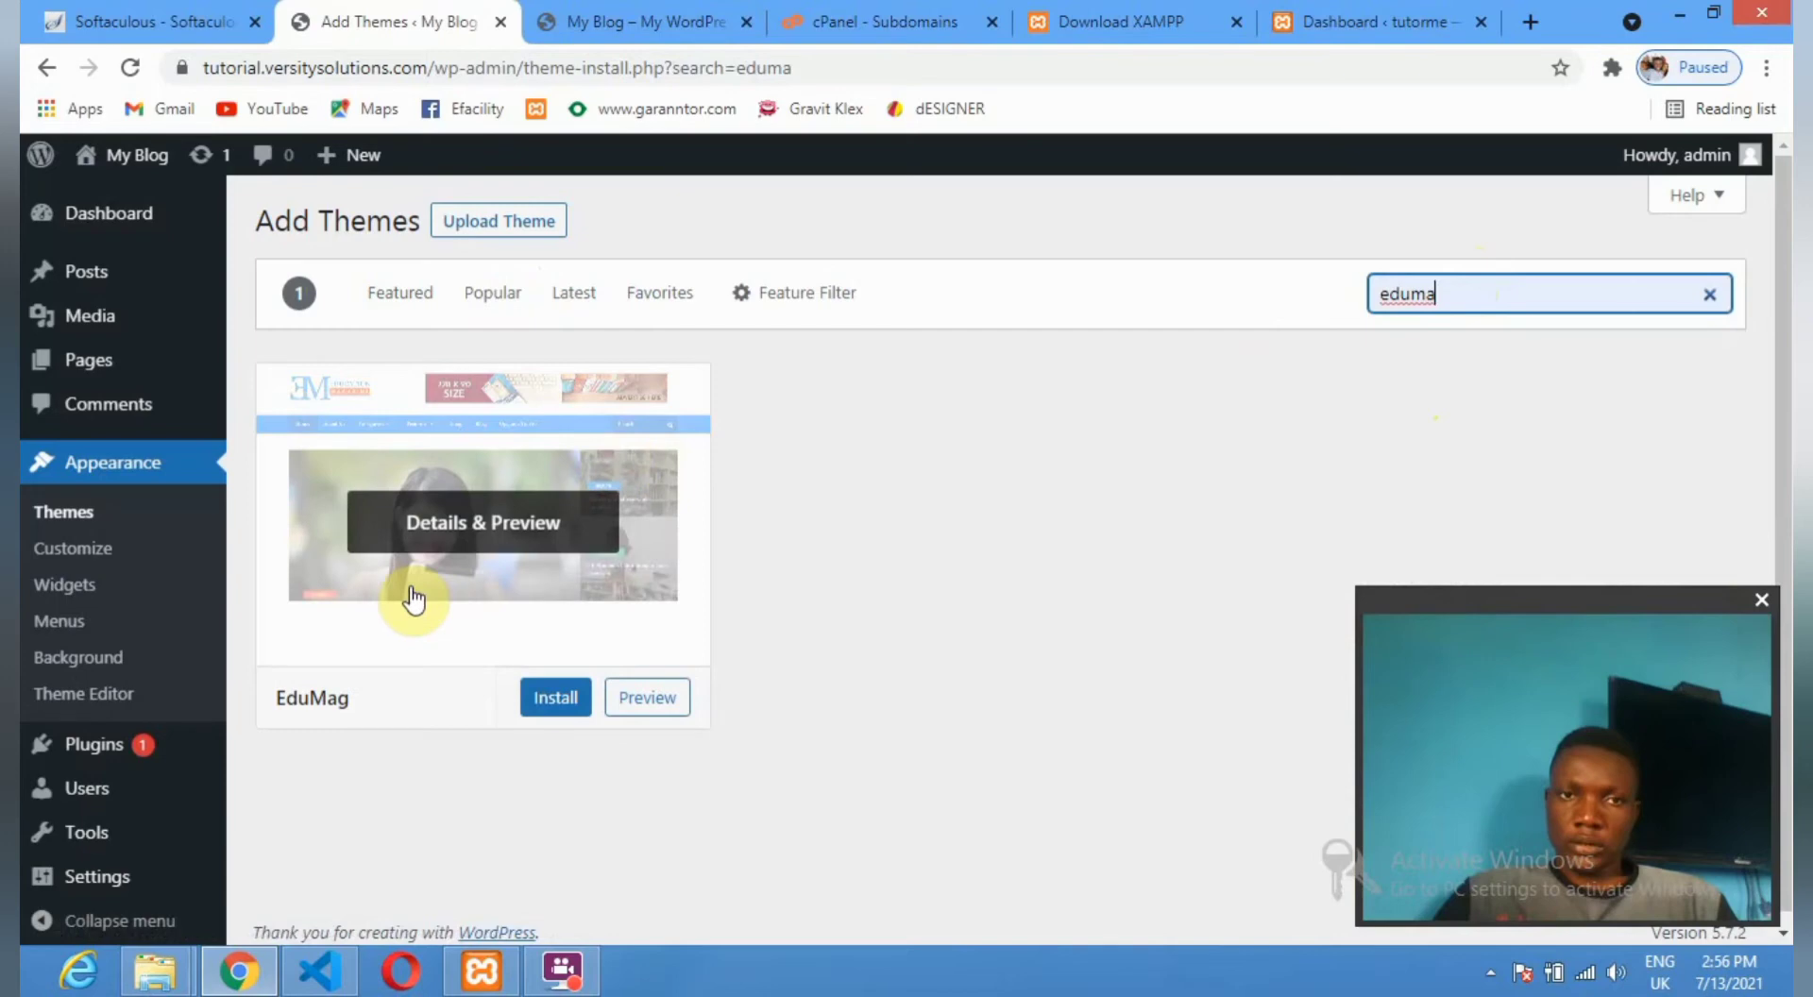
drag(1459, 297, 1348, 303)
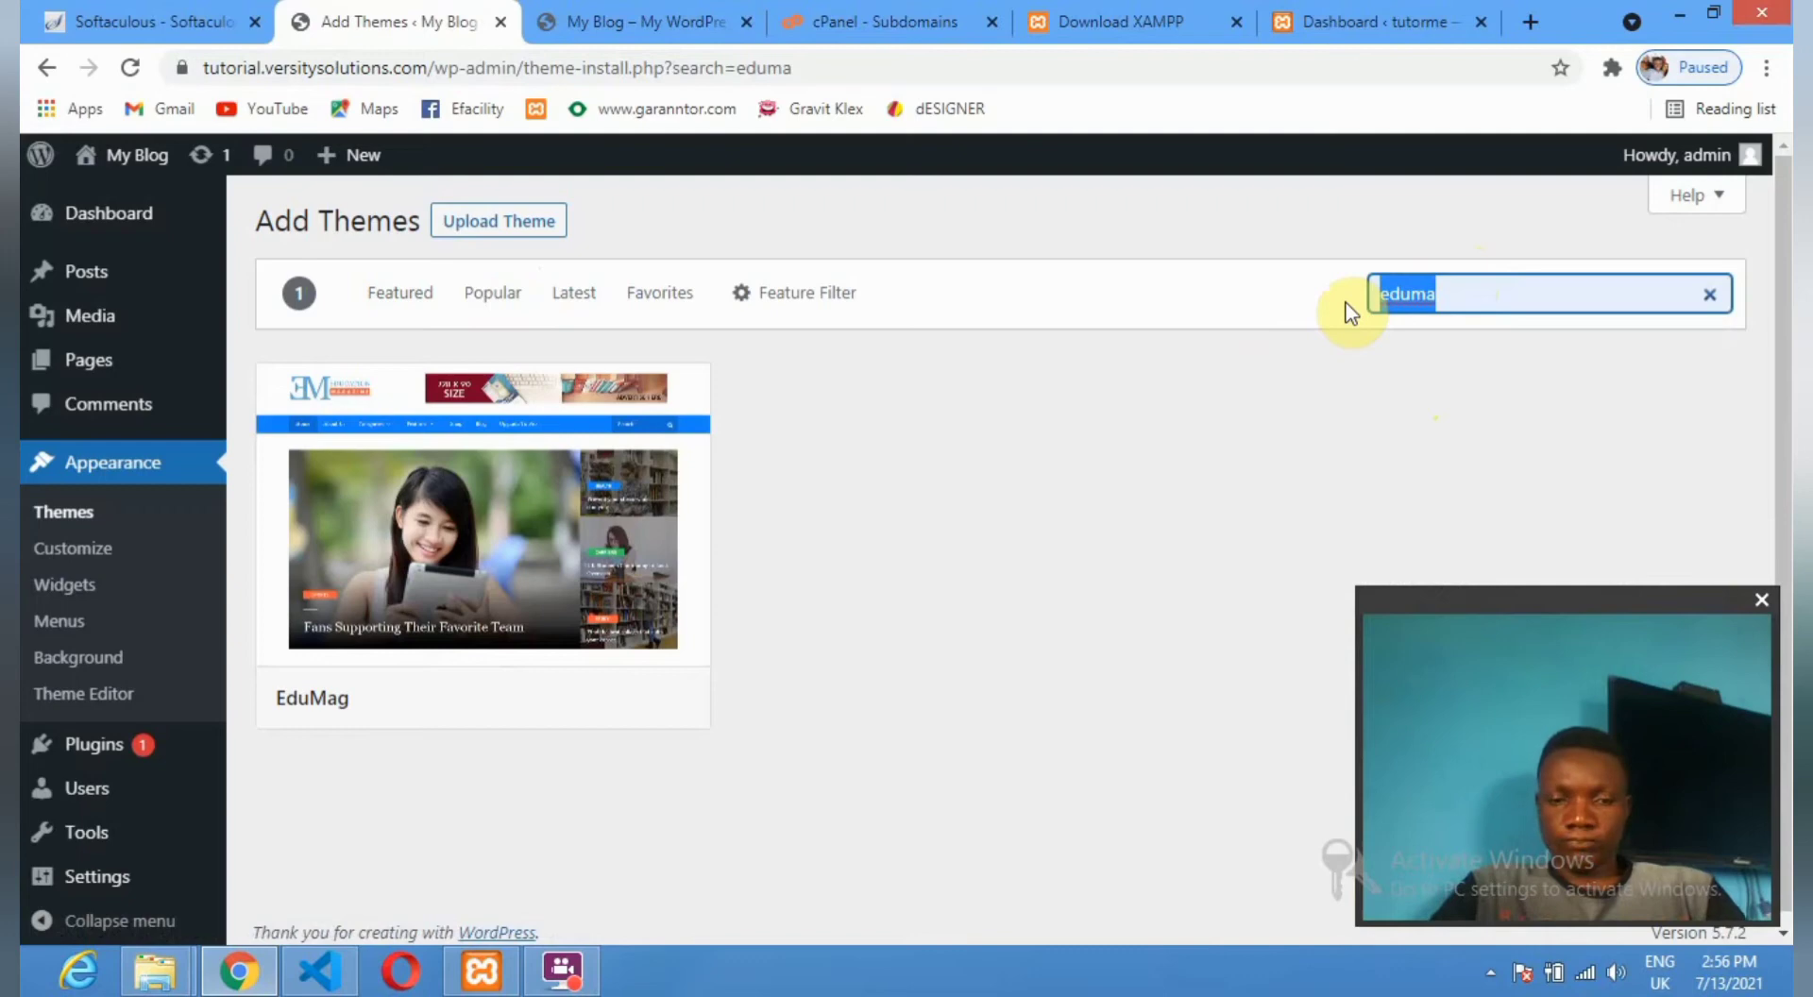
Search the theme catalogue for 'company'.
text(compa)
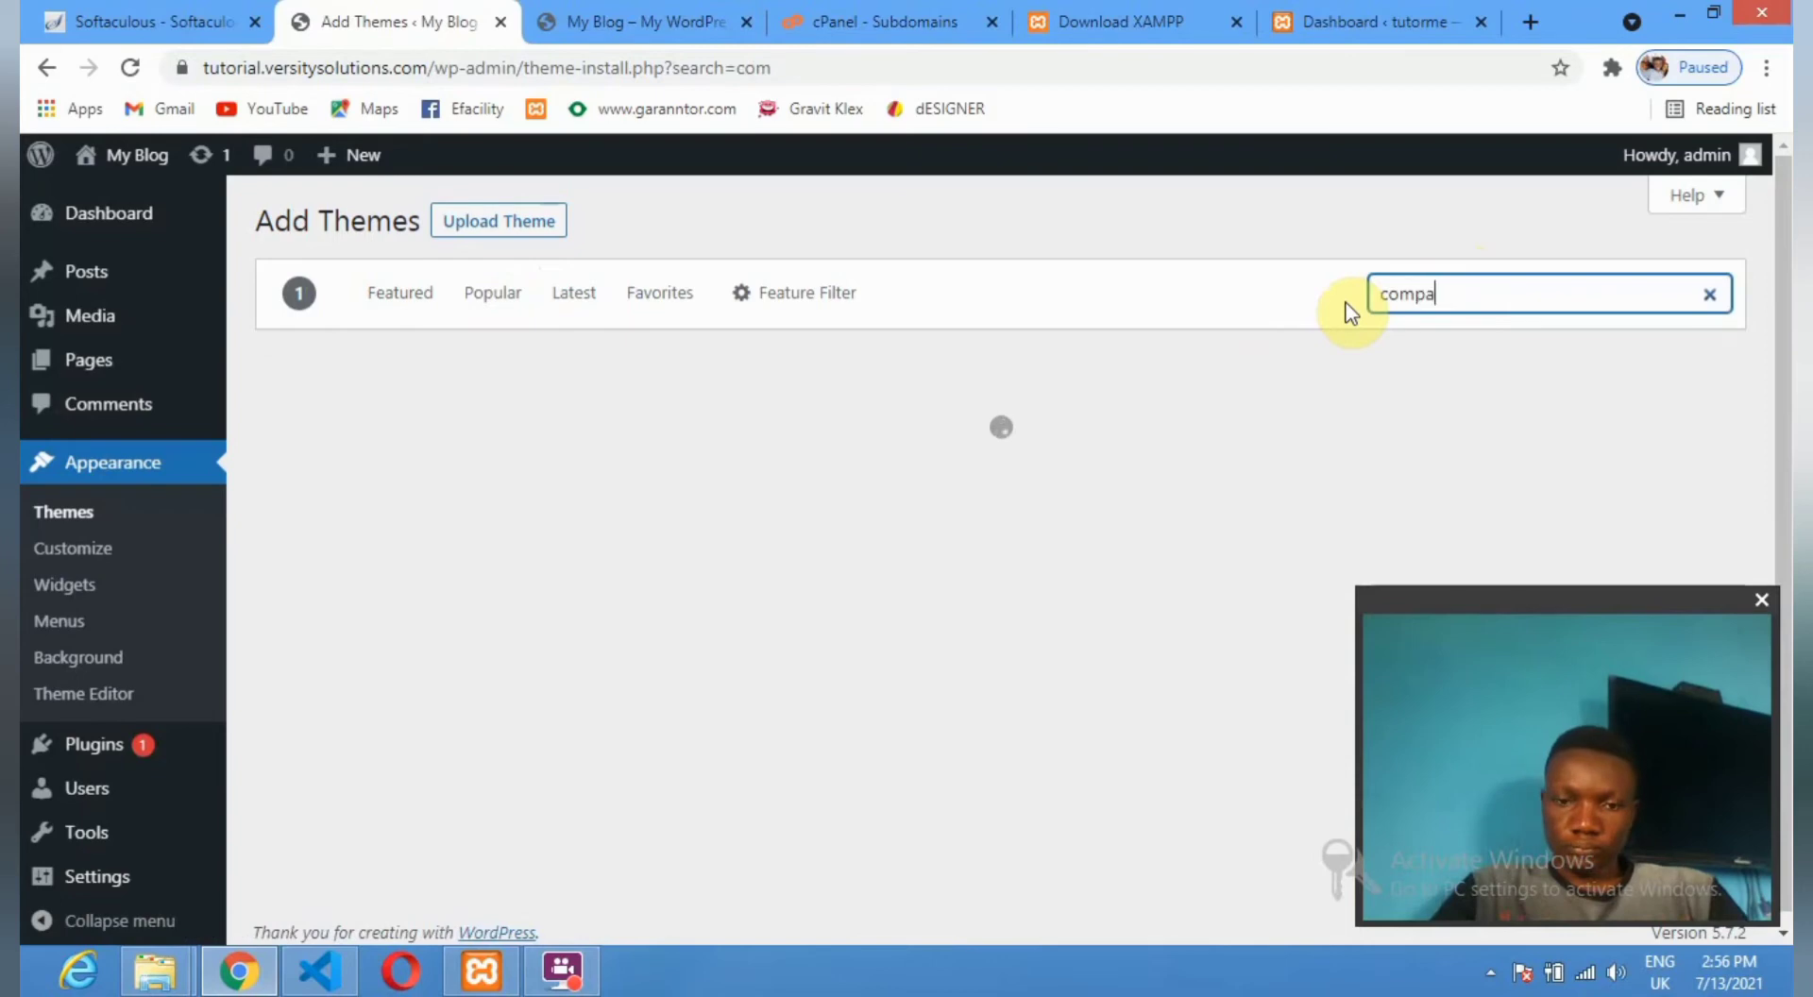
text(y)
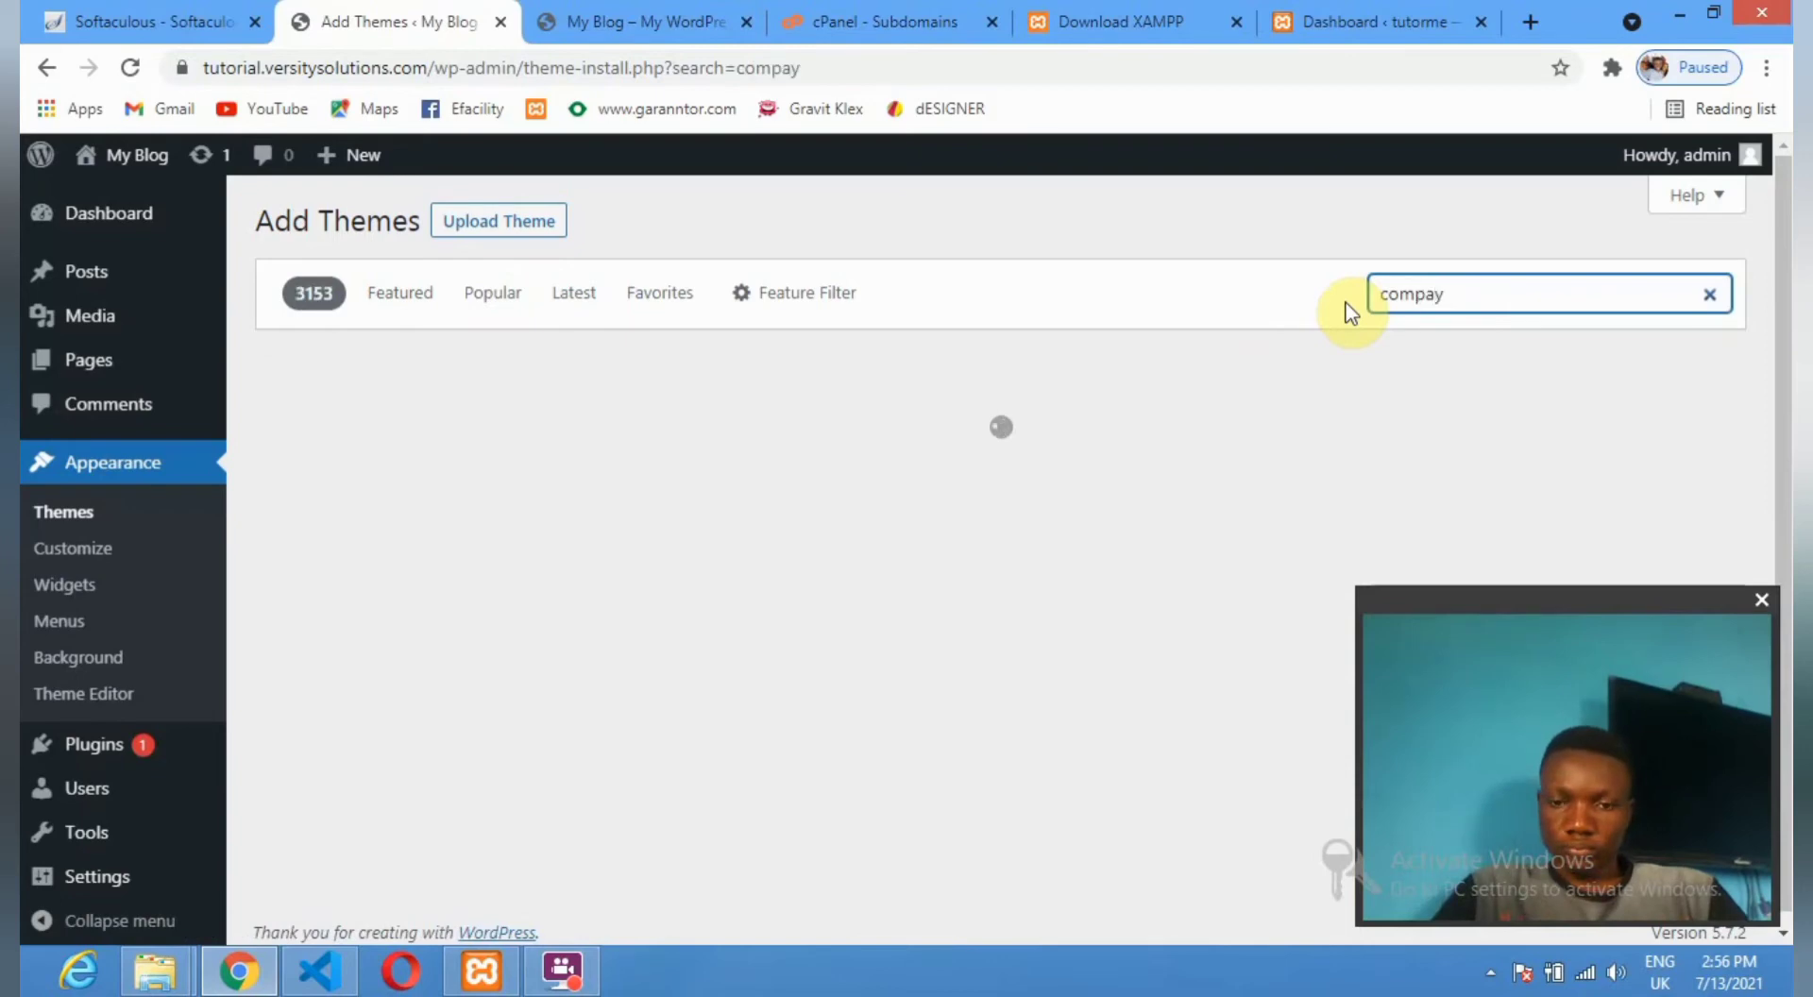
key(BackSpace)
text(ny)
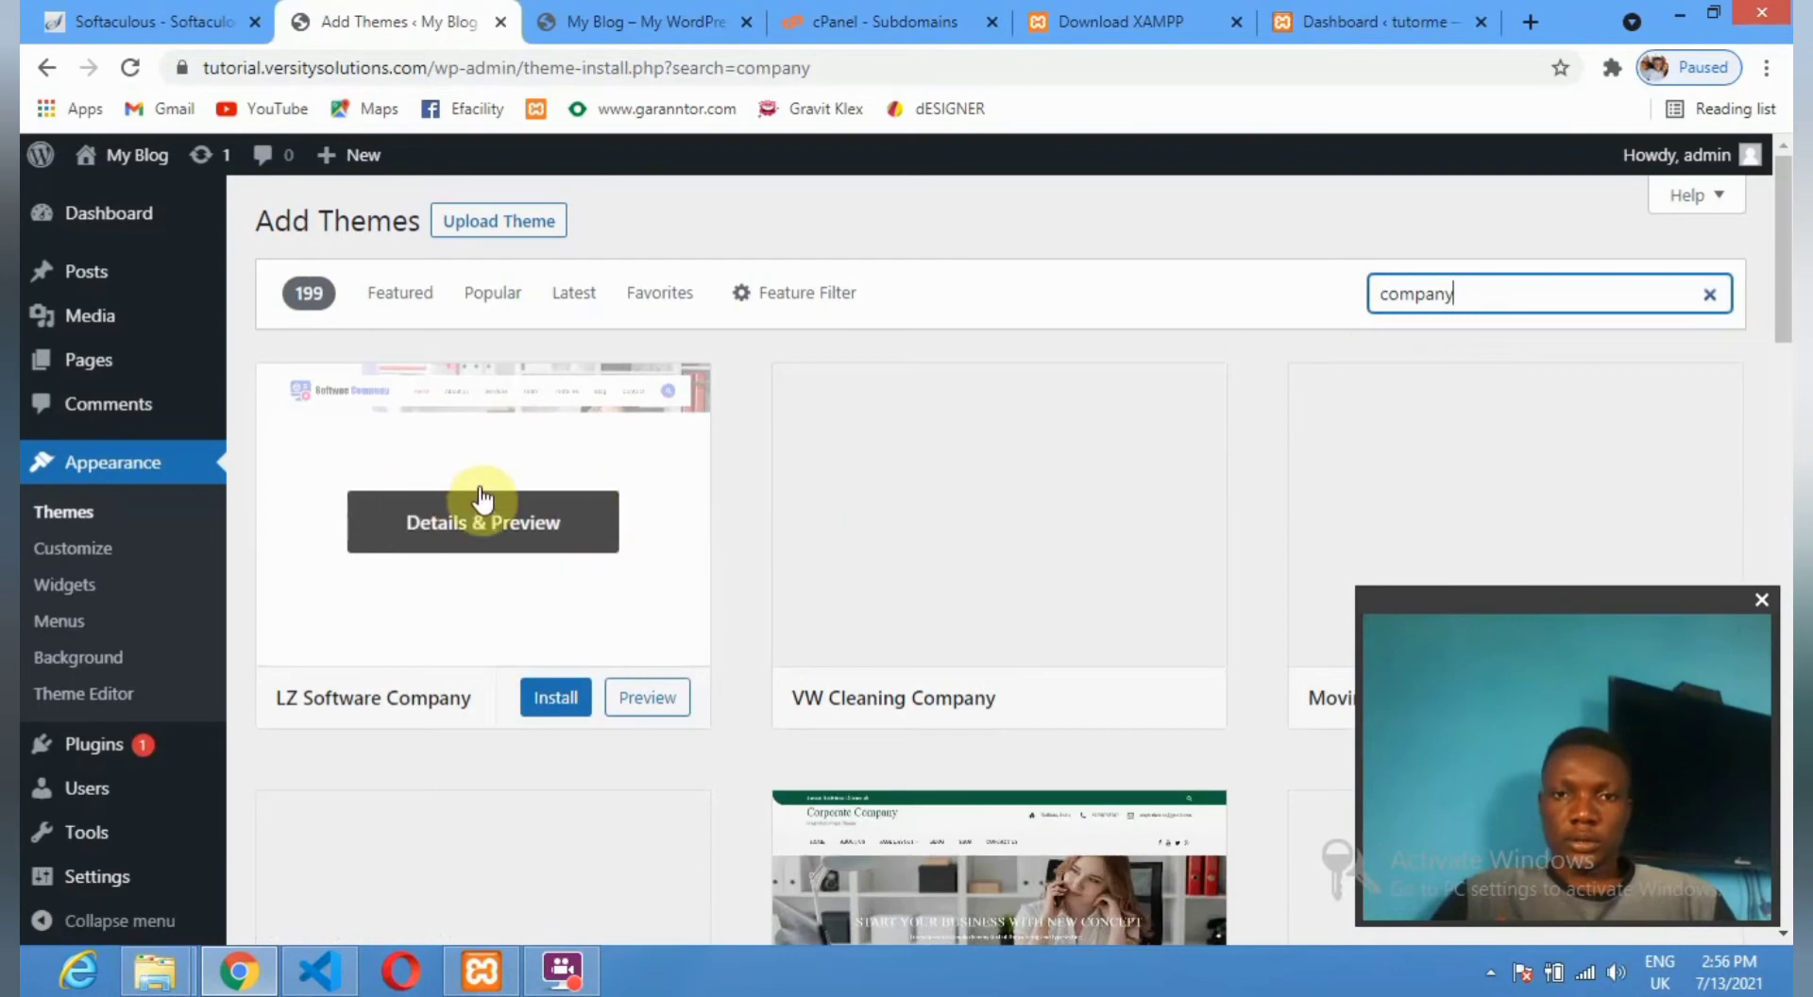
Install and activate the Software Company theme from the results.
scroll(478, 527, down, 3)
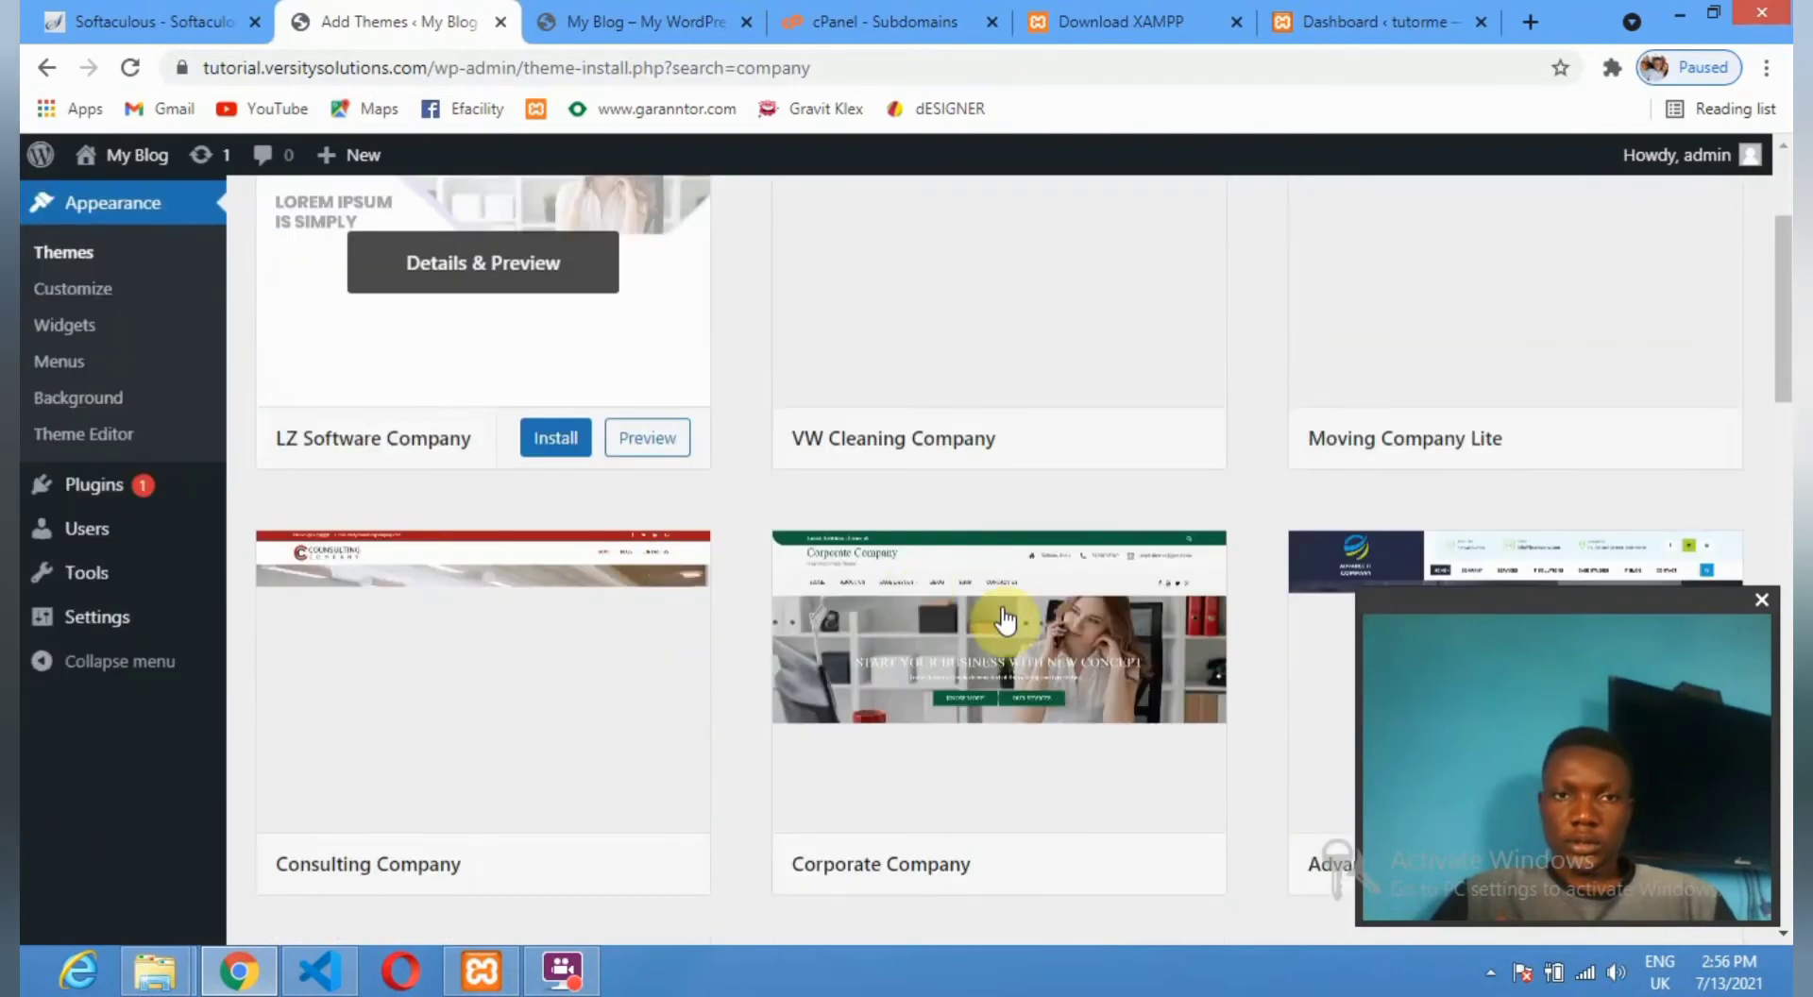
scroll(982, 651, down, 3)
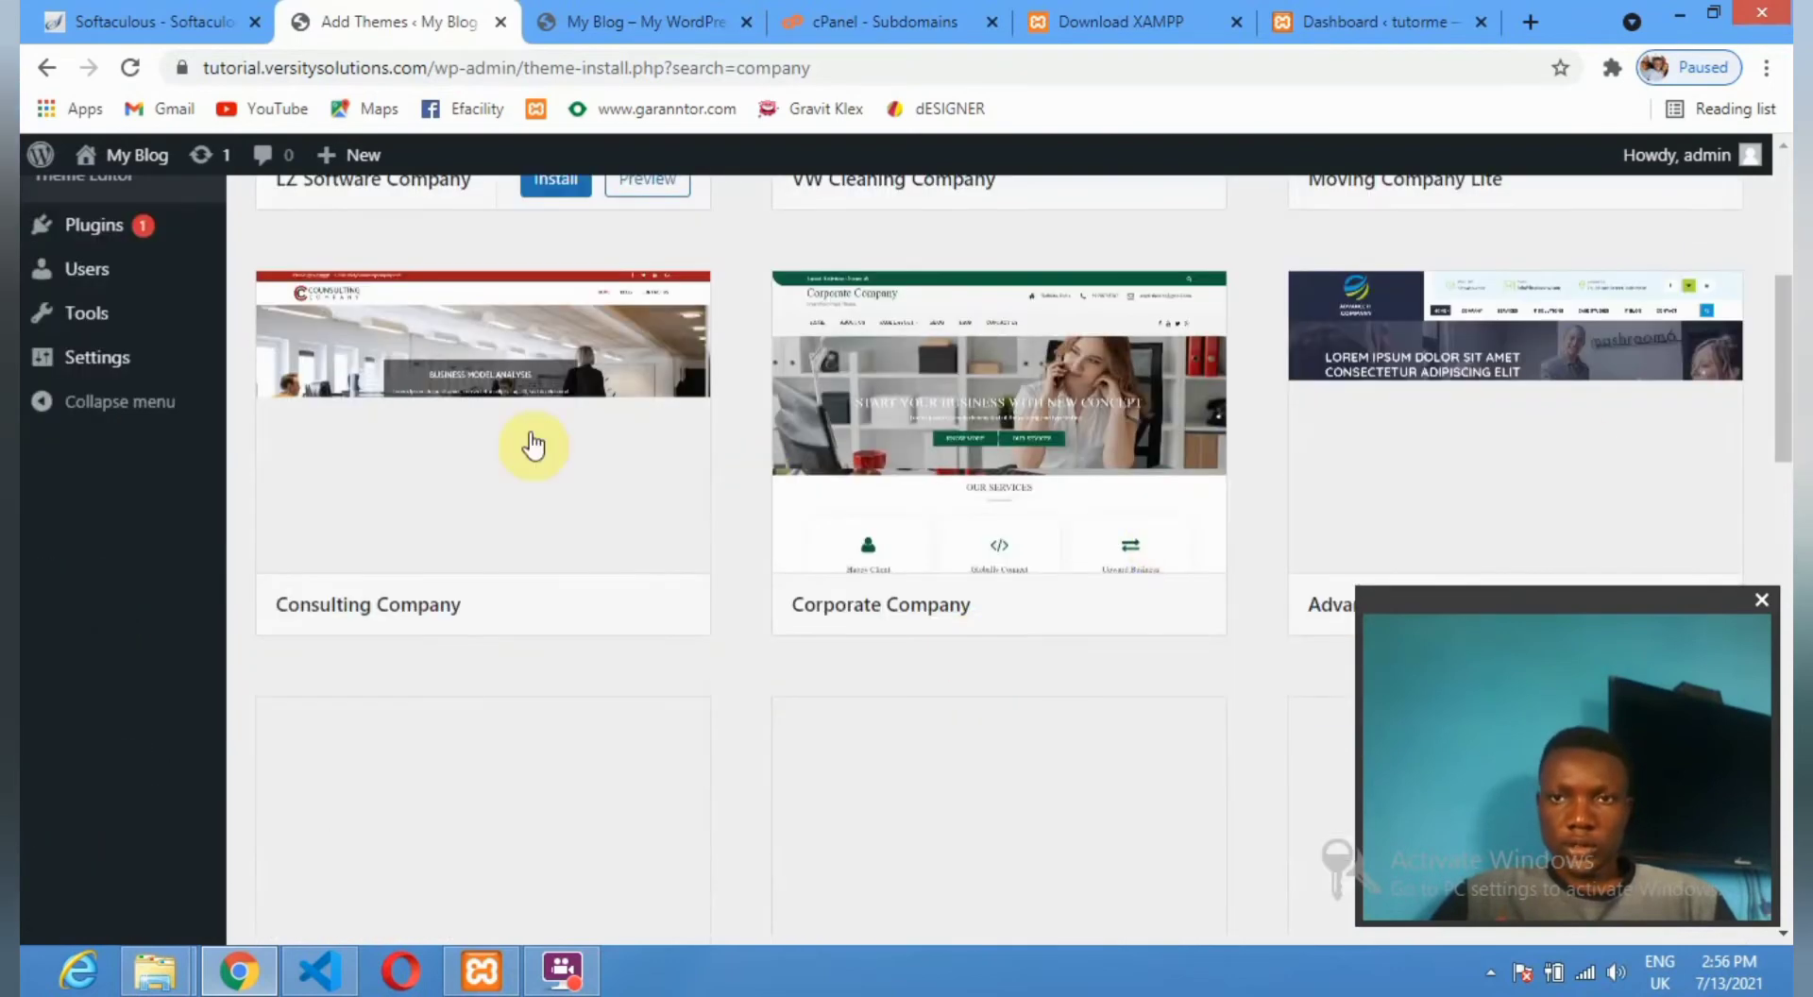
scroll(538, 435, down, 2)
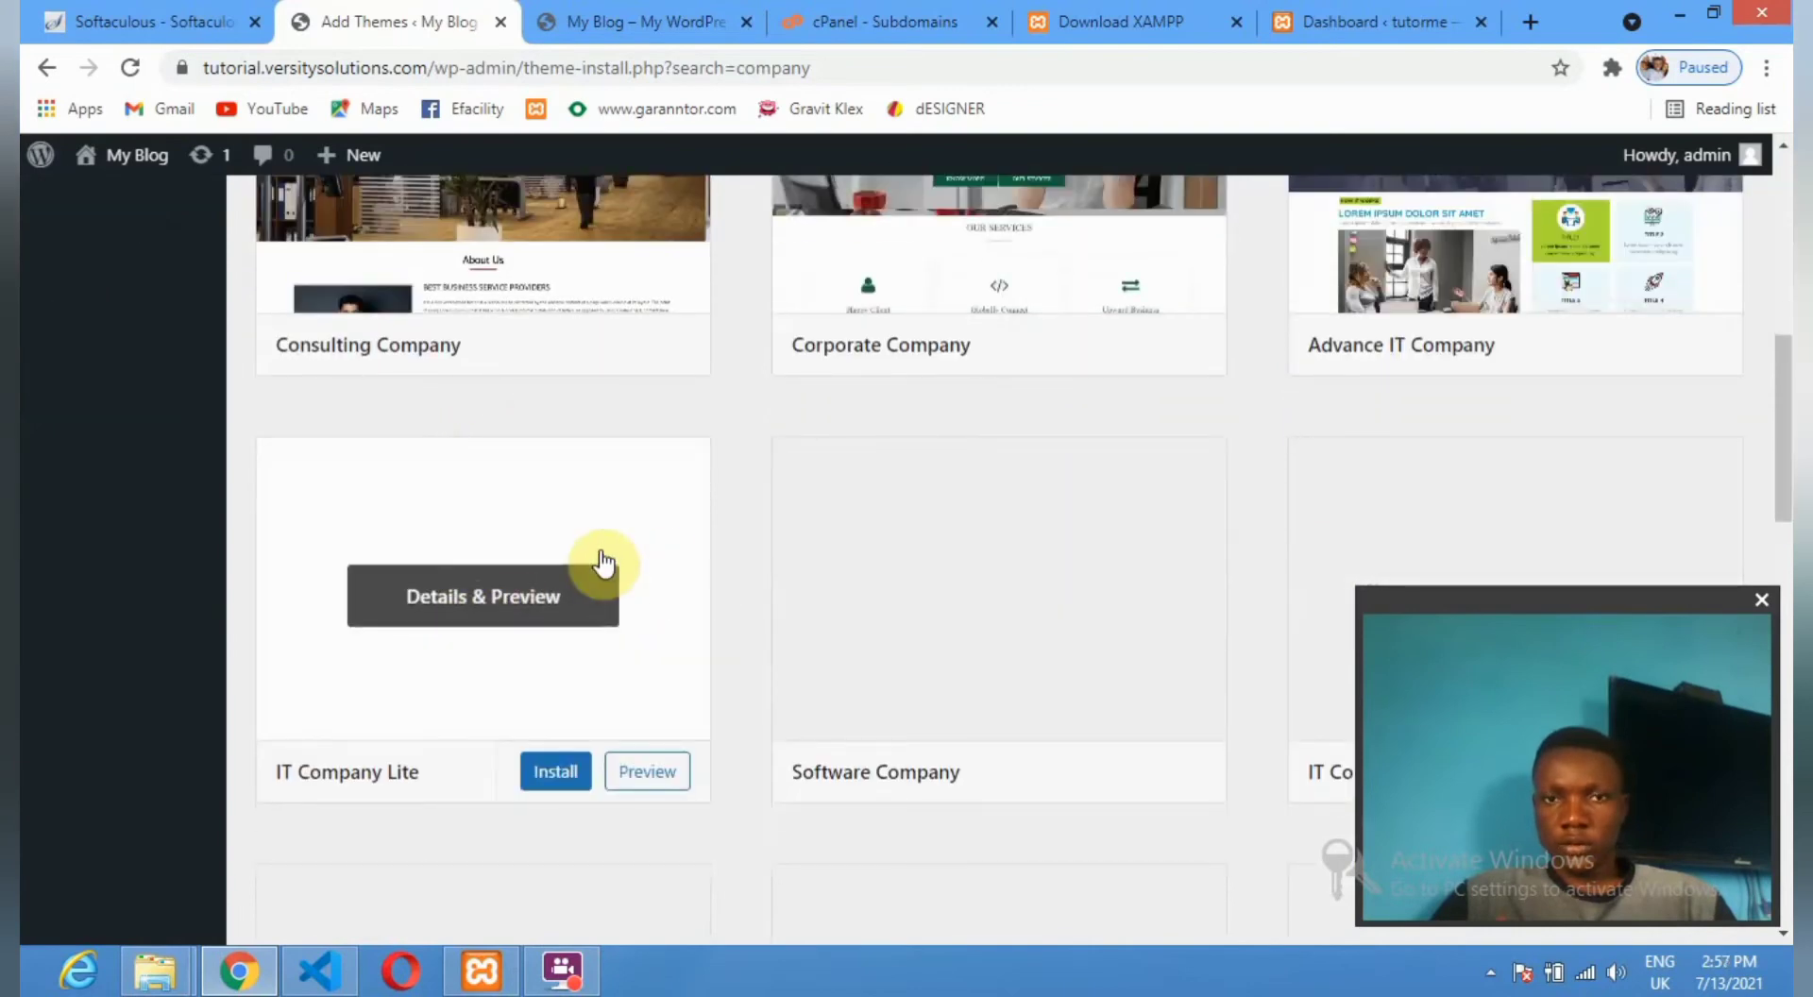
scroll(251, 449, down, 1)
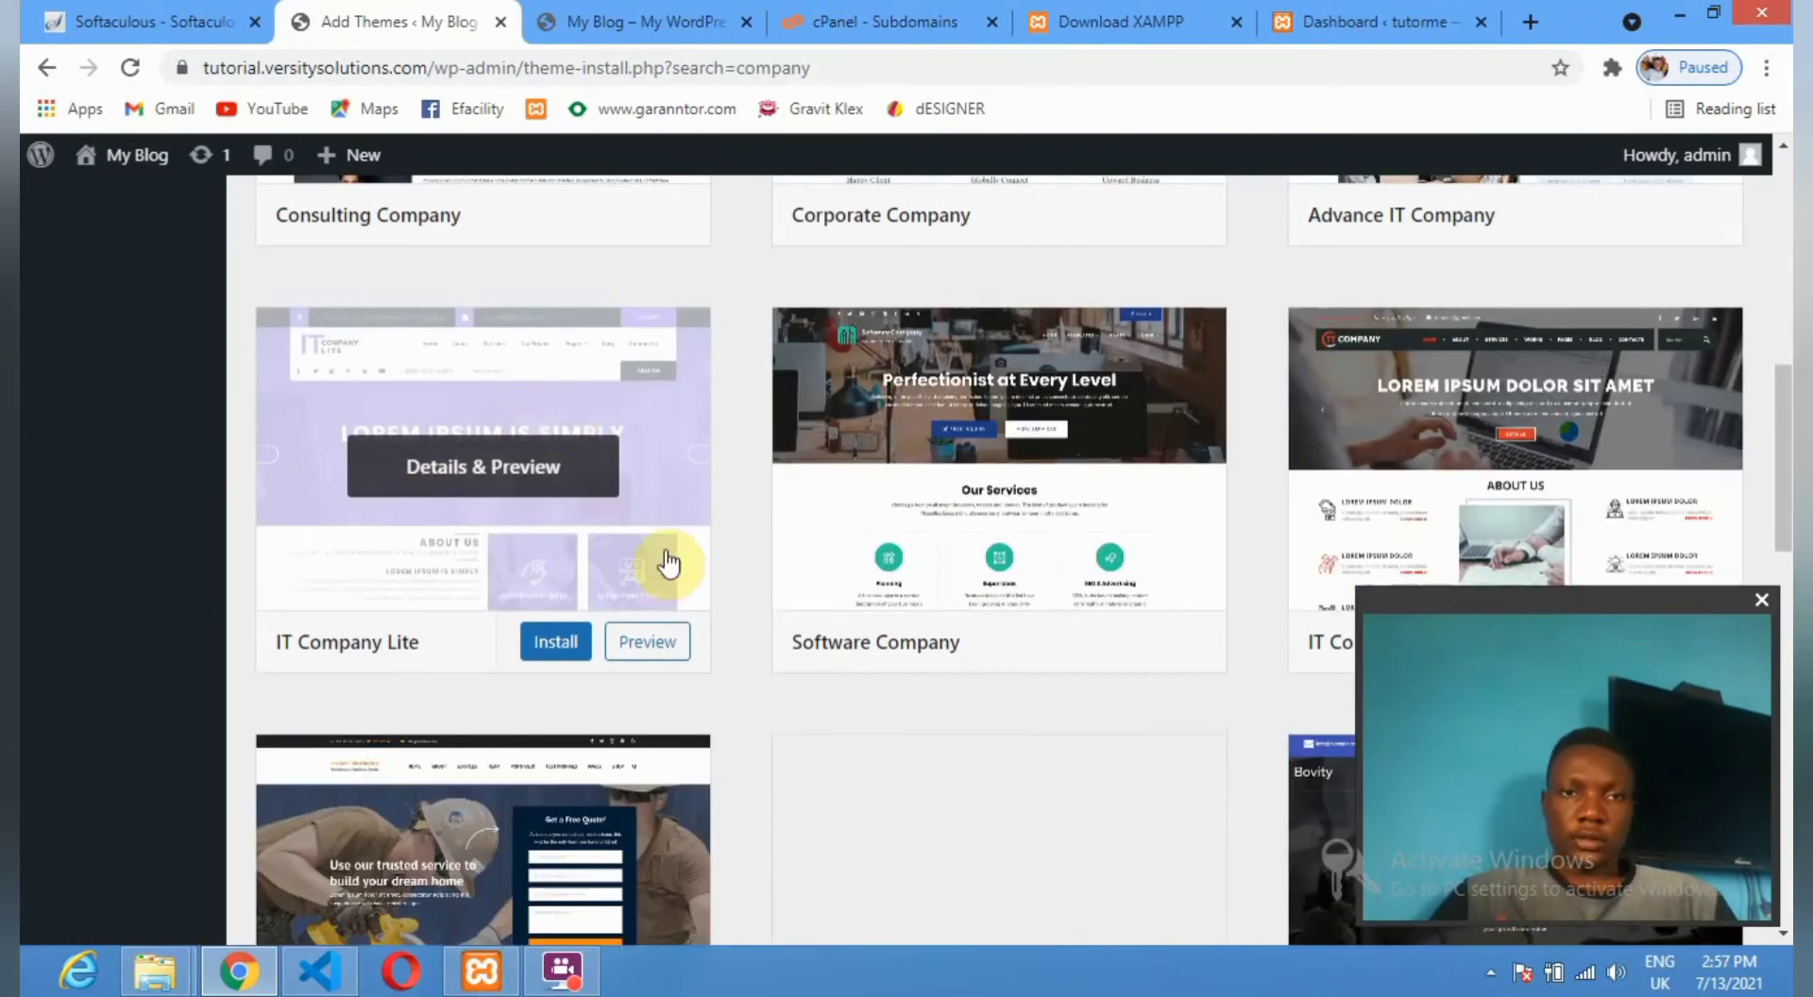
scroll(668, 566, down, 1)
scroll(615, 579, down, 2)
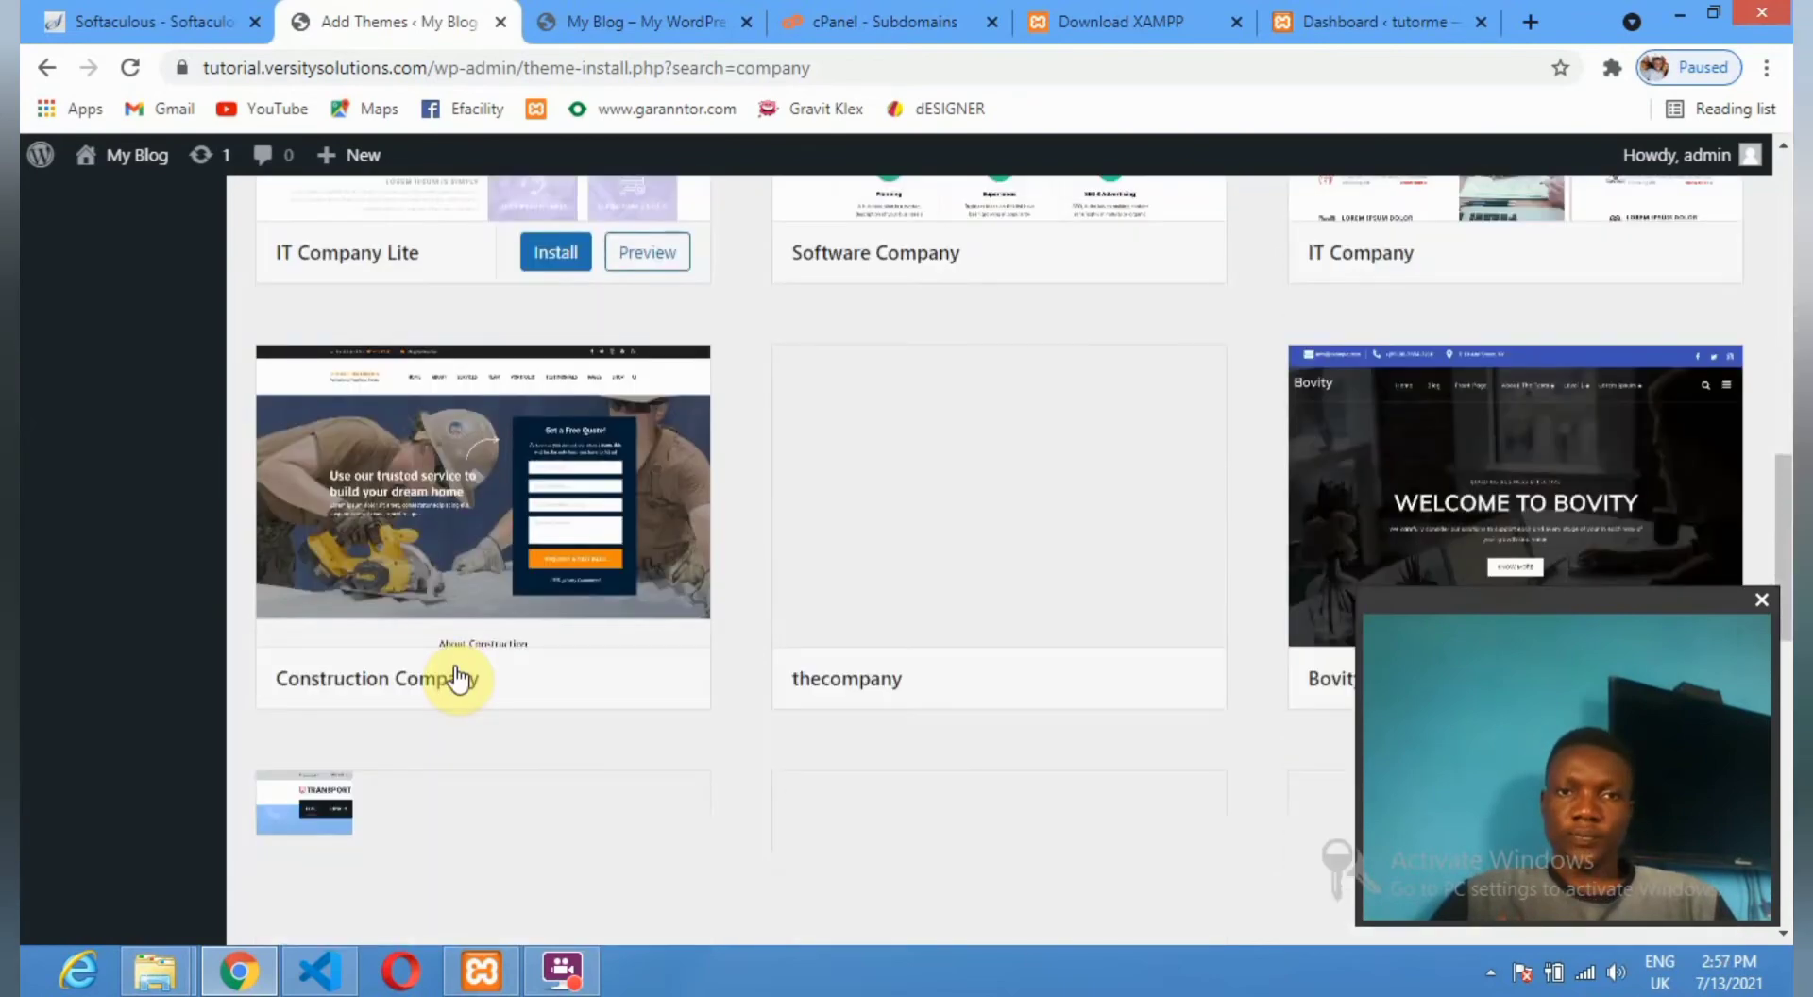
scroll(1117, 332, down, 2)
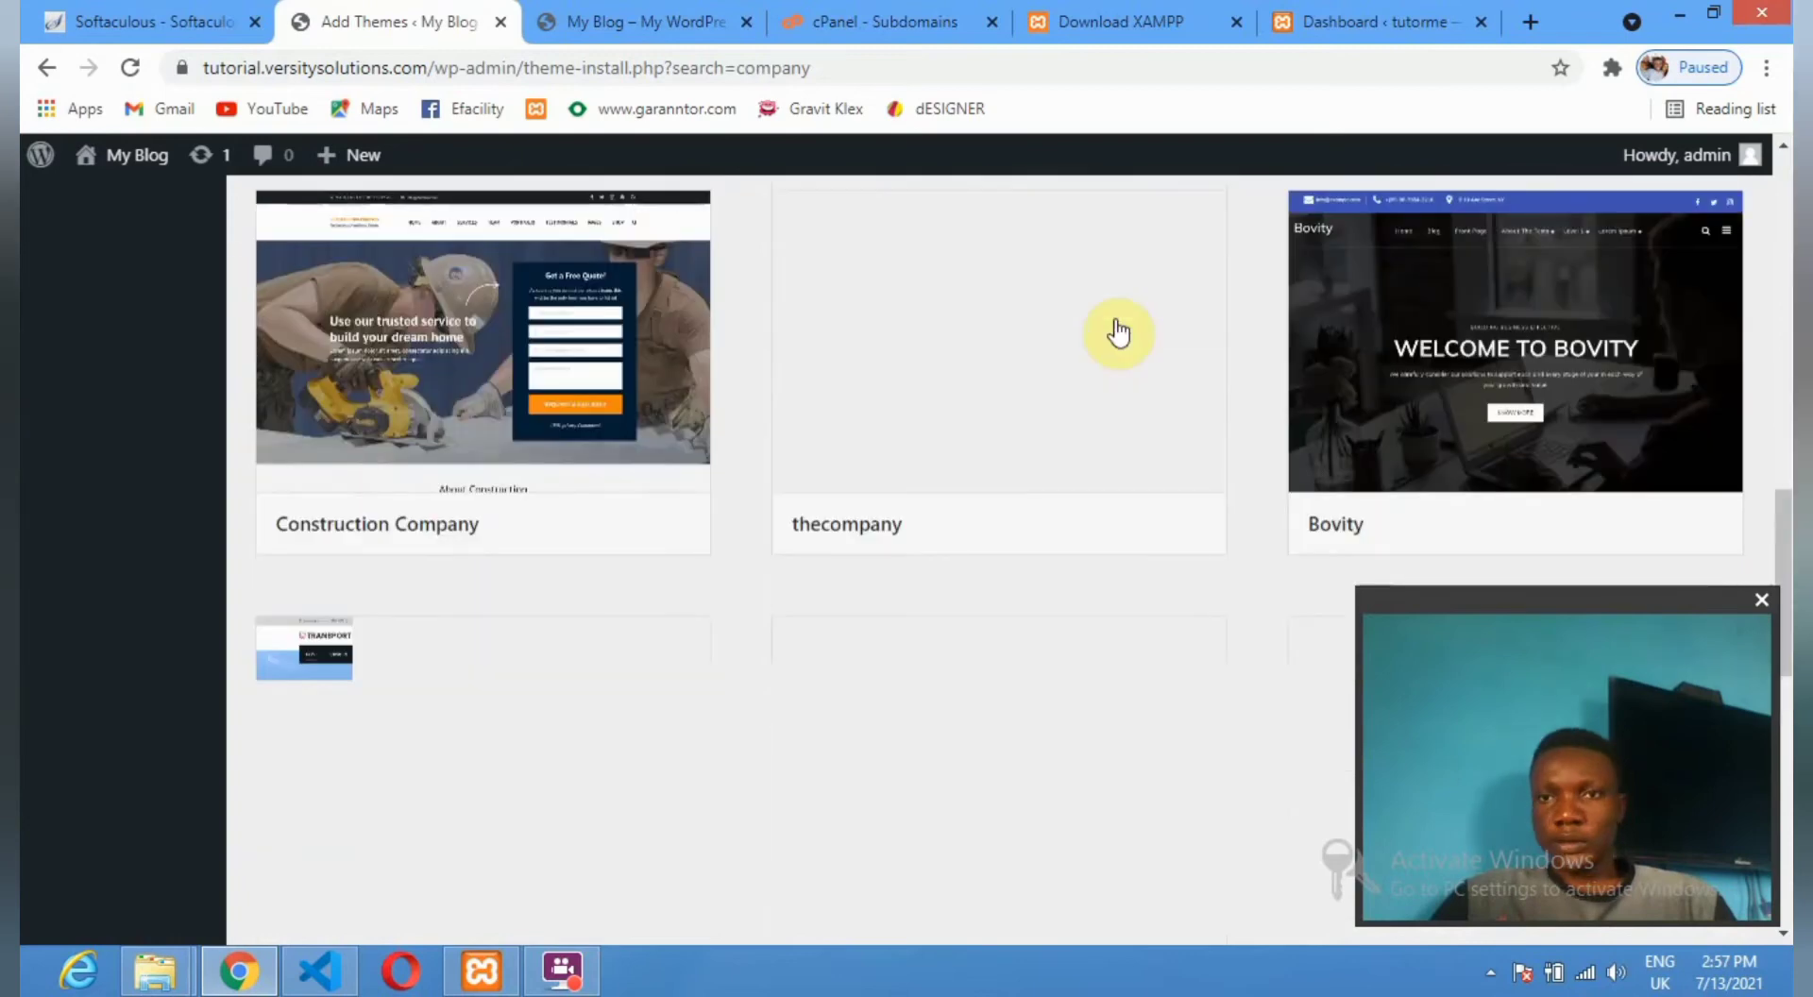
scroll(1579, 312, up, 4)
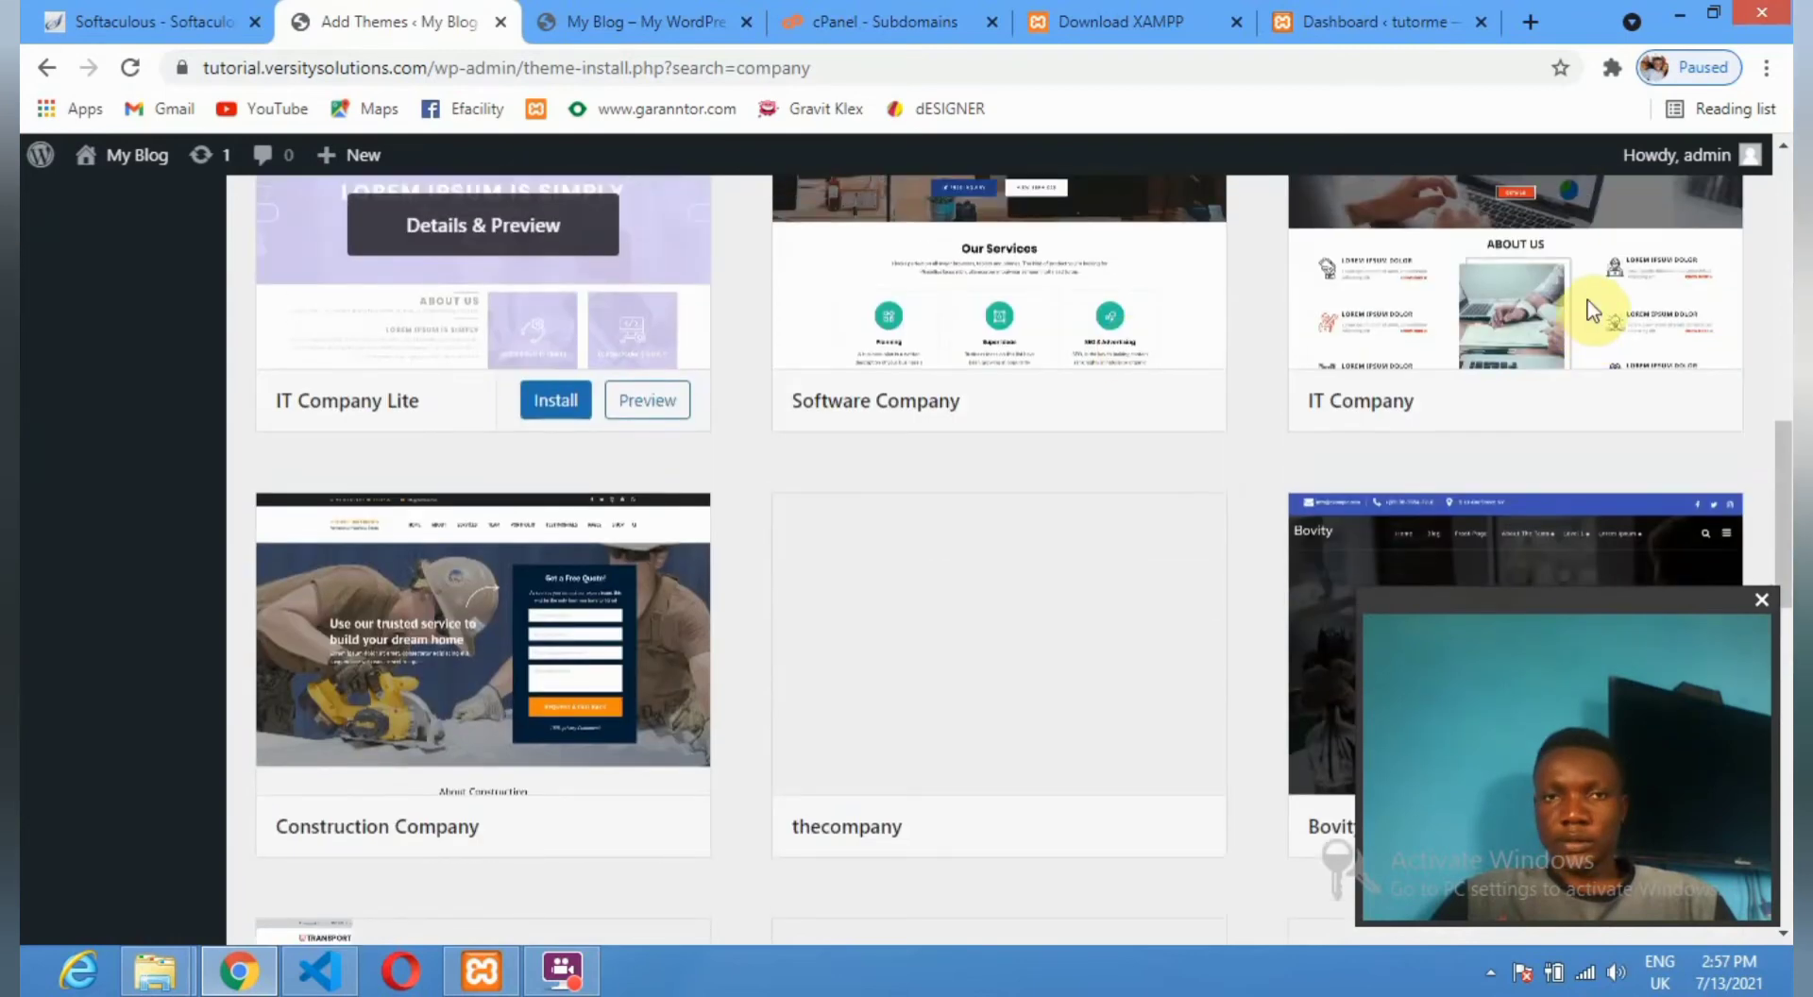
scroll(1594, 310, up, 1)
click(1066, 518)
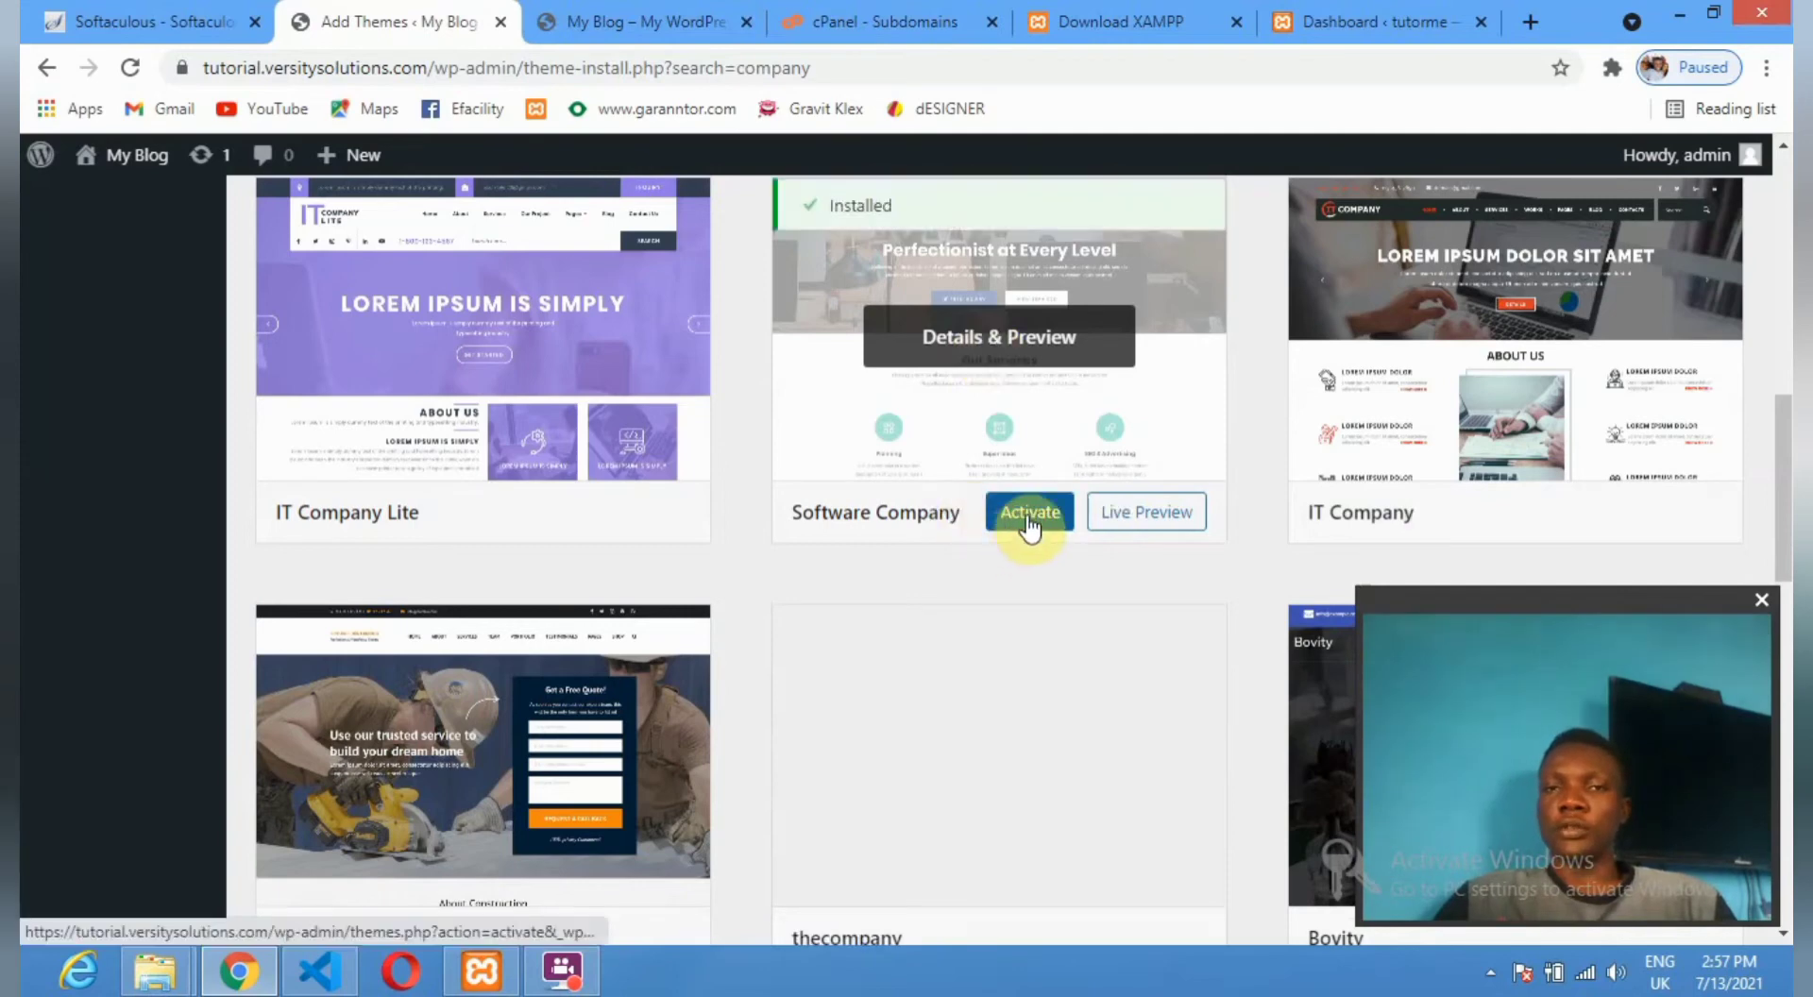
click(1029, 527)
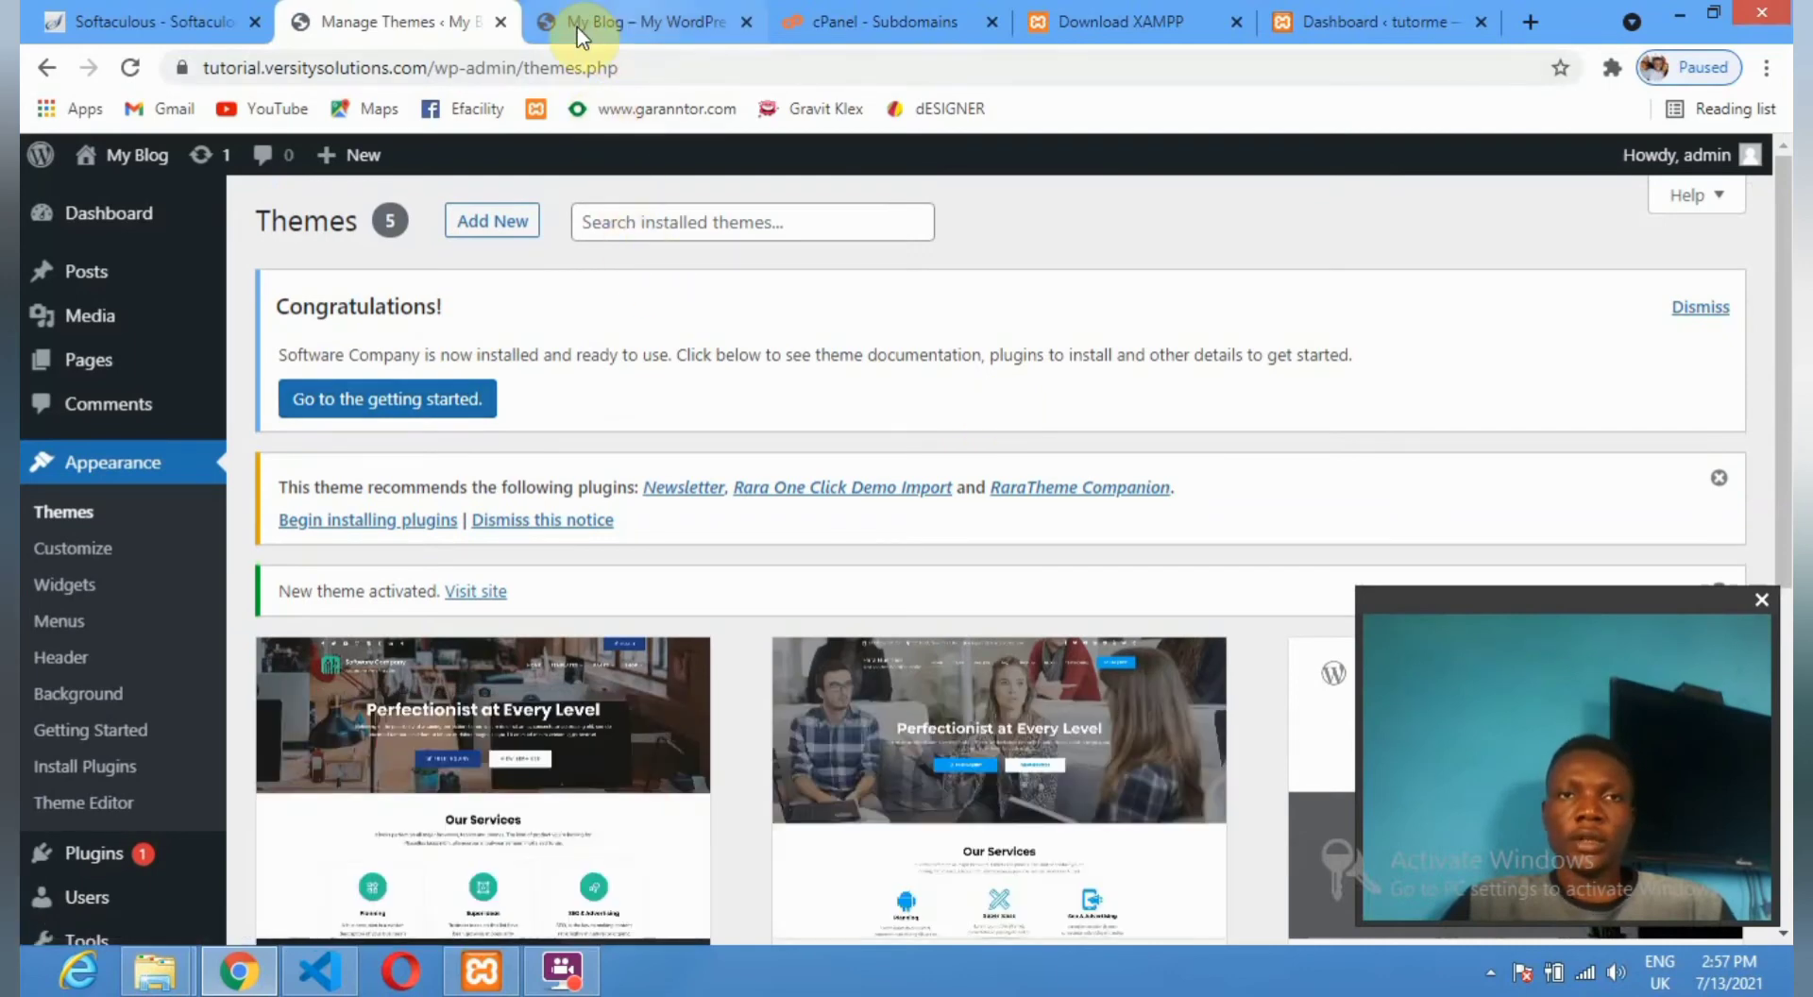
Reload the My Blog front page with Software Company, then shrink Chrome to preview it narrow.
click(655, 27)
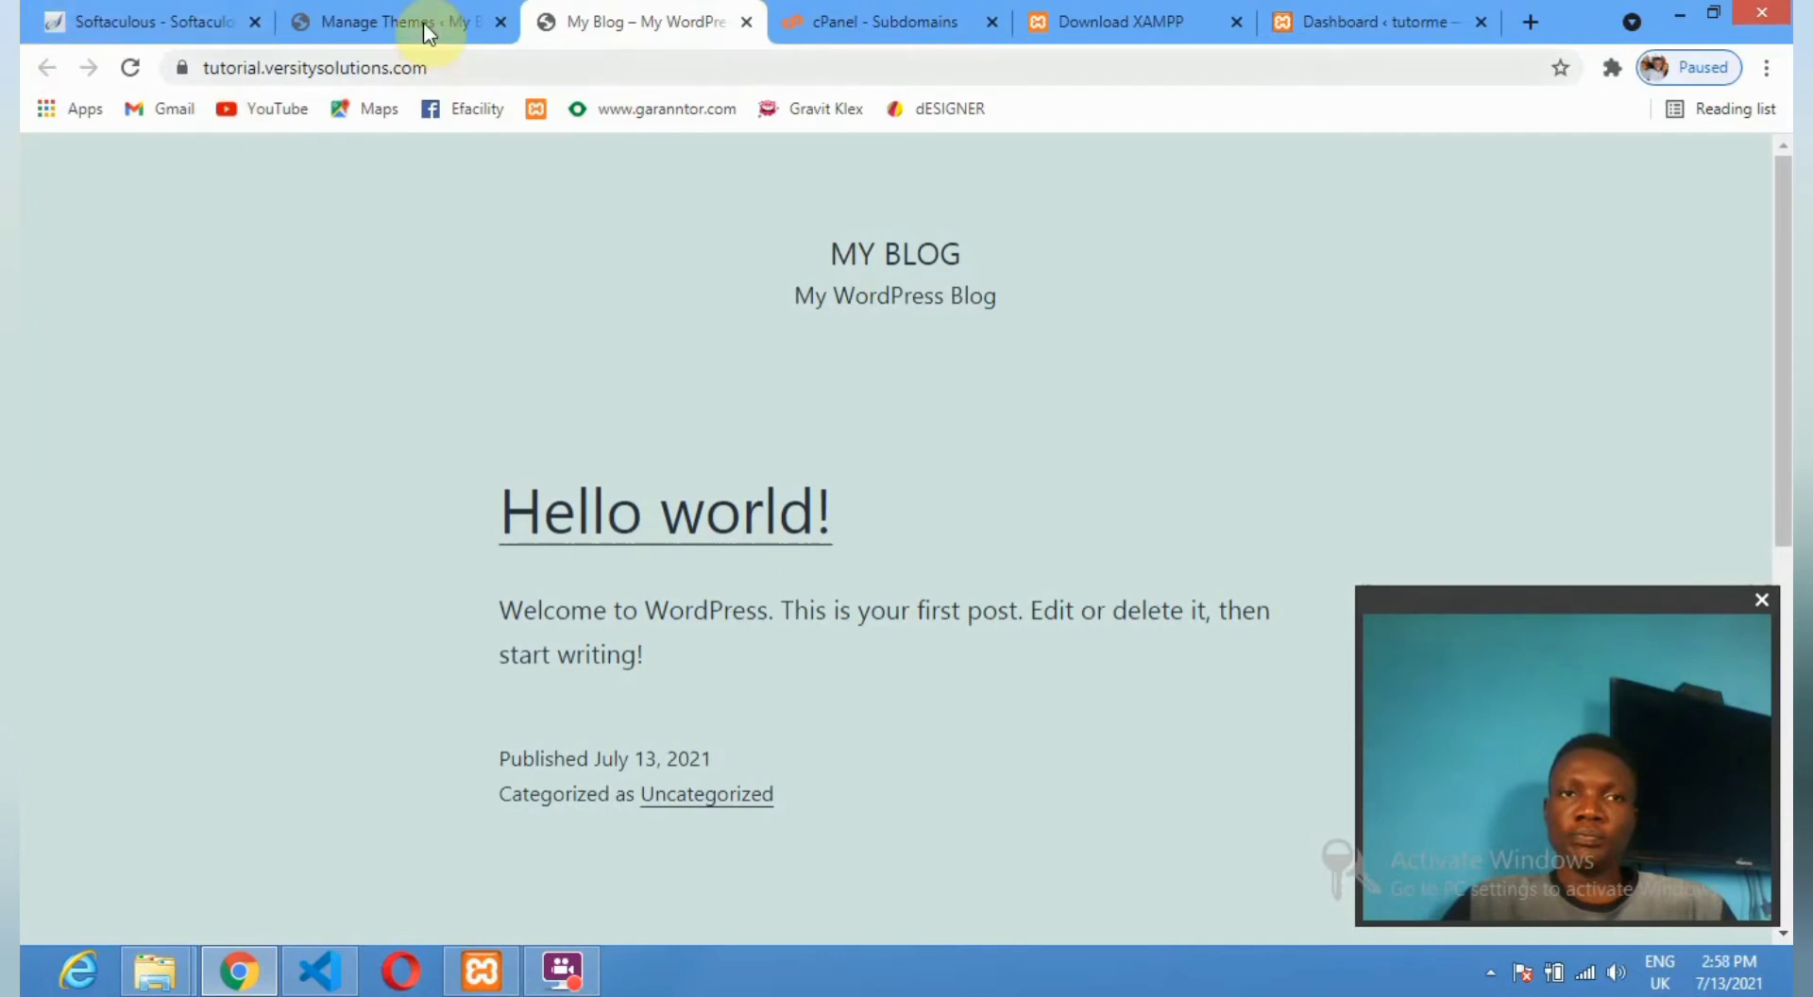
click(129, 67)
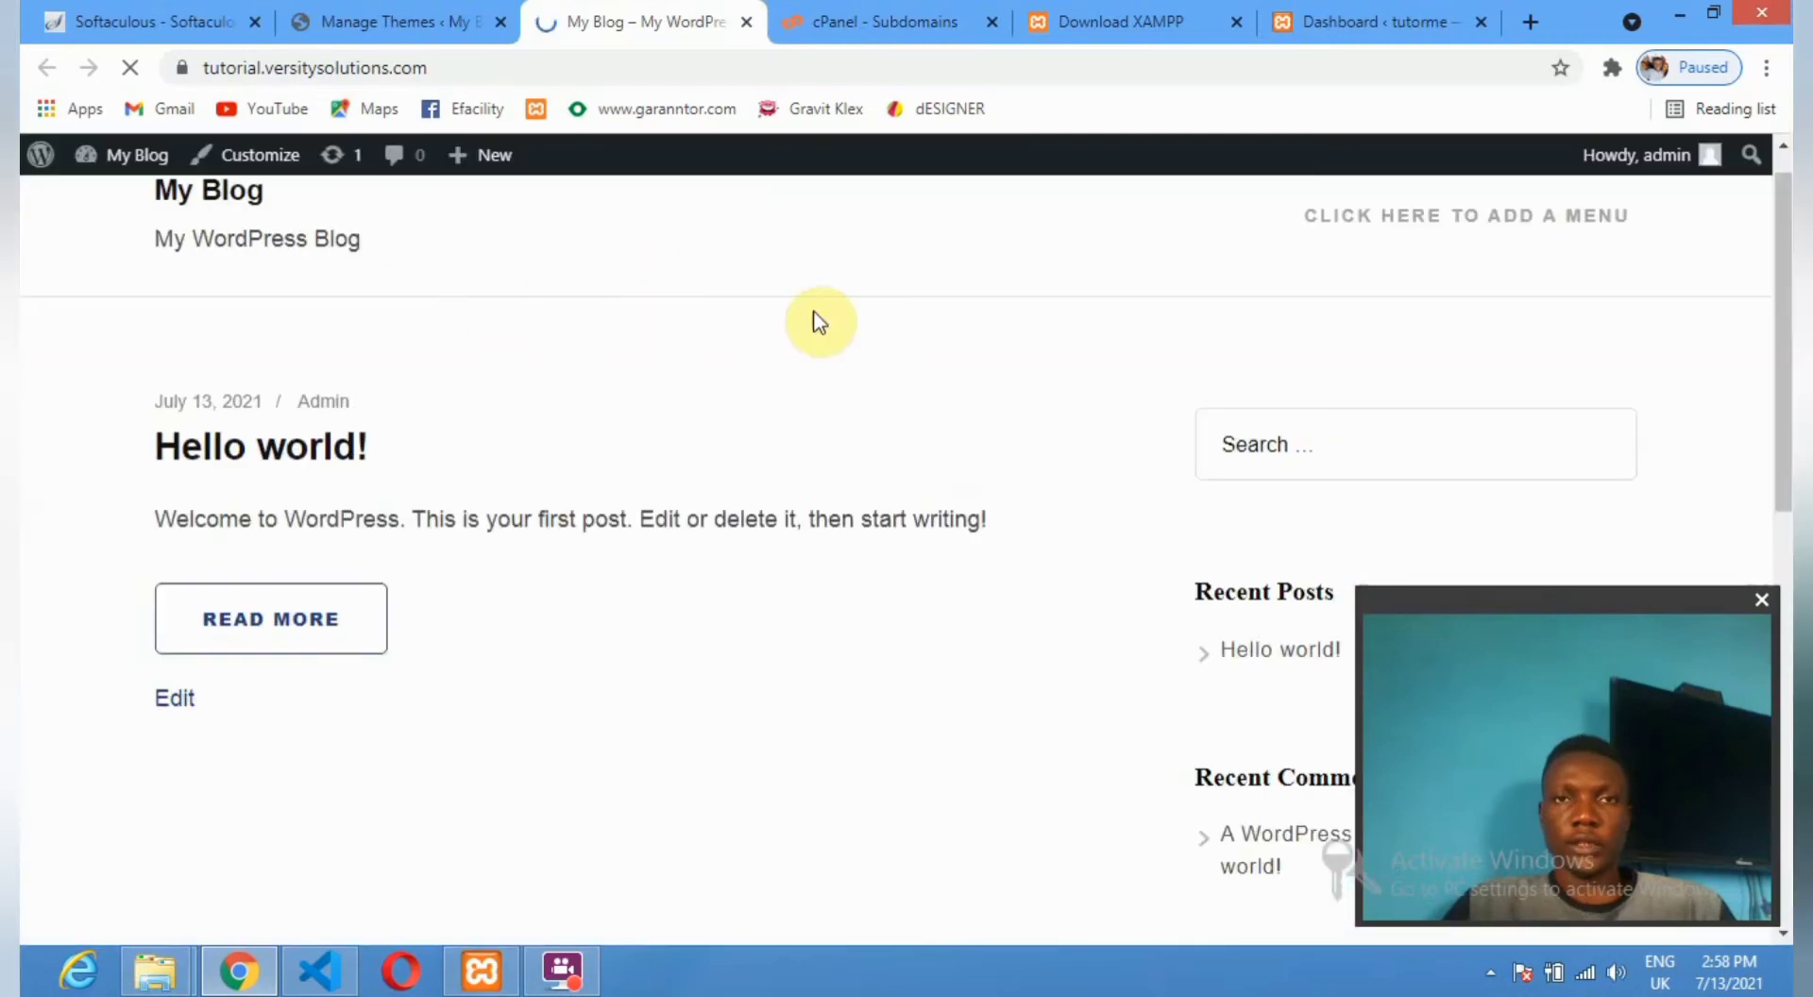
scroll(822, 323, up, 1)
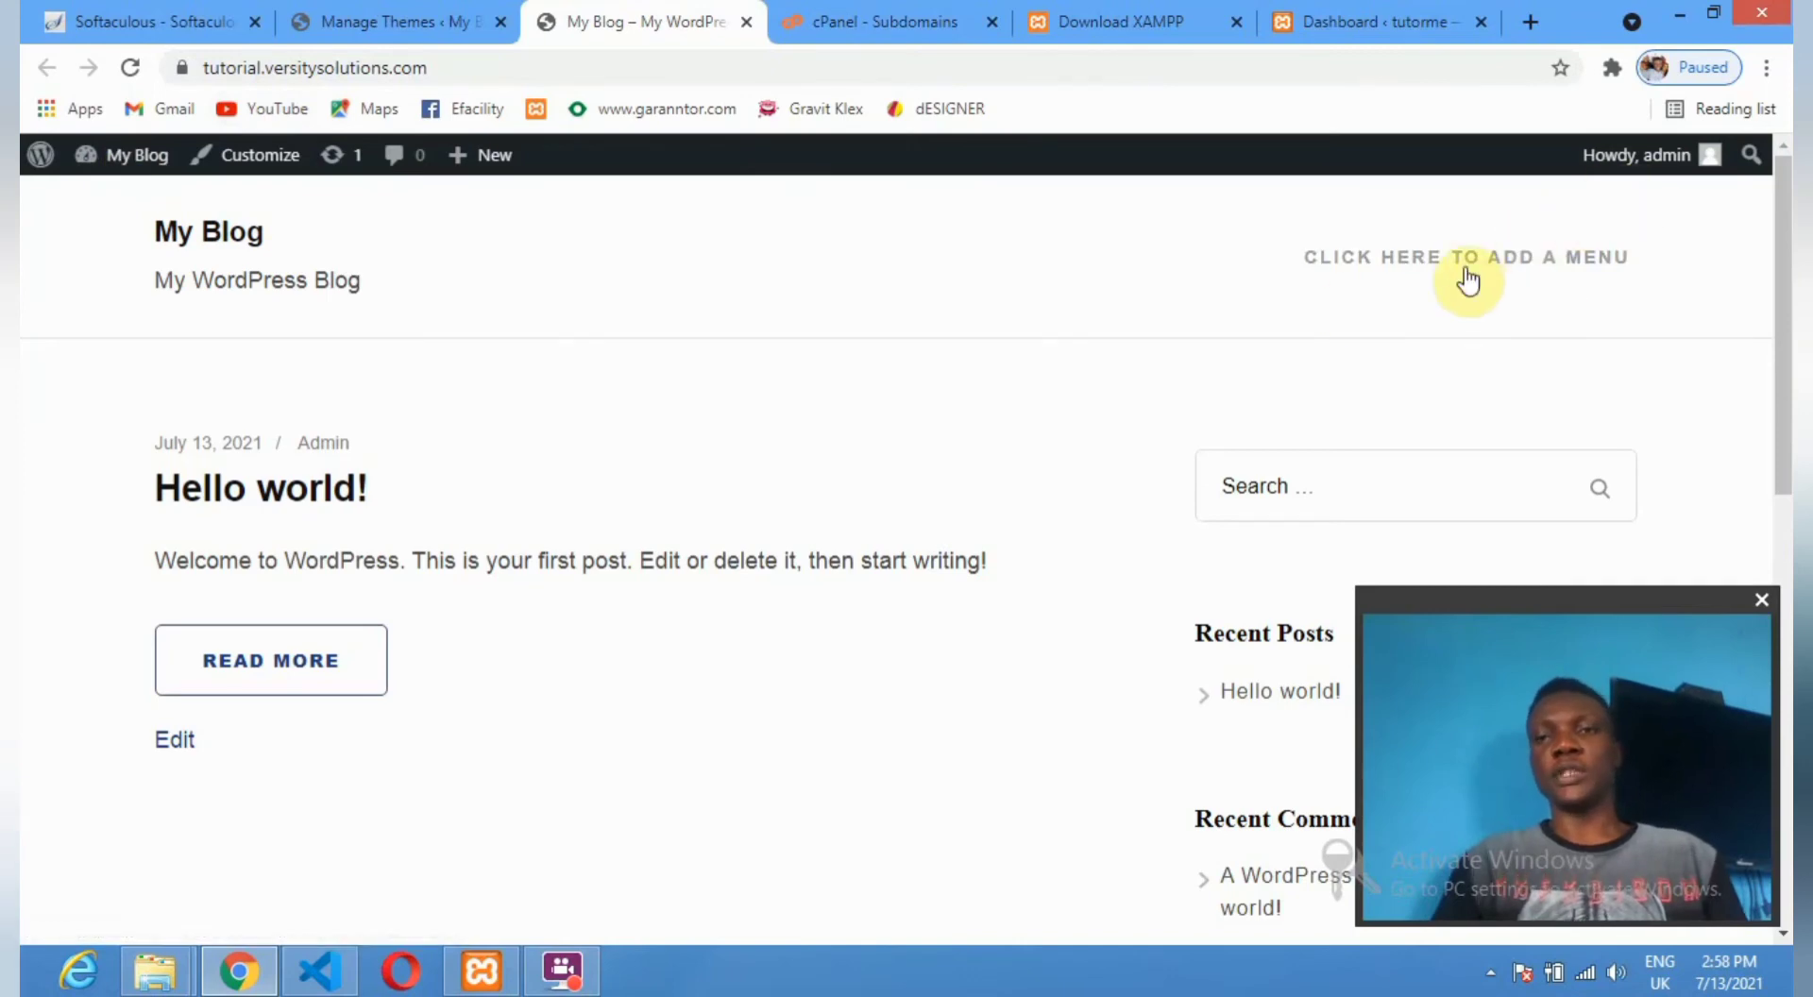
click(1717, 14)
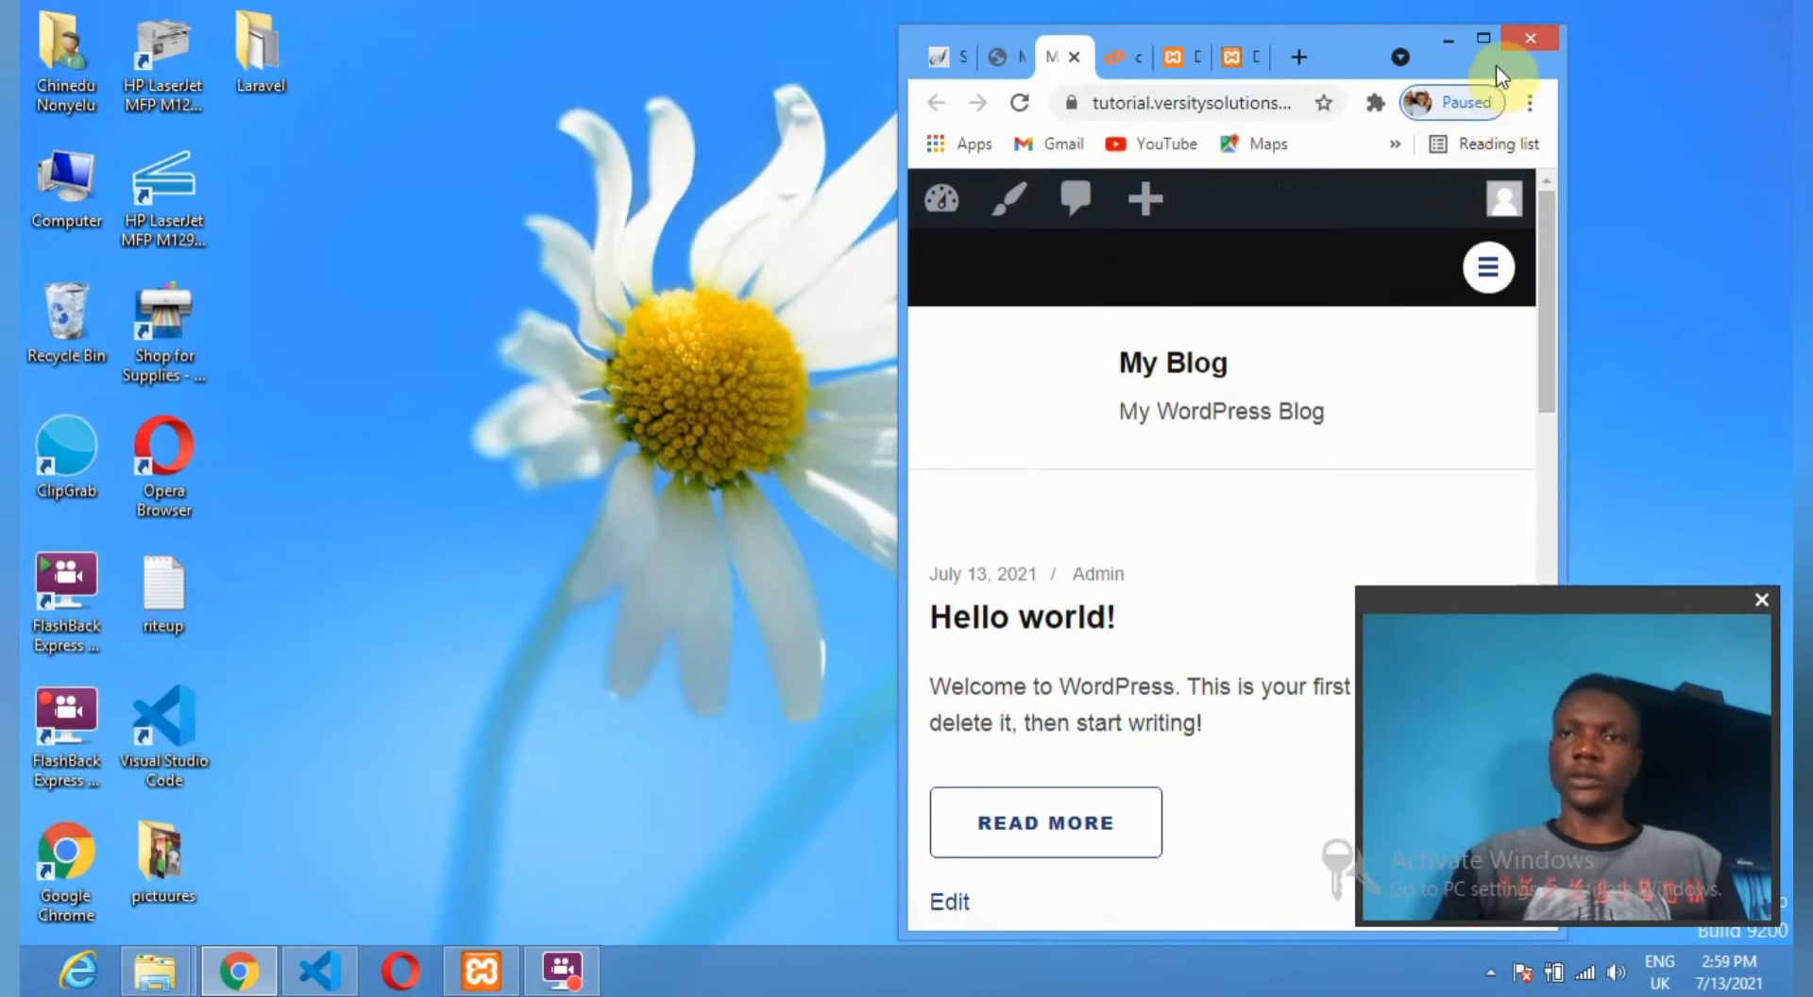
Maximize Chrome and return to the Themes page showing Software Company's welcome notice.
click(1482, 40)
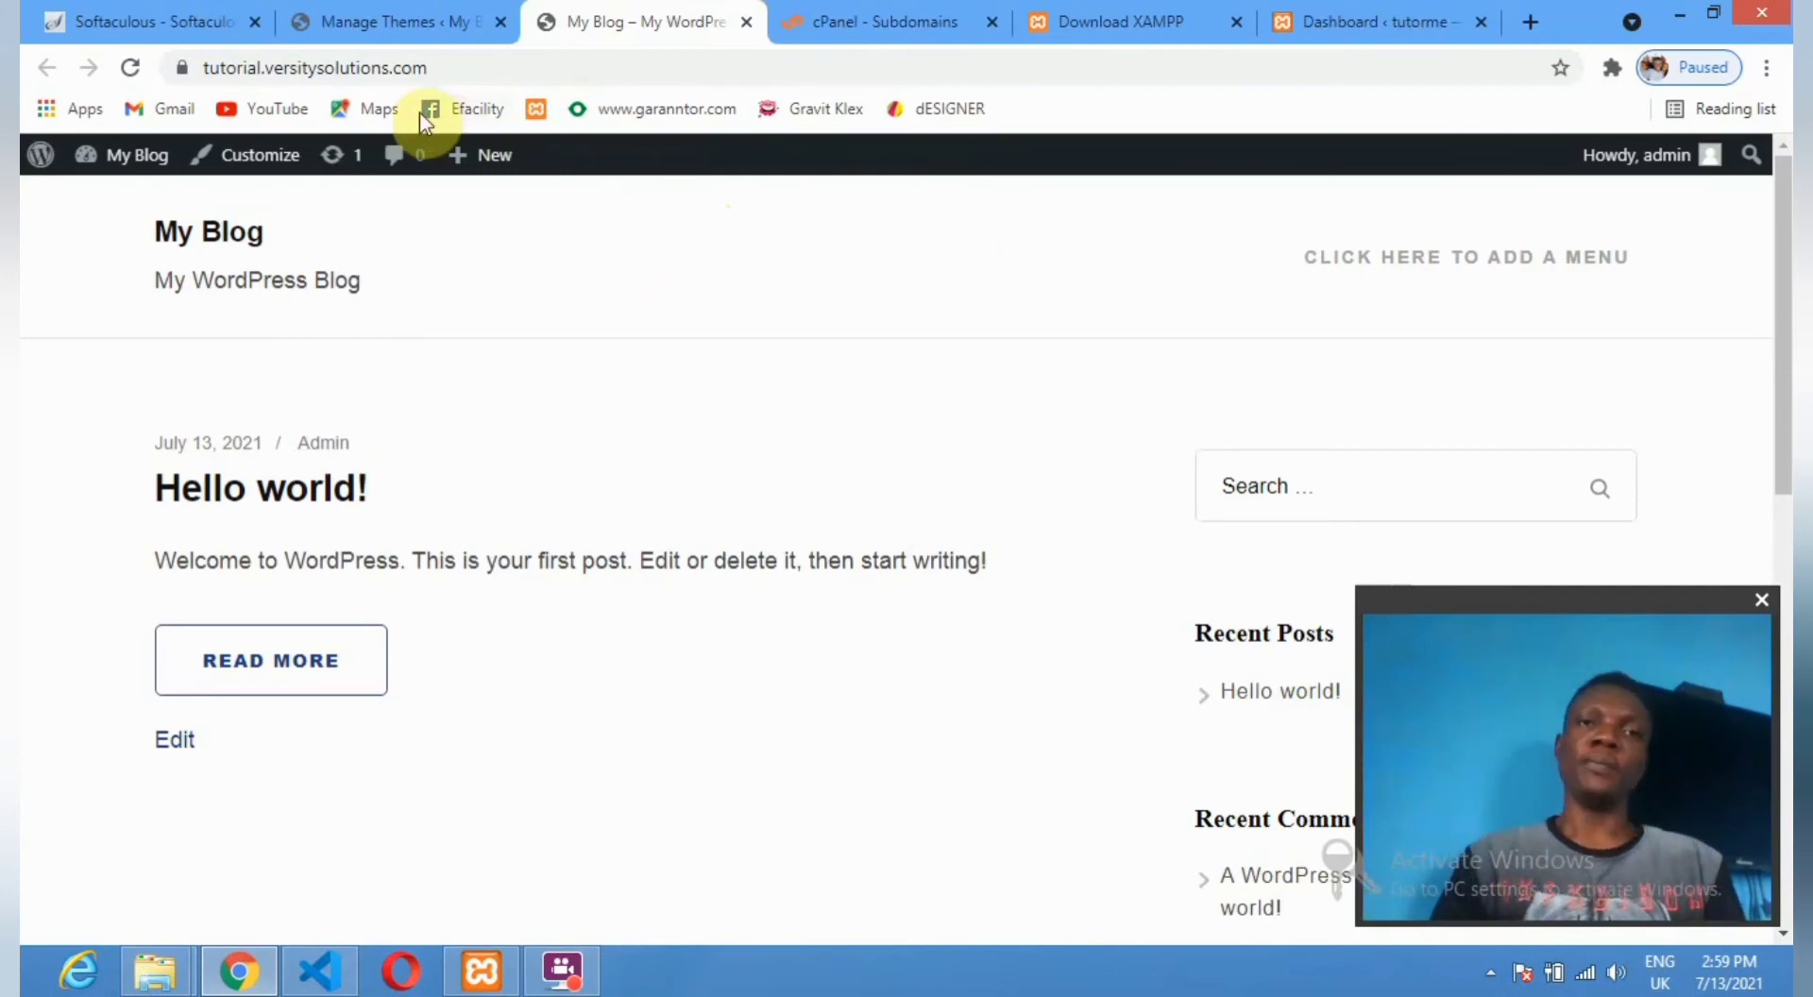
click(370, 13)
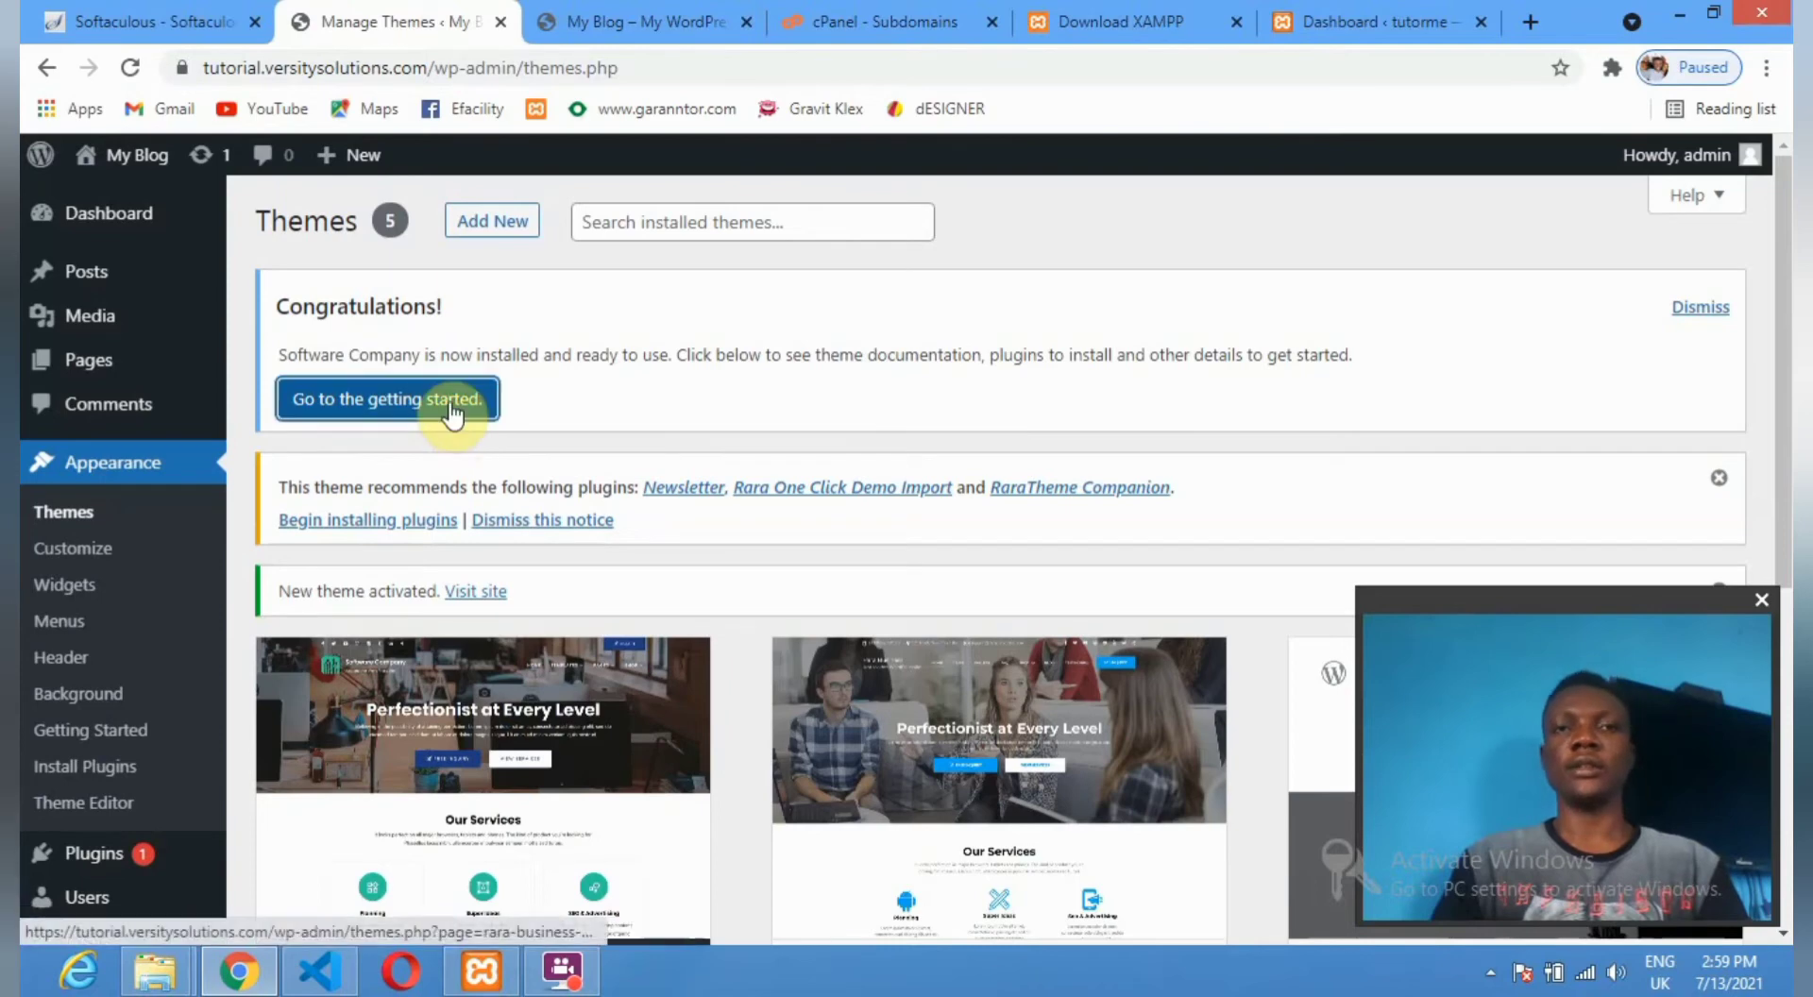
Open Software Company's getting-started guide and install the free plugins, including Rara One Click Demo Import.
click(404, 401)
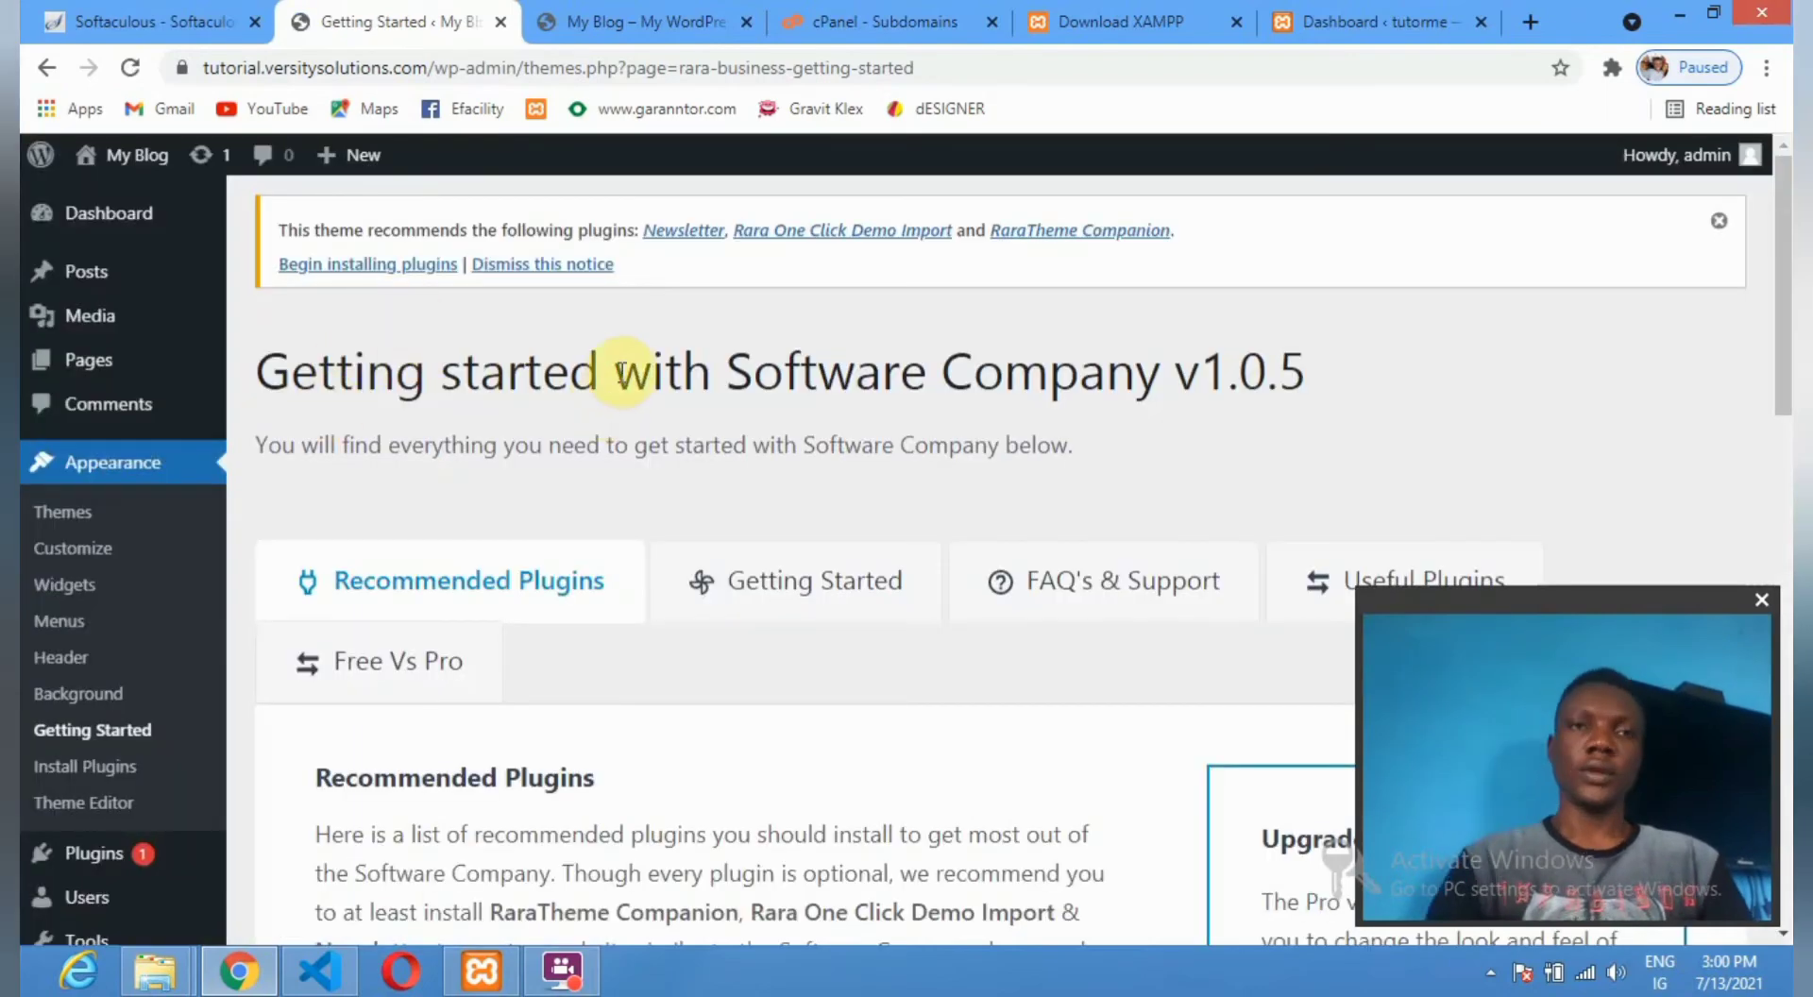
scroll(400, 339, down, 4)
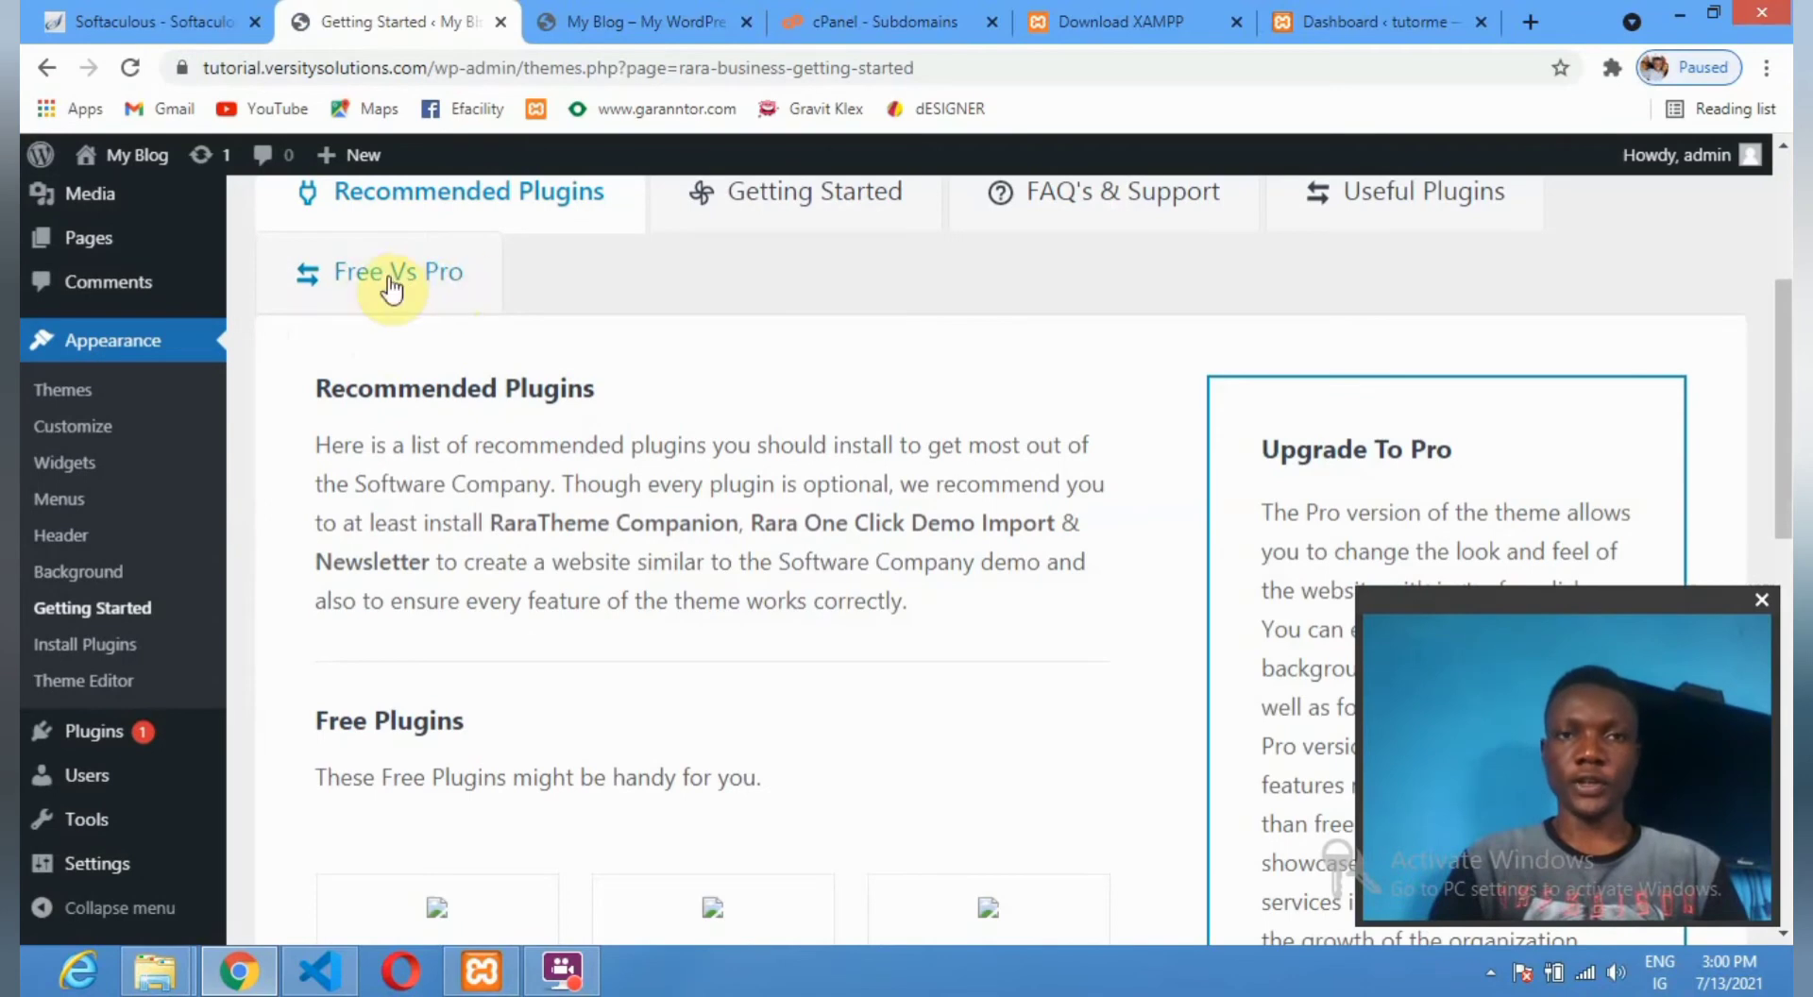
scroll(529, 397, down, 4)
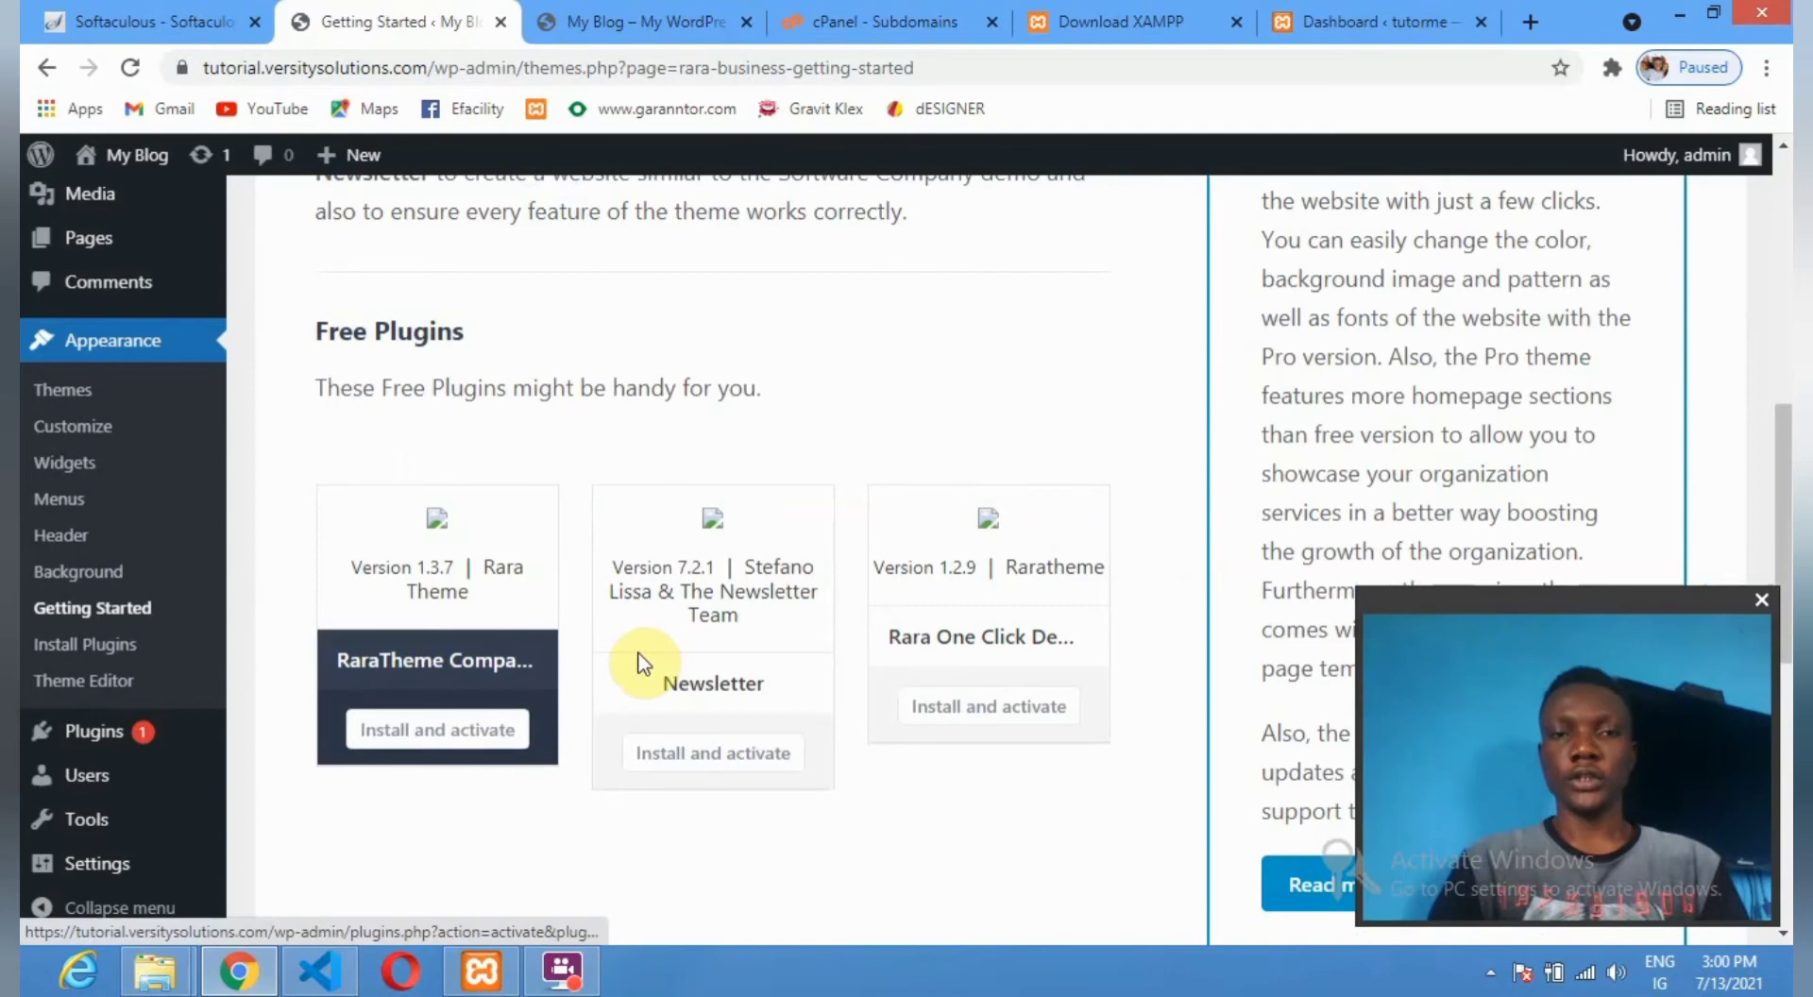
scroll(772, 466, down, 2)
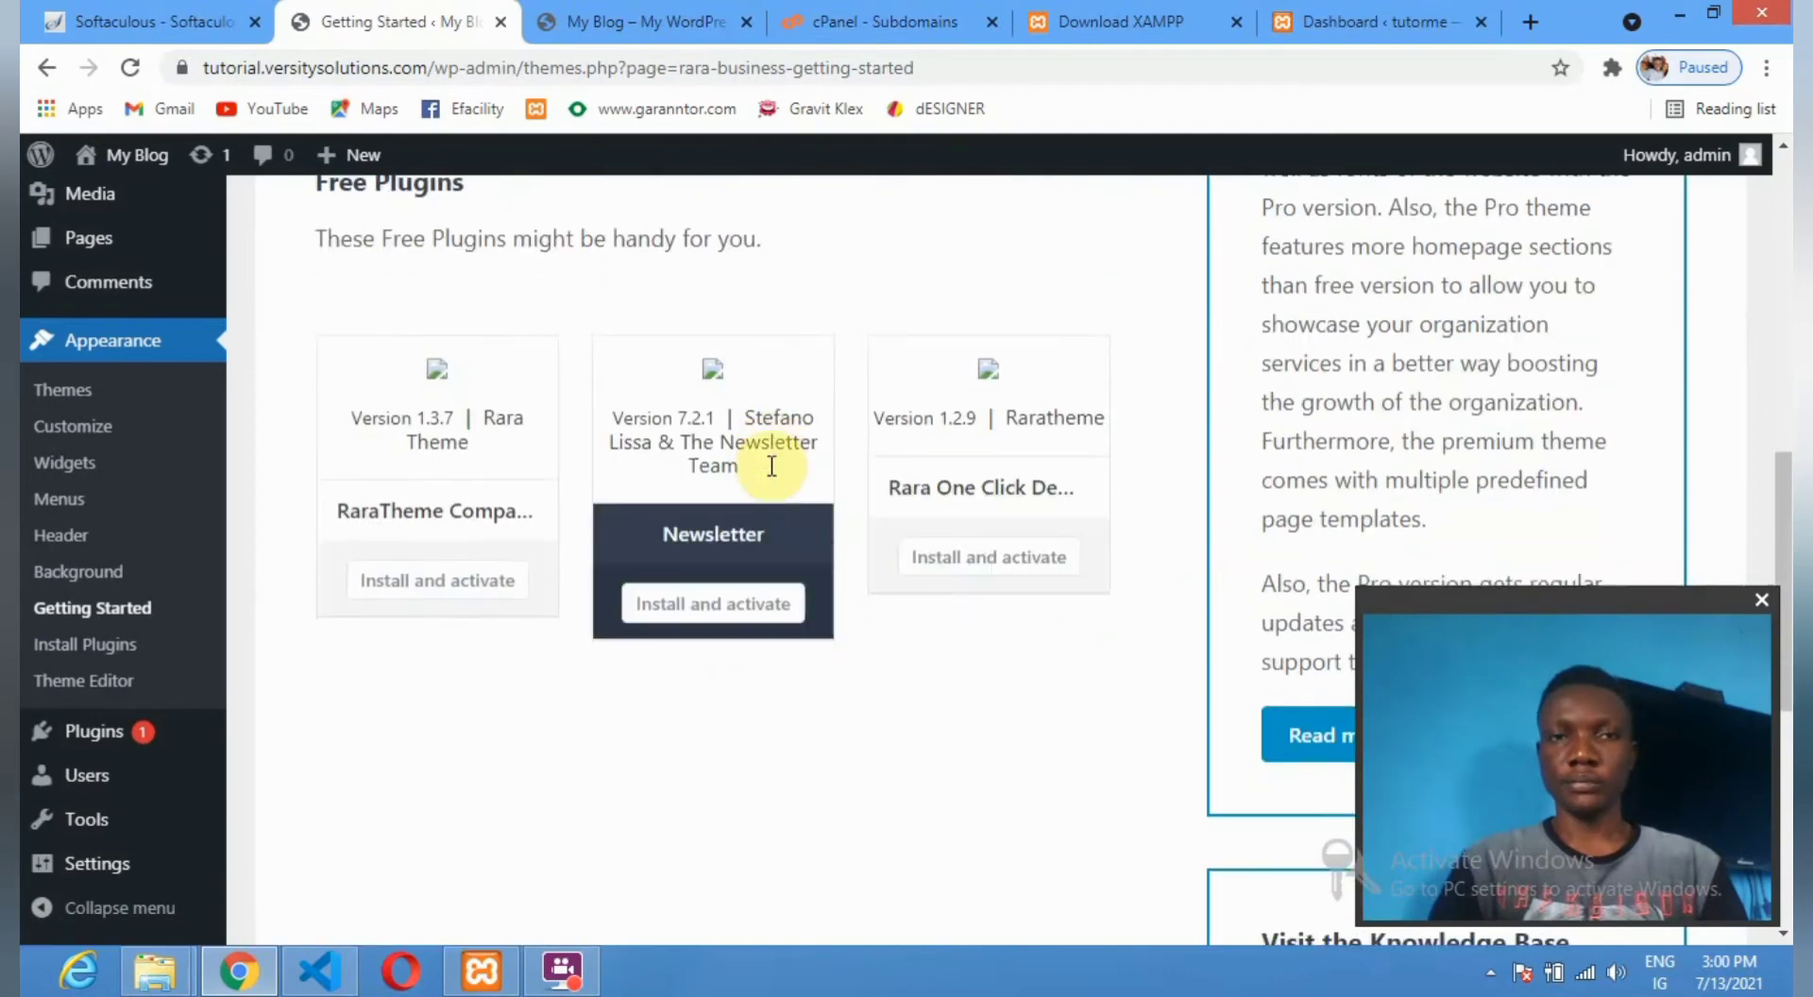
scroll(770, 470, down, 6)
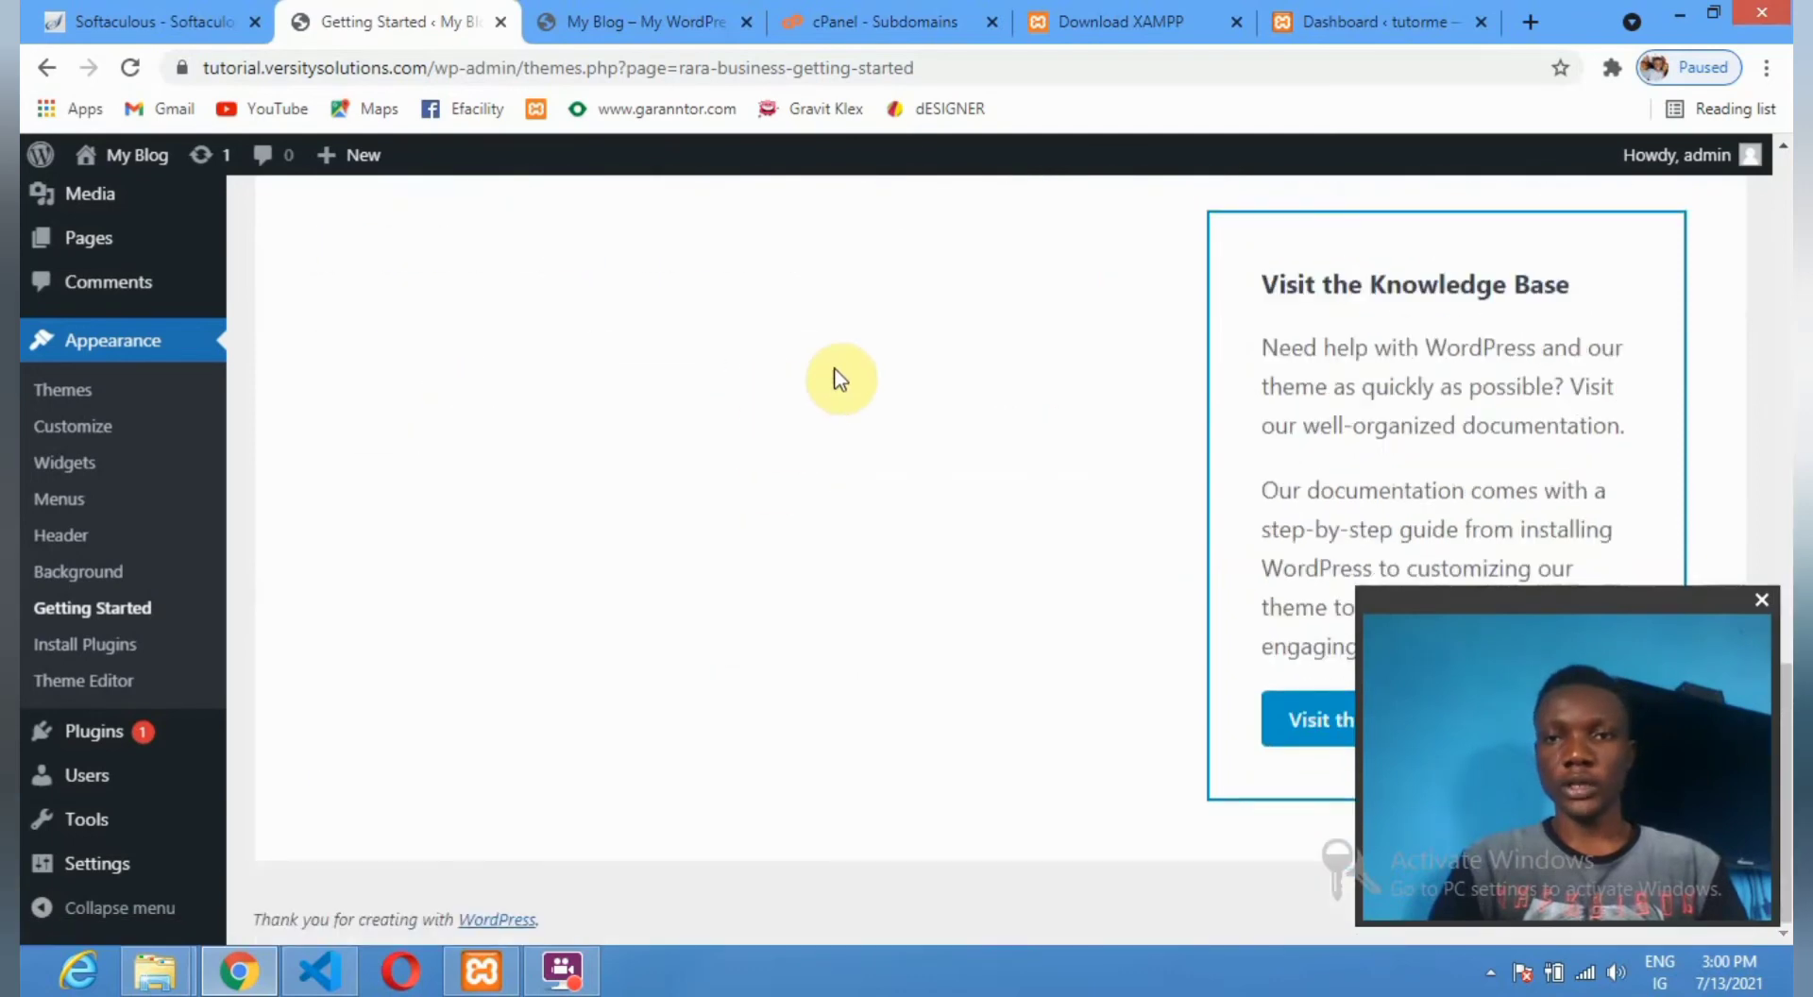
scroll(834, 377, up, 8)
scroll(720, 354, up, 9)
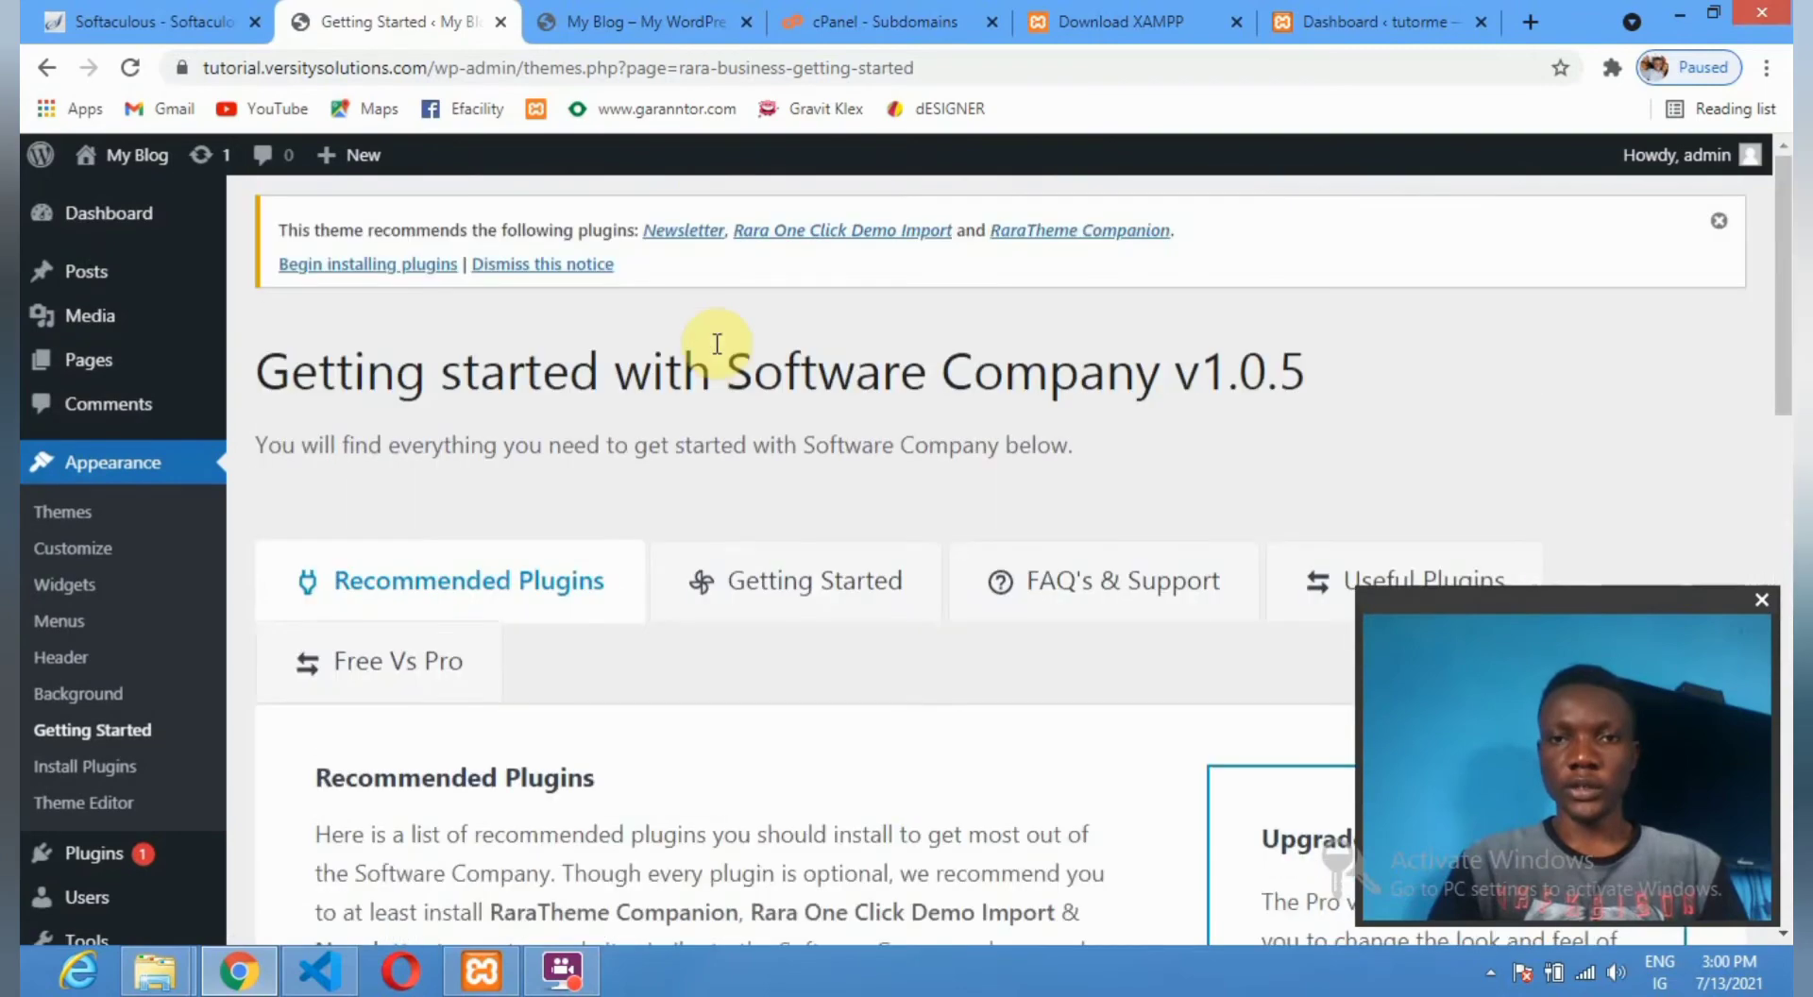
scroll(638, 313, down, 5)
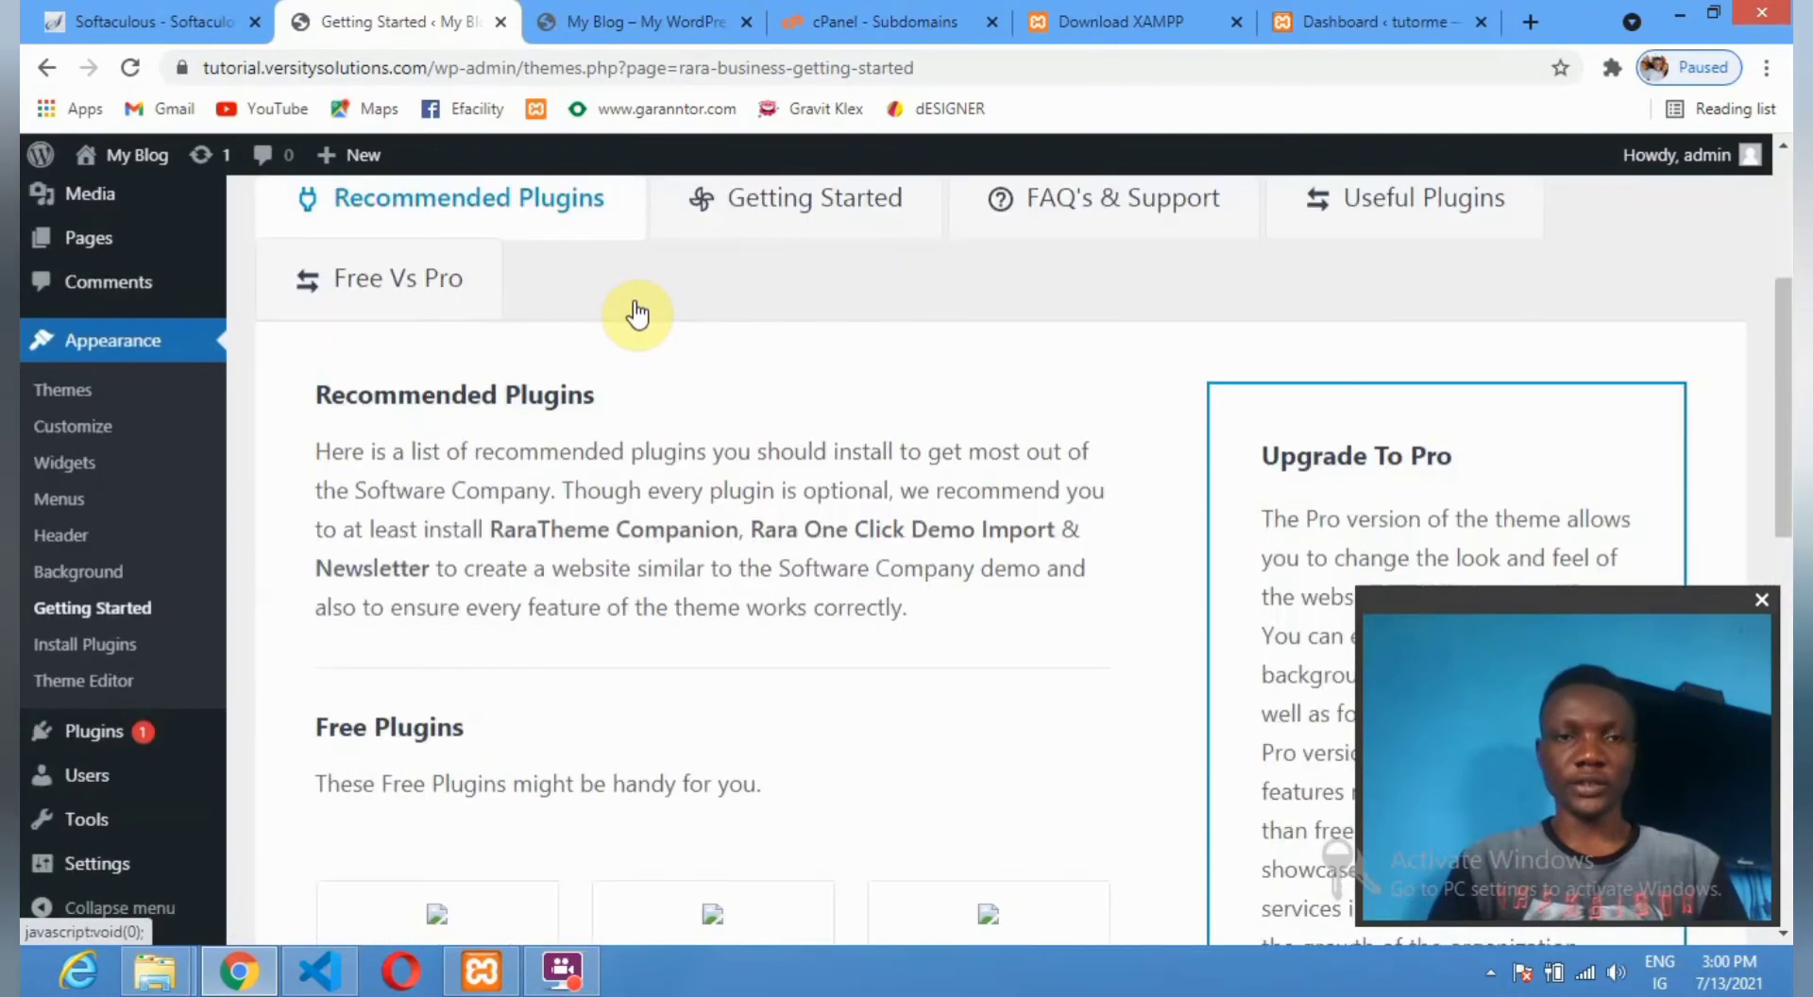
scroll(393, 321, up, 4)
scroll(405, 321, down, 6)
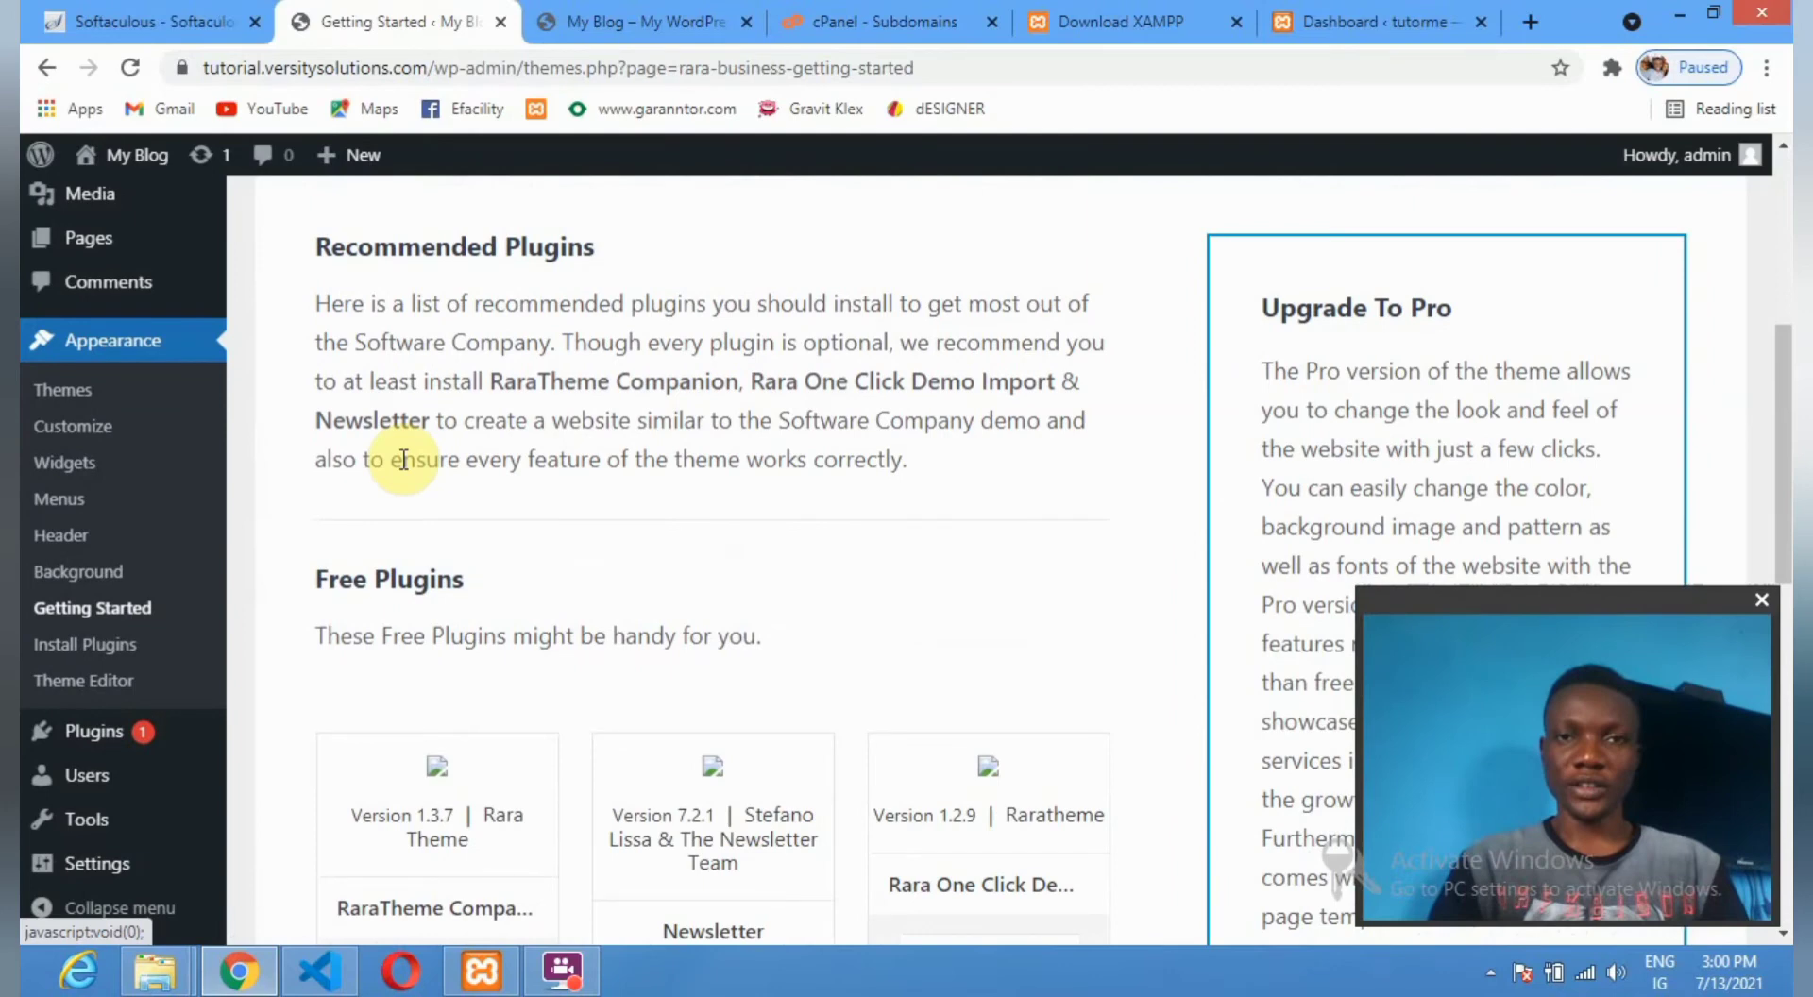
scroll(403, 460, down, 5)
click(916, 585)
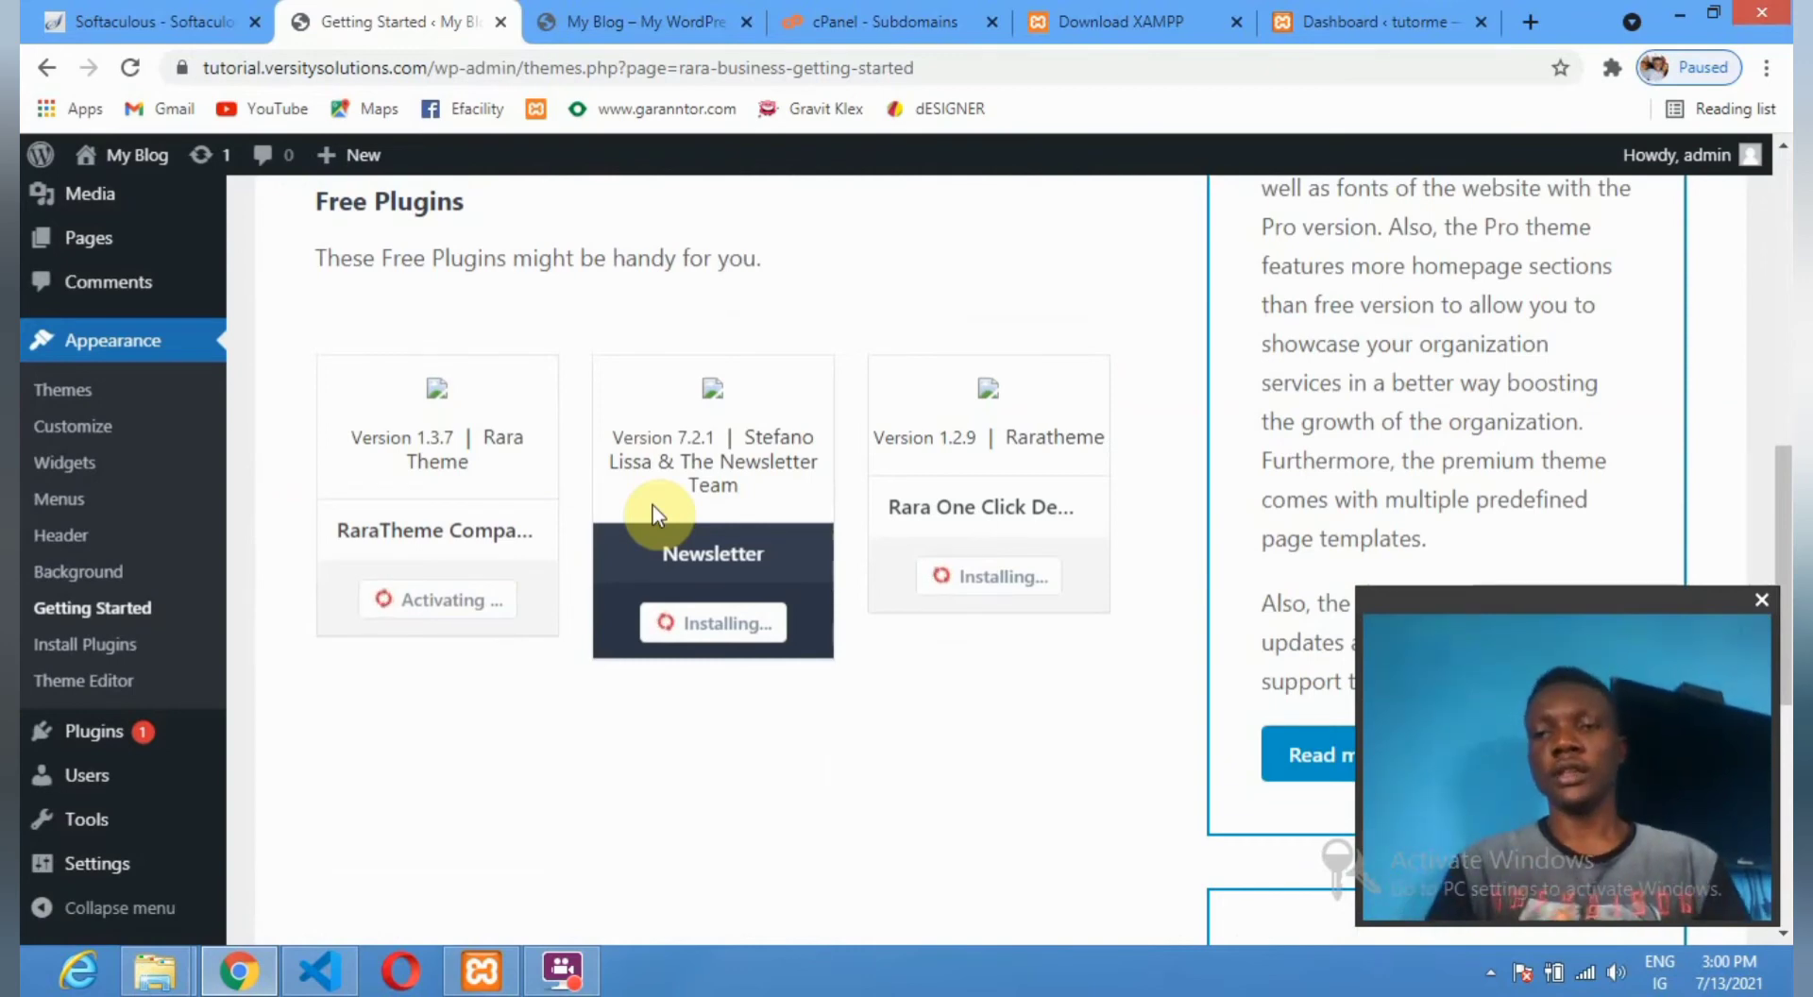
Cancel the leave-site prompt so installs continue, then reload to refresh plugin statuses.
click(90, 342)
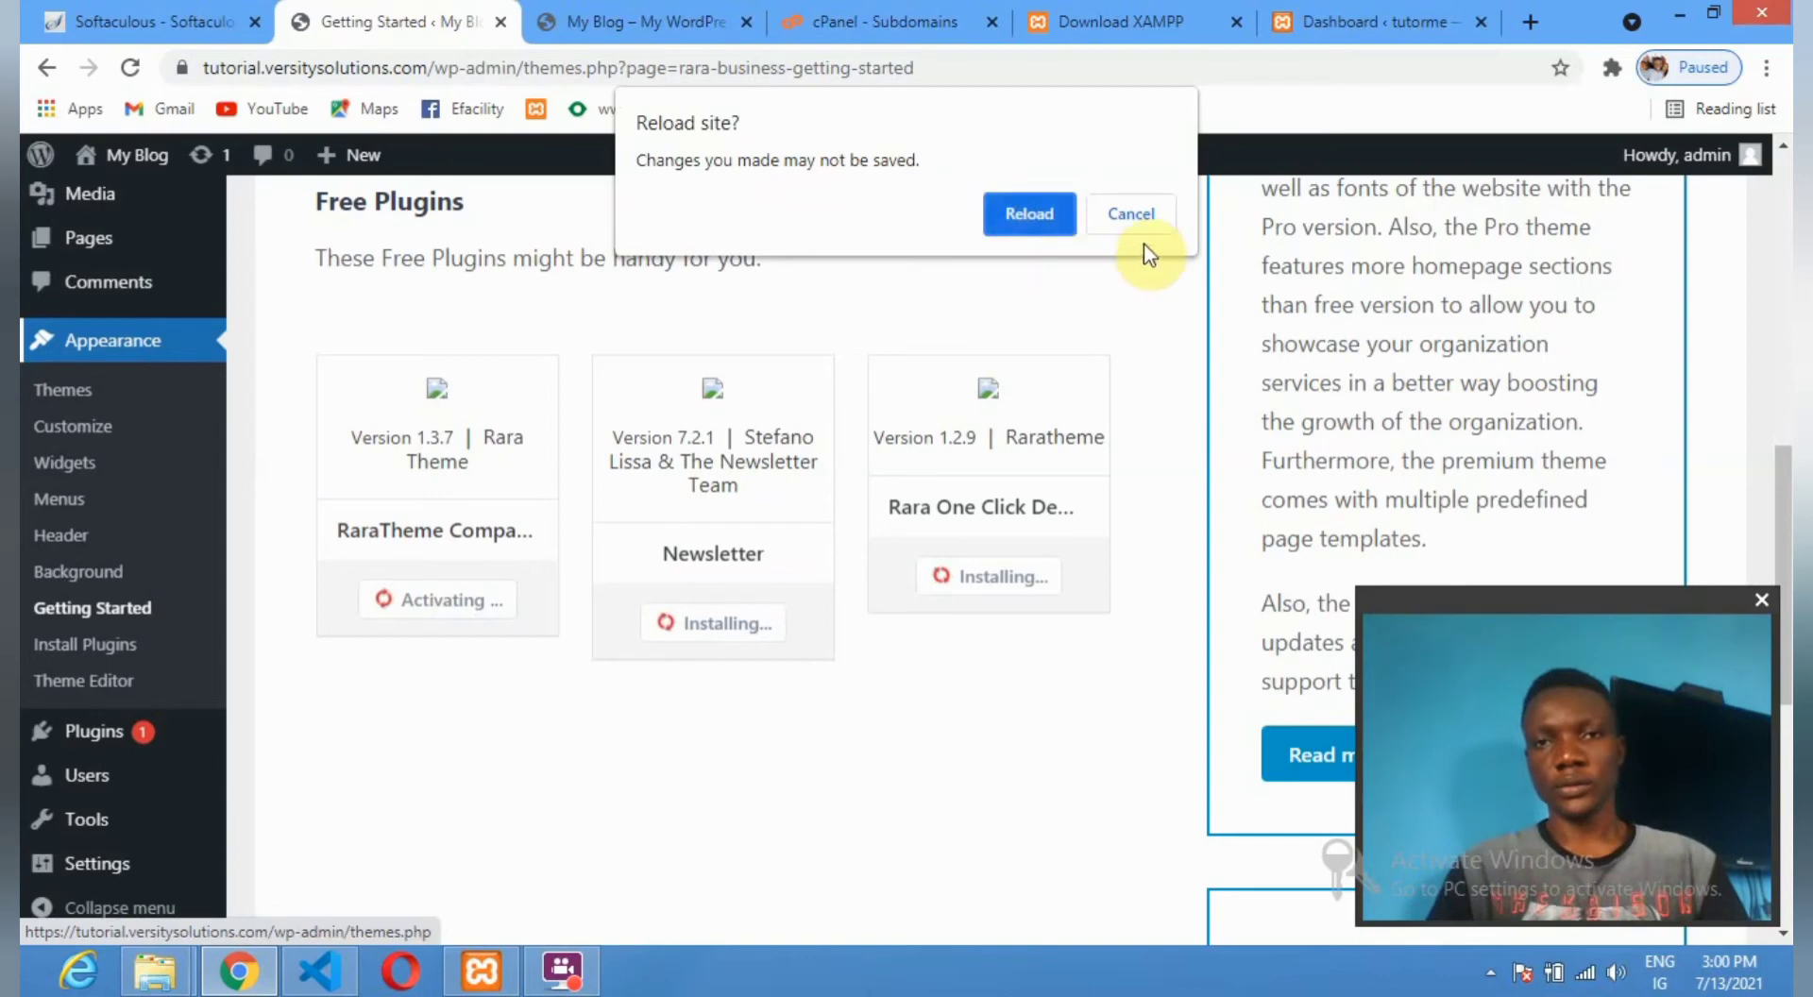
click(1138, 216)
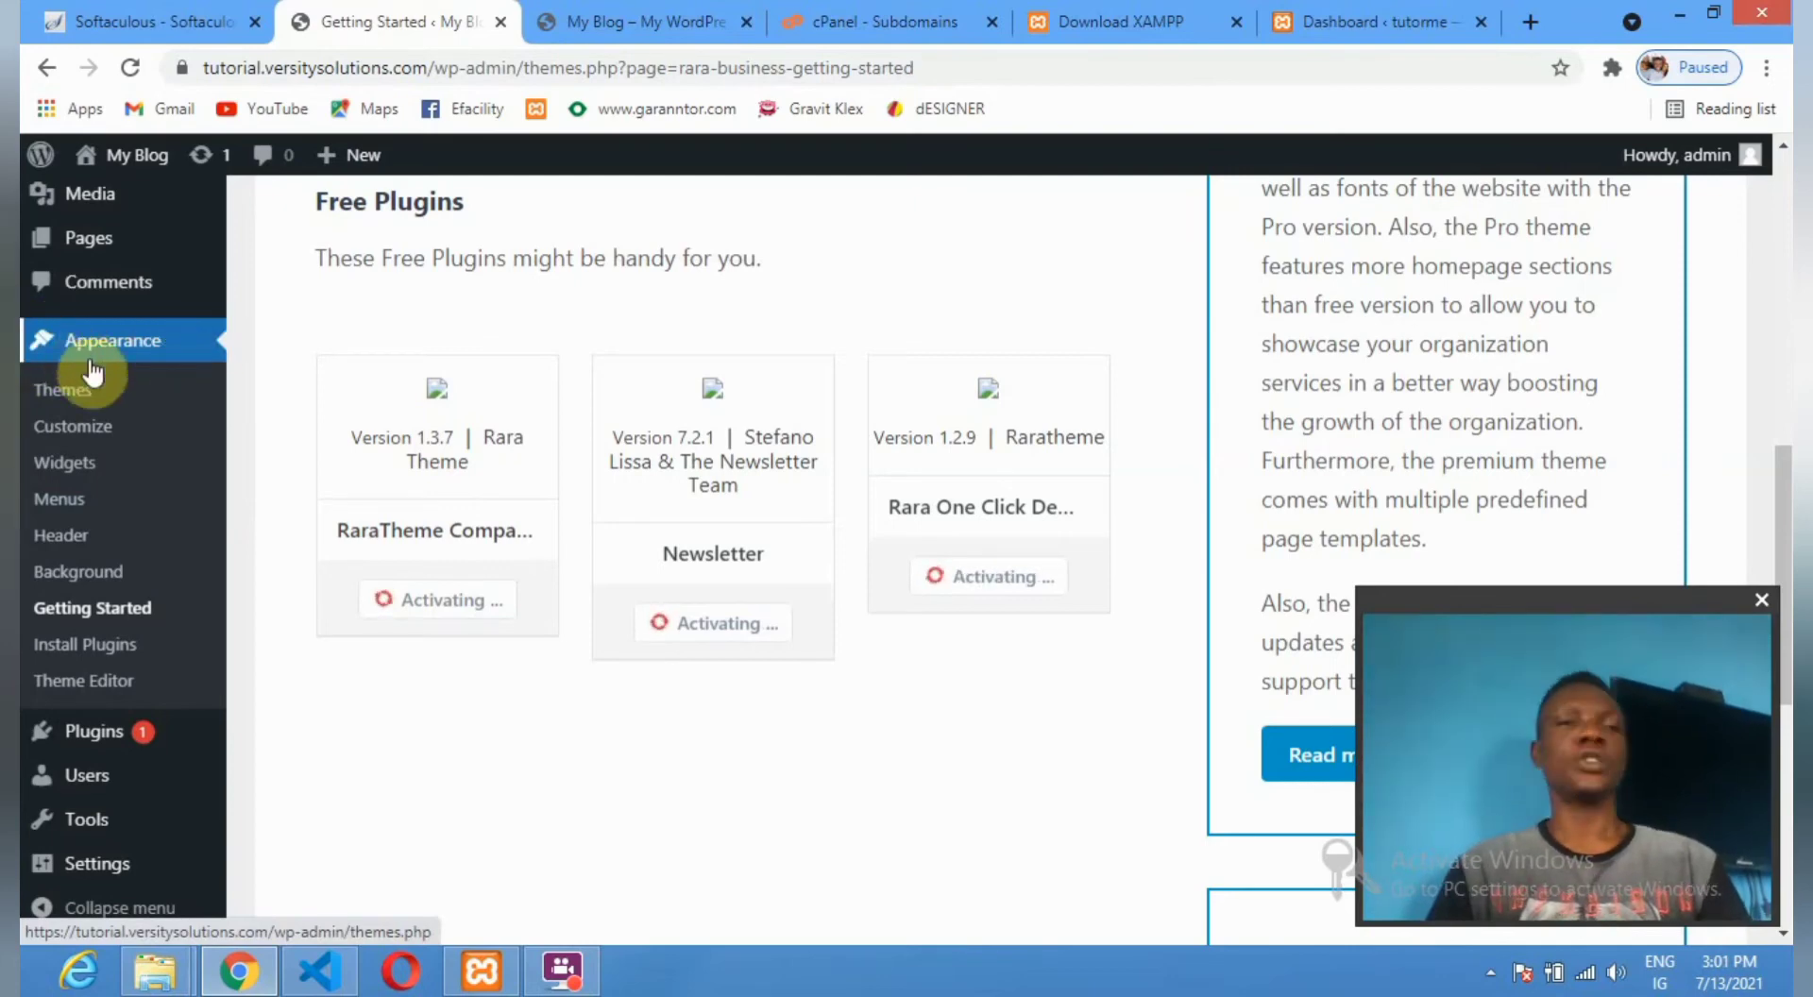
click(89, 363)
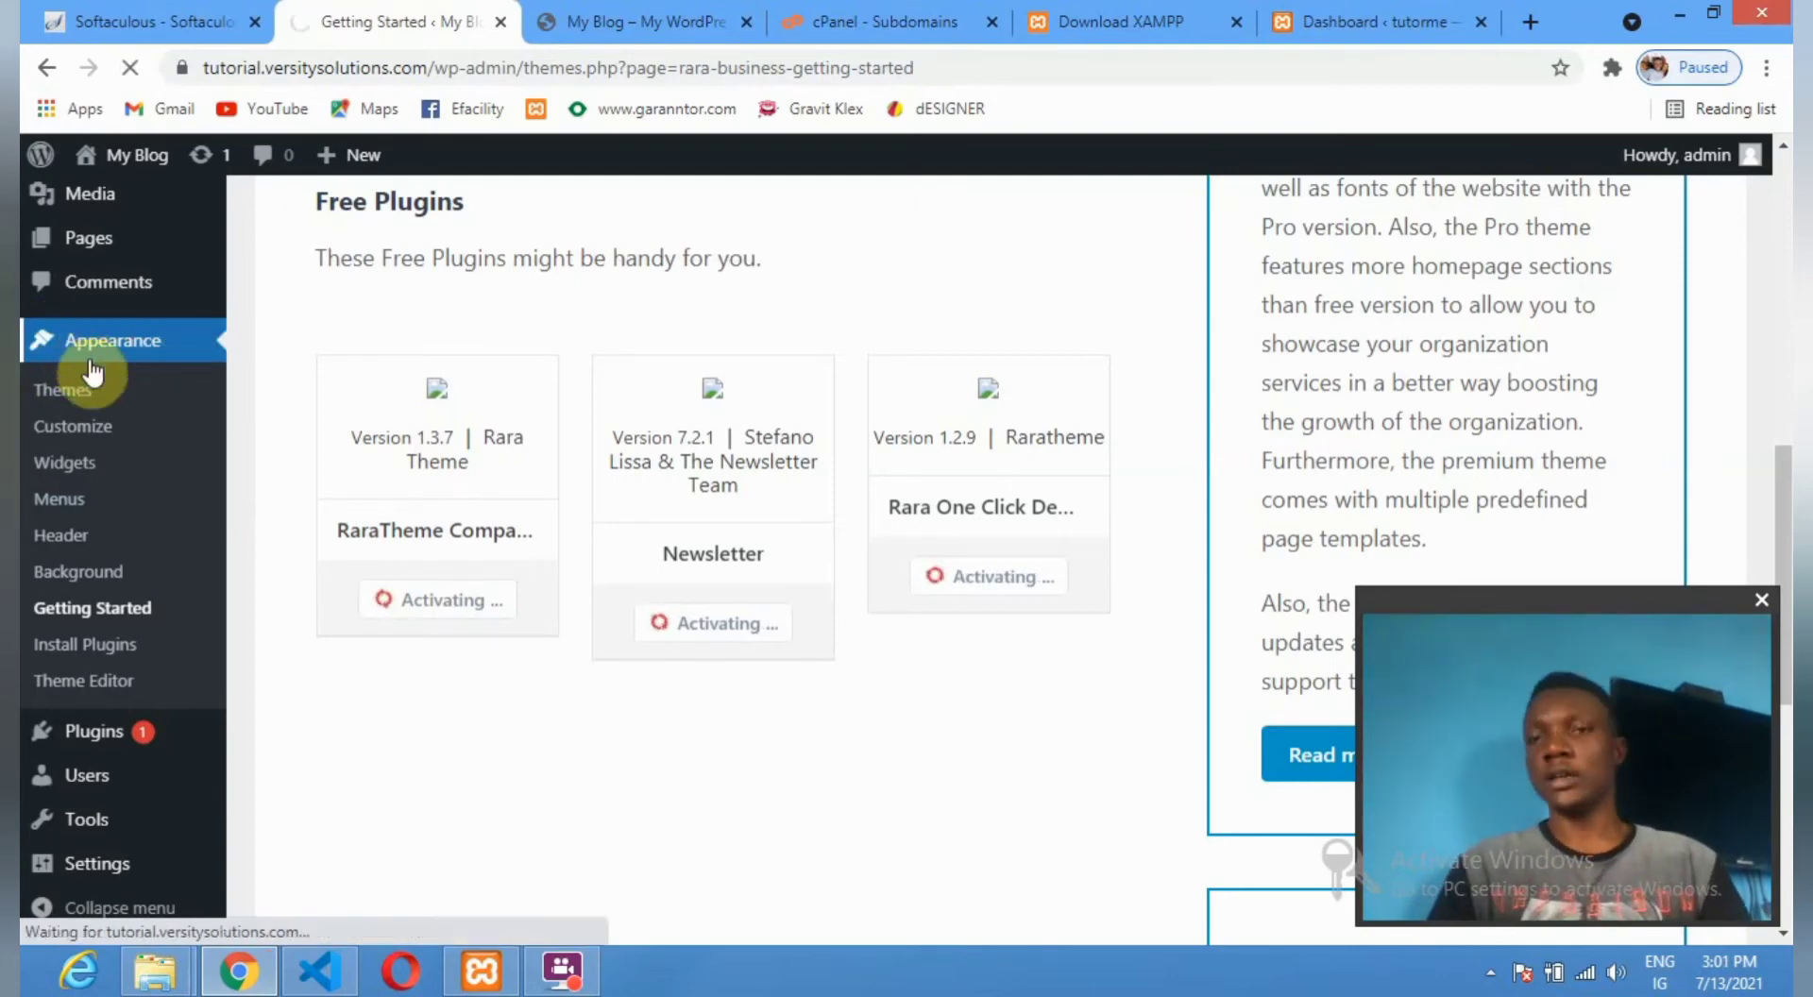
Activate Rara One Click Demo Import, check the blog front page, and return to Getting Started.
mouse_move(80, 723)
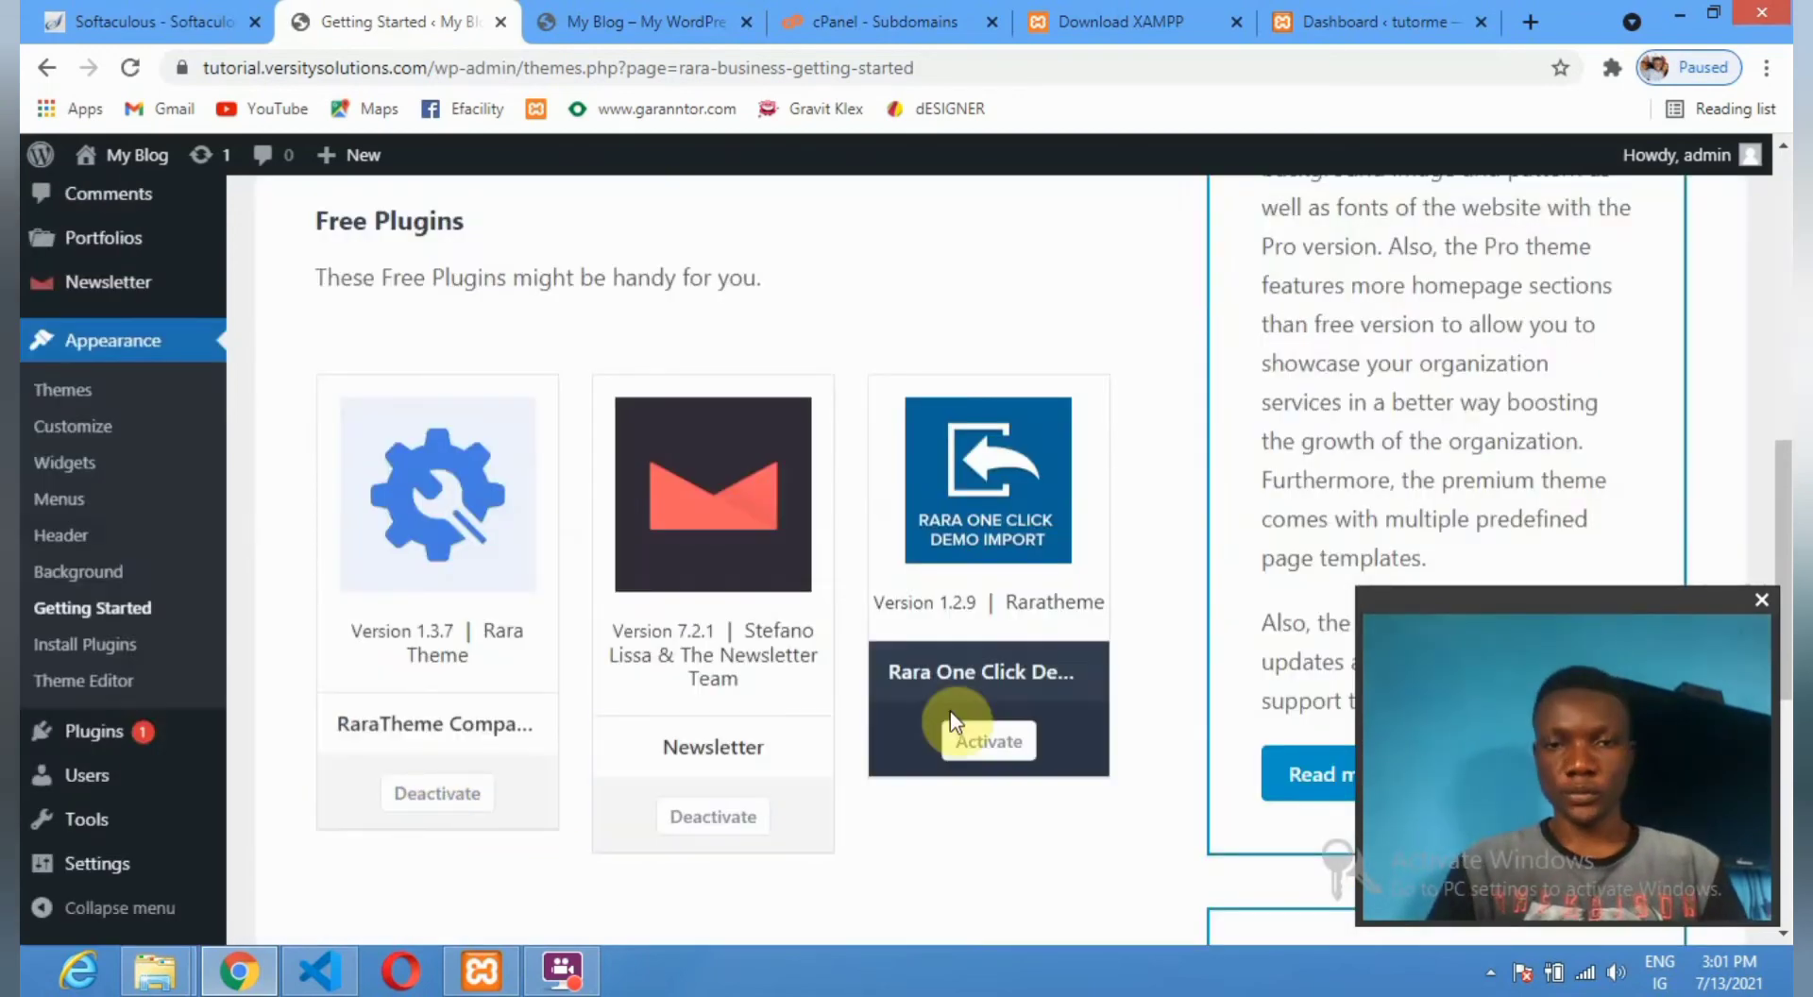
click(989, 741)
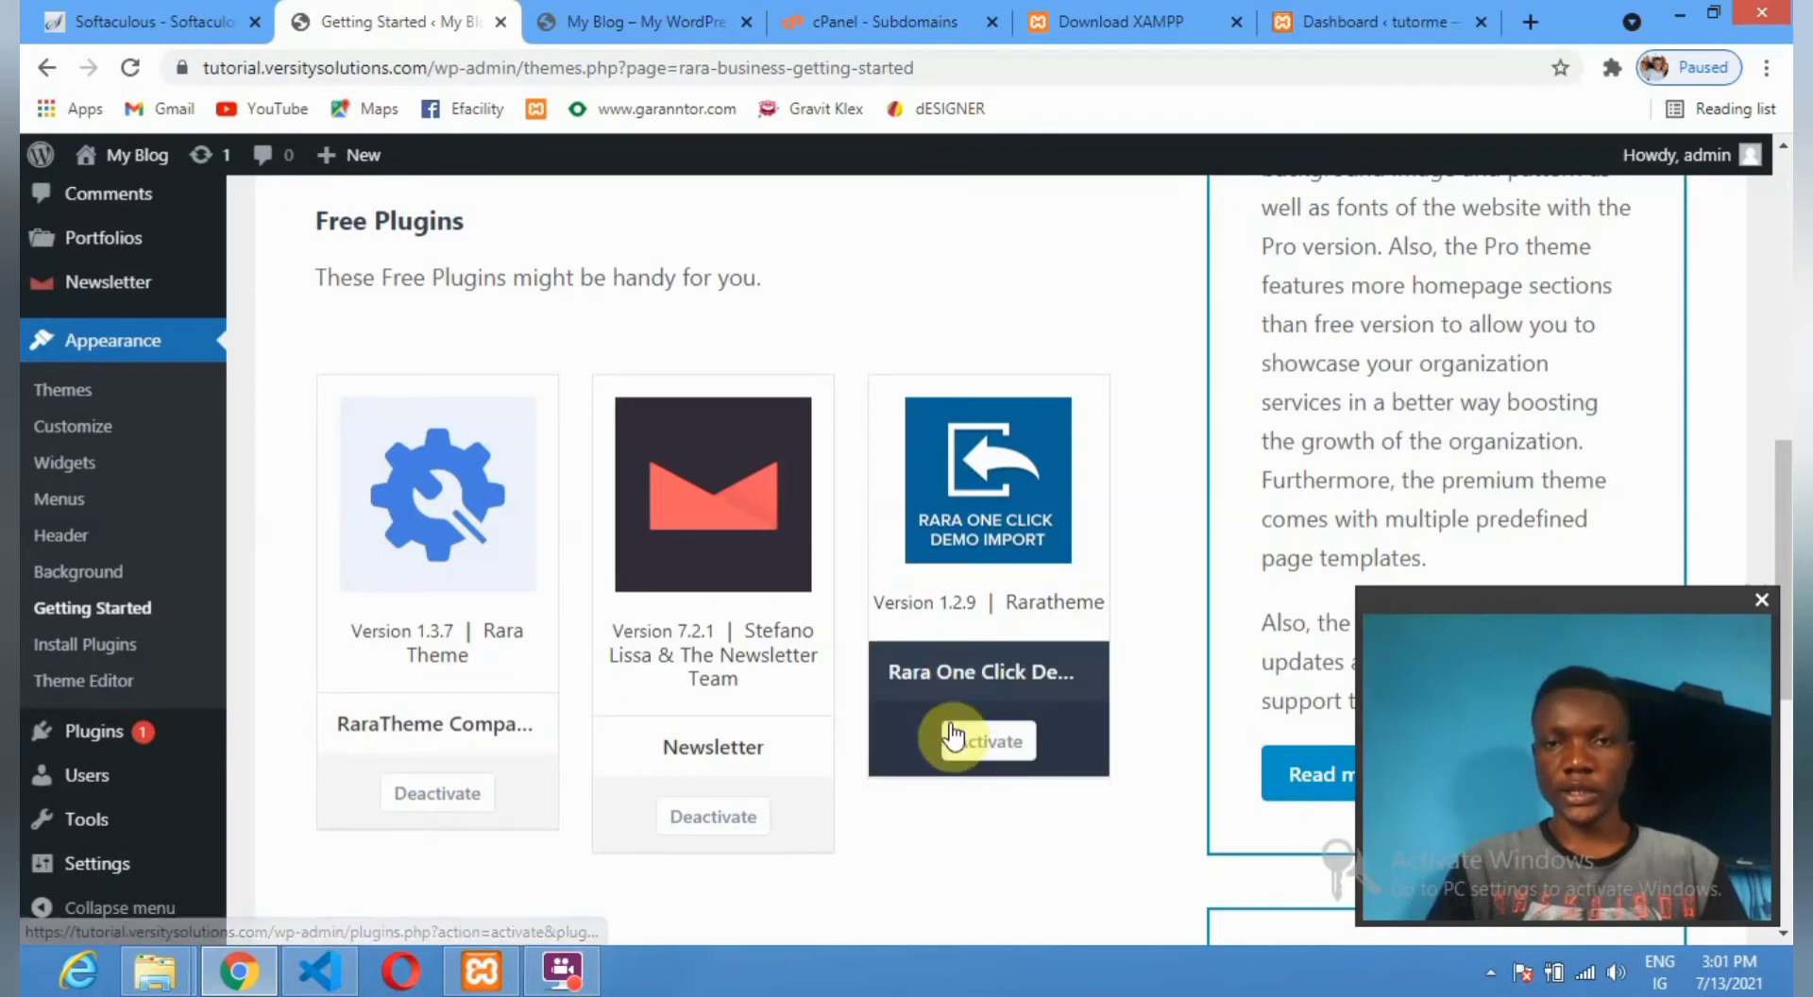
click(992, 741)
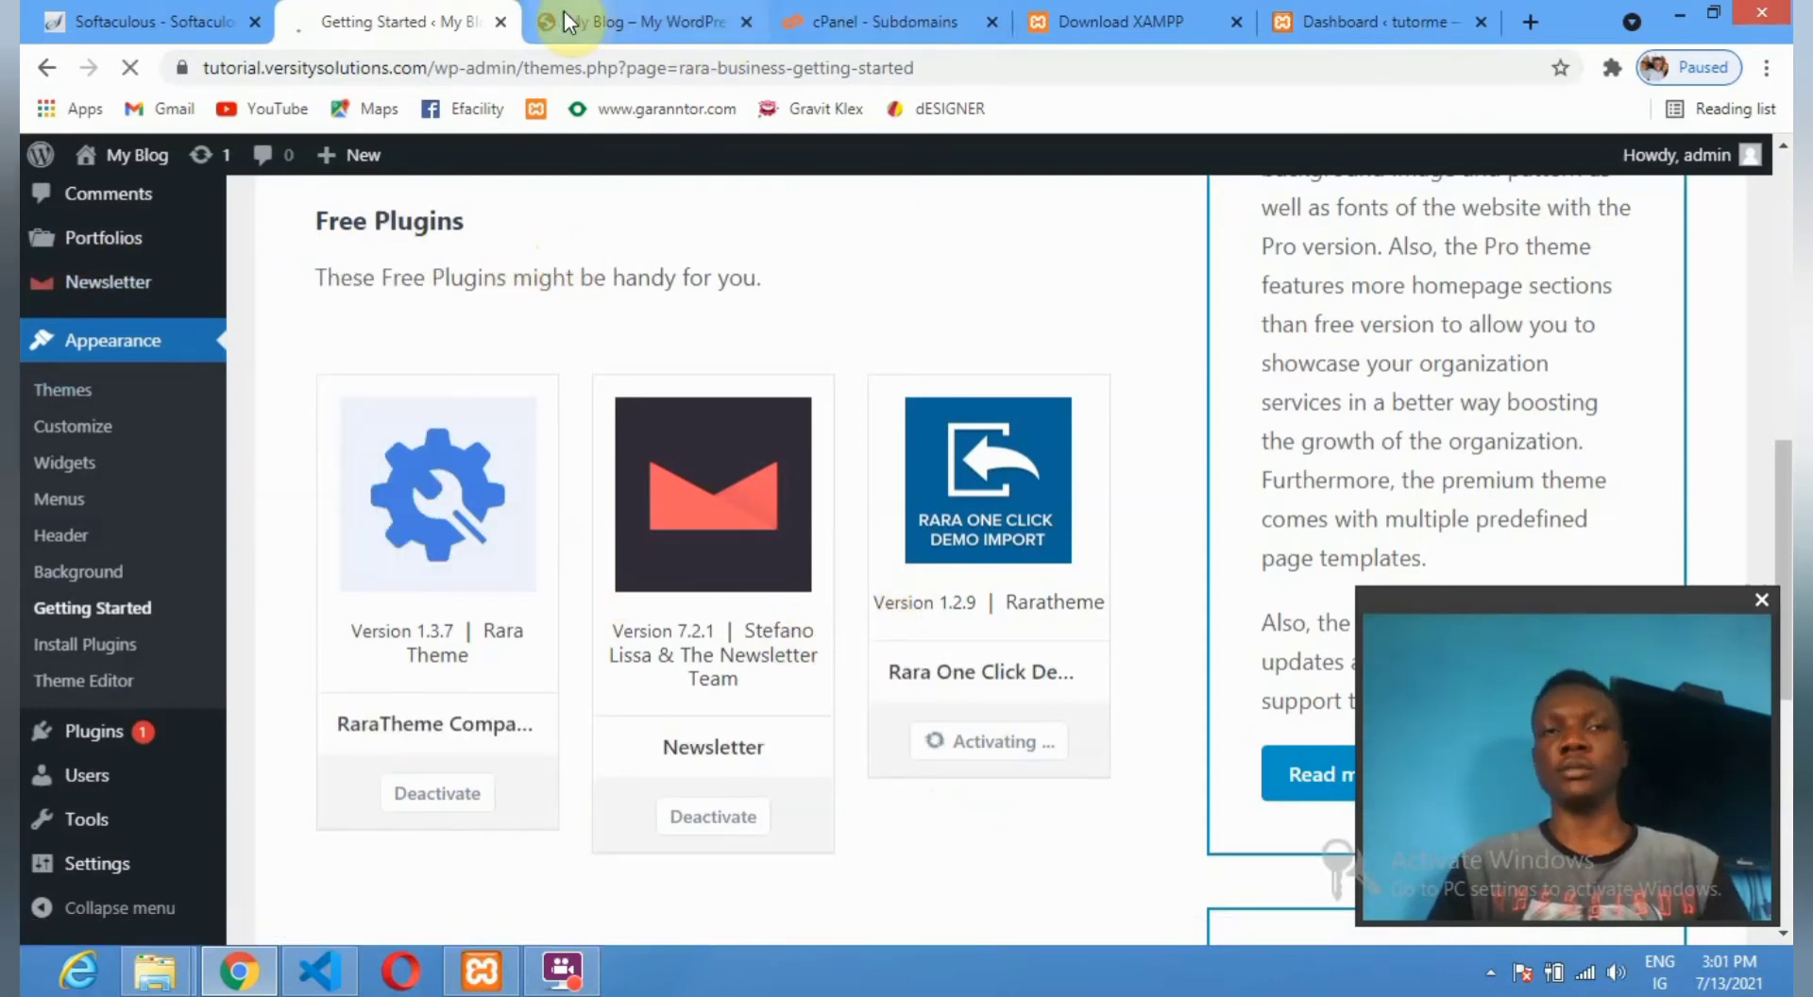
click(631, 13)
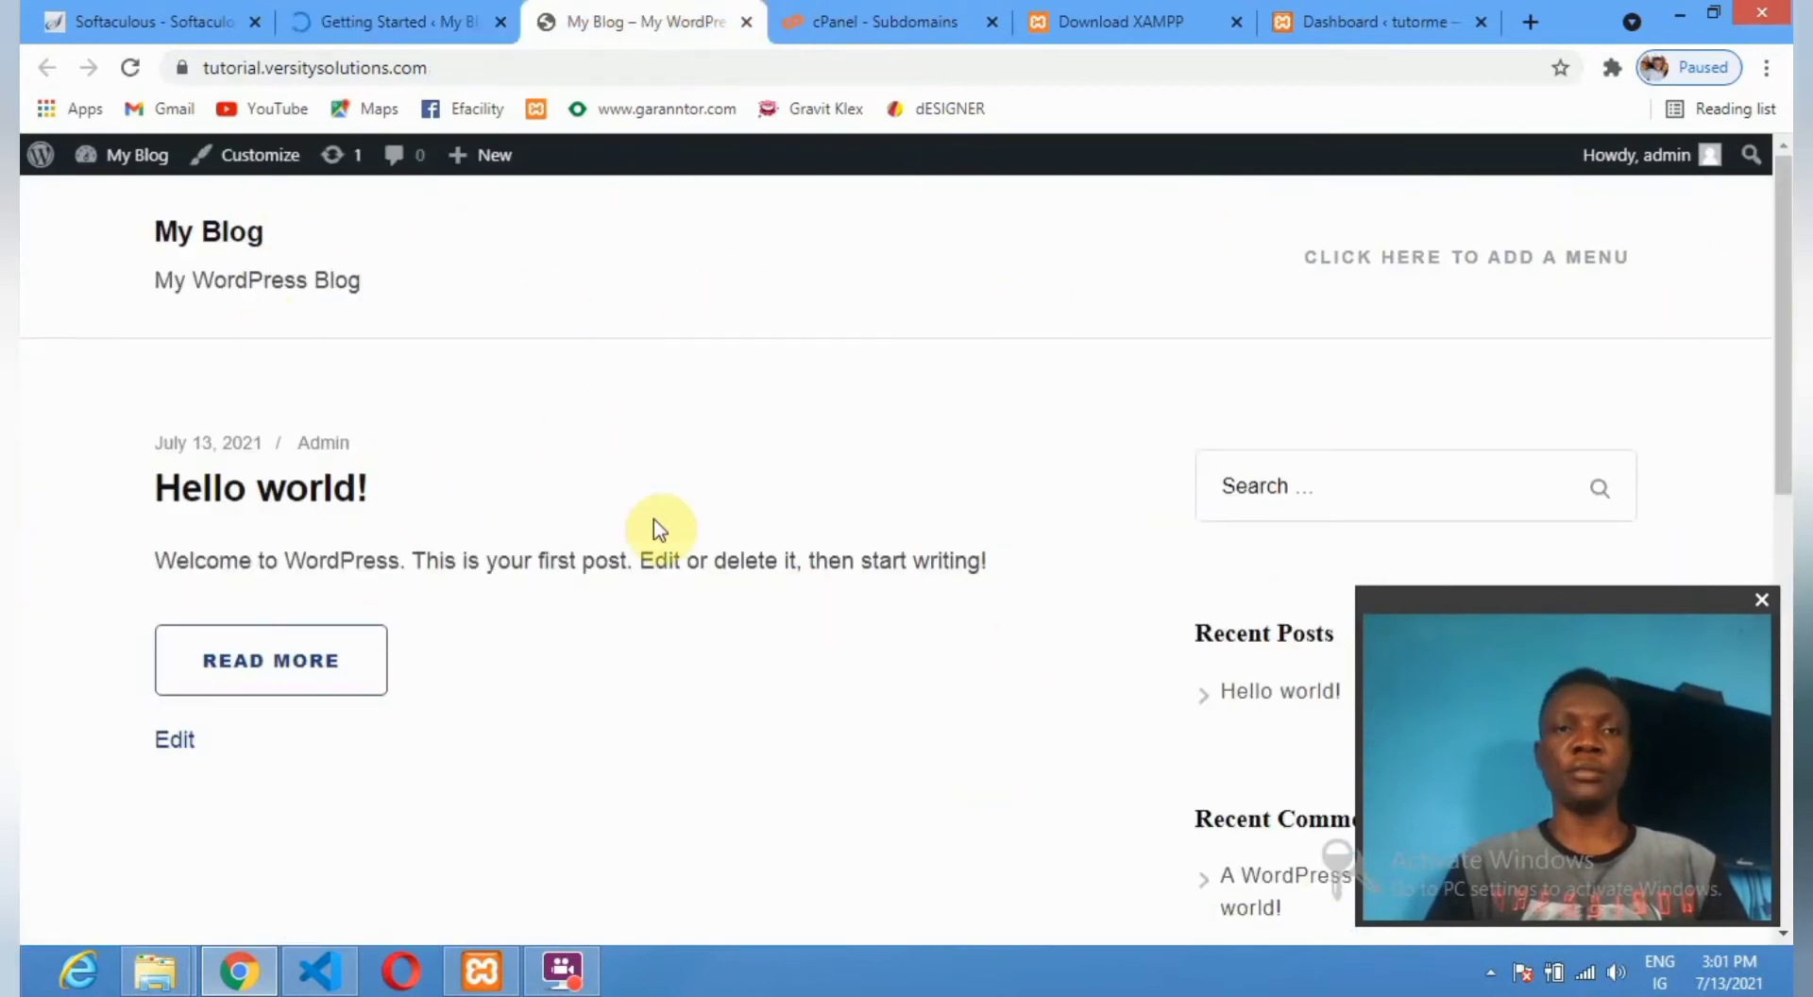
click(402, 21)
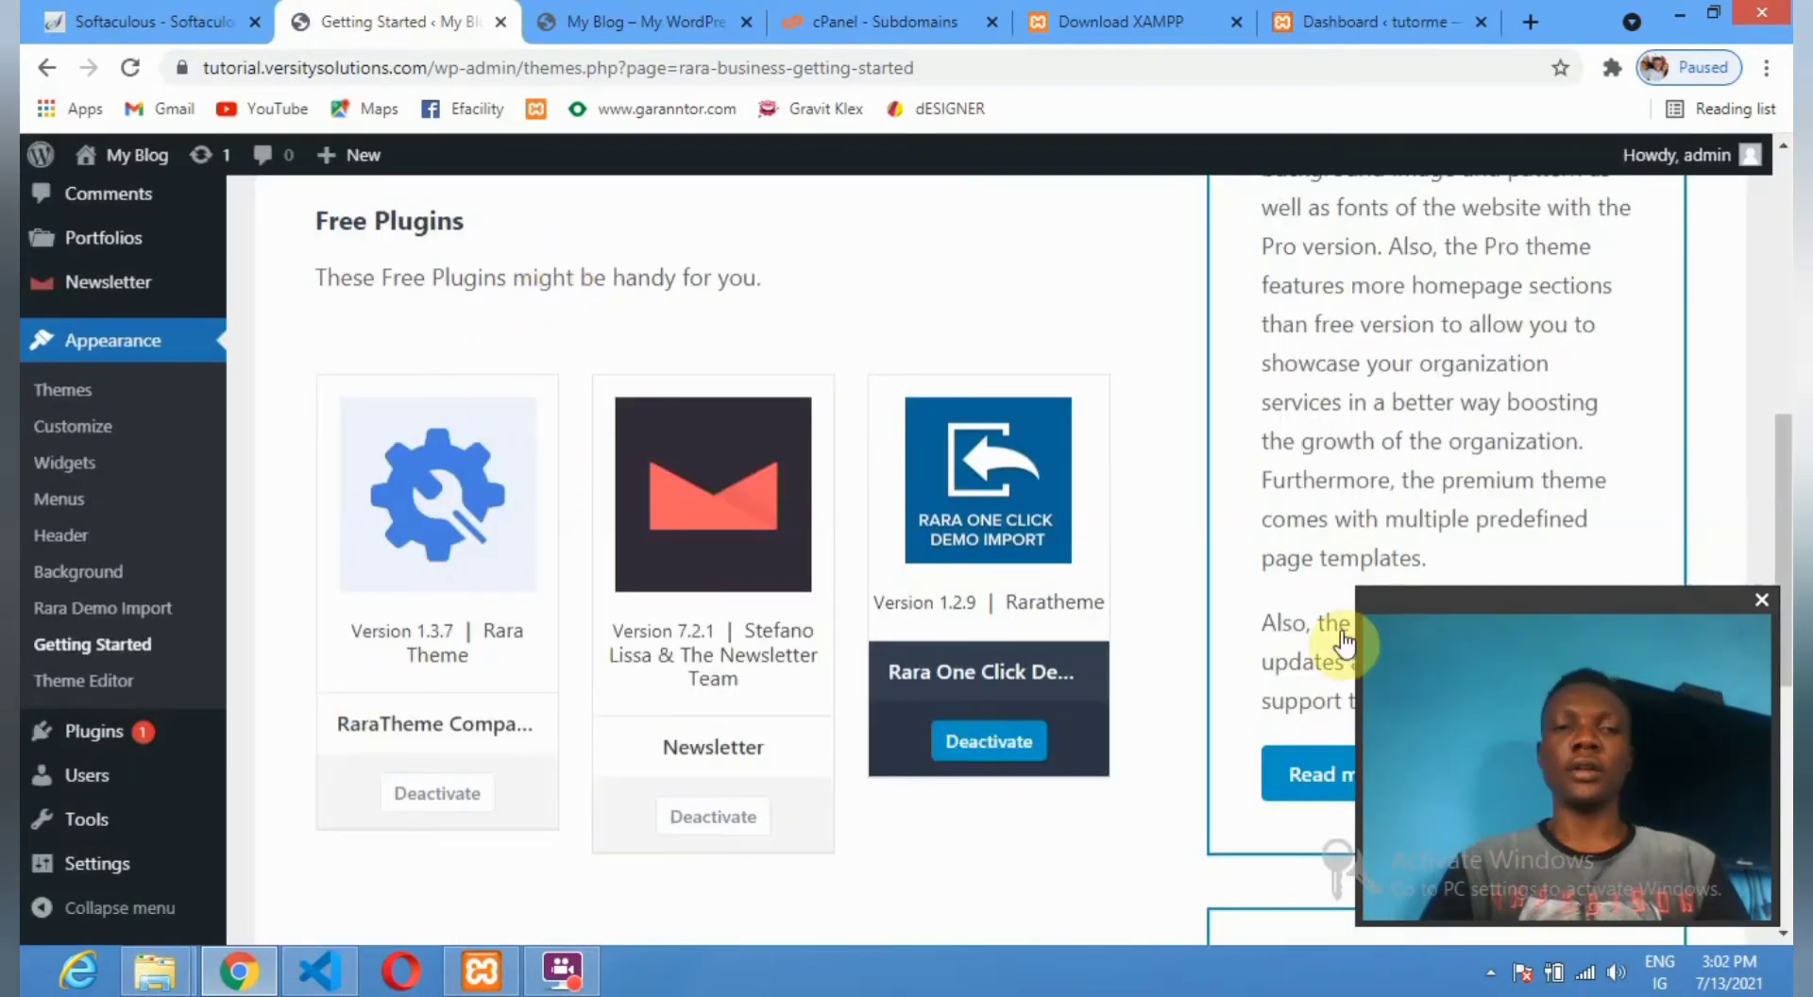
Browse the theme's Getting Started page and show its documentation and support section.
scroll(871, 506, down, 6)
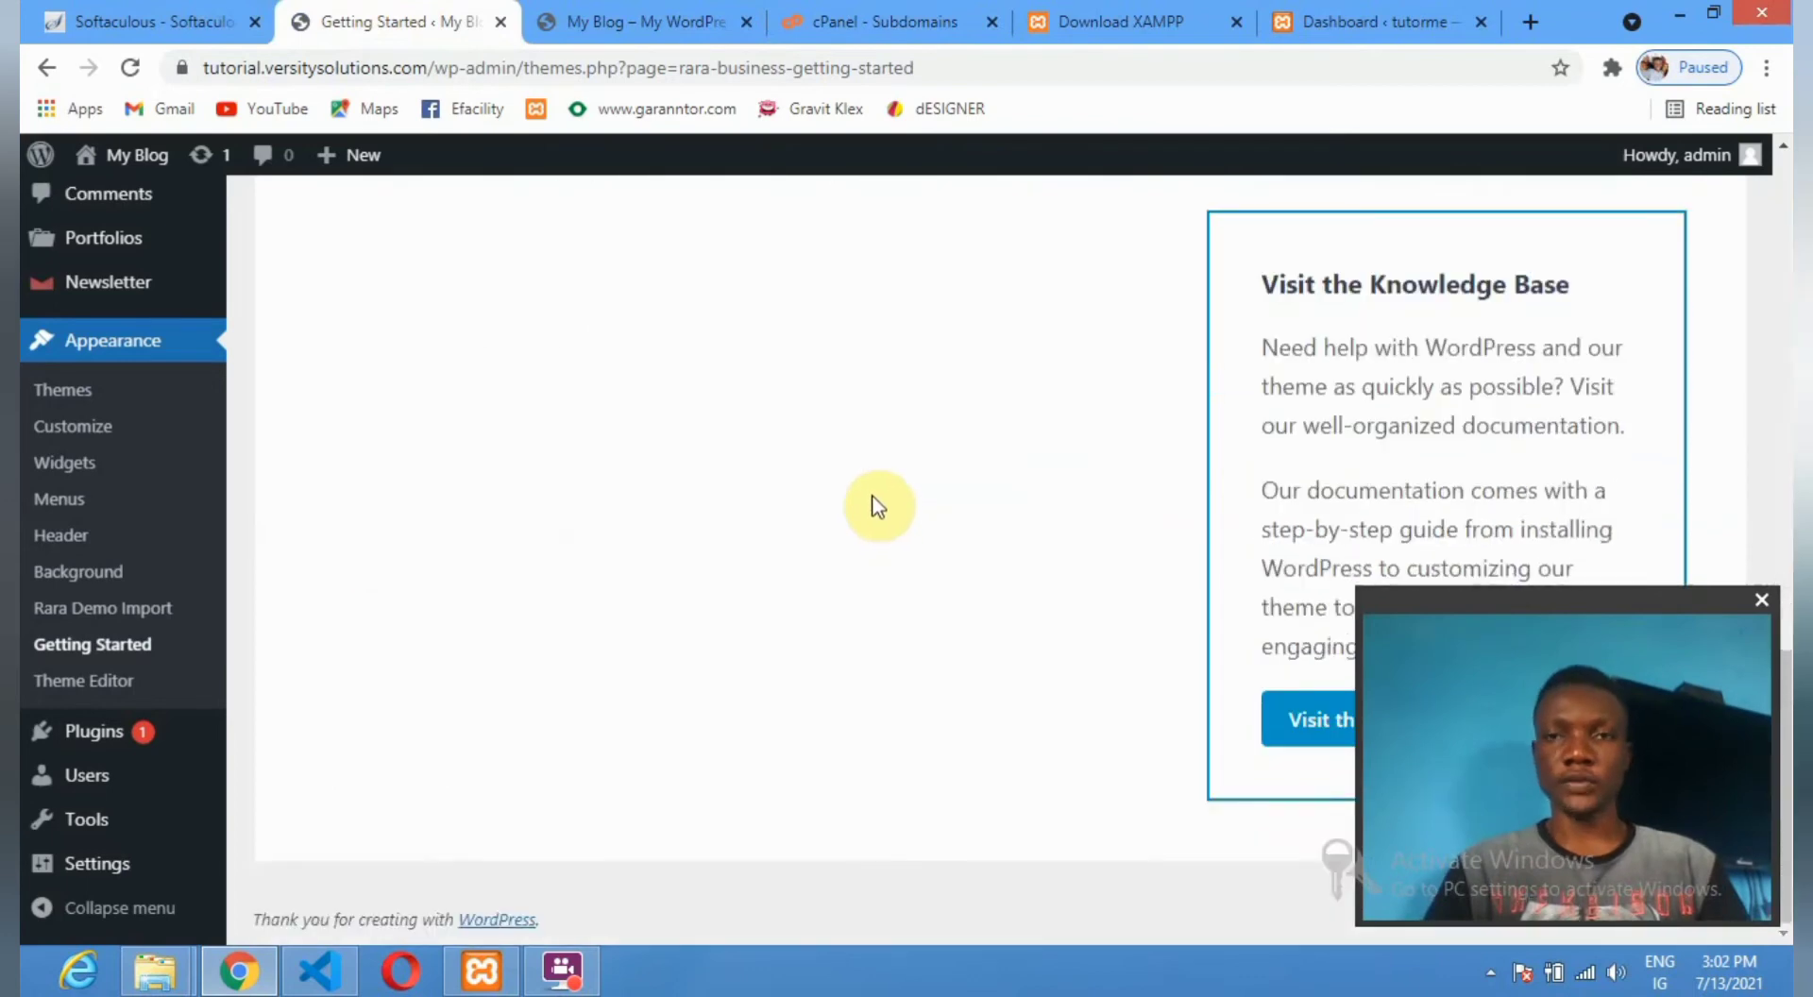
scroll(870, 496, up, 10)
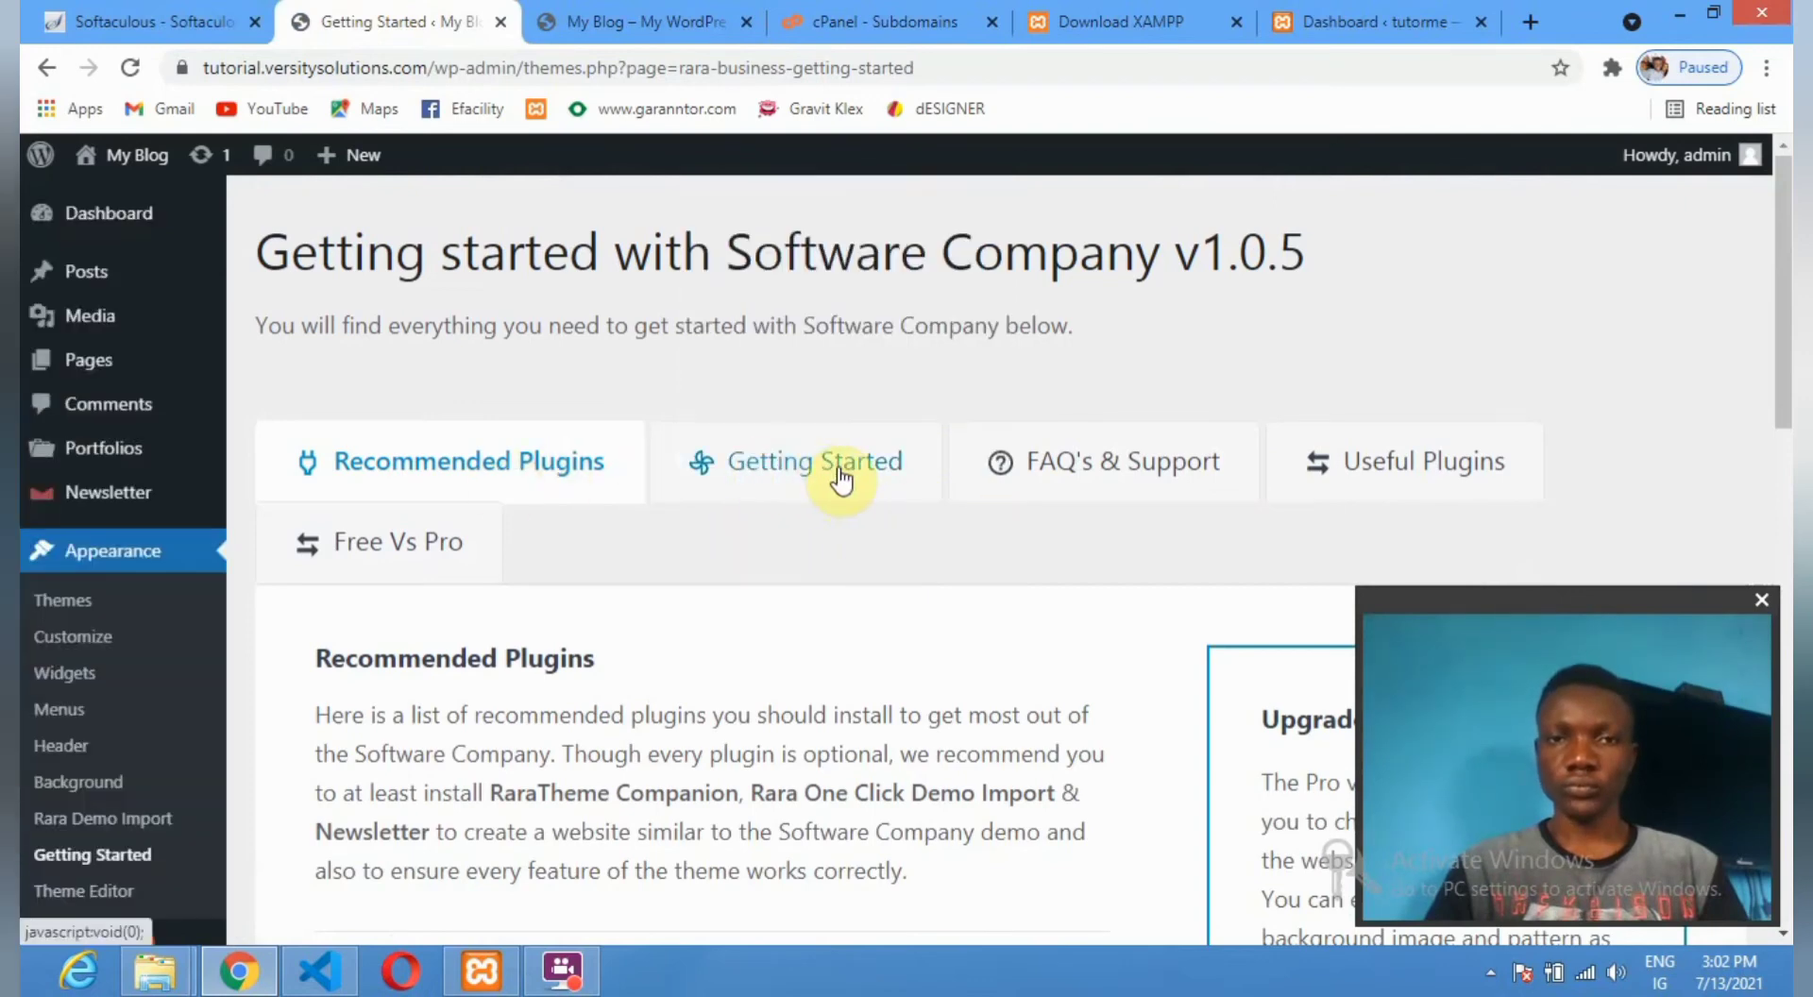
scroll(839, 478, down, 4)
scroll(839, 476, down, 4)
scroll(842, 491, up, 4)
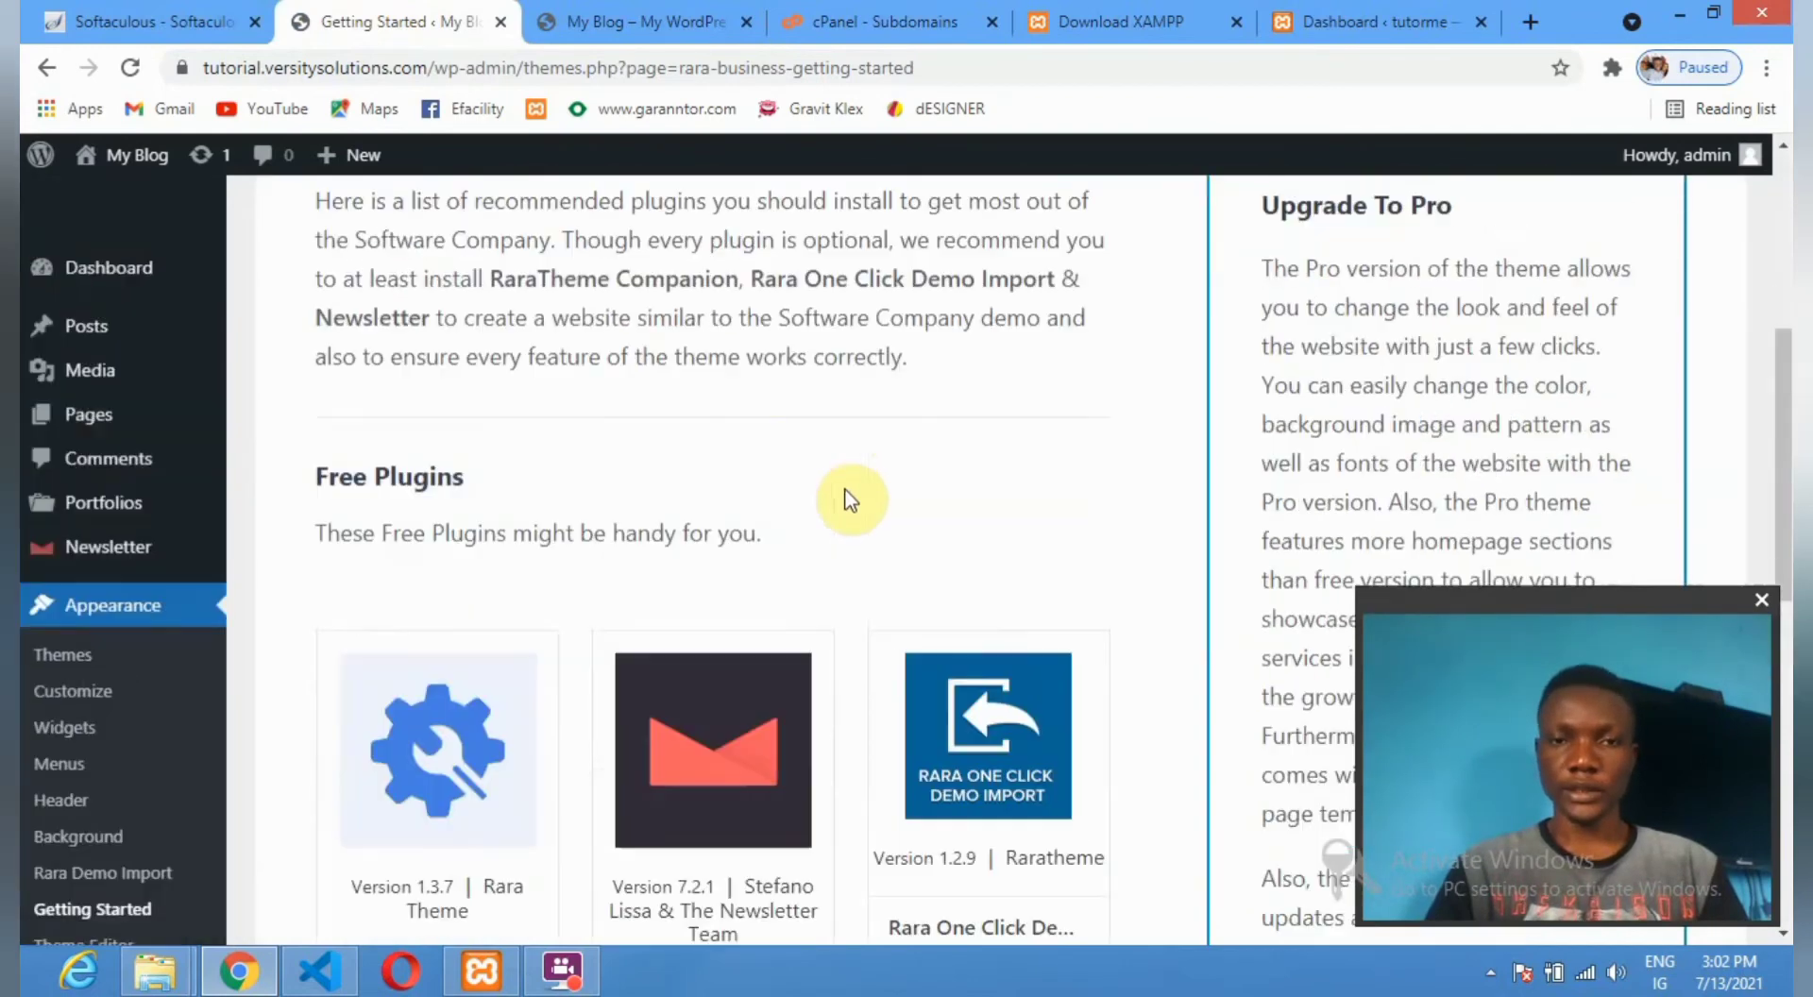
scroll(636, 344, up, 2)
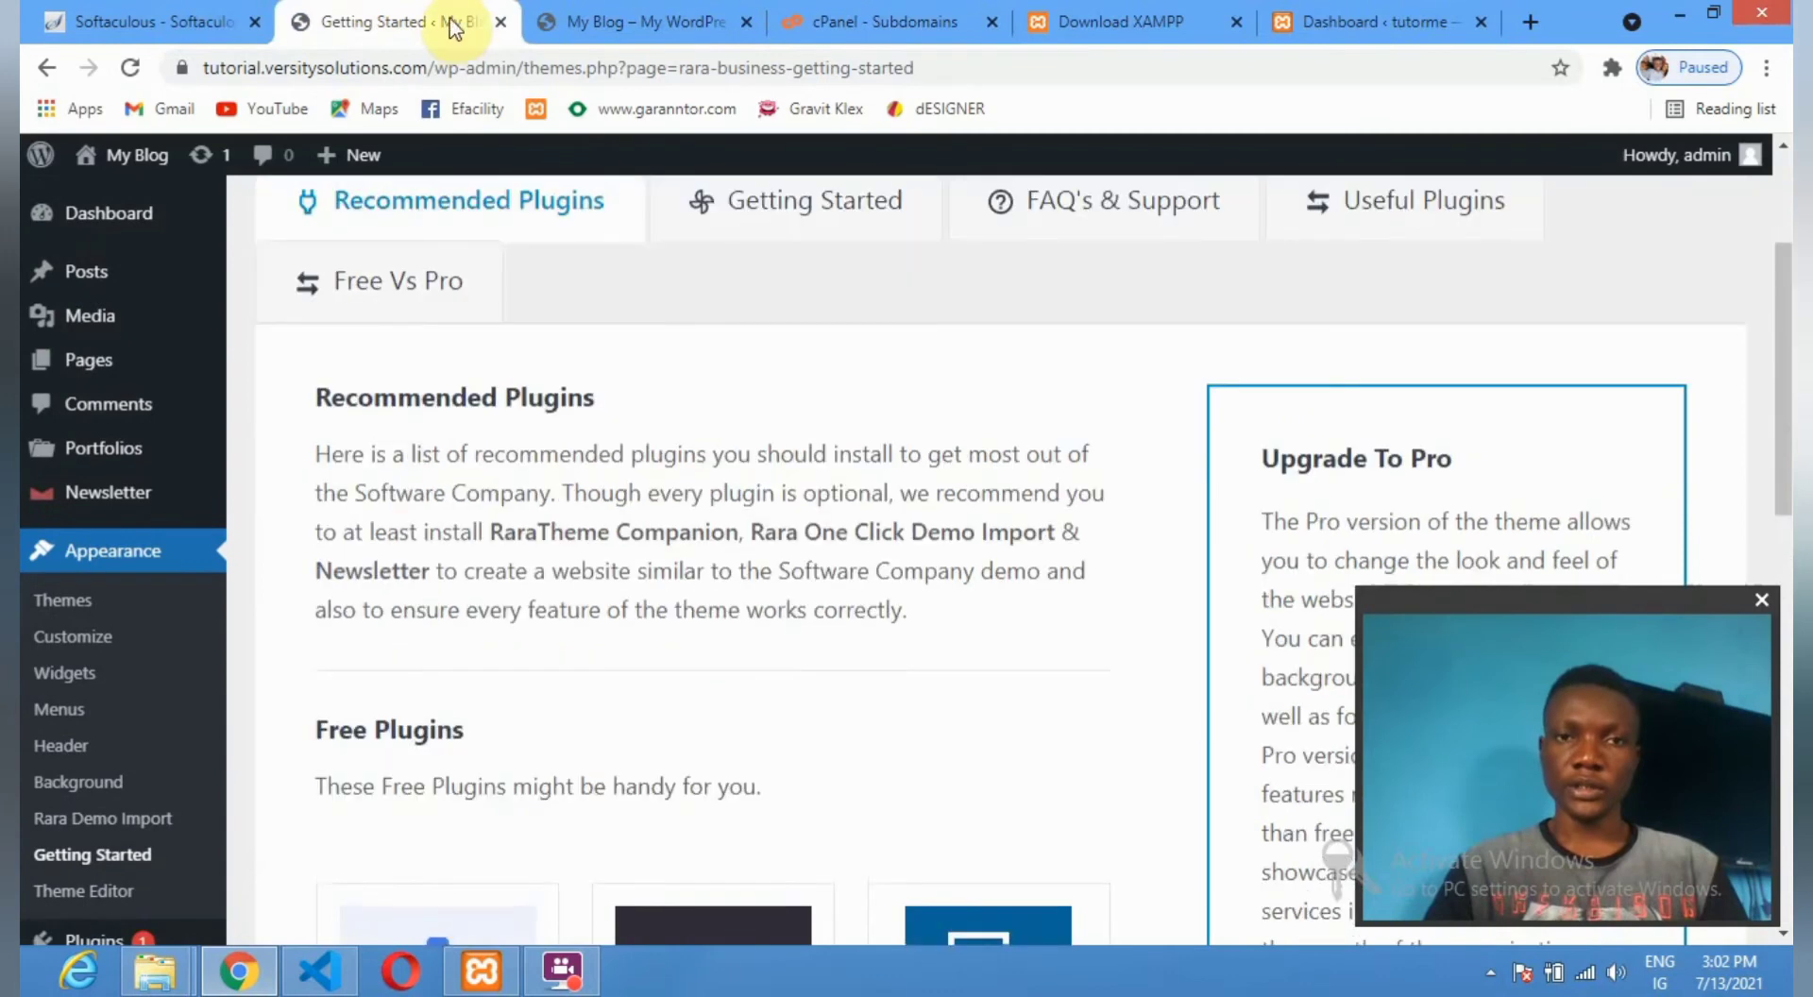
click(775, 220)
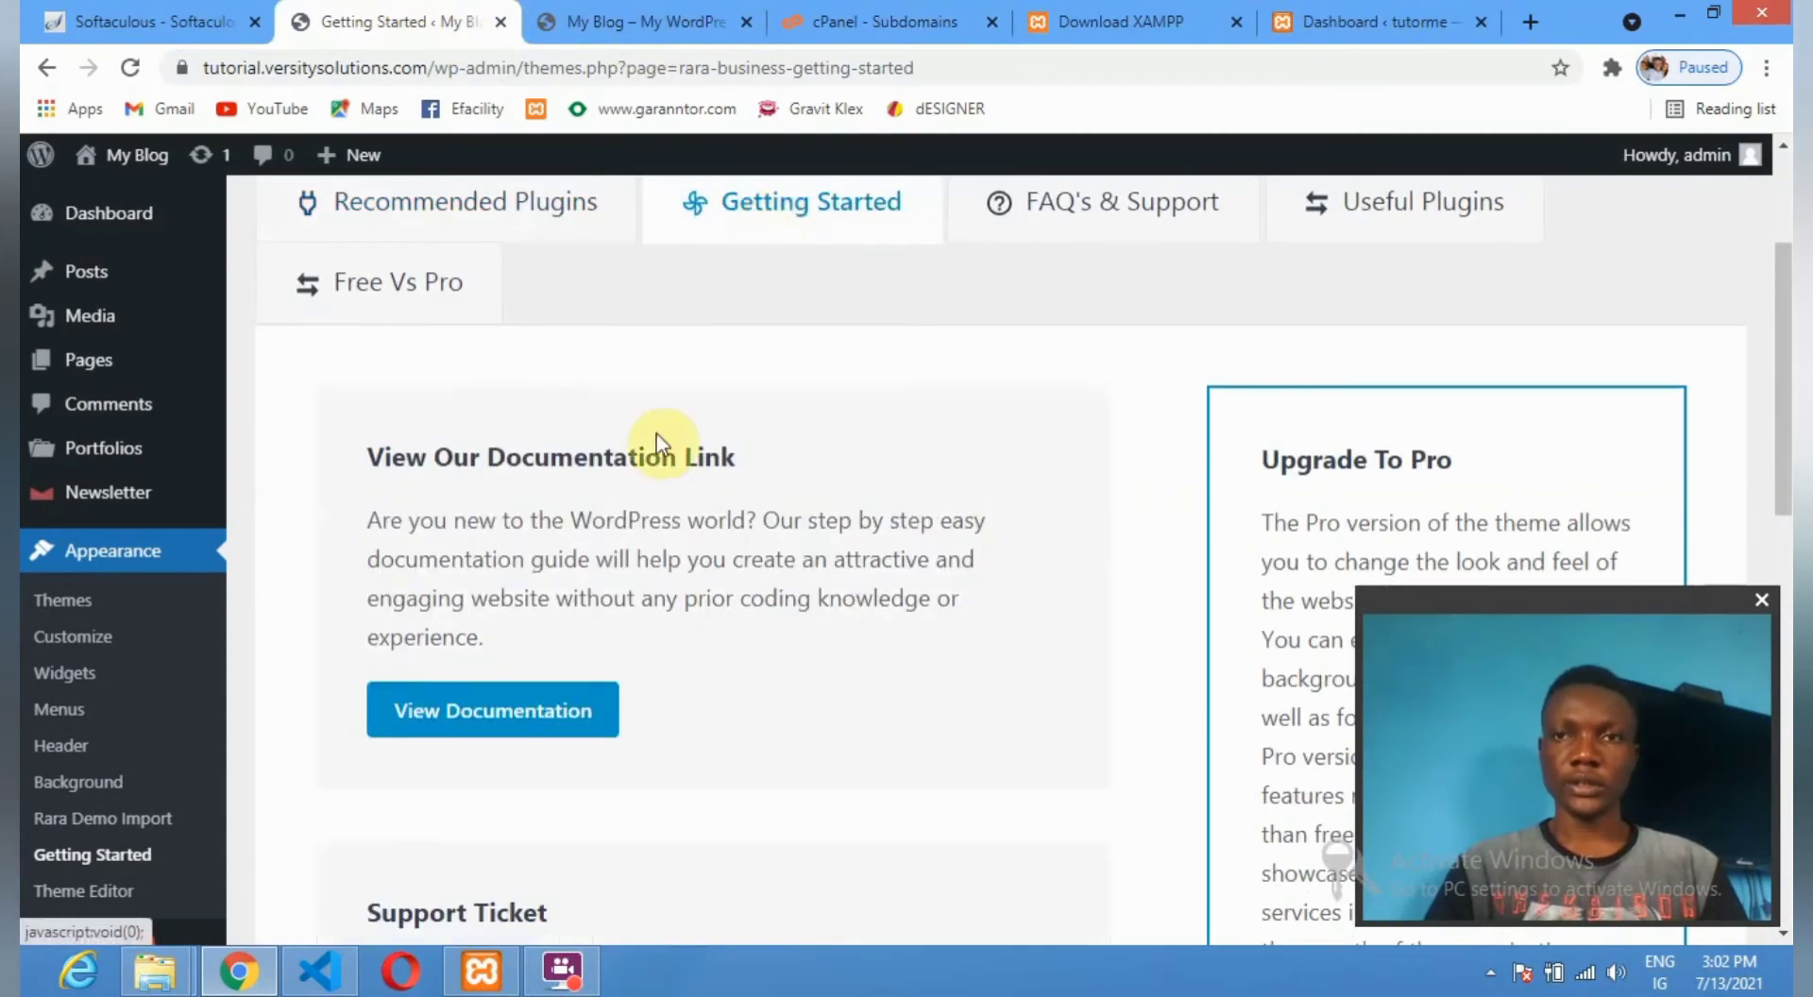
Open the live demo under 'View Our Software Company Demo'.
scroll(648, 427, down, 2)
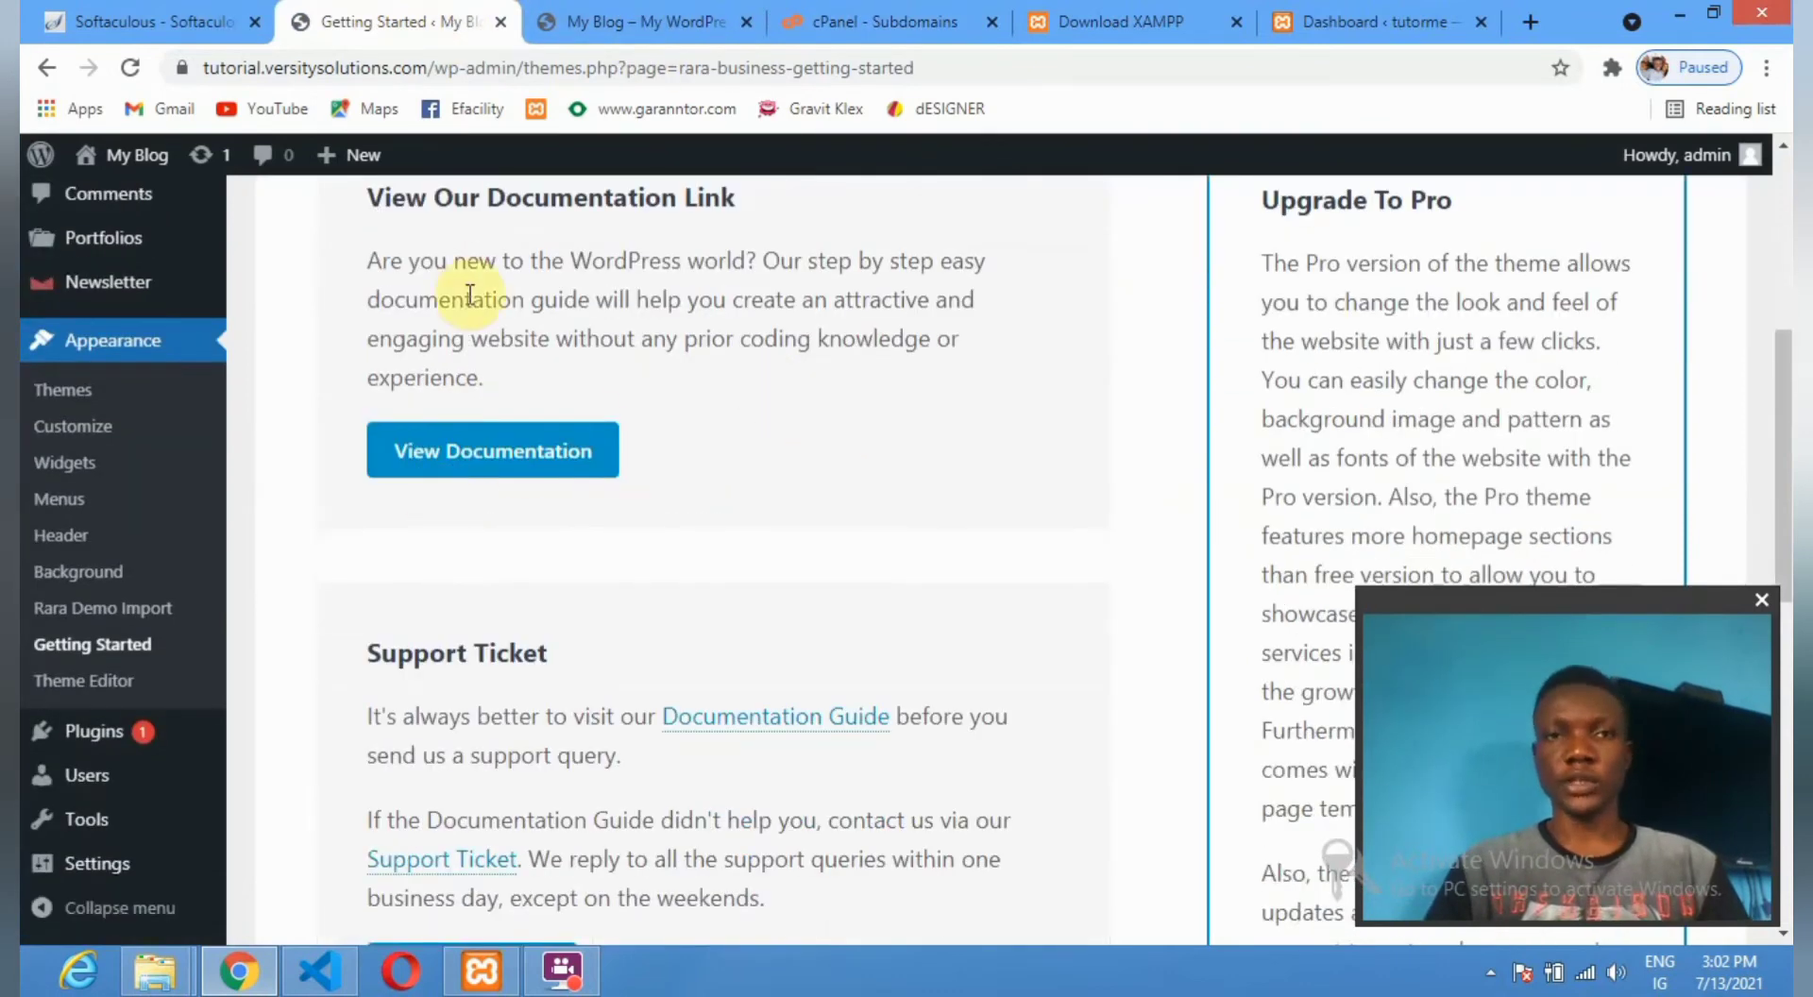
scroll(855, 396, down, 4)
scroll(661, 453, down, 1)
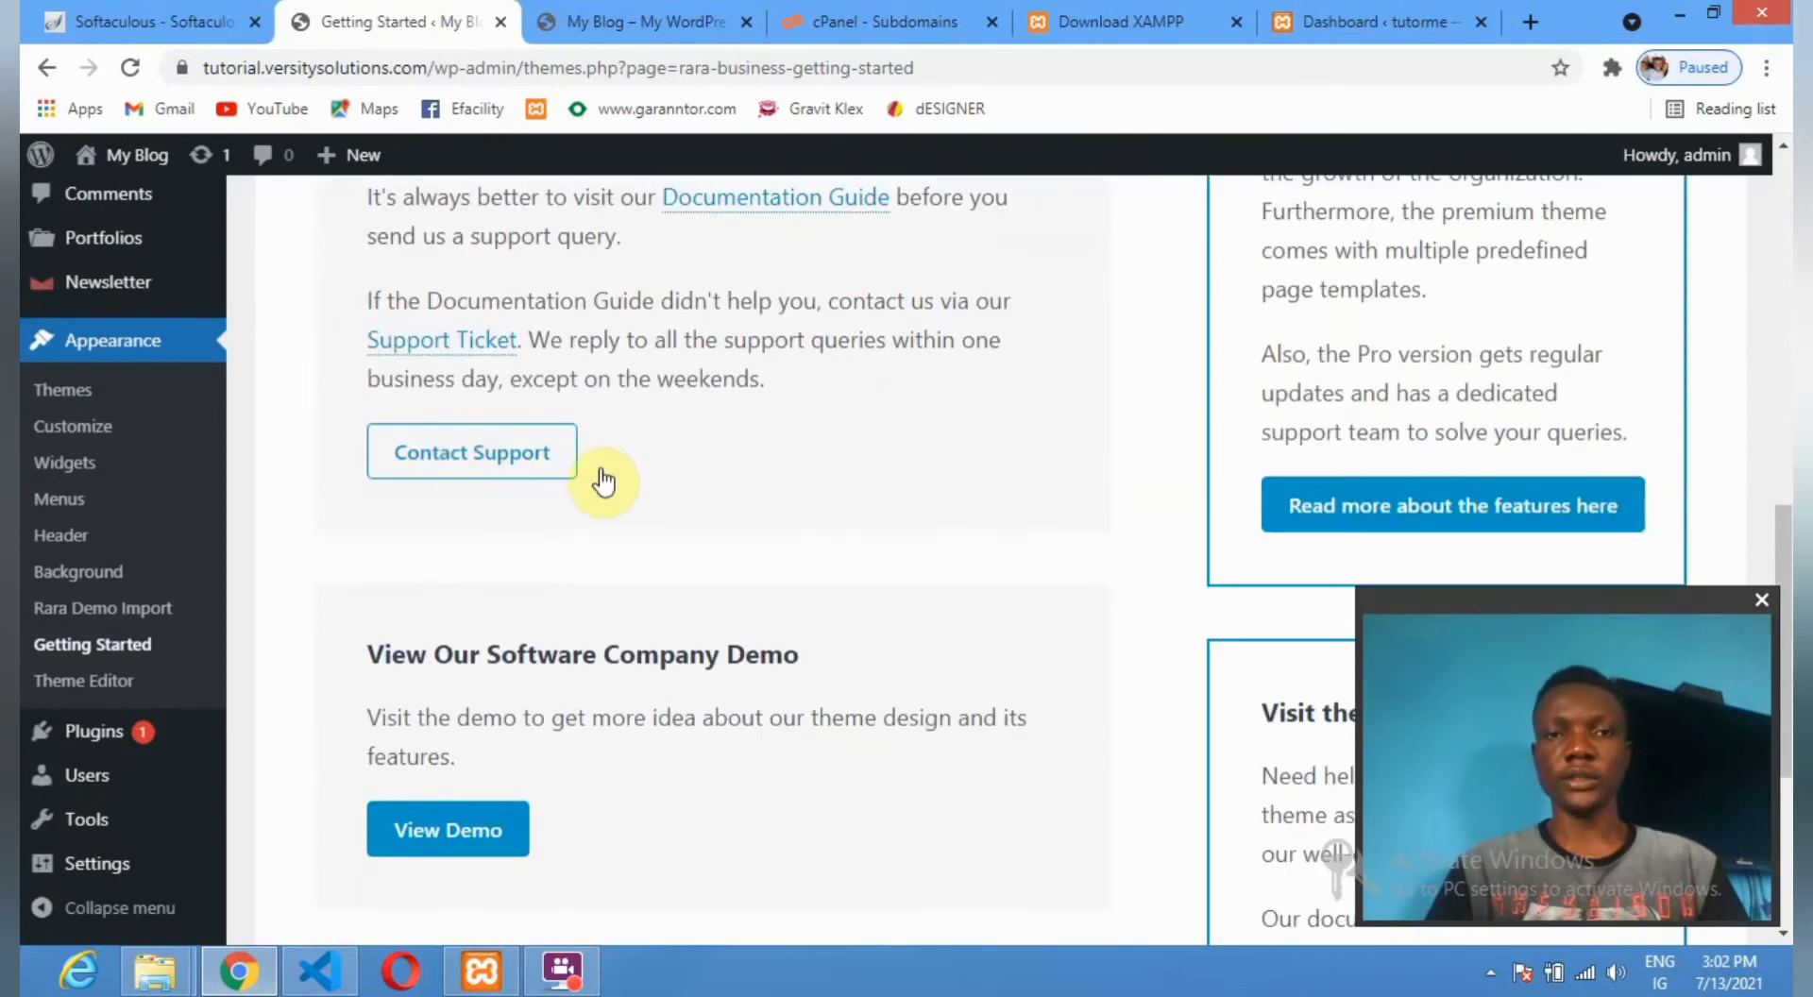
scroll(510, 567, down, 4)
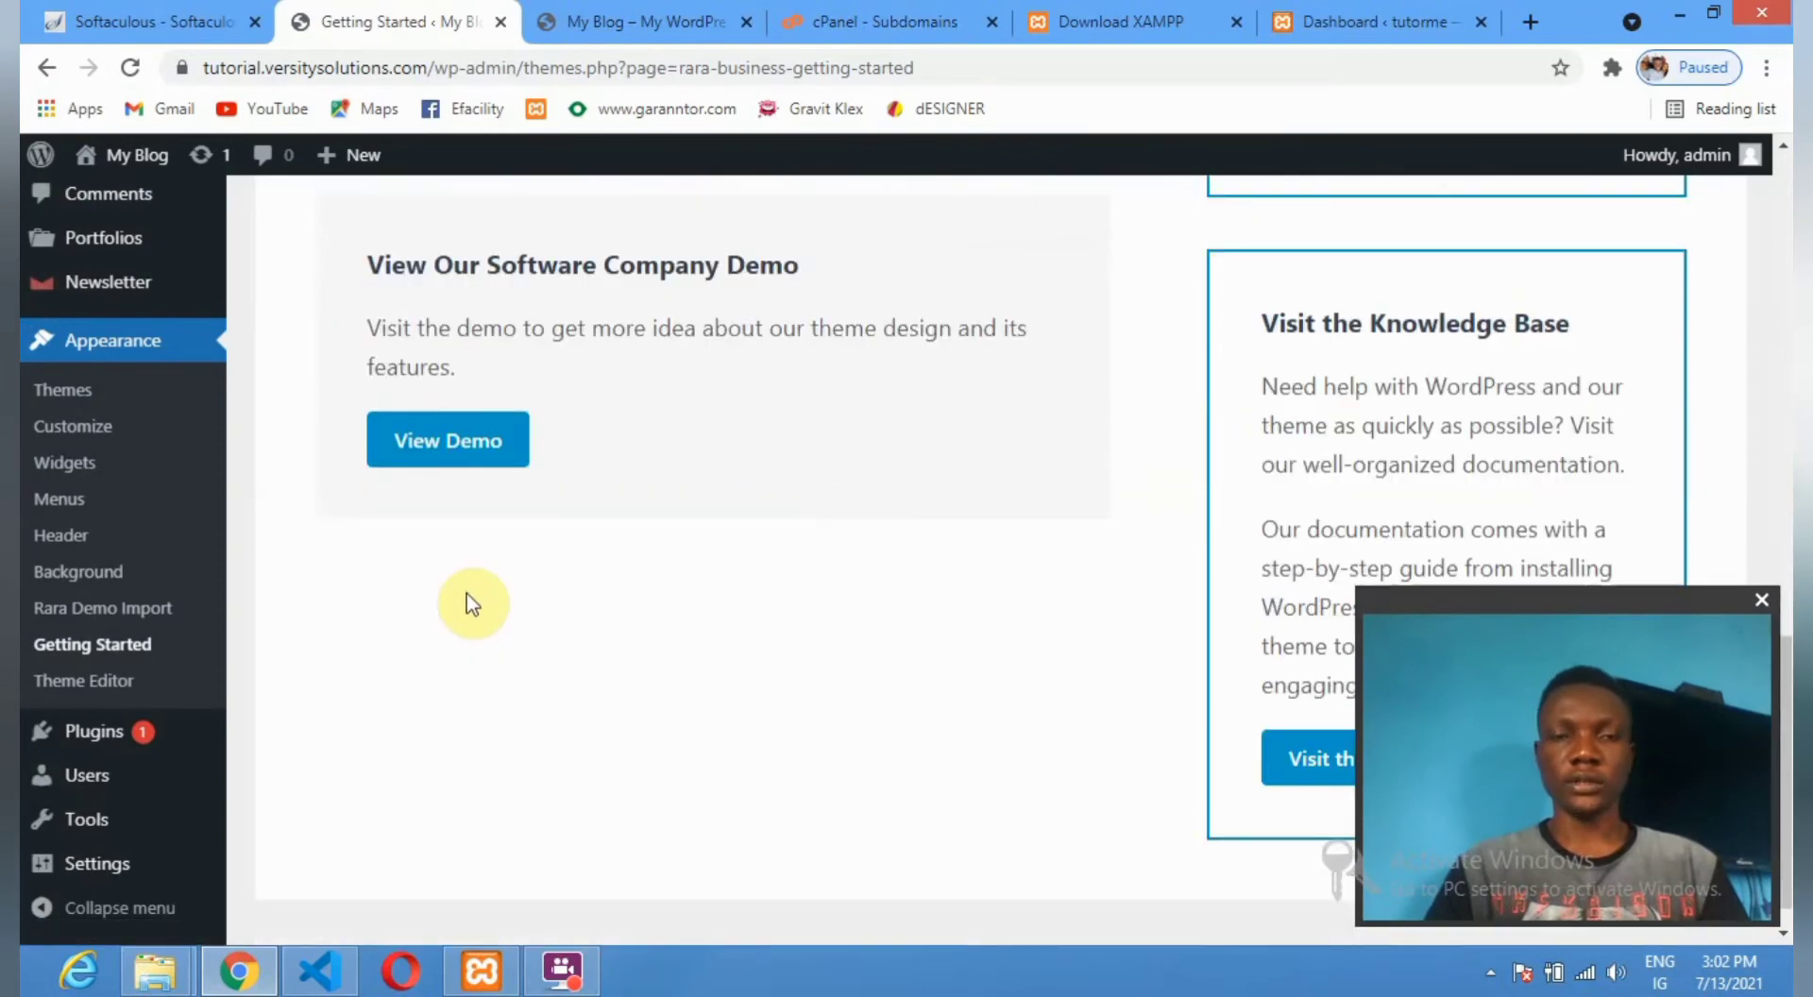
click(458, 452)
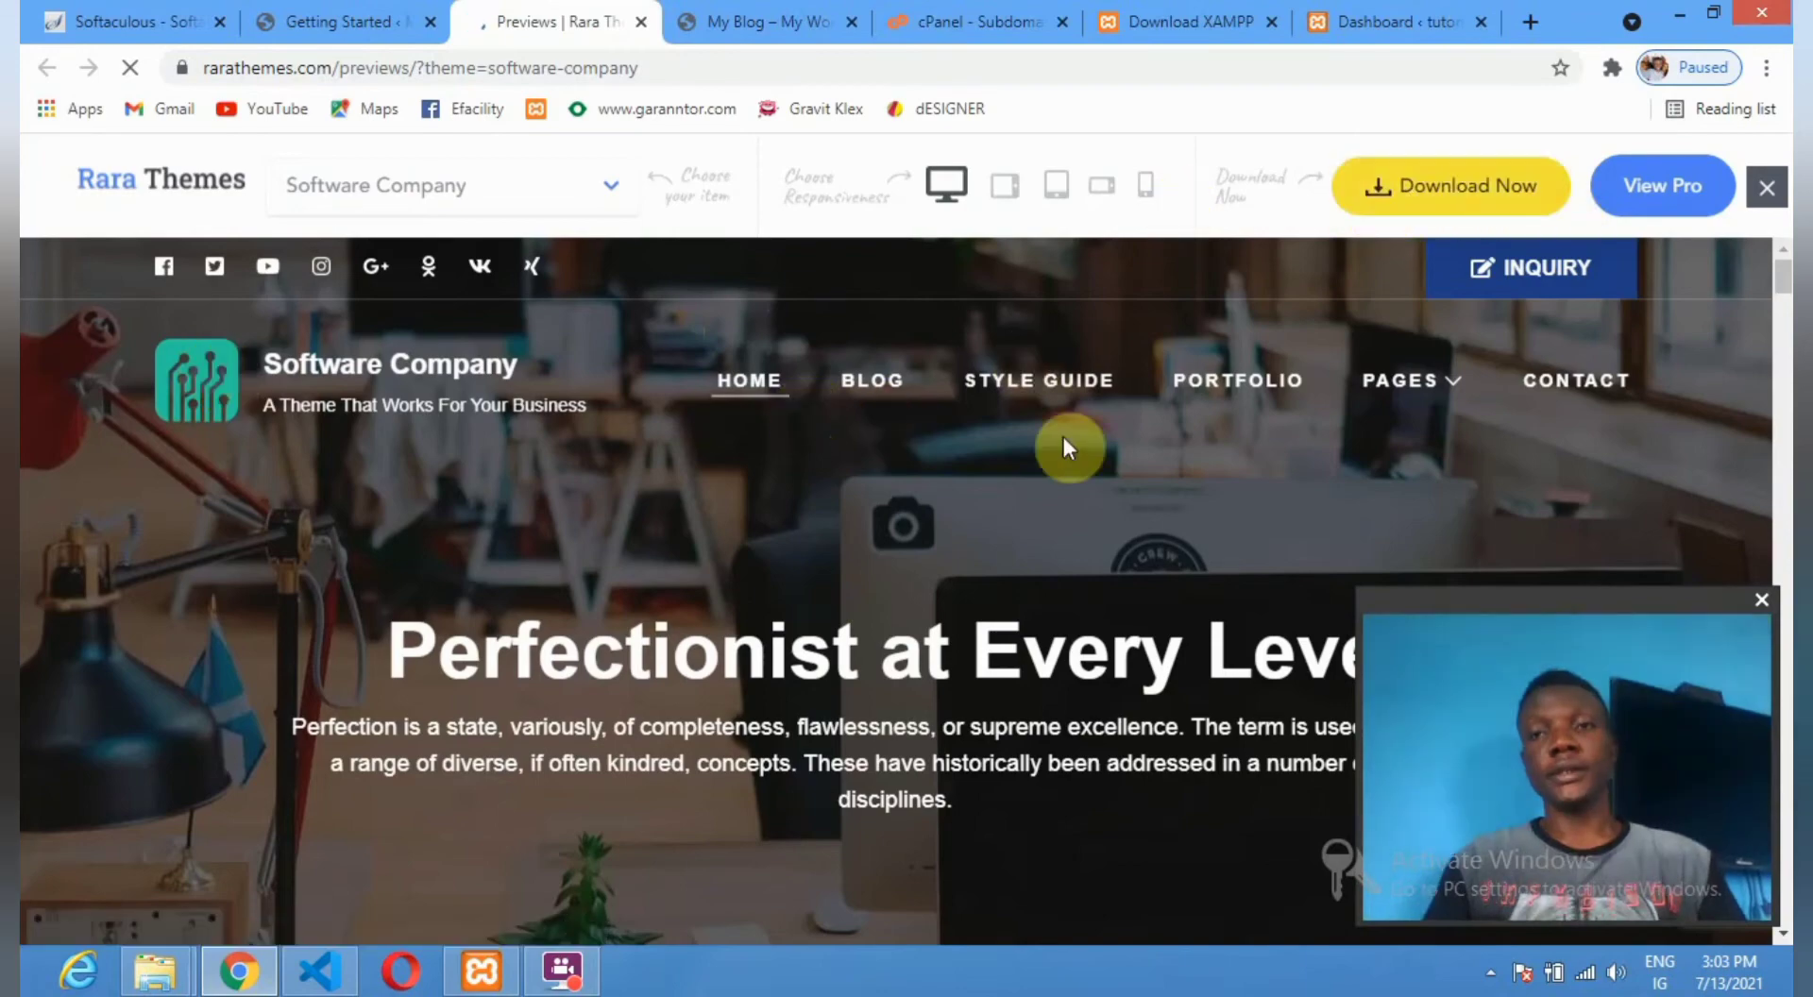
Scroll through the Software Company demo and accept the site's cookie notice.
scroll(922, 440, down, 4)
scroll(920, 440, down, 3)
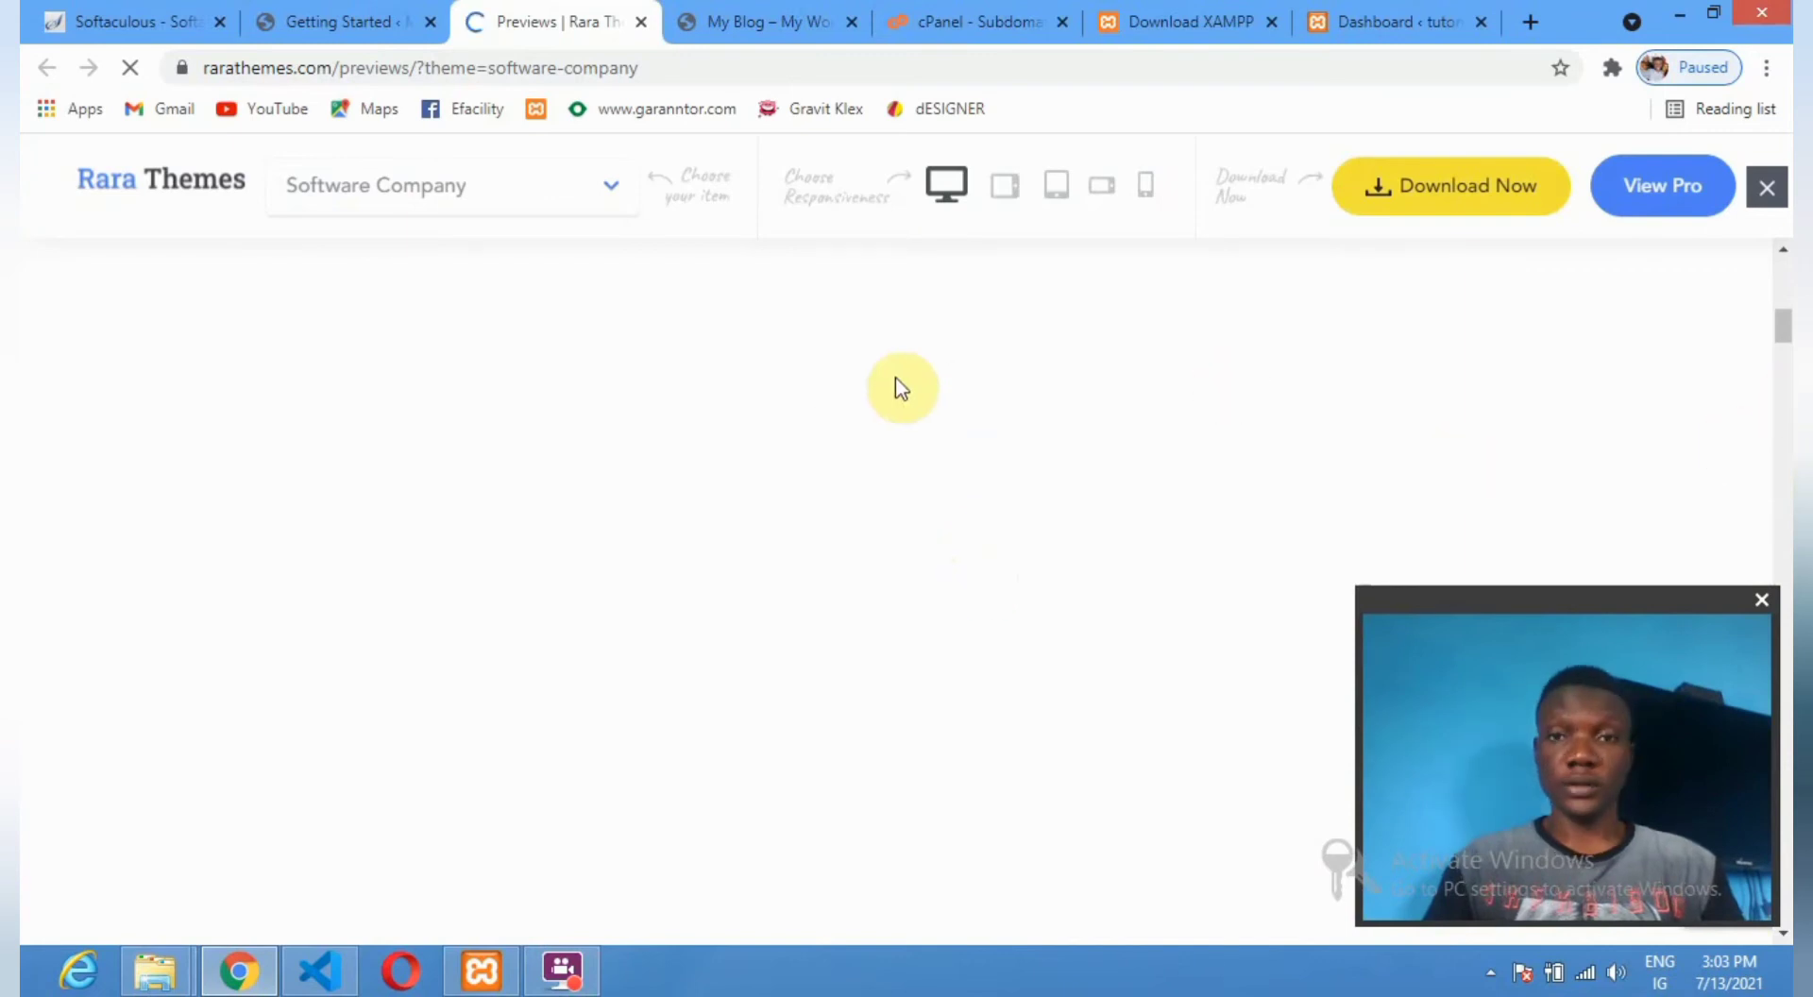
scroll(746, 486, up, 8)
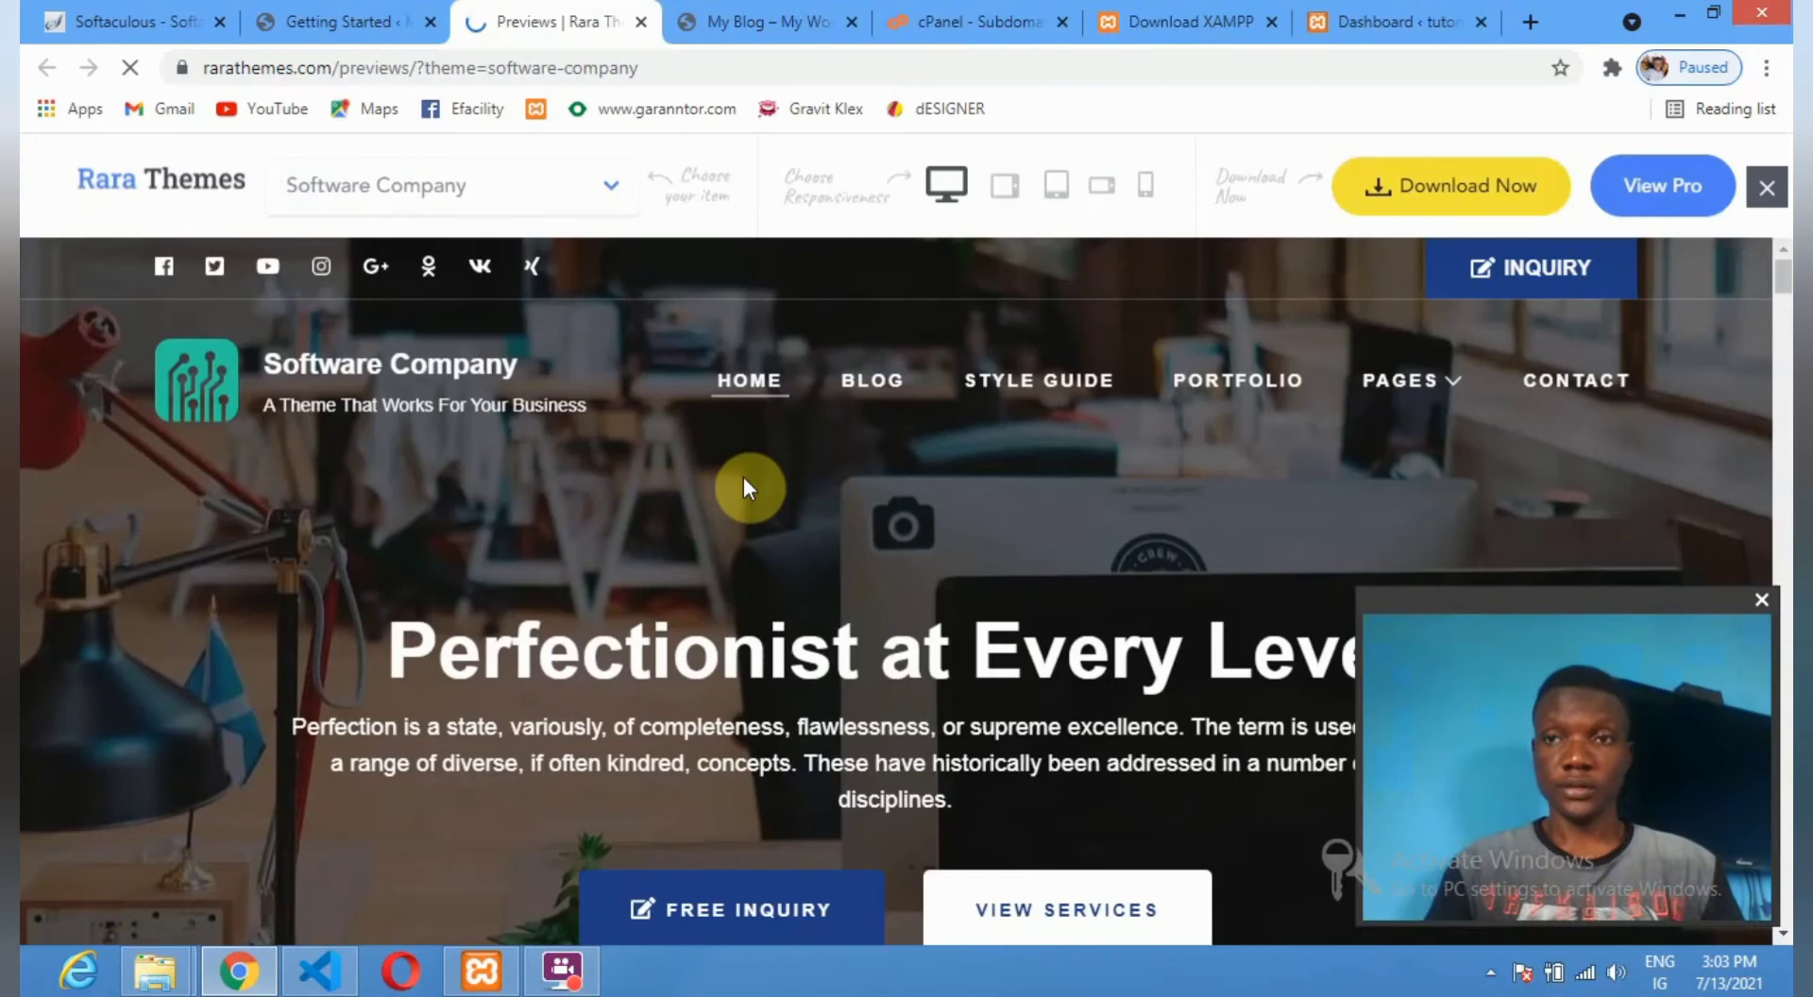
scroll(746, 487, down, 5)
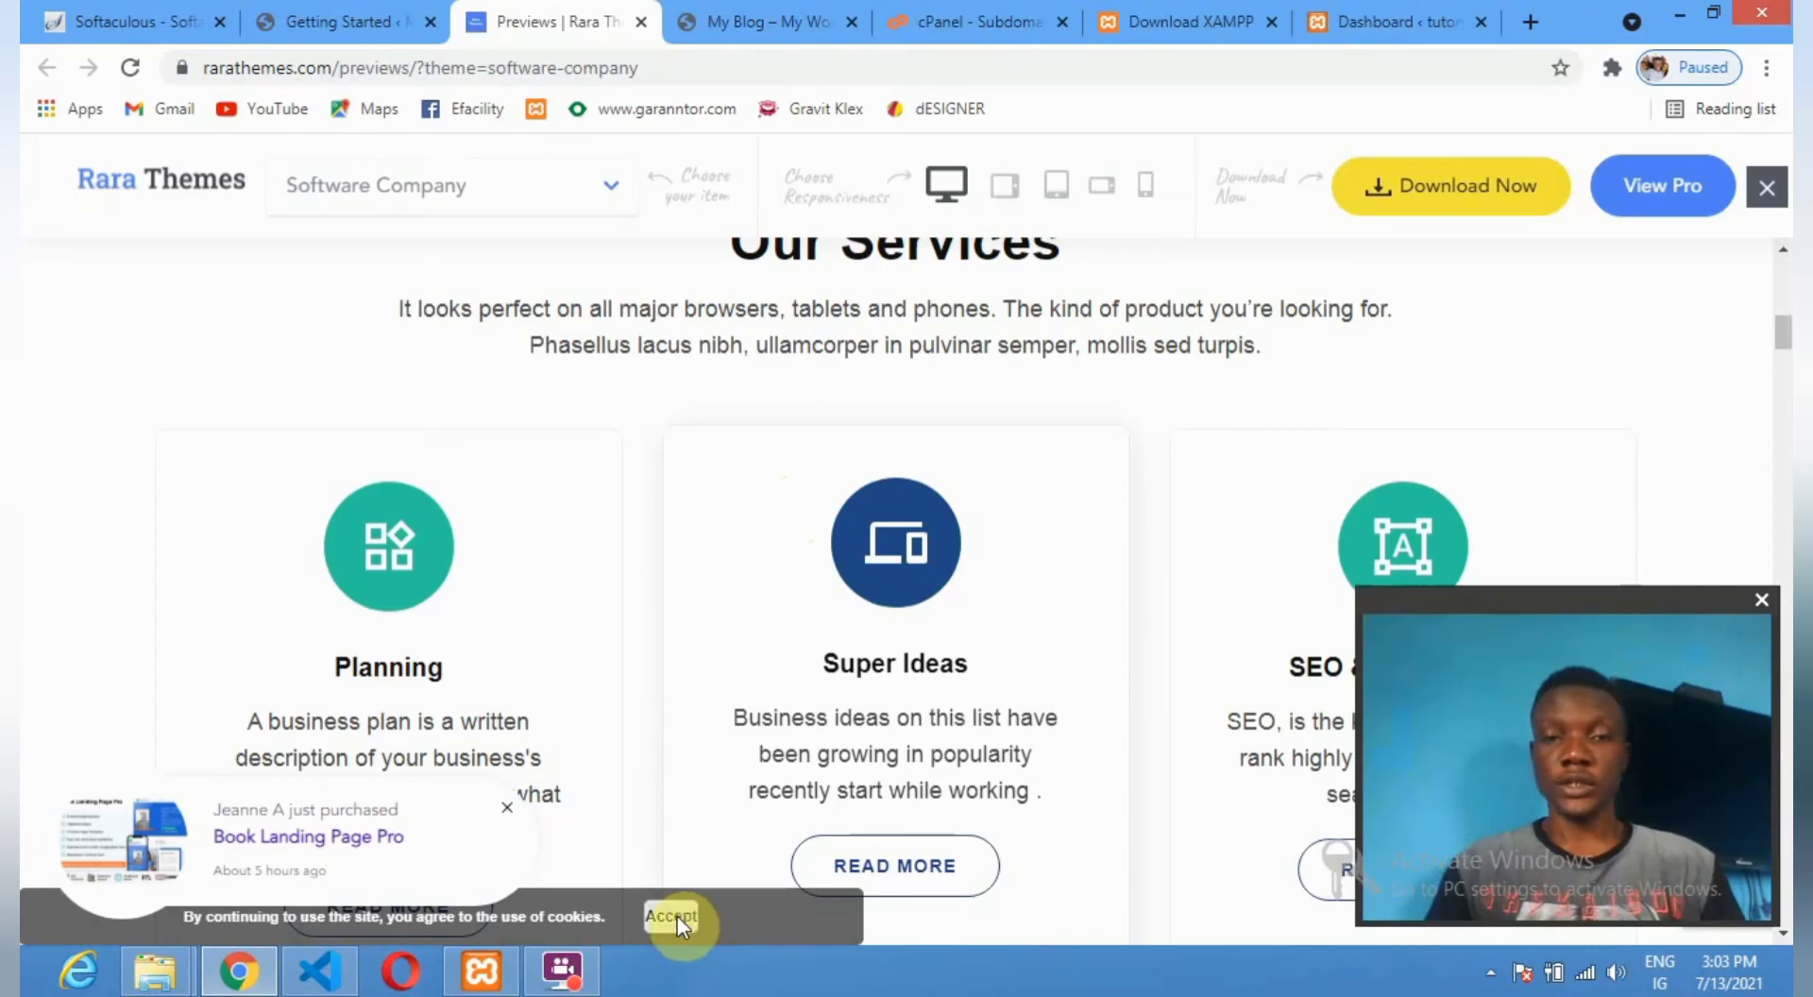
scroll(697, 916, down, 5)
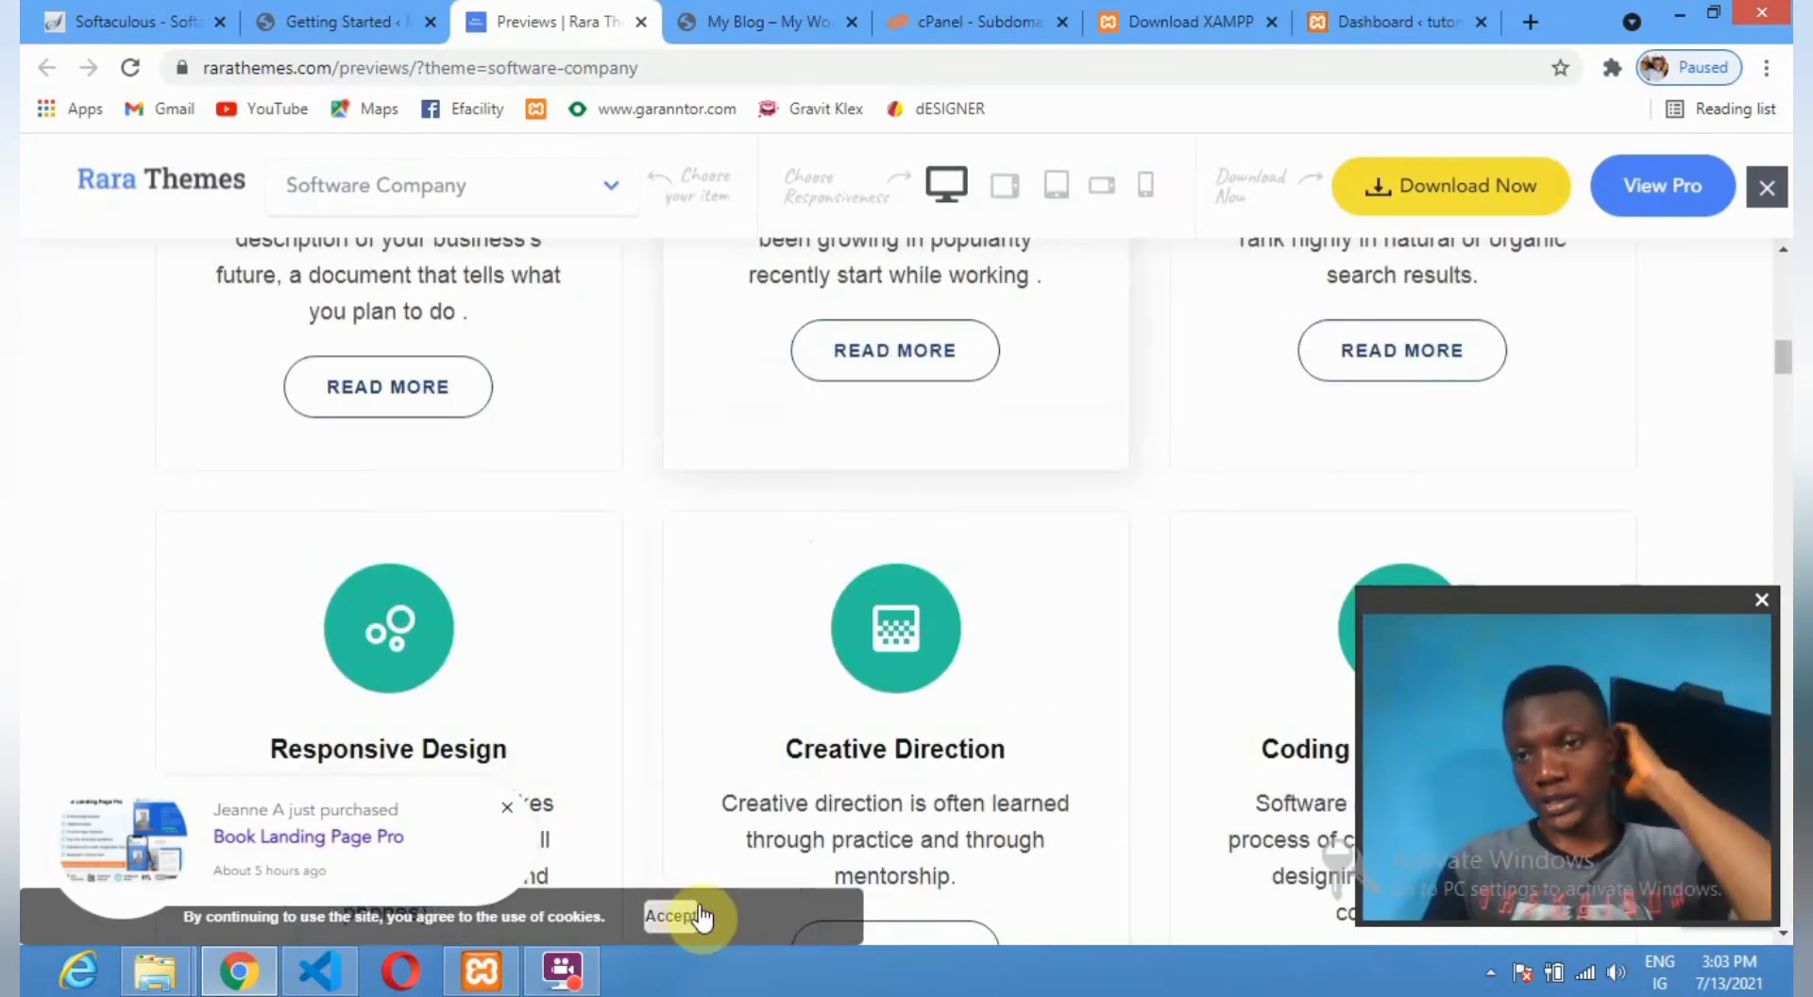
scroll(688, 915, down, 3)
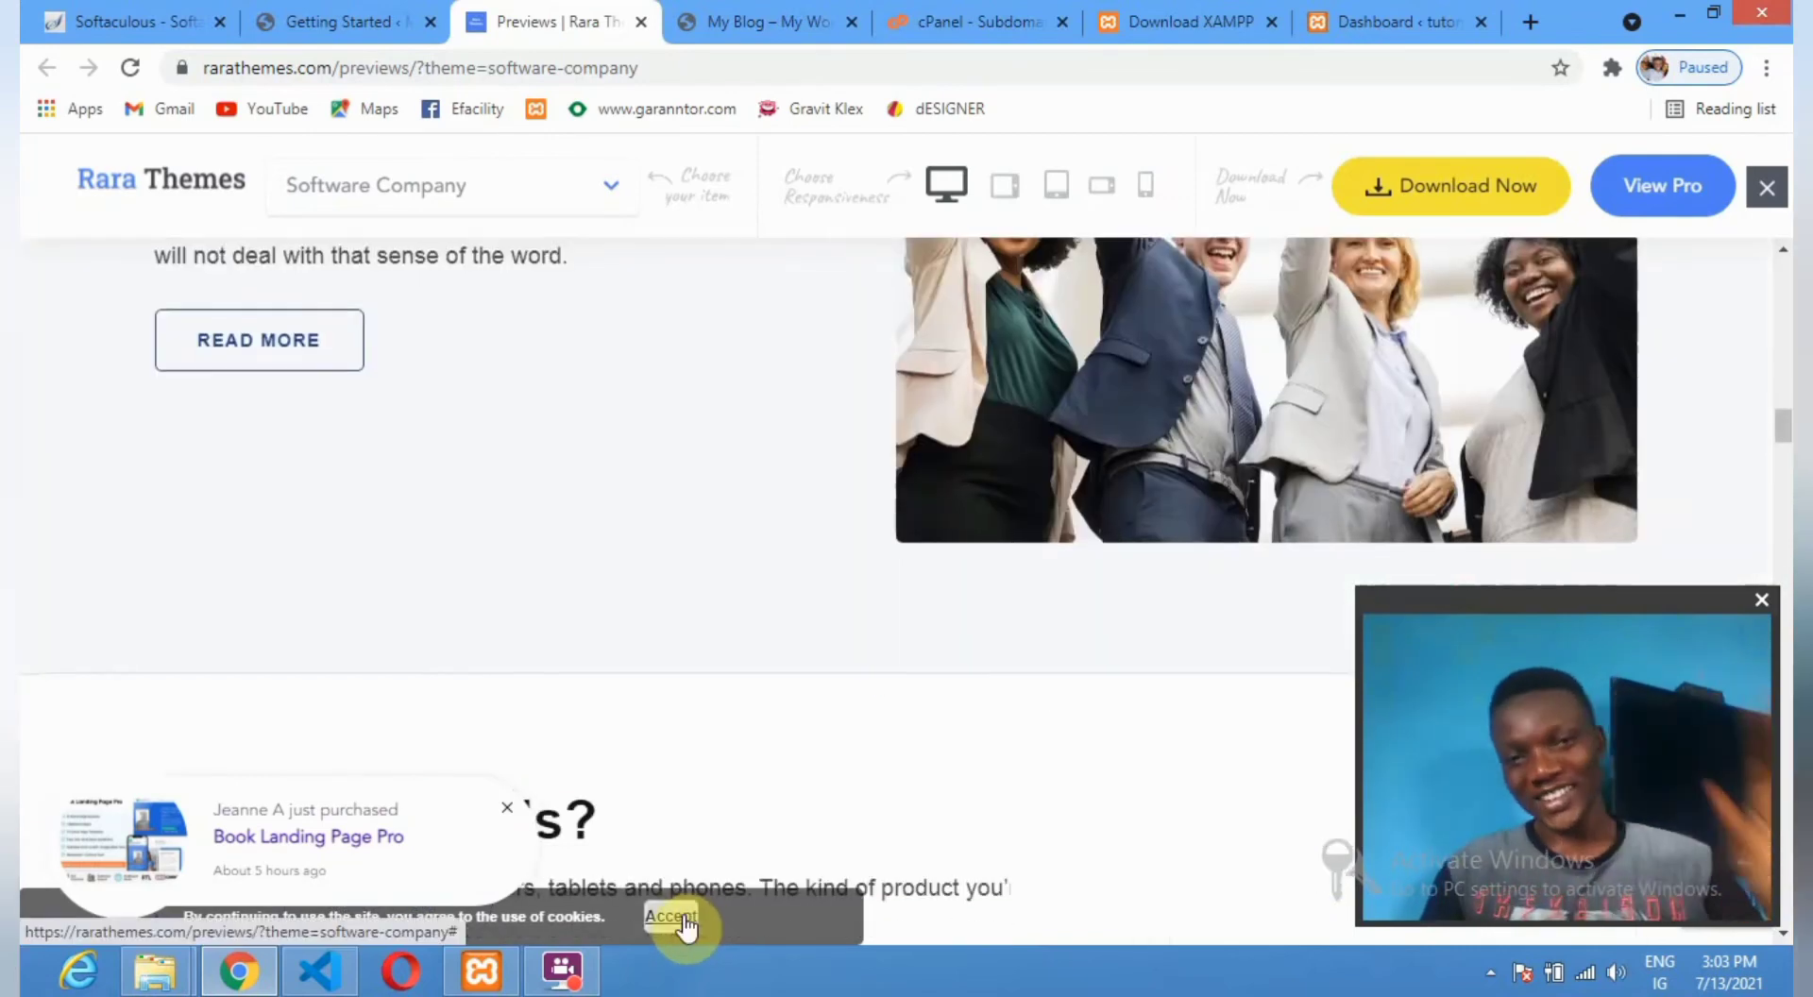
click(685, 915)
Preview the demo at mobile, then tablet size, and return to desktop width.
scroll(966, 740, down, 6)
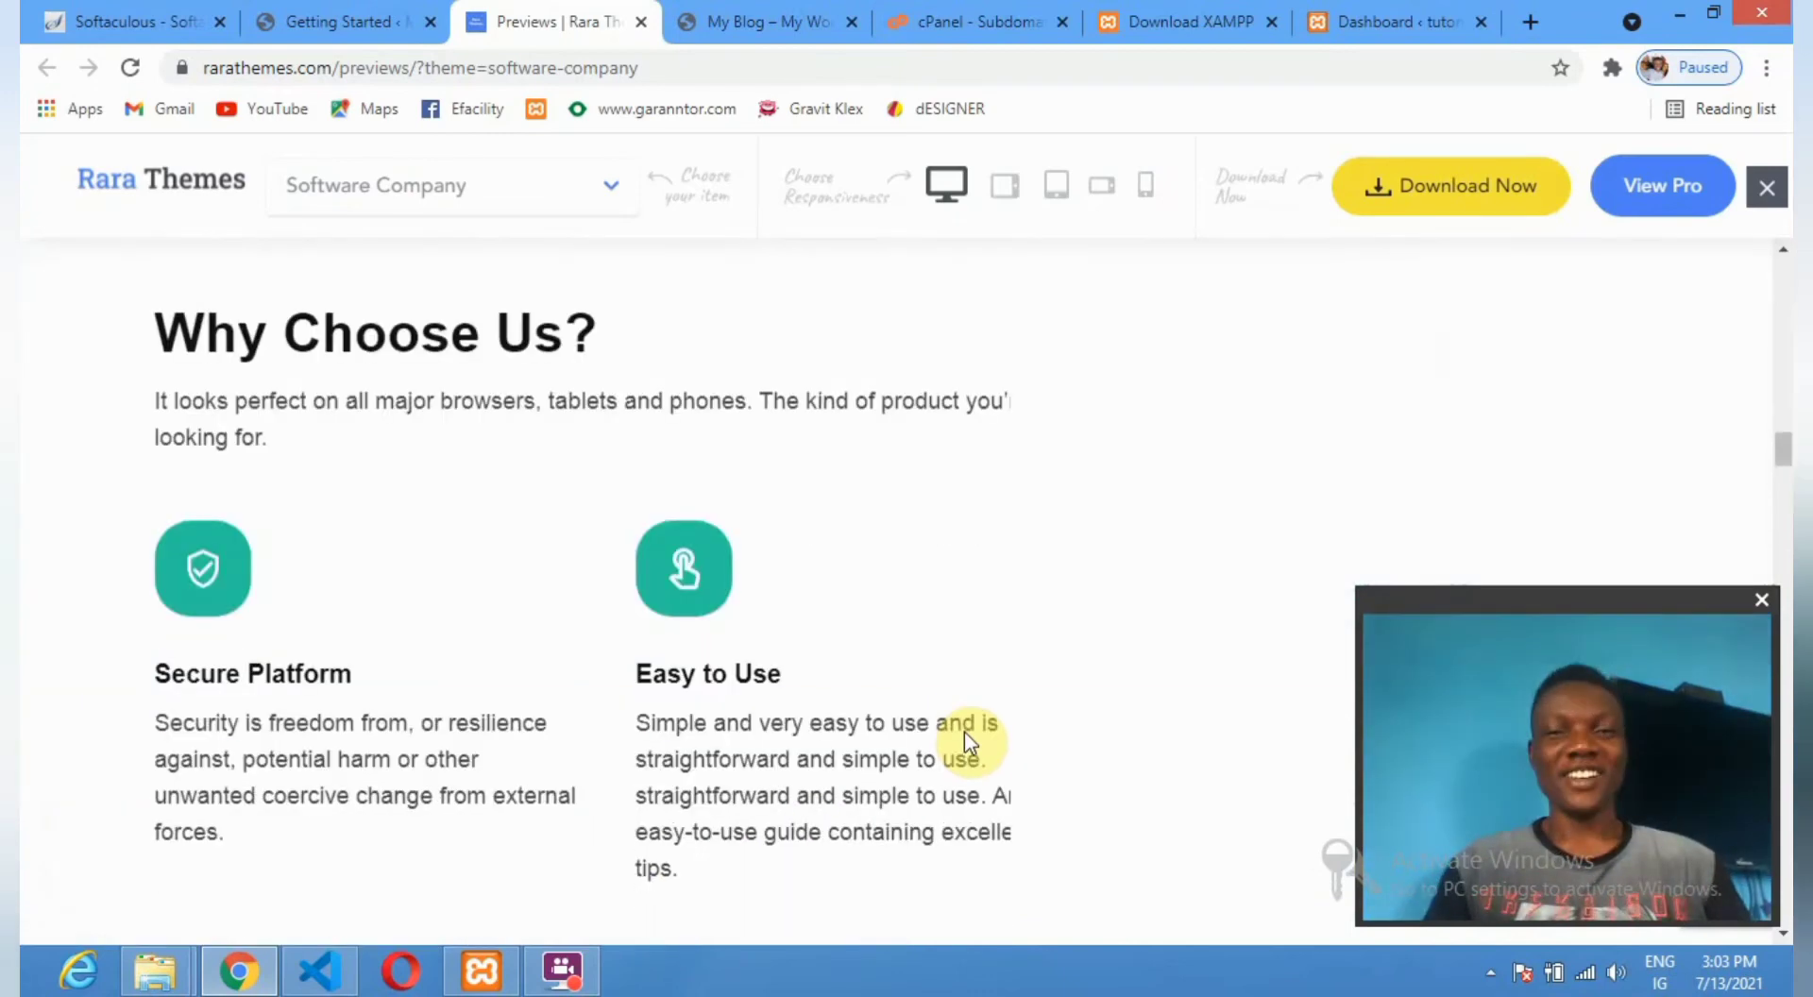
scroll(820, 715, down, 5)
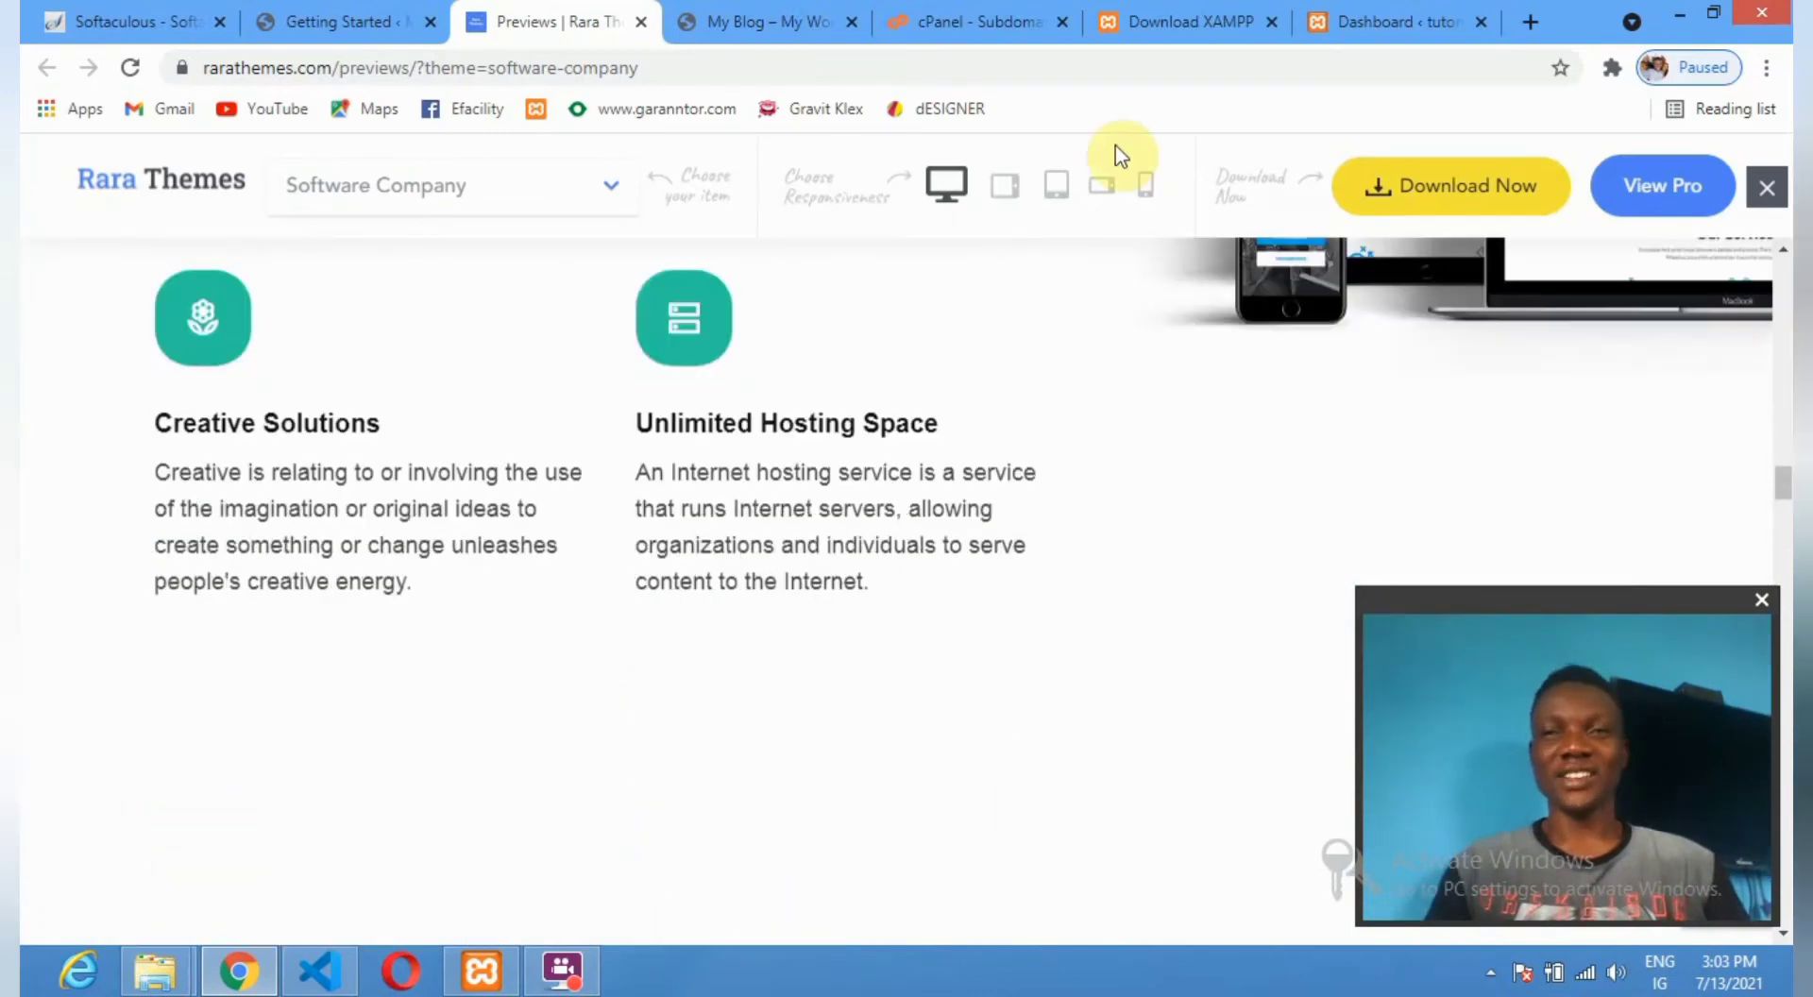
click(1145, 188)
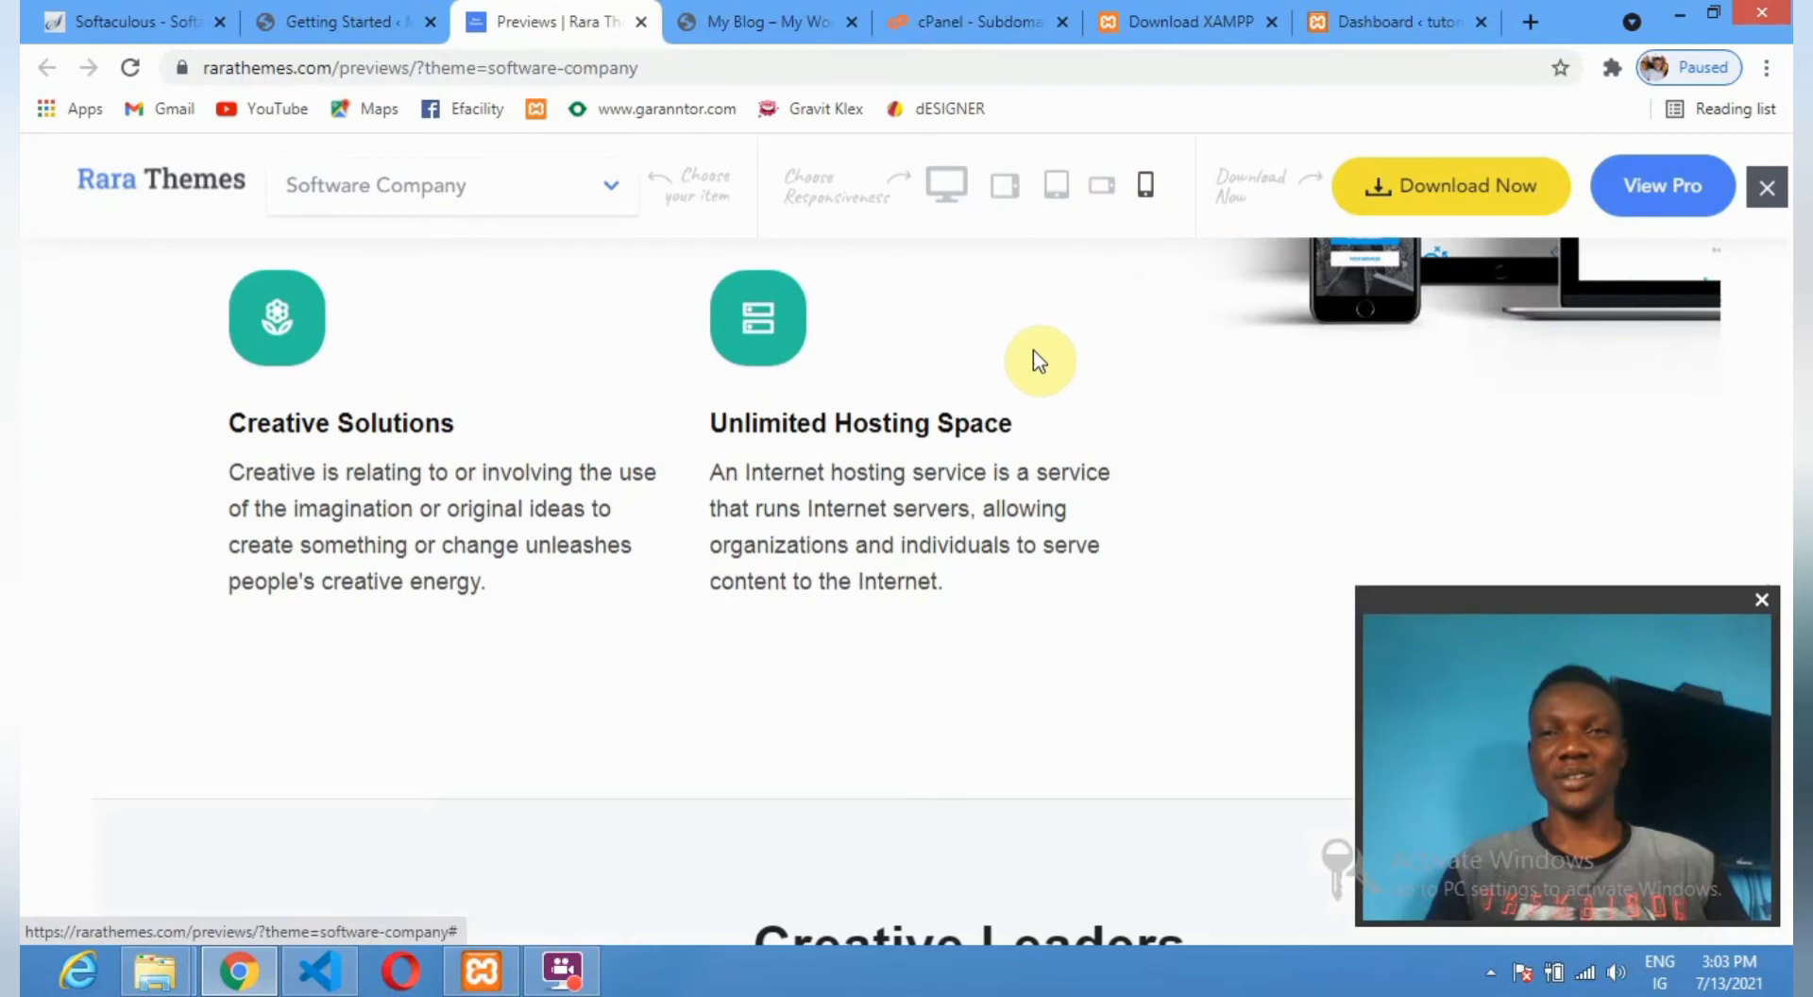
scroll(1033, 356, up, 15)
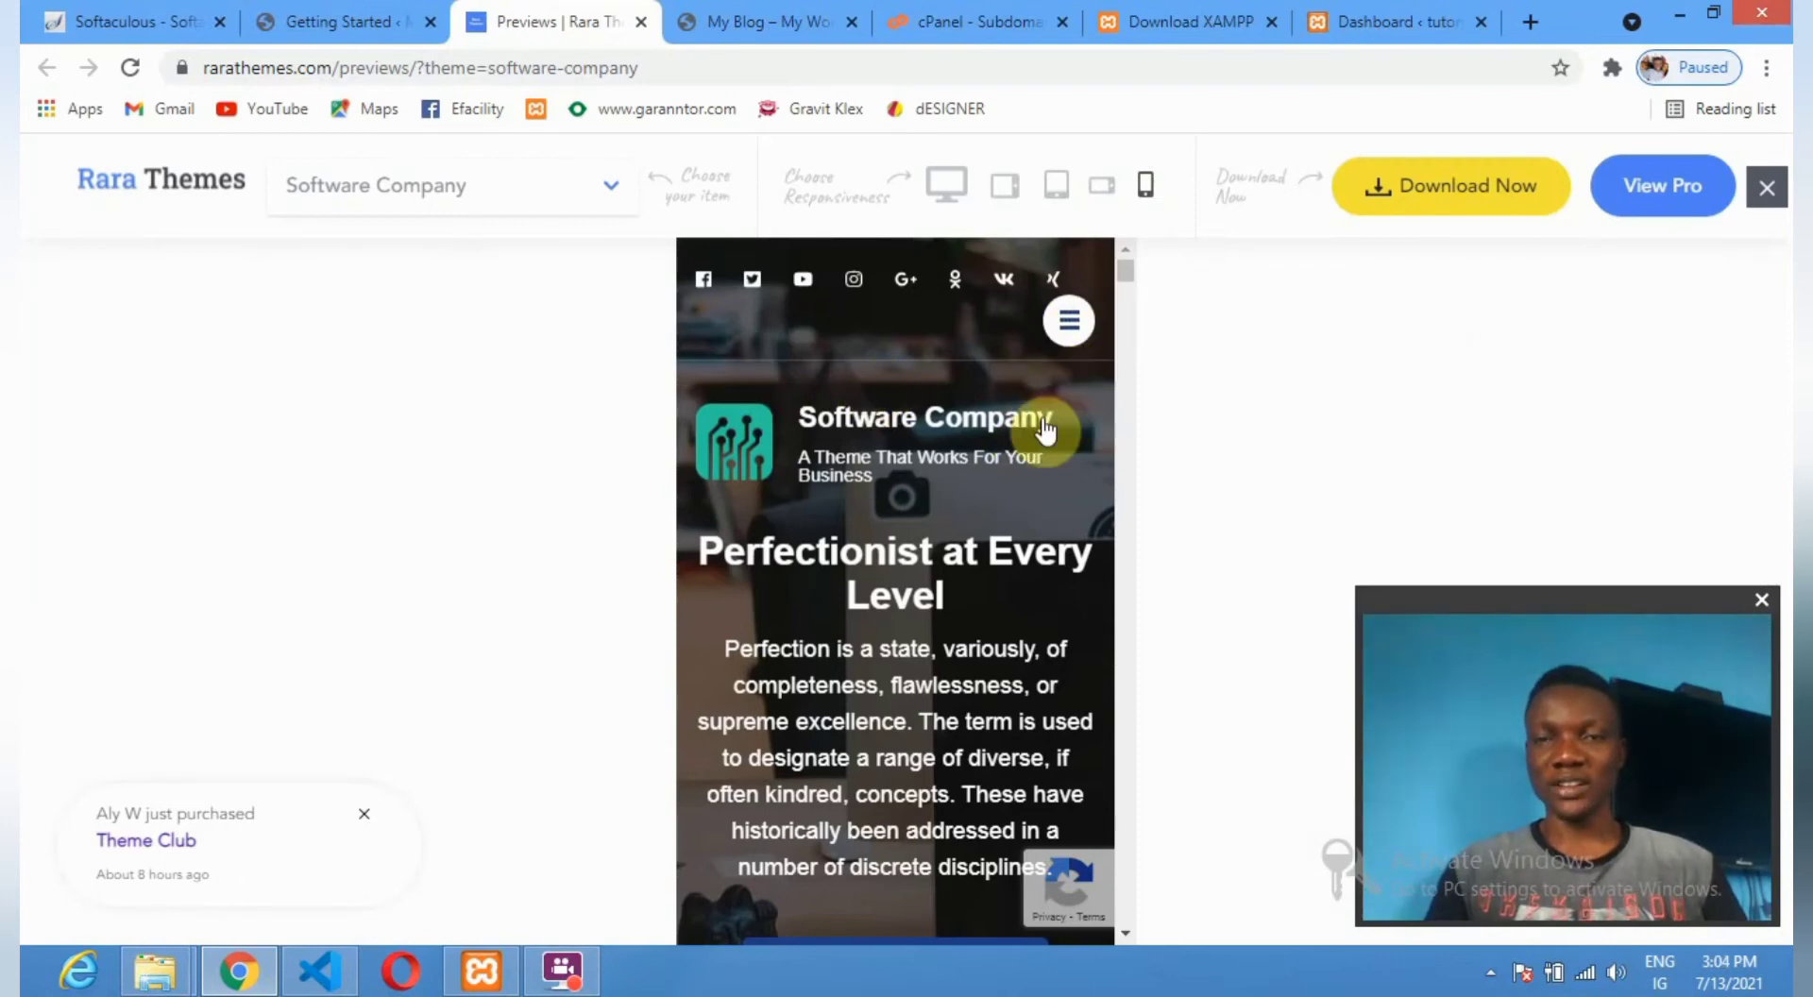
scroll(939, 477, down, 5)
scroll(935, 477, down, 12)
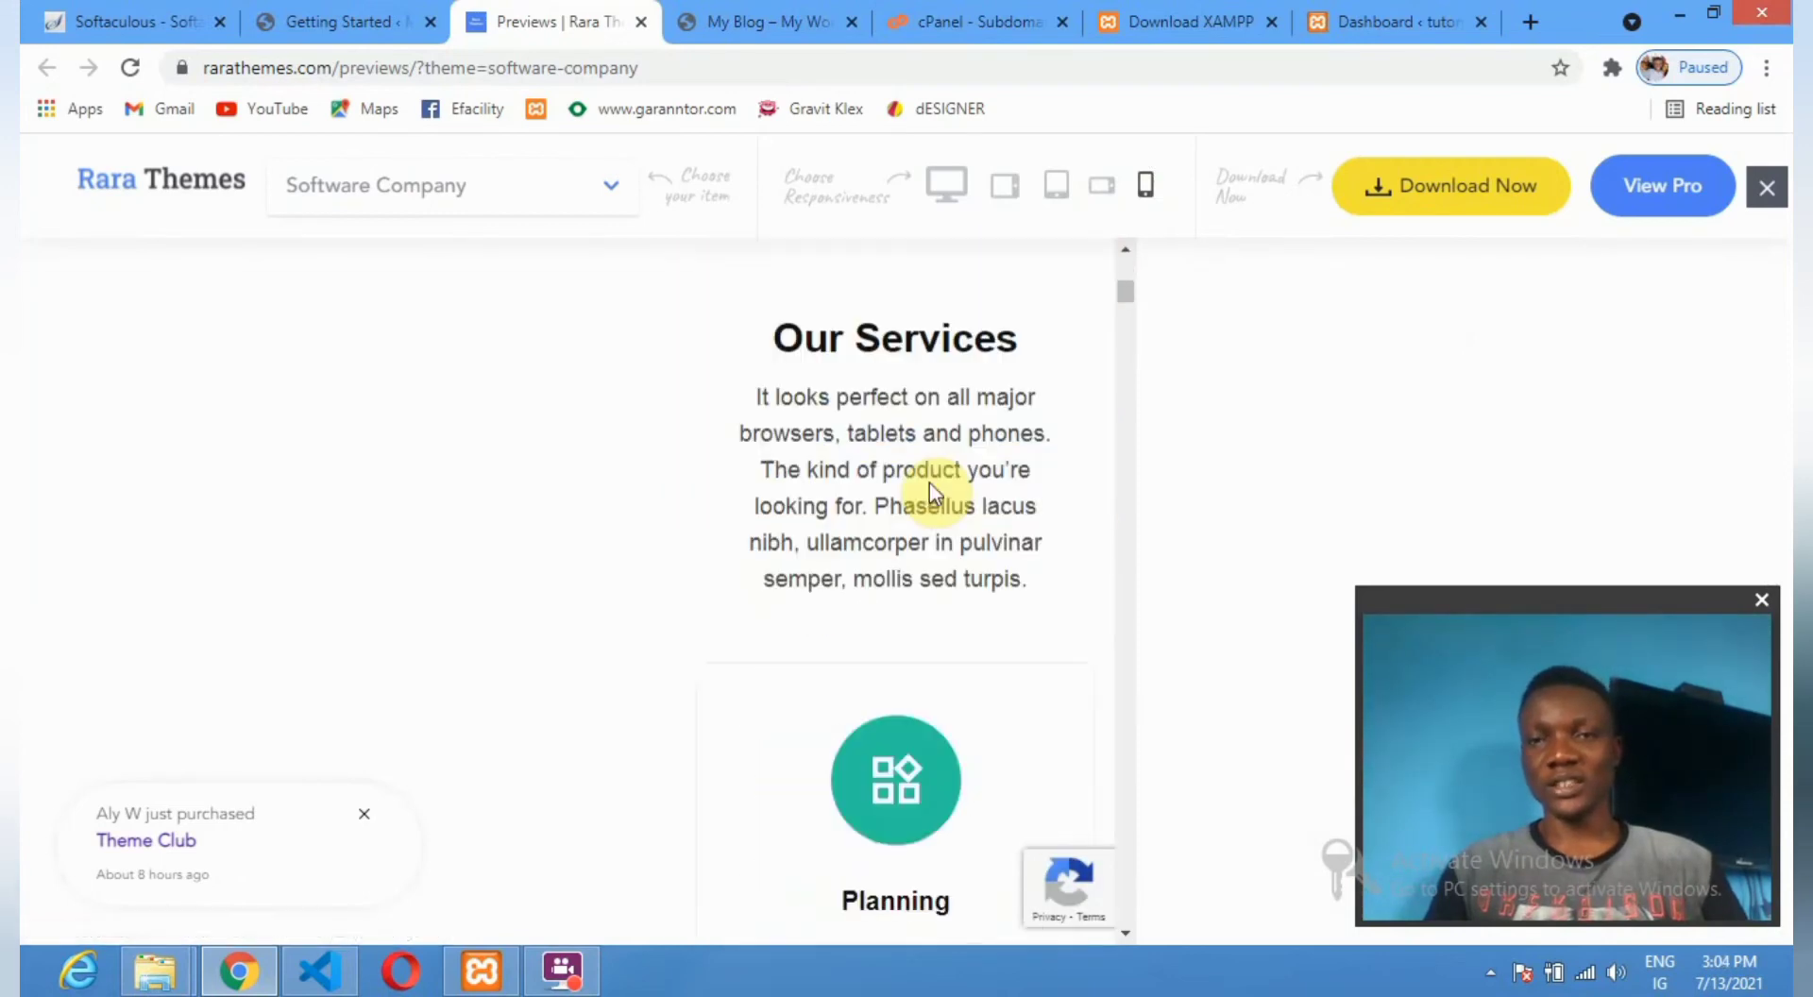
scroll(930, 486, up, 5)
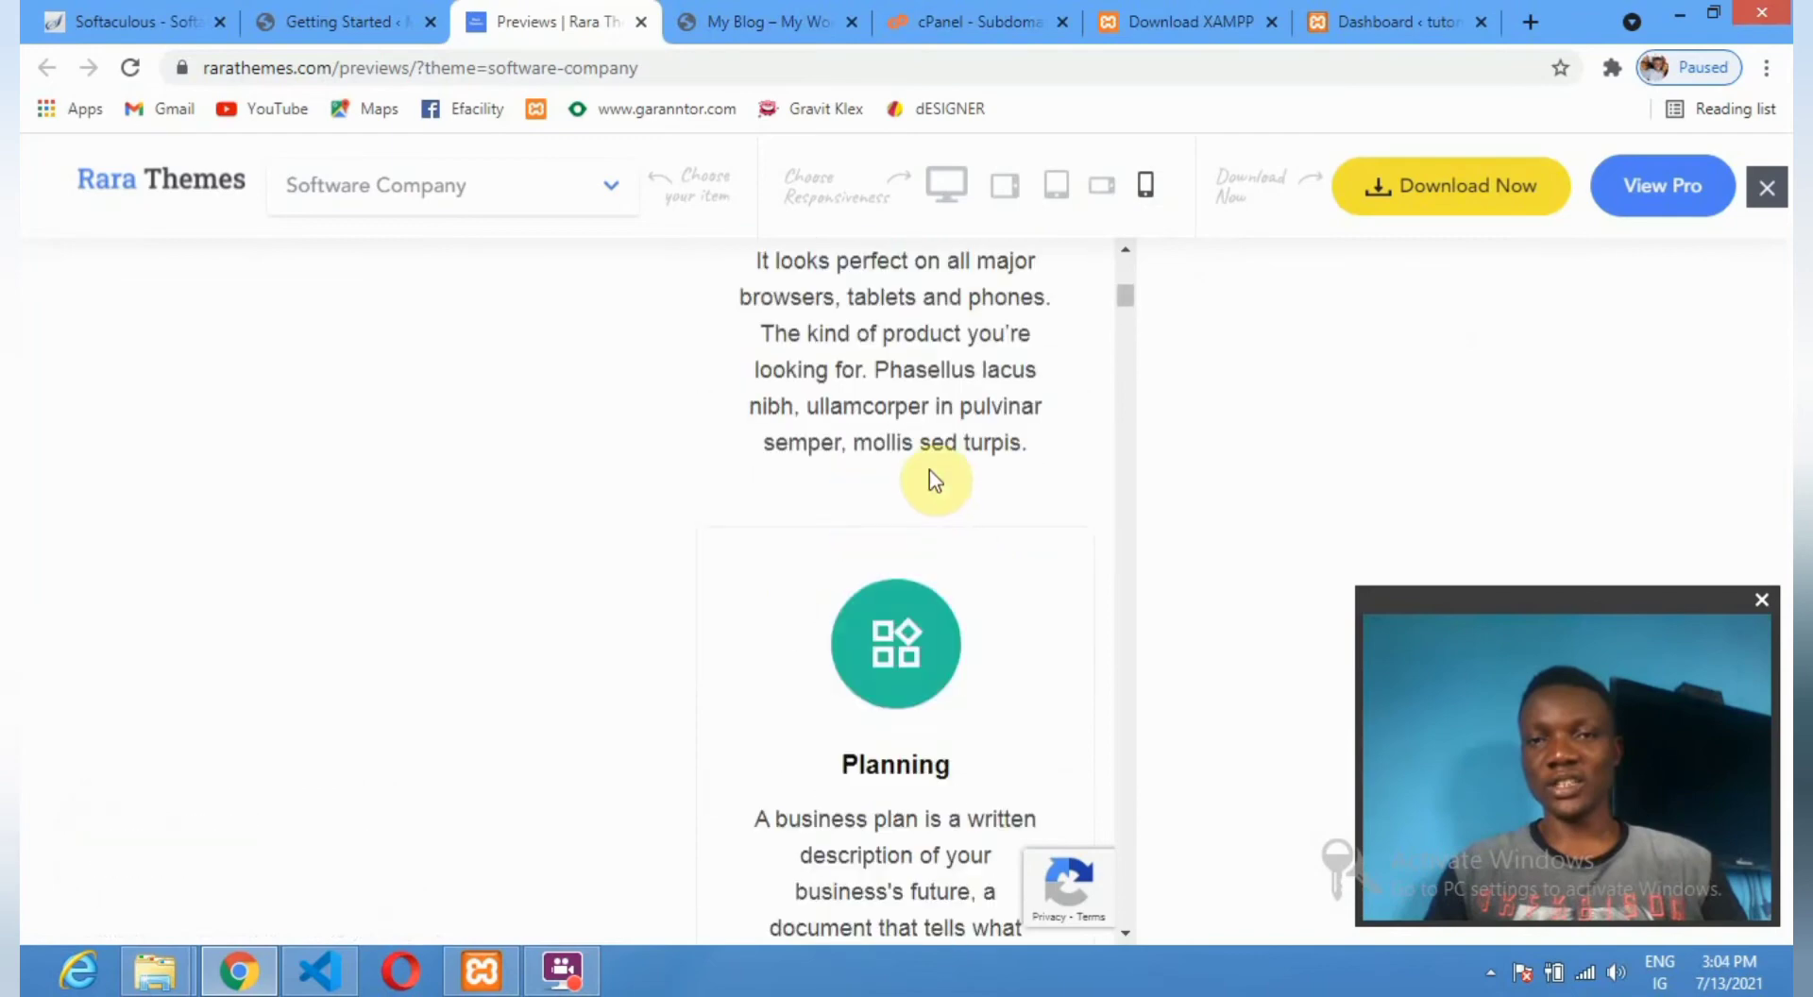
click(1055, 199)
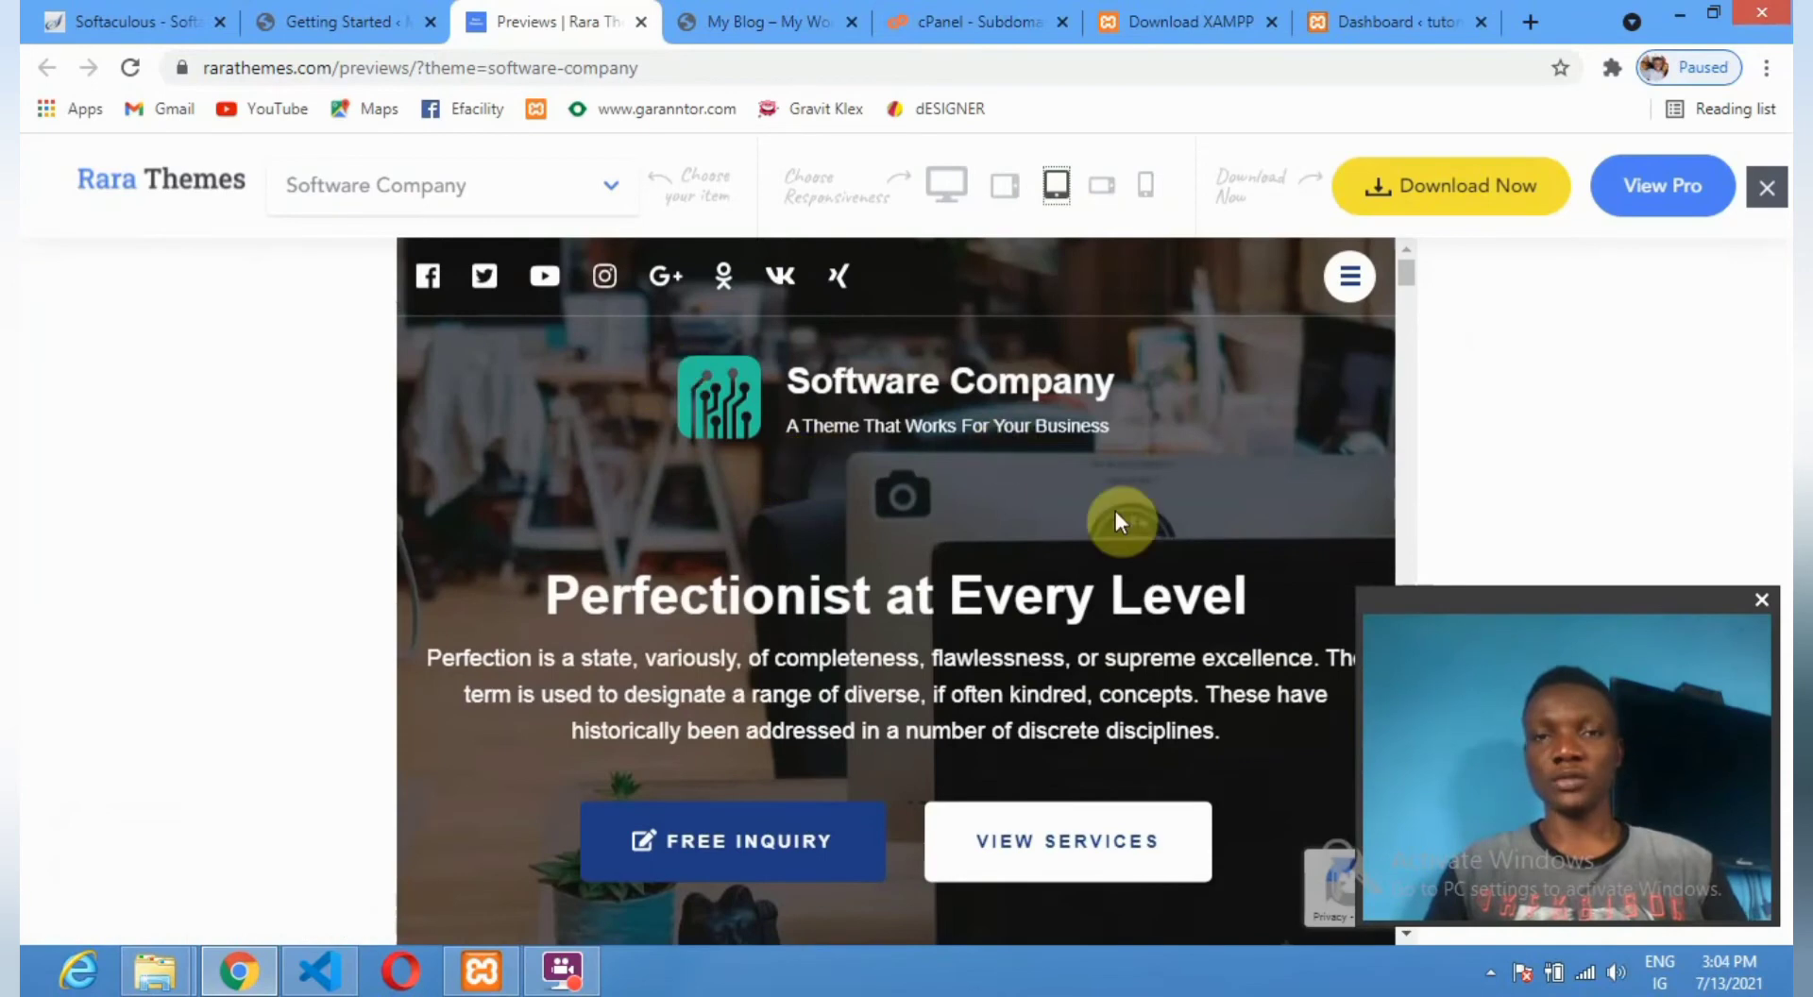
scroll(963, 491, down, 5)
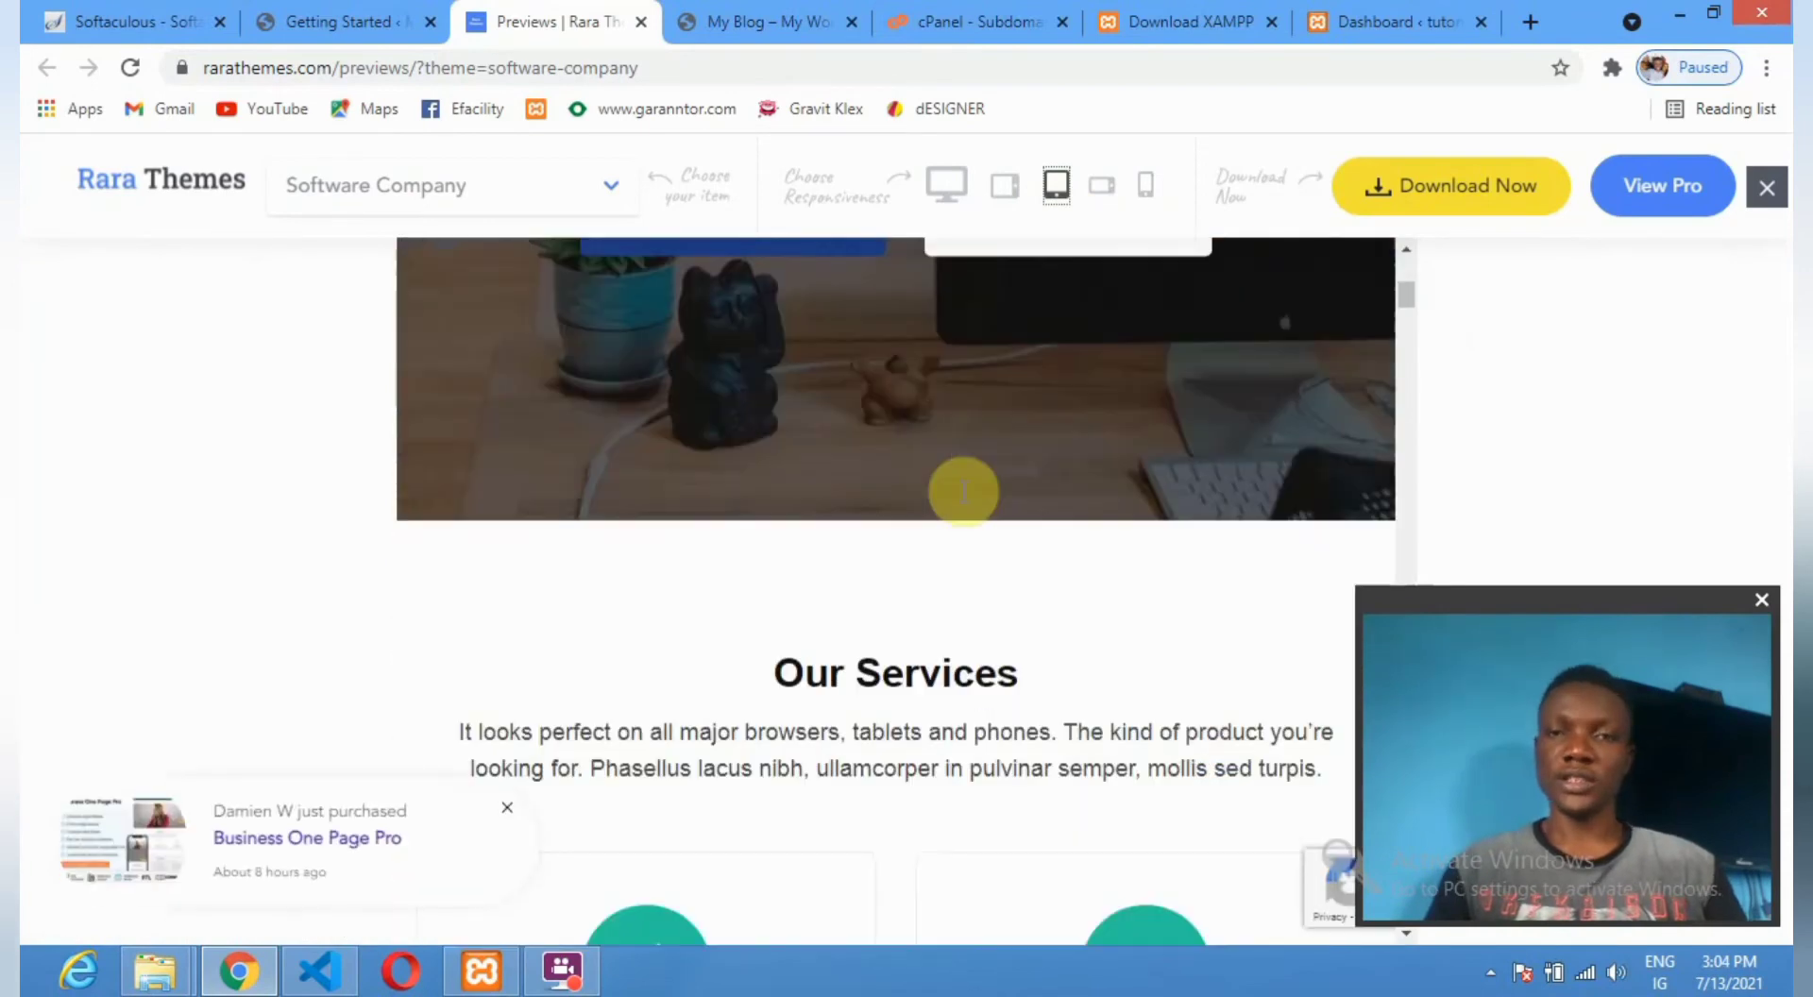
click(942, 189)
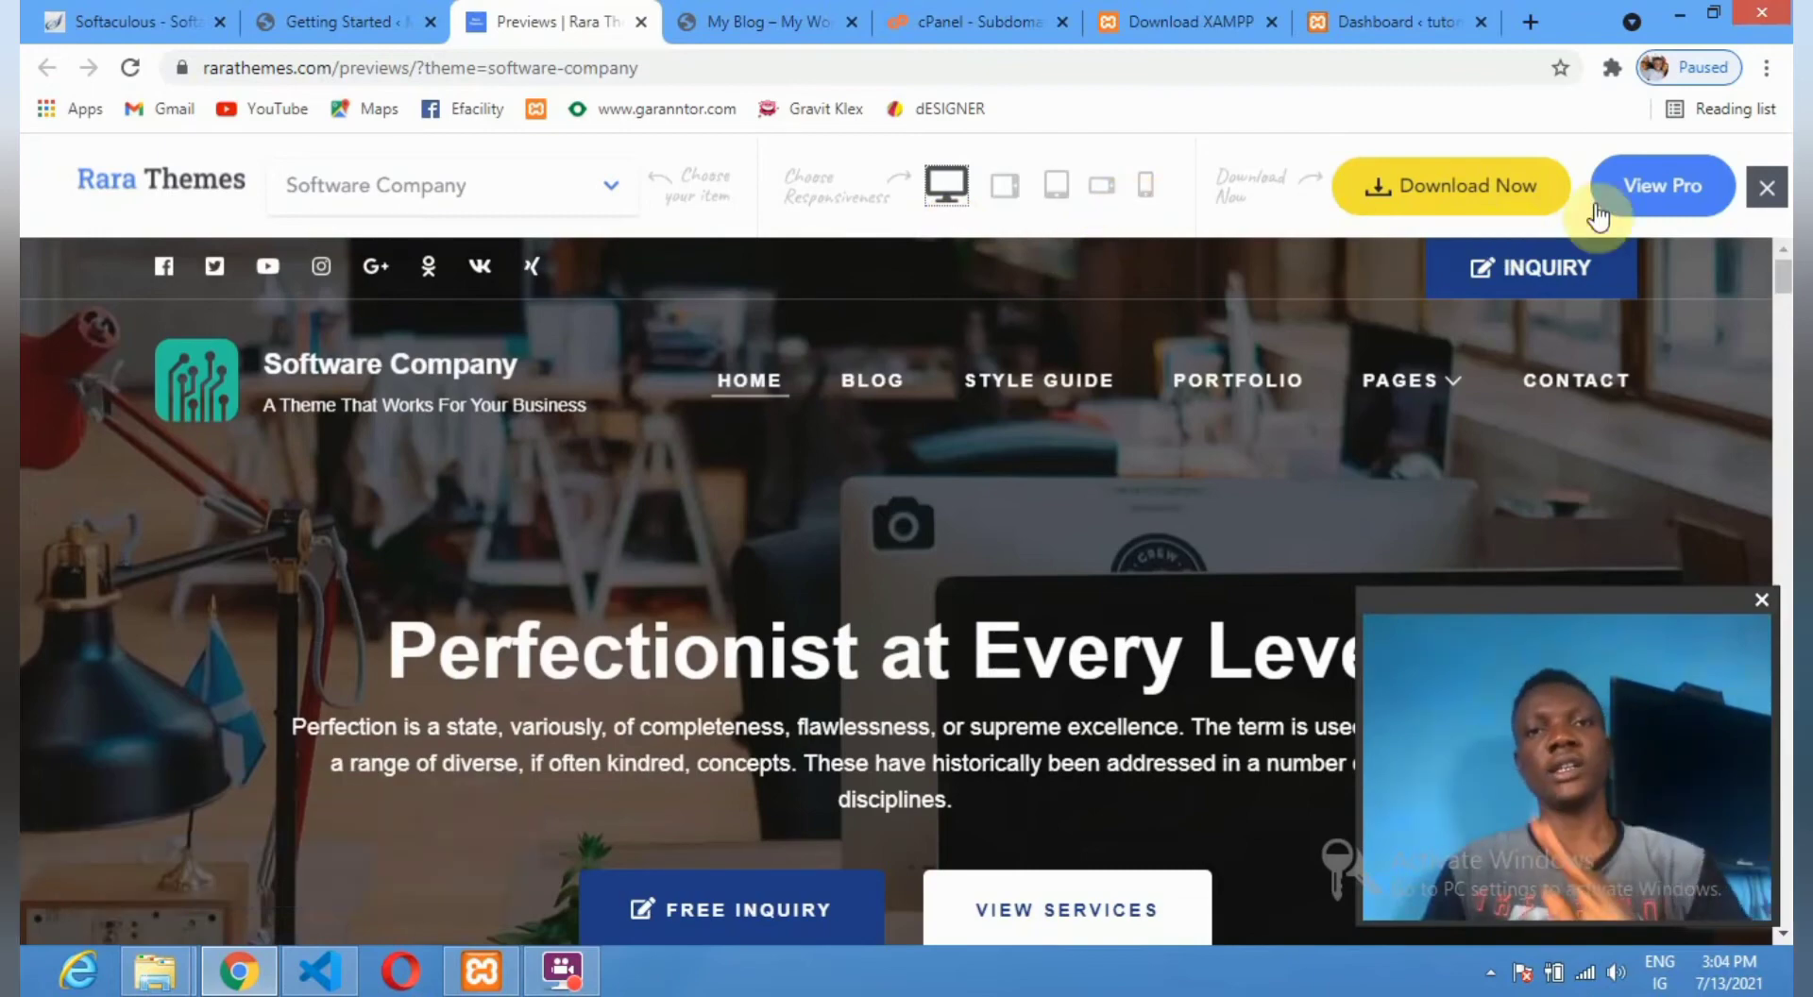
Request the free theme download, autofilling the e-mail and first and last name fields.
click(1473, 193)
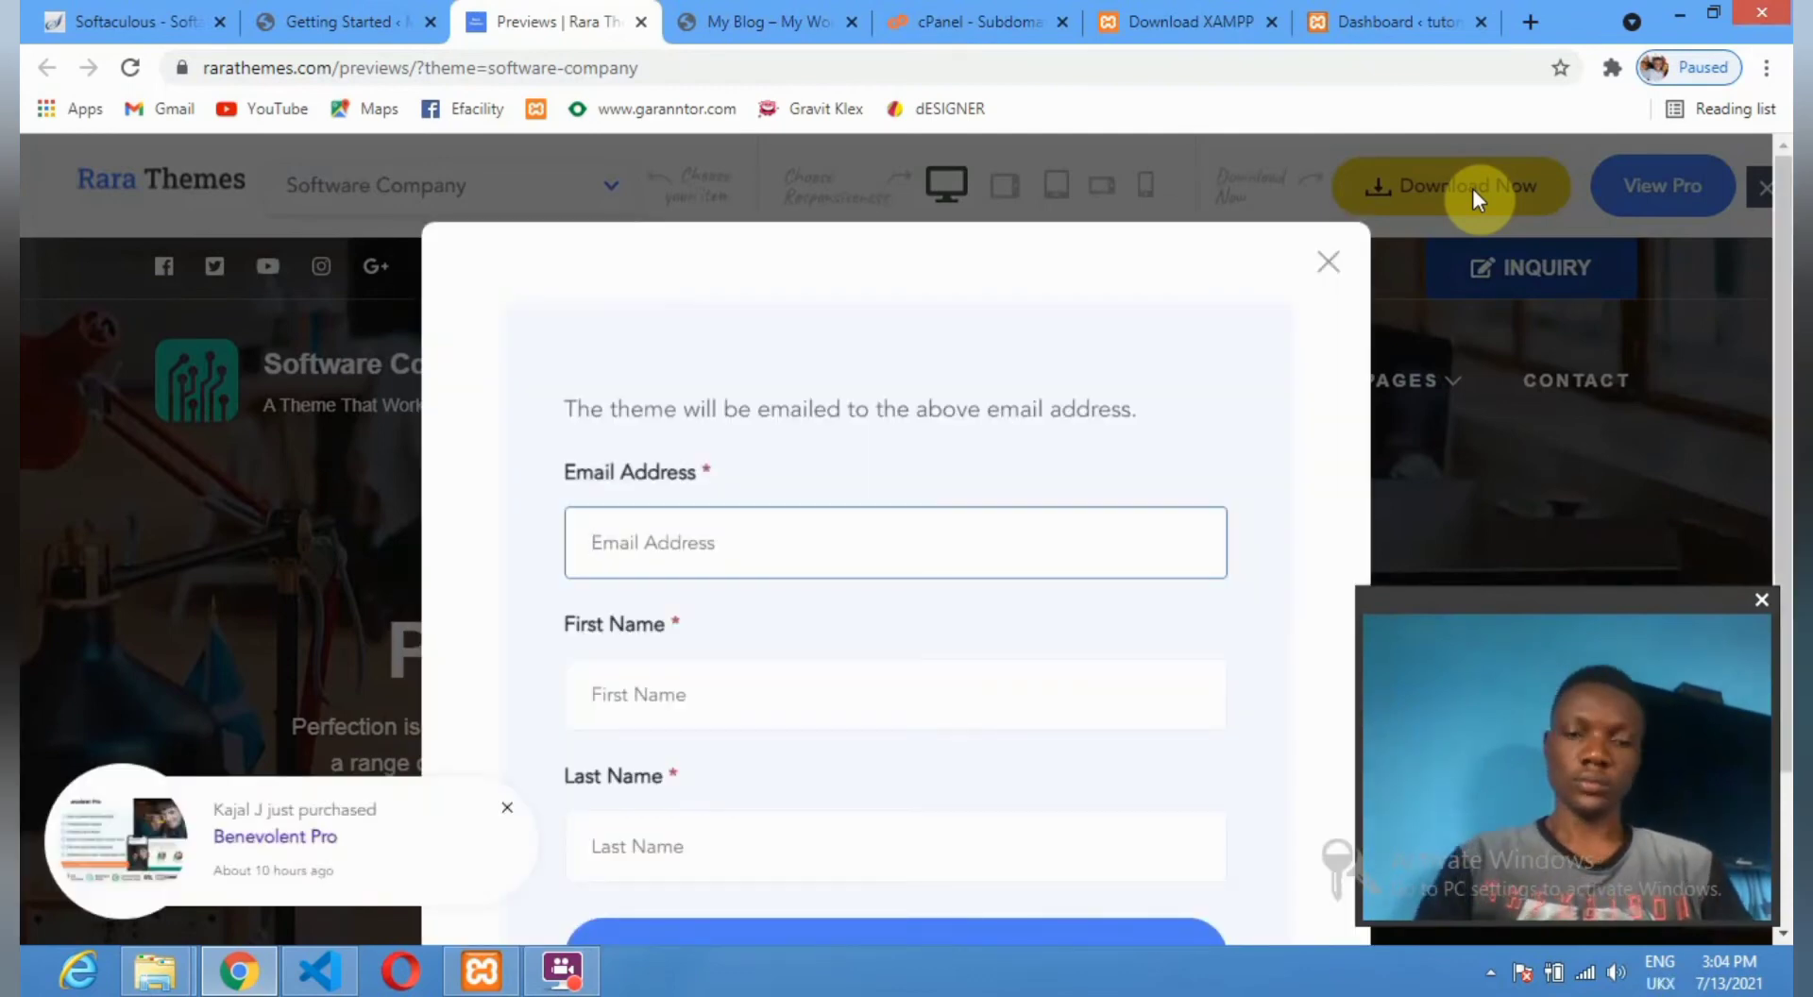
click(772, 552)
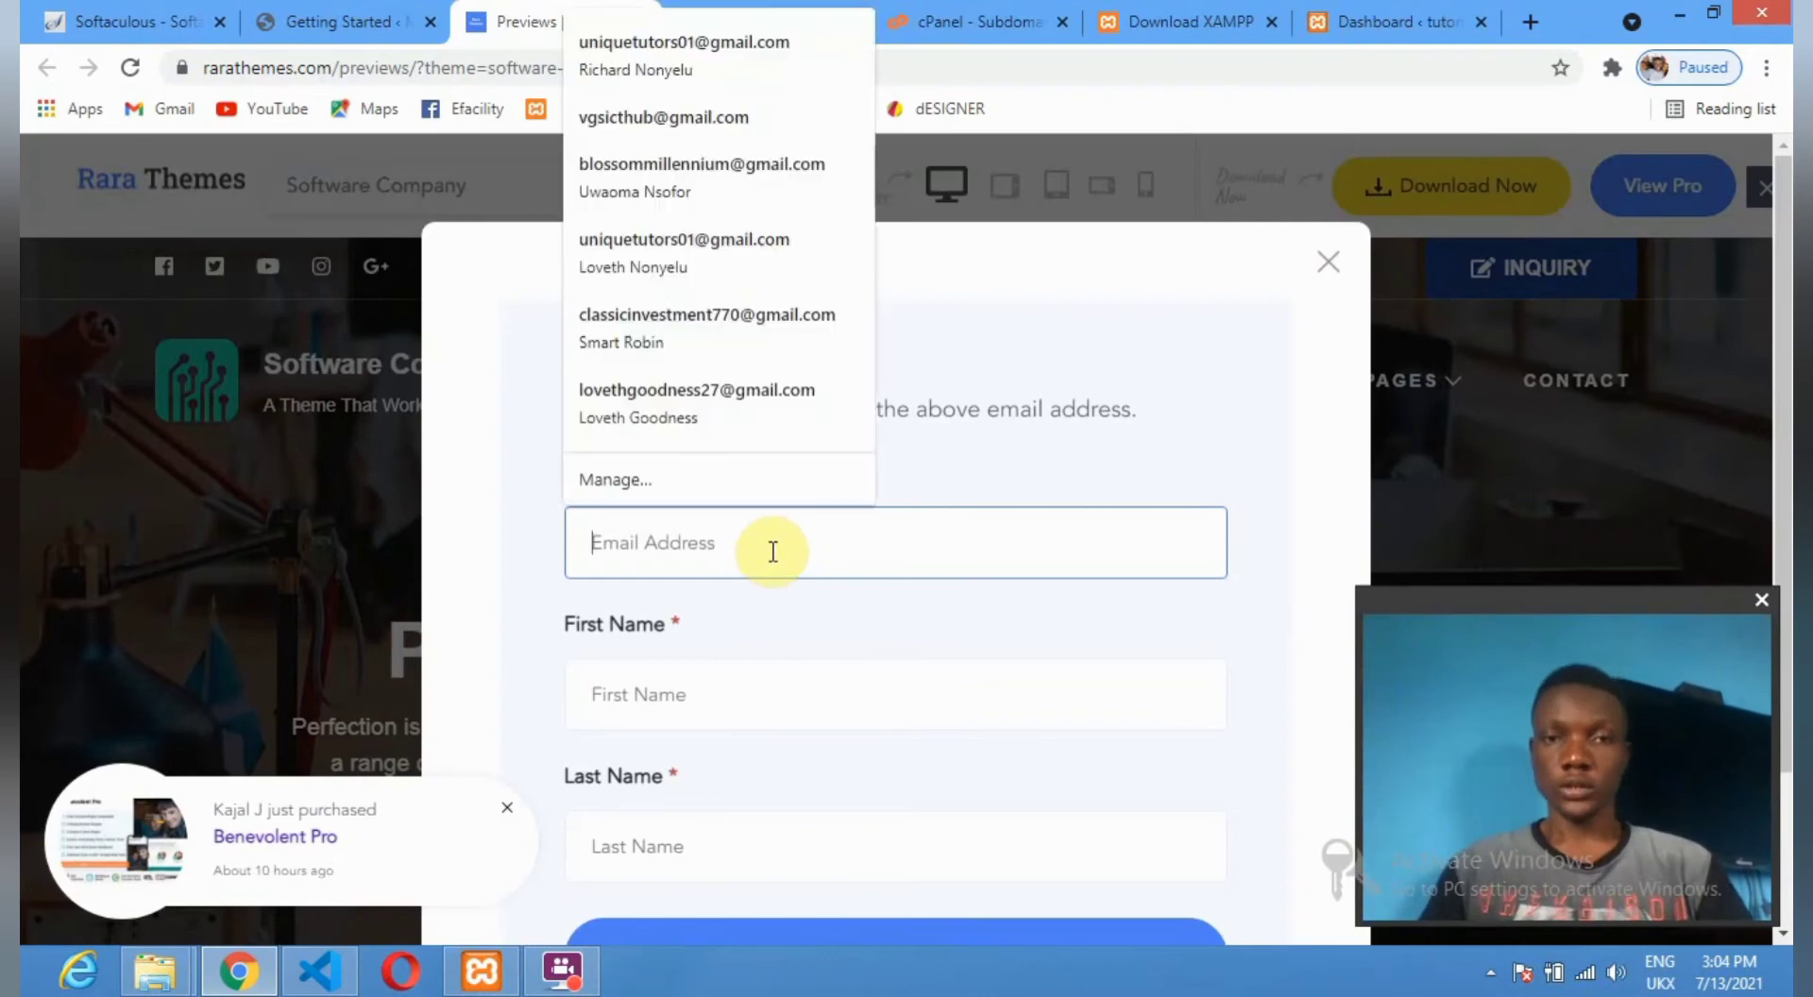
click(722, 115)
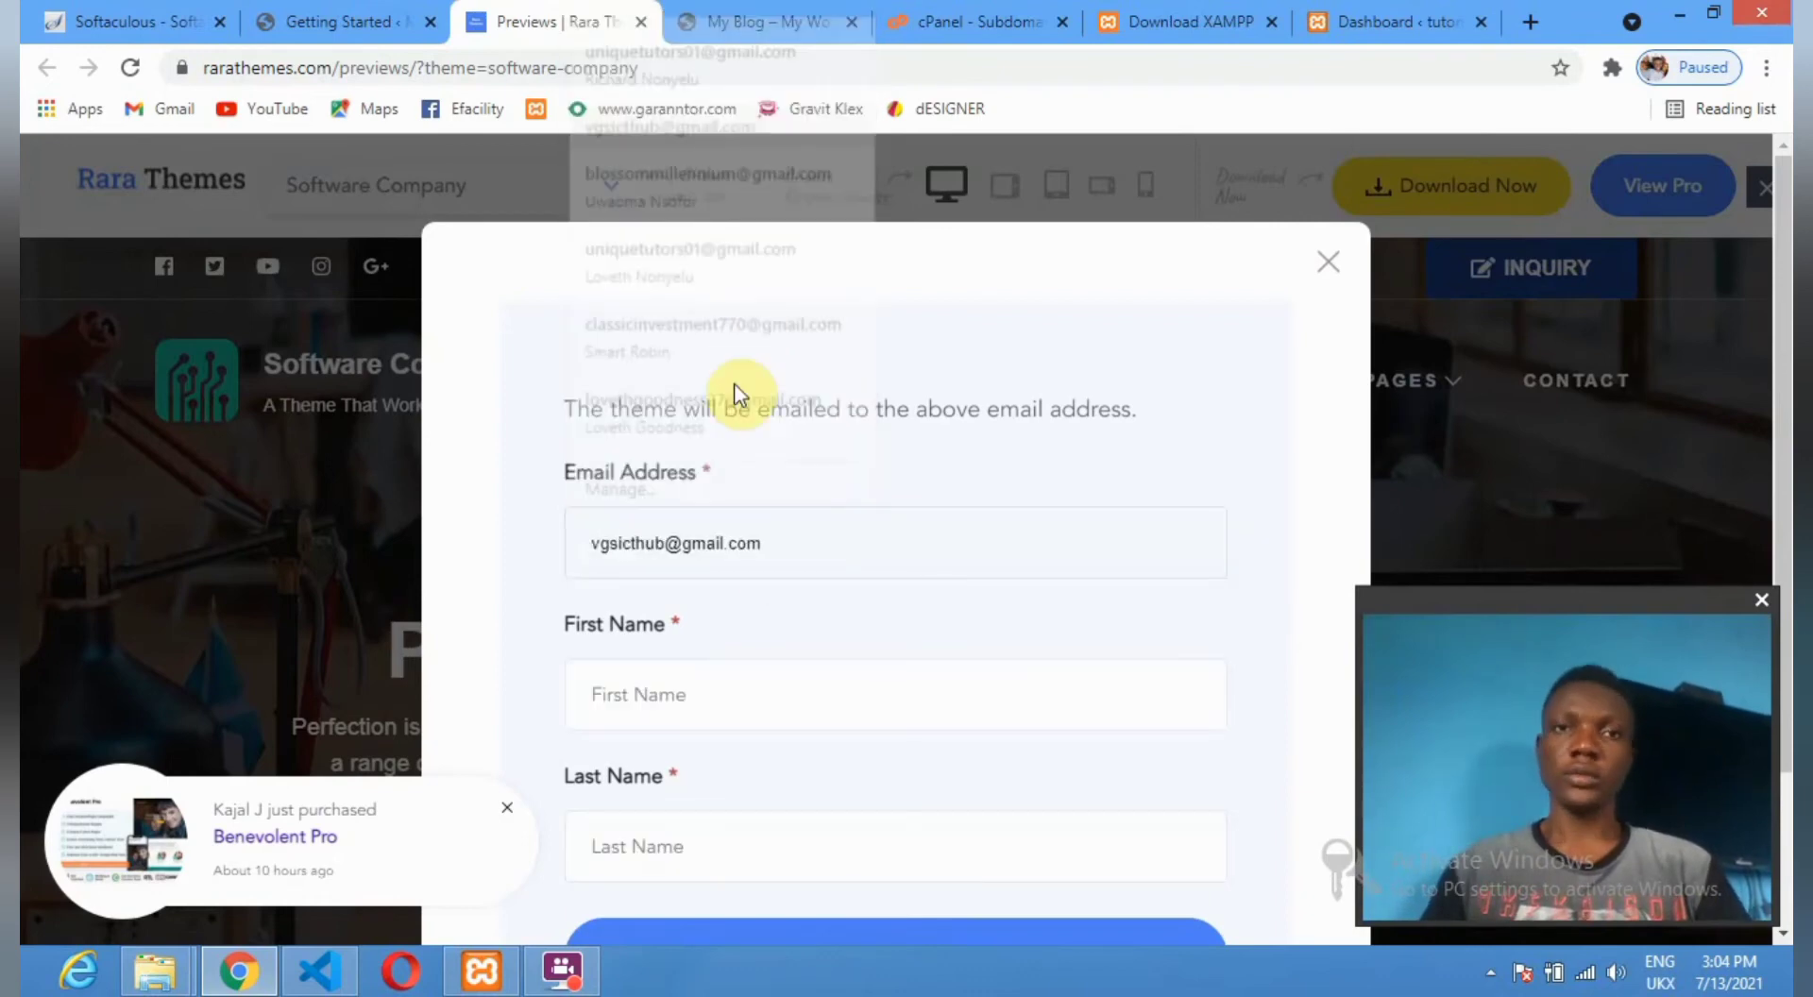
click(745, 687)
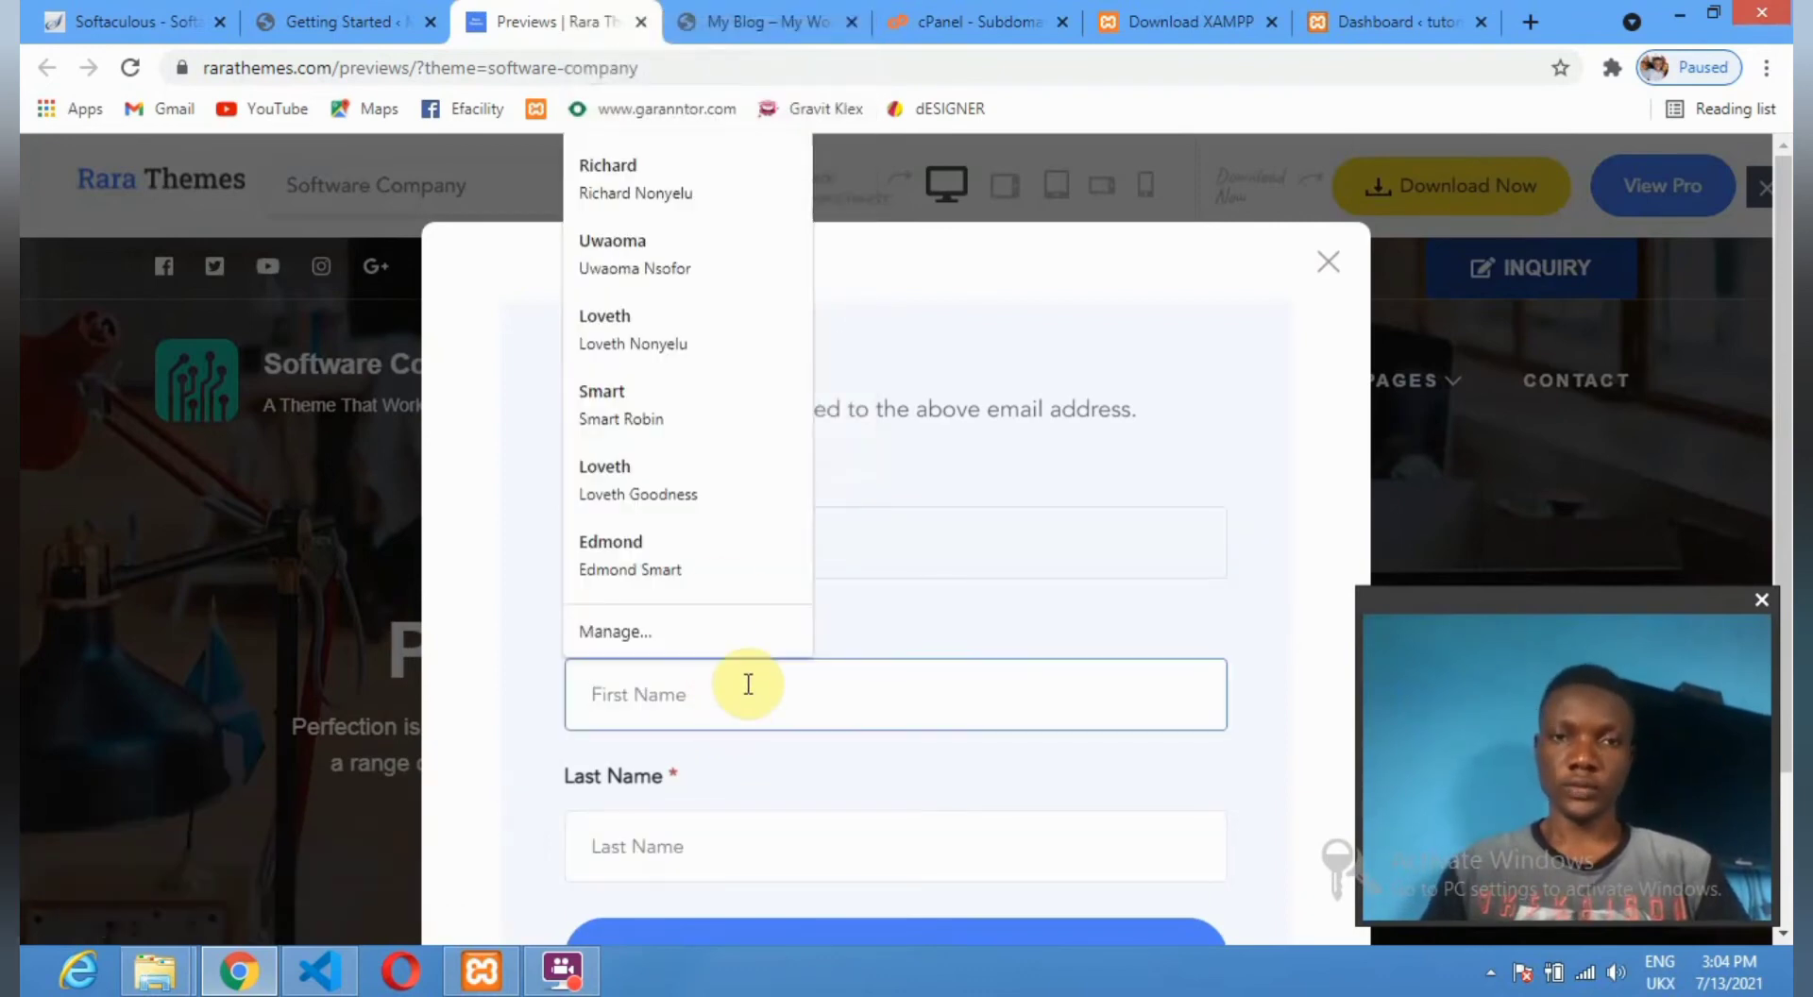
click(664, 200)
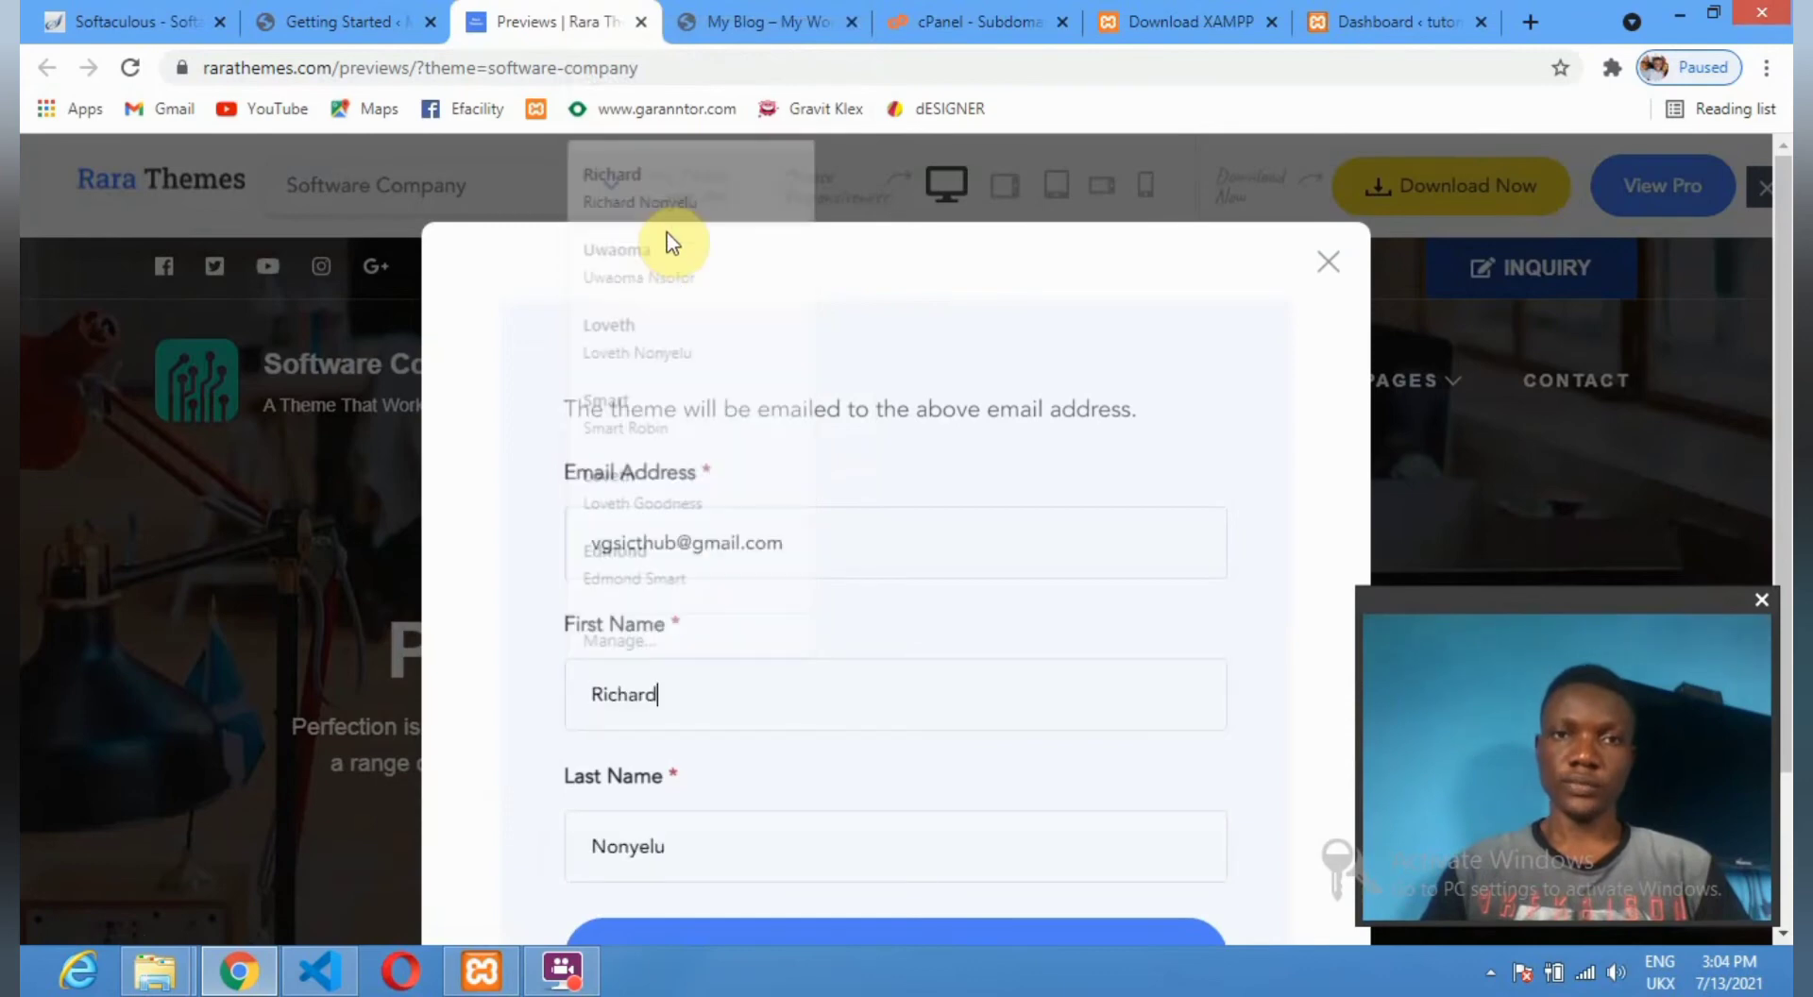
scroll(862, 677, down, 2)
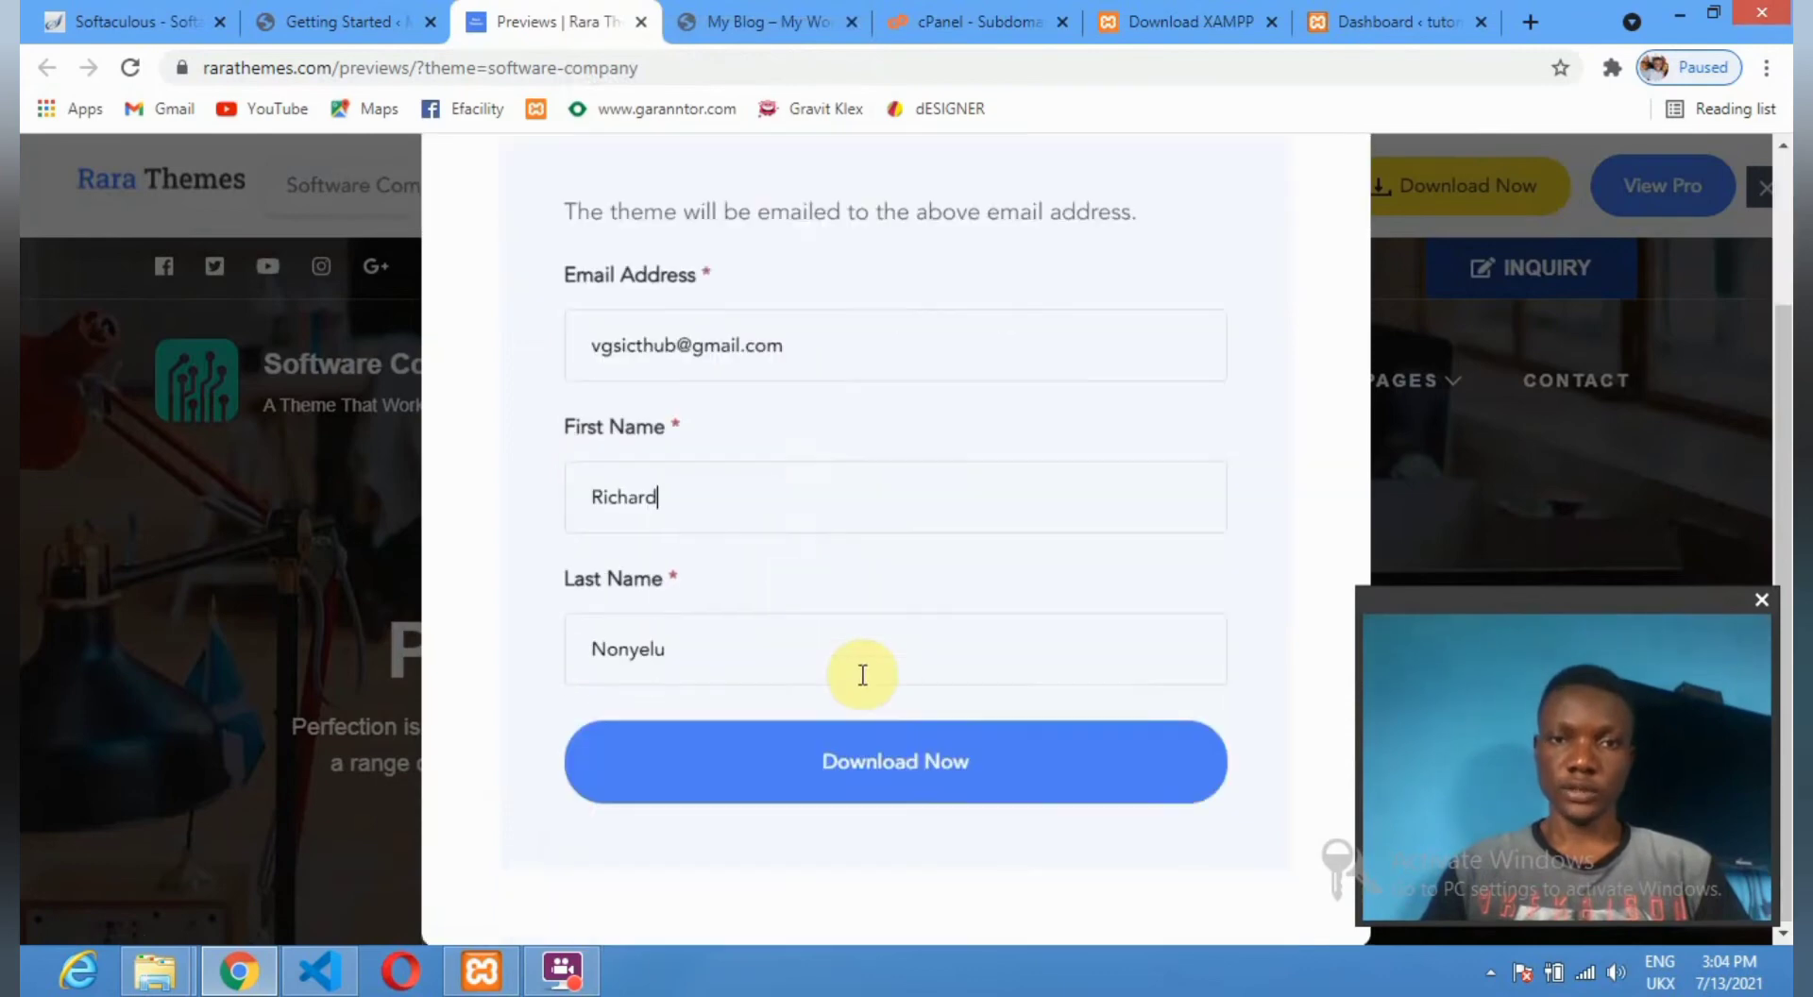
click(919, 770)
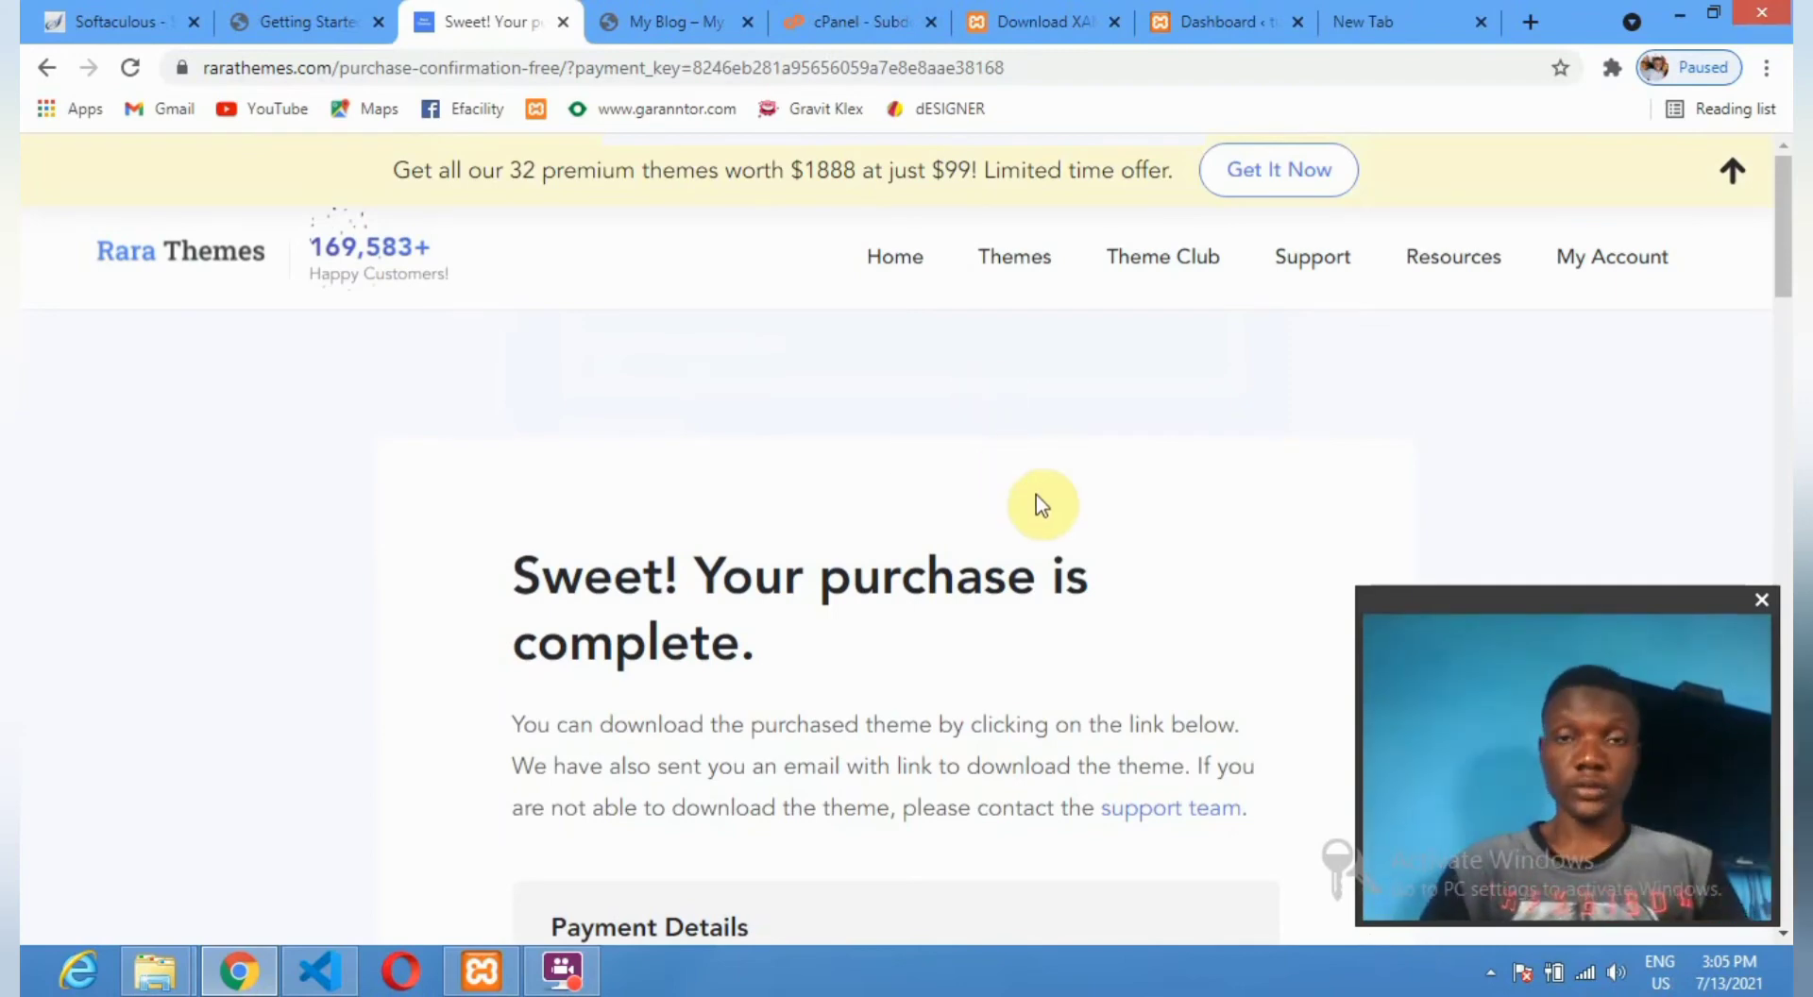
Review the $0 purchase-complete confirmation, then switch to the blank new tab.
scroll(1040, 507, down, 6)
scroll(850, 510, down, 4)
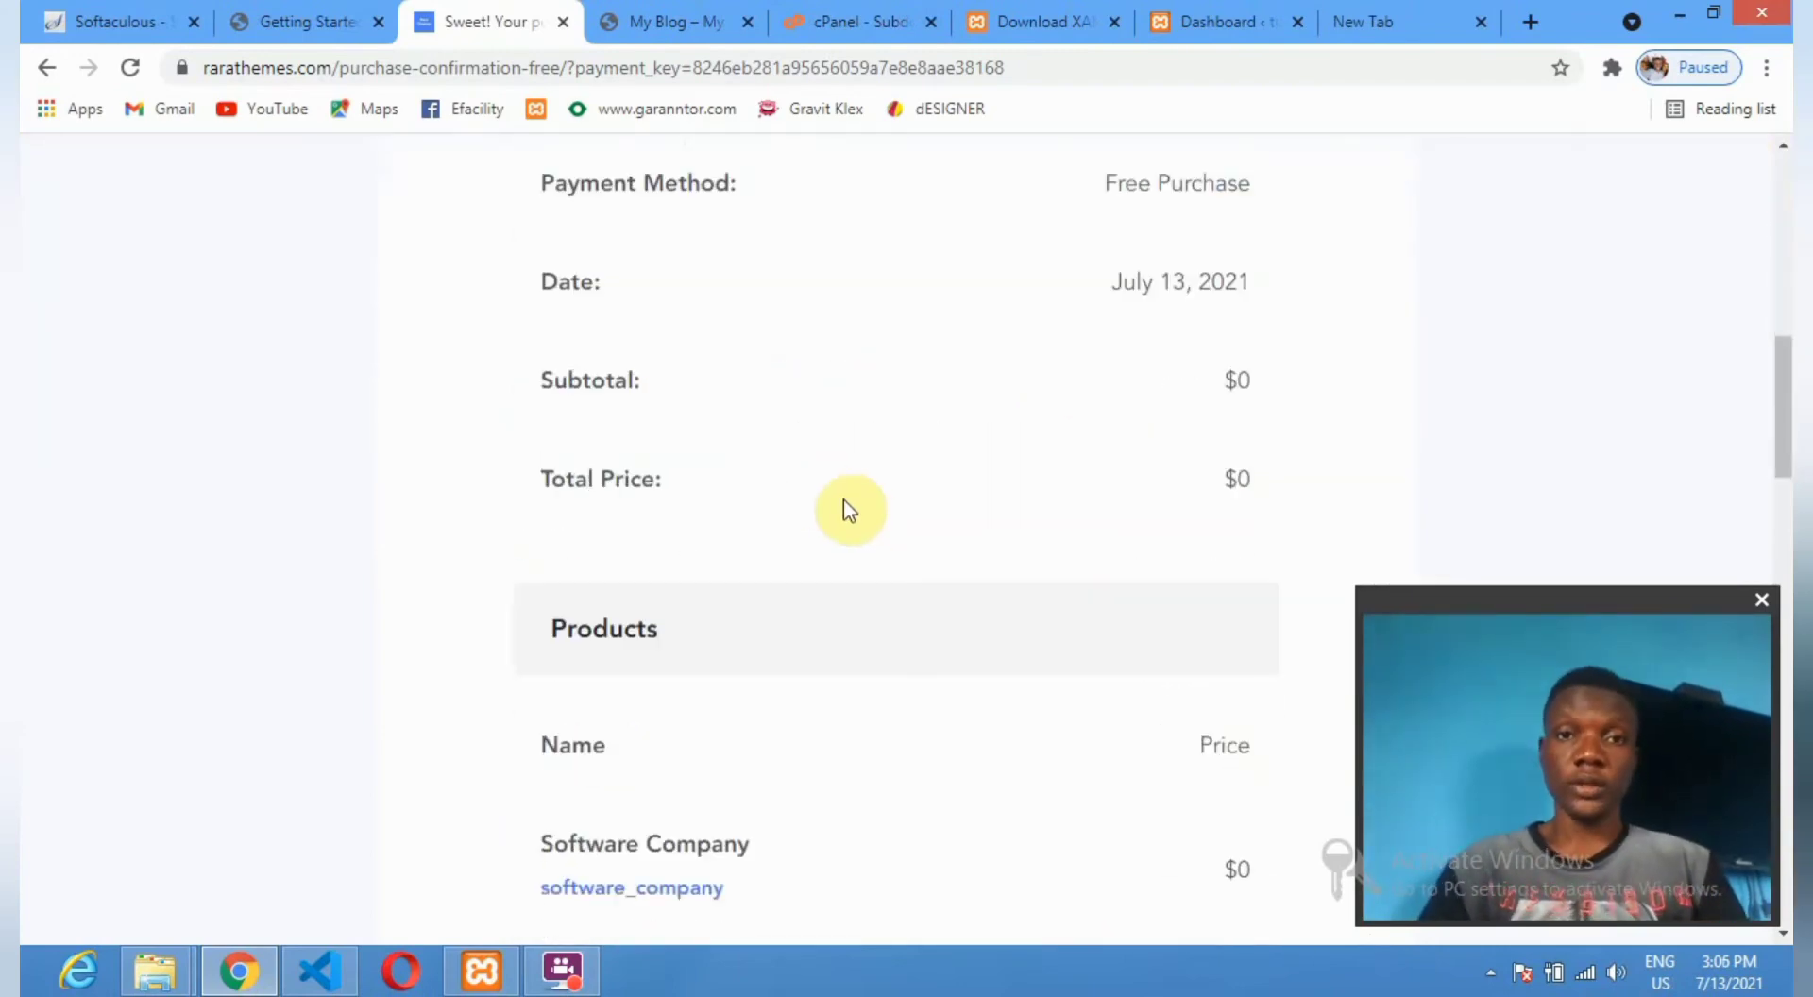
scroll(841, 486, up, 10)
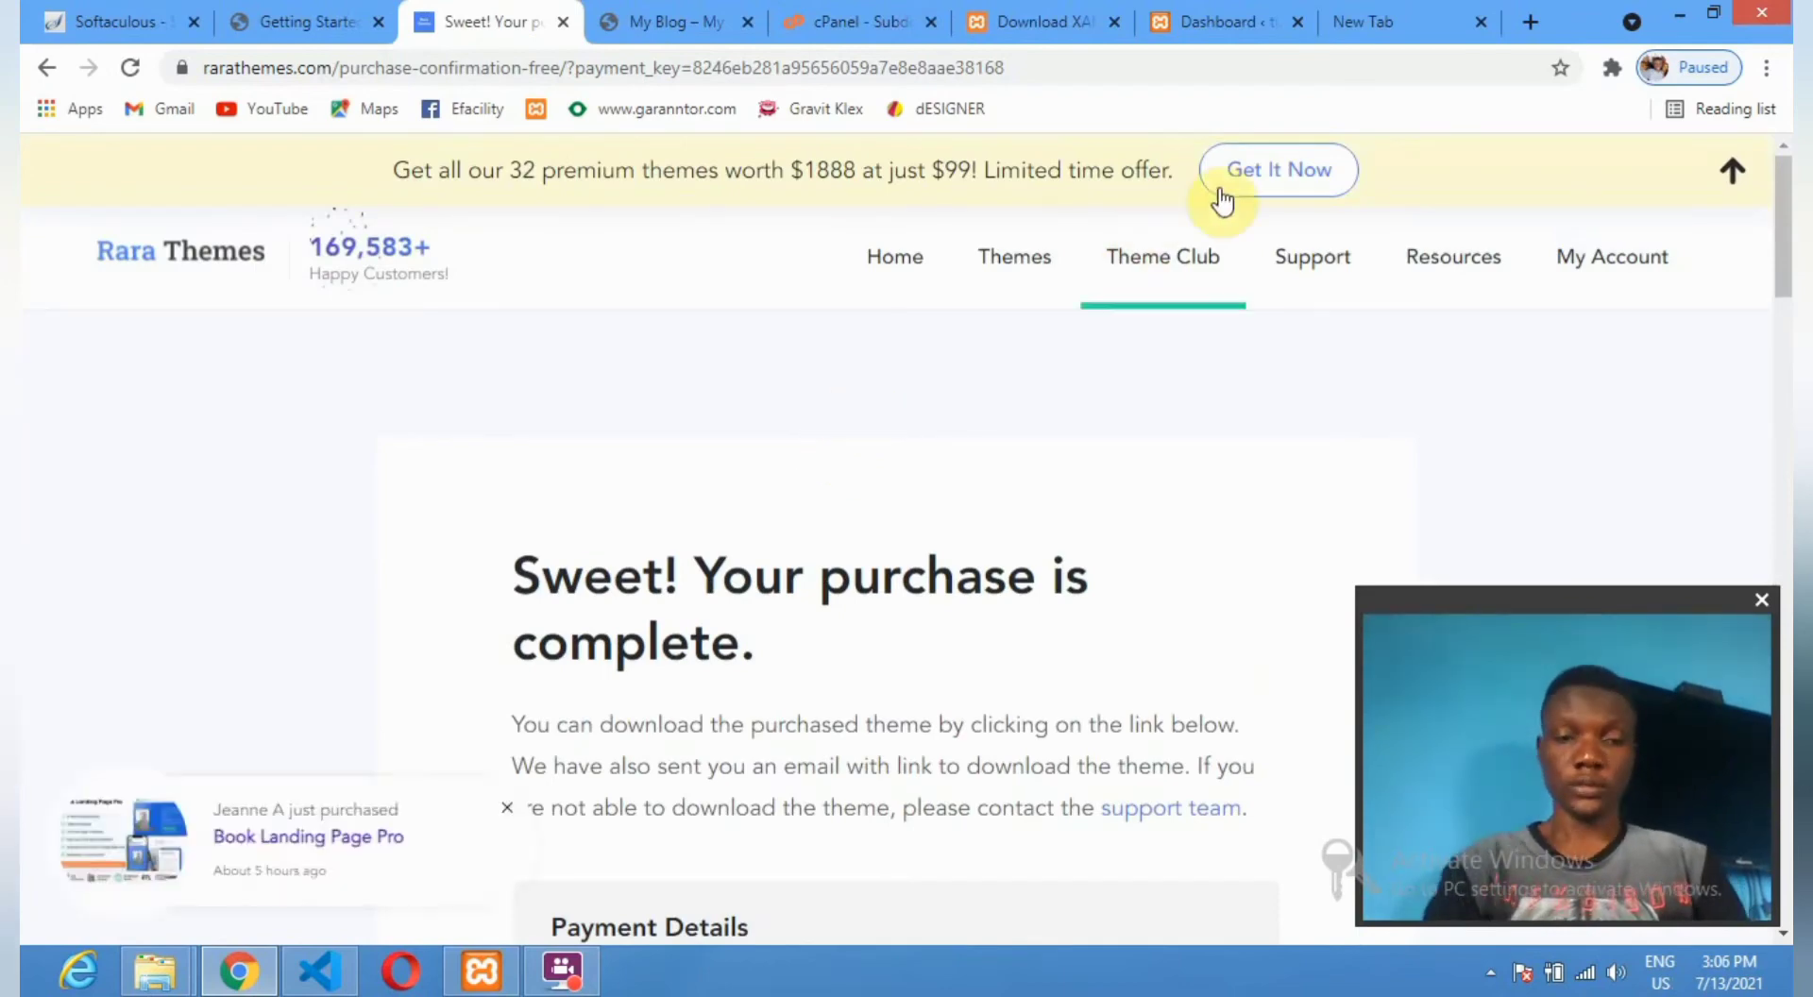
click(1371, 20)
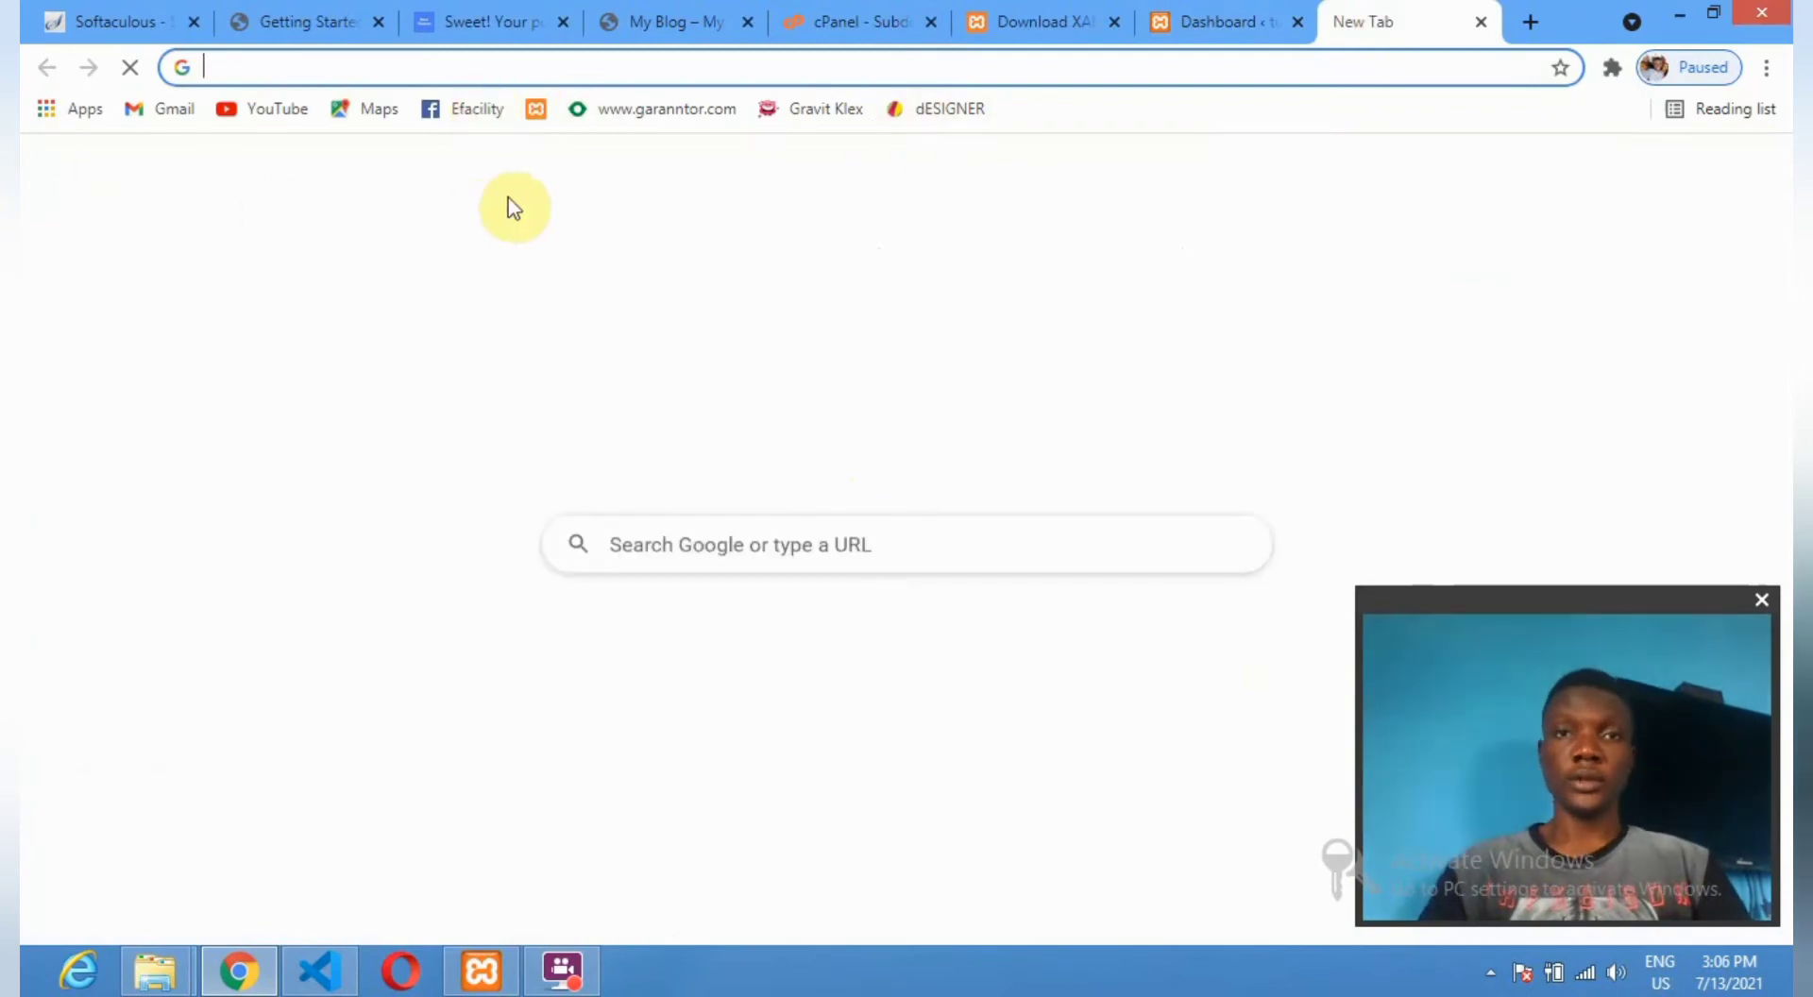
Load the Gmail inbox from the bookmark, then bring up the XAMPP Control Panel.
click(160, 114)
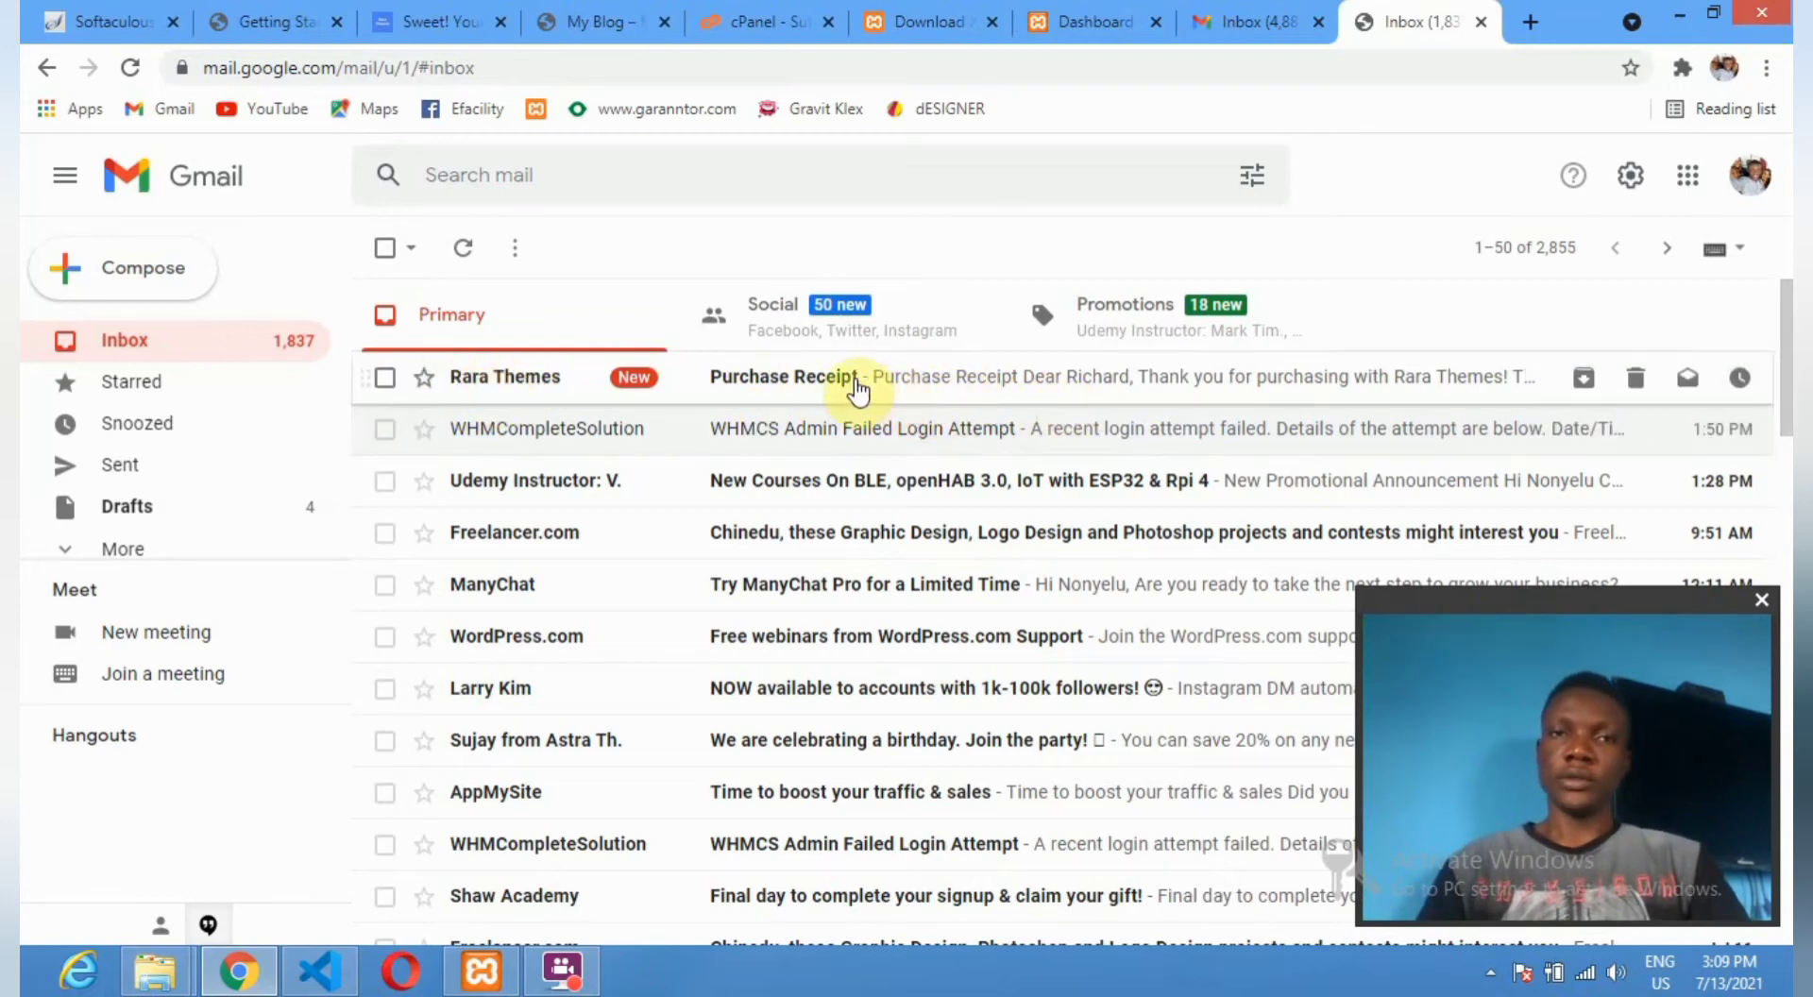
click(493, 975)
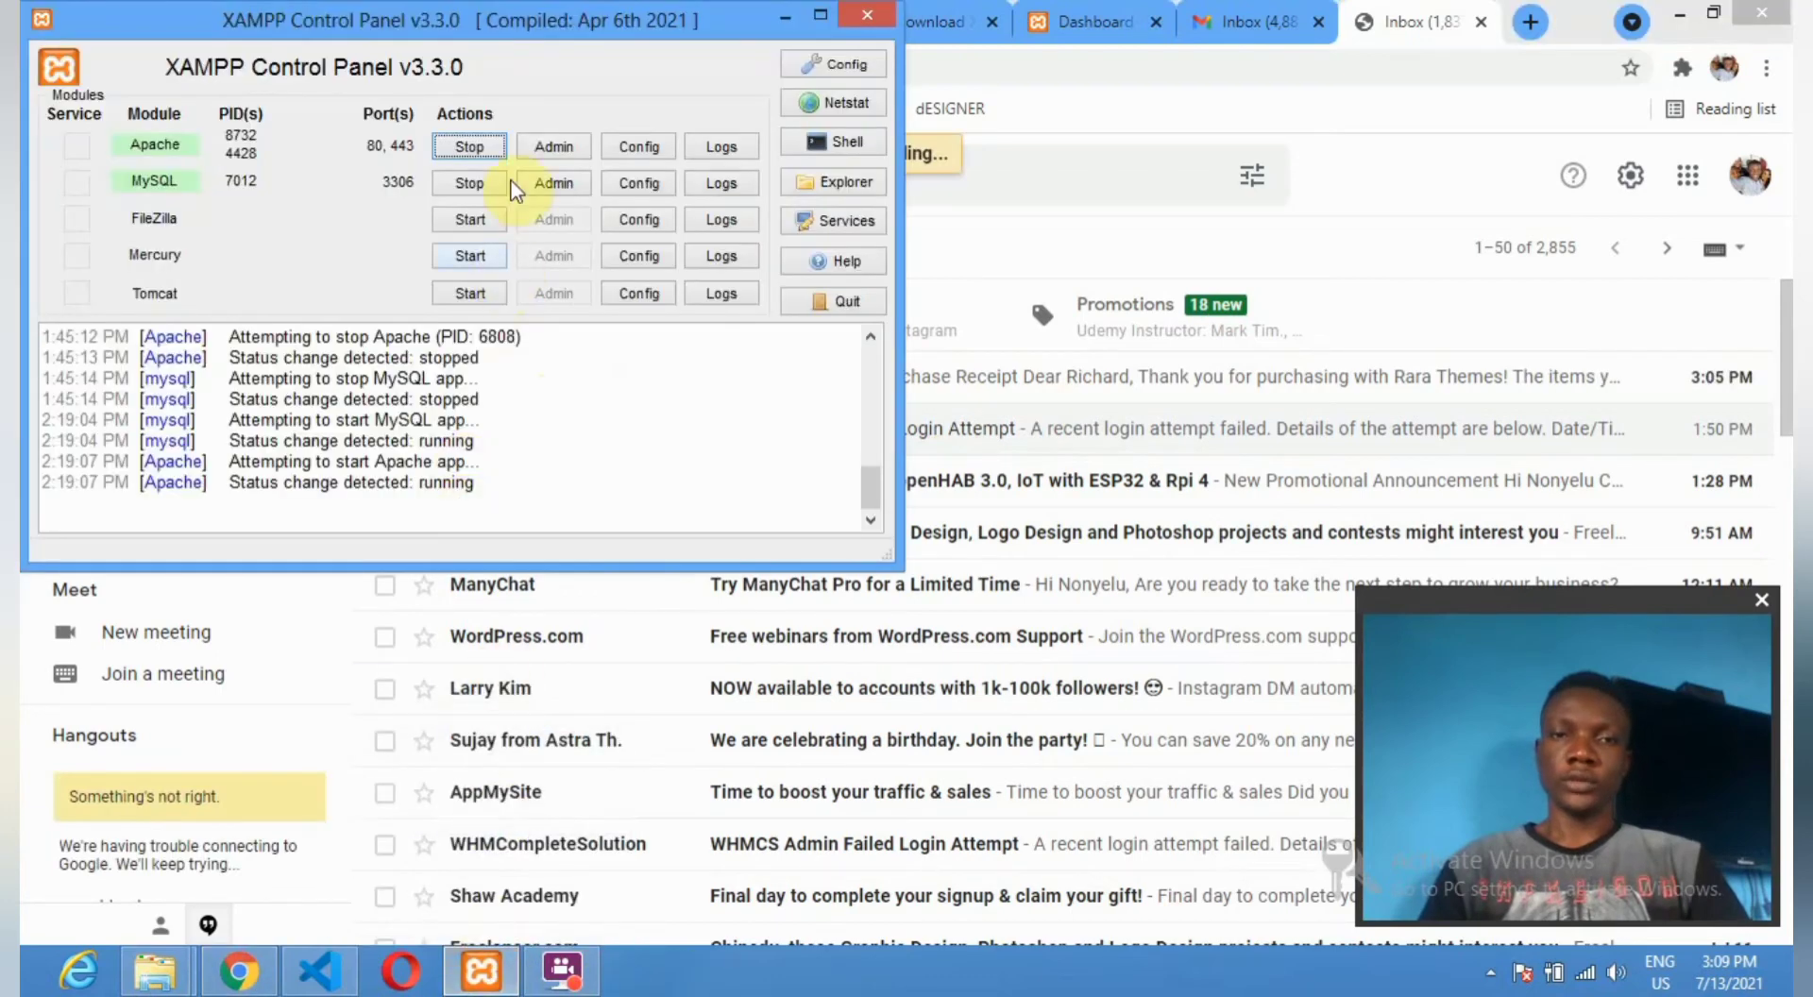
Stop Apache and MySQL in XAMPP, then minimize the control panel.
click(467, 149)
click(469, 183)
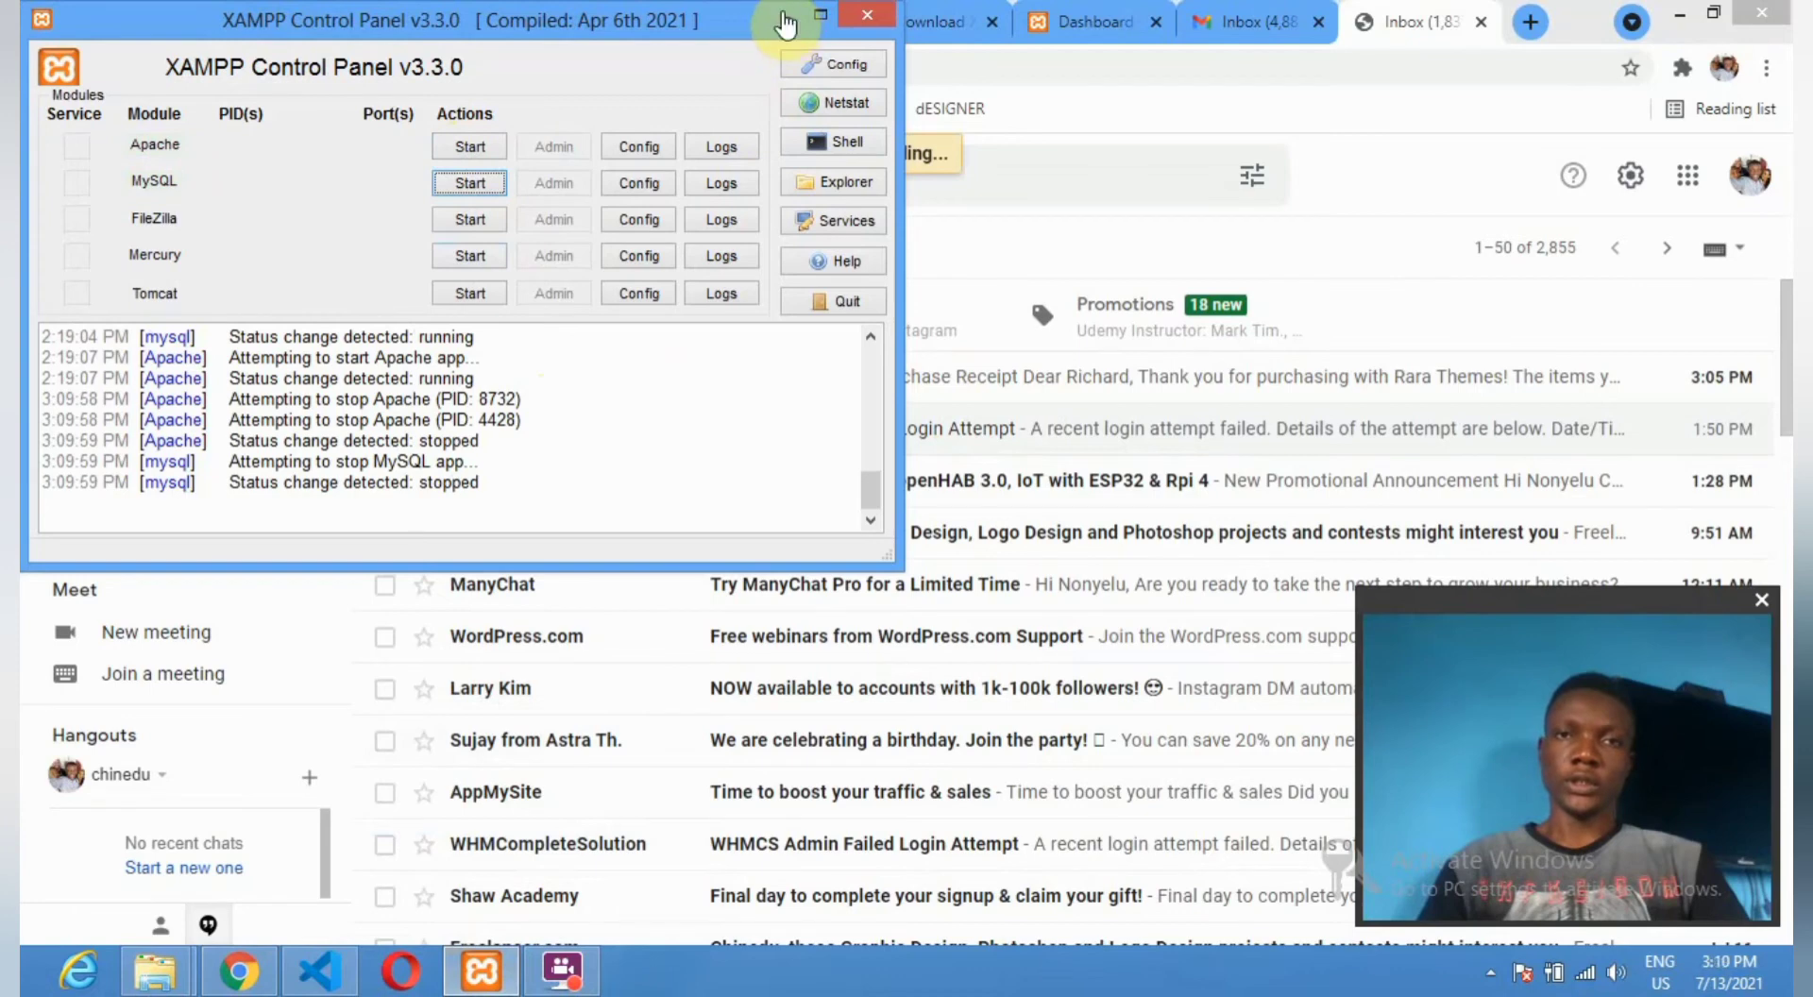
click(784, 24)
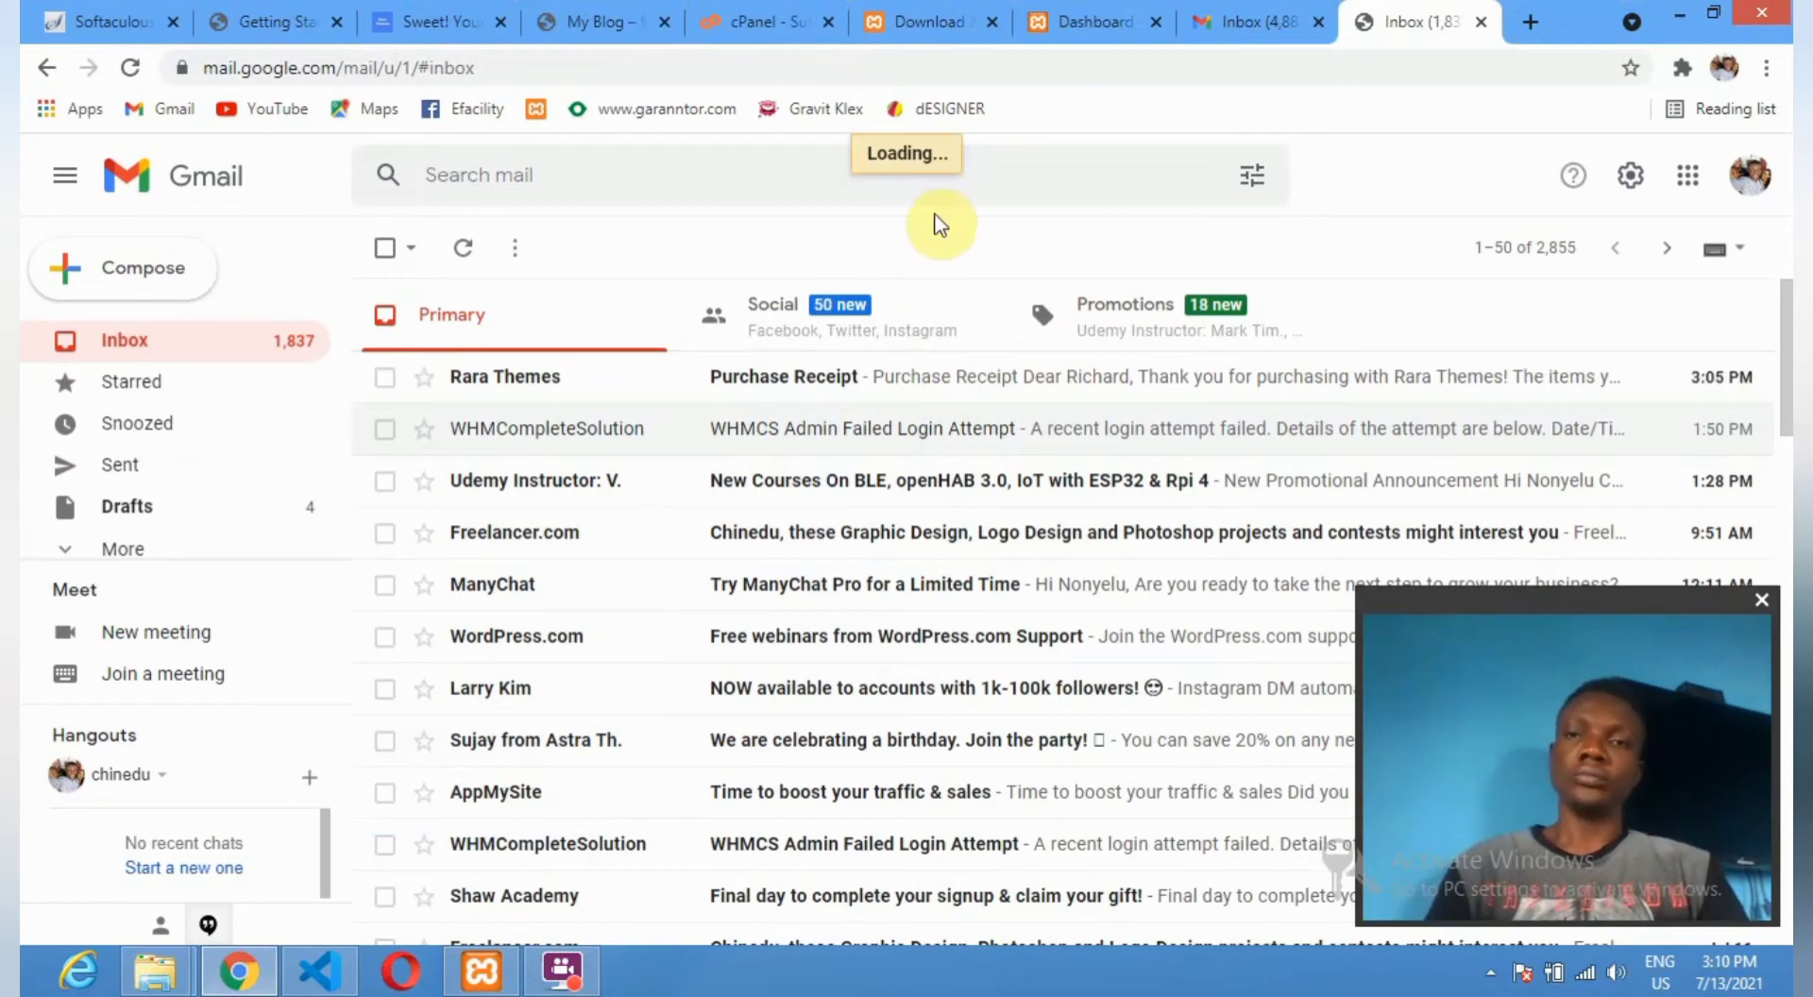
Open the Rara Themes Purchase Receipt email, then close XAMPP Control Panel and Visual Studio Code.
click(698, 824)
mouse_move(488, 980)
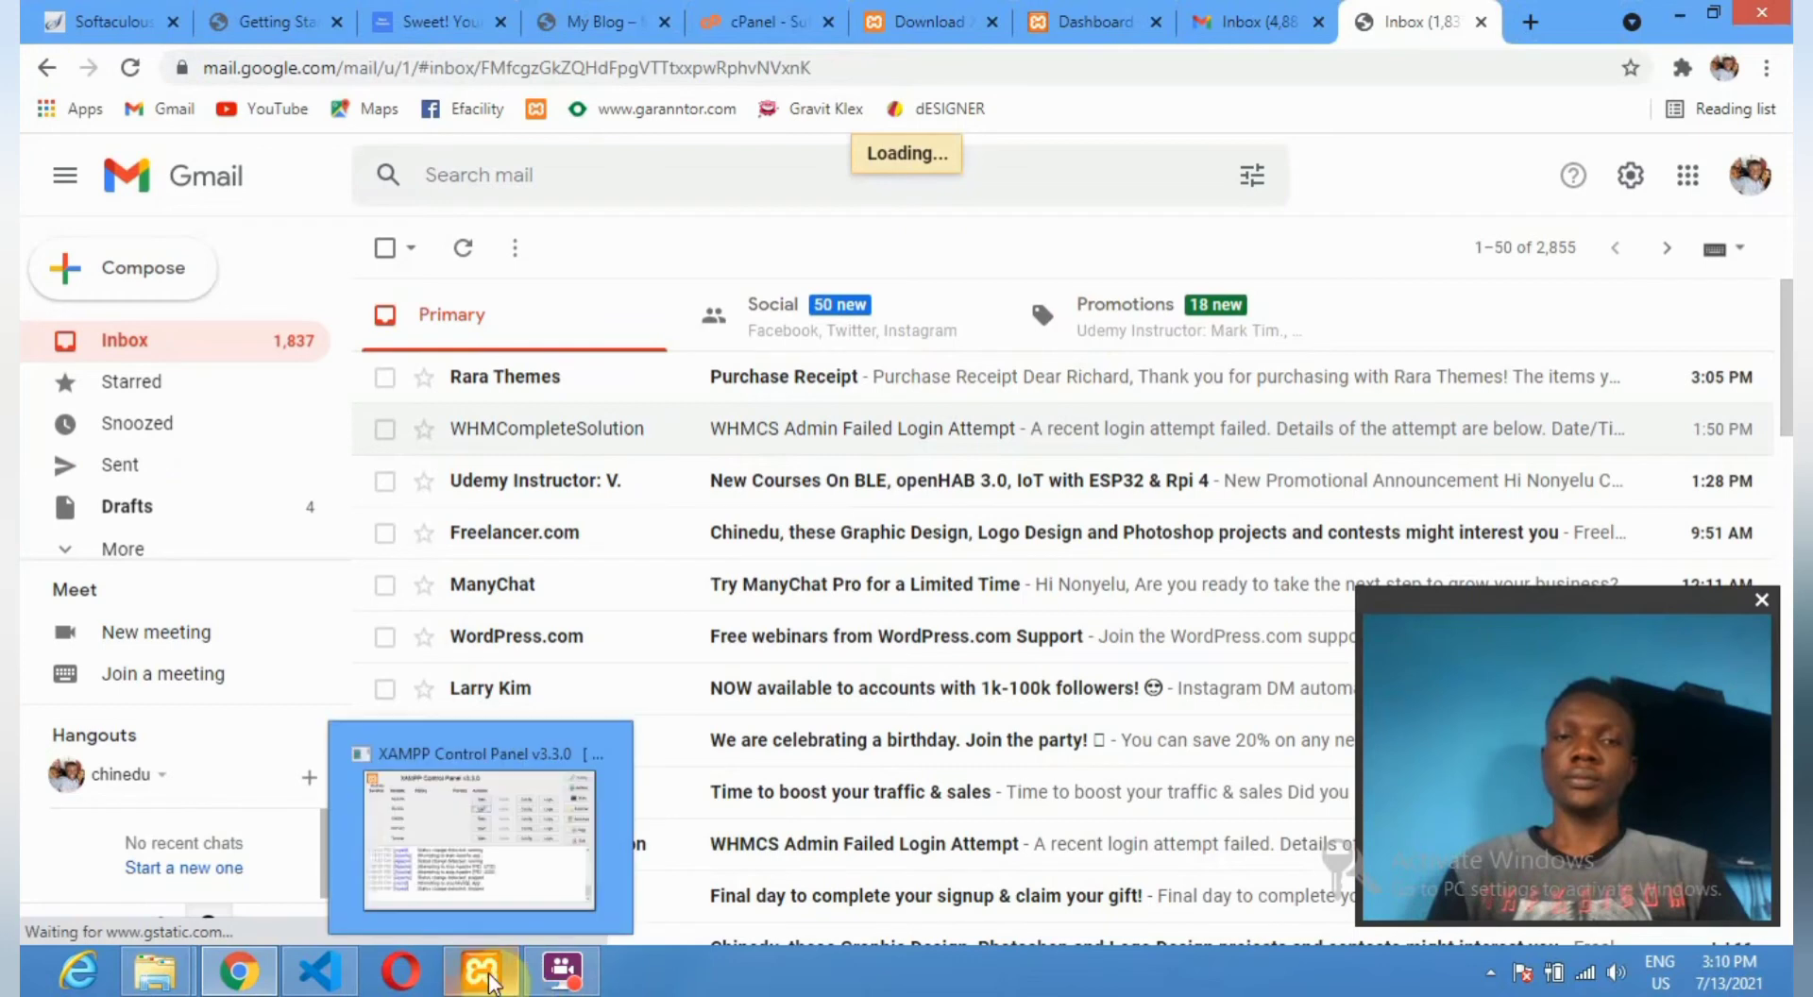
click(514, 835)
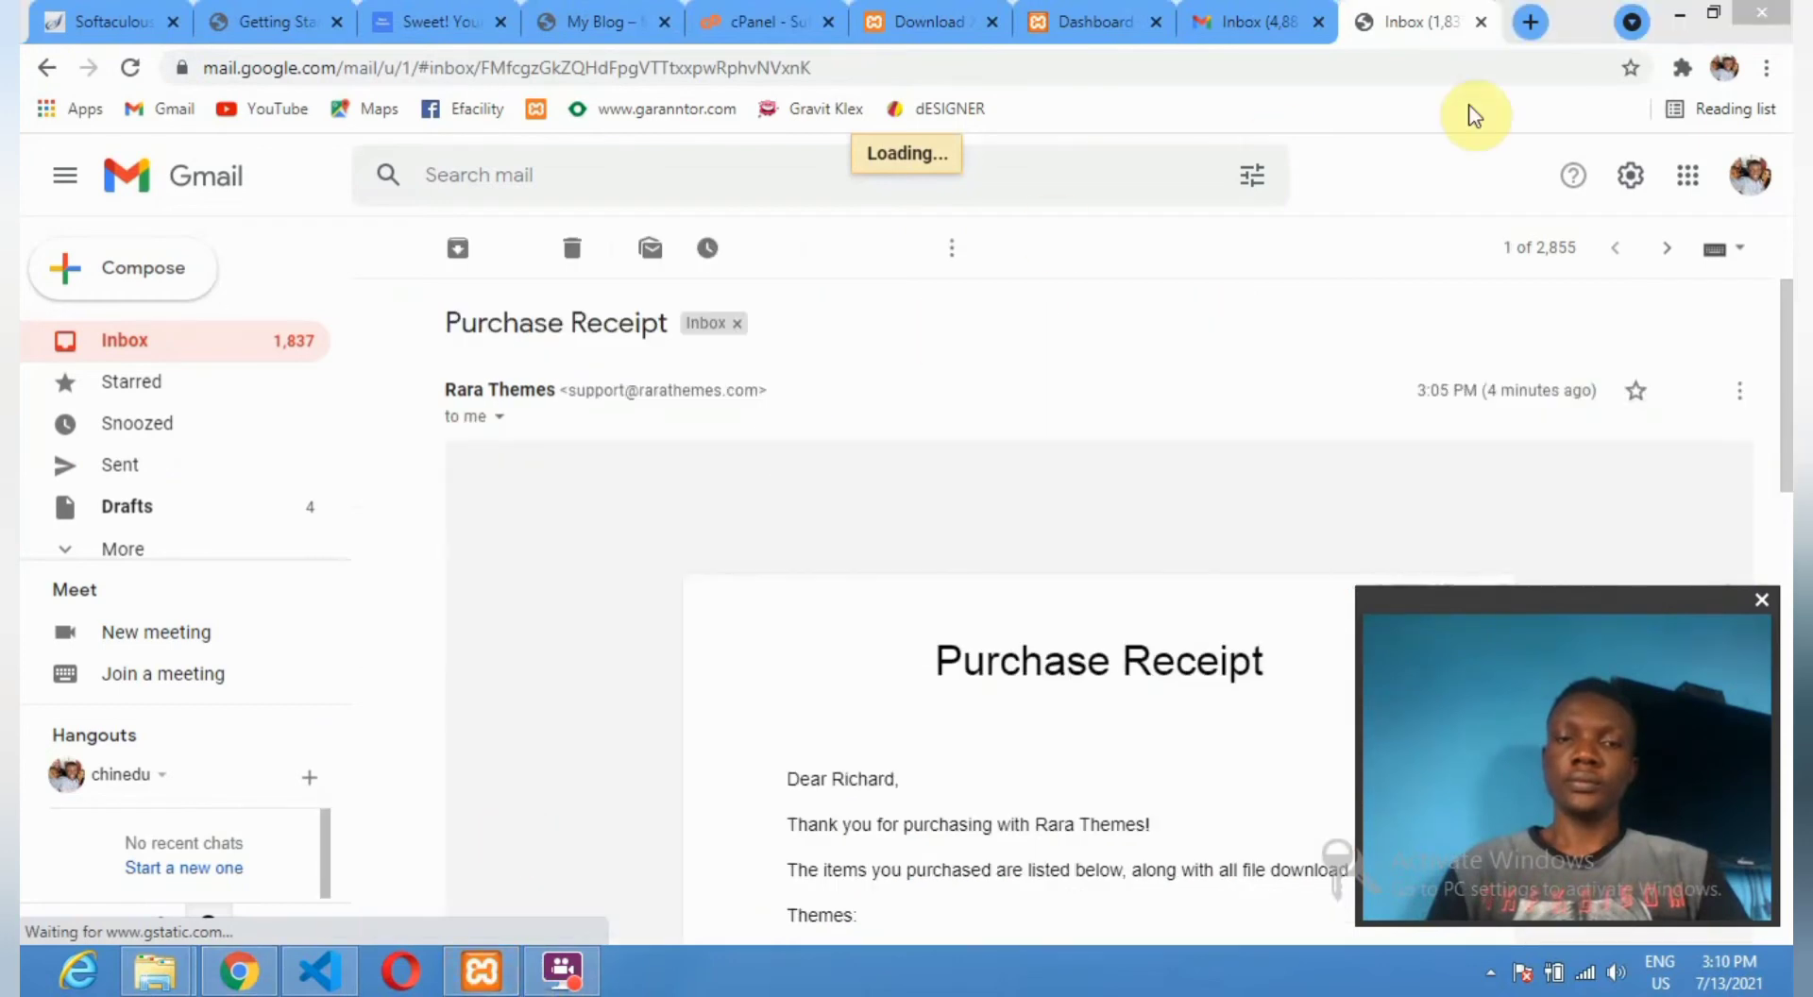
click(466, 969)
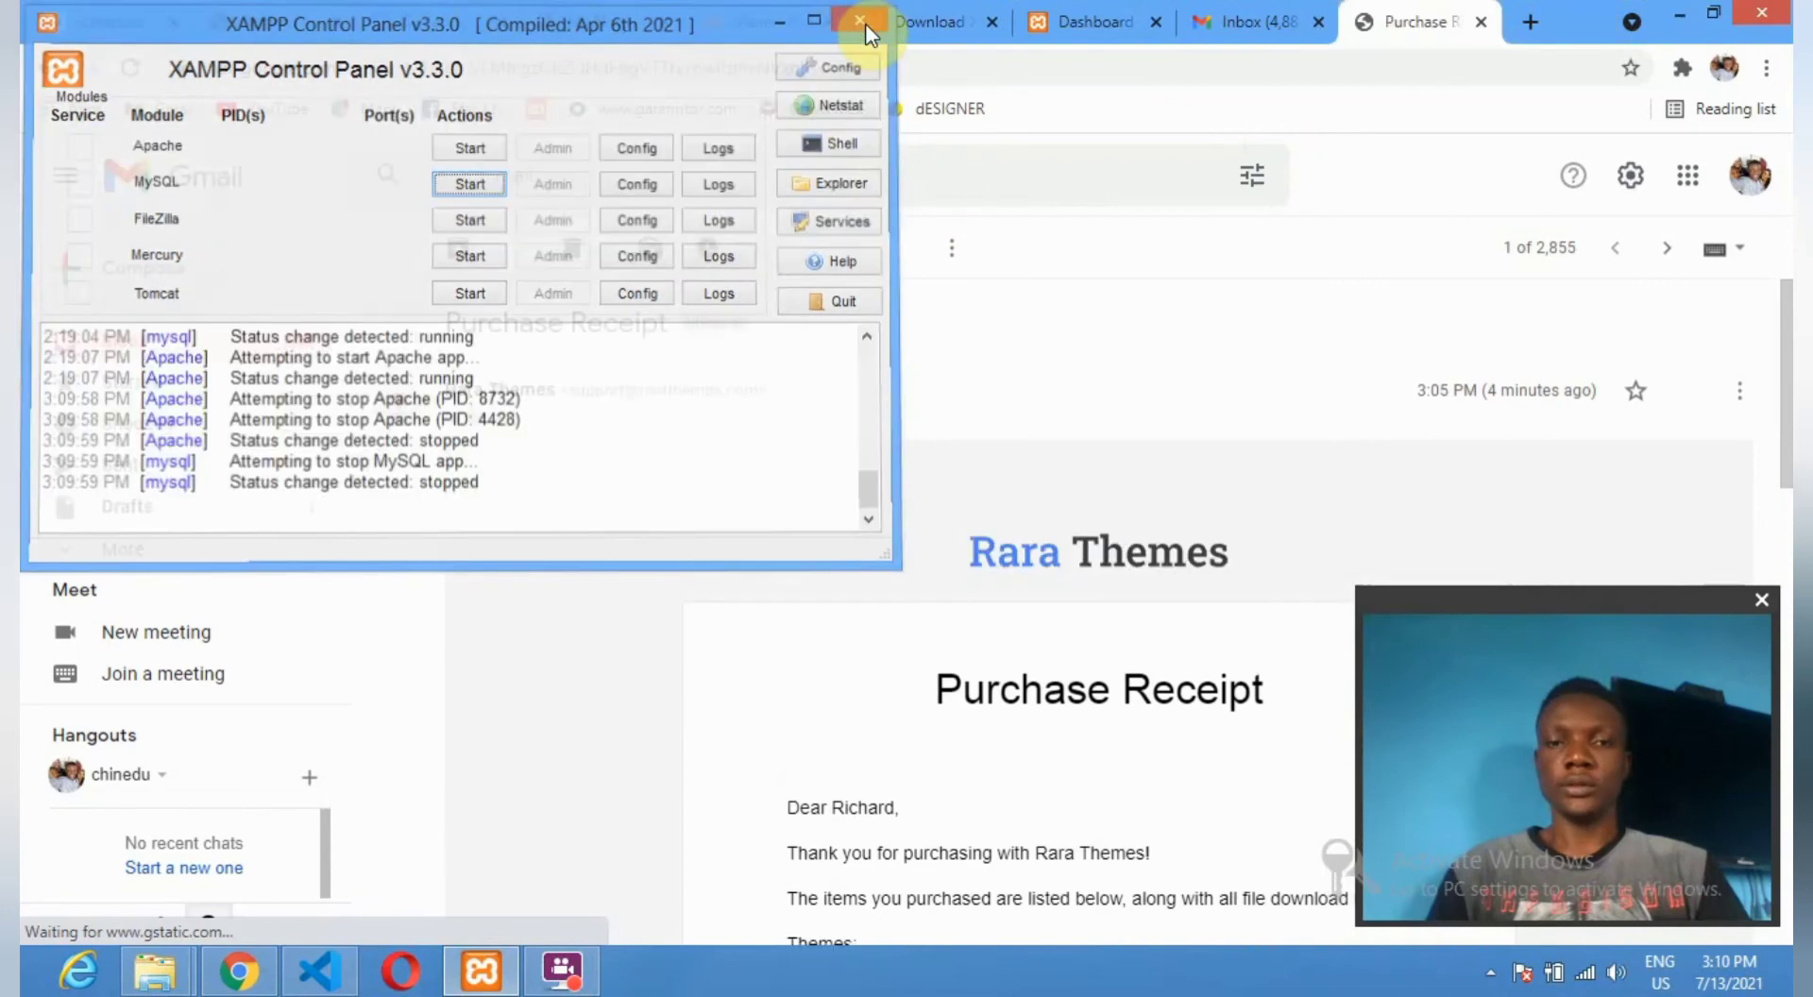
click(865, 19)
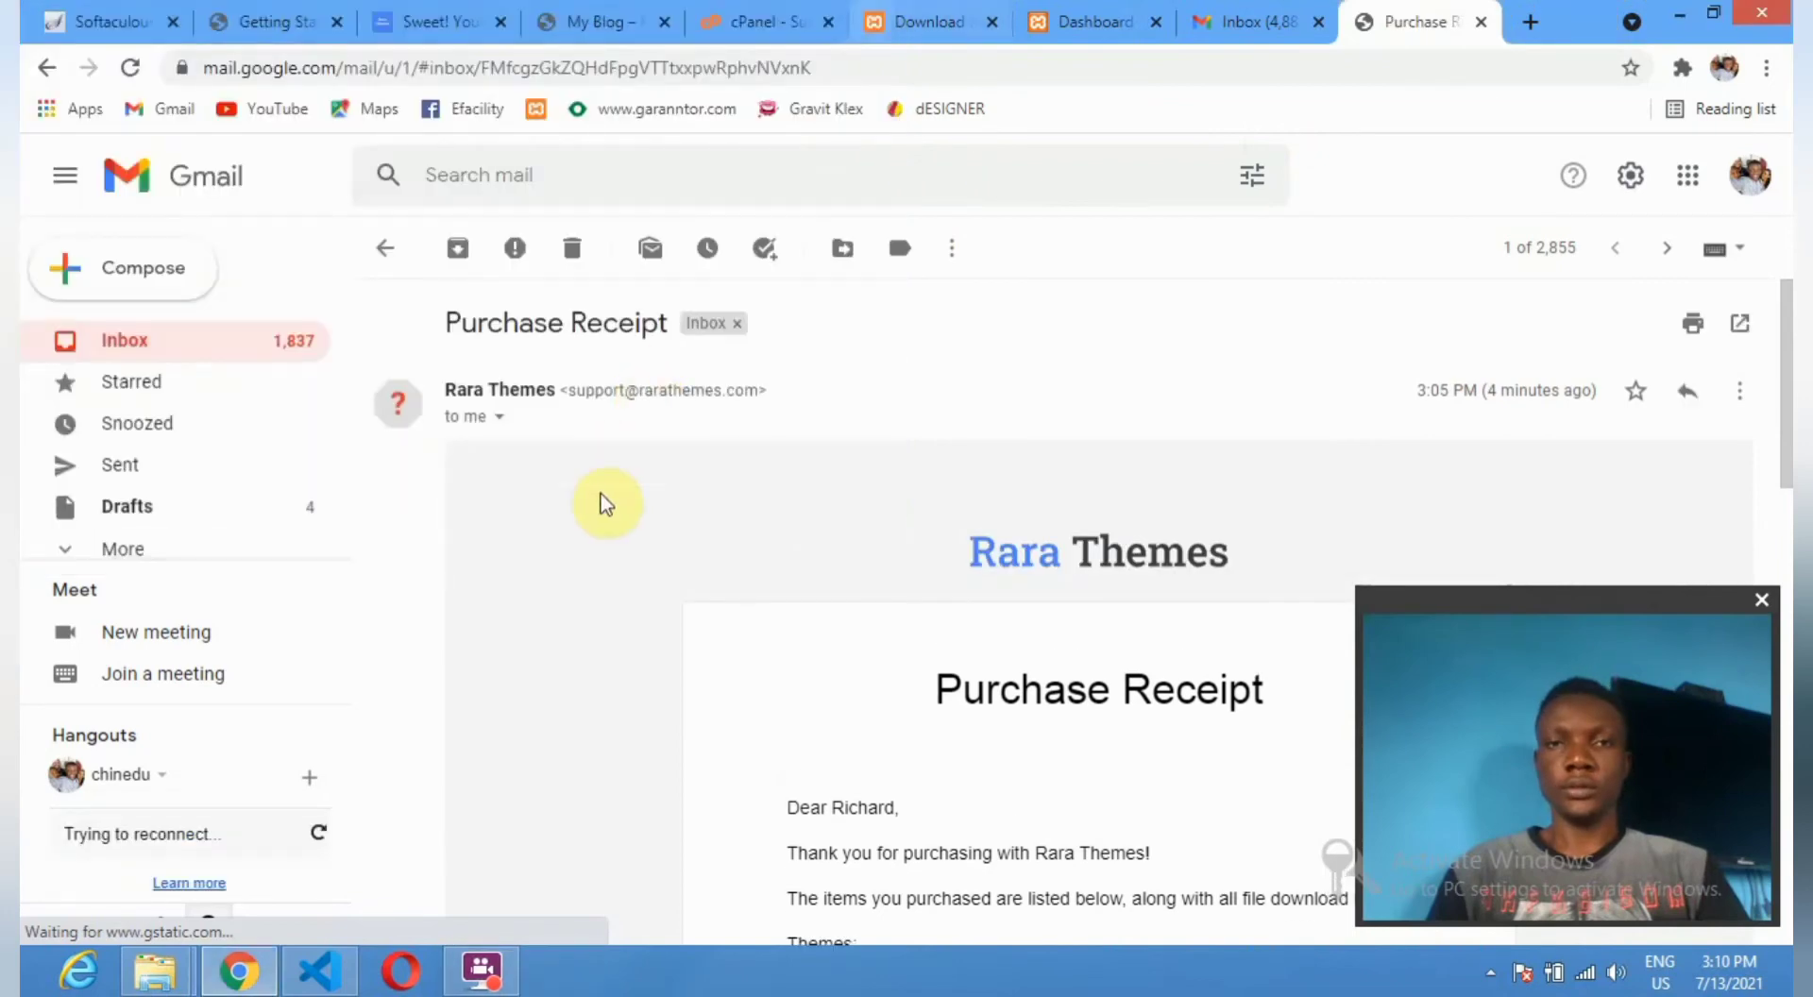
click(318, 969)
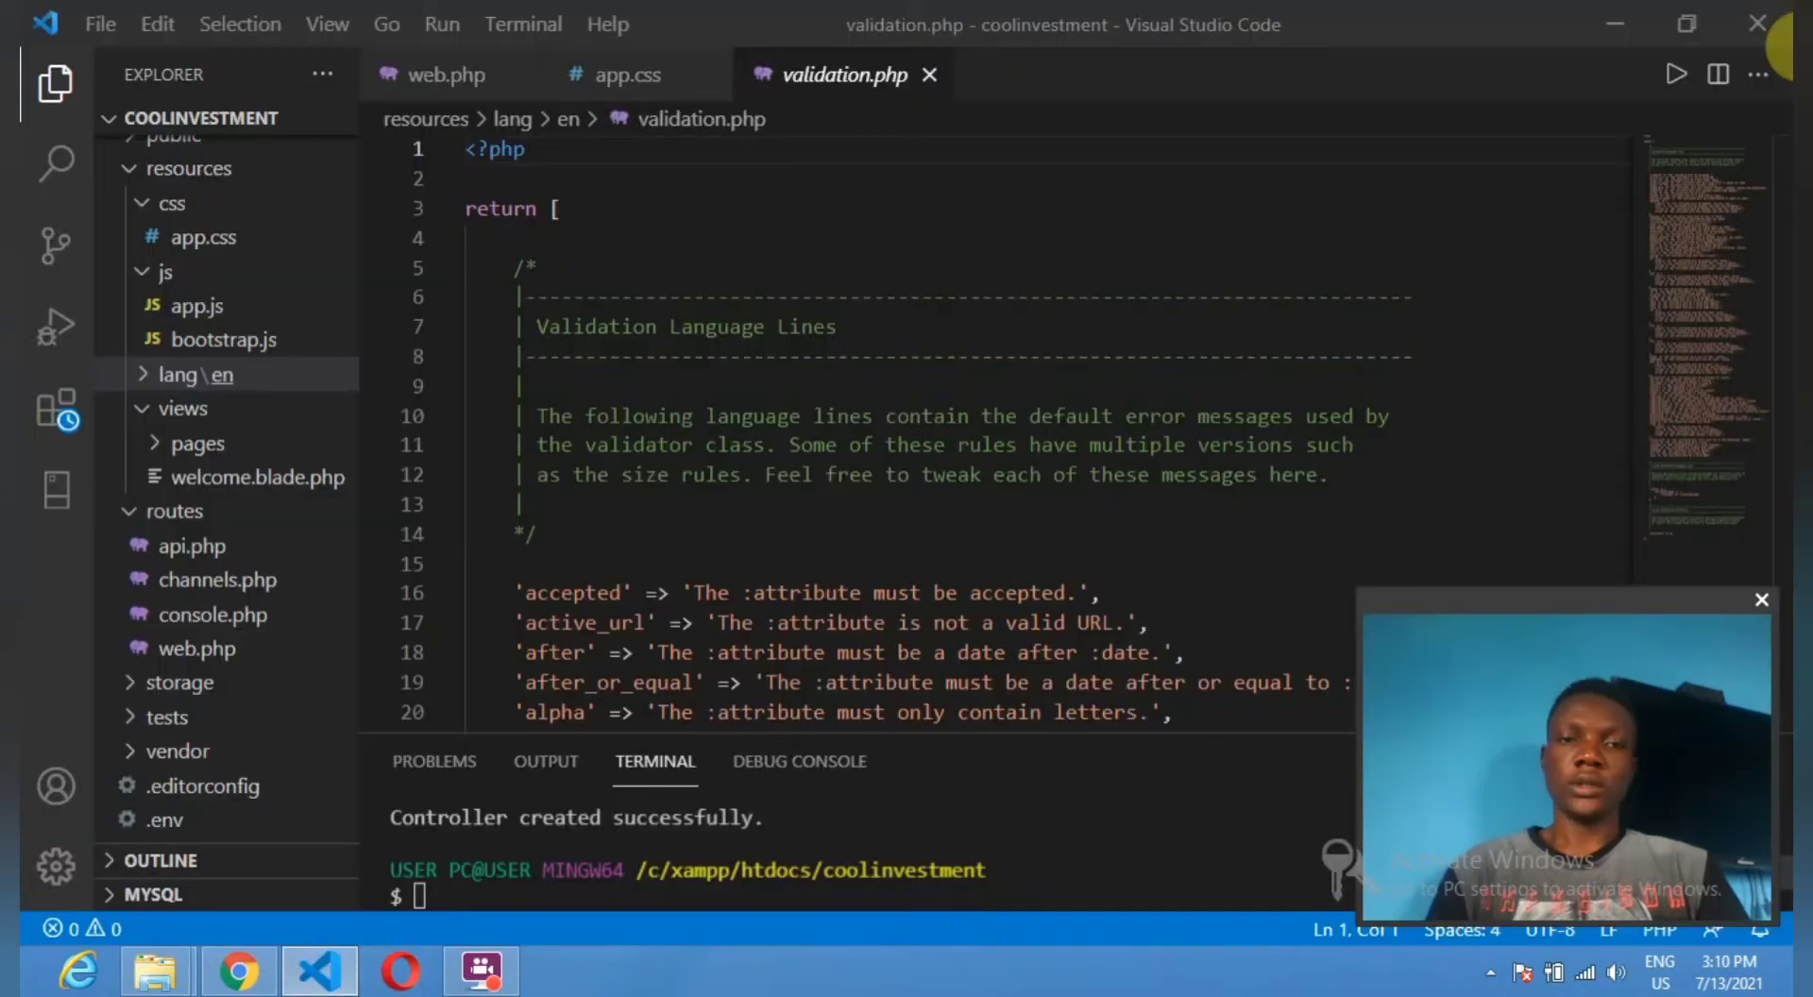
click(1769, 24)
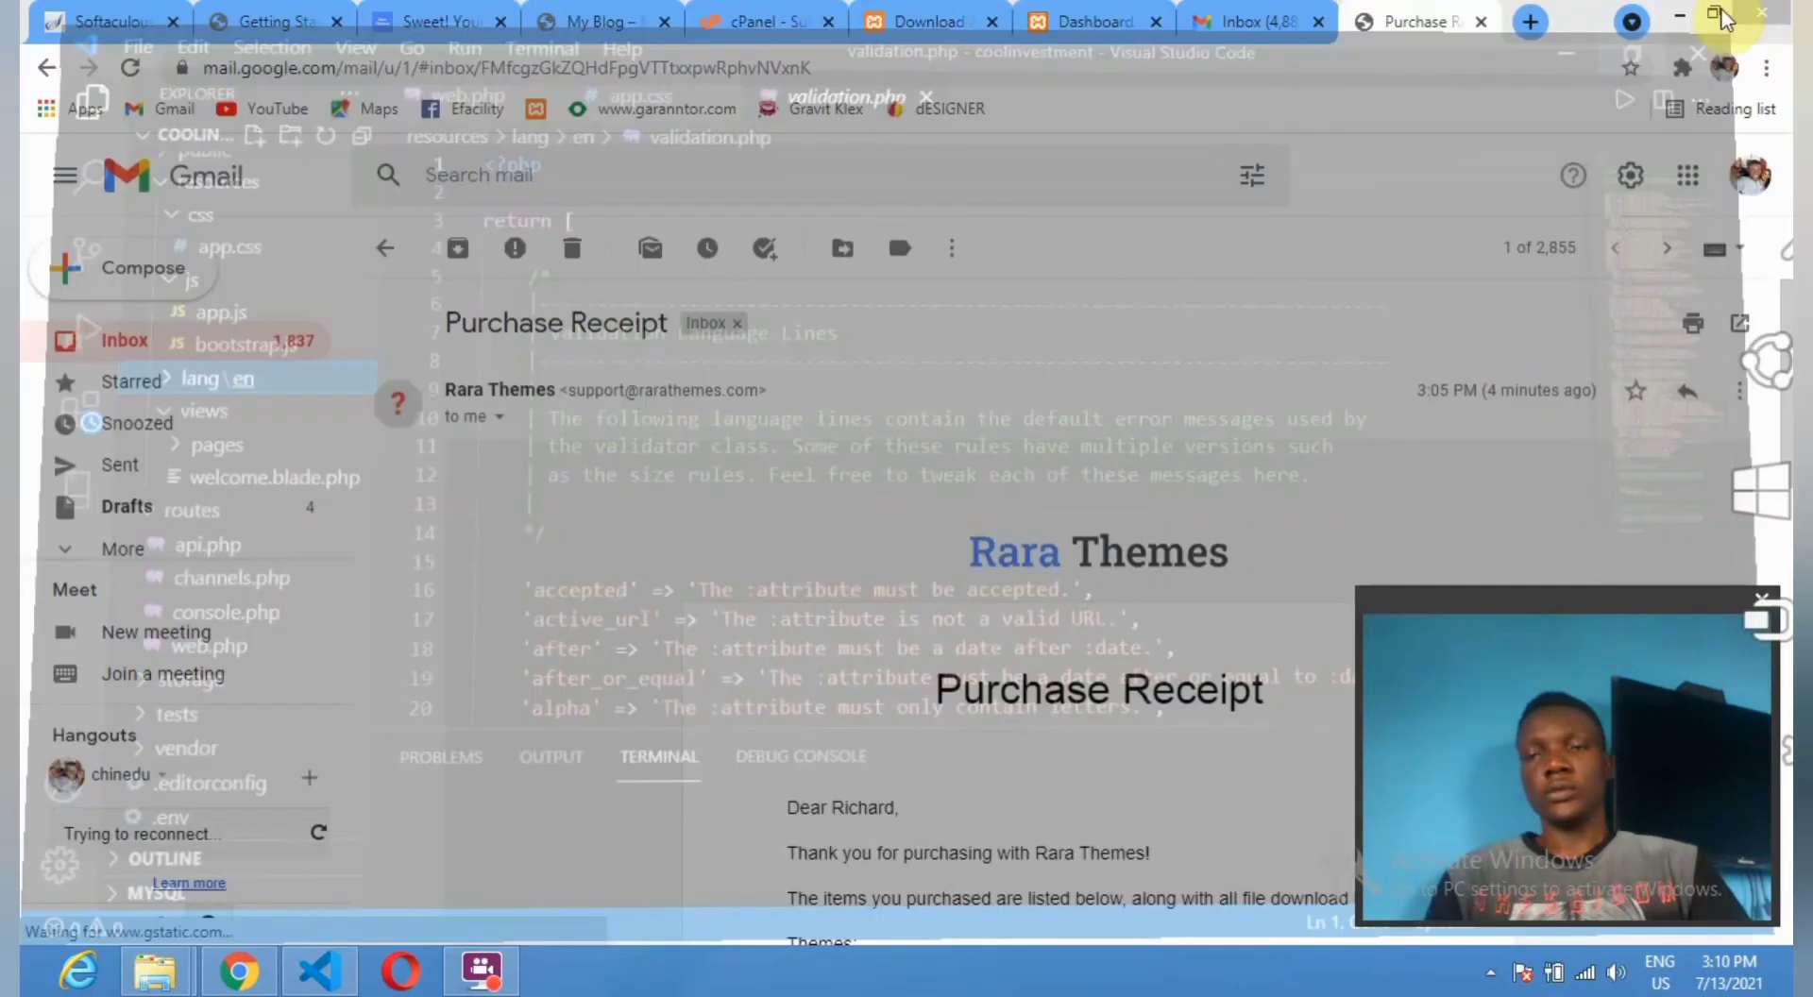
Scroll through the receipt to the rarathemes.com/my-account re-download link.
scroll(1032, 584, down, 4)
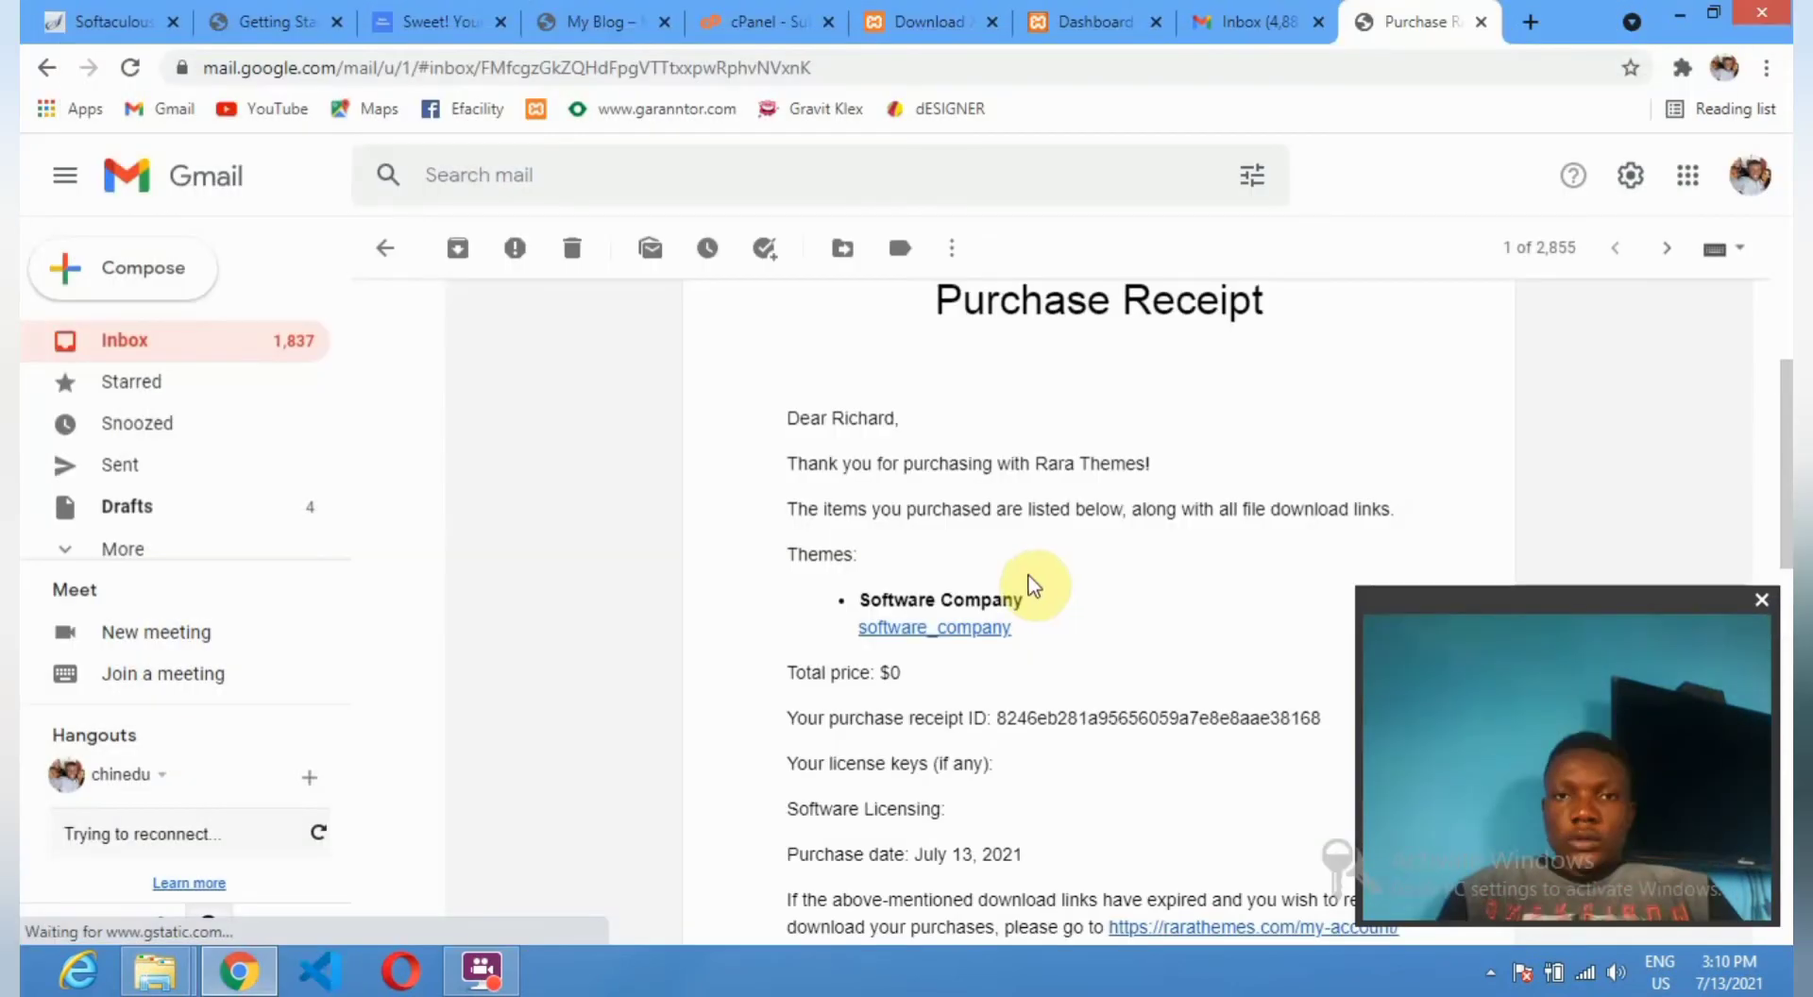
scroll(1033, 586, down, 1)
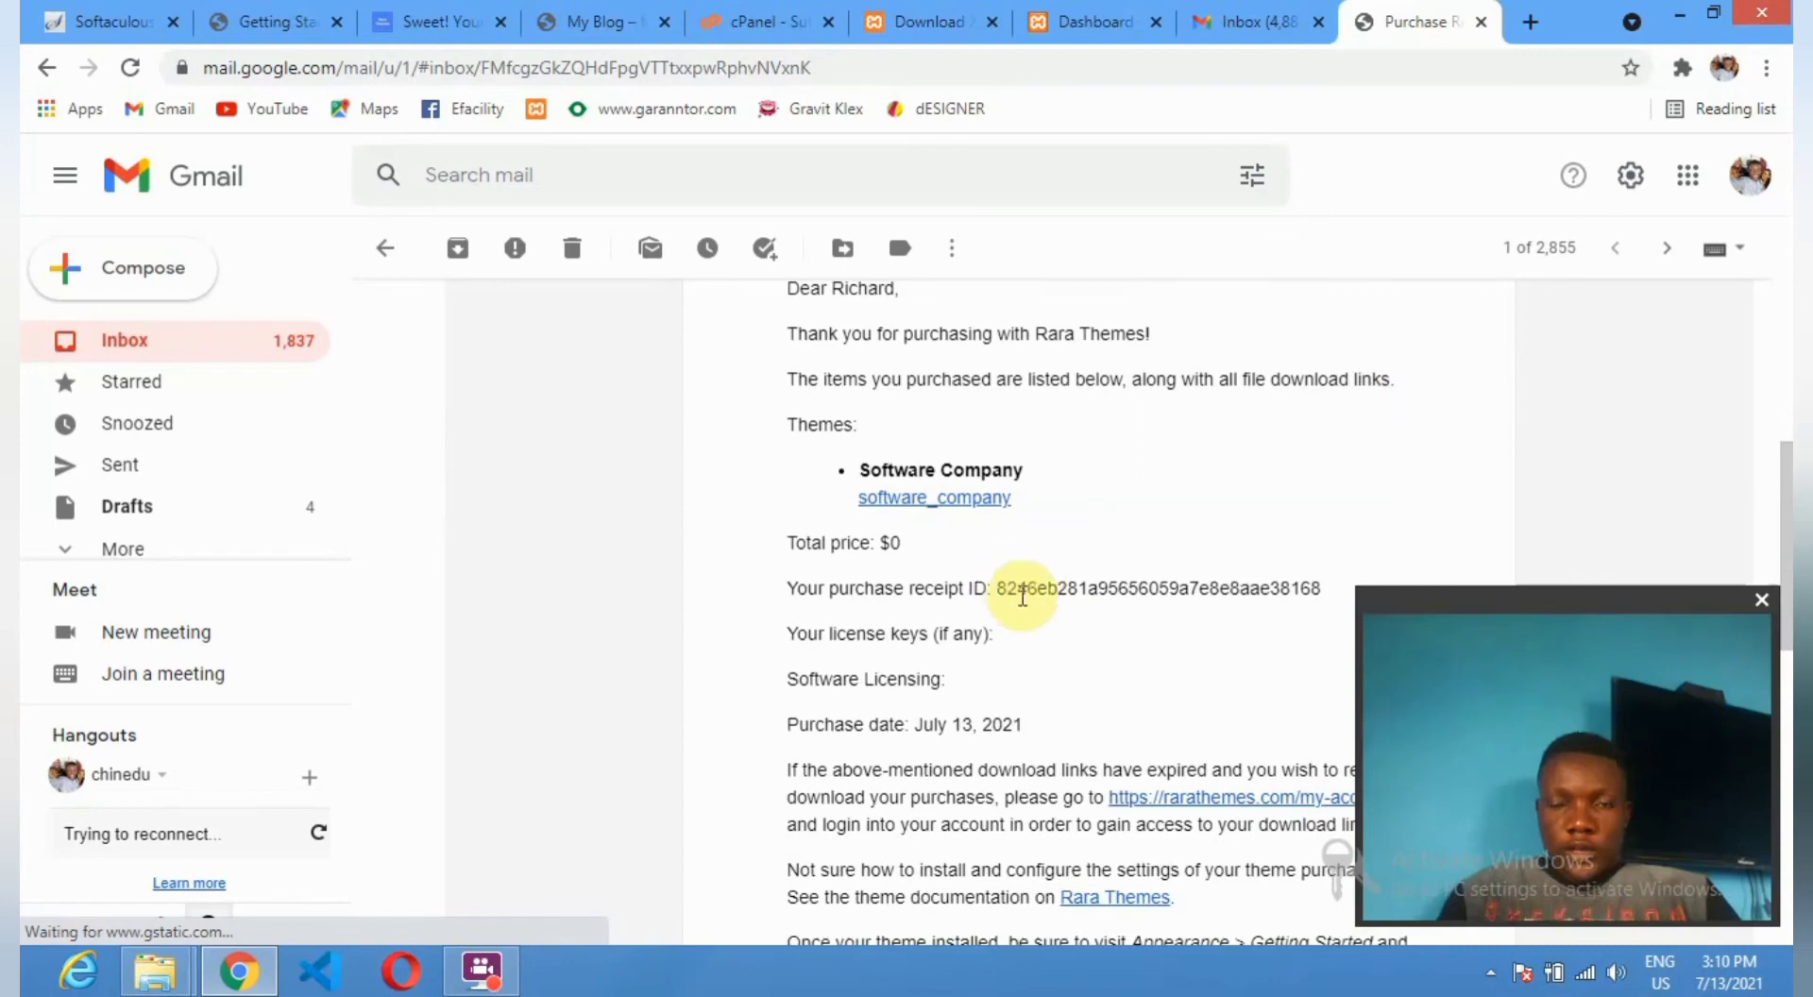
scroll(861, 619, down, 1)
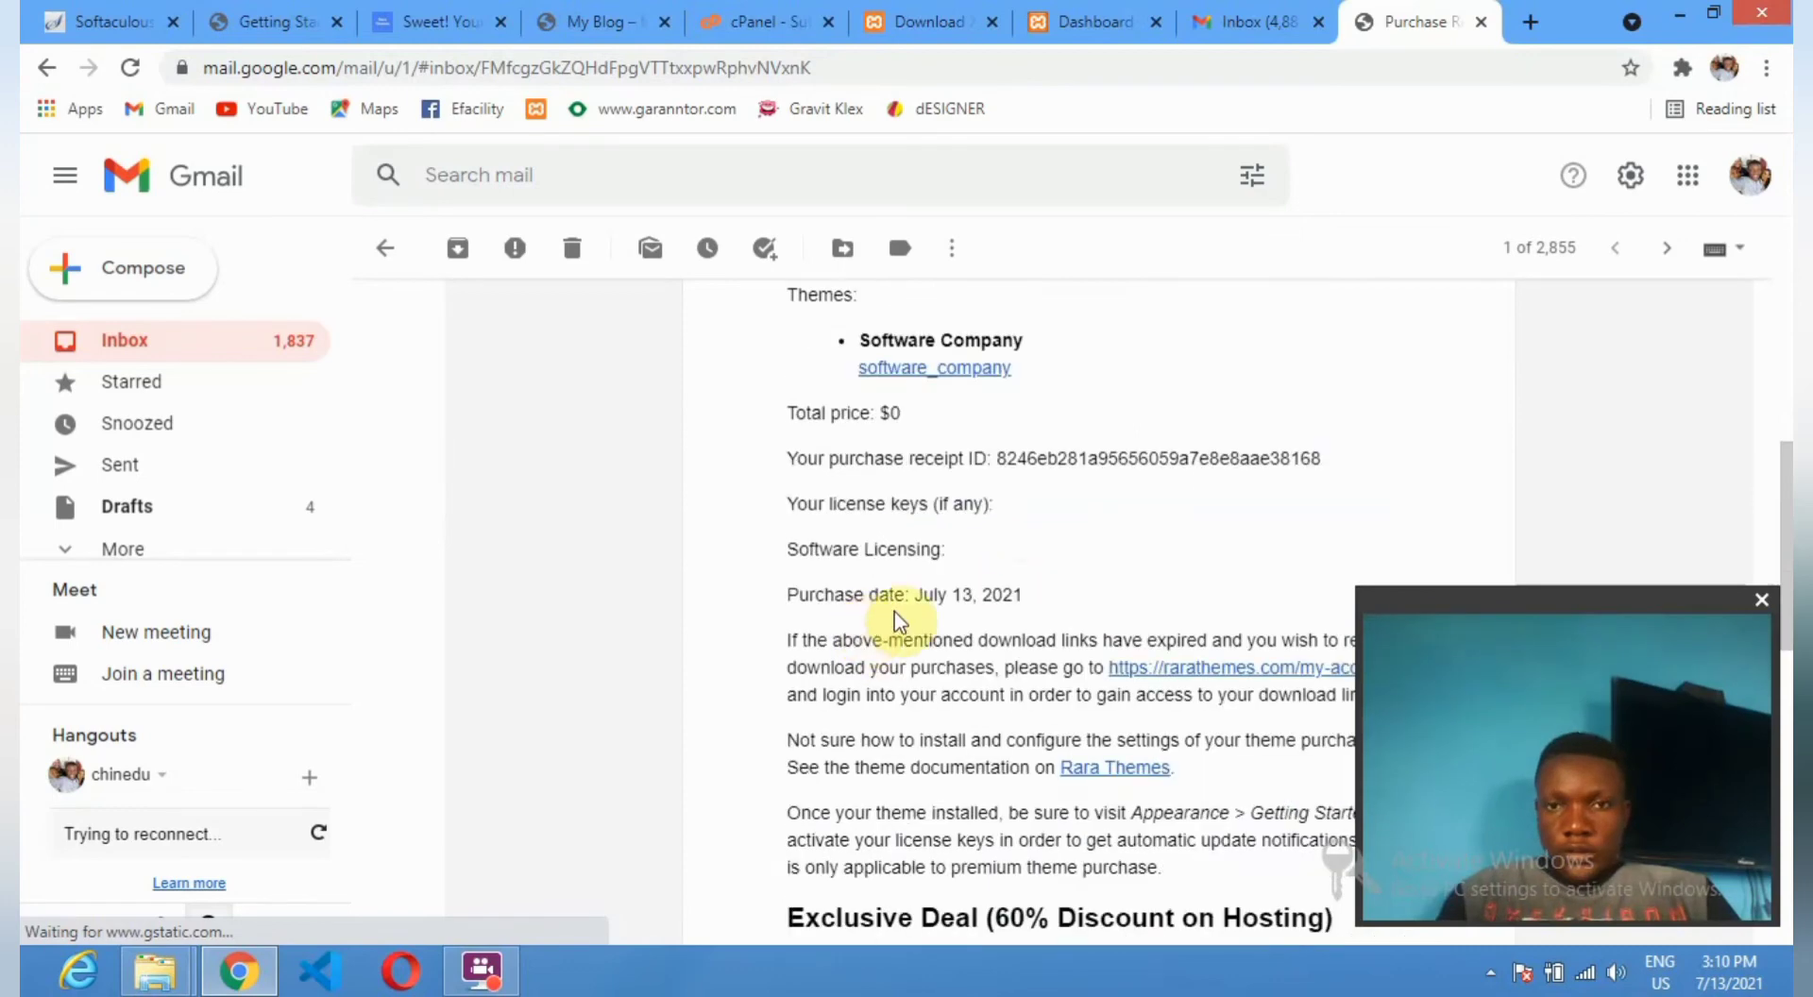
scroll(1075, 585, down, 6)
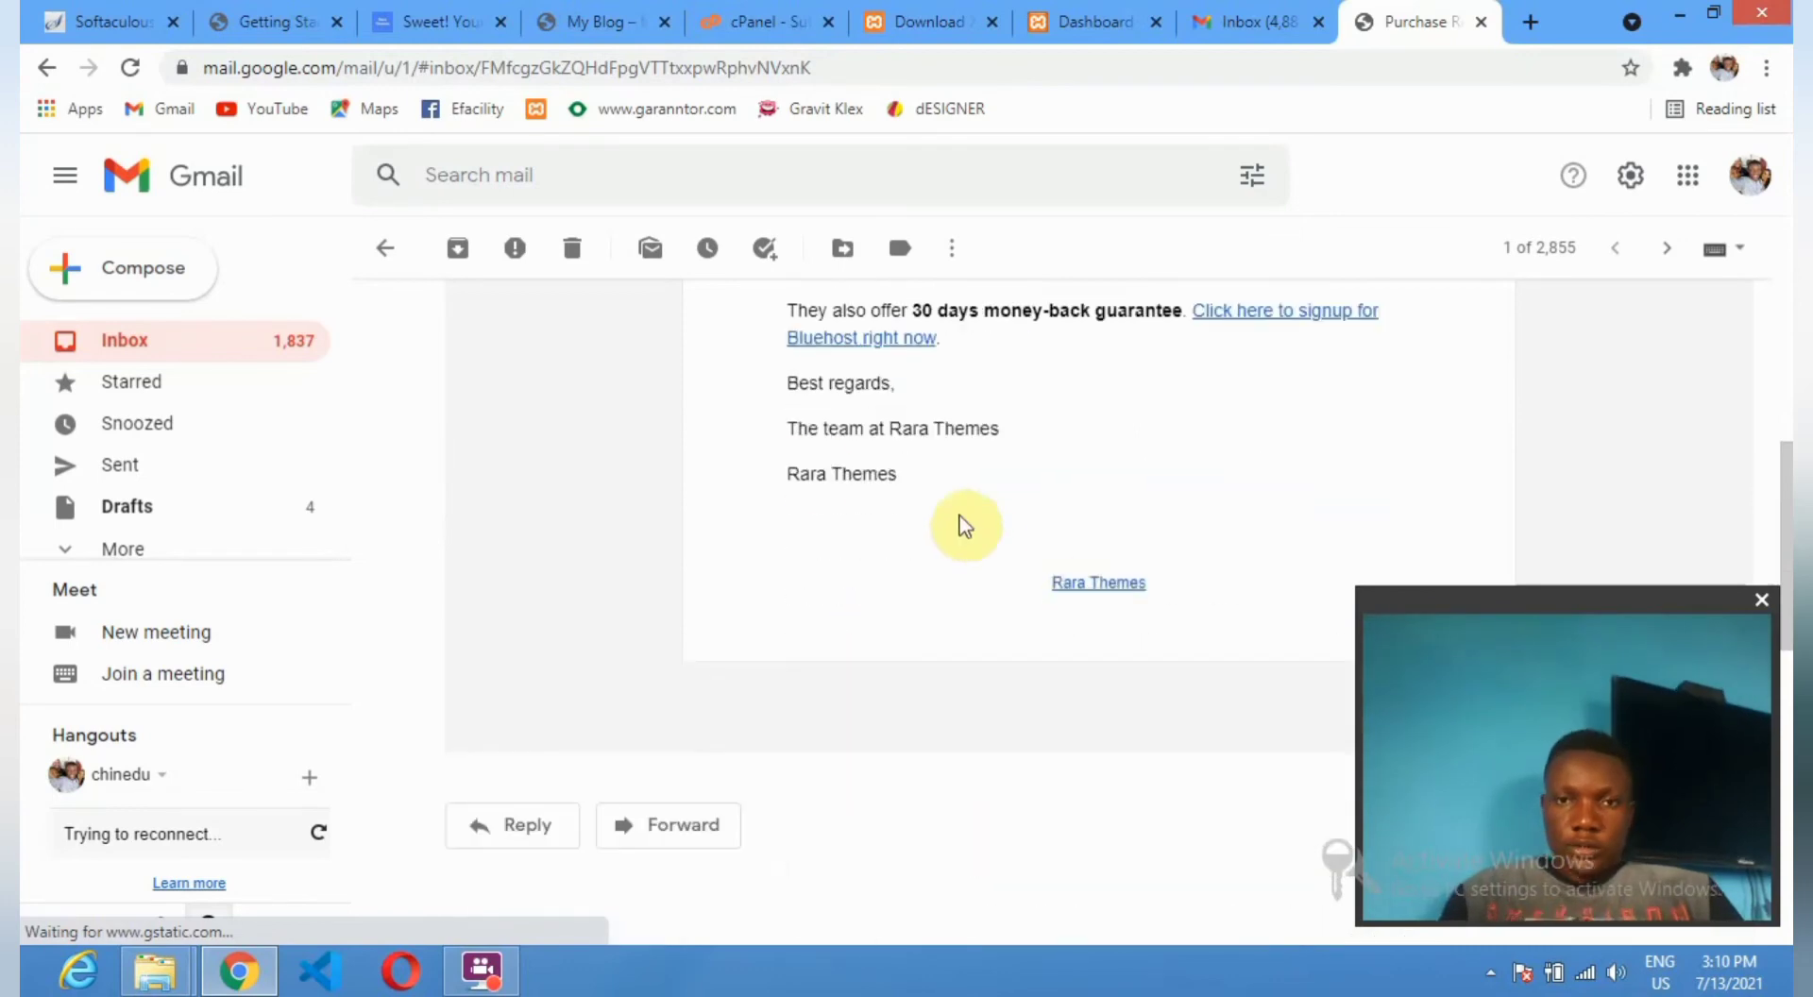
scroll(1011, 487, up, 2)
scroll(1040, 491, down, 1)
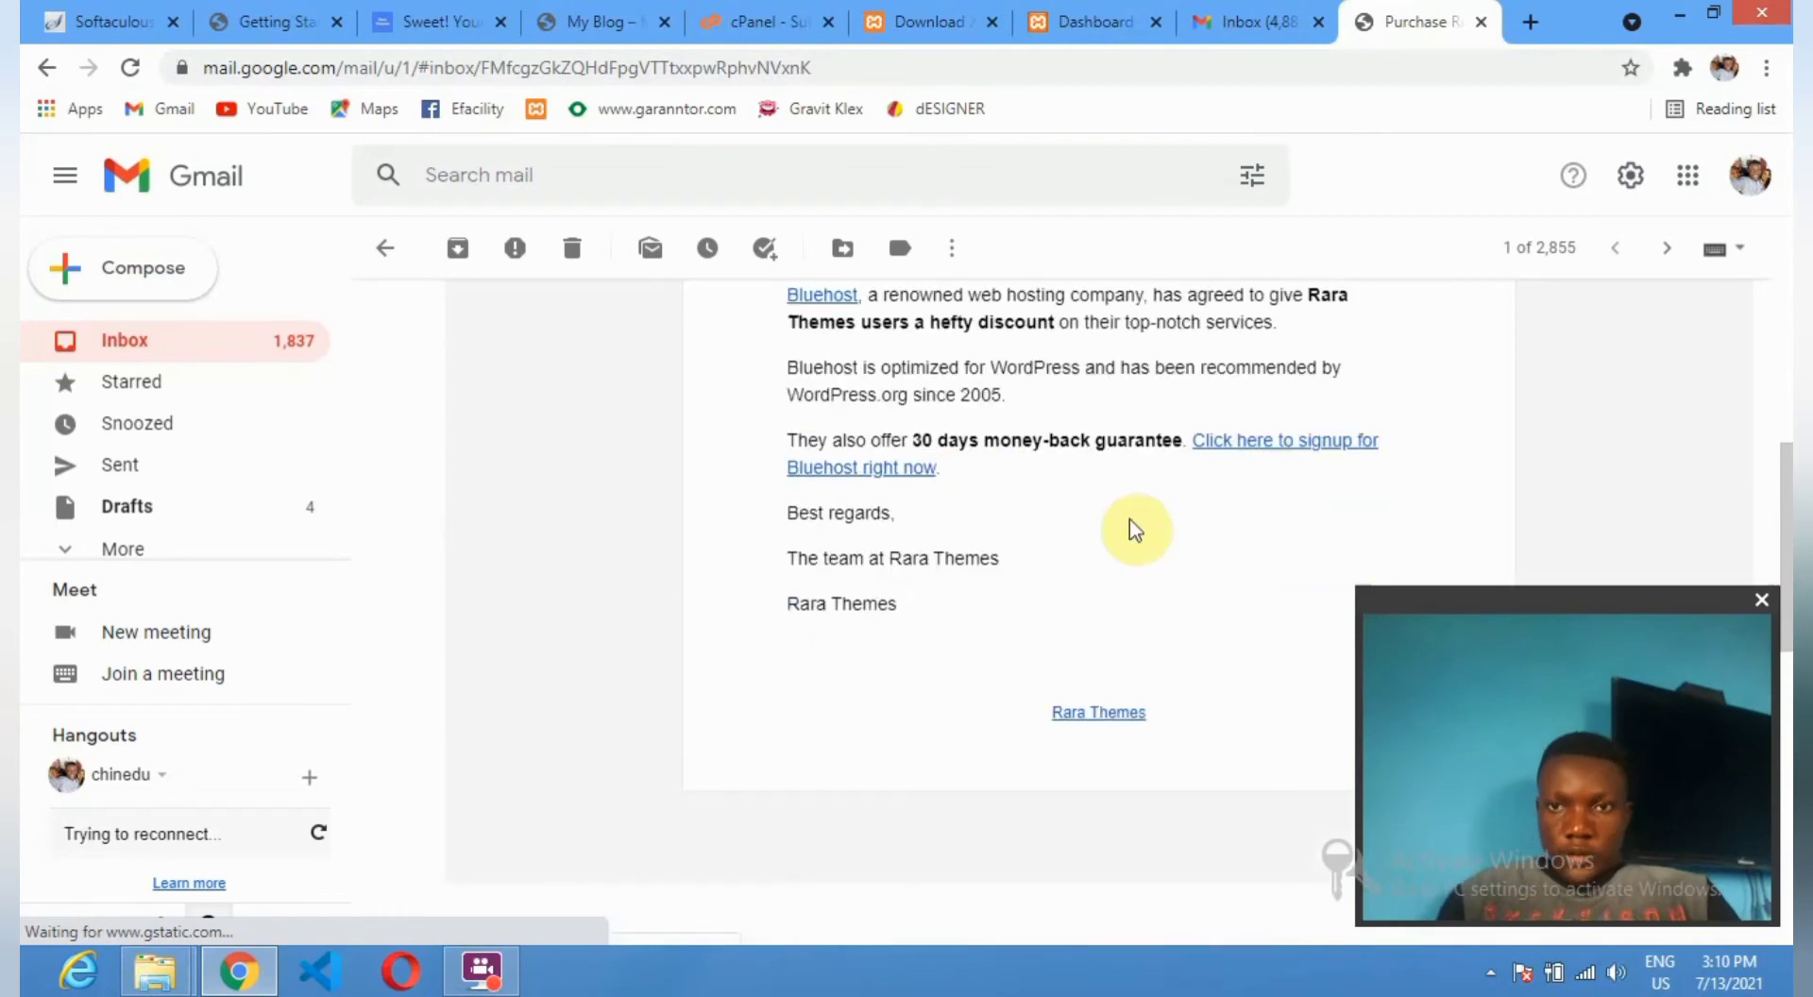
scroll(1093, 391, up, 1)
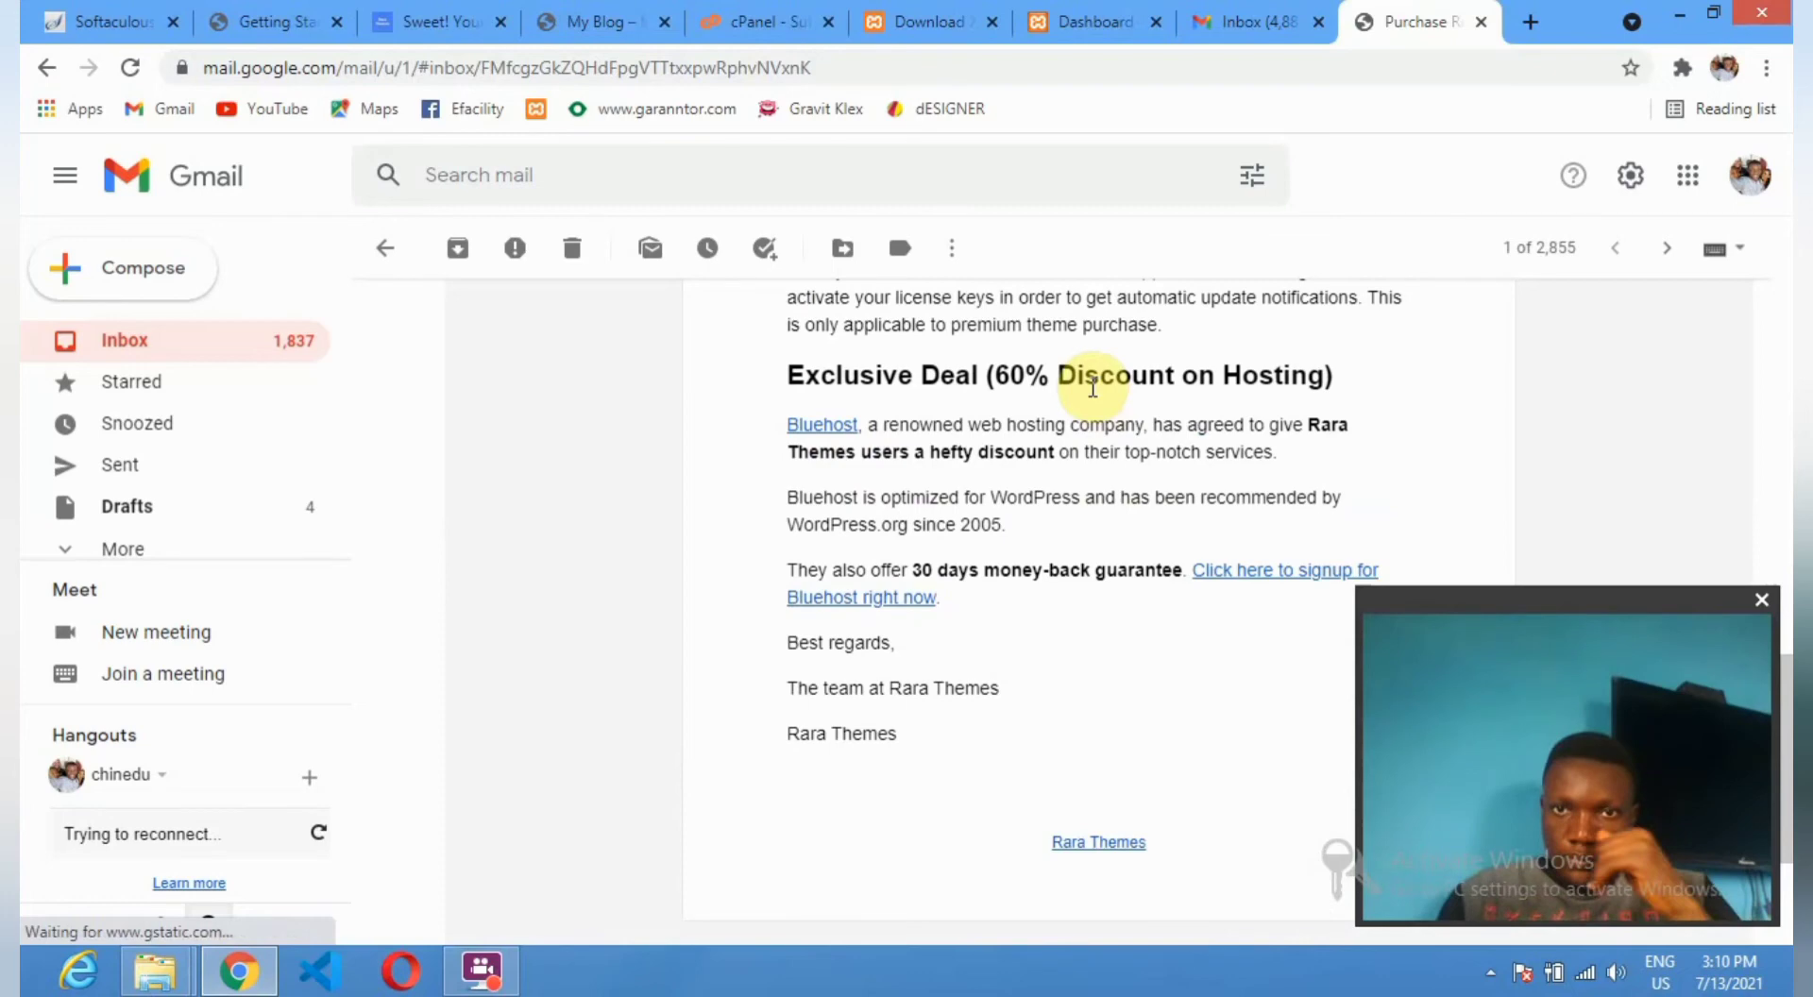
scroll(926, 435, up, 2)
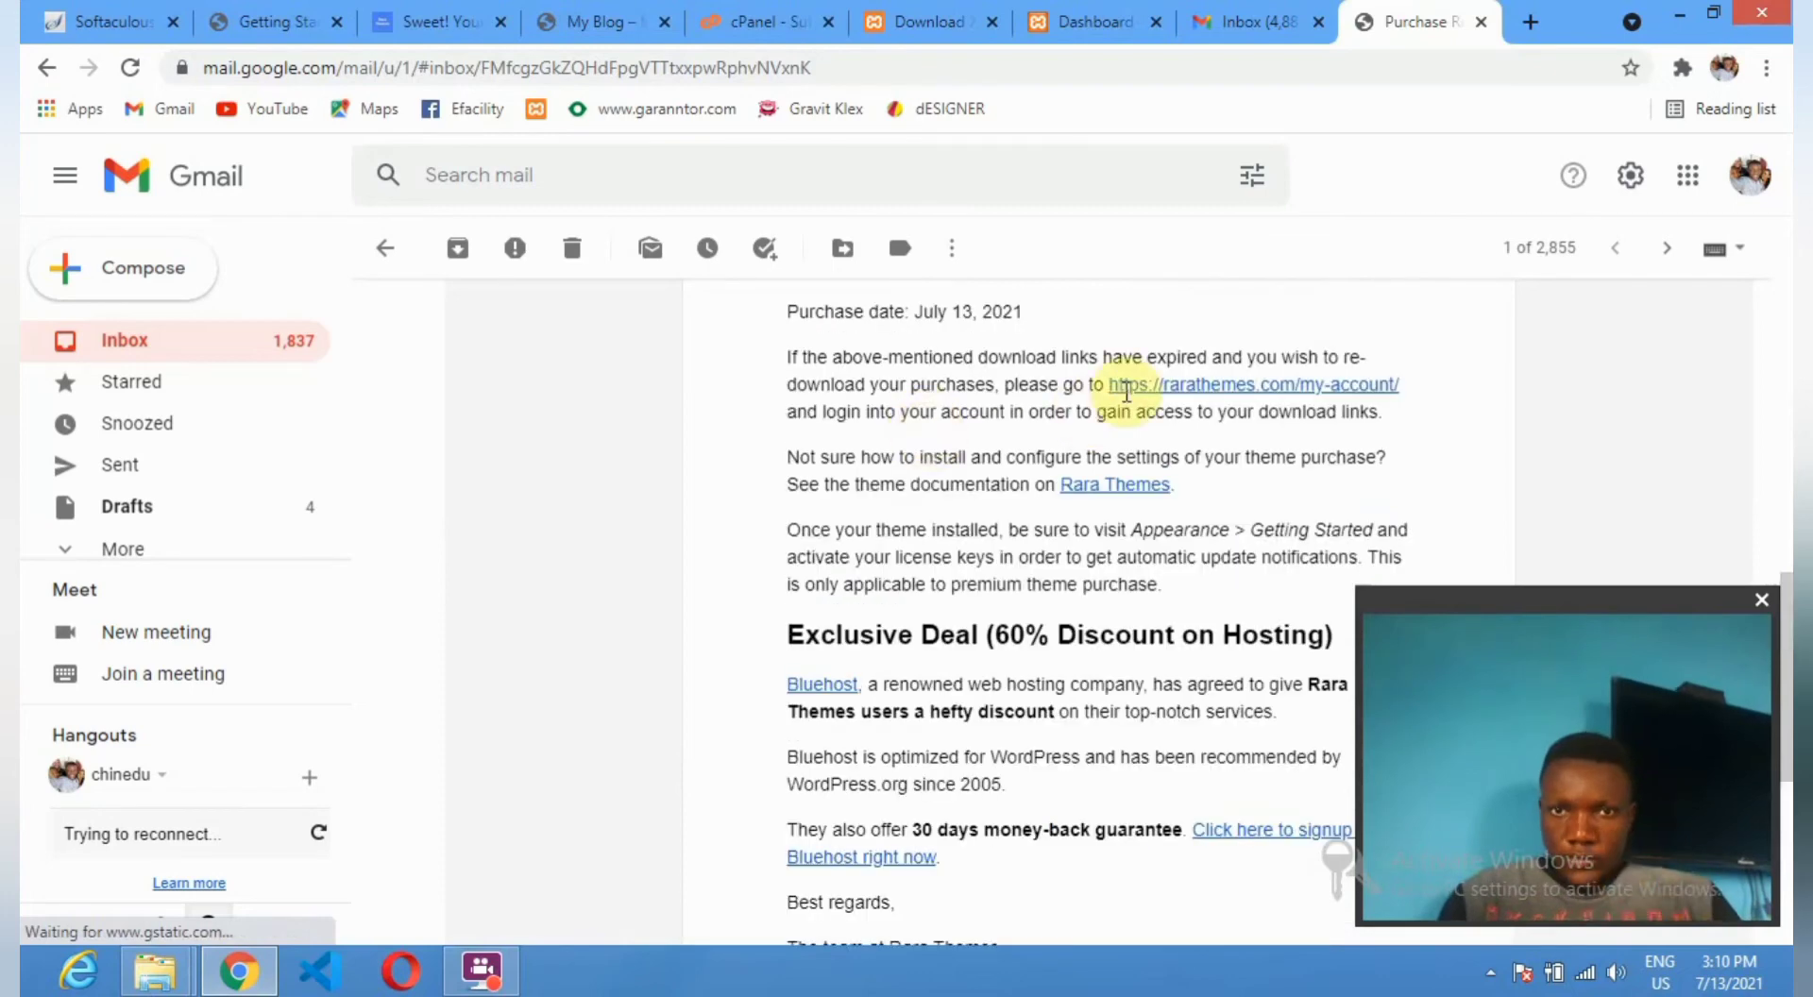
From the account page's Download History, download the software-company zip (193 KB).
click(1268, 387)
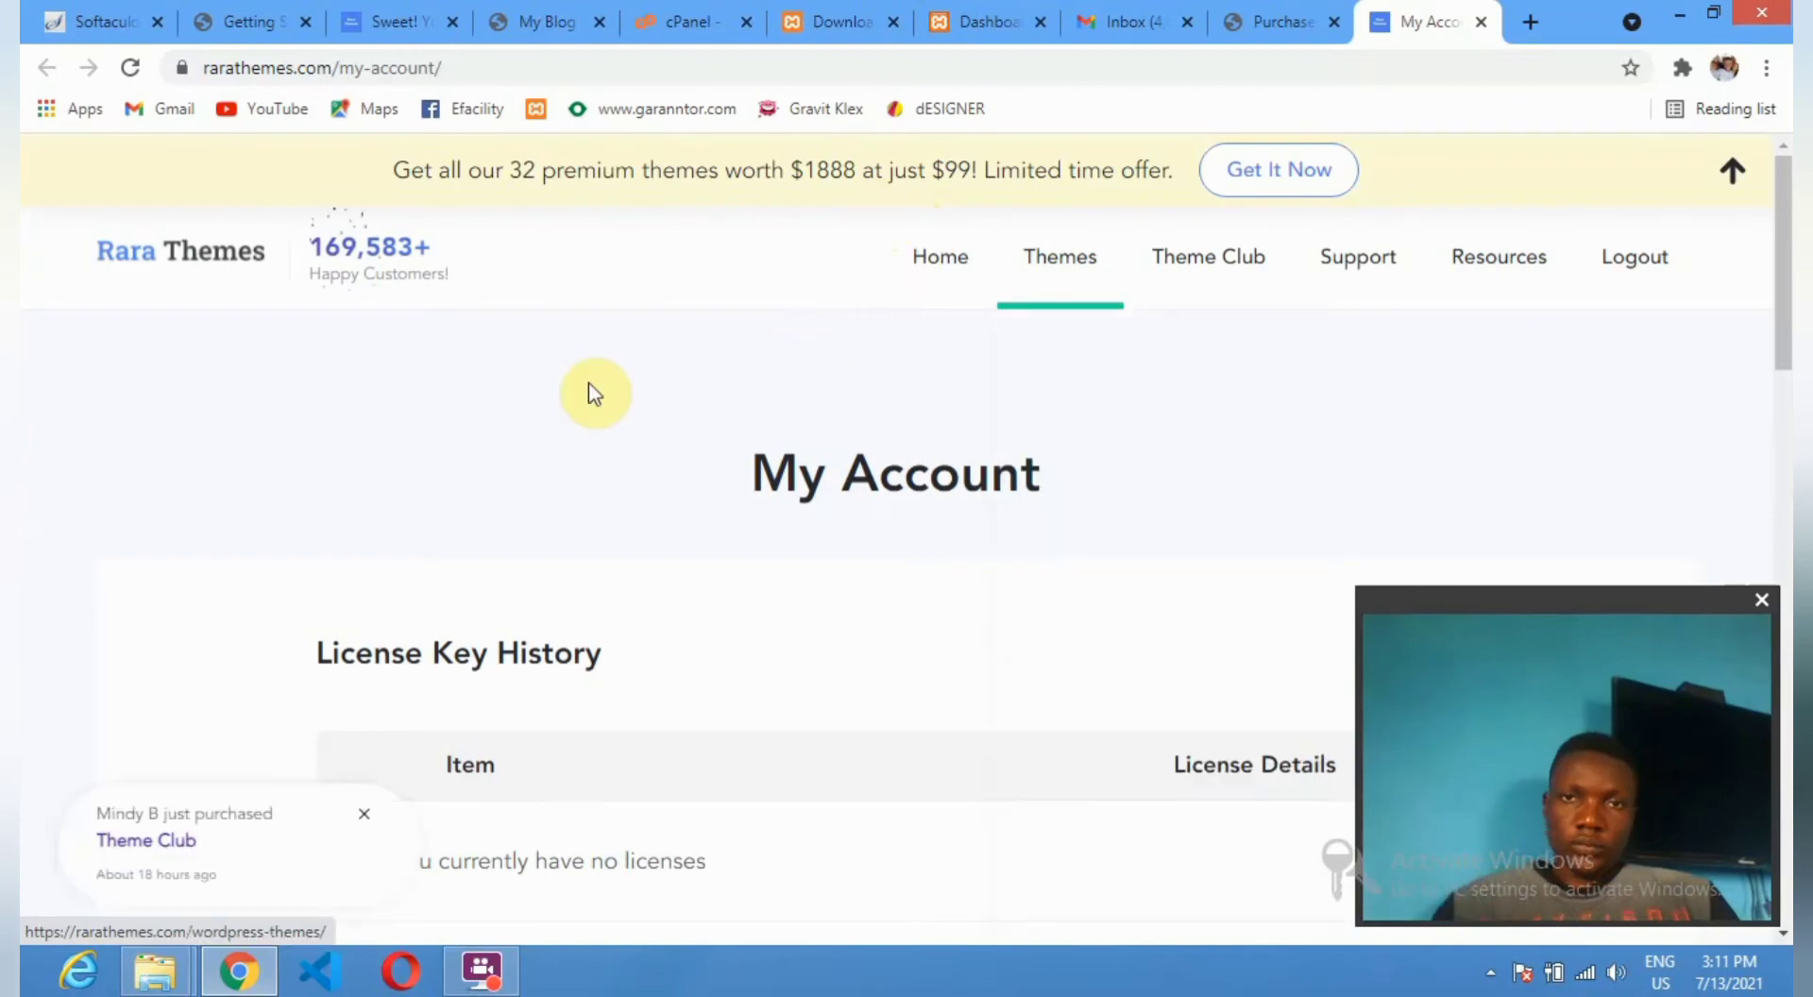
scroll(748, 458, down, 4)
scroll(746, 465, down, 7)
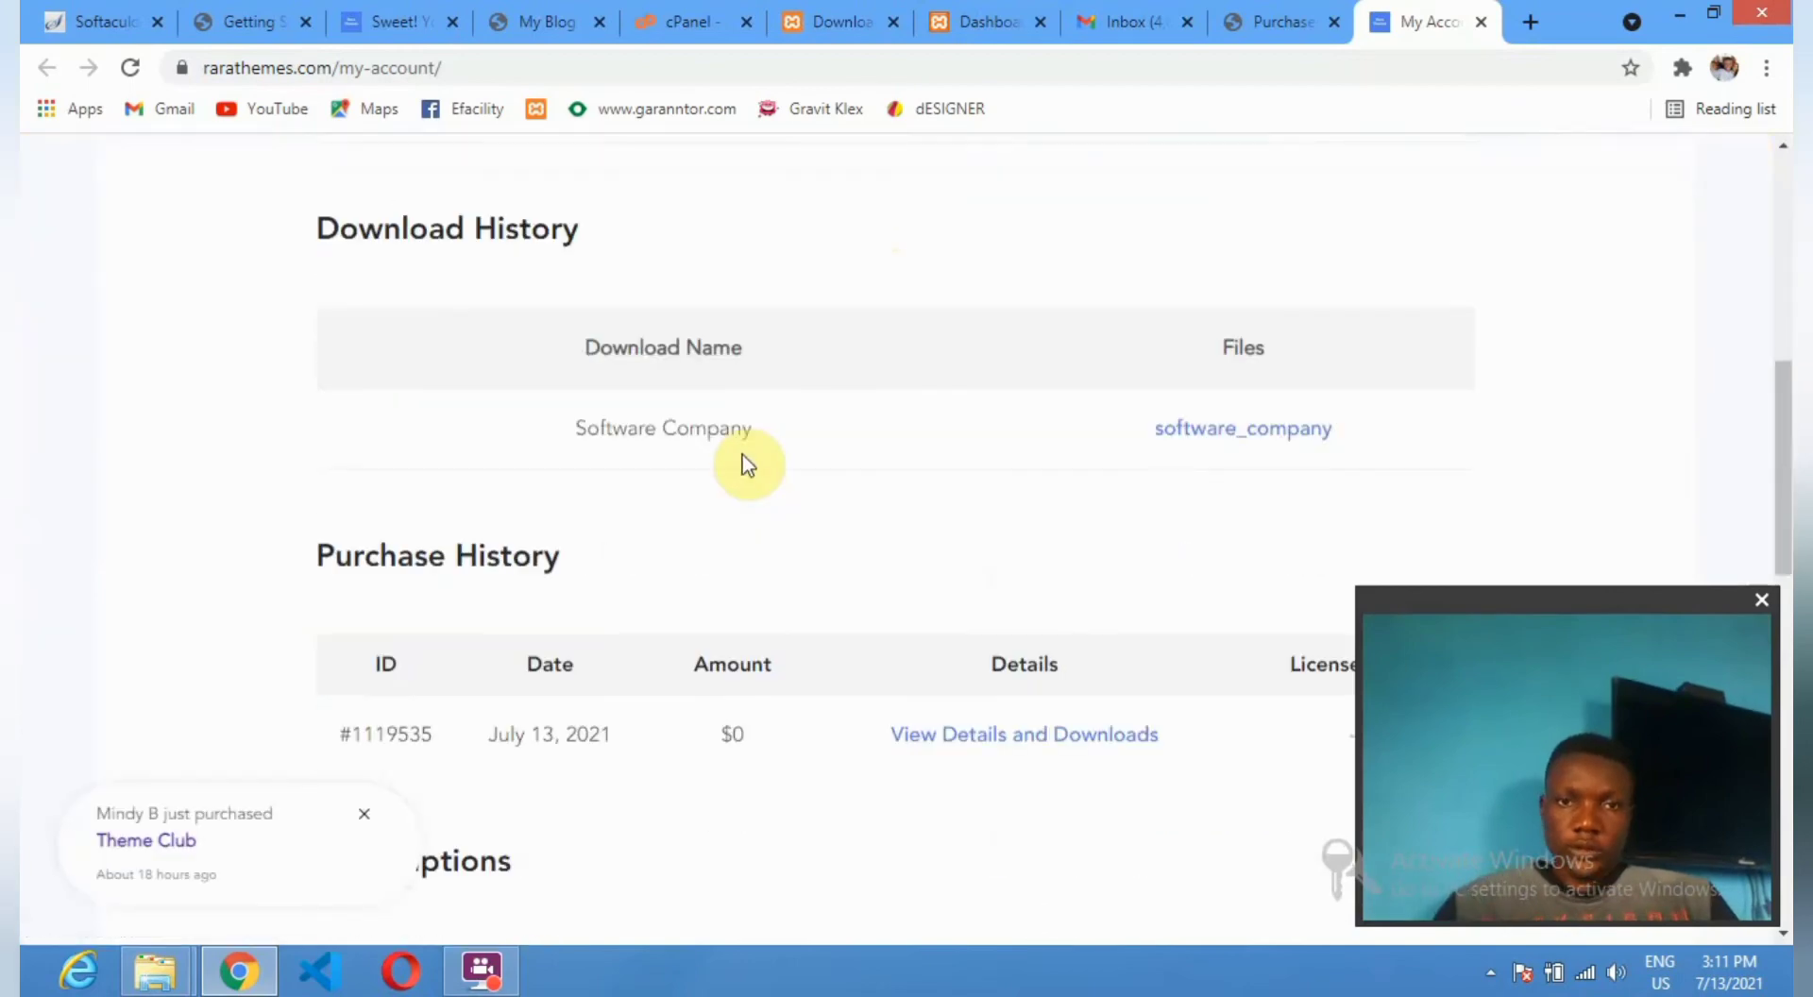
scroll(902, 480, down, 7)
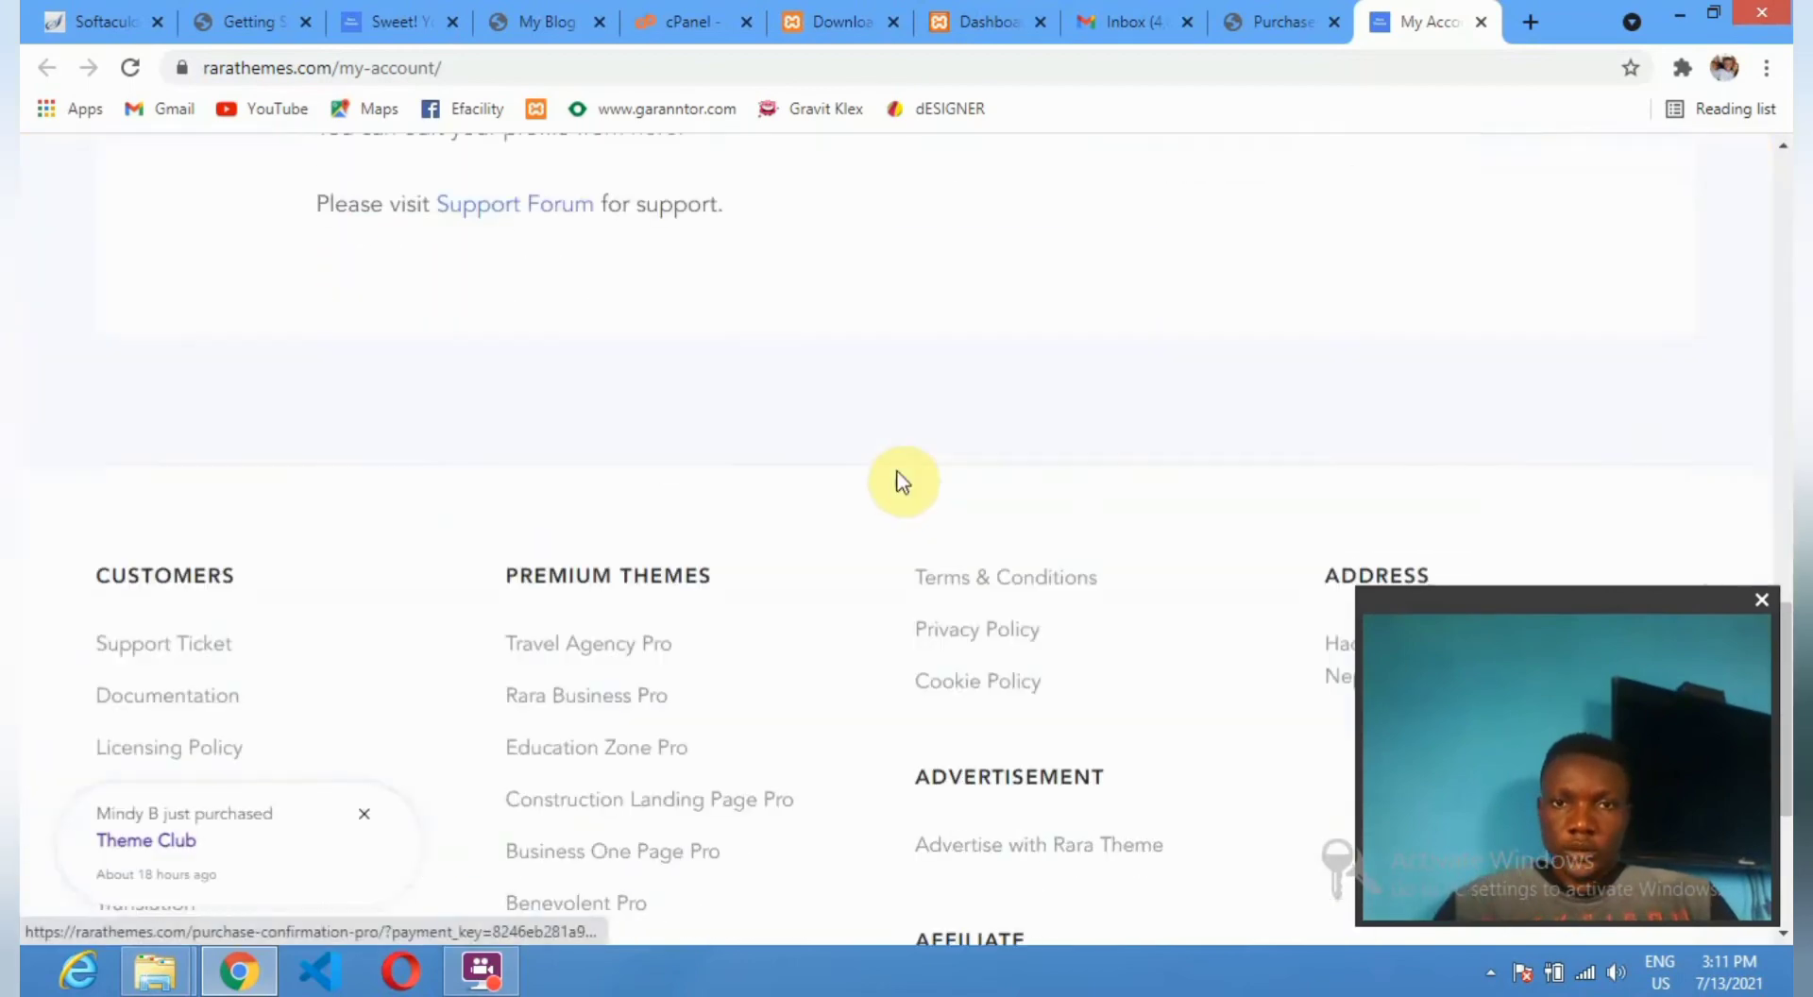
scroll(901, 480, up, 11)
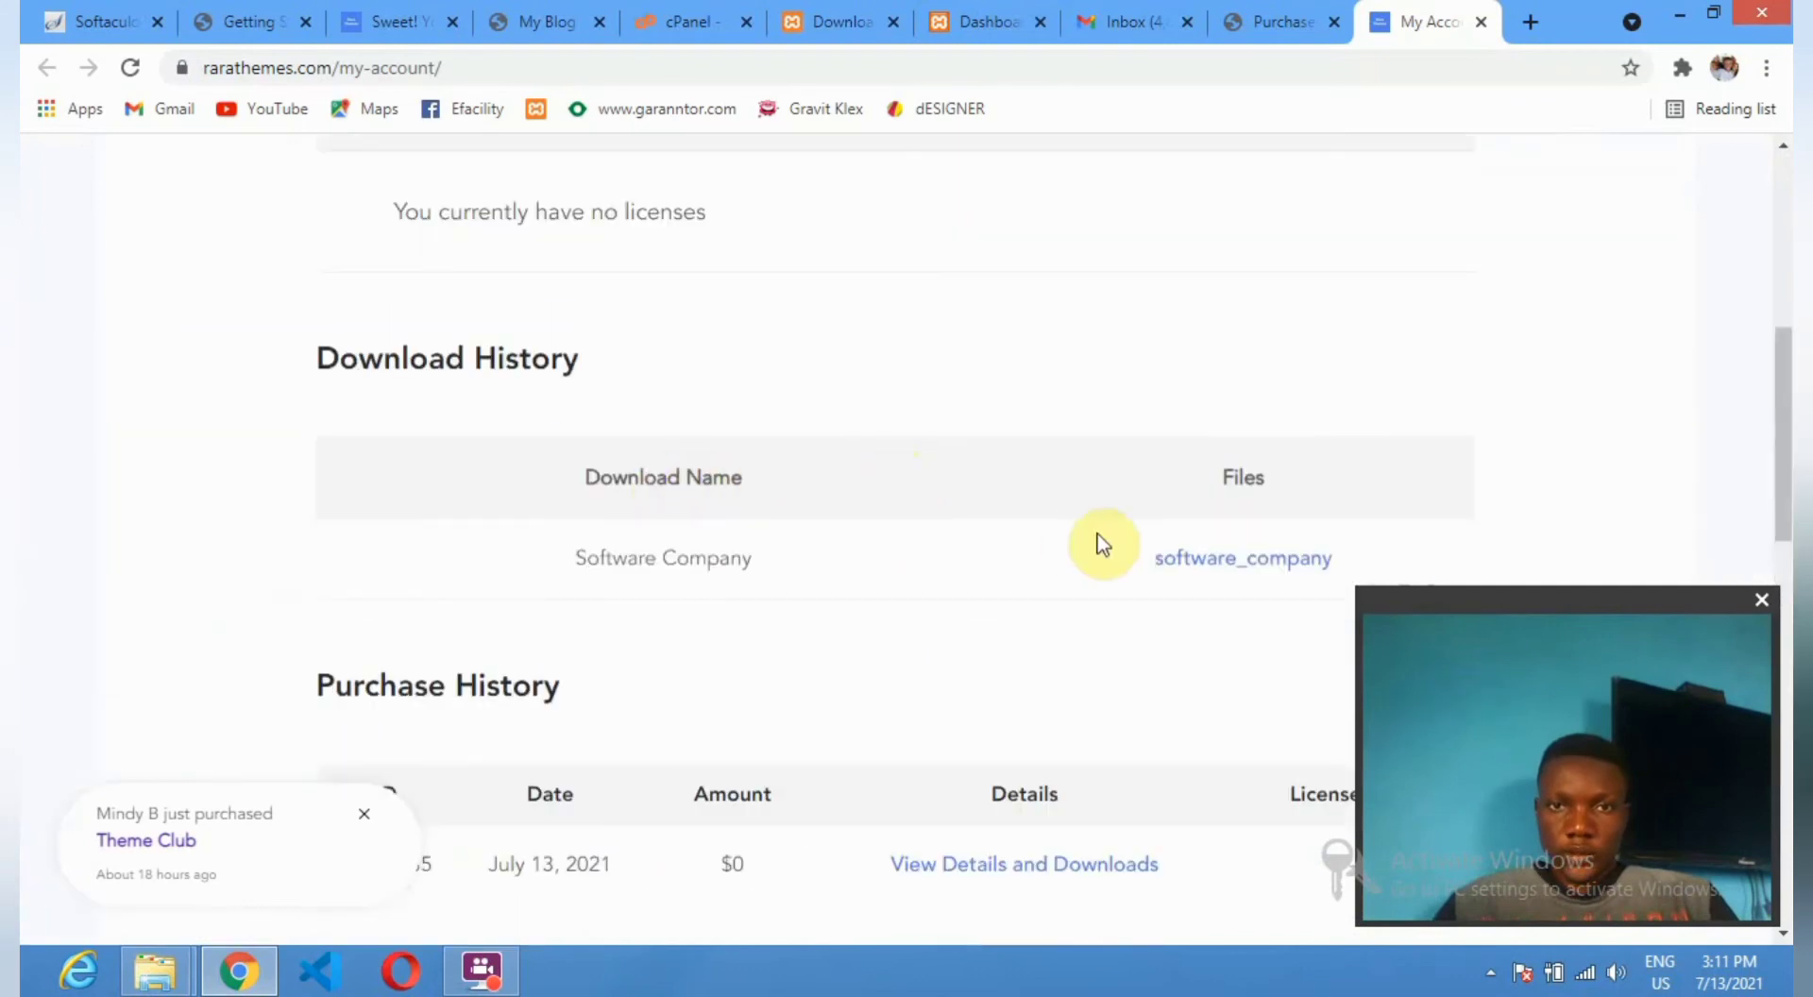
click(1257, 564)
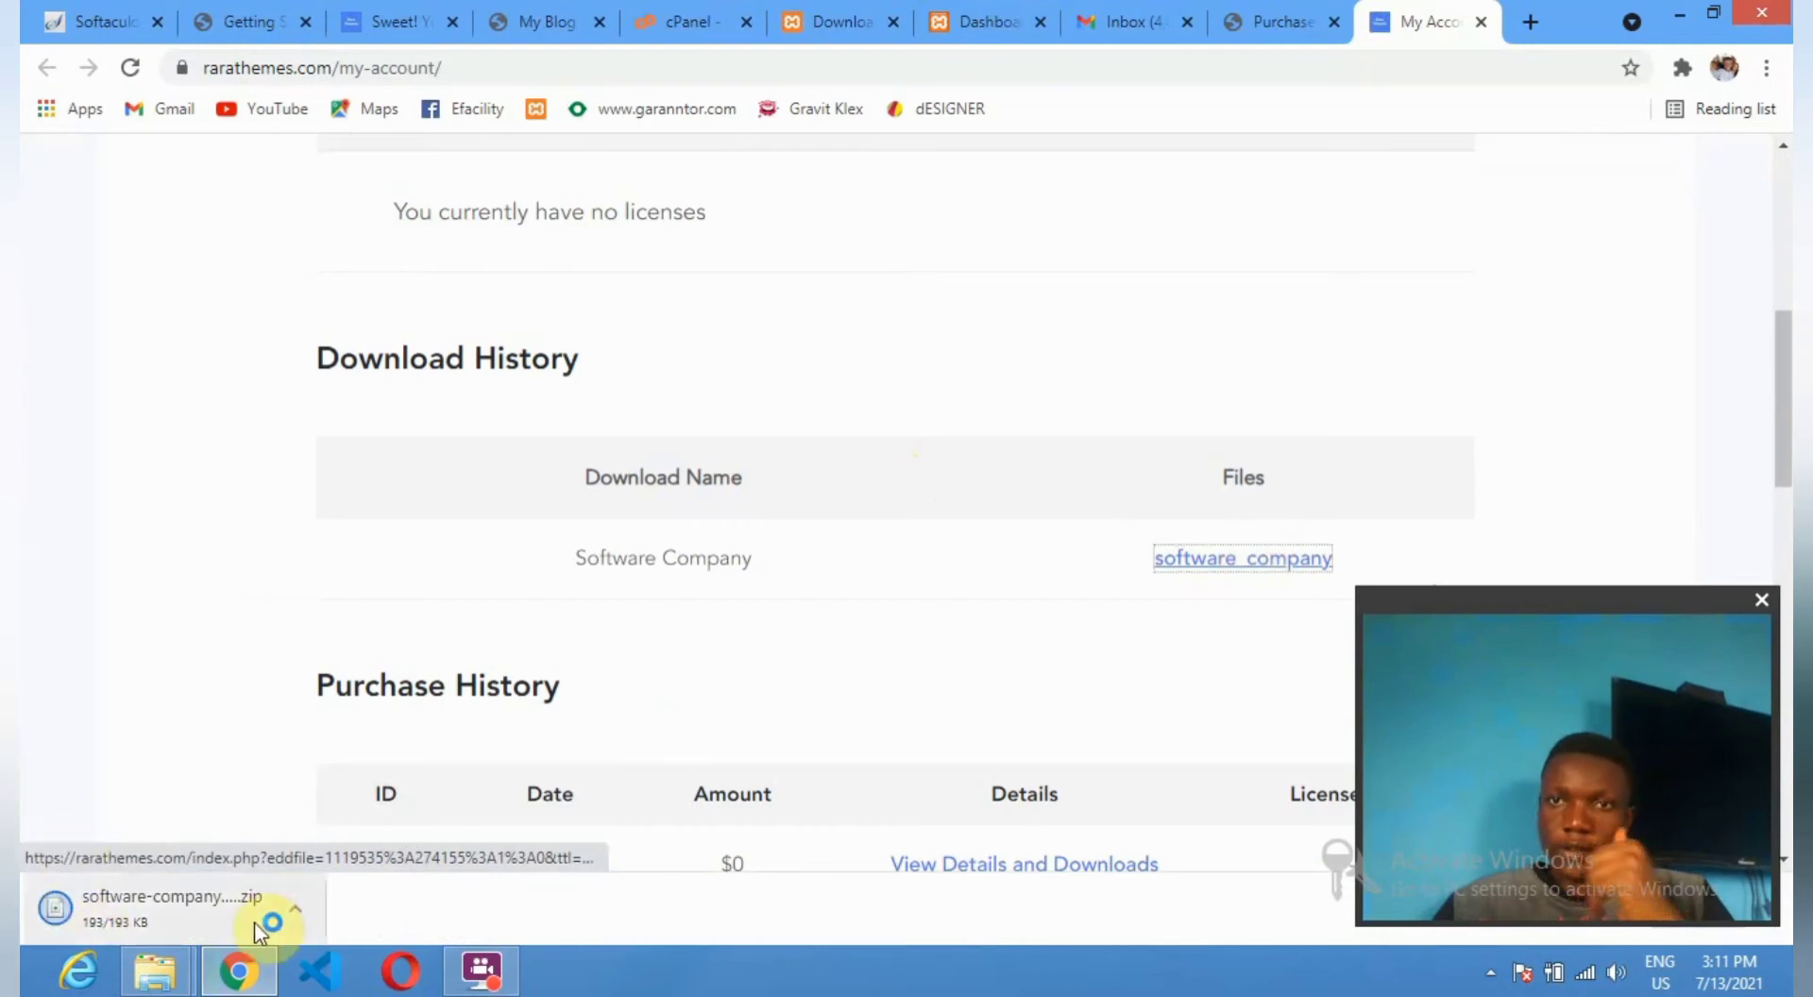
mouse_move(277, 970)
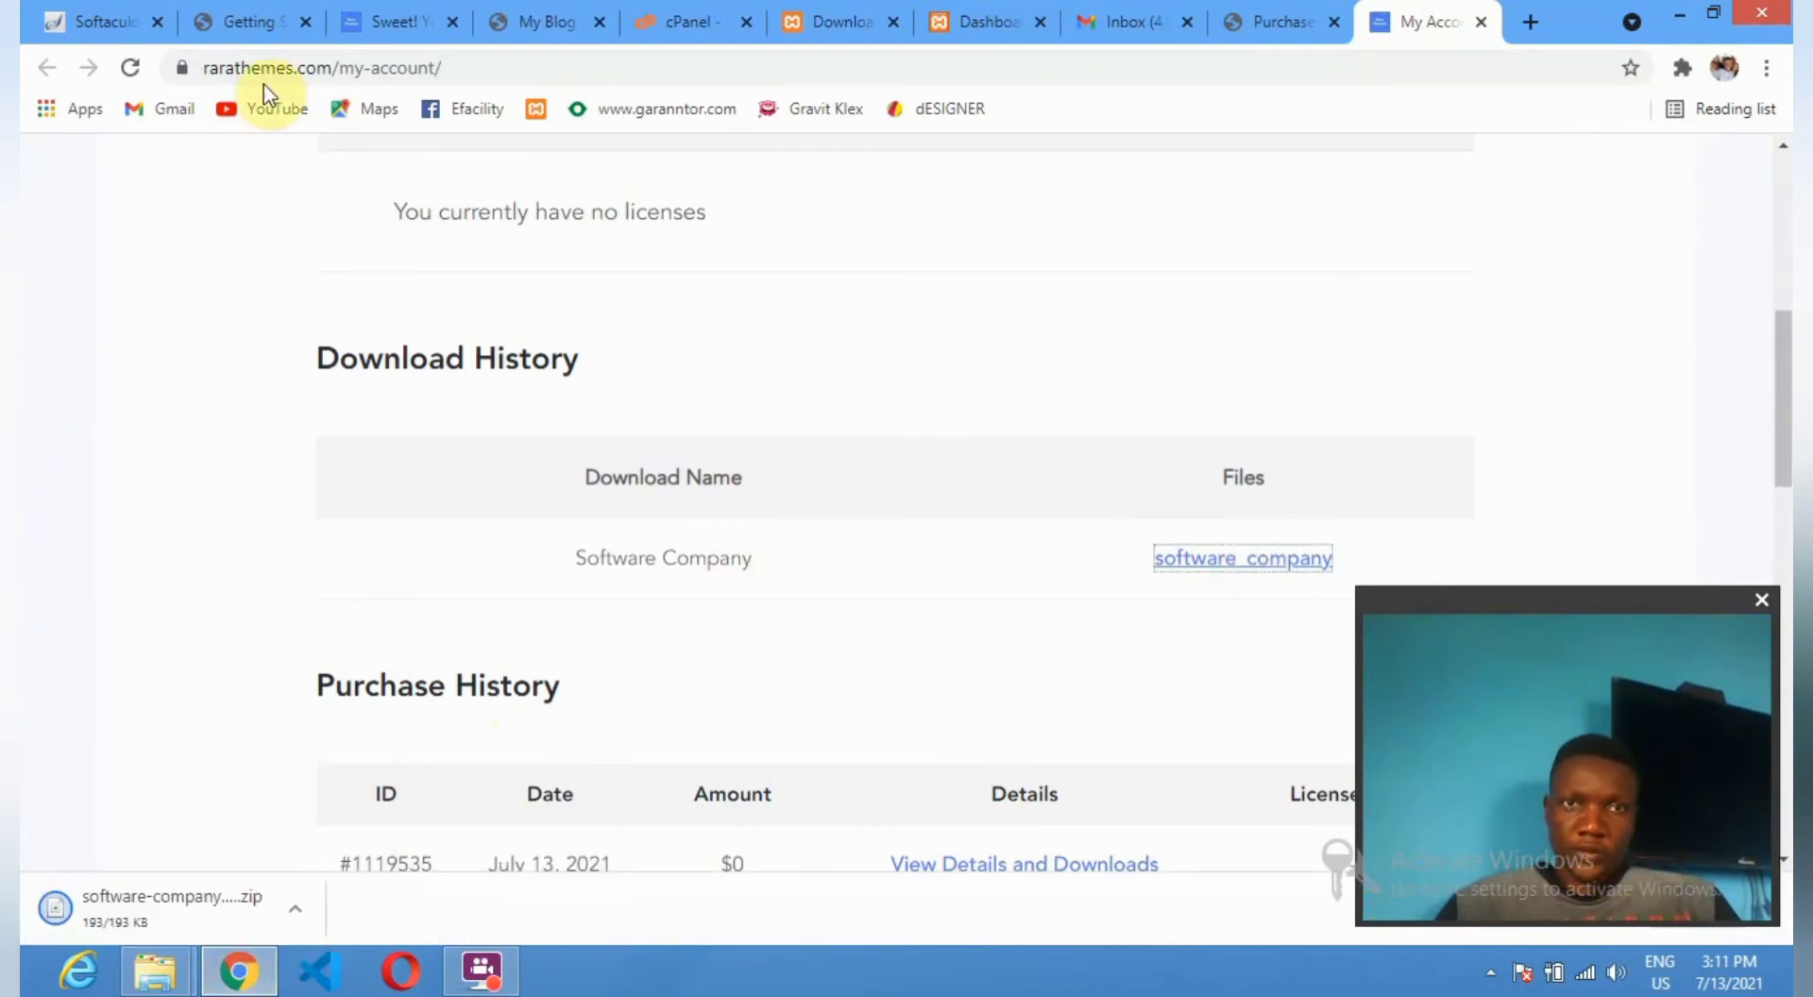
Review the Getting Started page's Recommended Plugins, then go to Appearance > Rara Demo Import.
click(230, 19)
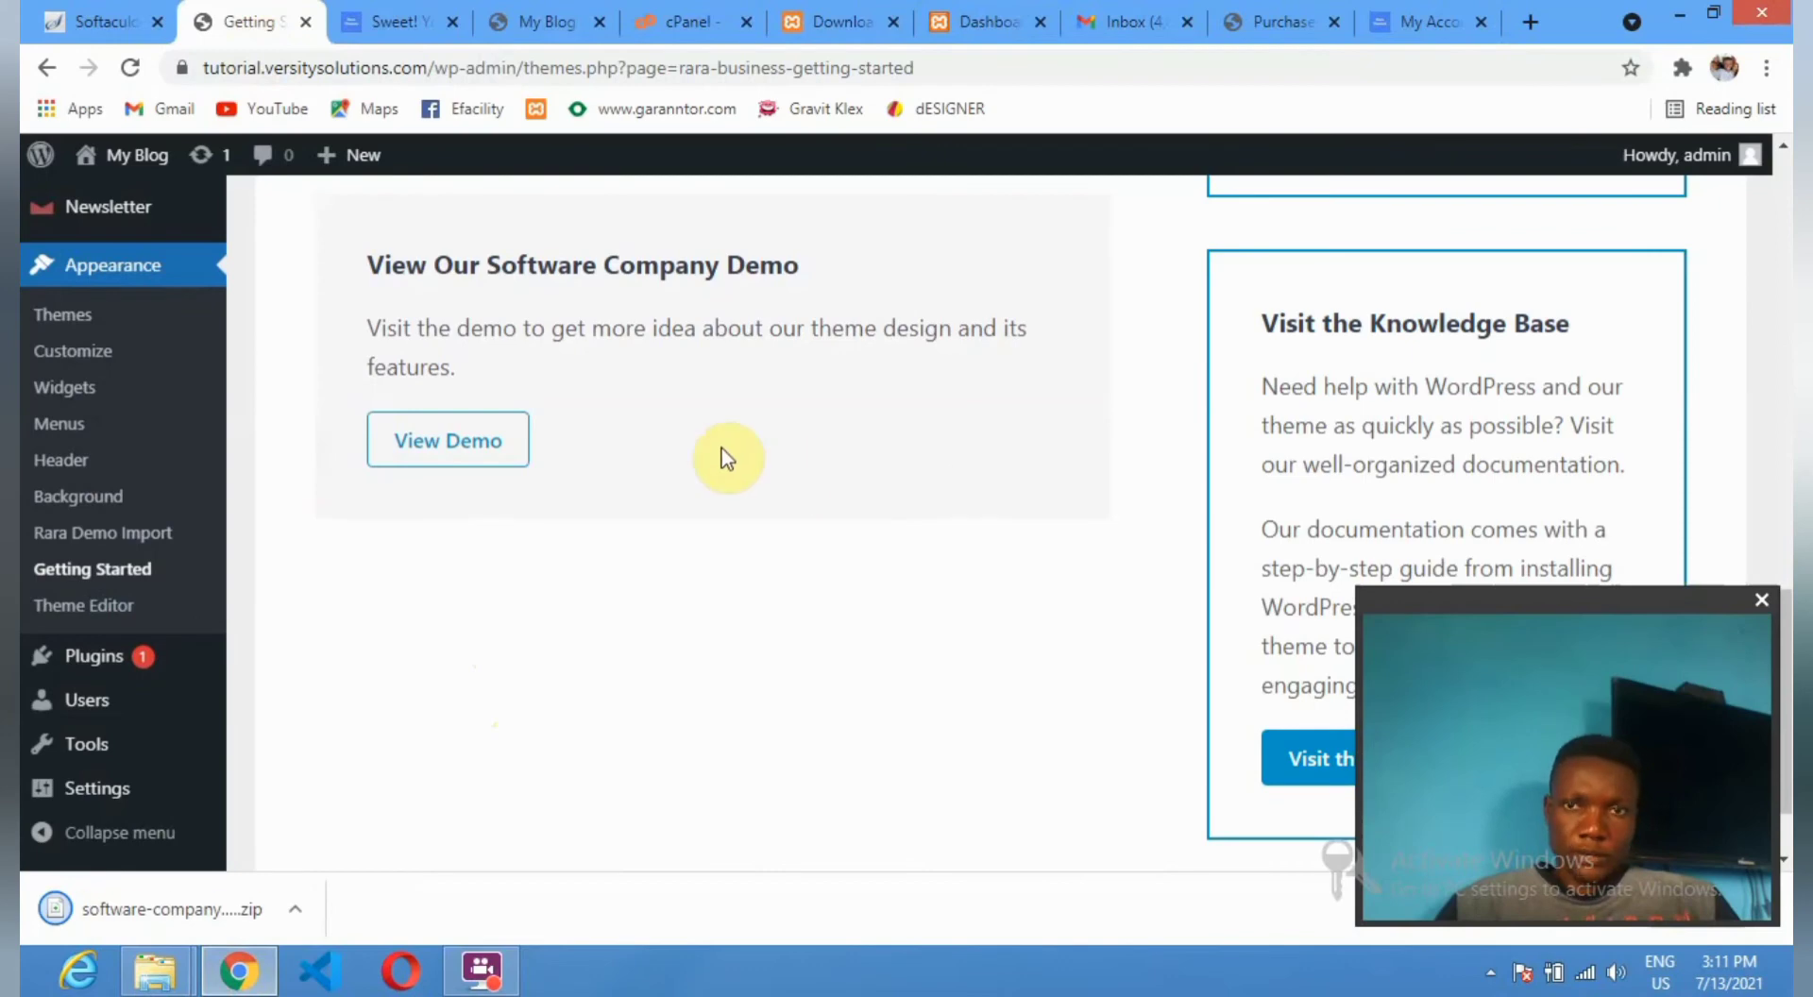
scroll(728, 458, up, 10)
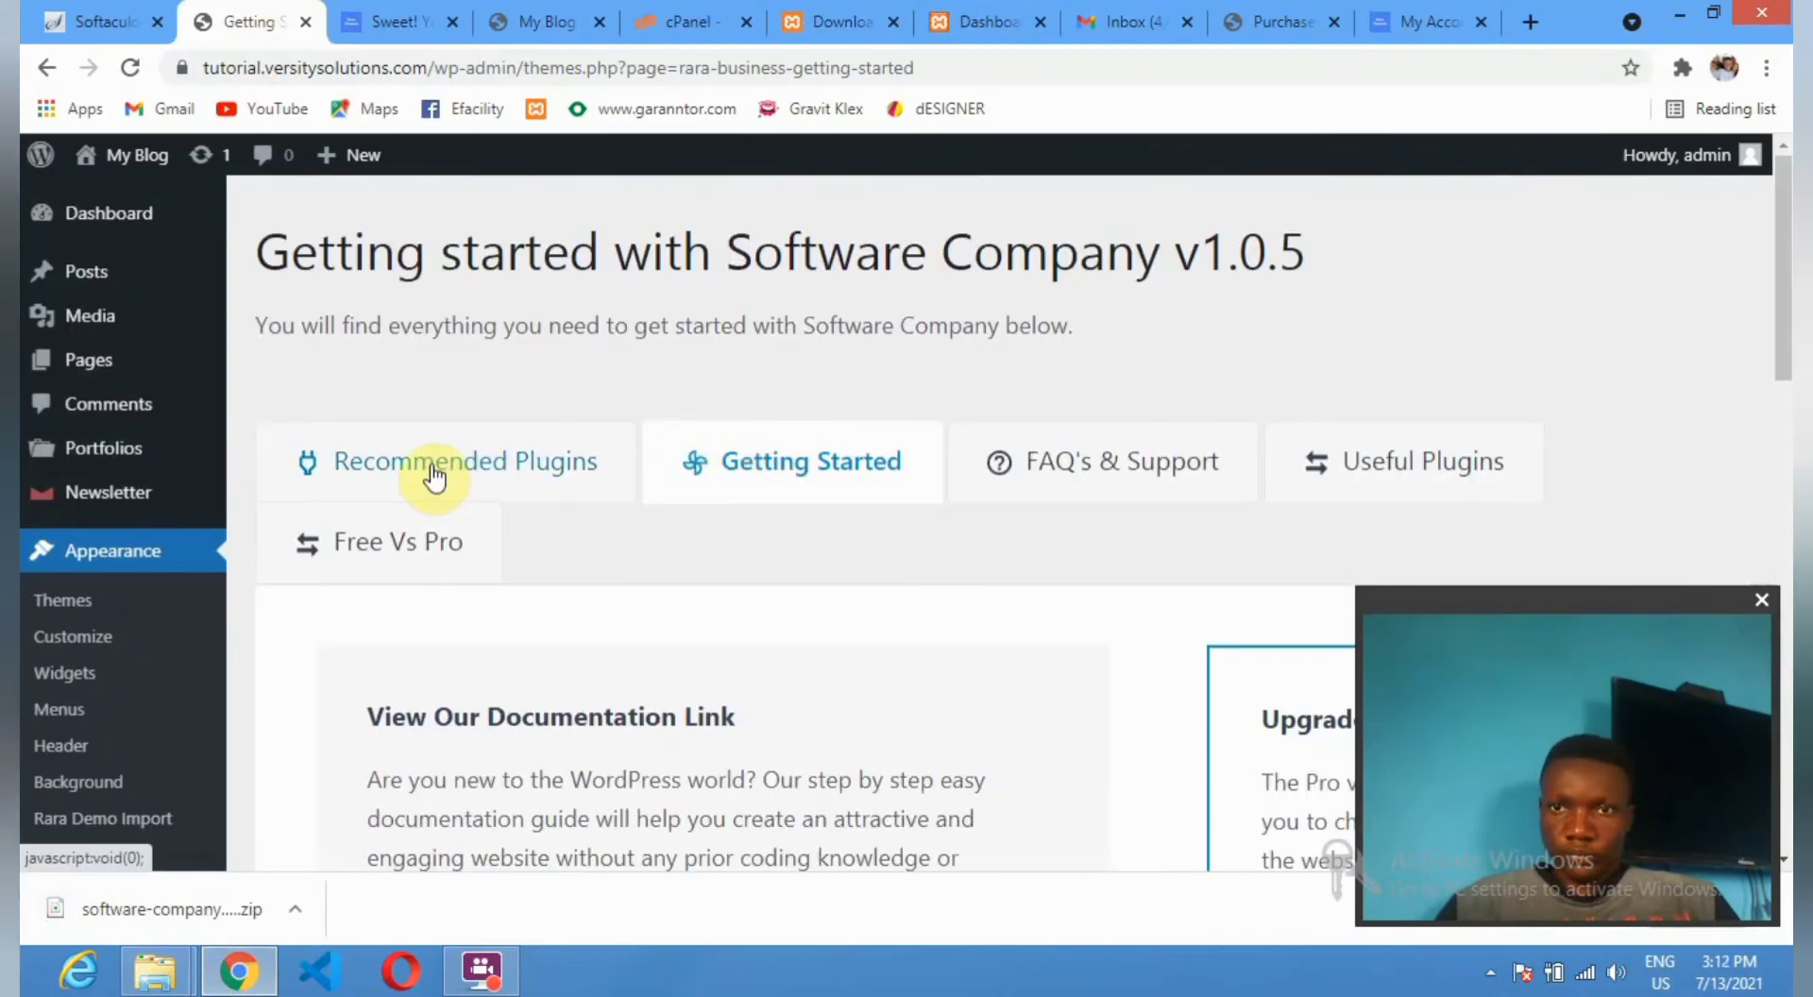
click(434, 473)
scroll(472, 449, down, 9)
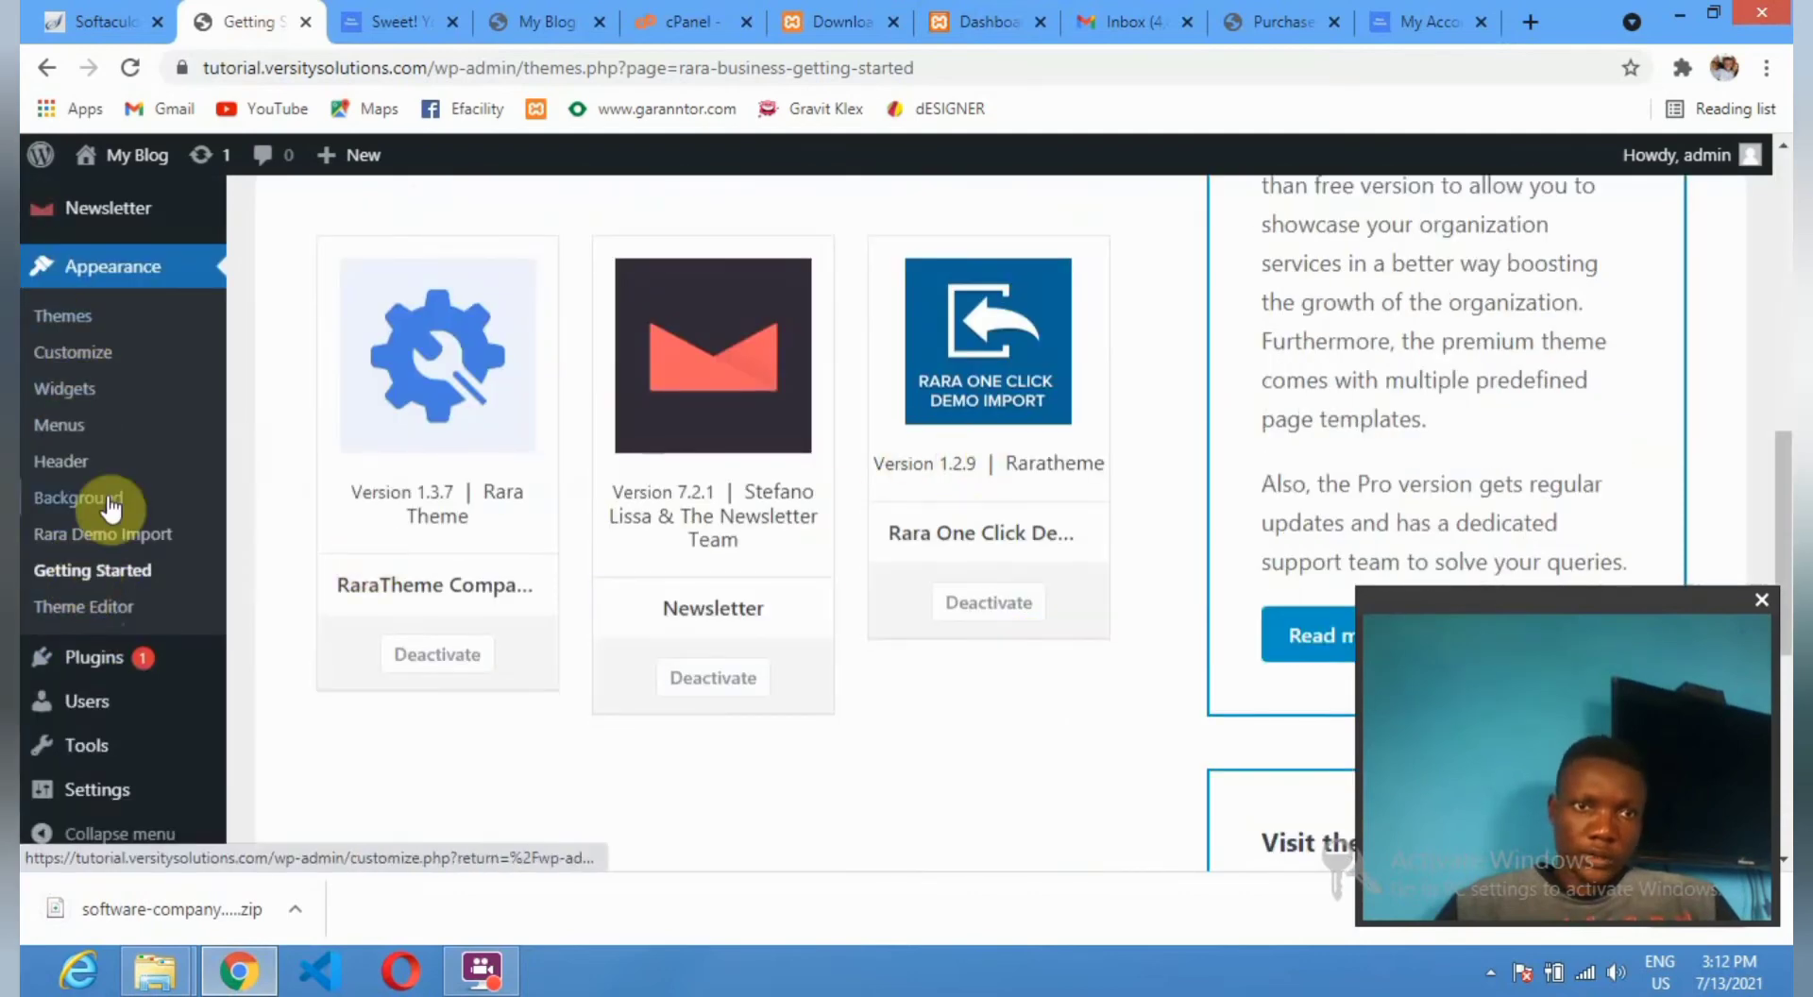
click(132, 539)
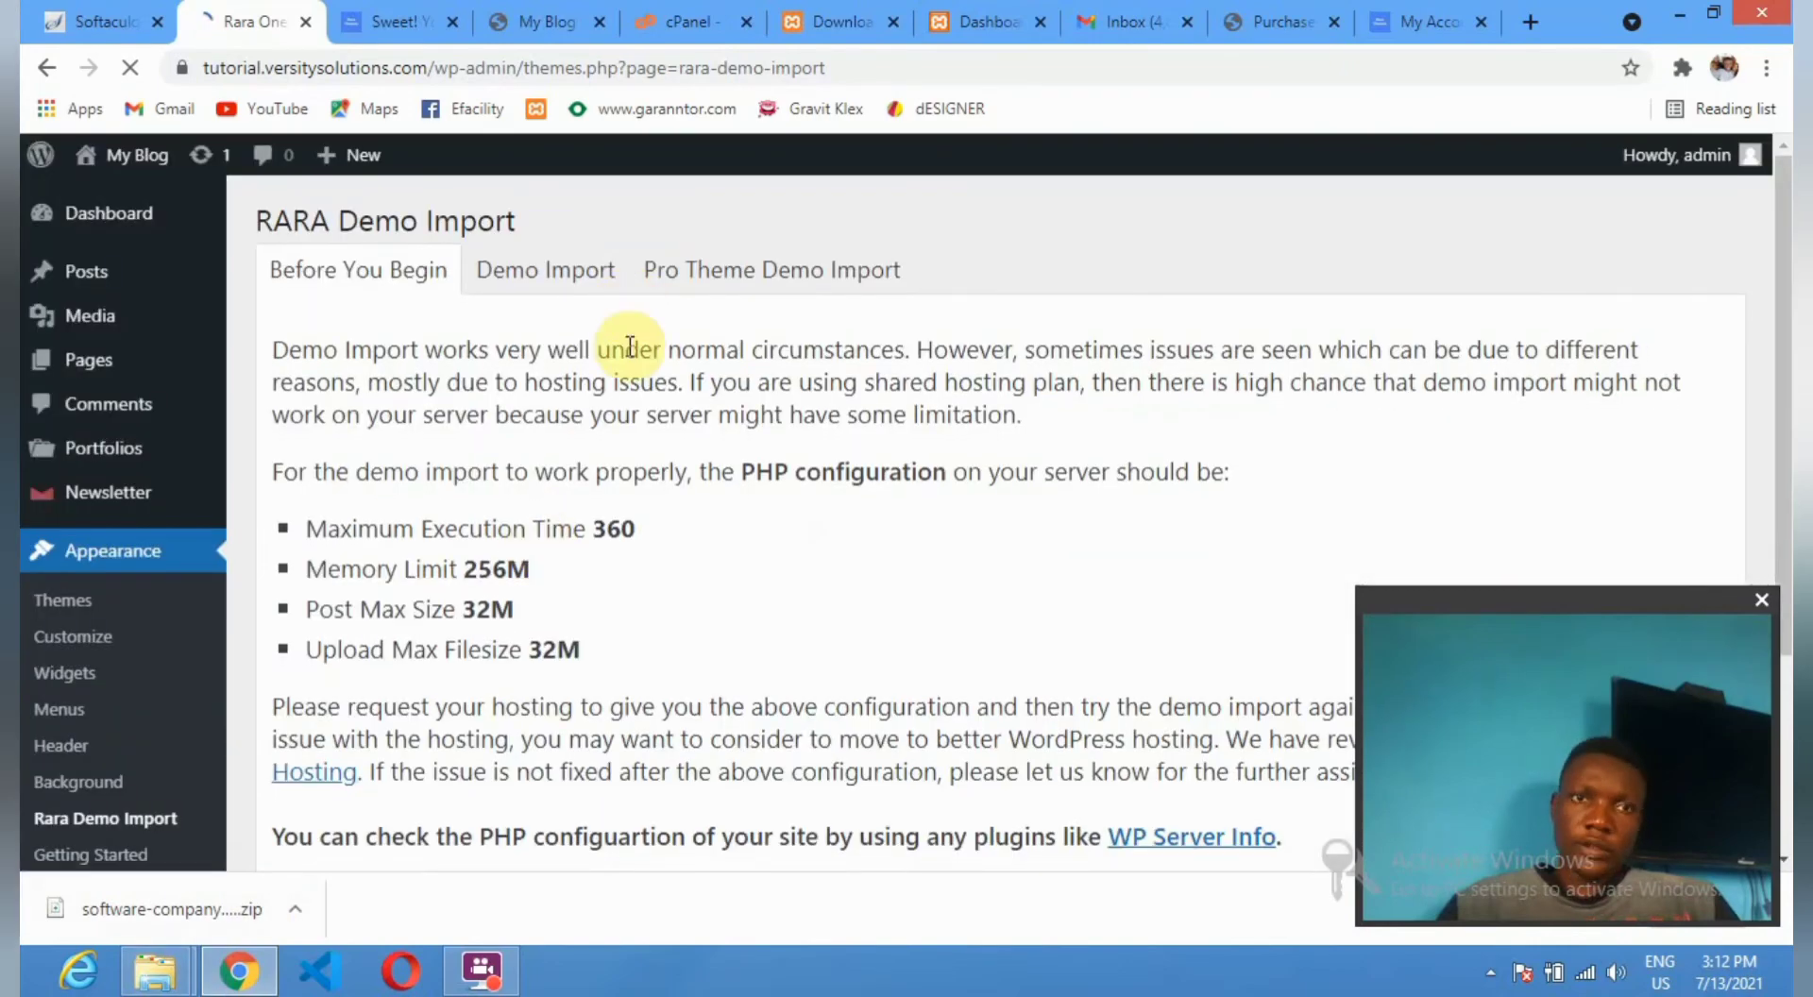
View the Demo Import guide, reveal the Upload Demo File form, and open the file chooser.
scroll(630, 359, down, 2)
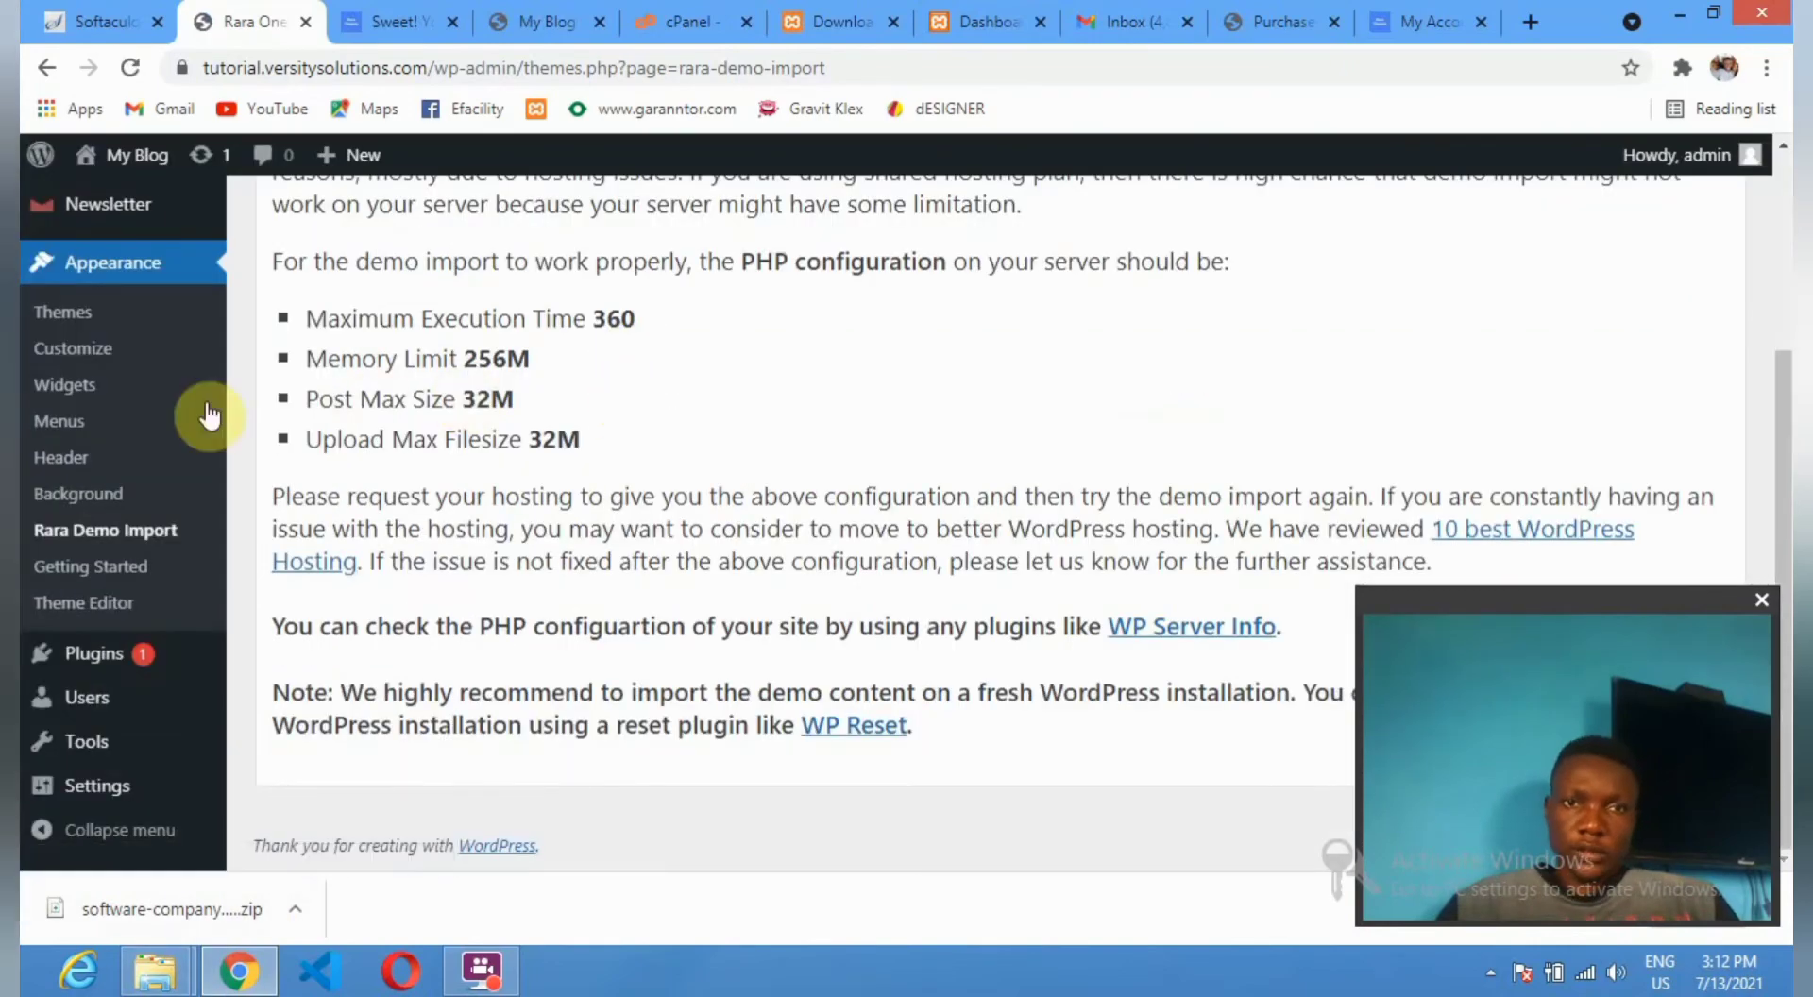
scroll(752, 392, up, 3)
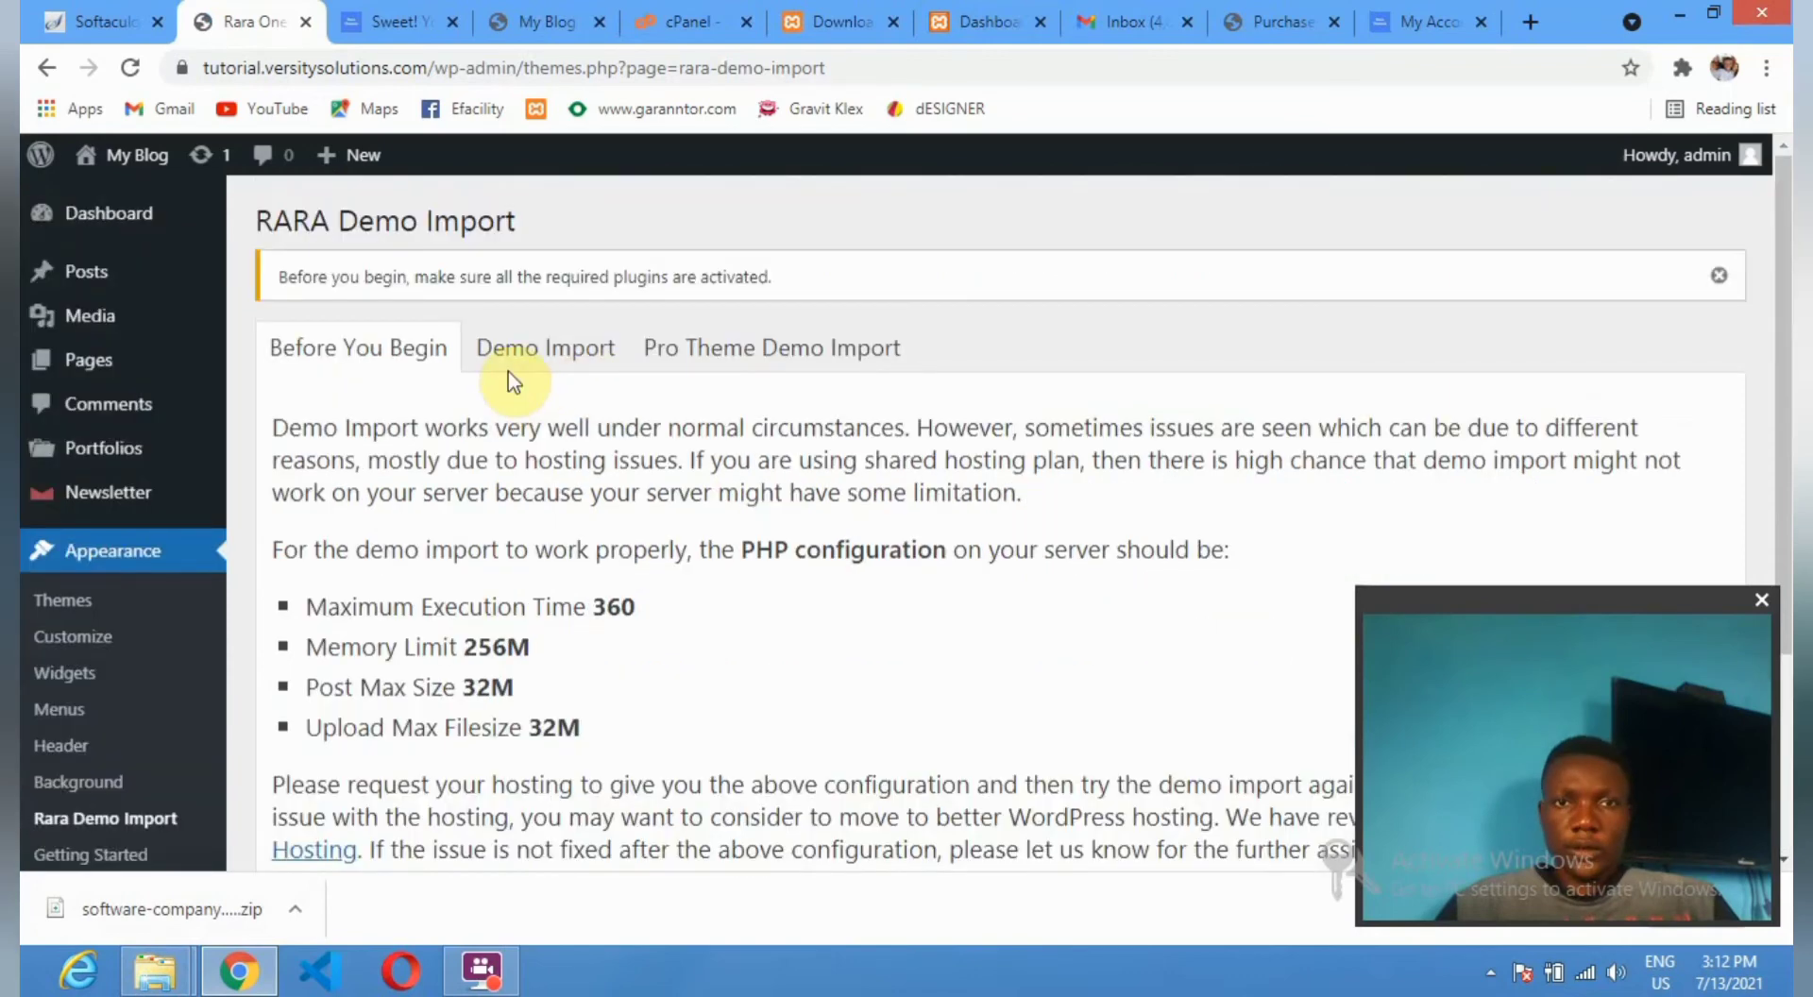
click(518, 367)
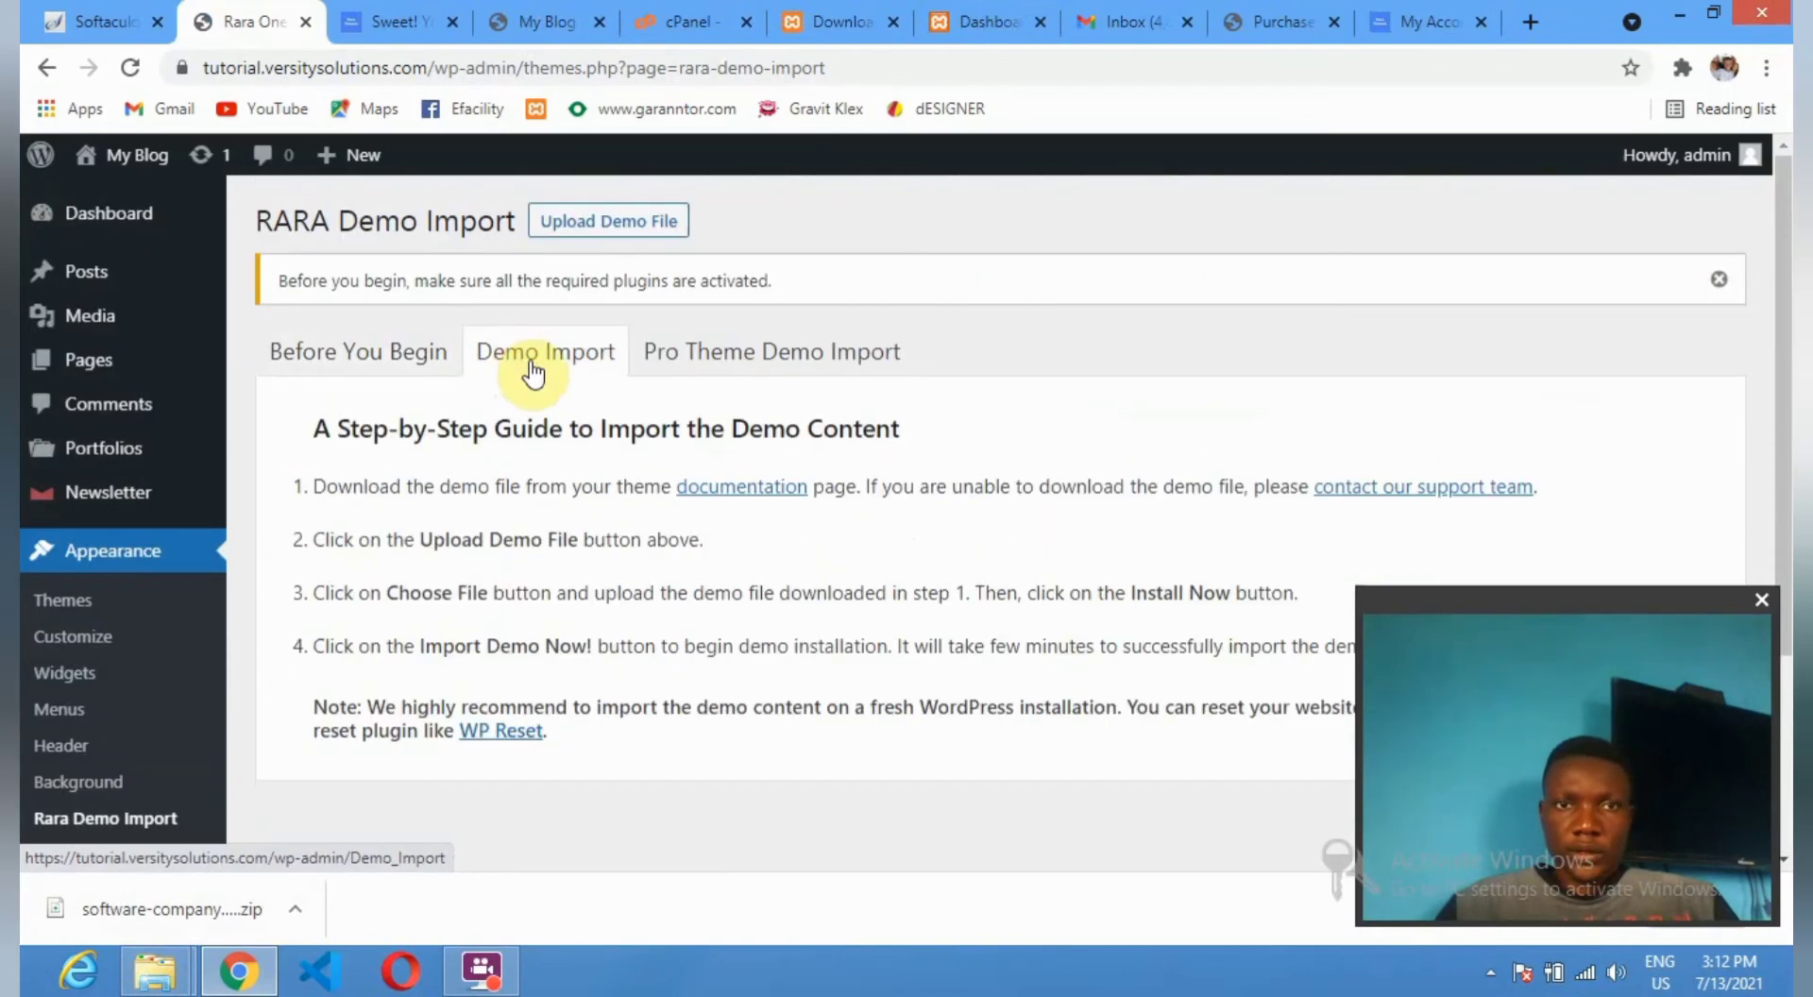
scroll(690, 601, down, 1)
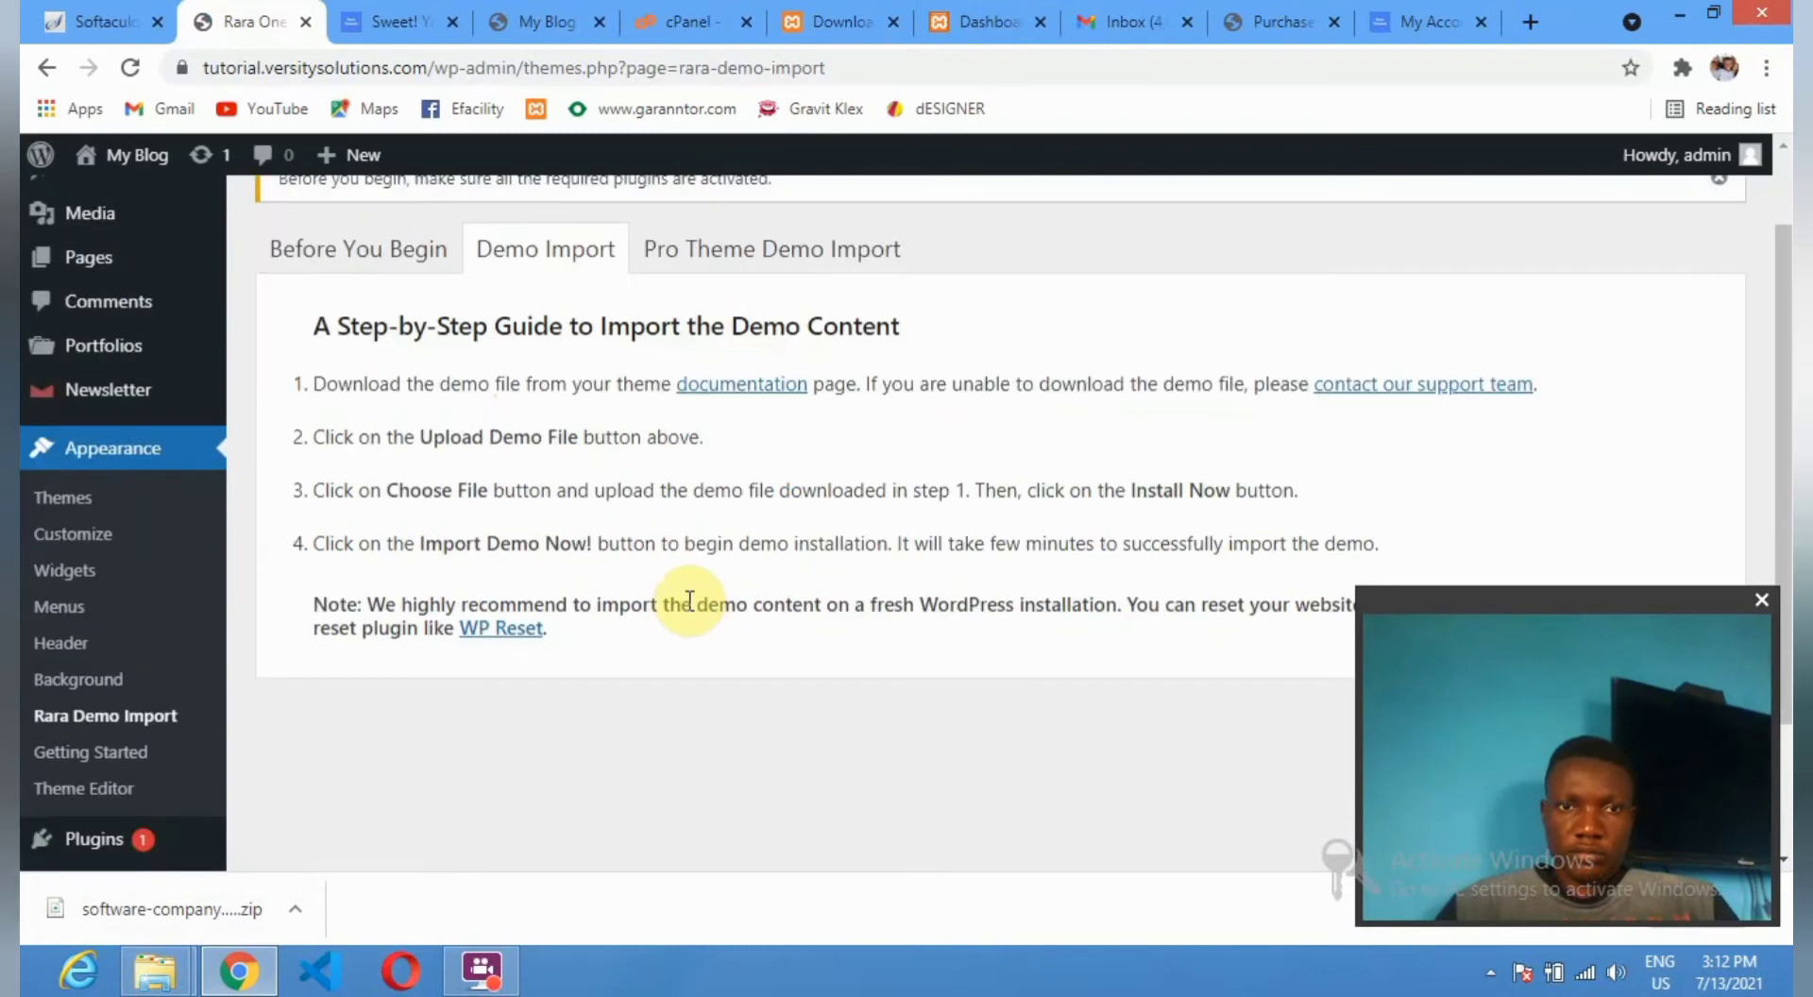
scroll(692, 611, up, 1)
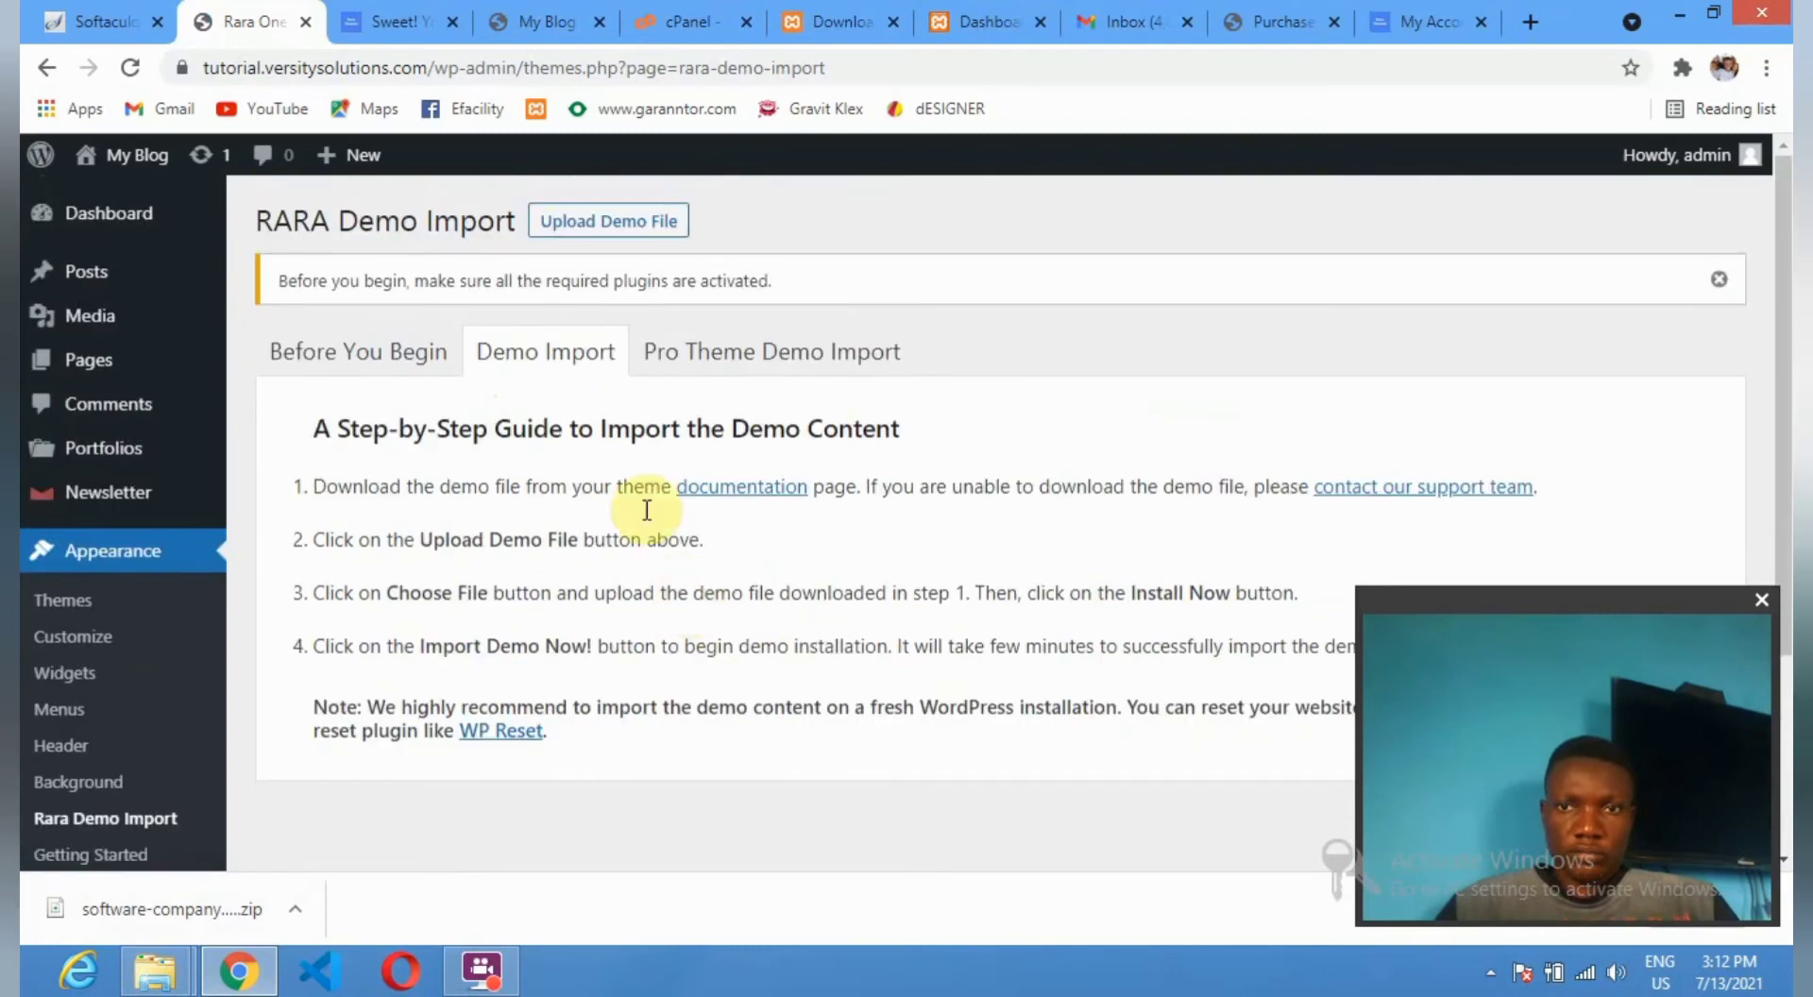
click(598, 235)
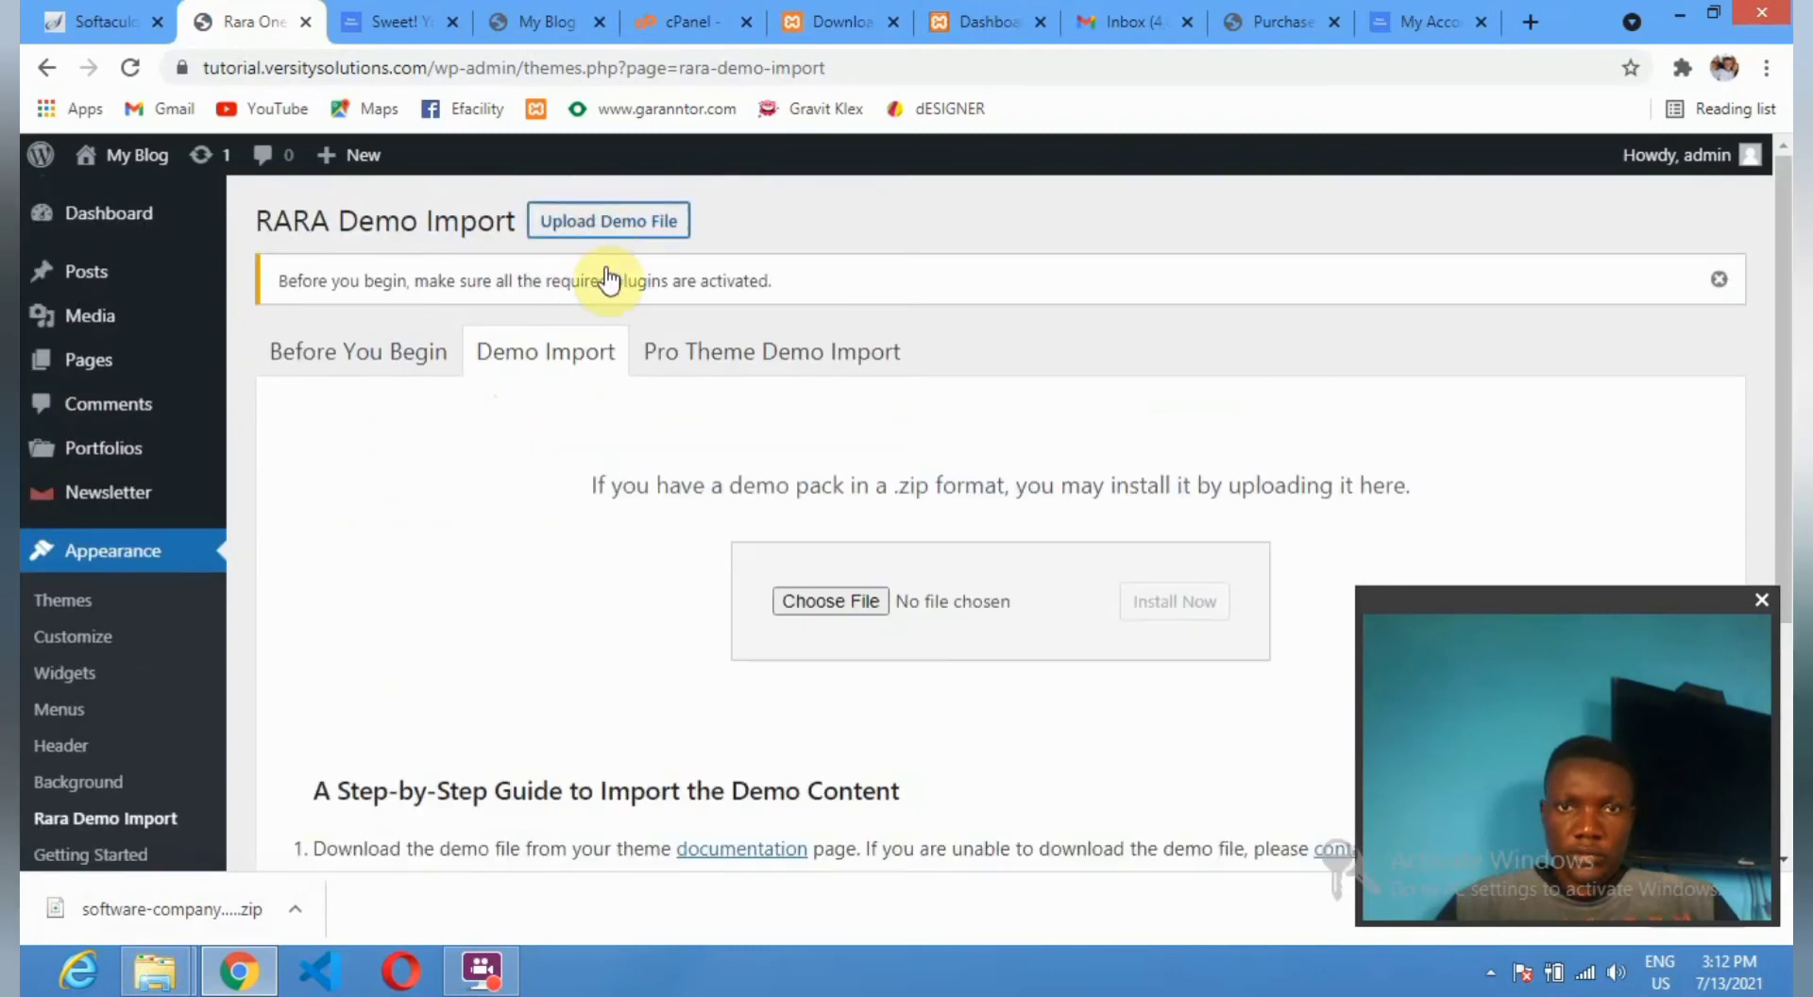
click(813, 602)
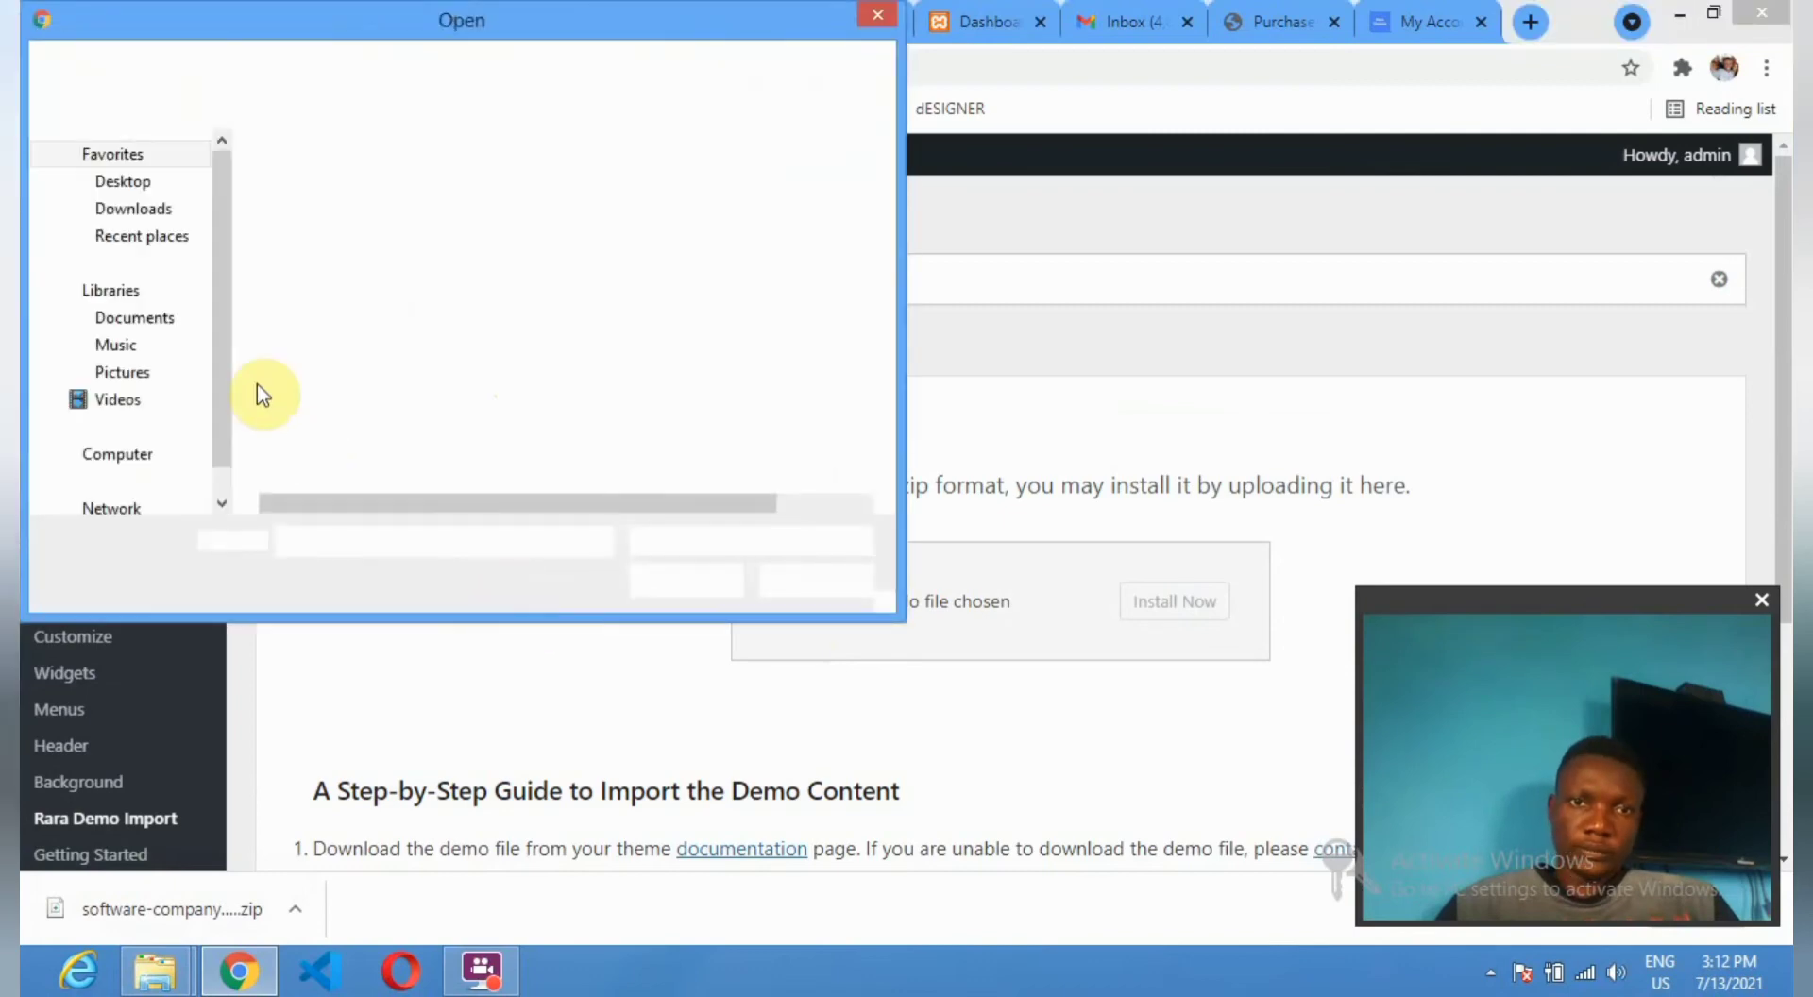
Choose software-company.1.0.5.zip from Downloads and start installing it with Install Now.
click(135, 209)
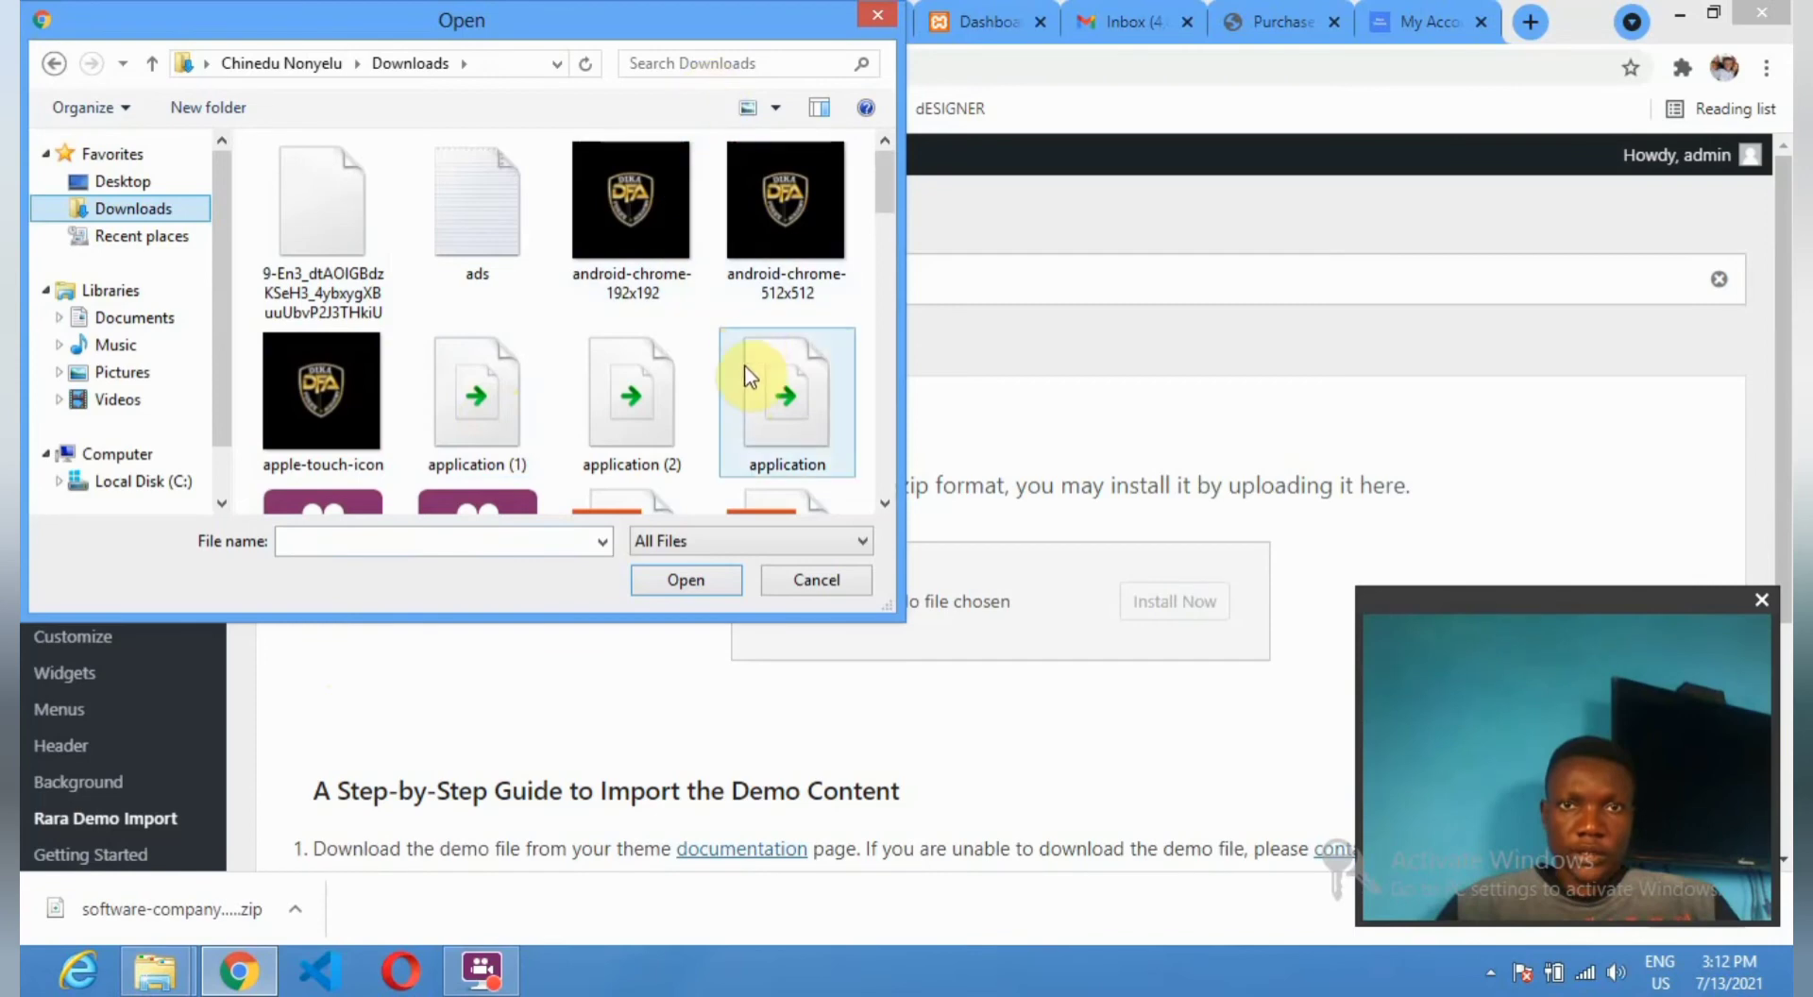
click(565, 371)
scroll(565, 370, down, 1)
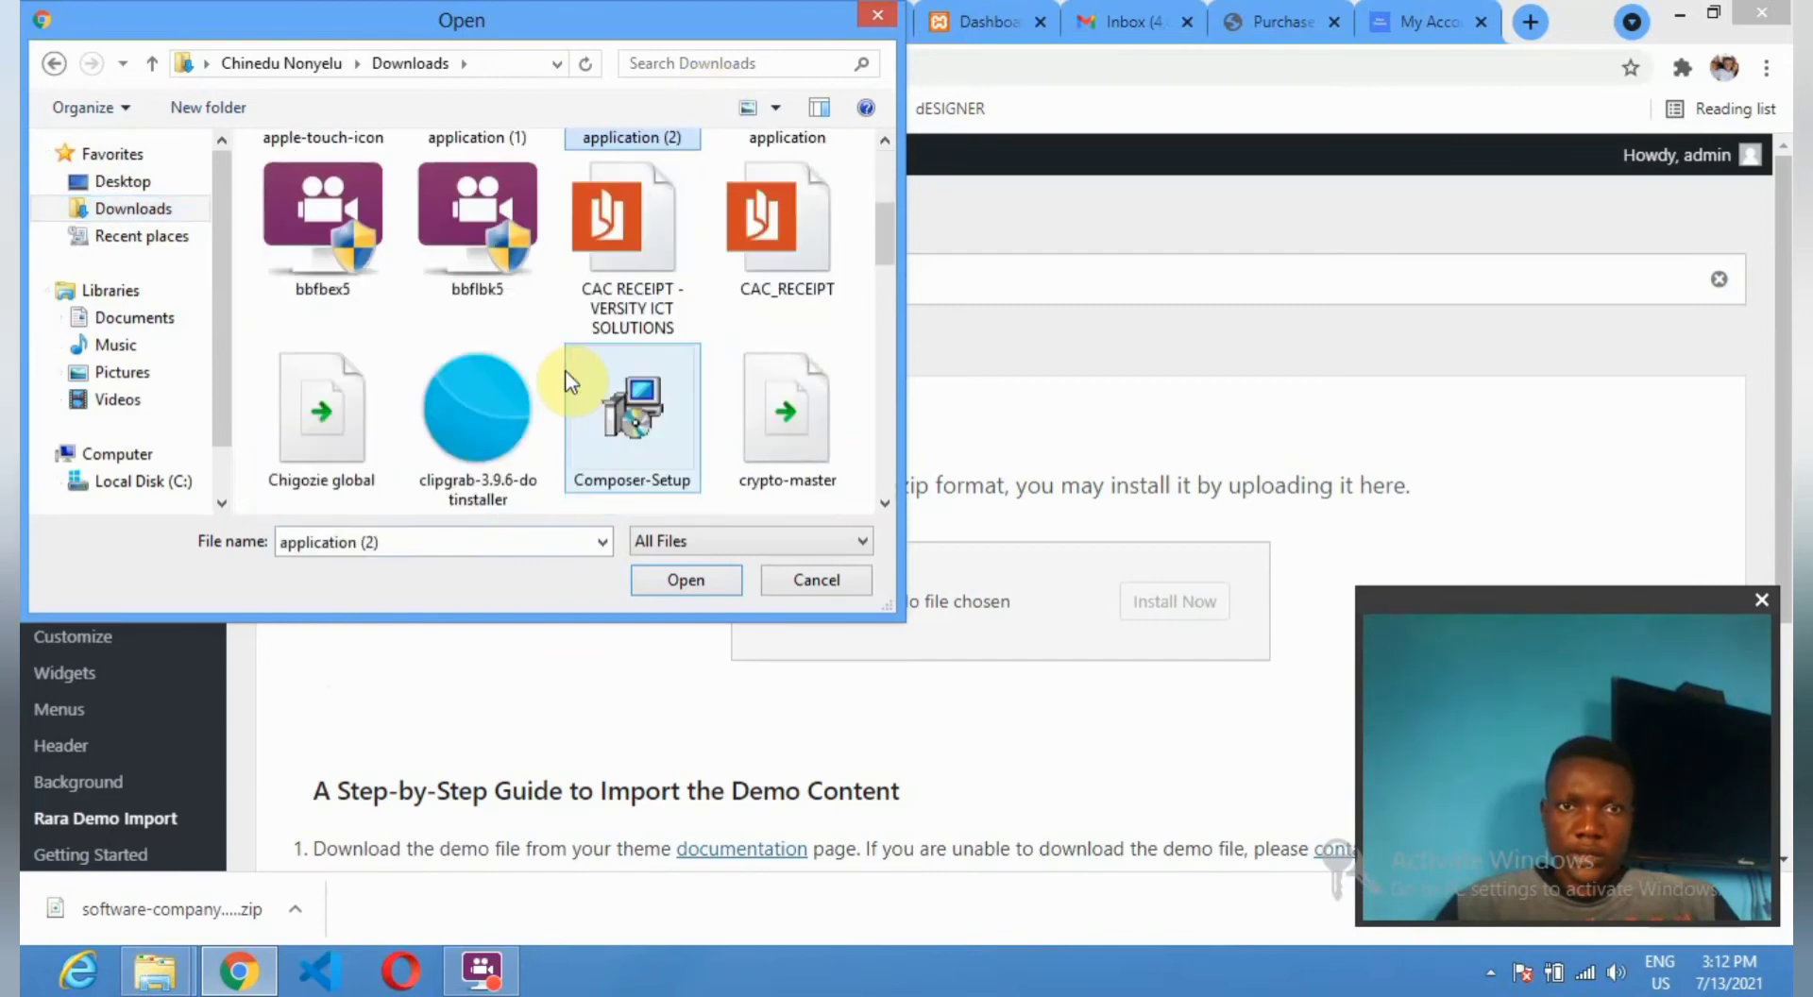
scroll(565, 371, down, 3)
scroll(565, 371, down, 1)
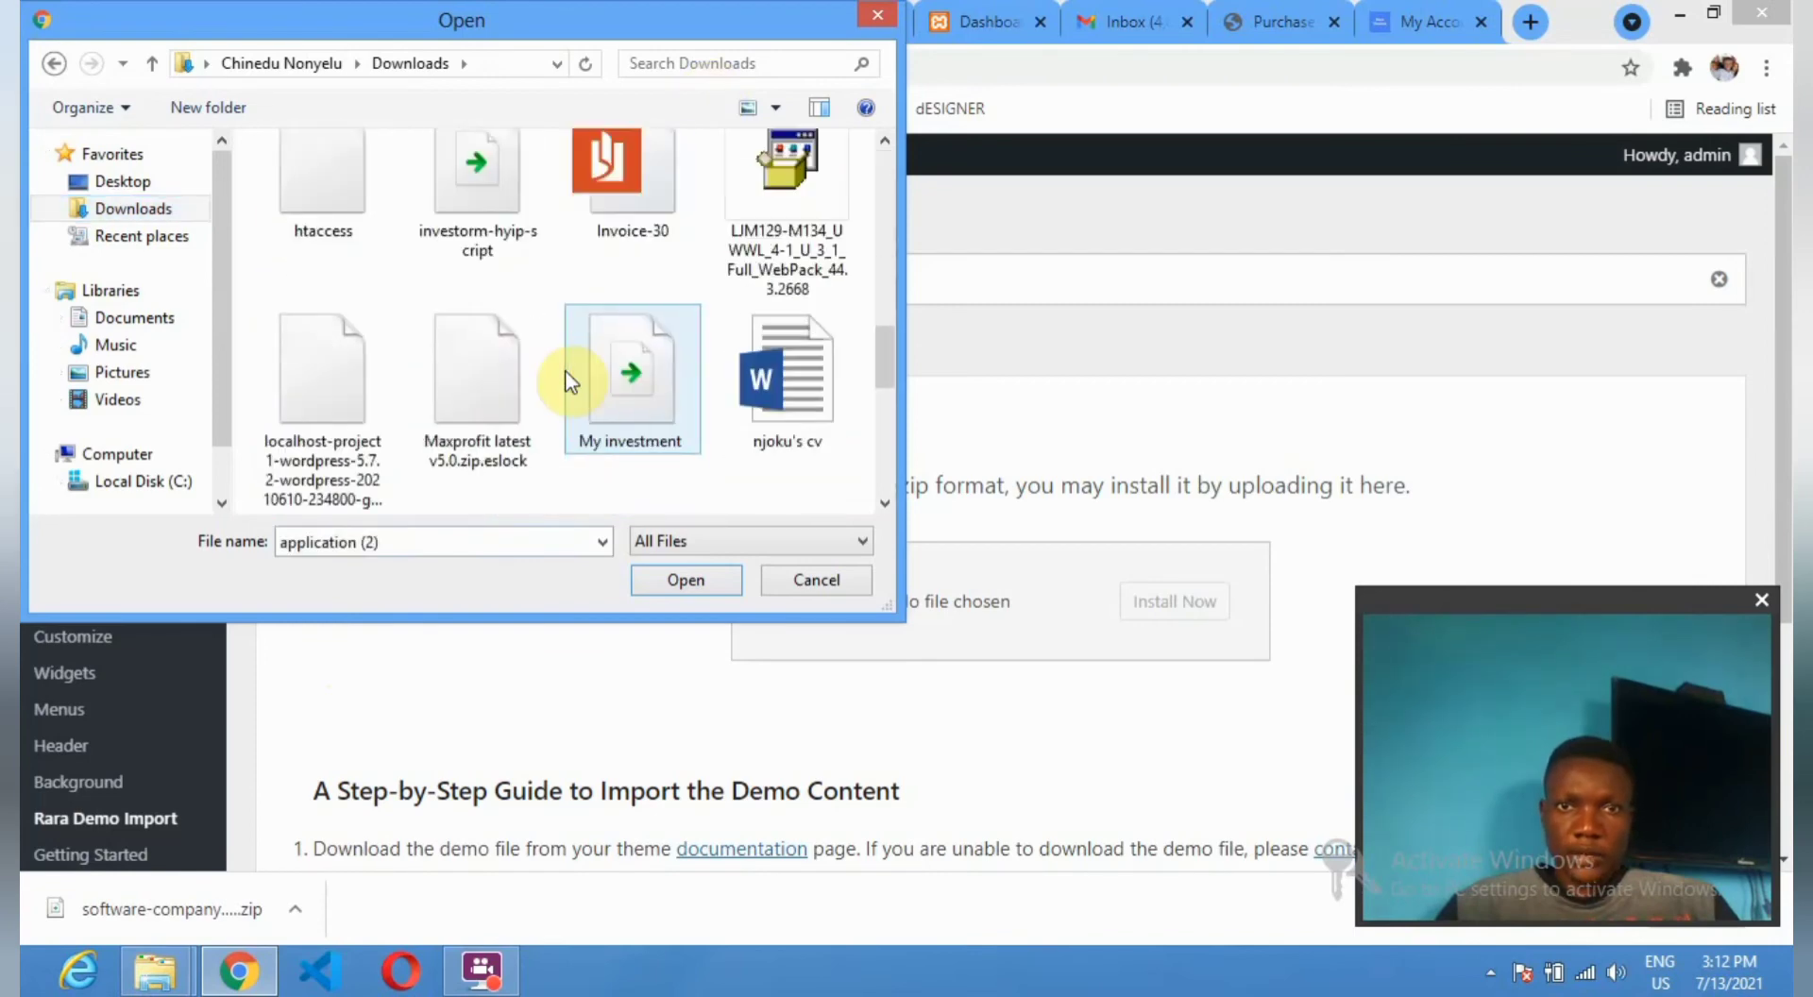
scroll(557, 349, down, 2)
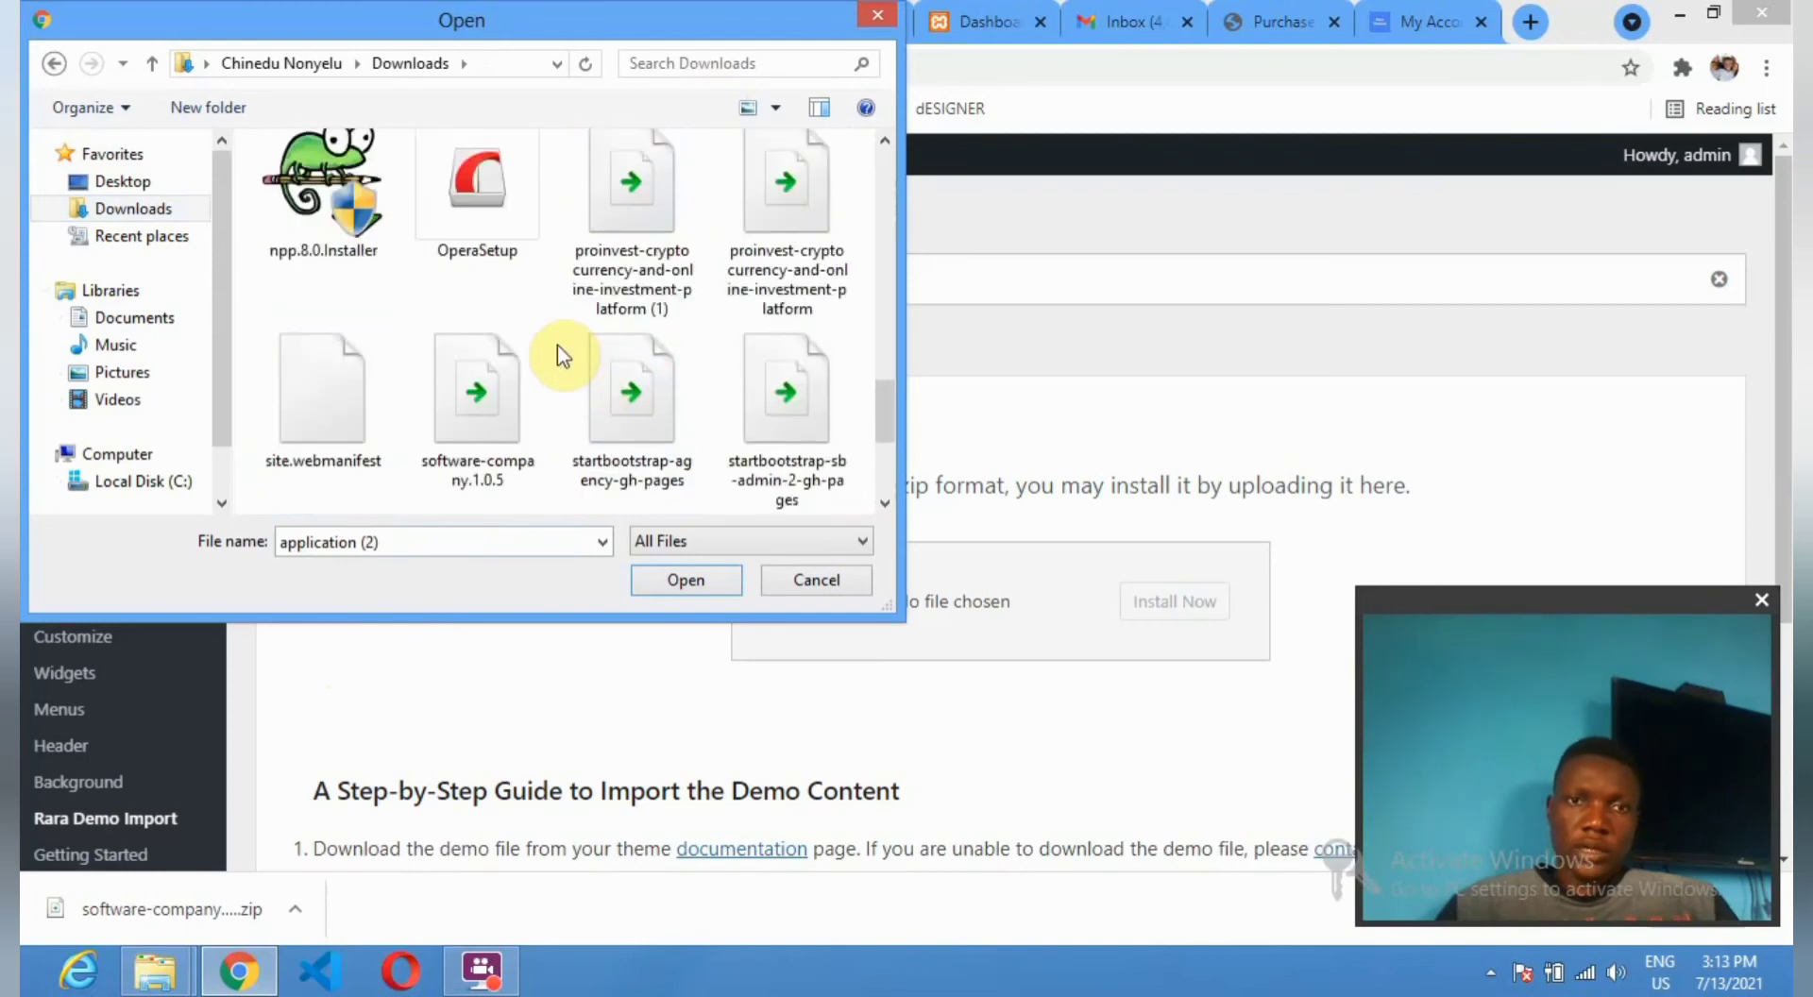
click(477, 402)
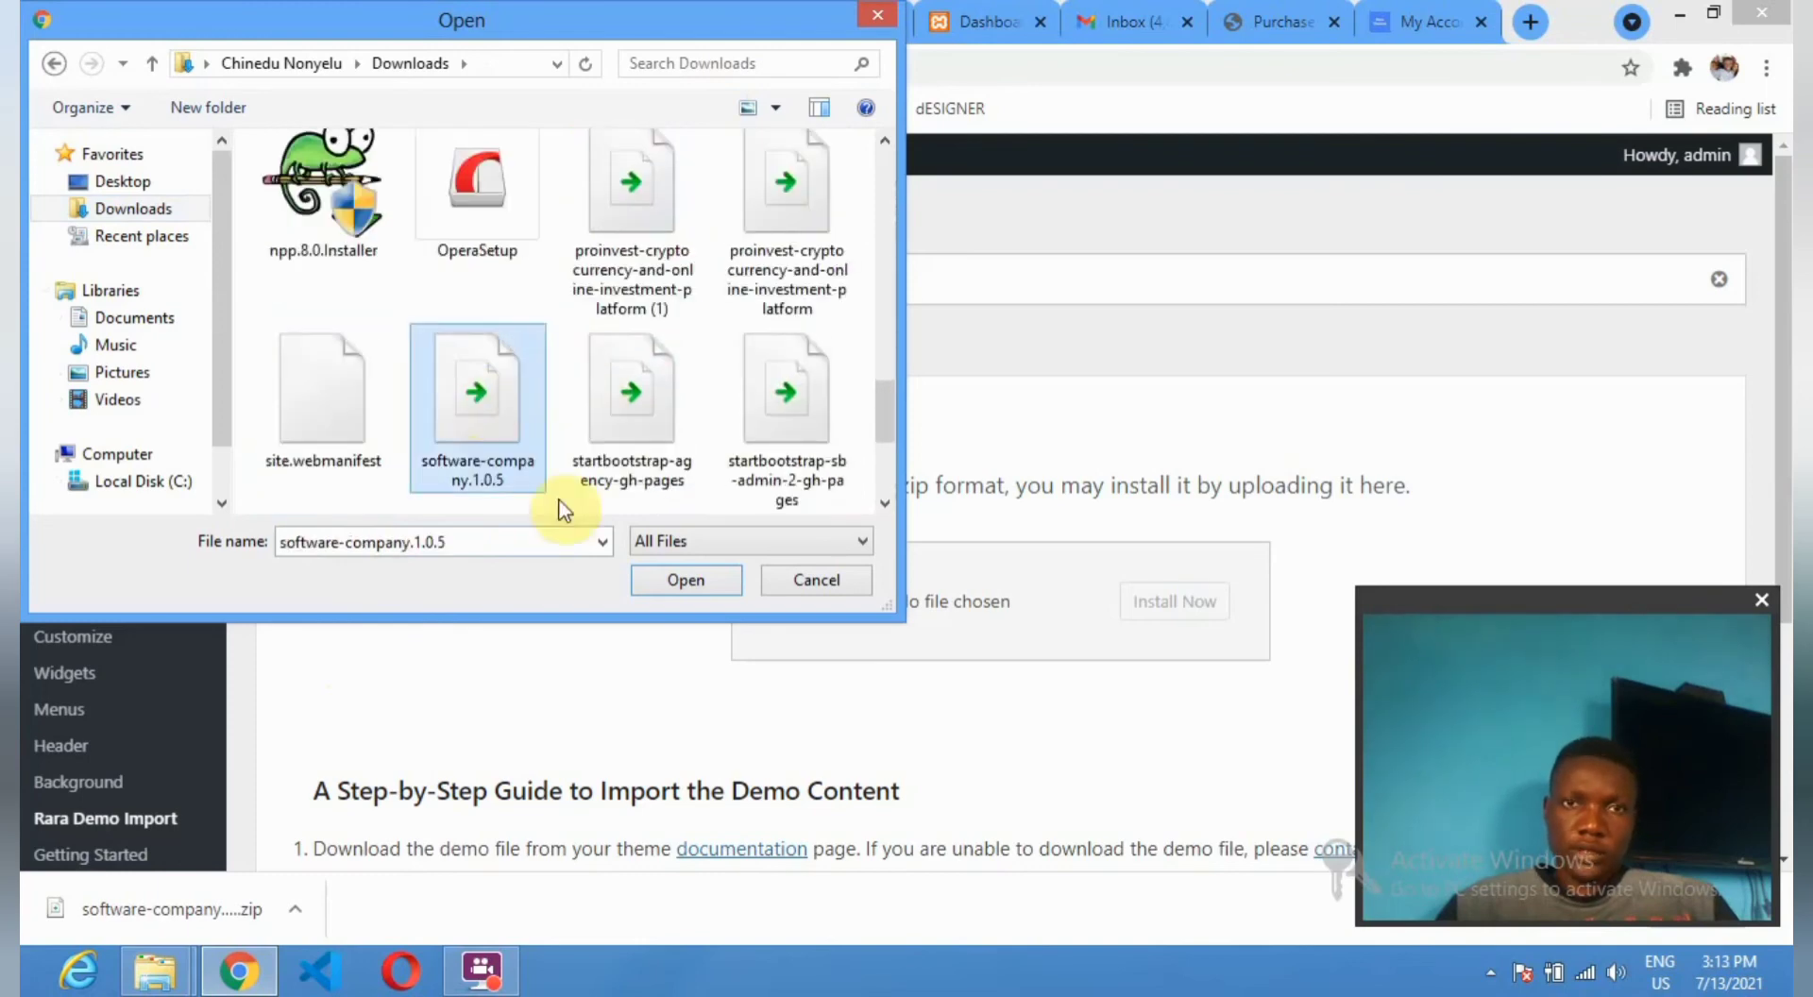
click(671, 570)
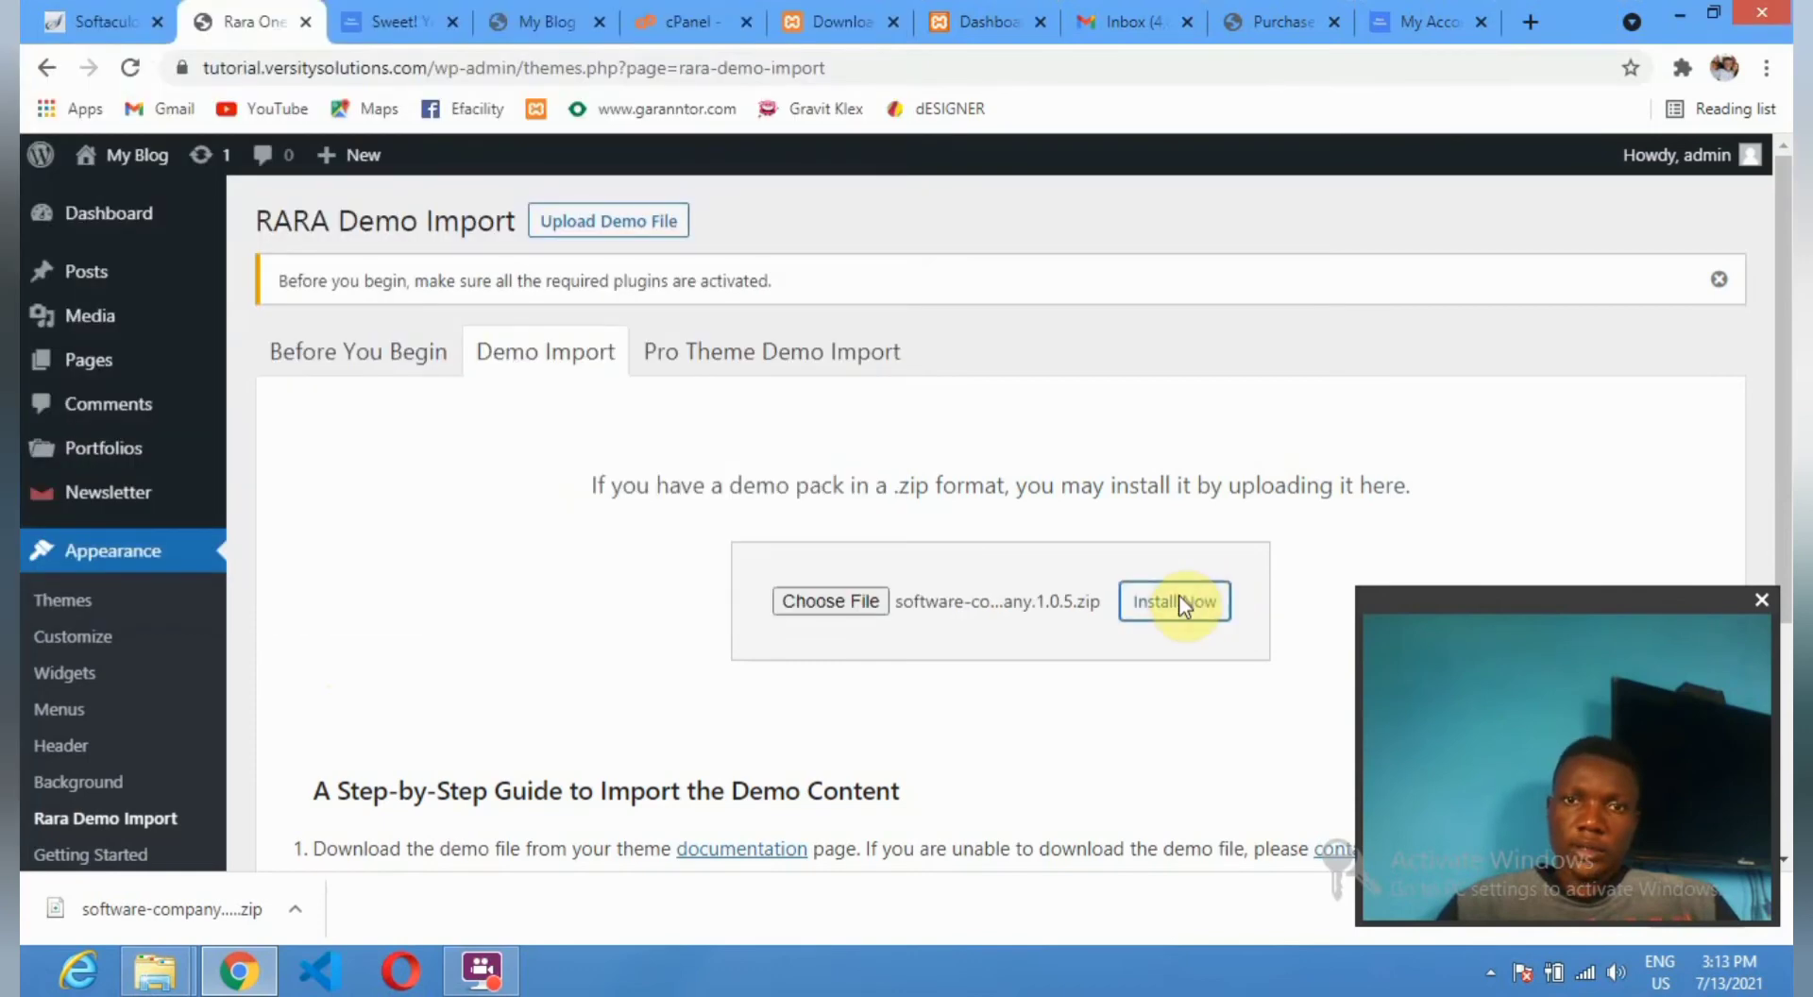
click(1178, 603)
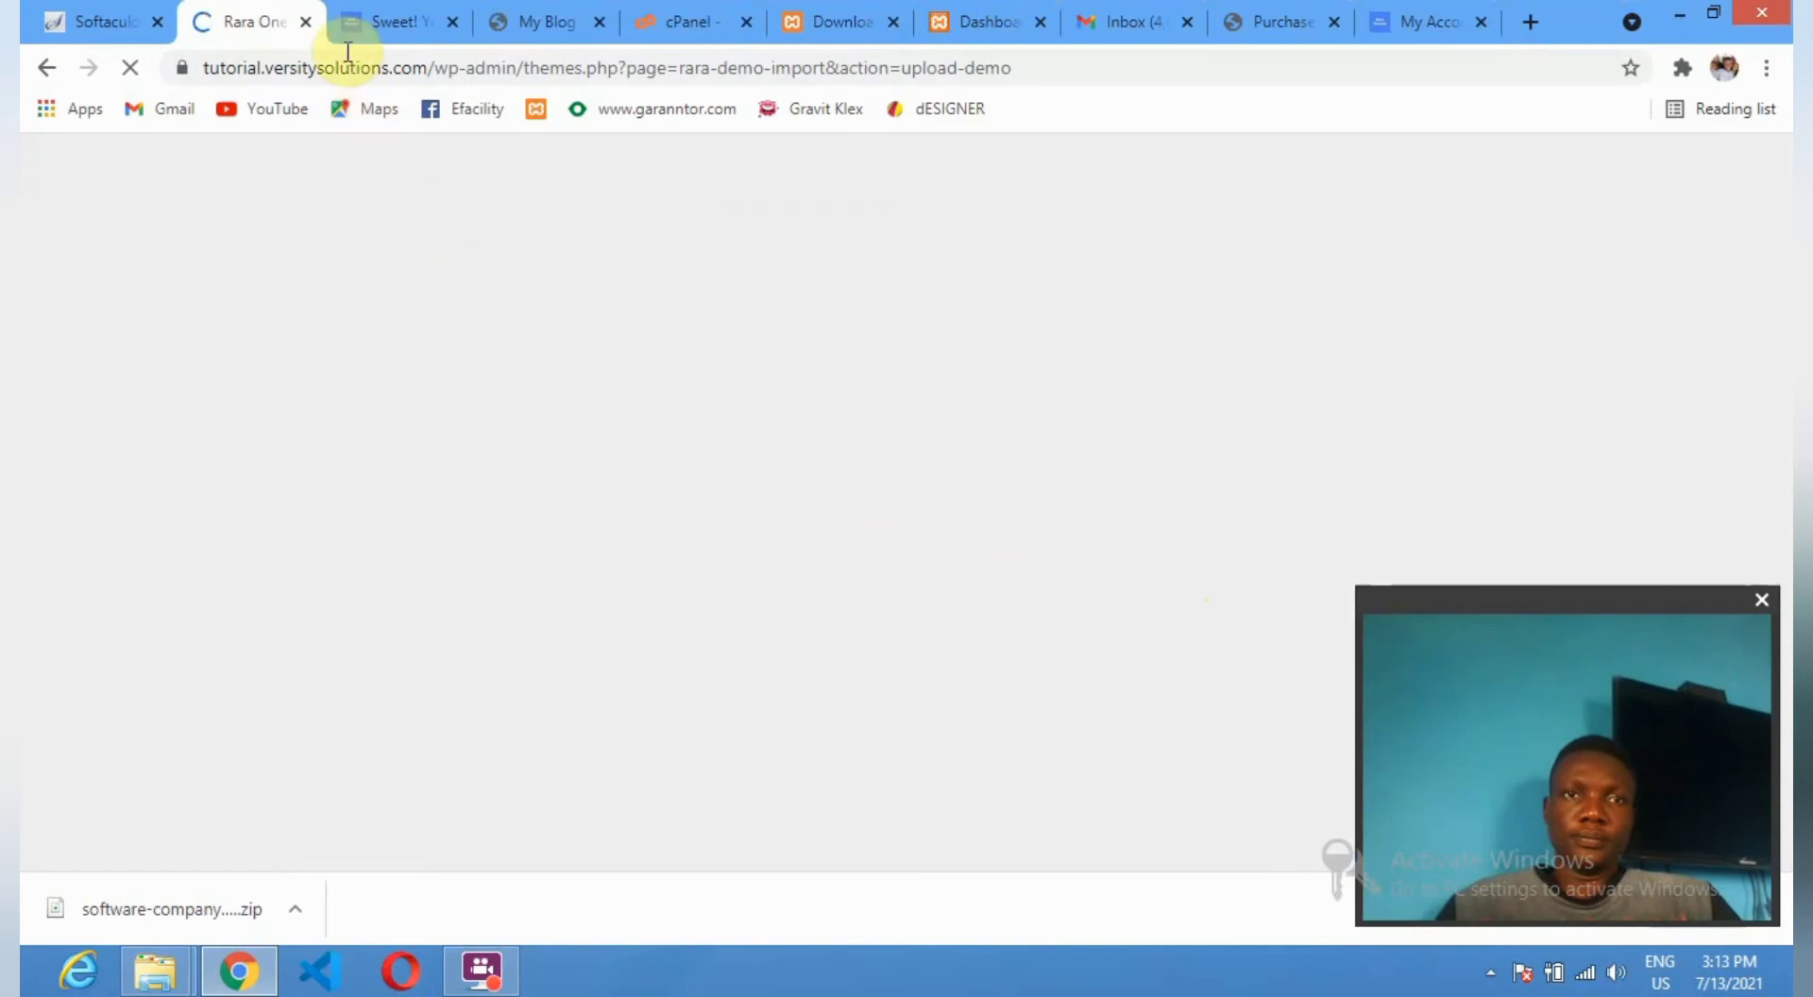
Close the 'Sweet!' purchase tab and leave the 'No valid demos were found' error for the Demo Importer.
click(439, 24)
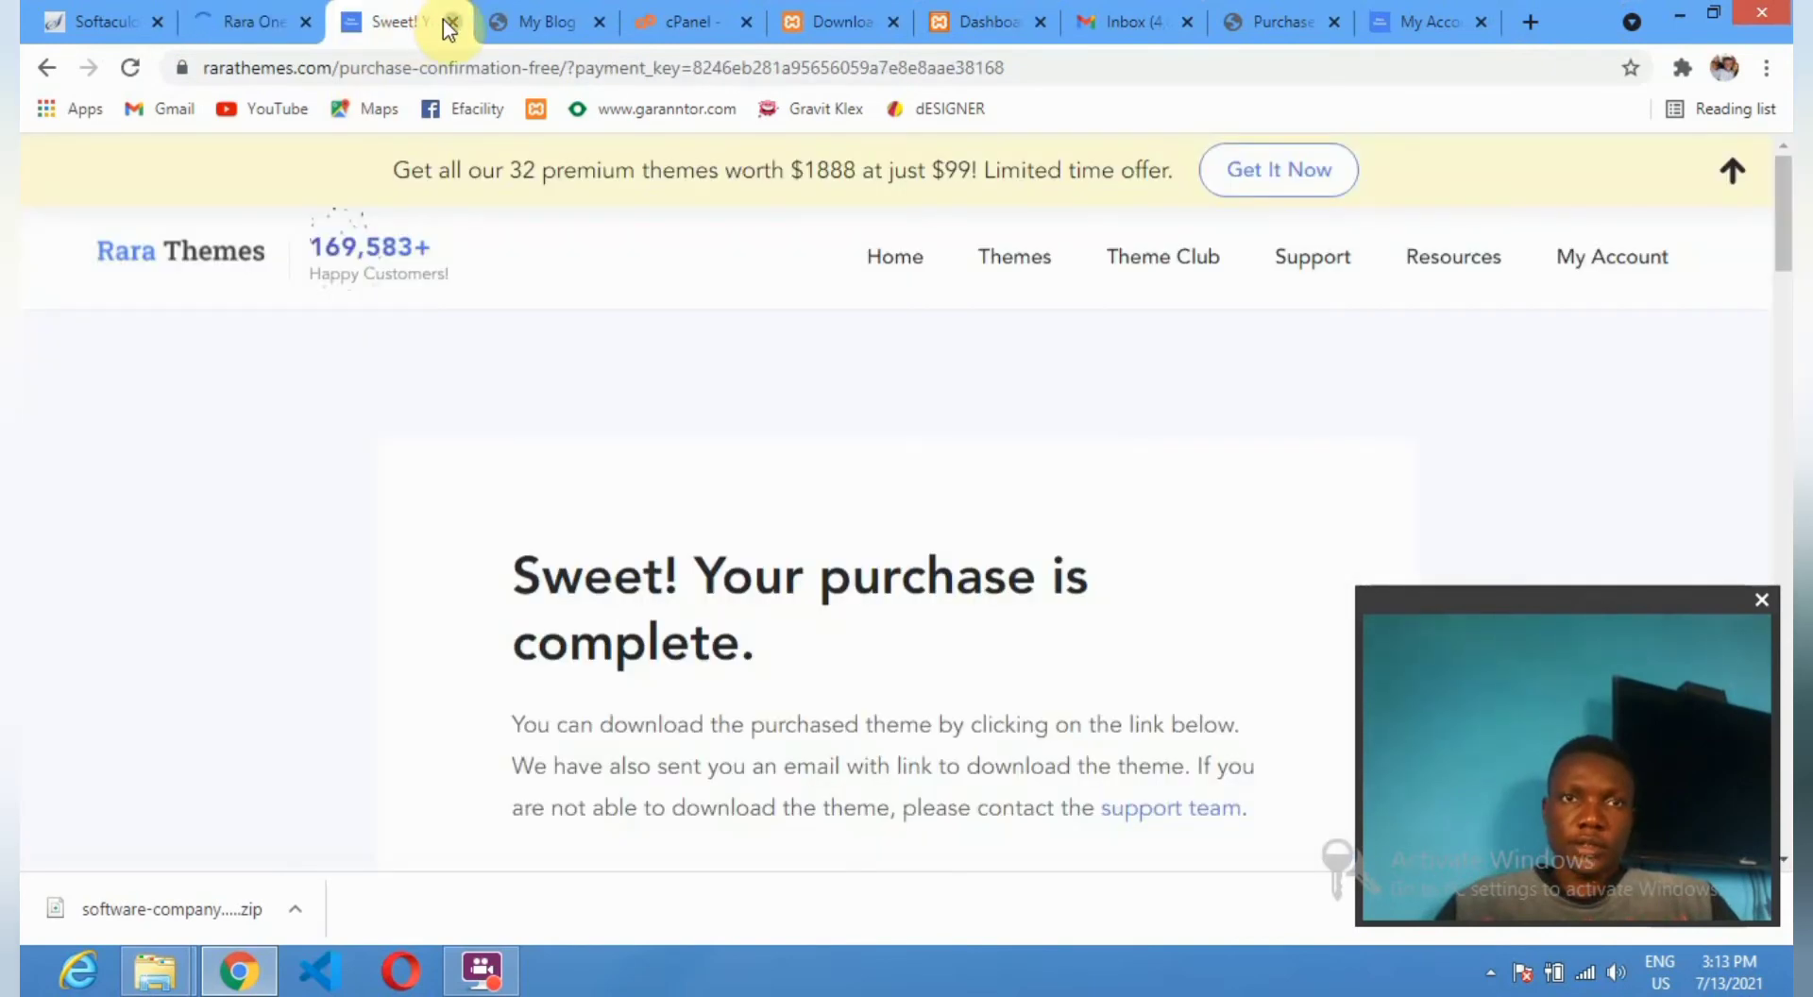
click(450, 22)
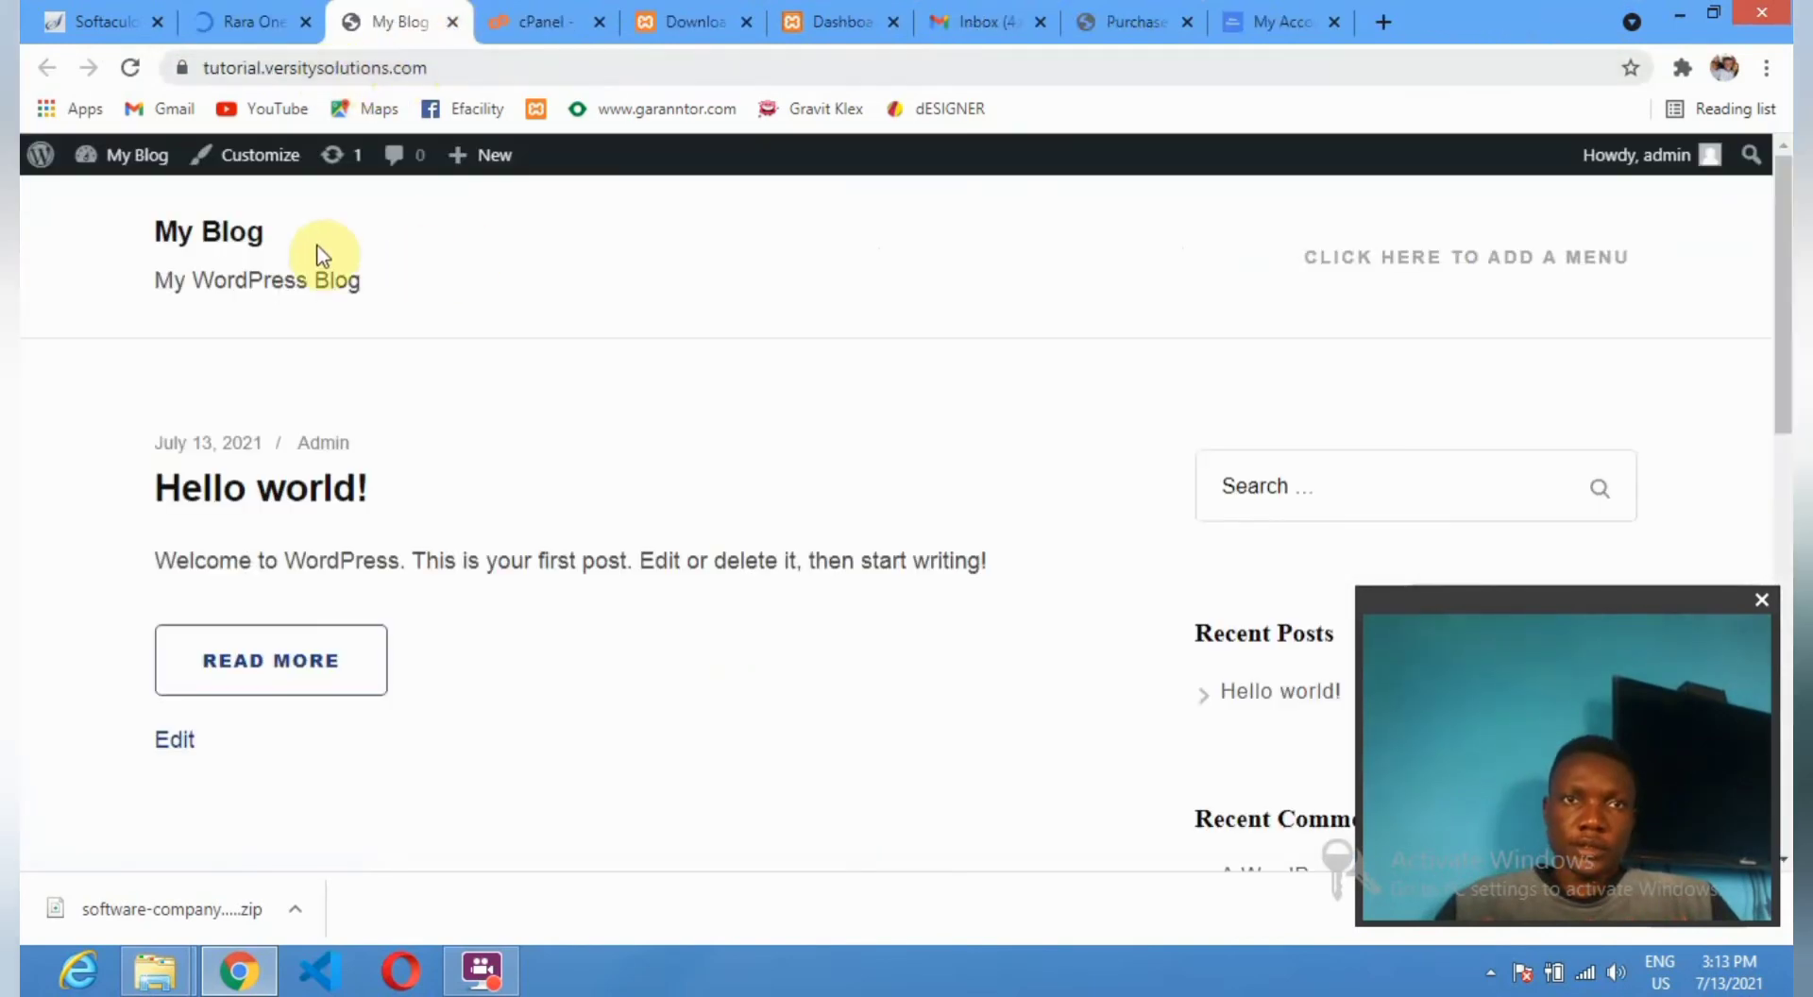
click(266, 19)
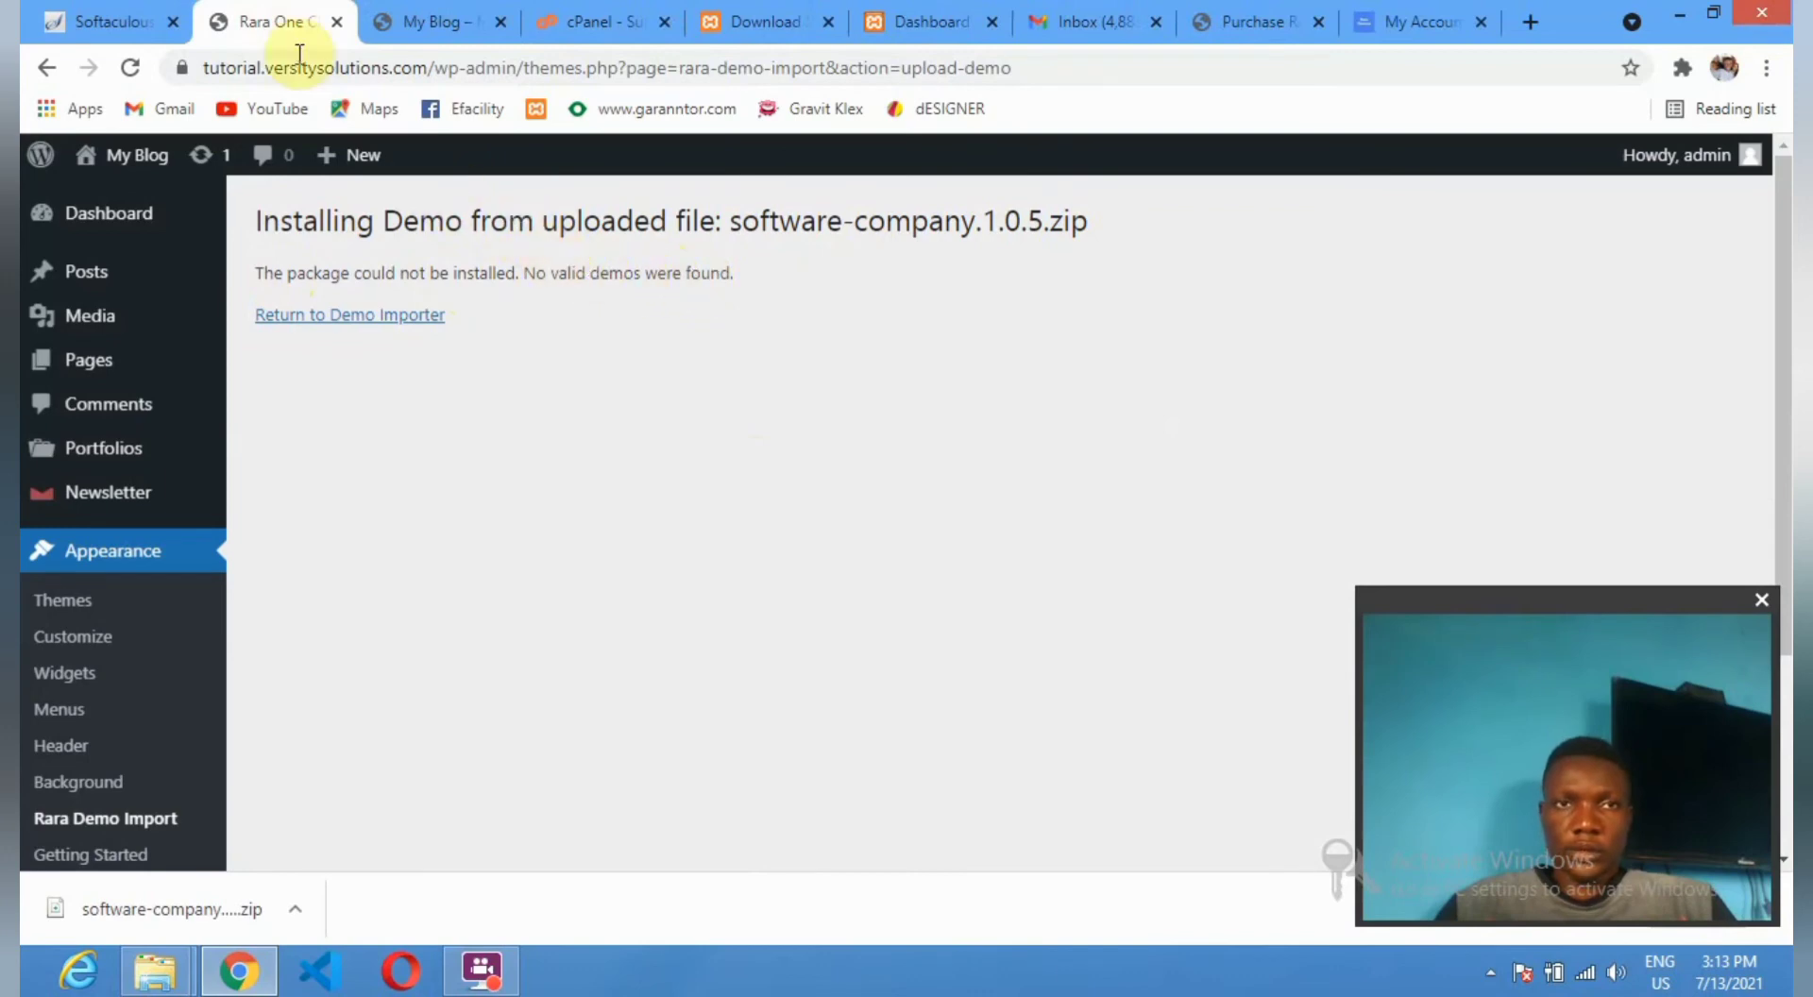
click(314, 317)
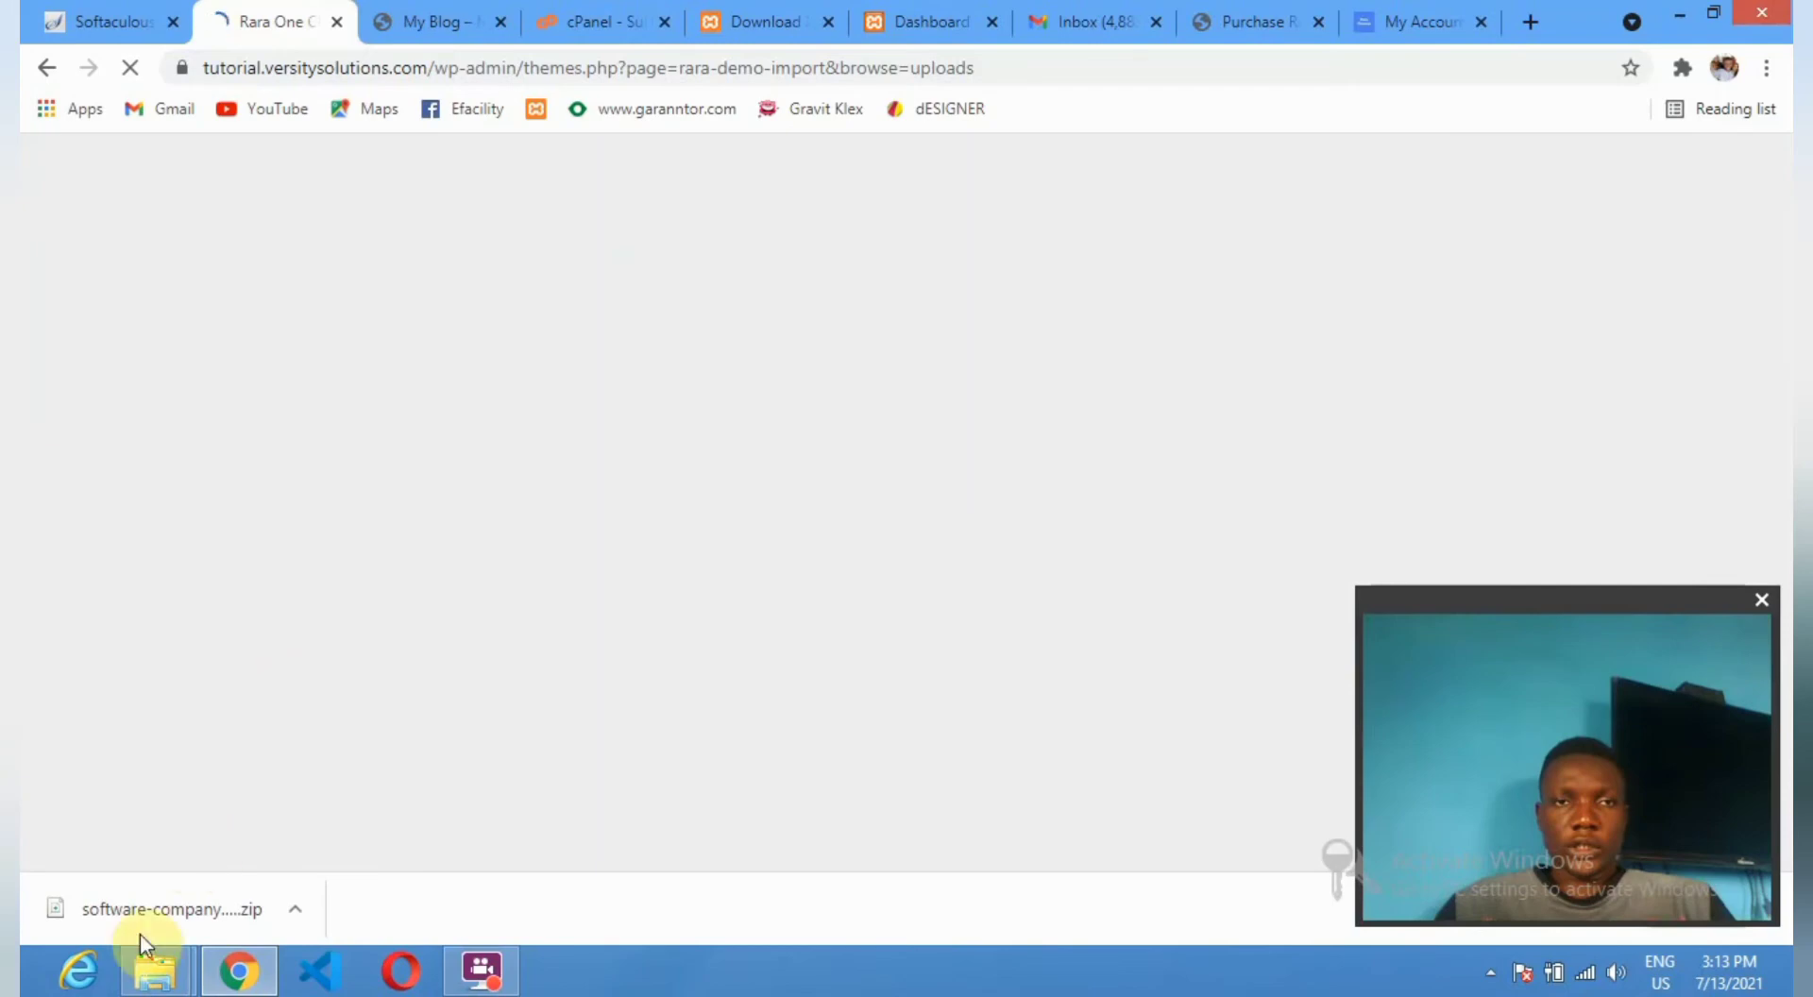
Open the Downloads folder in File Explorer and locate the software-company zip.
mouse_move(154, 968)
click(510, 812)
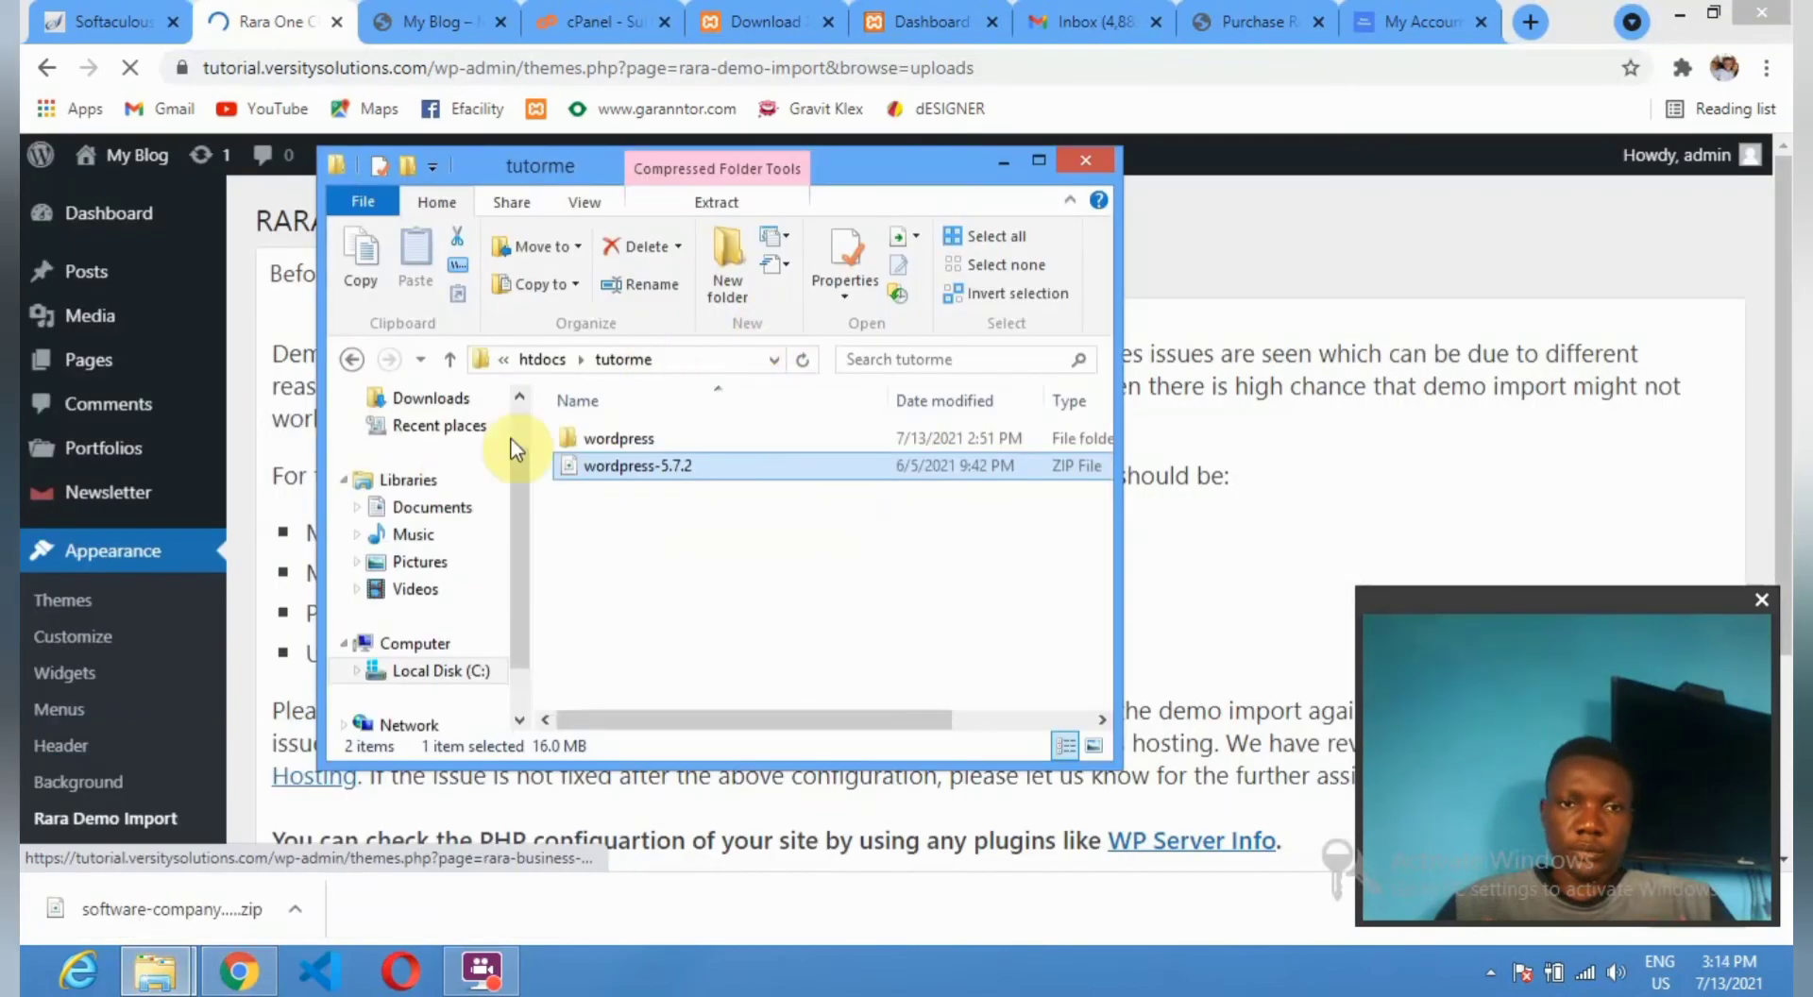
click(430, 401)
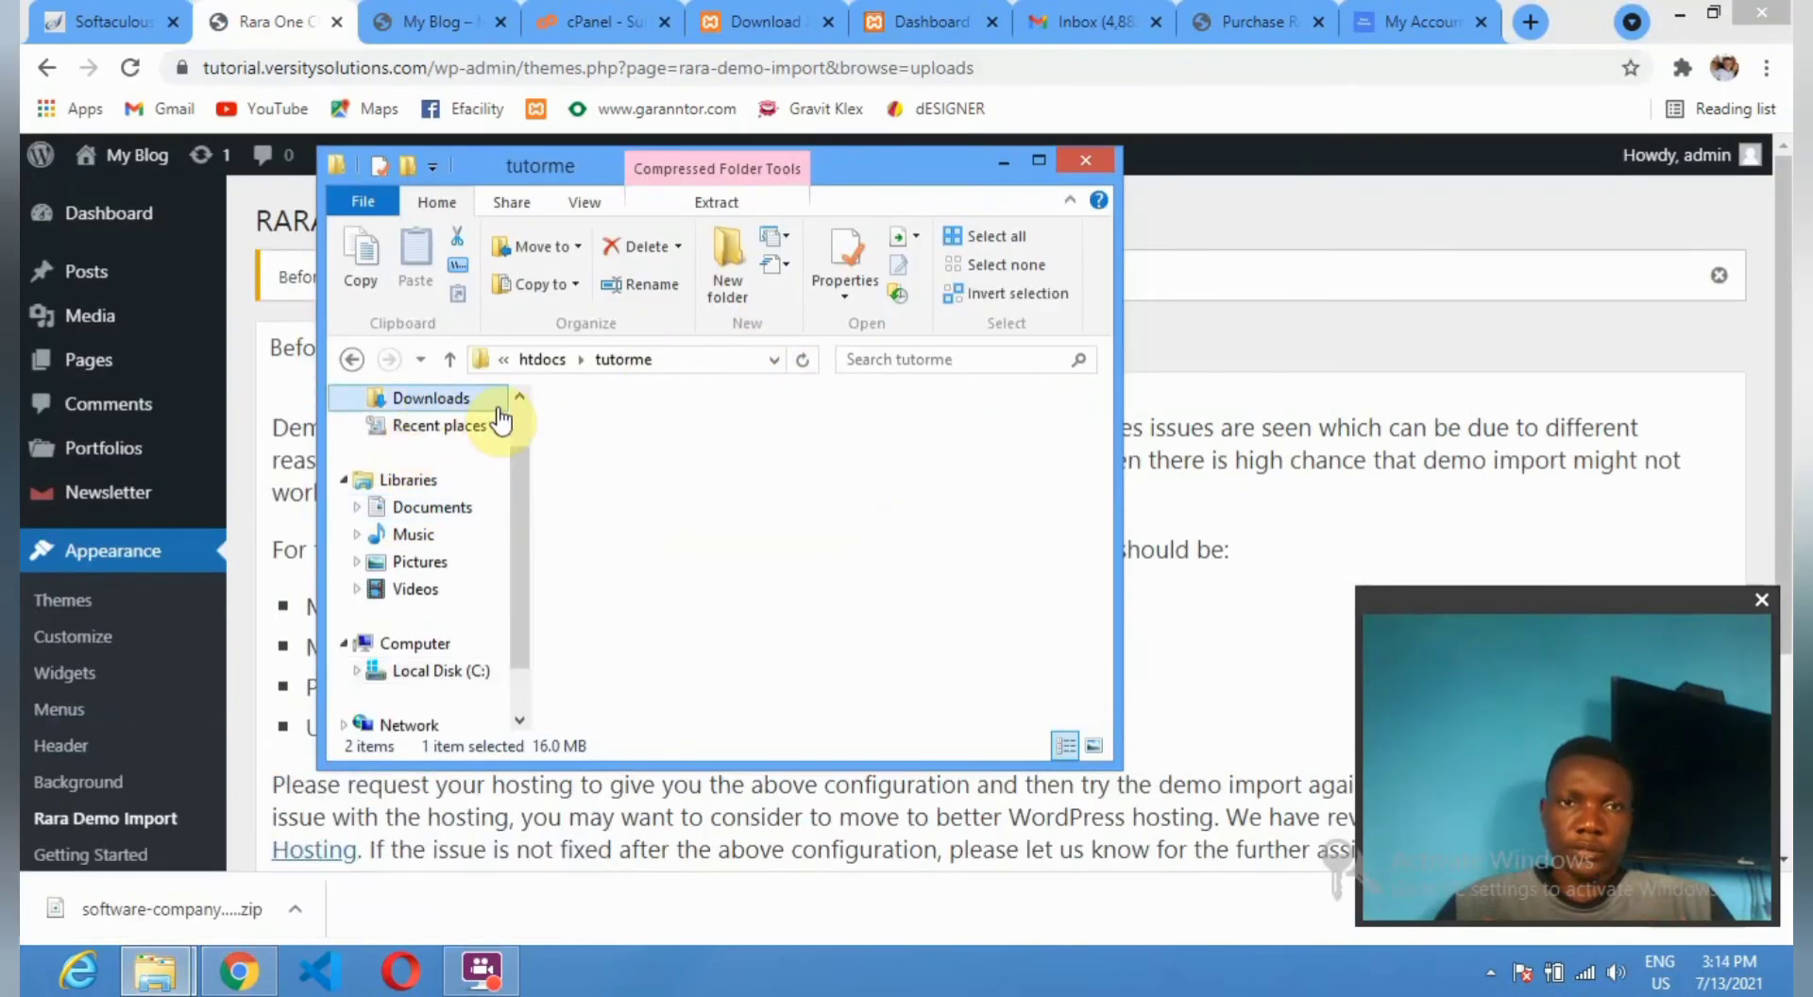
click(791, 510)
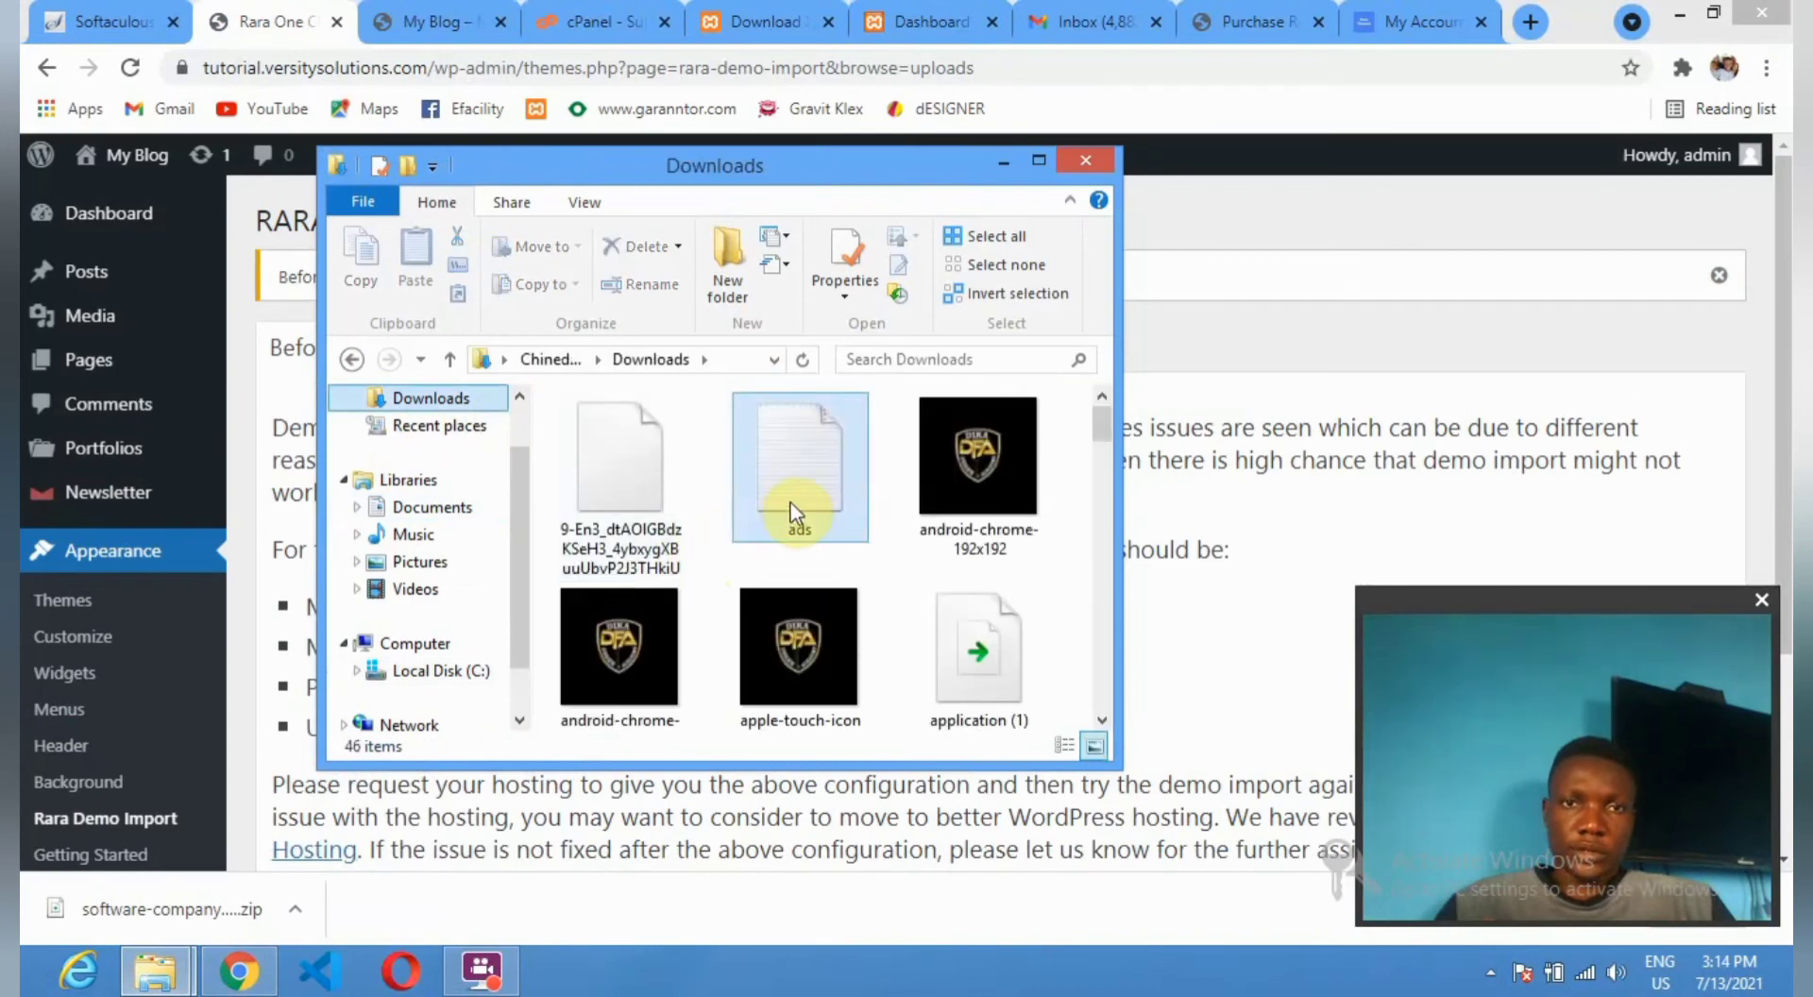
scroll(772, 508, down, 2)
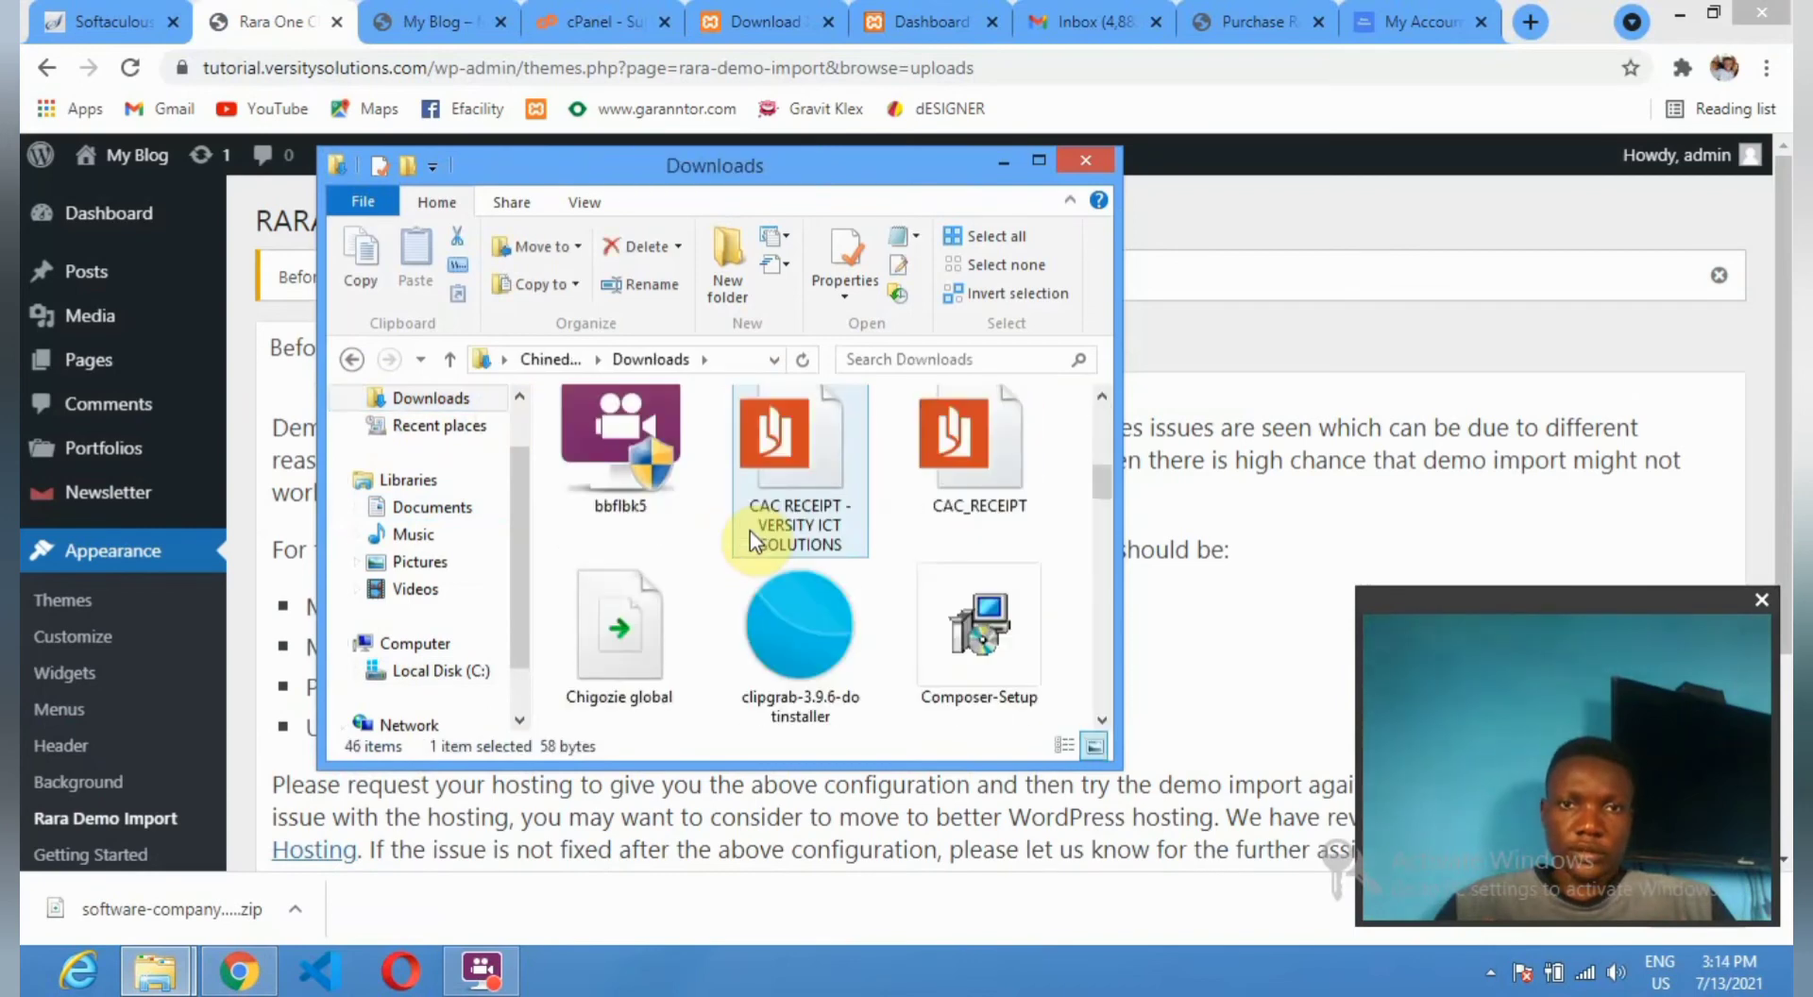
scroll(749, 529, down, 3)
scroll(750, 530, down, 1)
scroll(741, 538, down, 2)
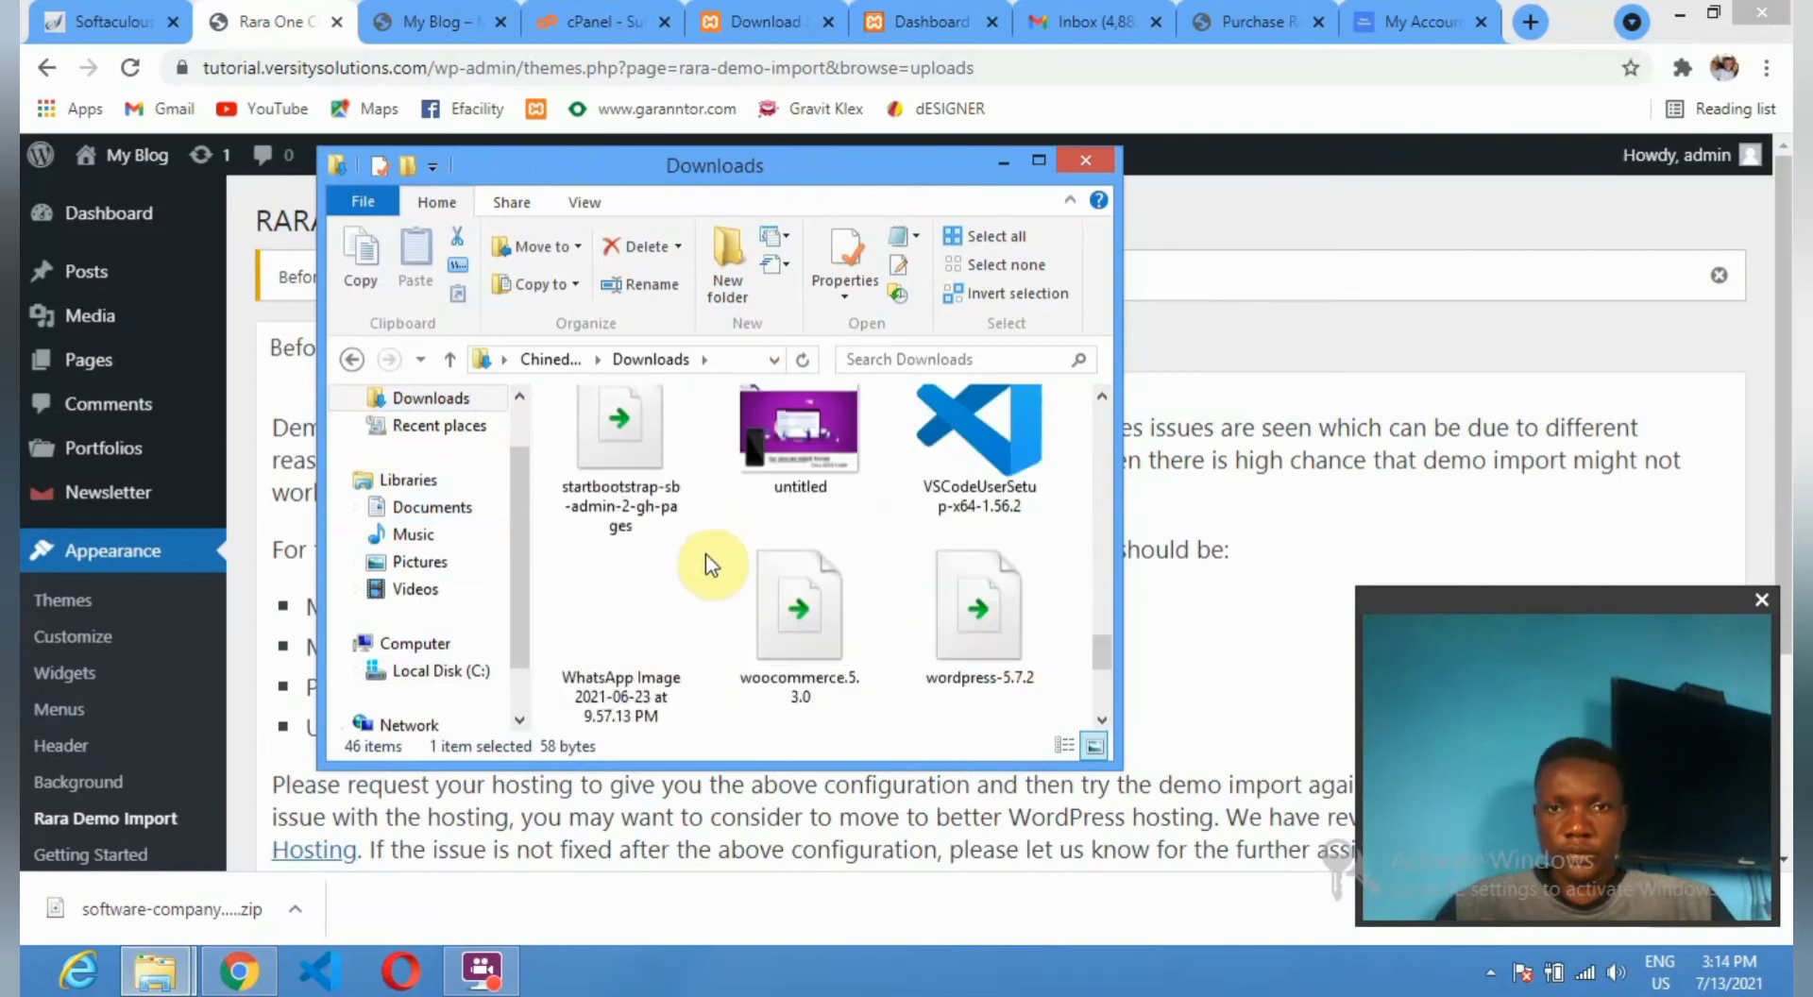
scroll(810, 585, up, 1)
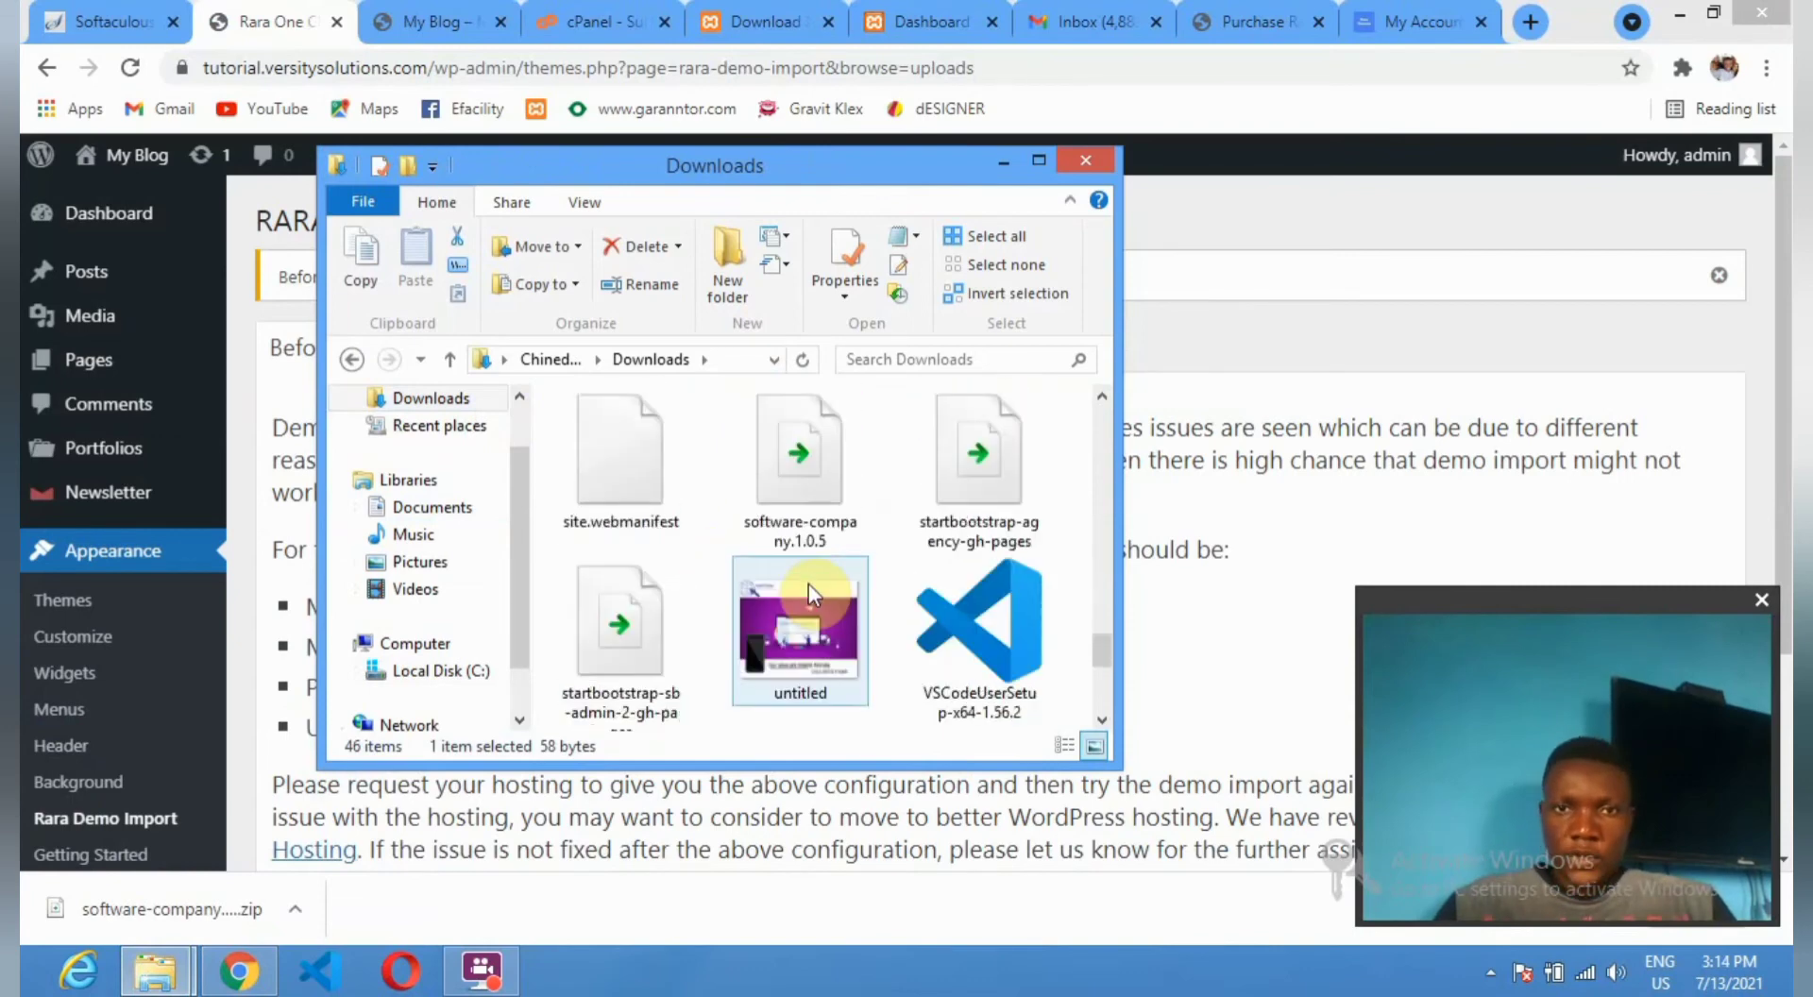
Extract software-company.1.0.5.zip into its own software-company folder.
click(795, 493)
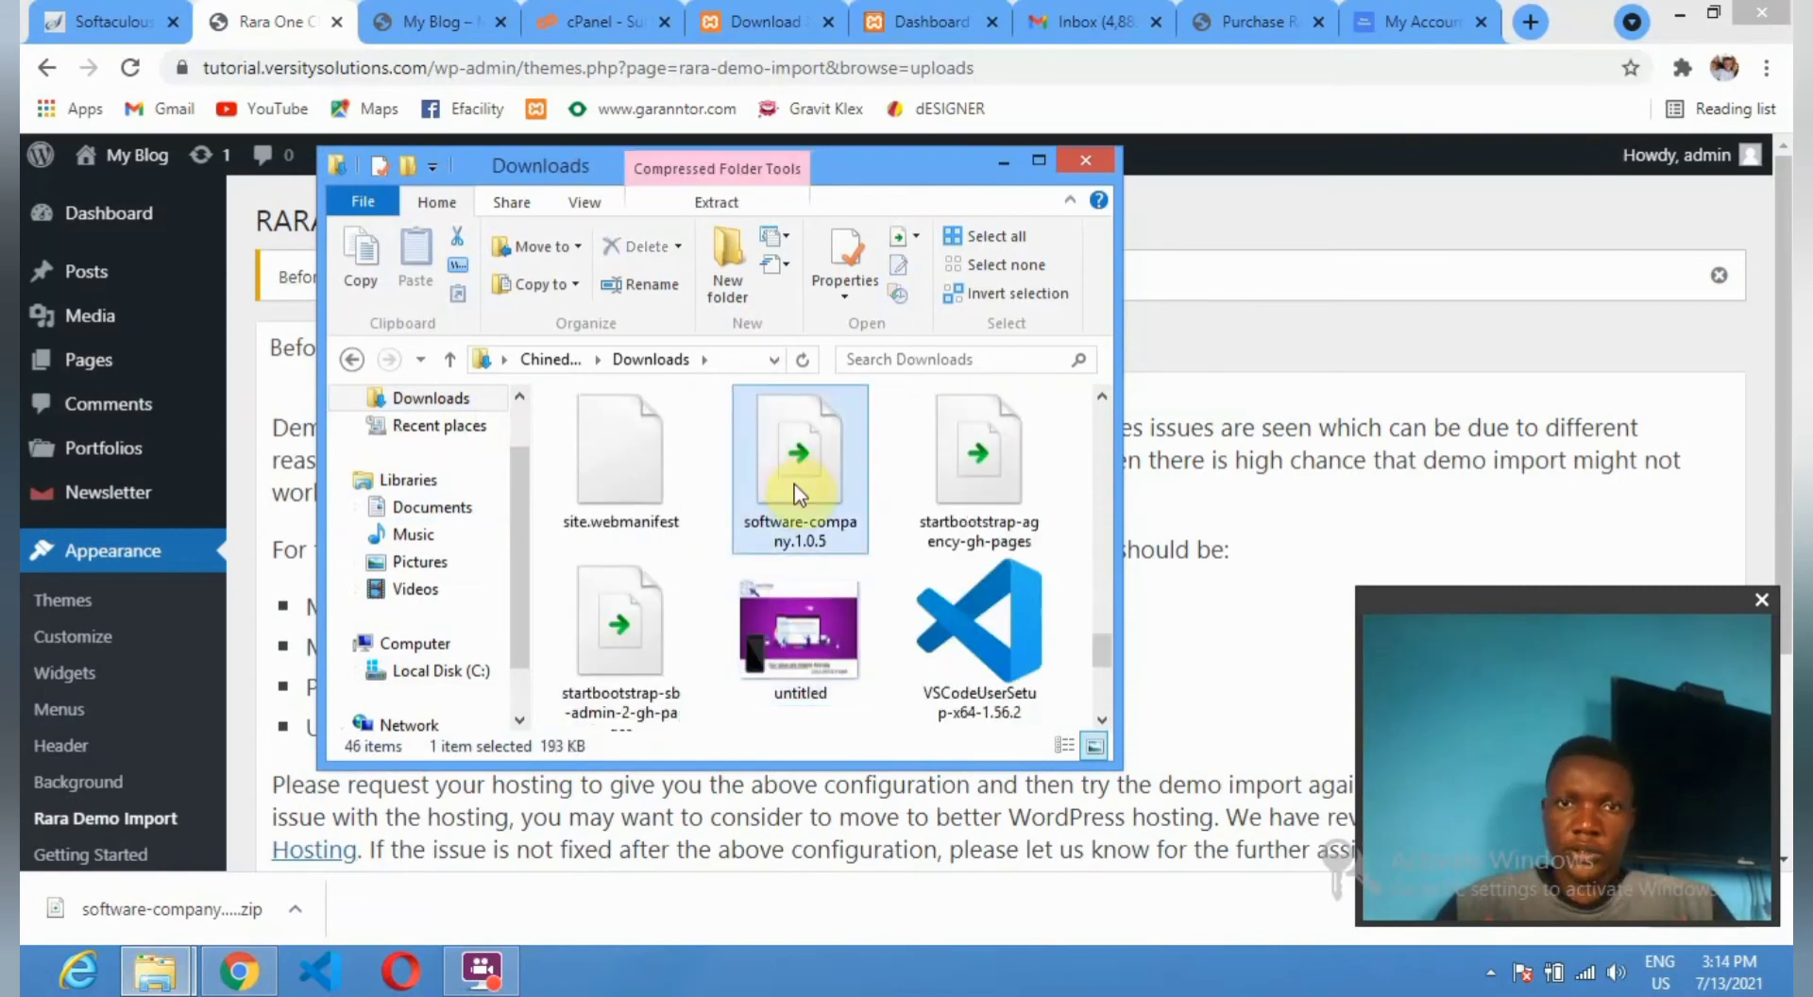
right_click(796, 493)
click(905, 208)
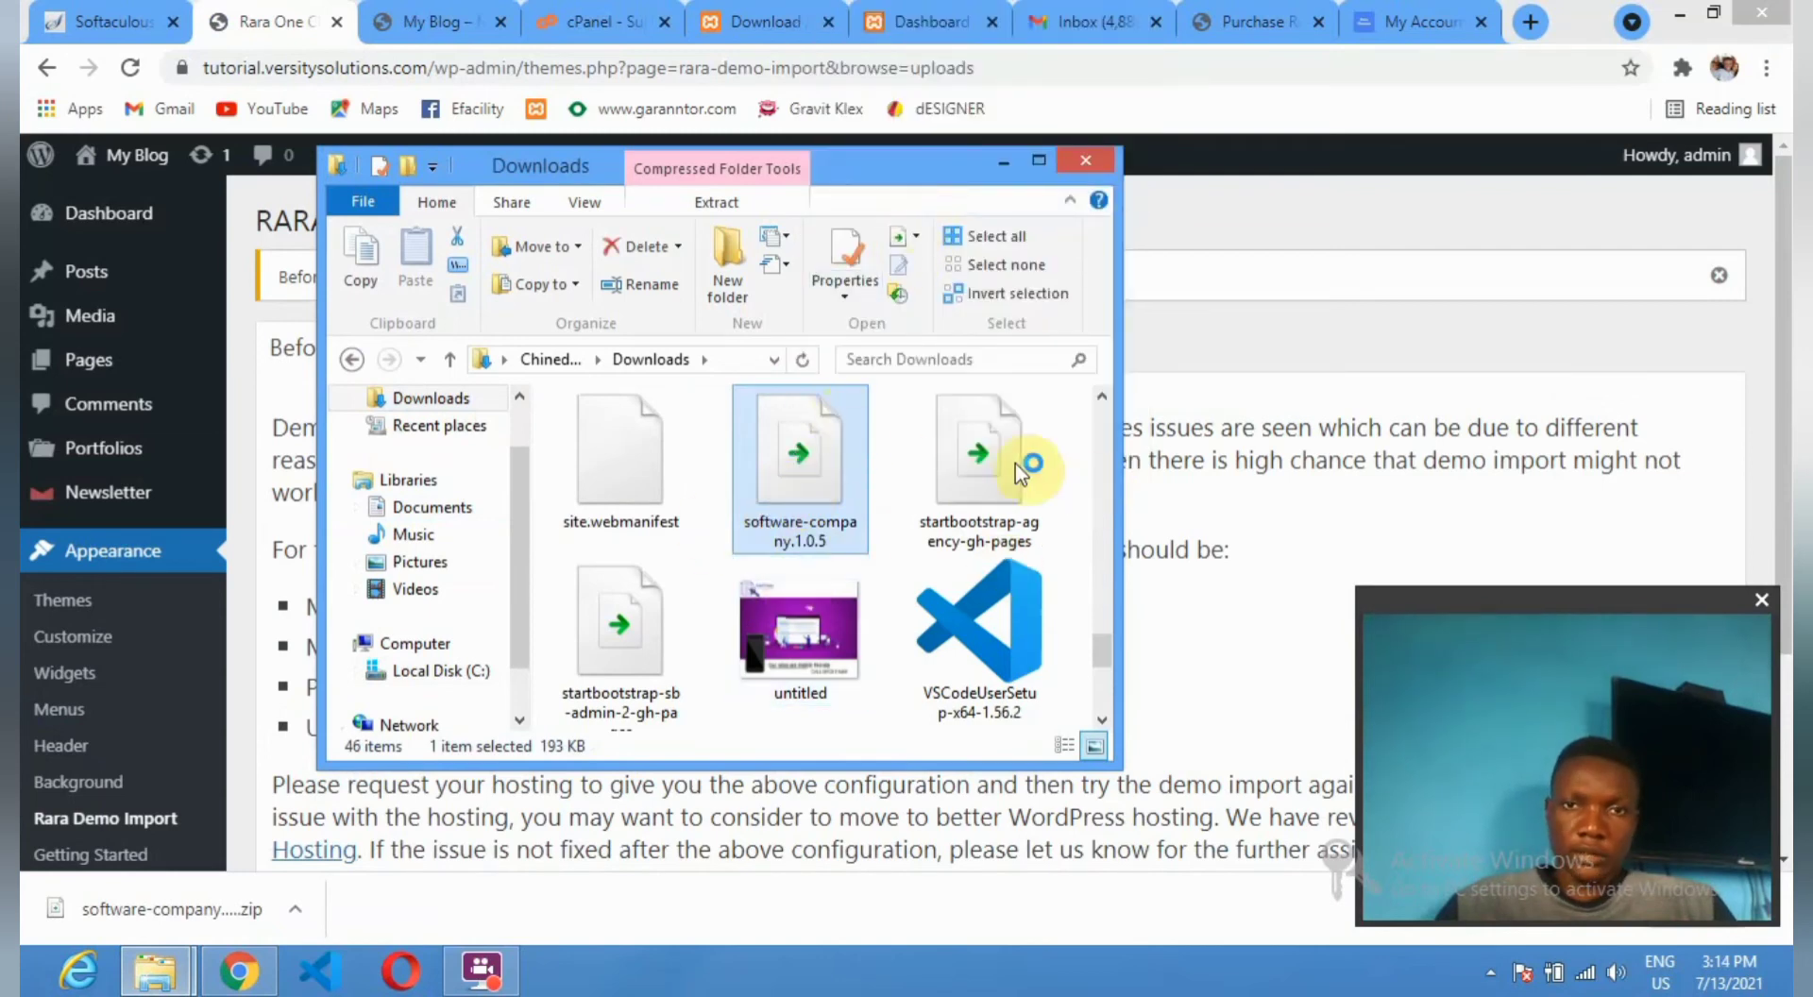
double_click(763, 495)
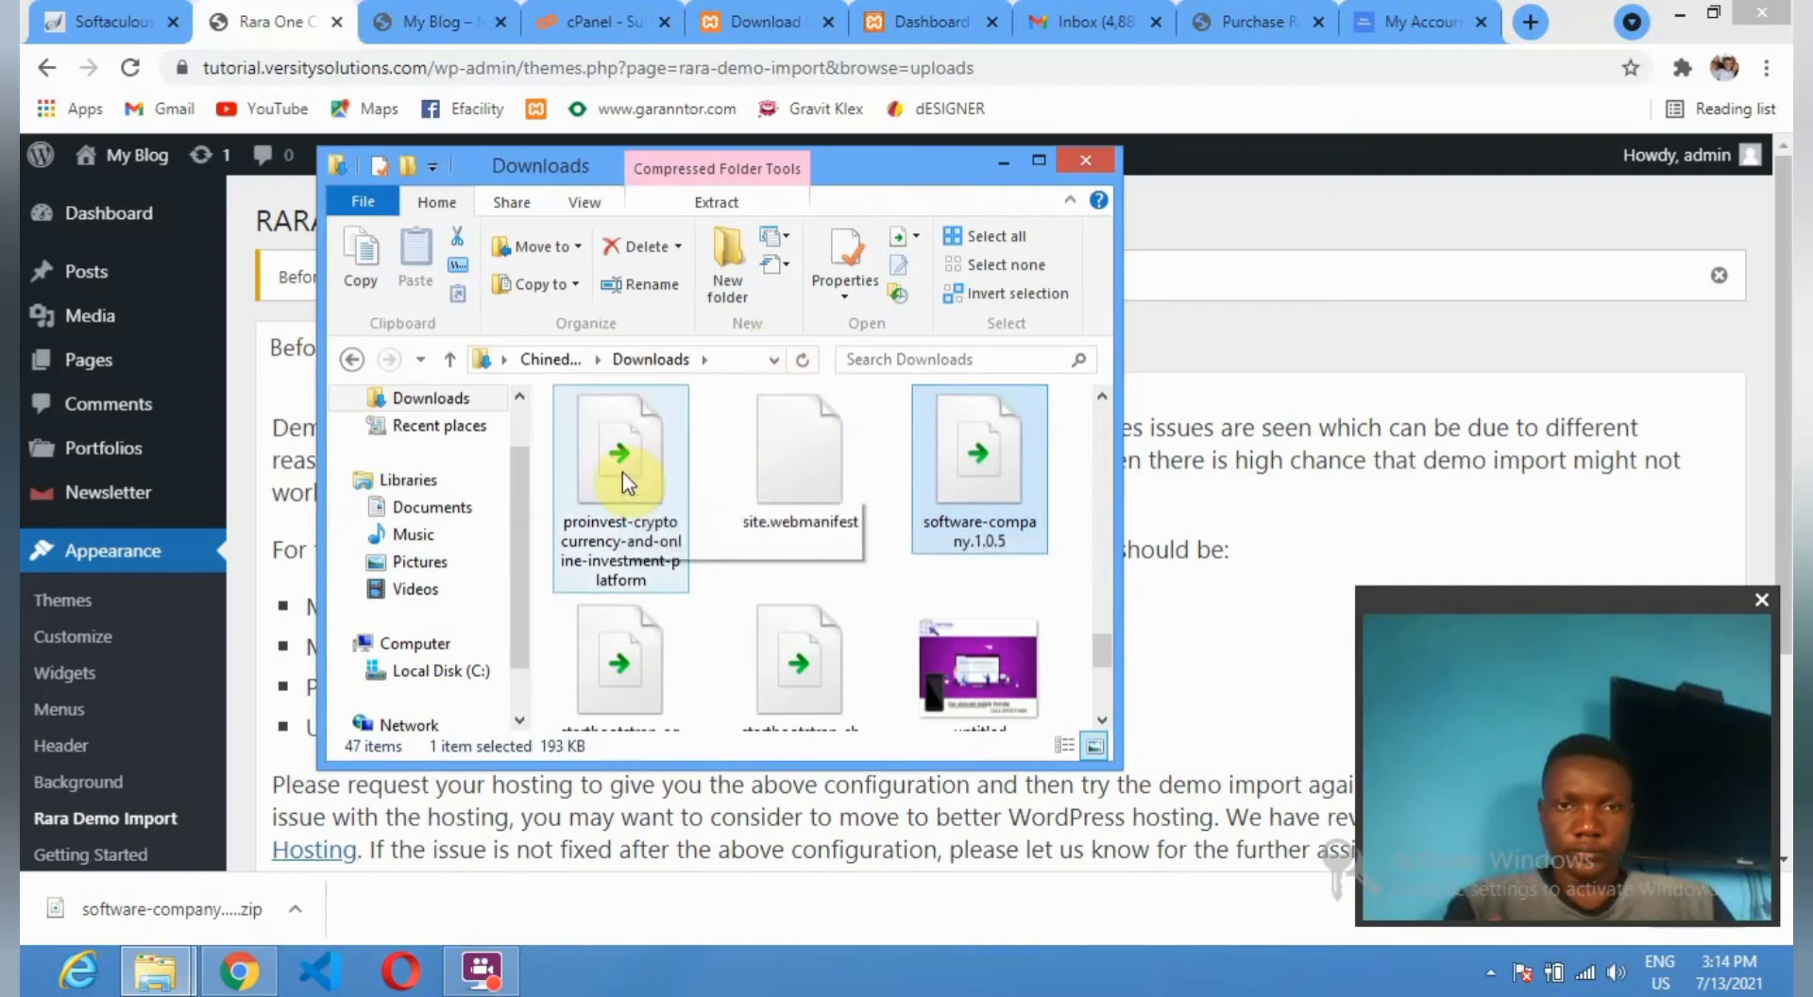
Inspect the extracted software-company folder, then return to the Rara Themes account page.
scroll(621, 473, up, 8)
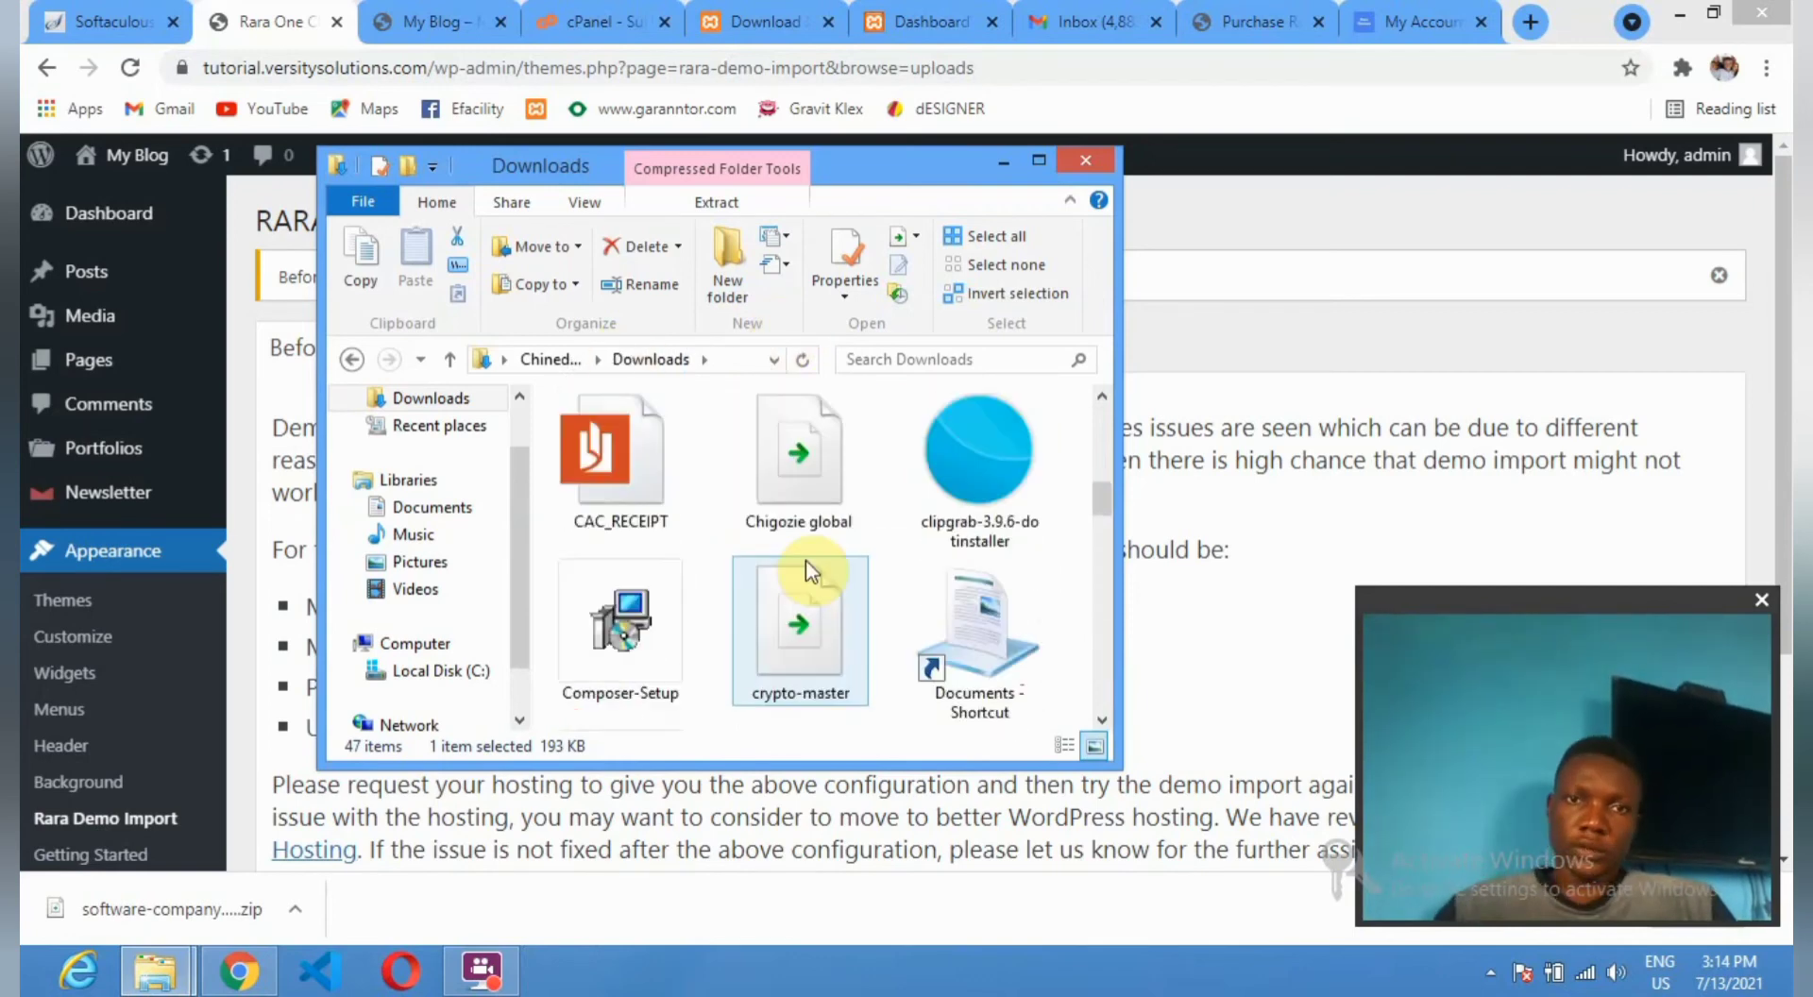
scroll(804, 576, up, 5)
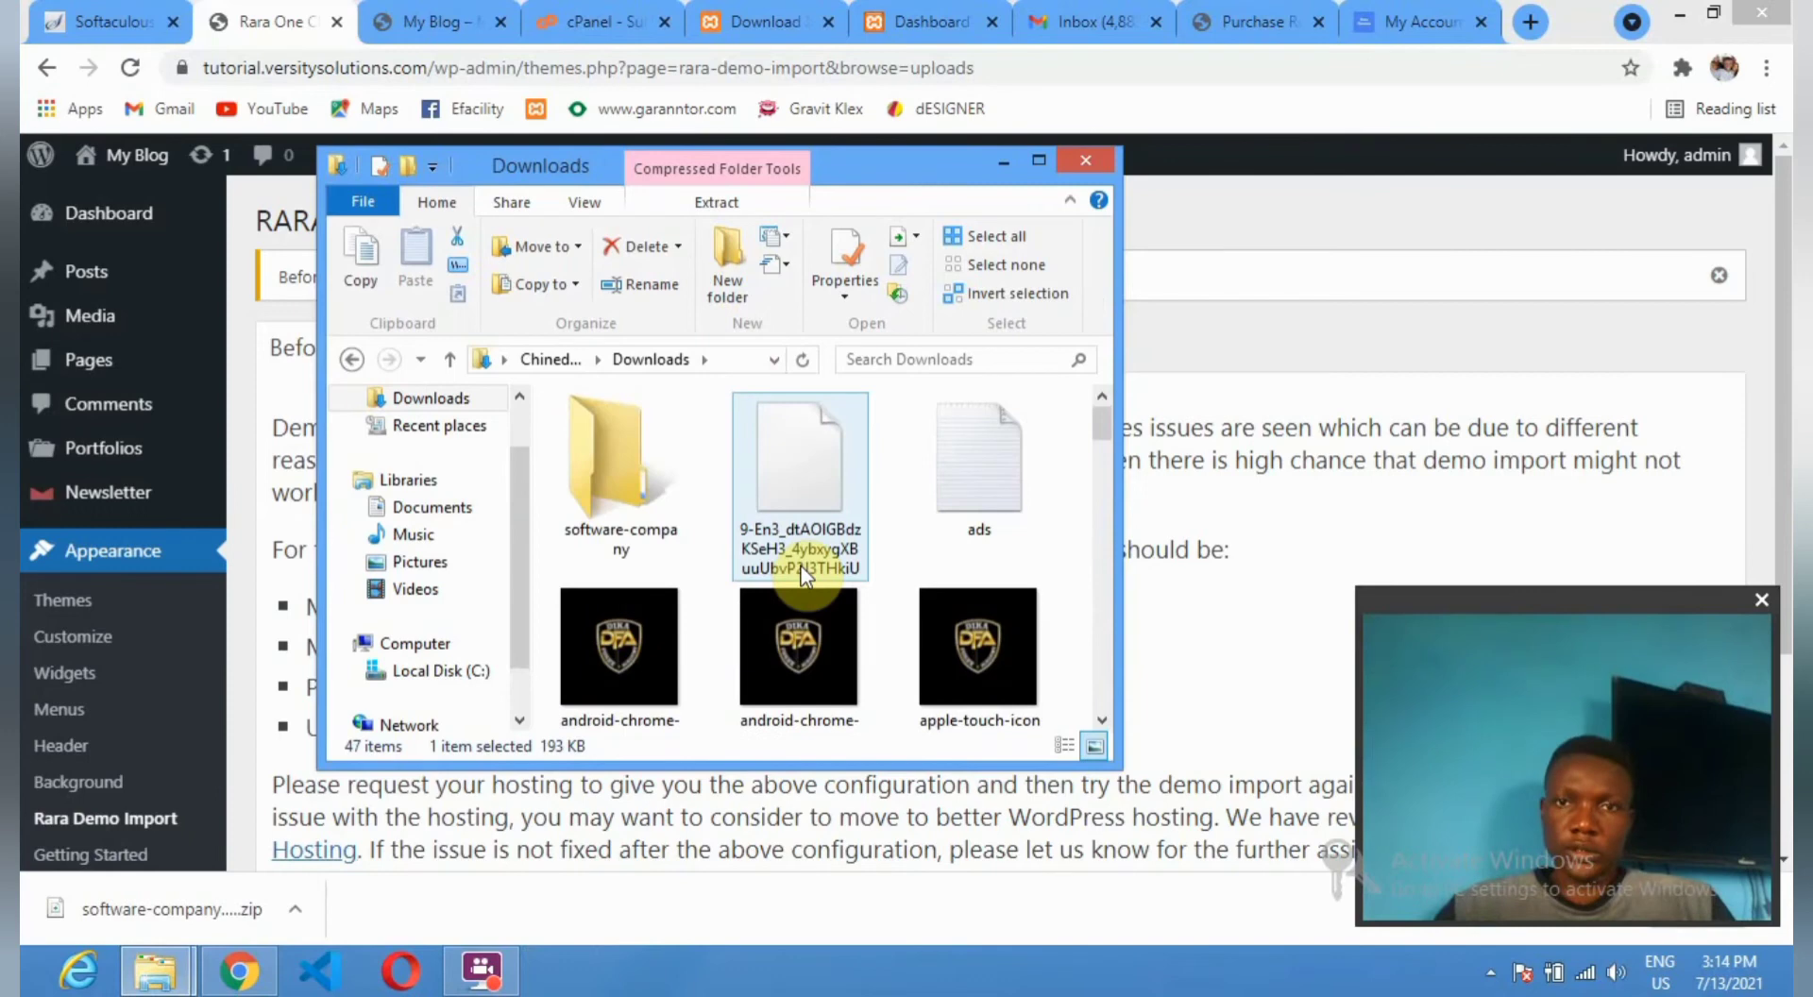
double_click(627, 495)
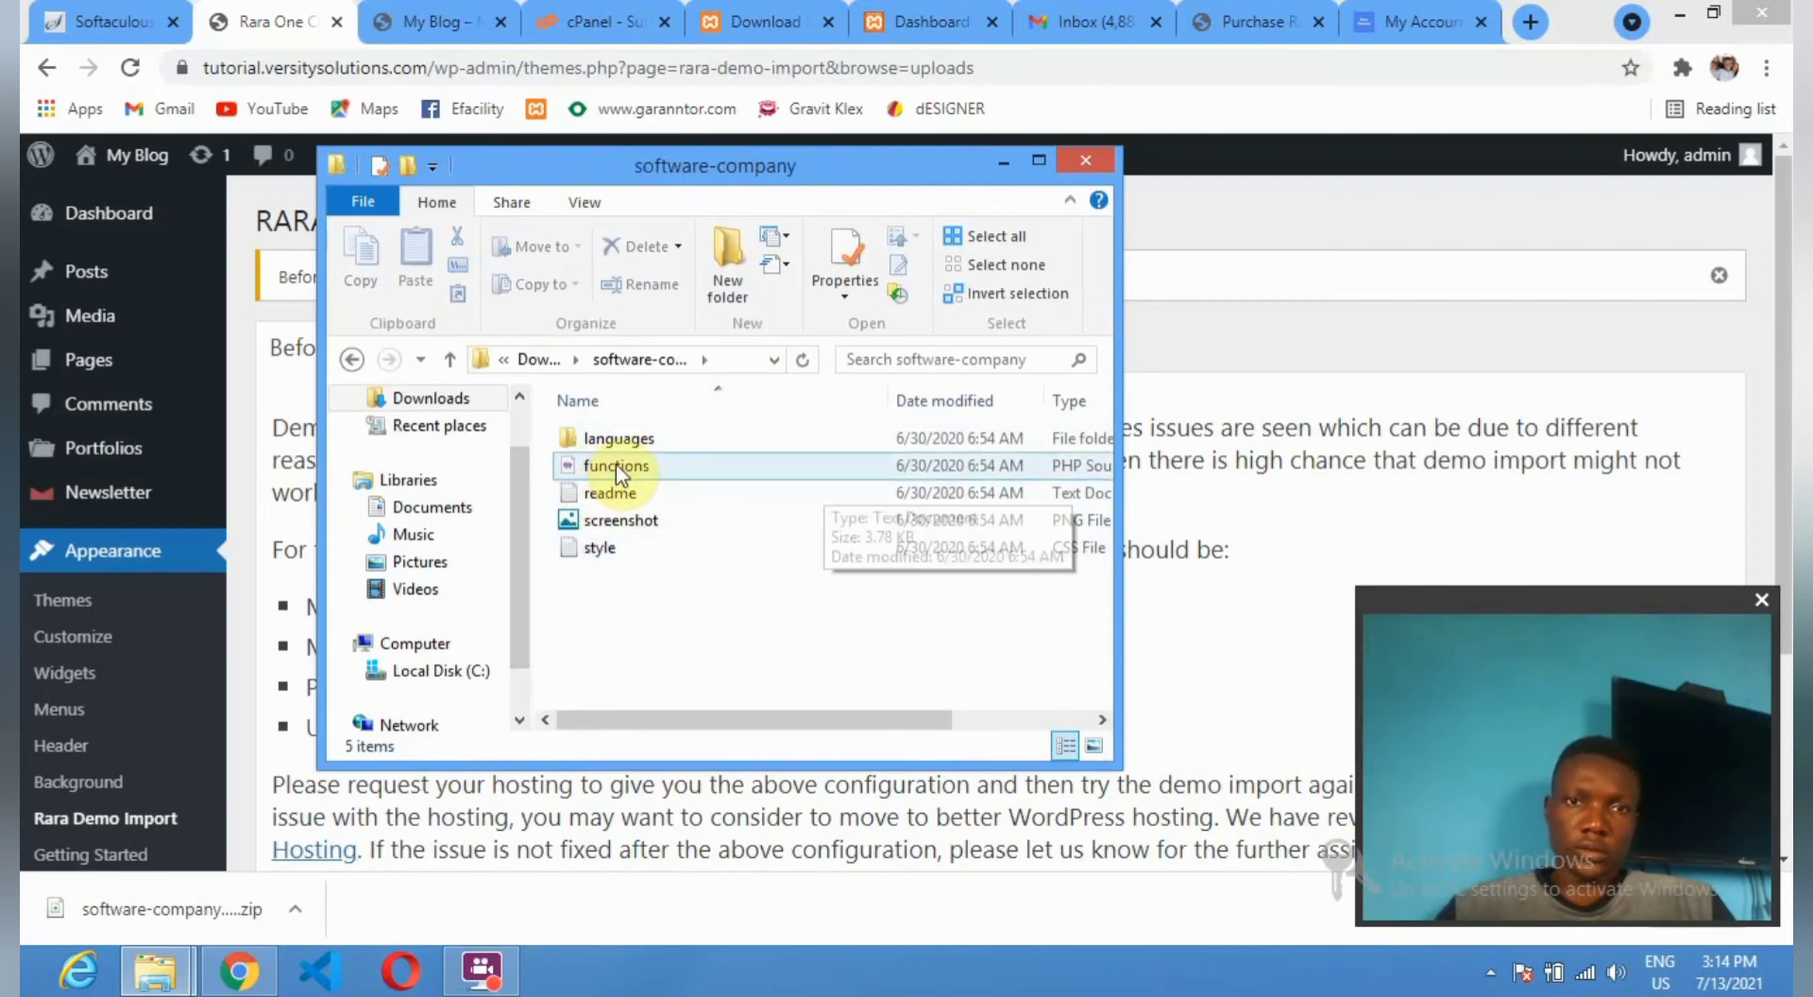
click(352, 360)
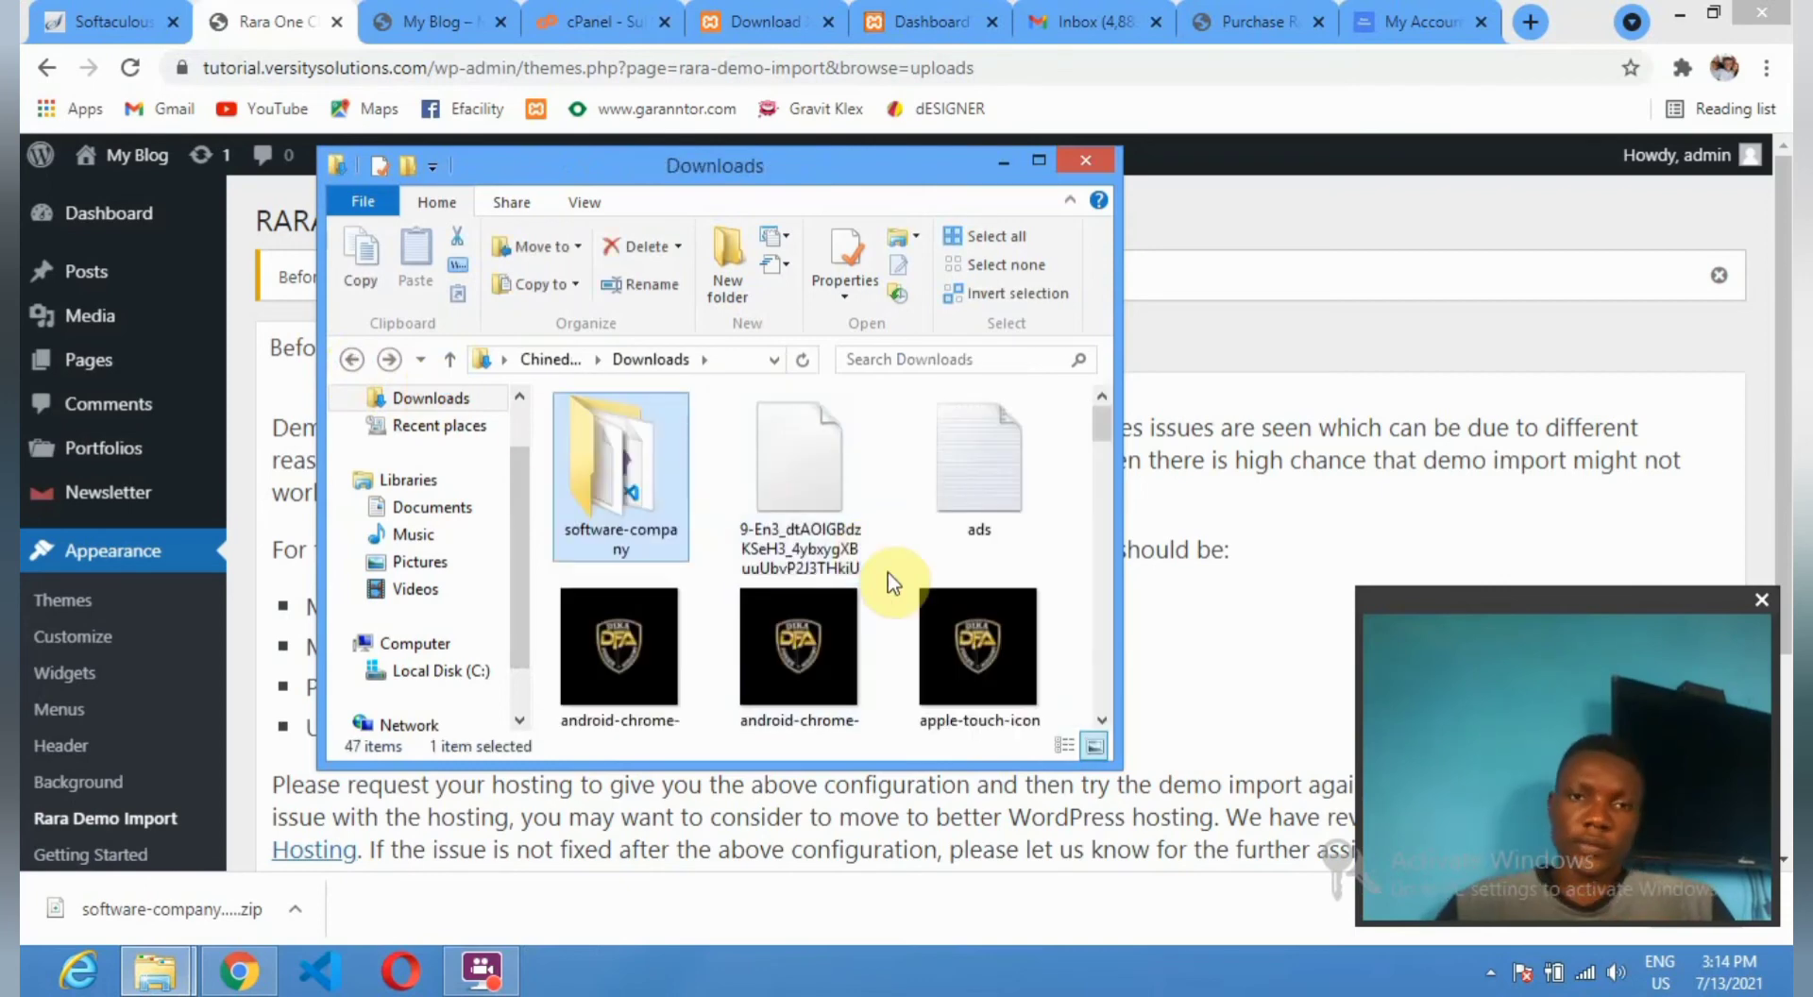
scroll(865, 557, down, 5)
scroll(859, 571, down, 3)
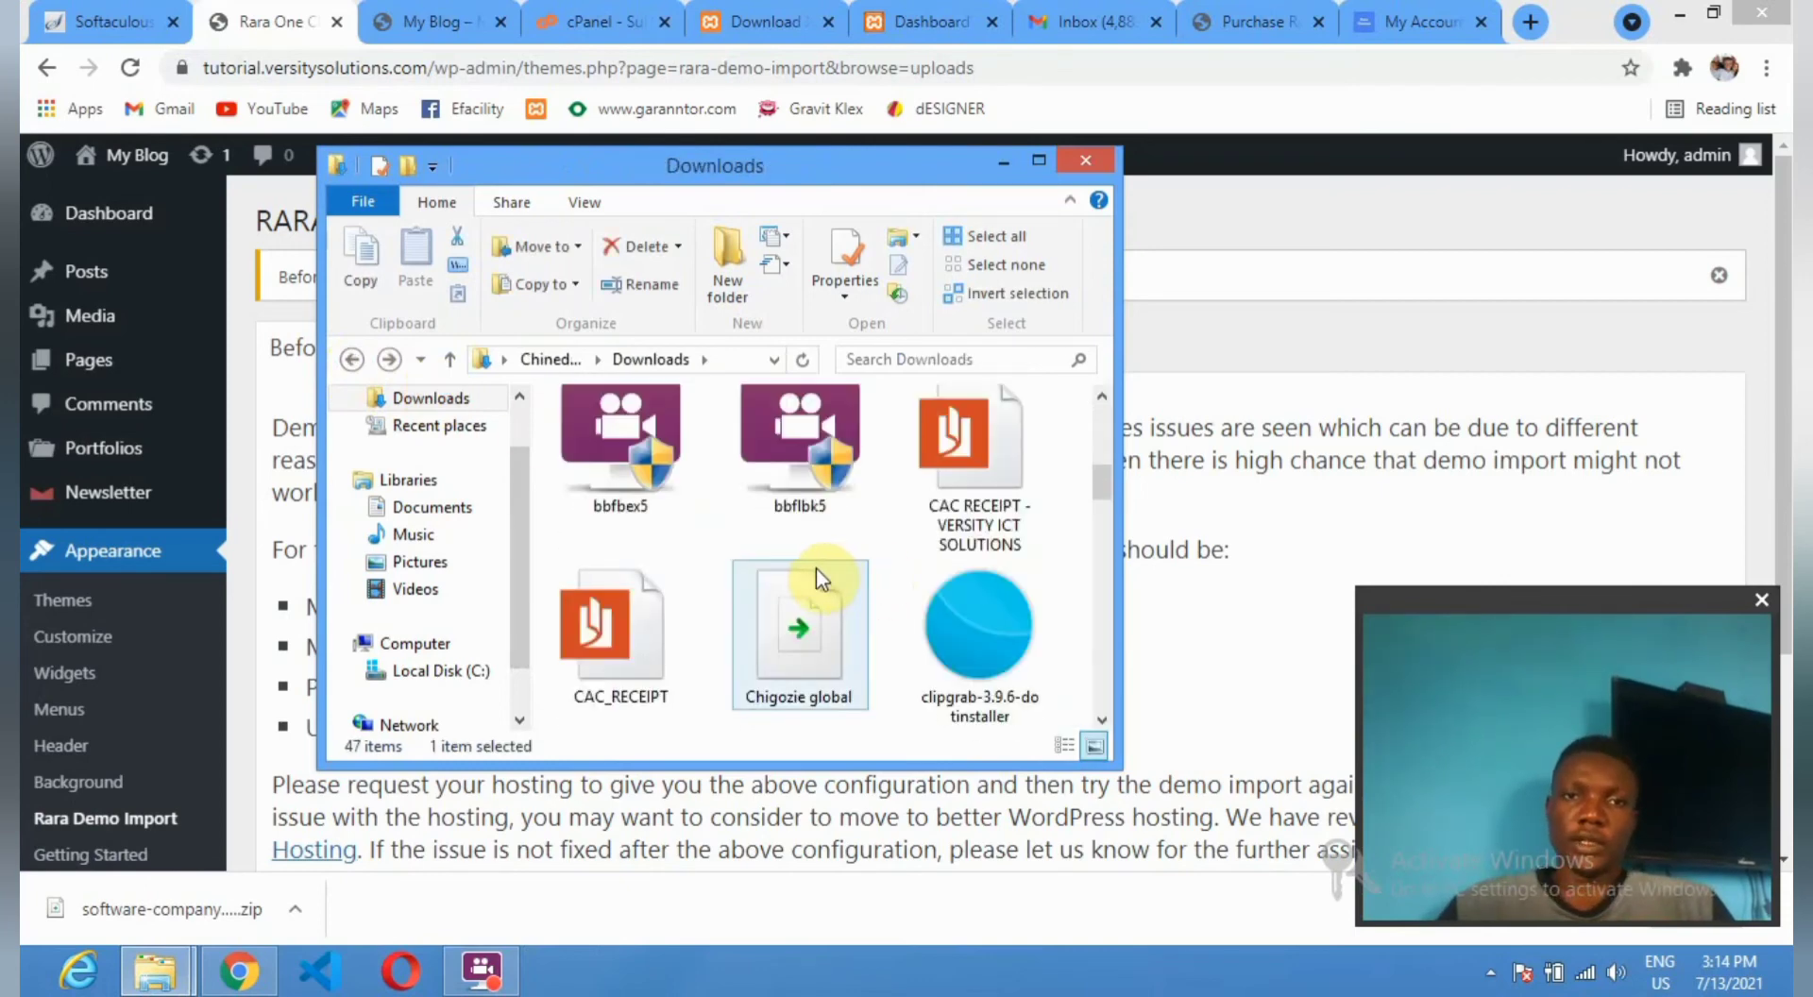
scroll(815, 569, down, 3)
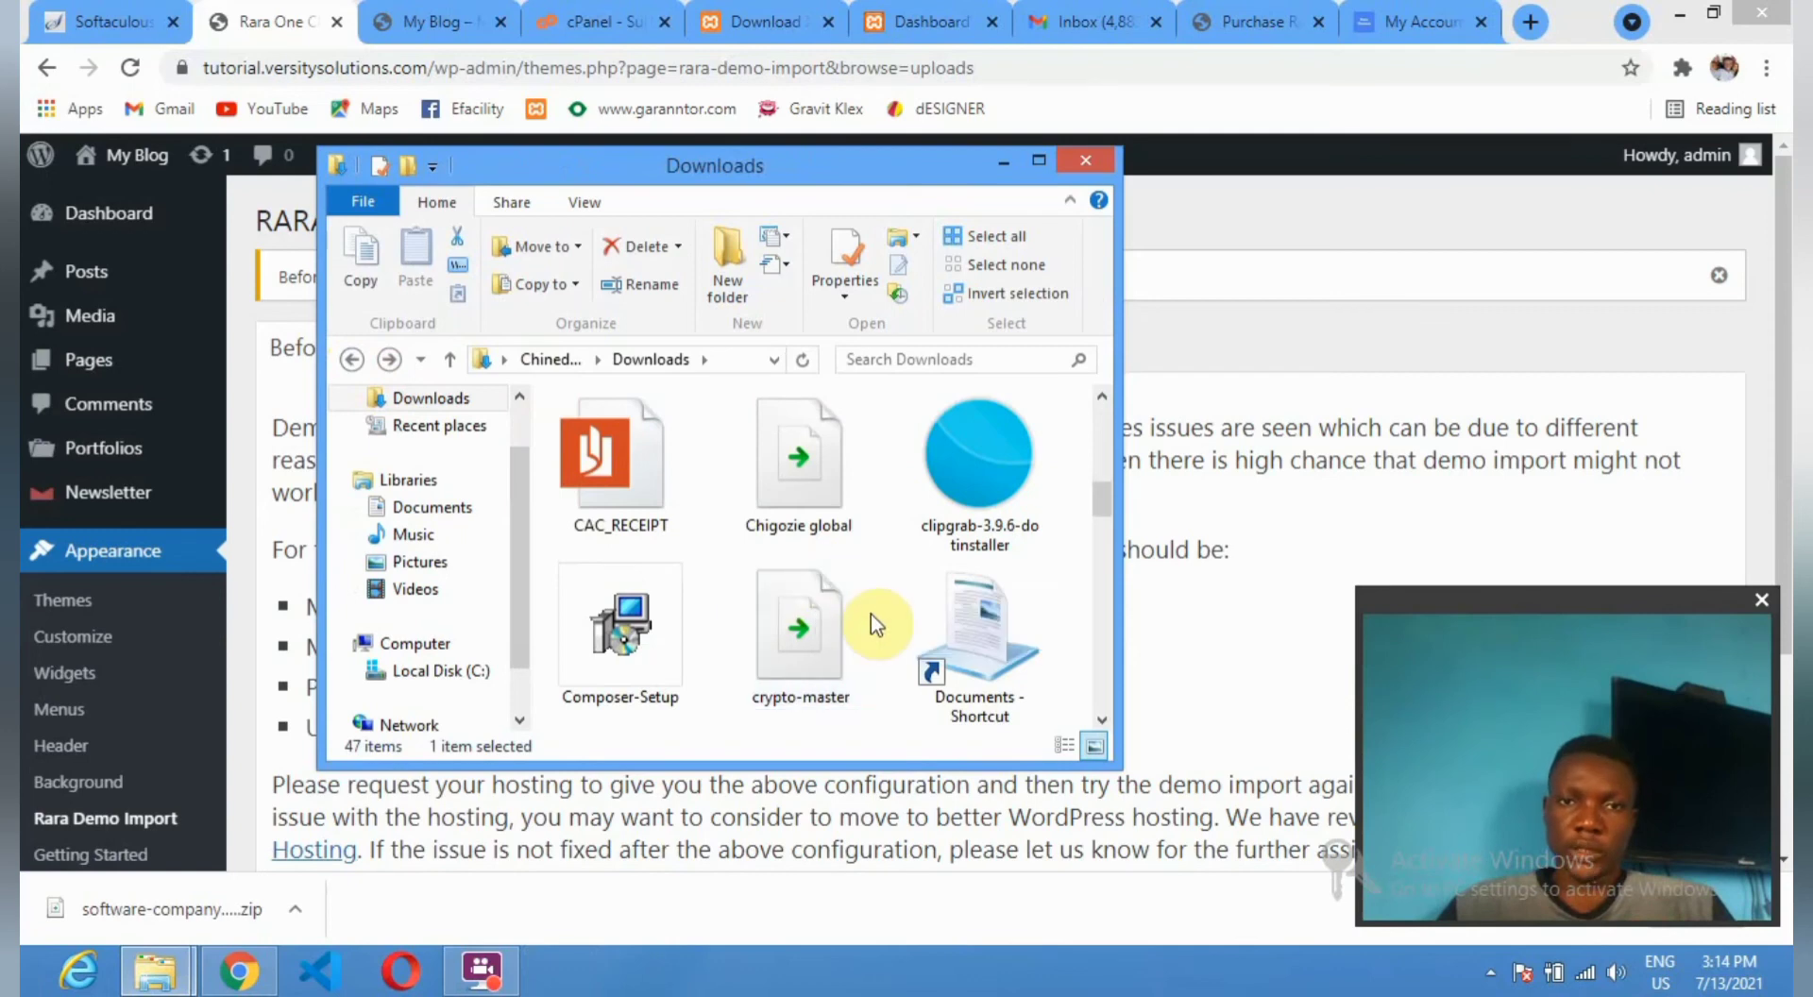
scroll(870, 615, down, 5)
scroll(869, 615, down, 6)
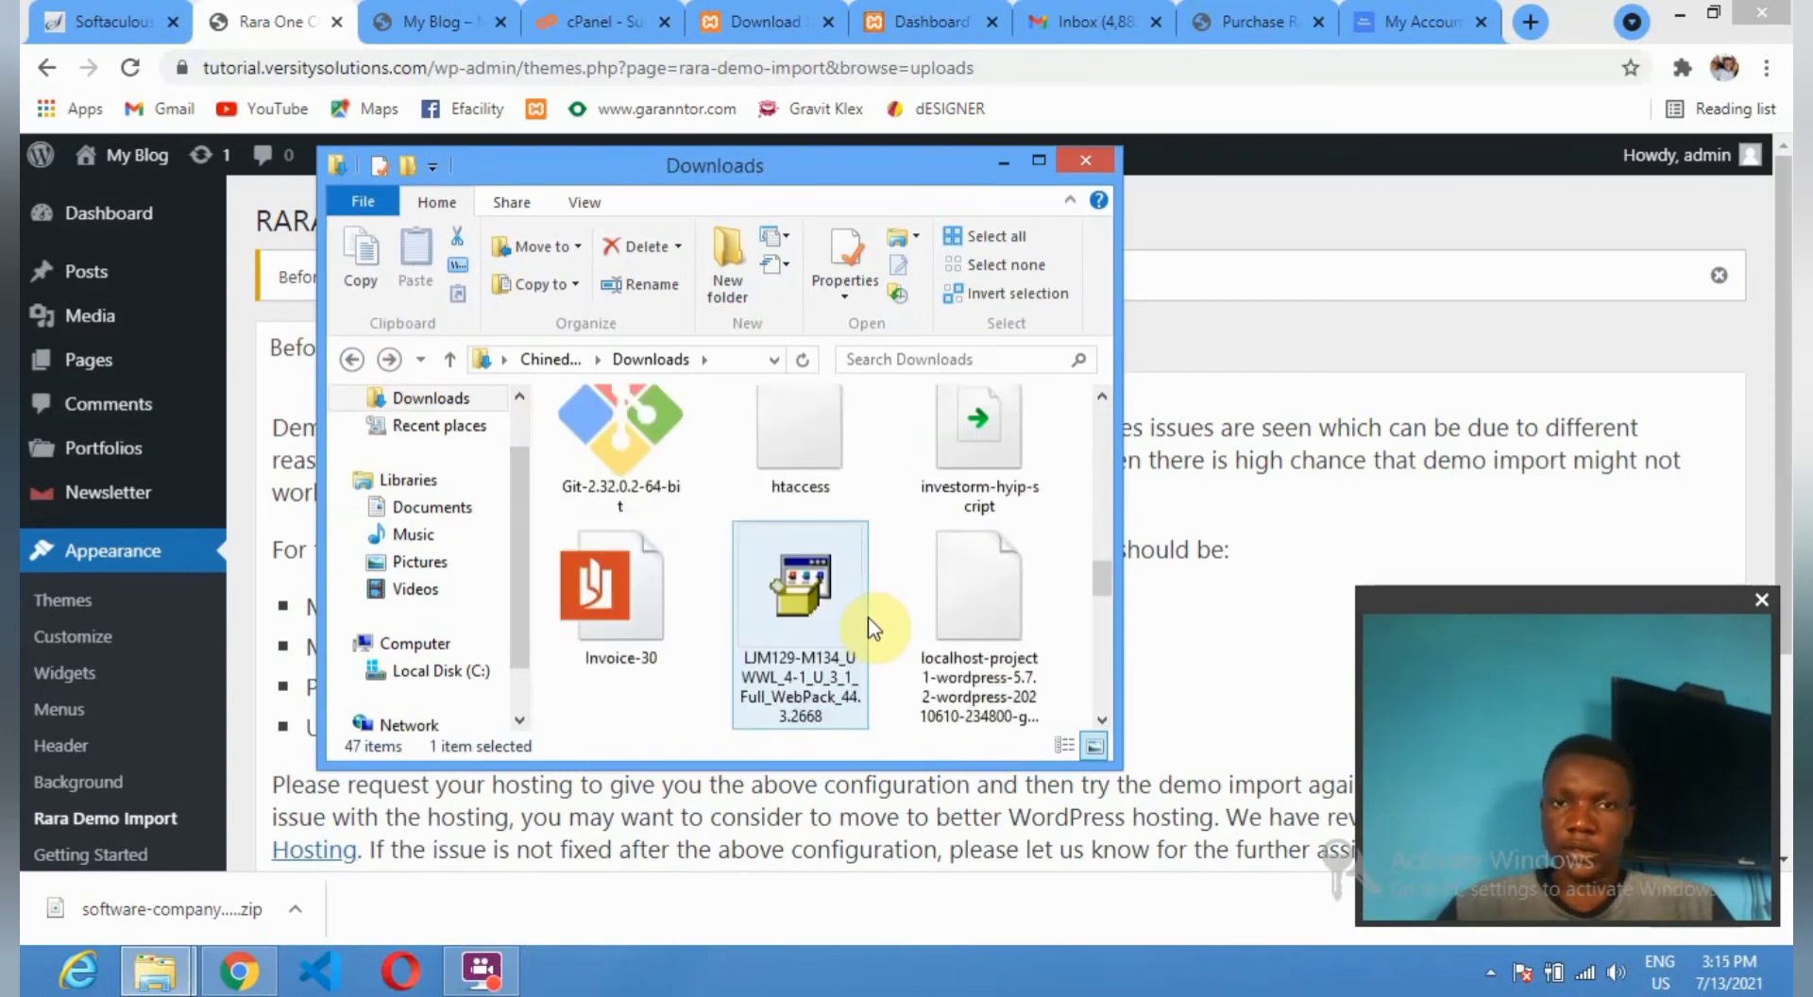
scroll(868, 616, down, 5)
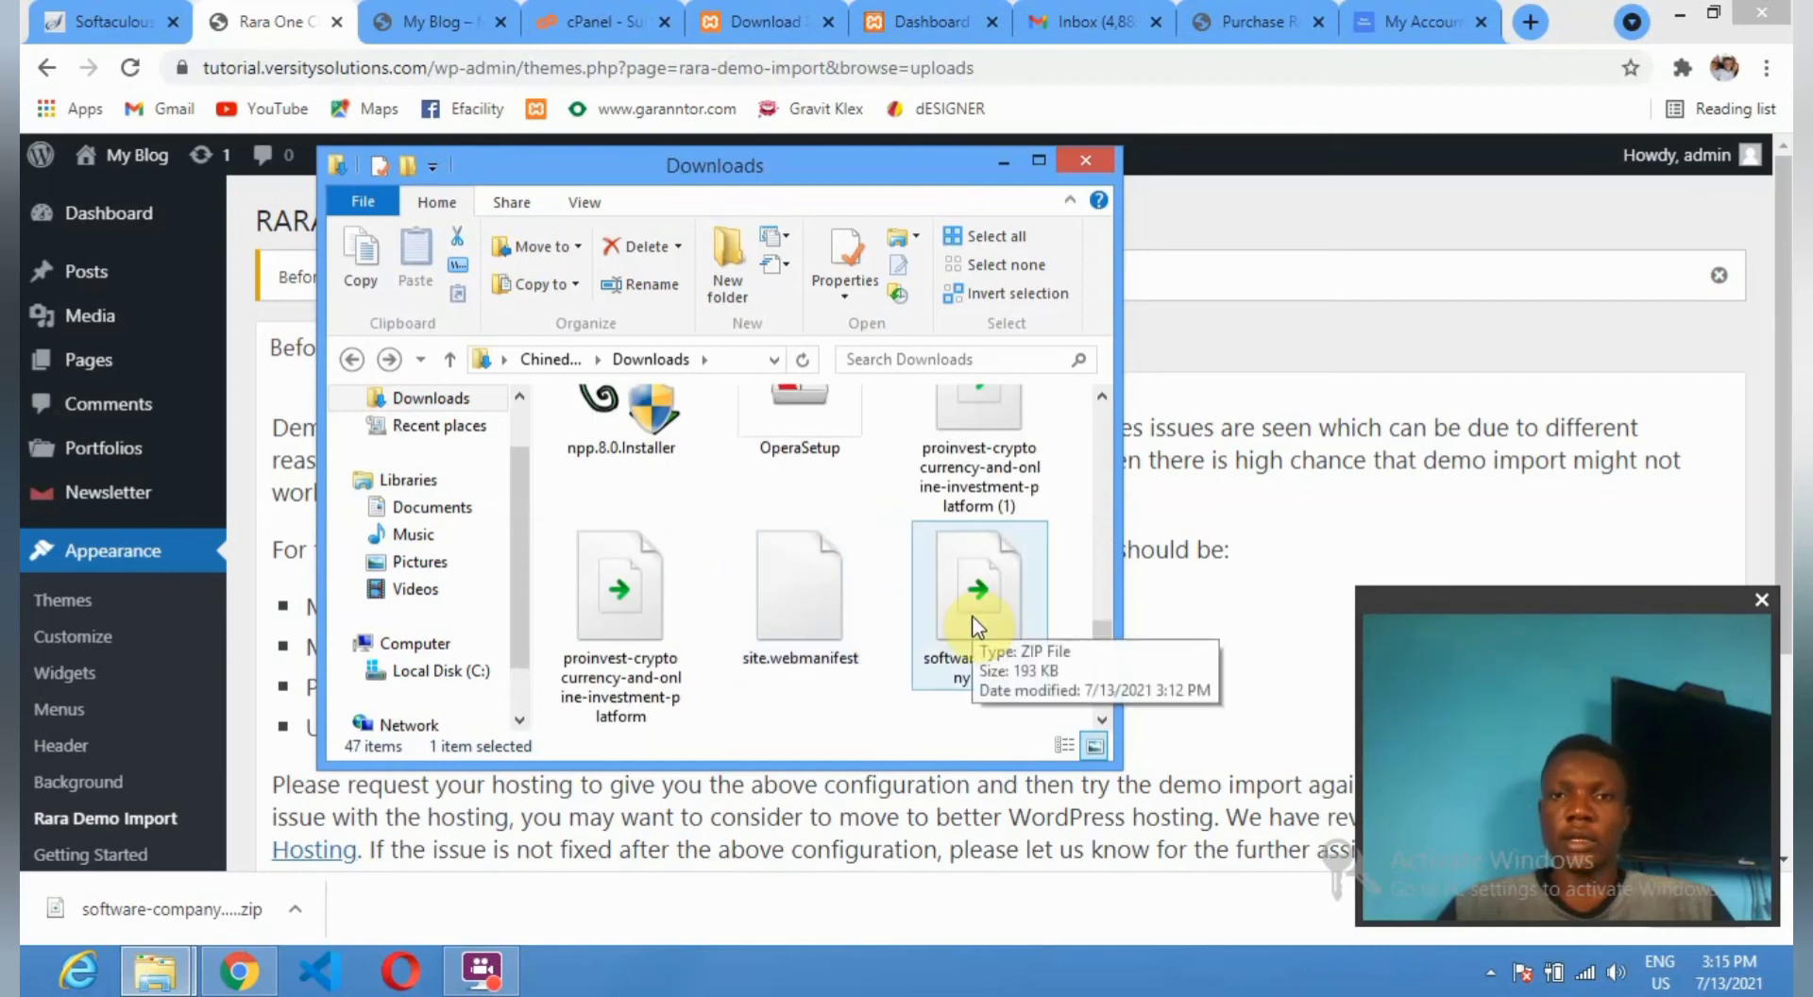
click(1402, 23)
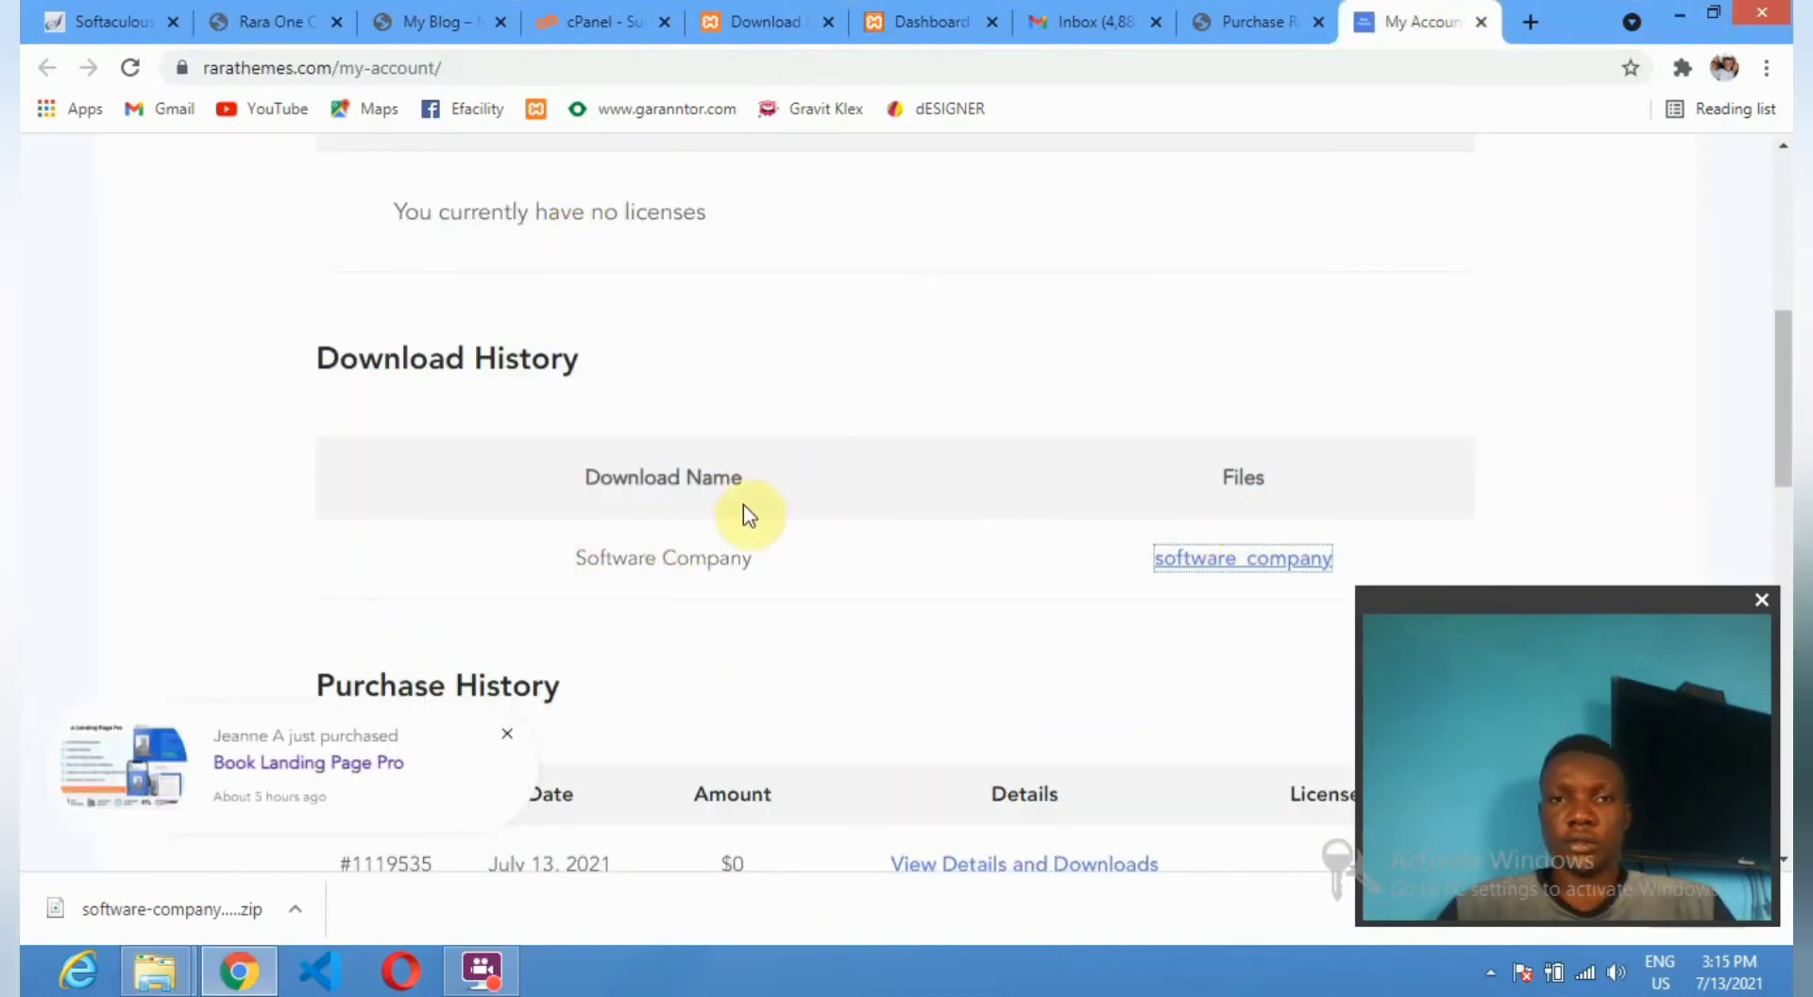
Open the Software Company purchase's details and downloads, then dismiss the downloads bar.
scroll(661, 491, down, 3)
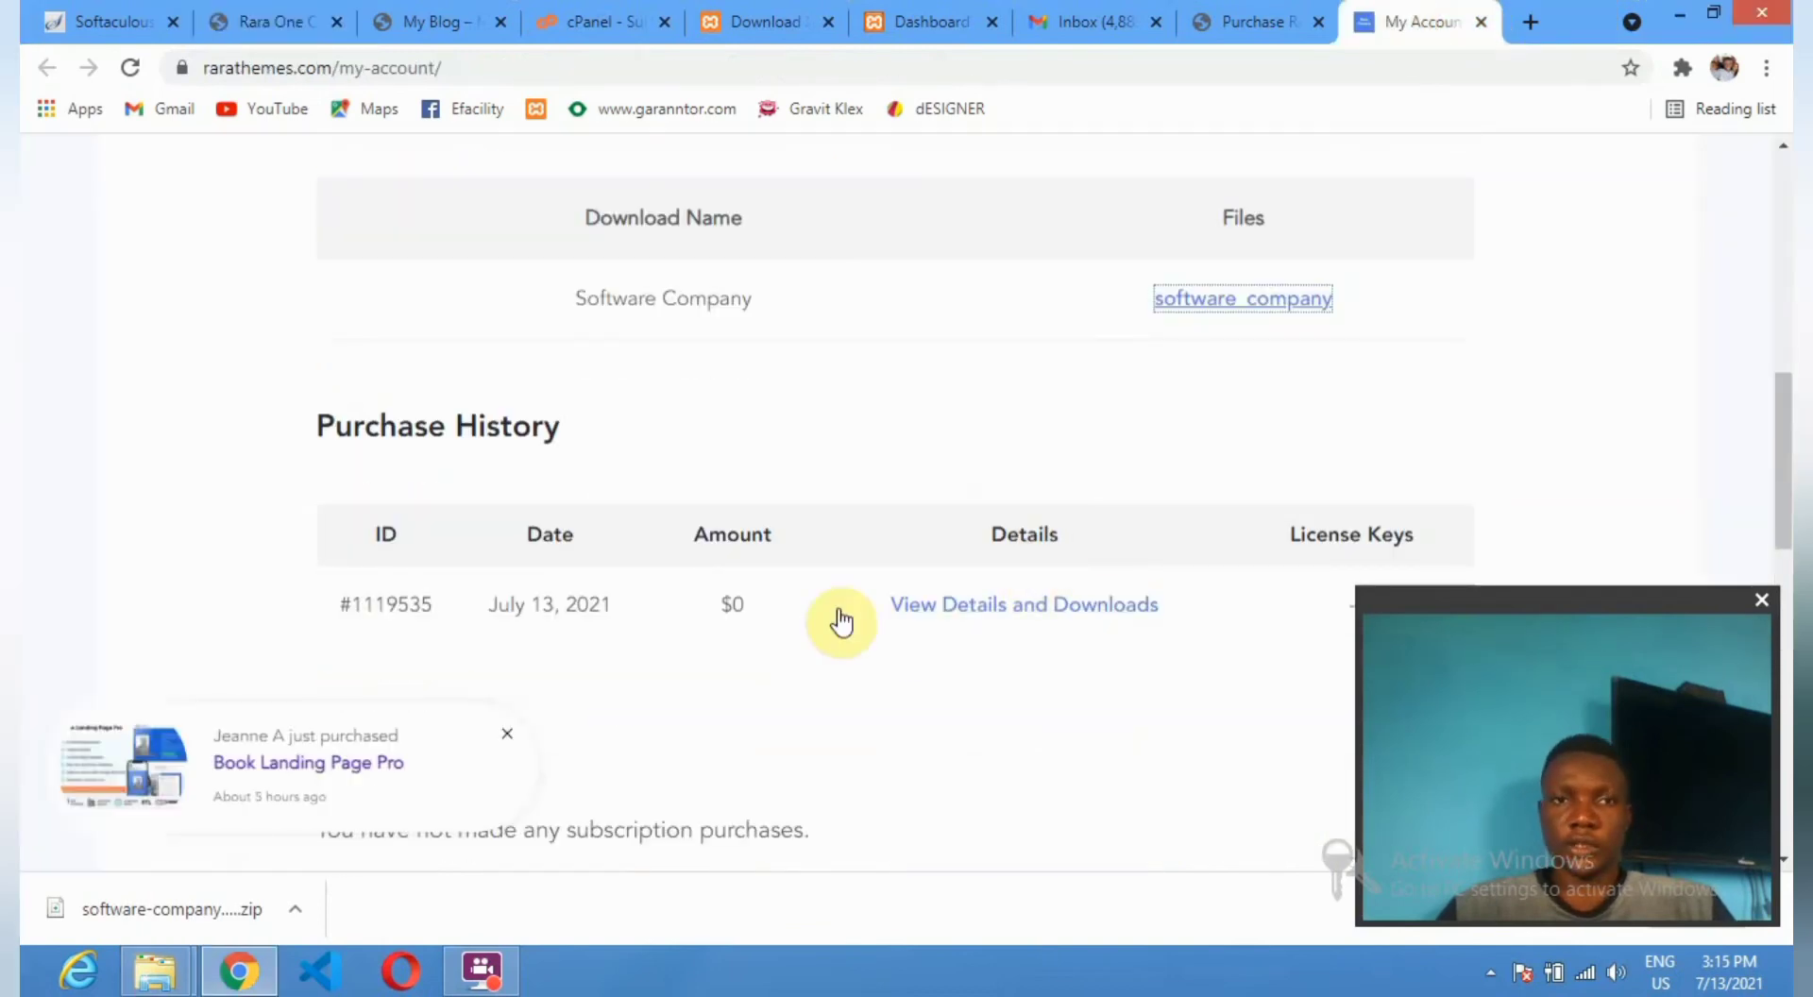
click(1021, 612)
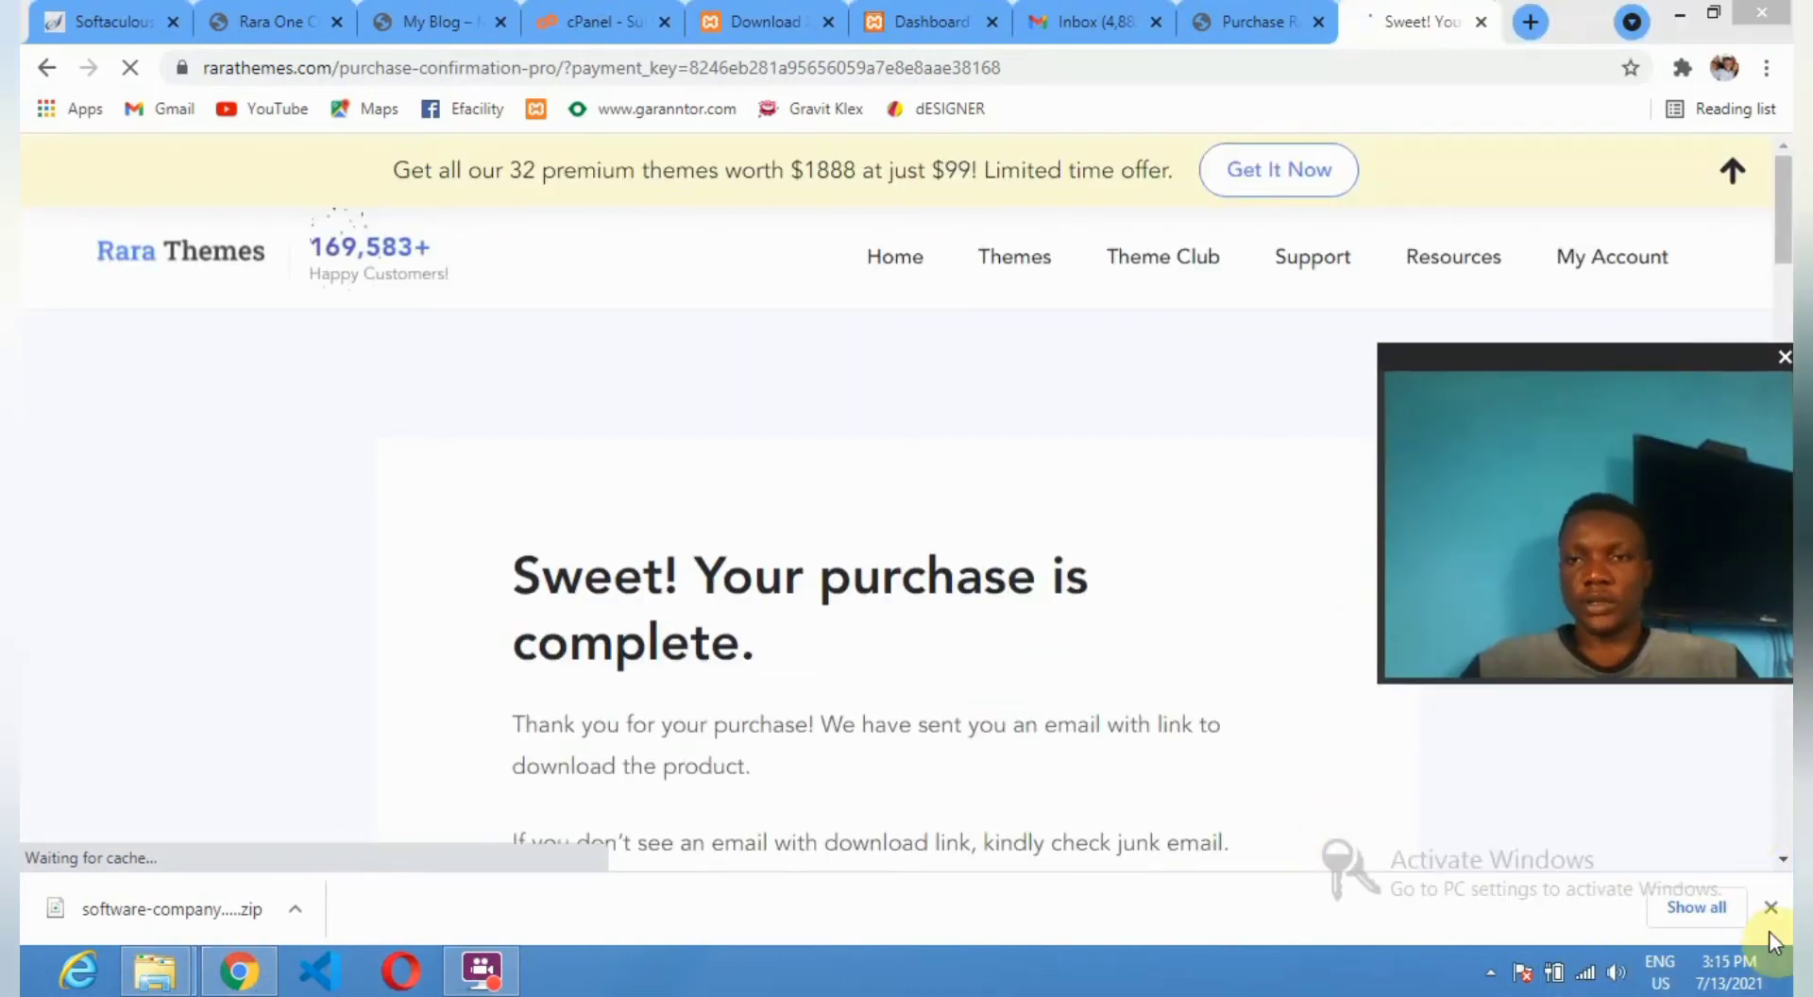
click(1774, 914)
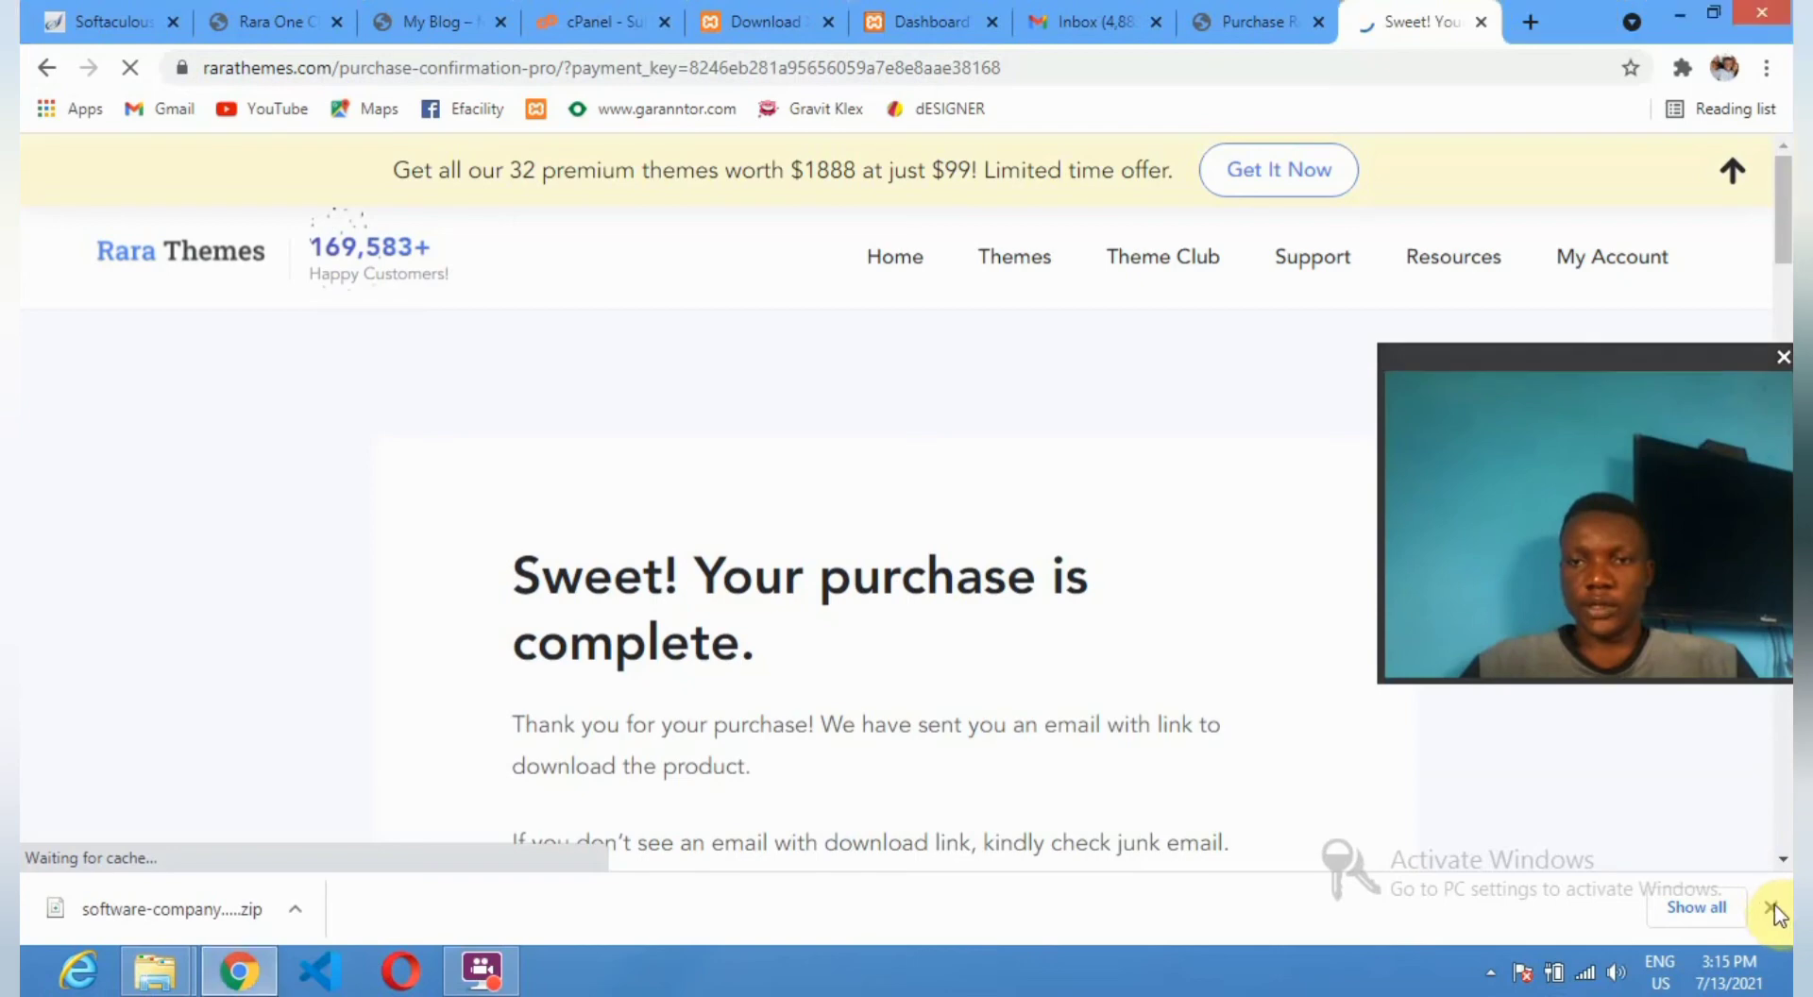
click(1773, 908)
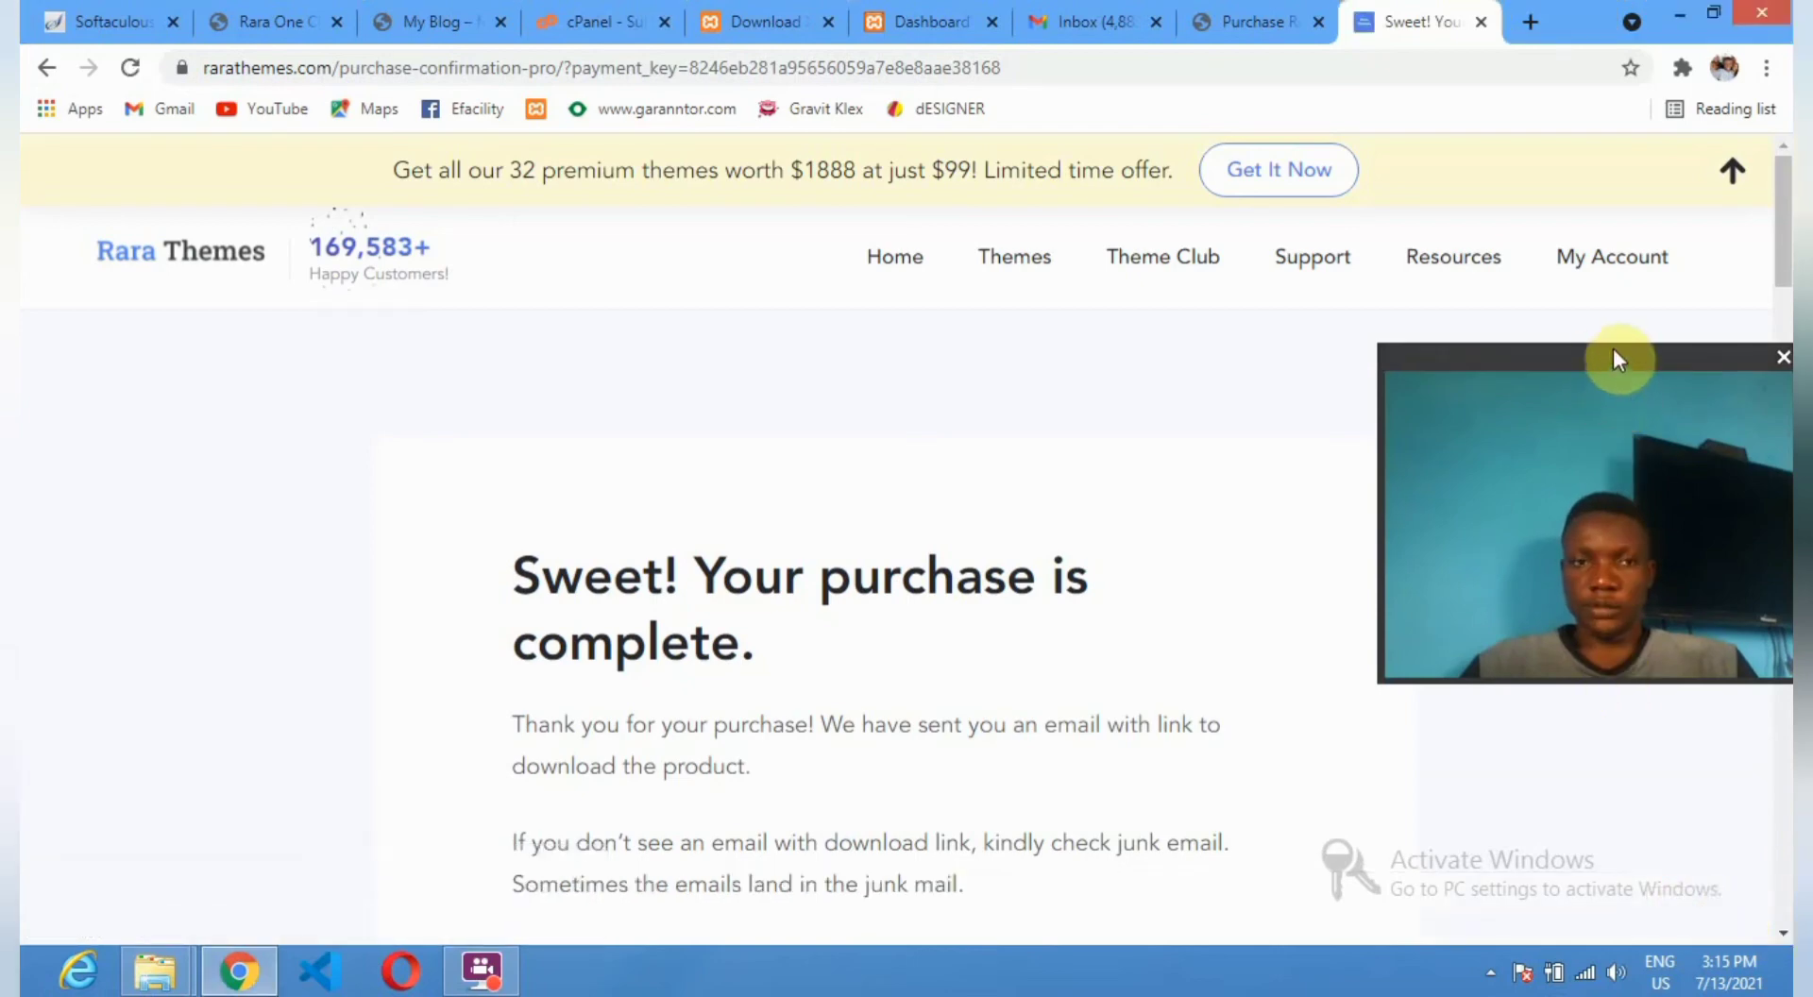
Review the order confirmation page, dismiss the purchase notification, and return to My Account.
drag(1613, 348, 1620, 384)
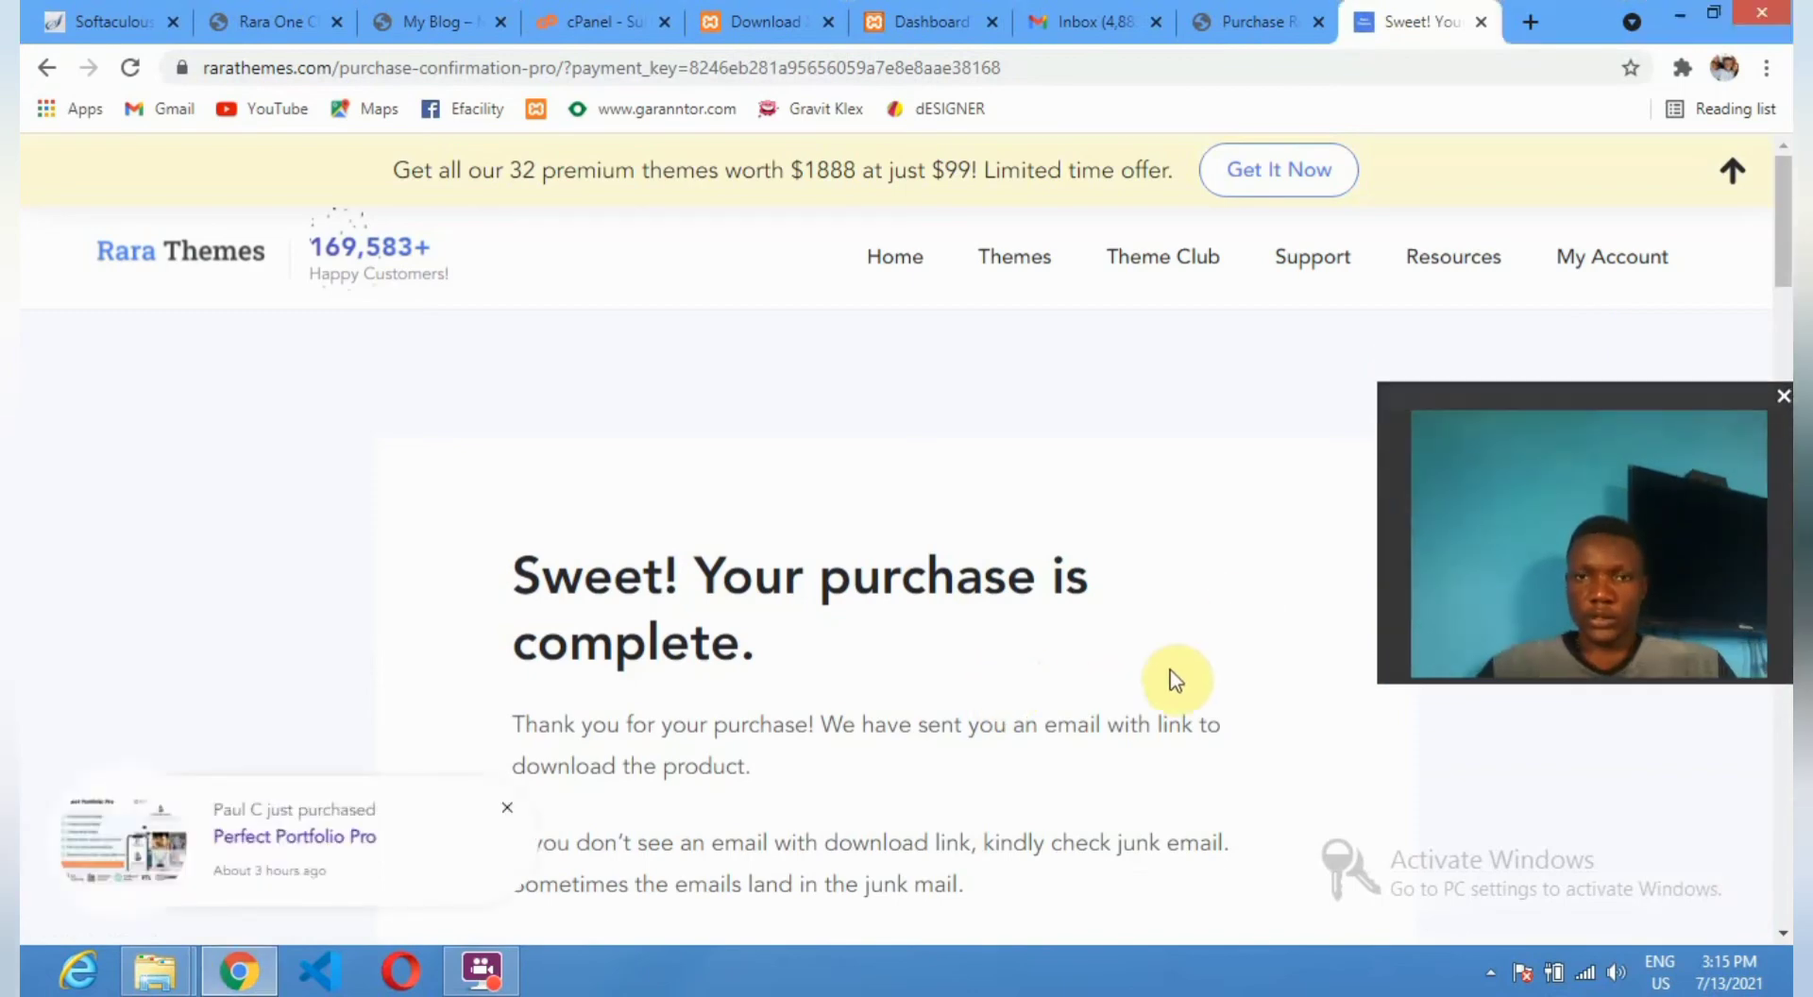
scroll(1071, 736, down, 3)
scroll(1058, 717, down, 5)
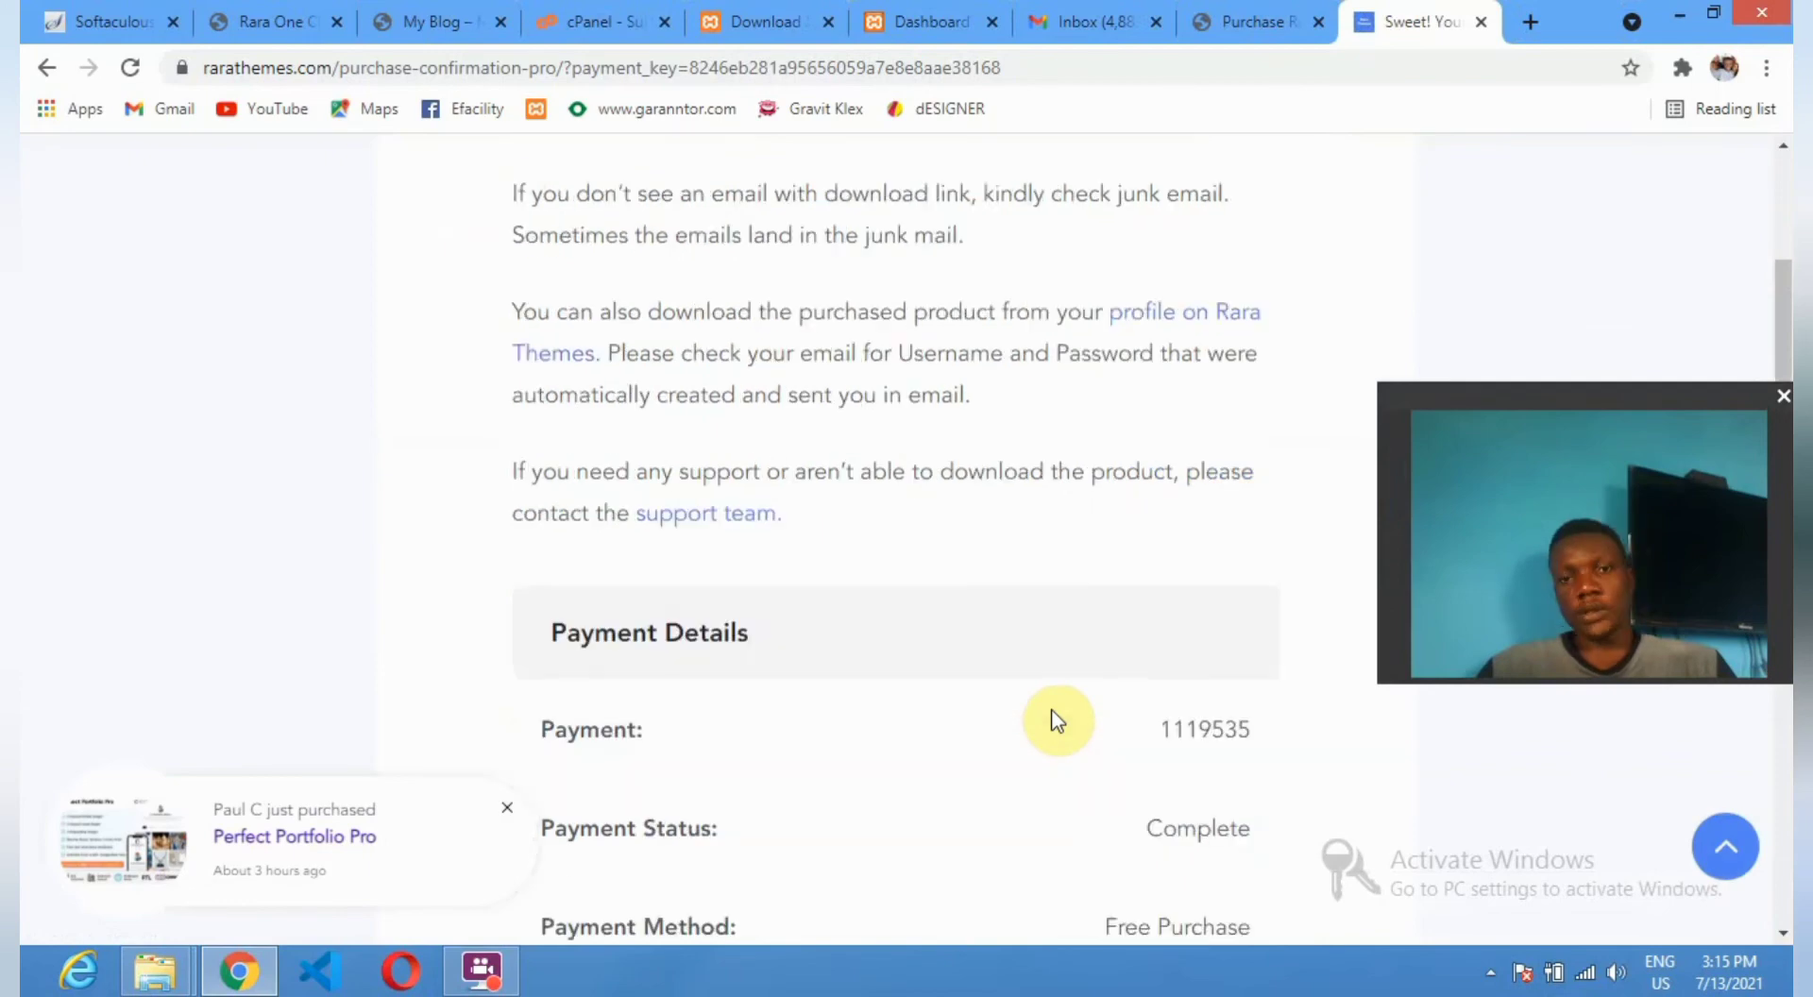
scroll(1051, 710, down, 6)
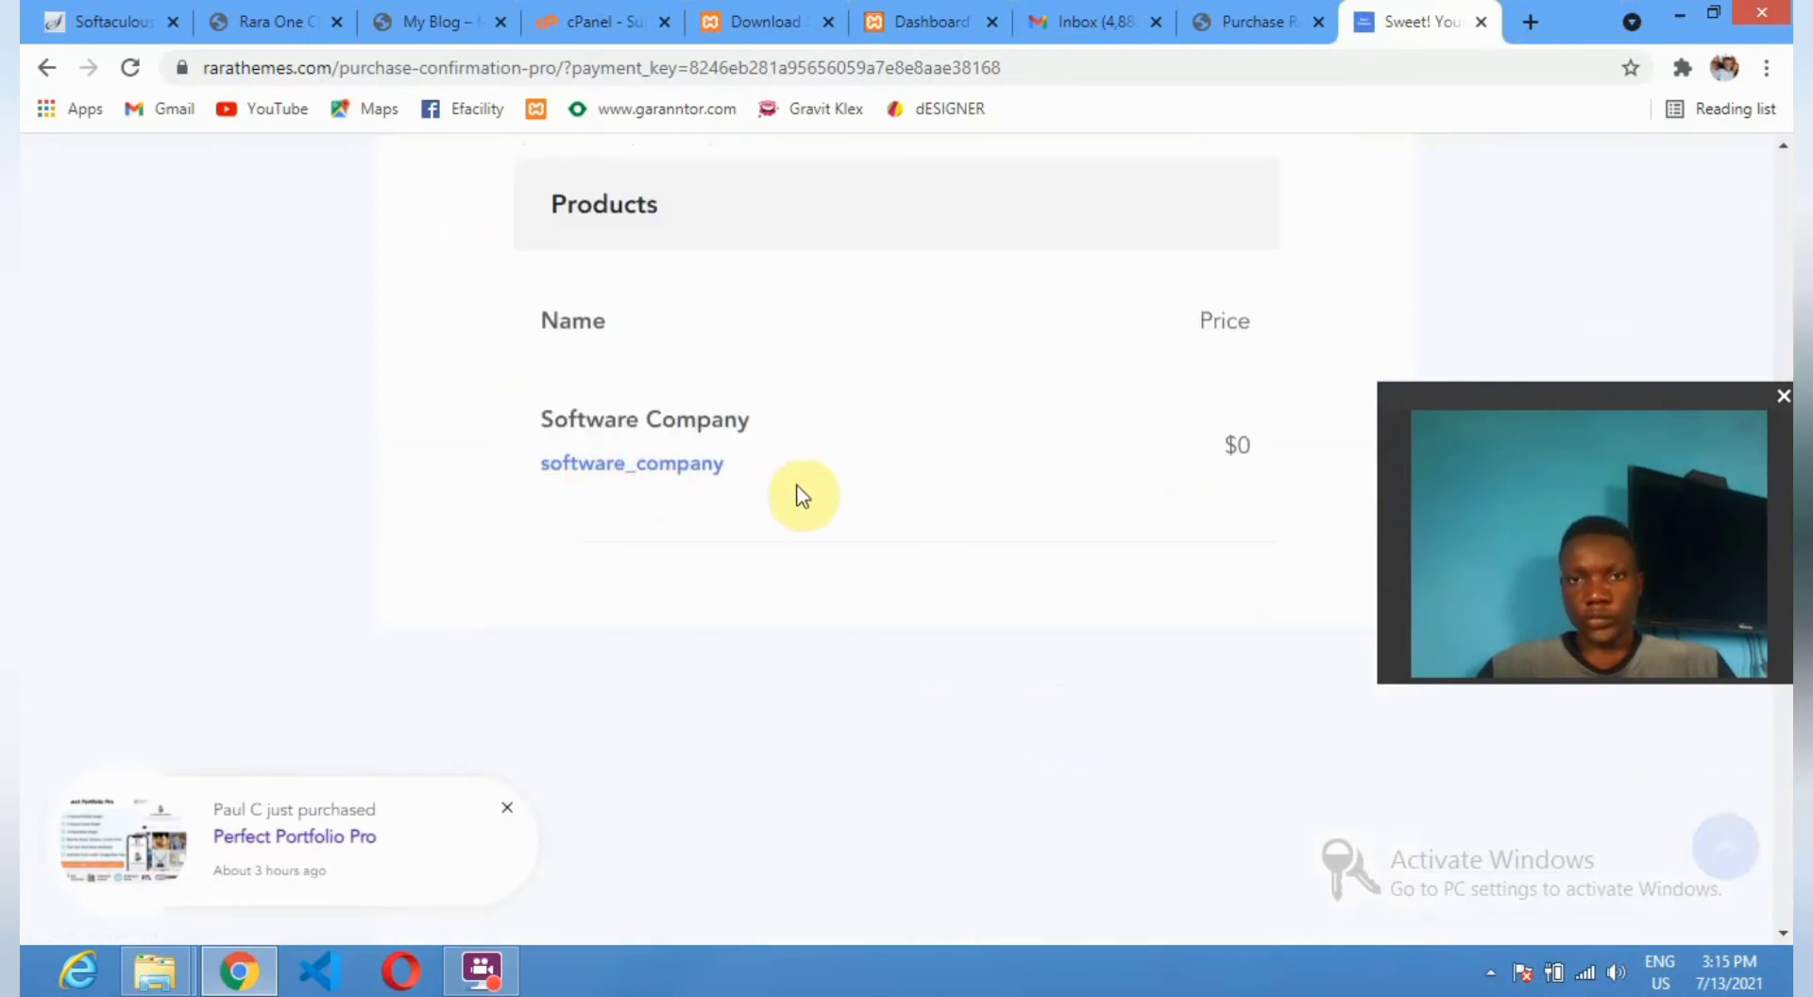
click(501, 801)
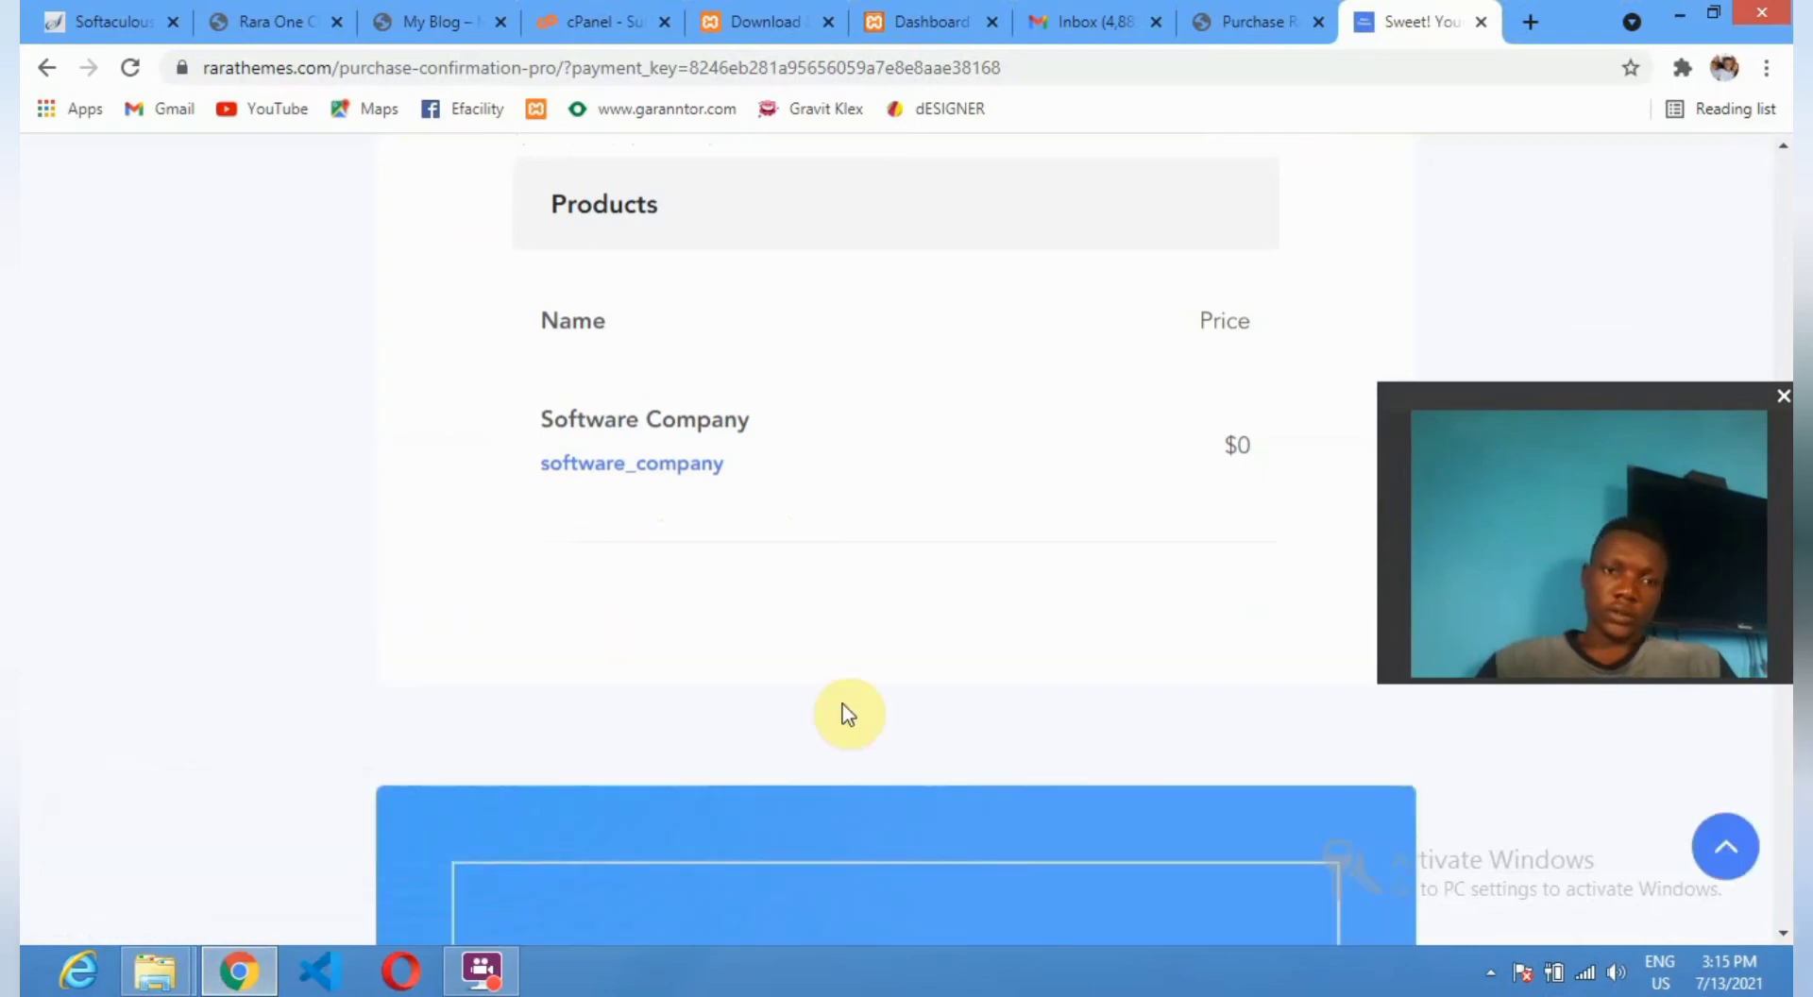
scroll(906, 699, down, 5)
scroll(973, 691, down, 12)
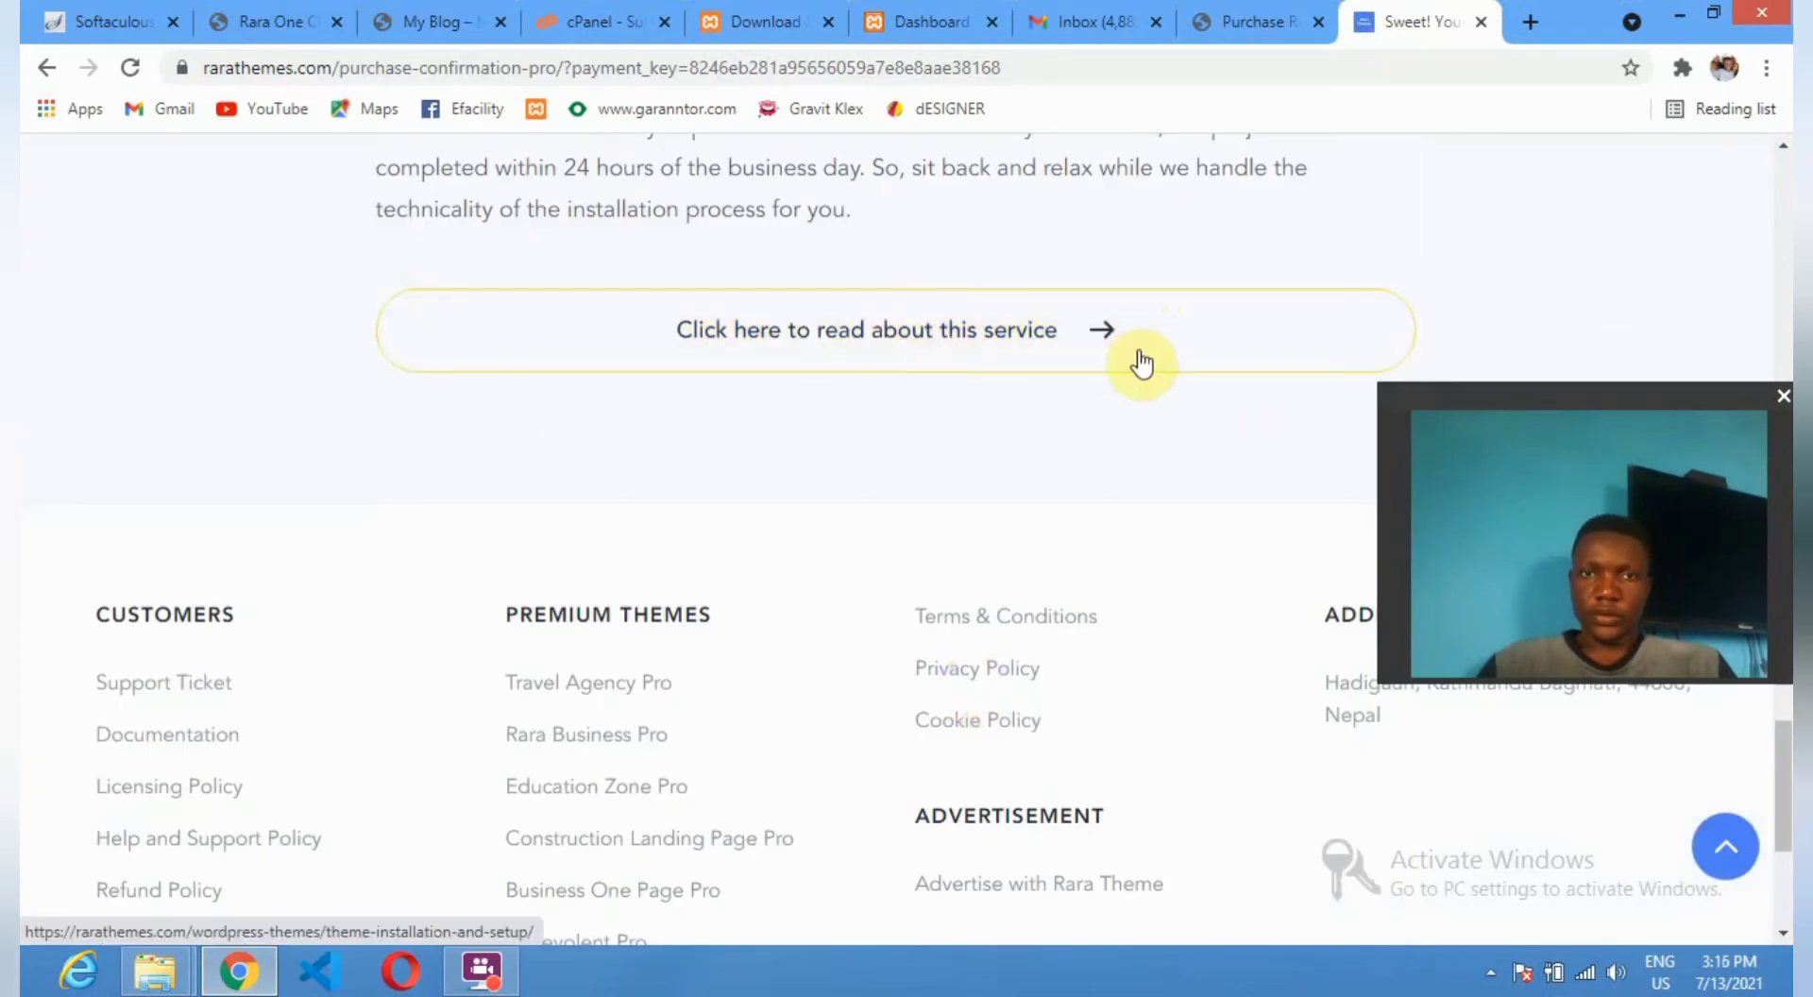
scroll(1140, 361, up, 14)
scroll(1141, 361, up, 12)
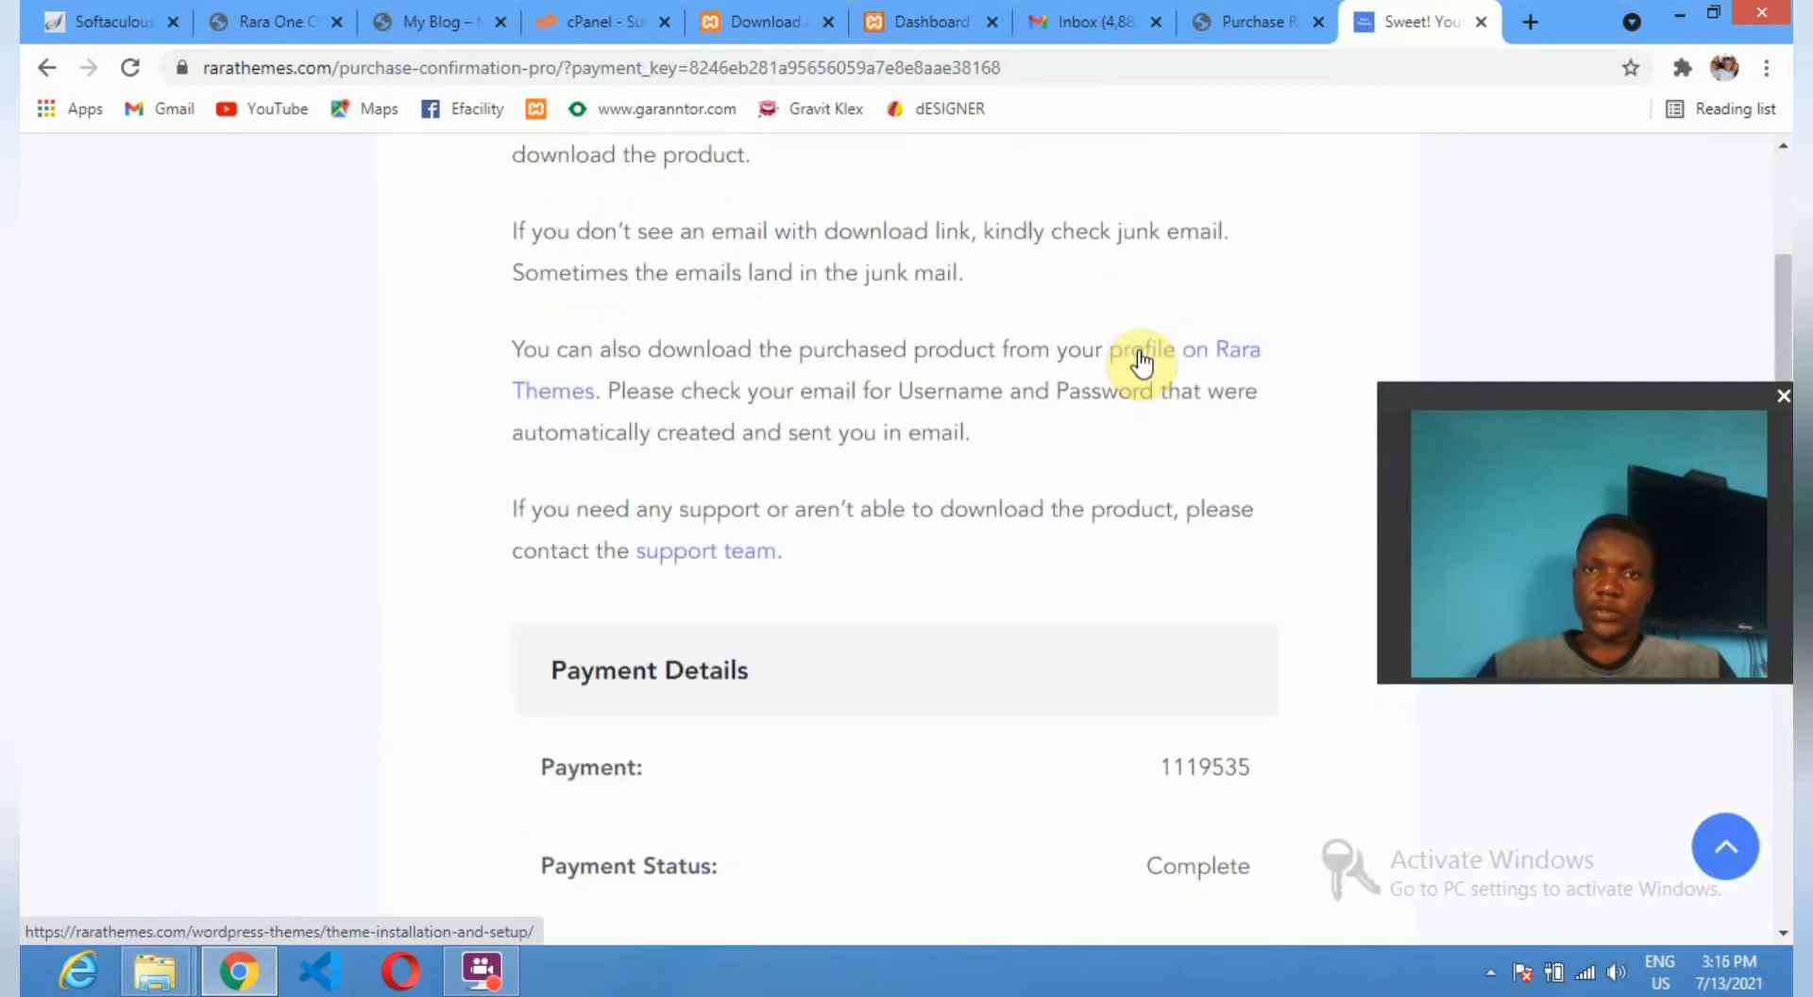
scroll(1143, 362, down, 6)
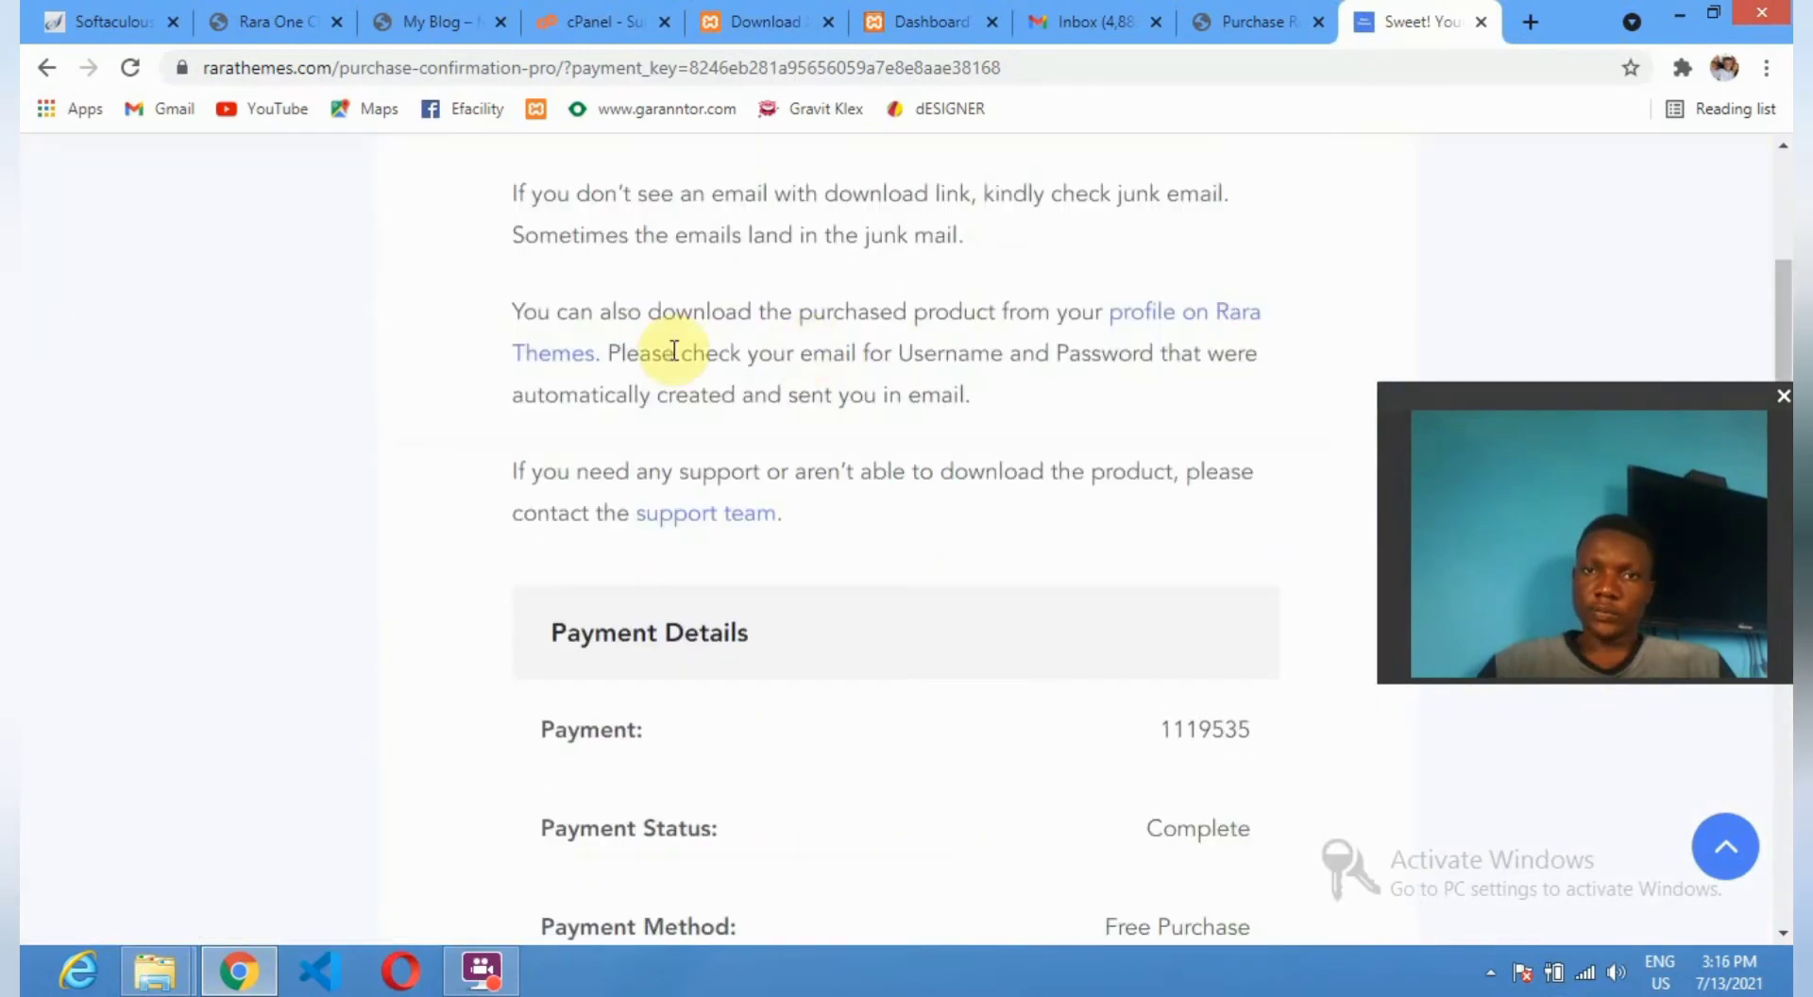
scroll(1209, 333, up, 6)
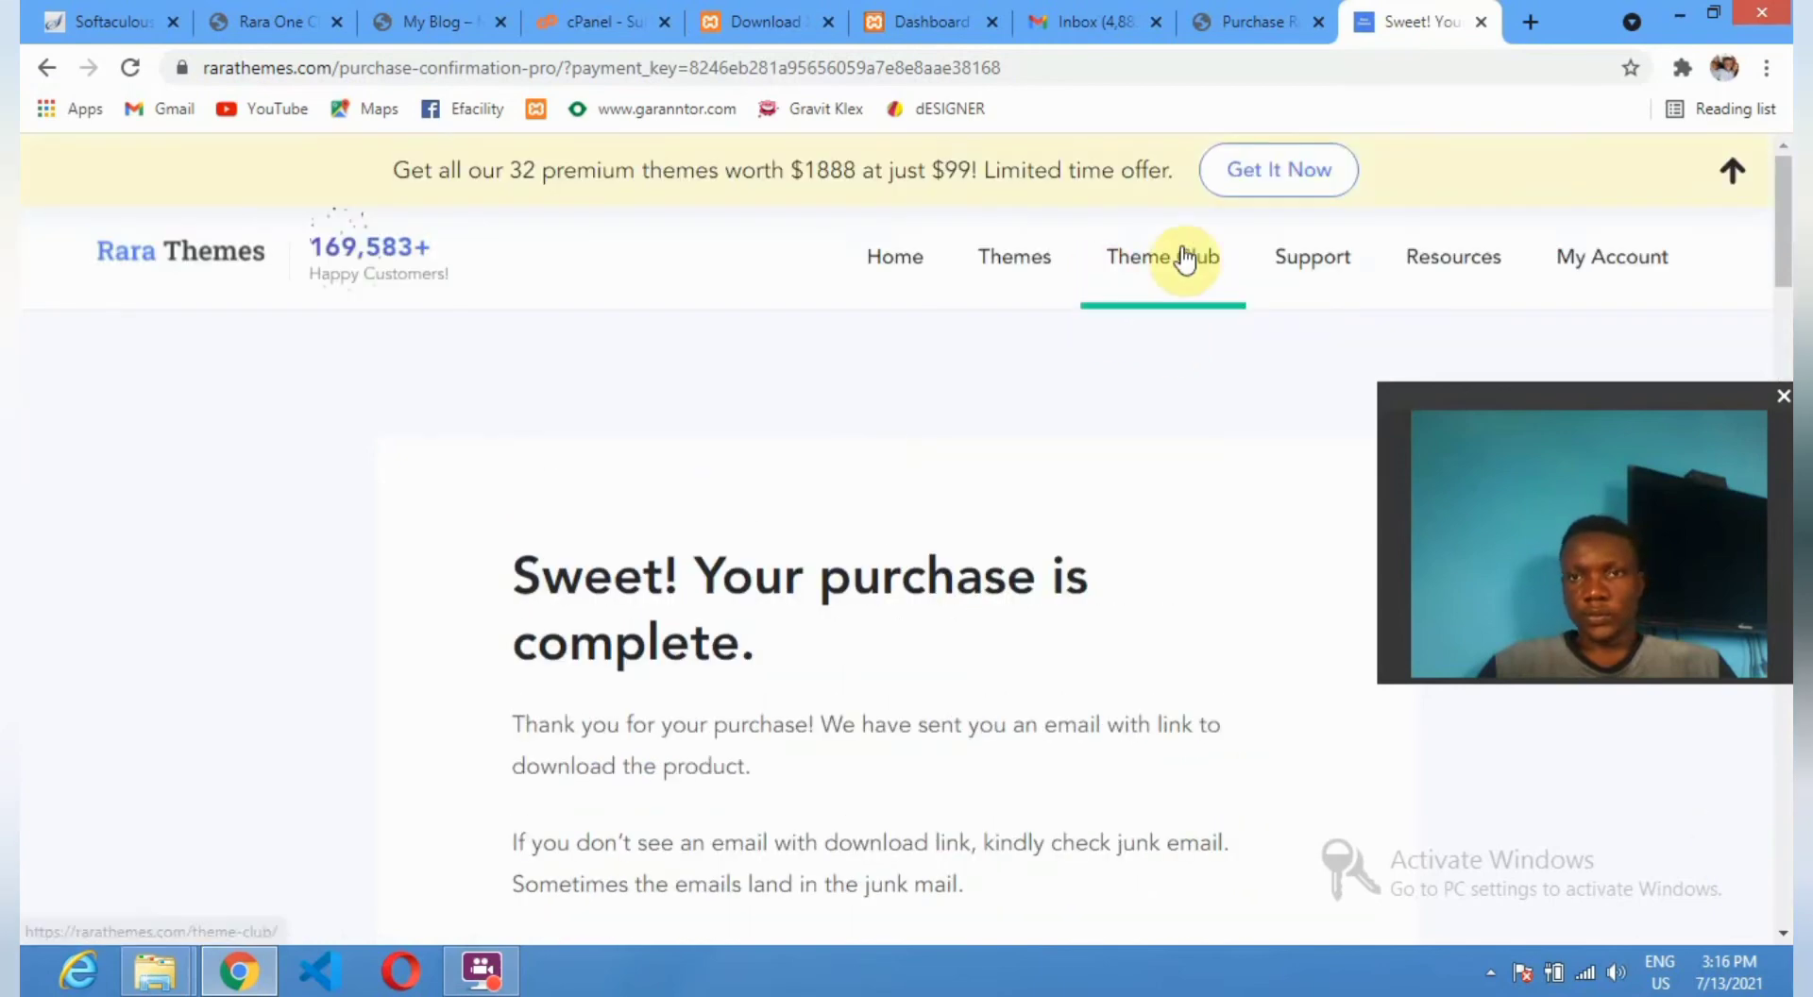
mouse_move(1036, 288)
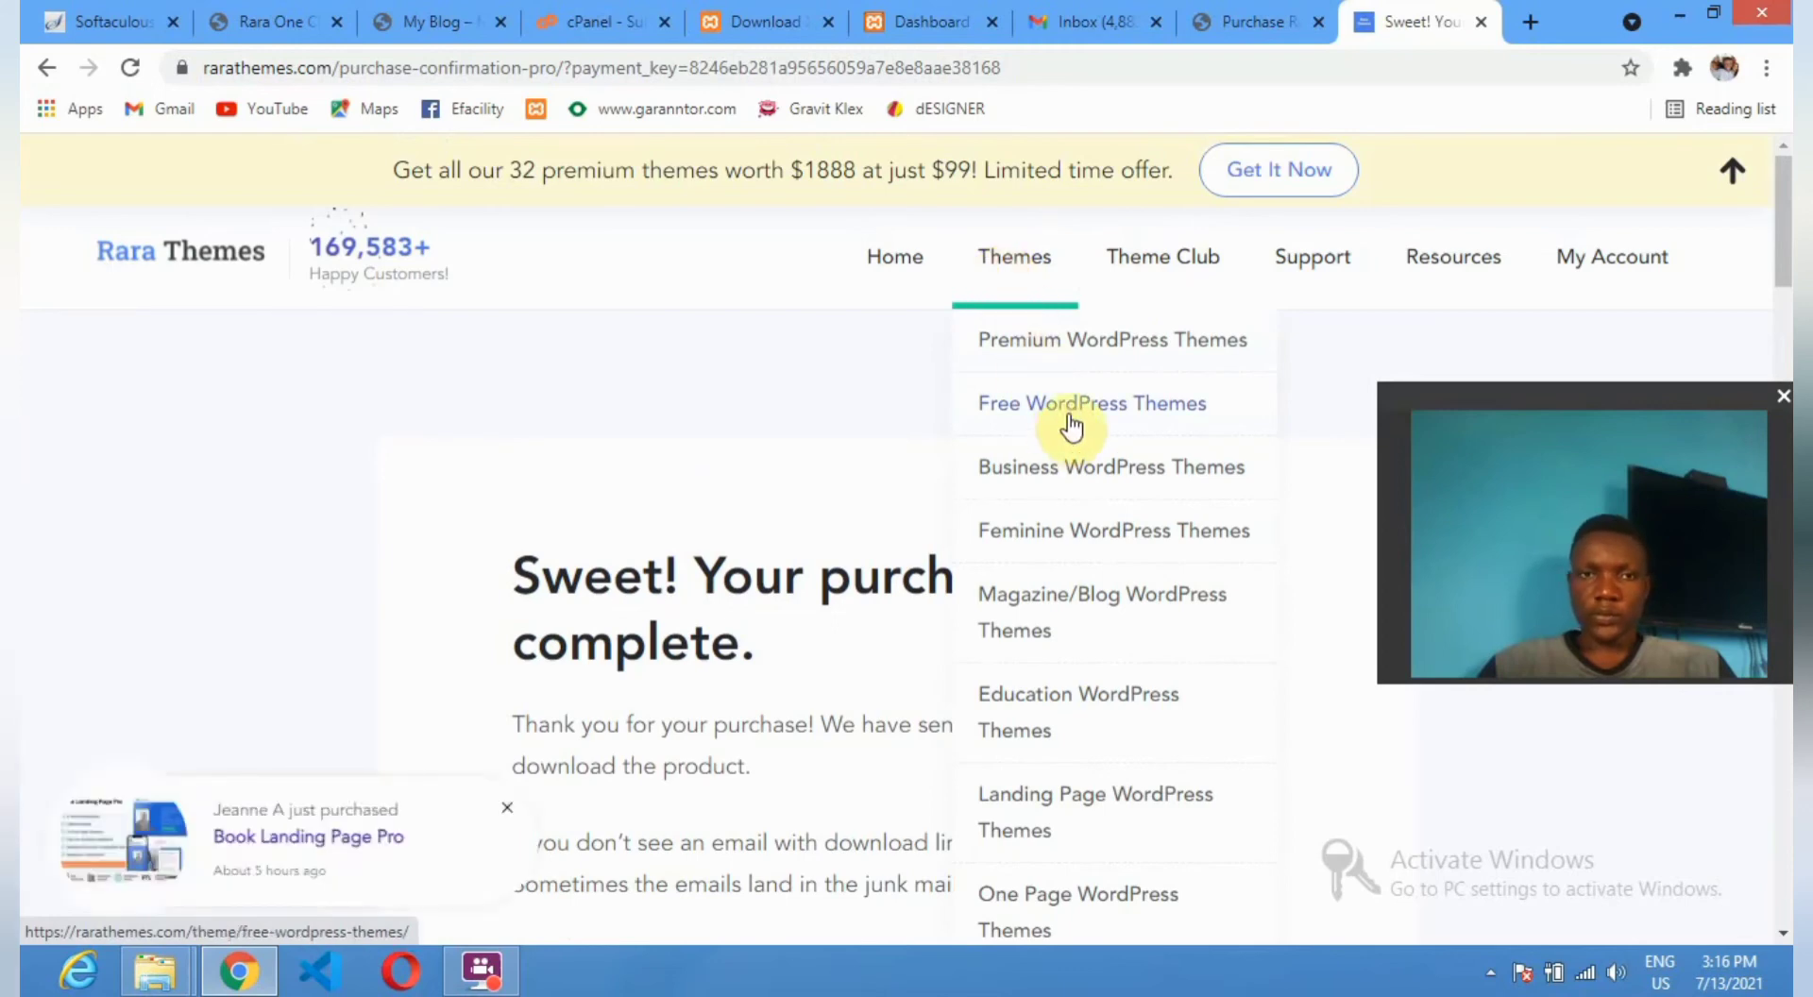
click(1609, 264)
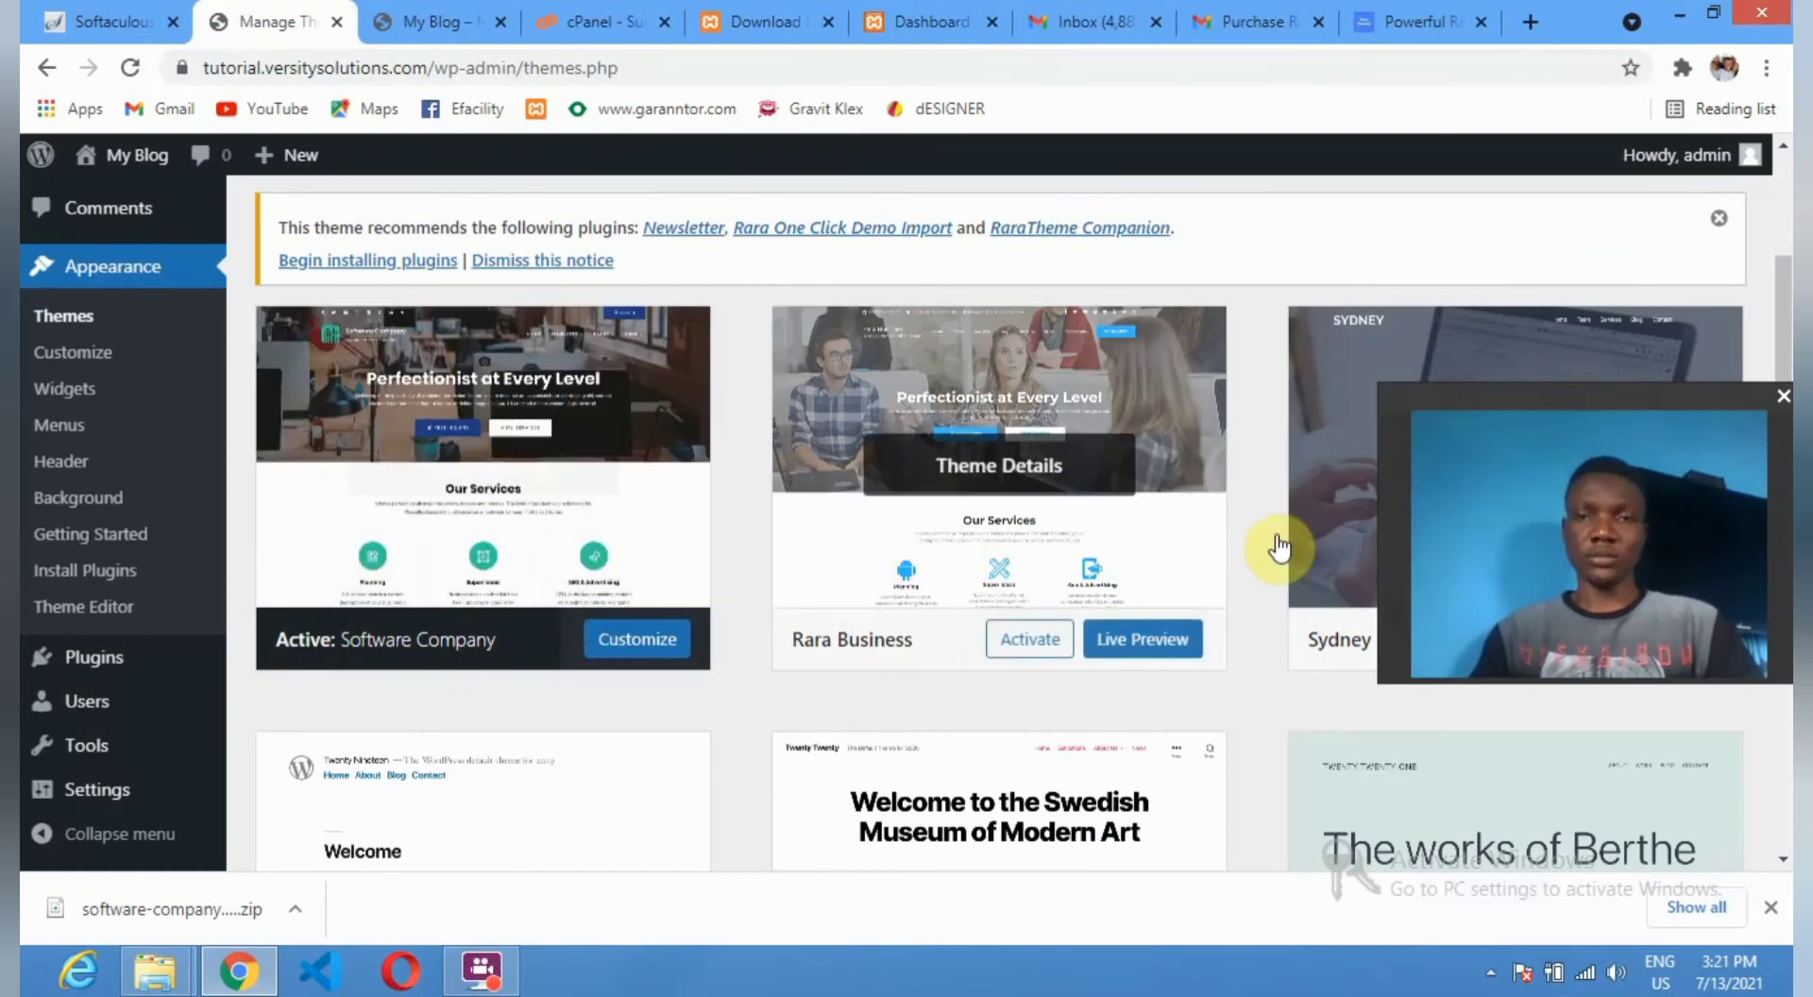
Activate the Sydney theme from its details card, then reload the My Blog front page.
click(1327, 507)
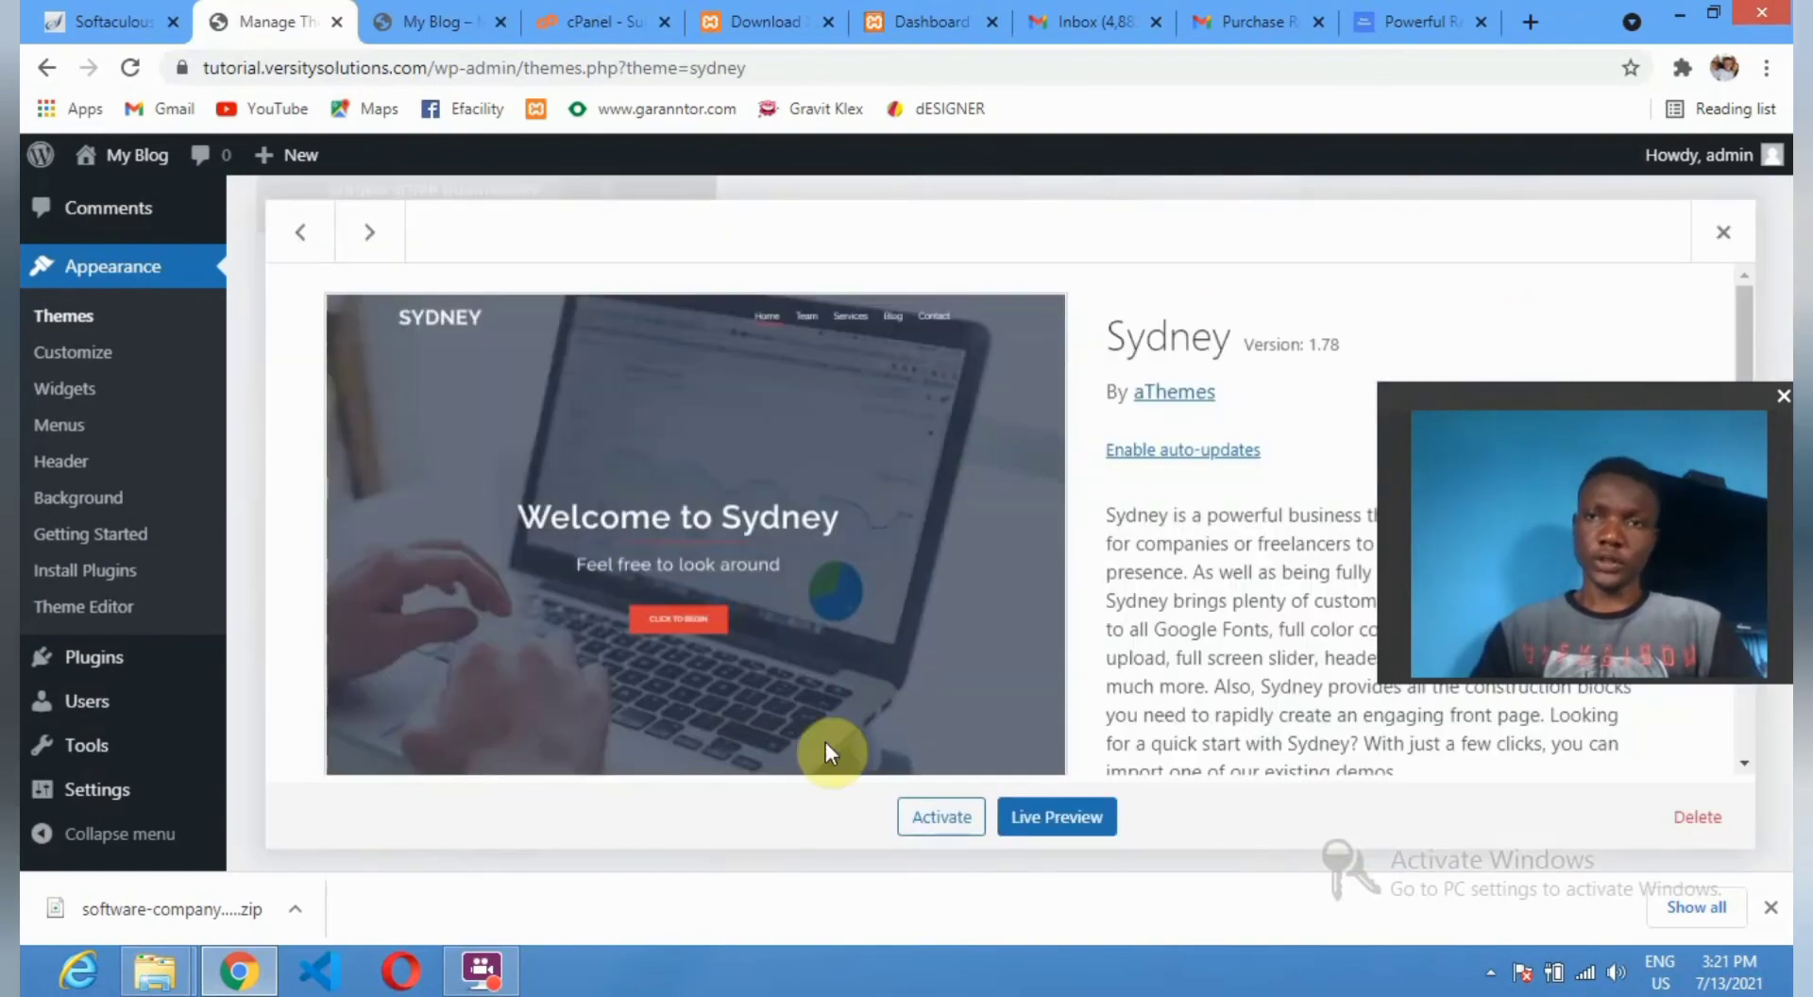
click(956, 821)
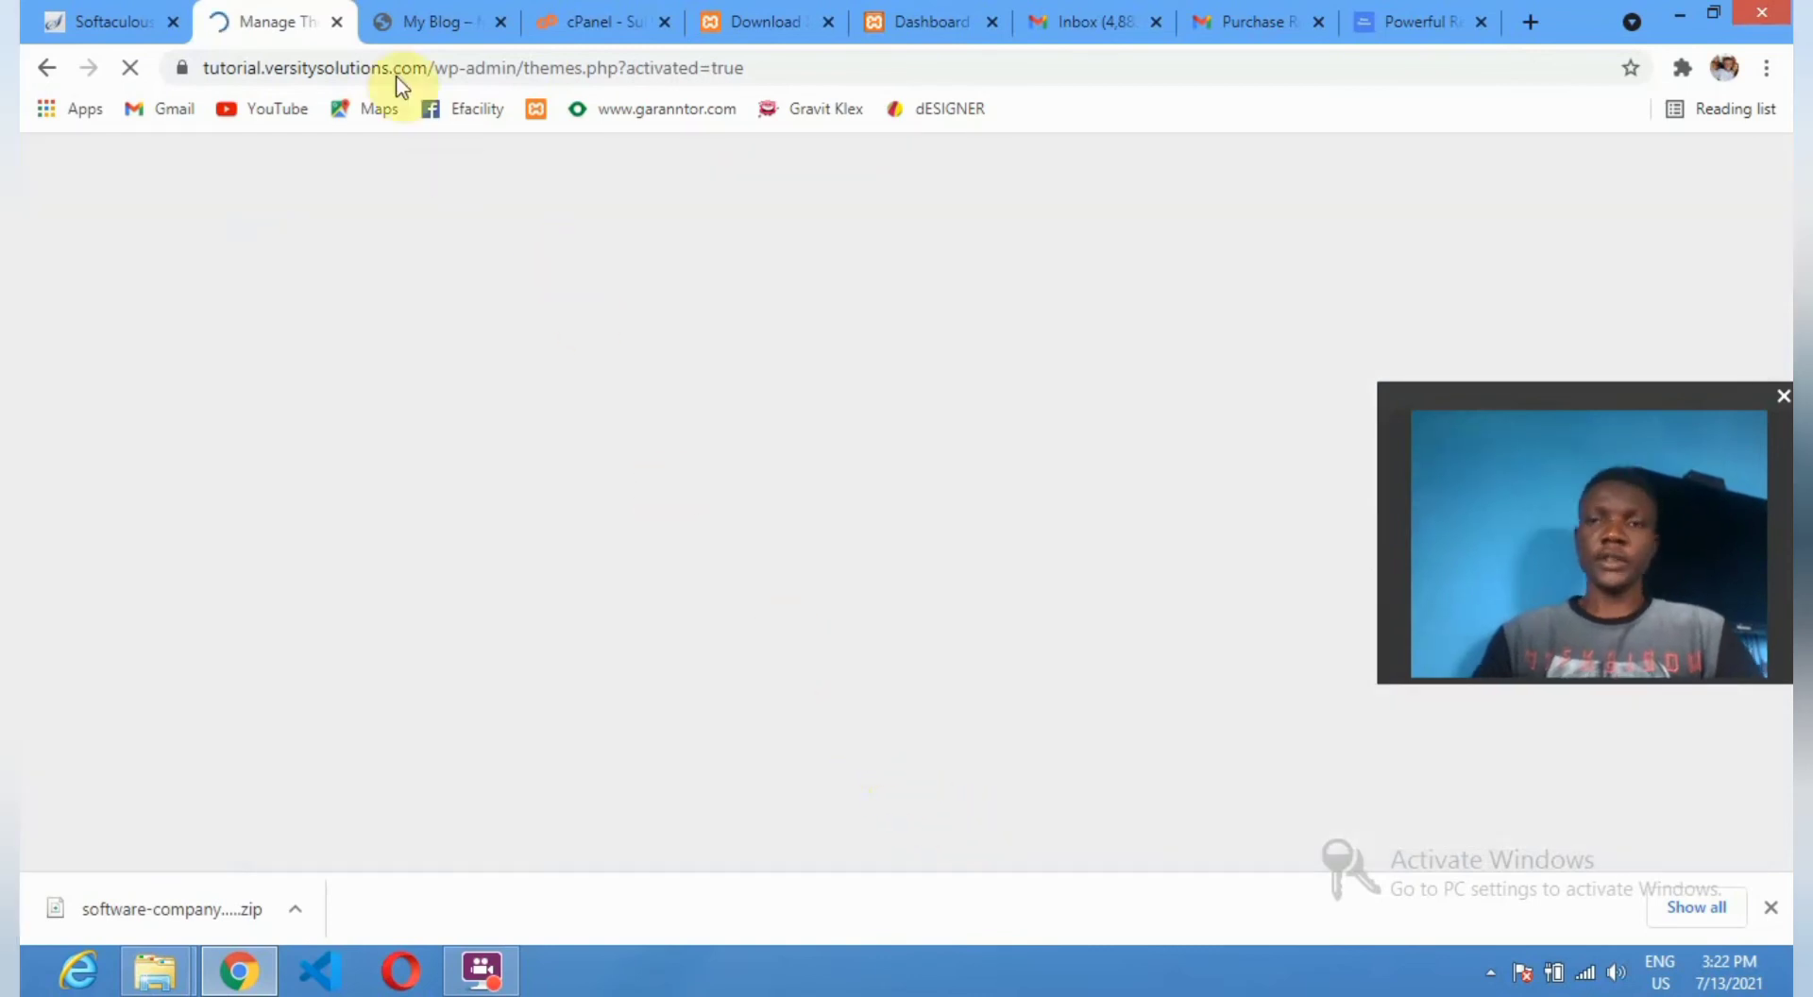
click(405, 20)
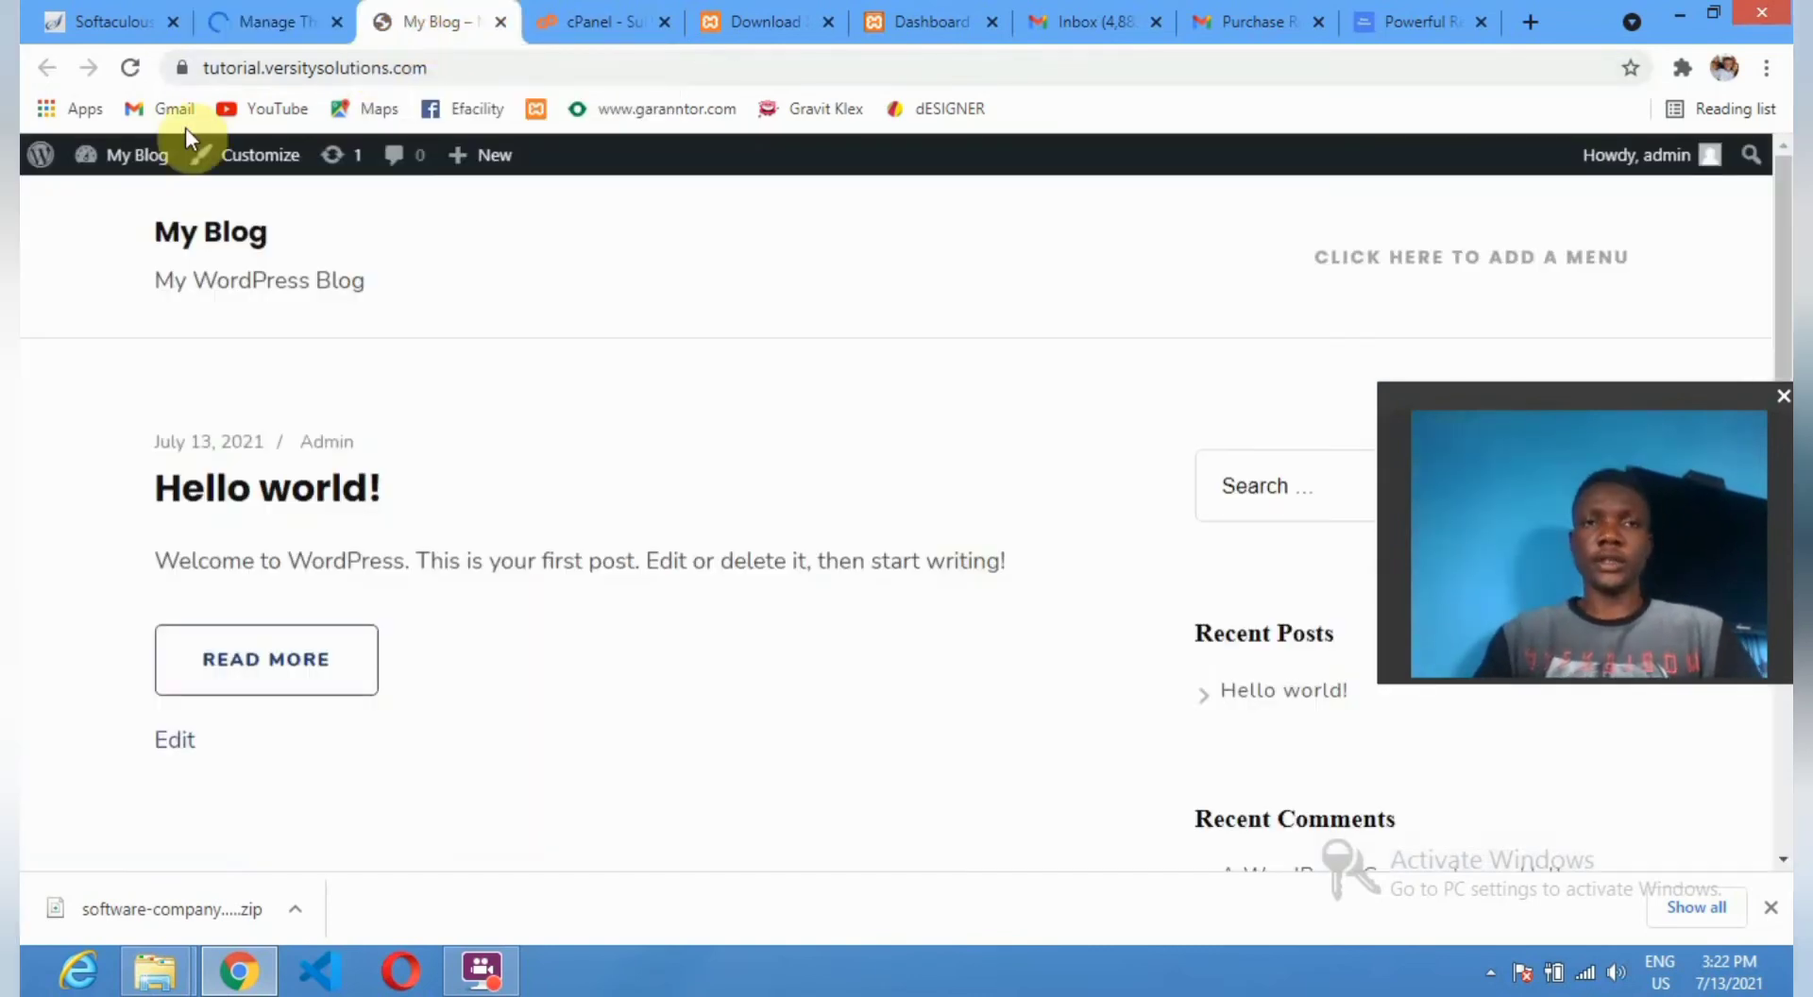
click(131, 69)
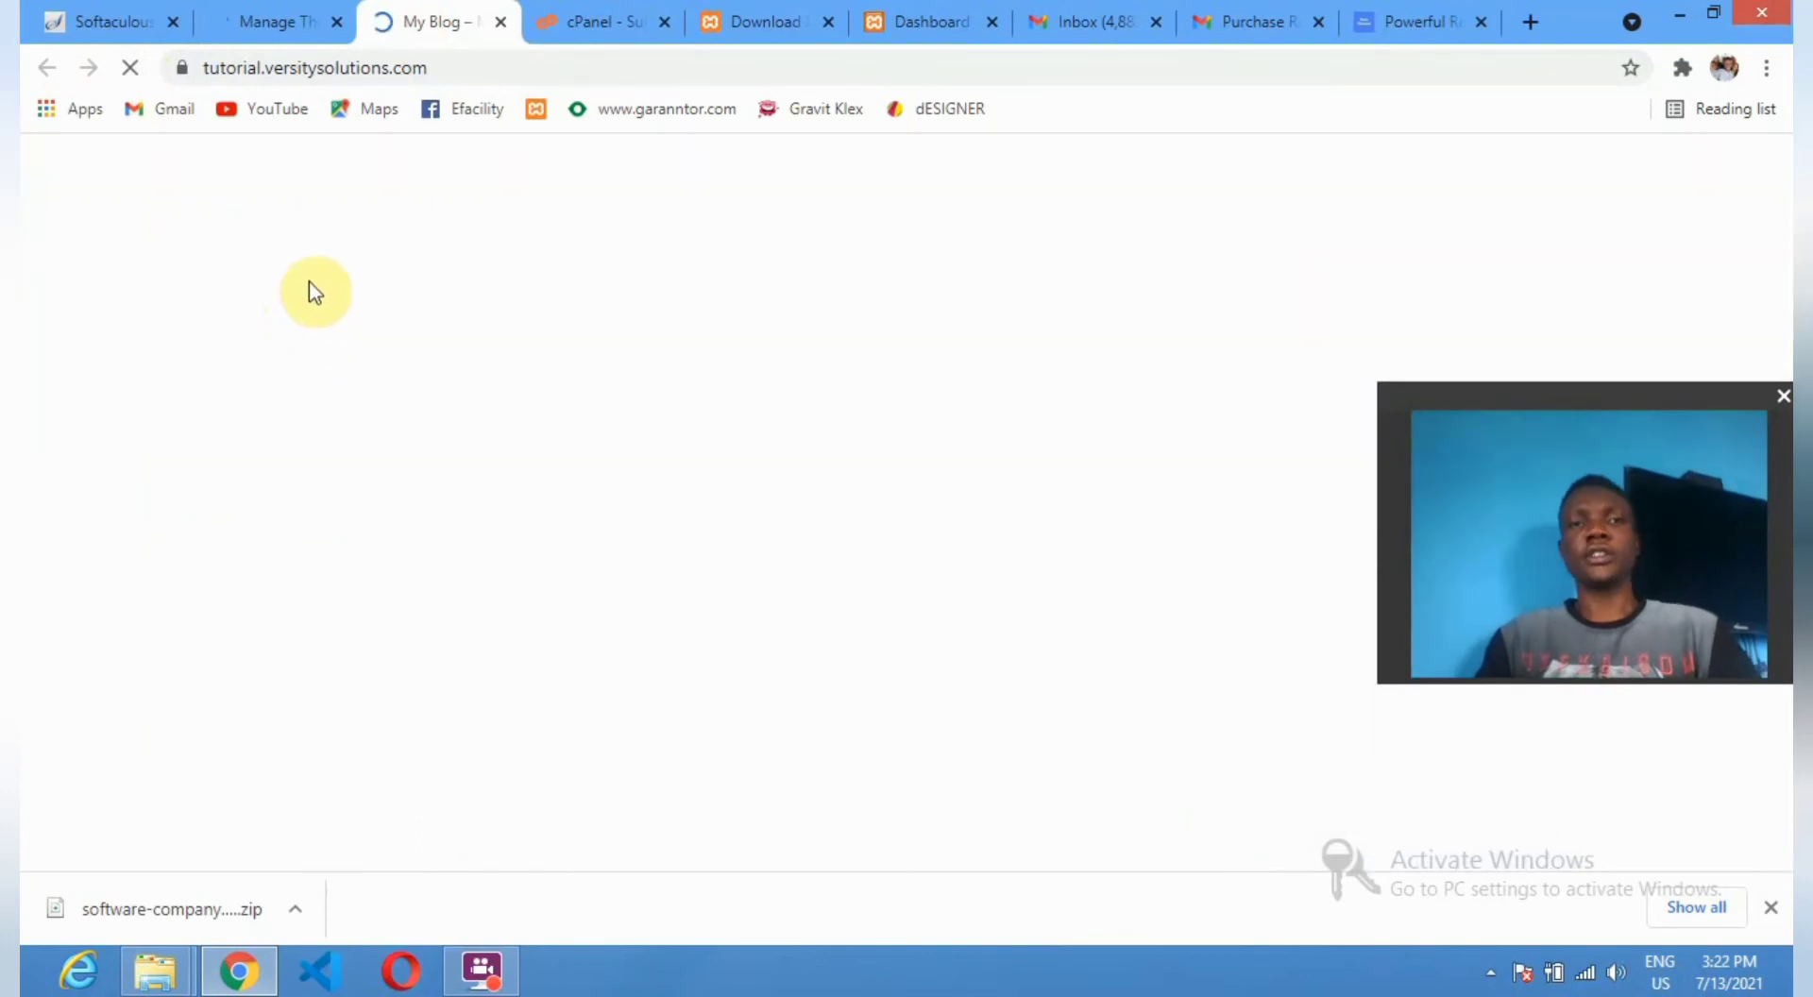
Confirm the My Blog front page now displays the Sydney theme.
click(253, 23)
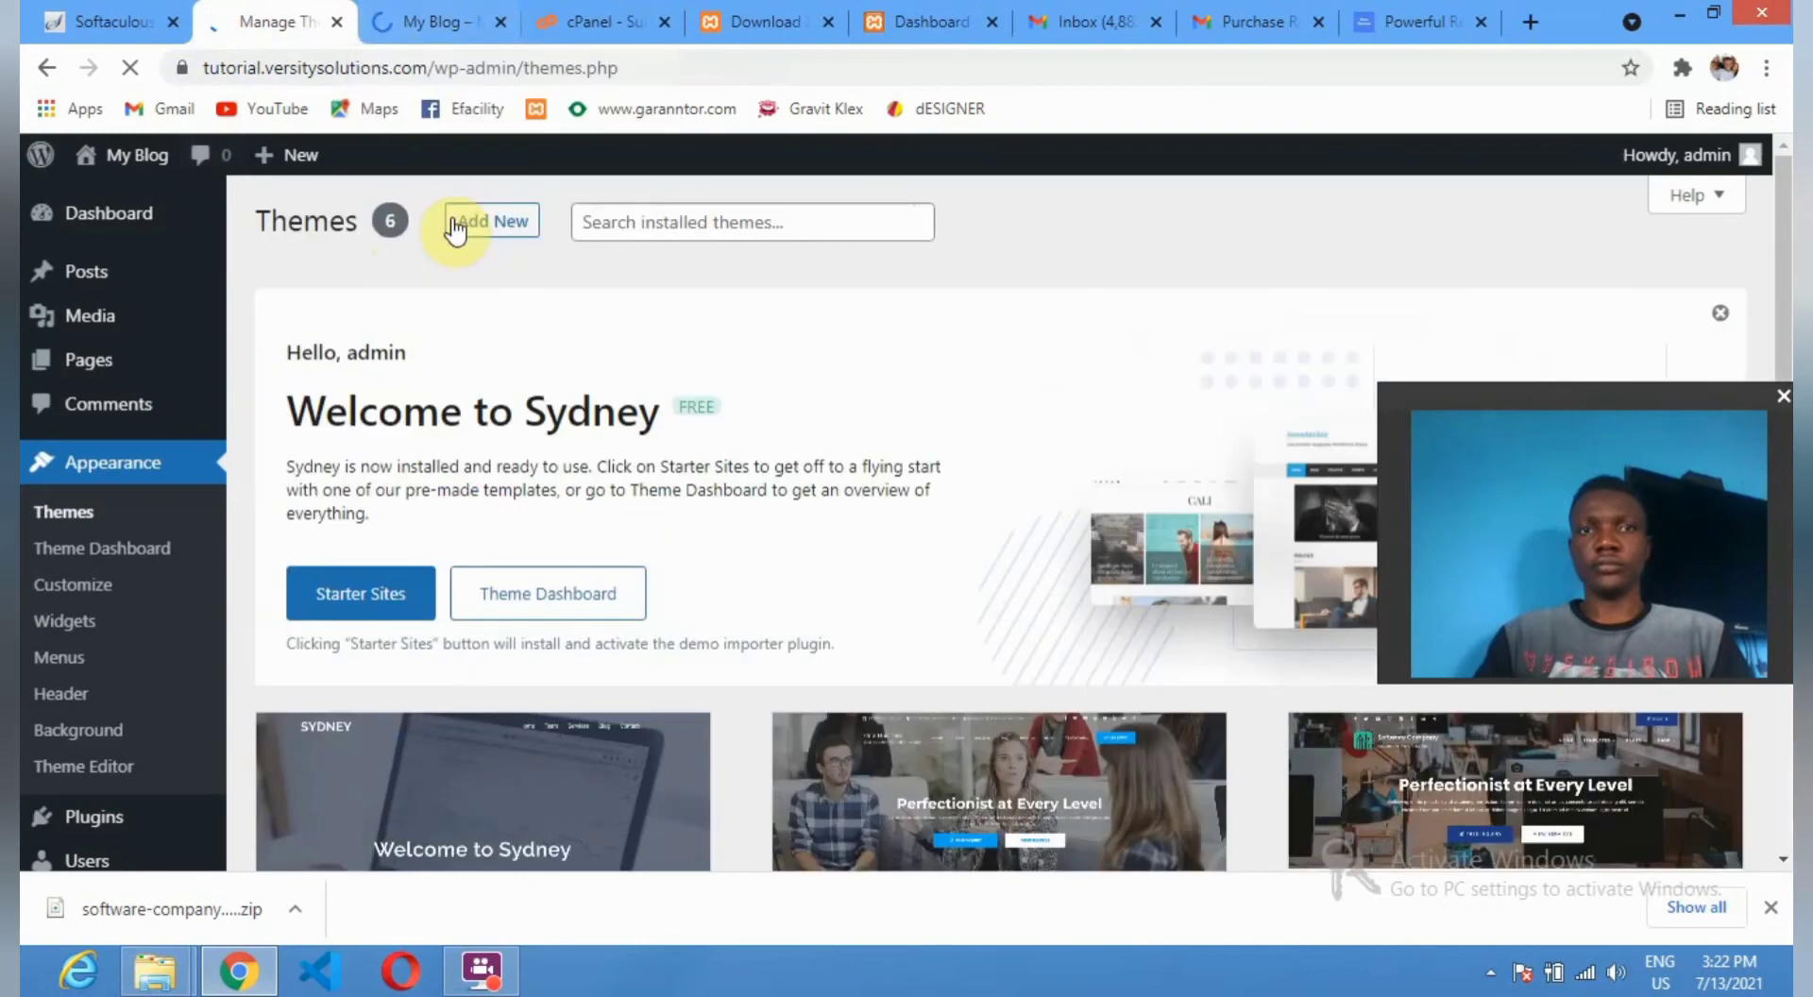
scroll(666, 578, down, 3)
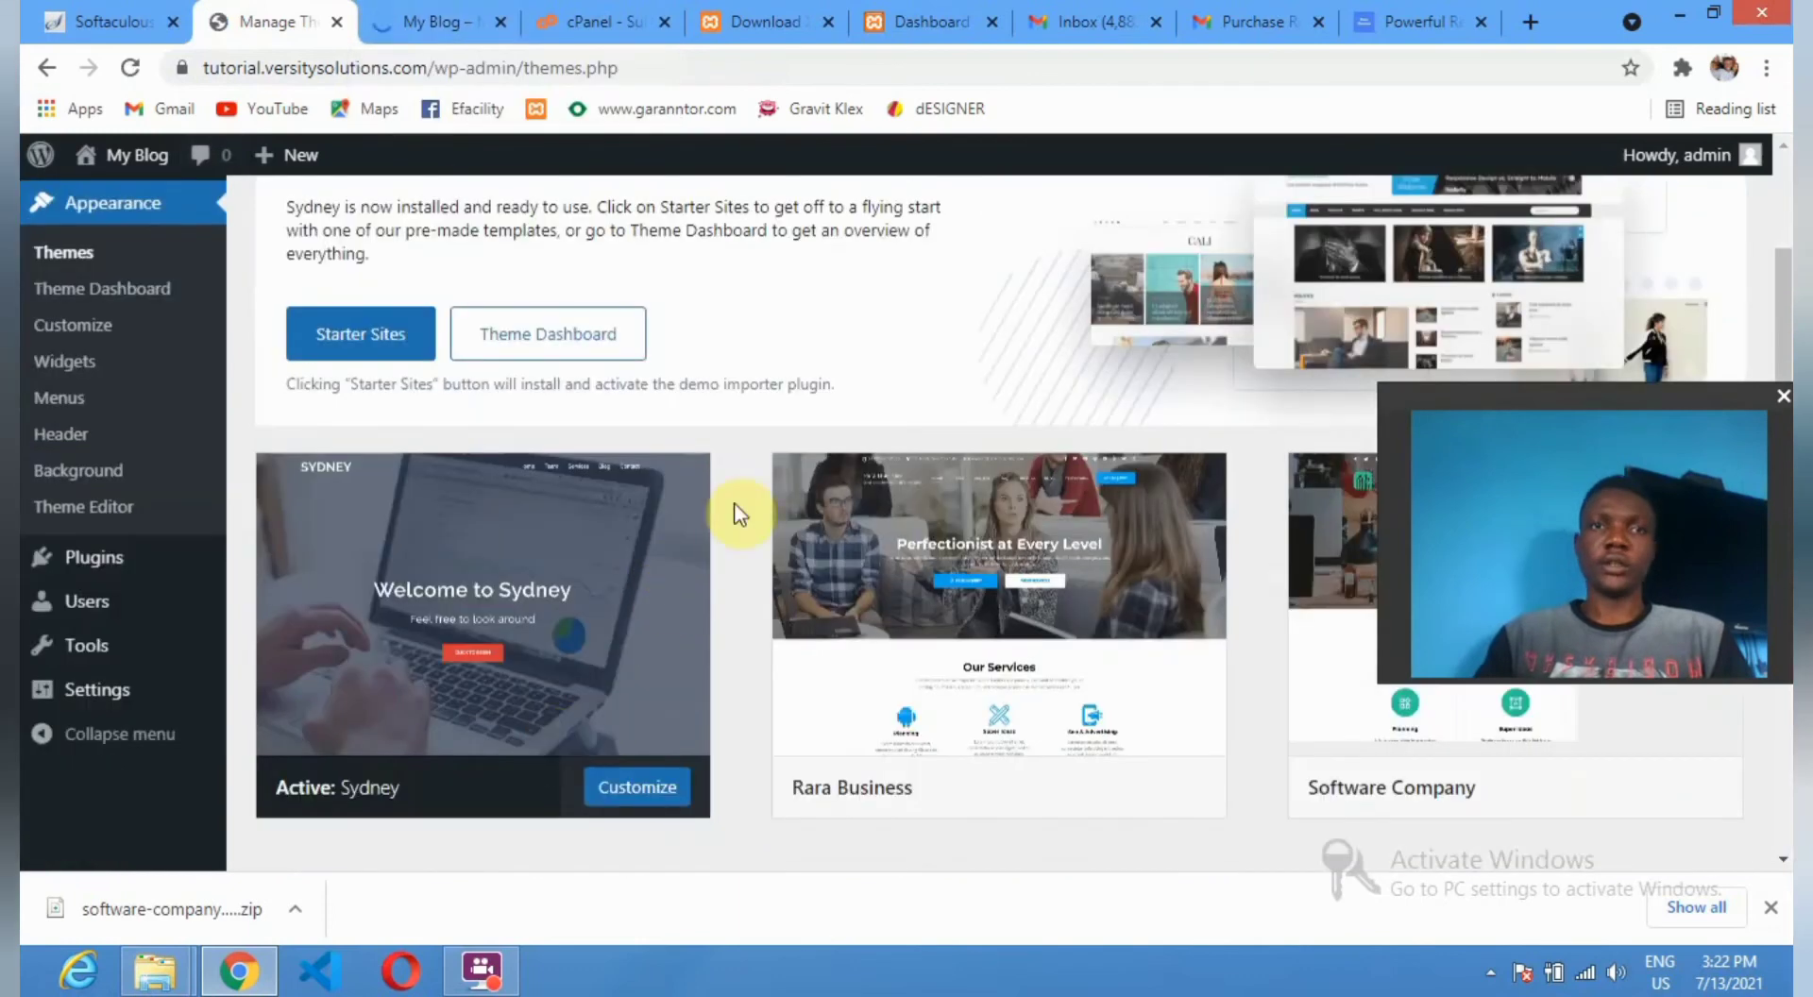
click(418, 15)
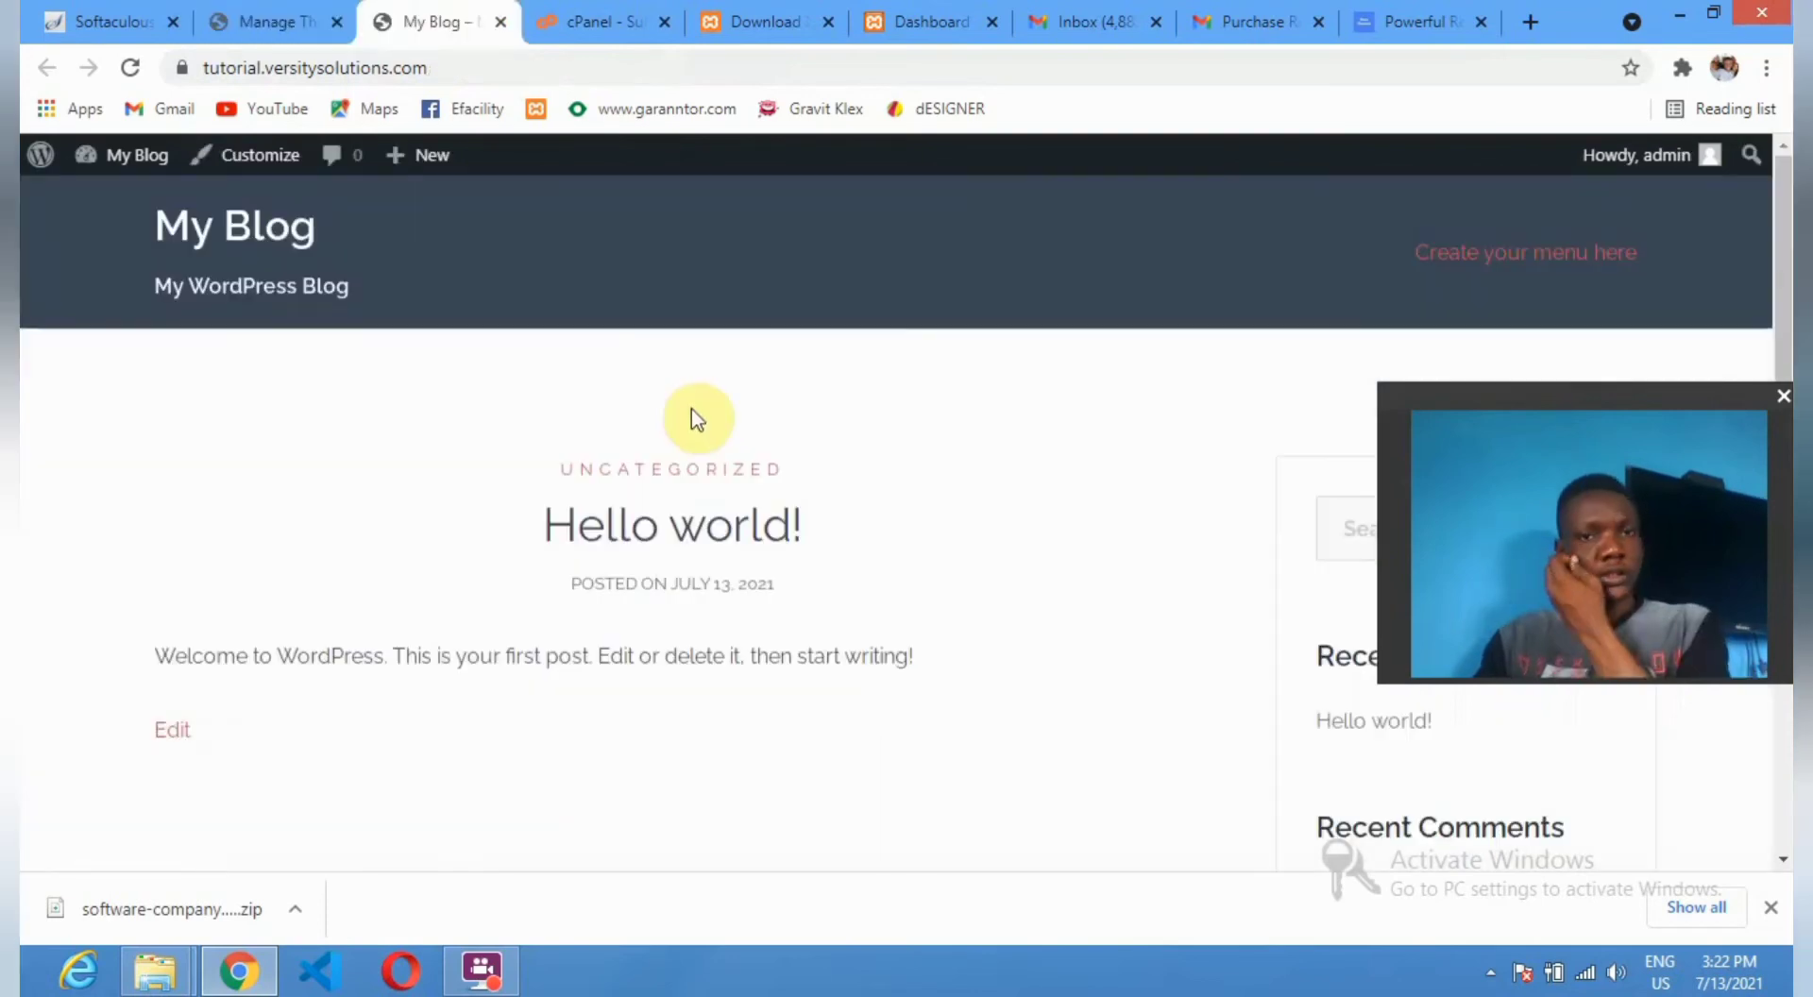
scroll(742, 593, down, 8)
scroll(742, 593, up, 8)
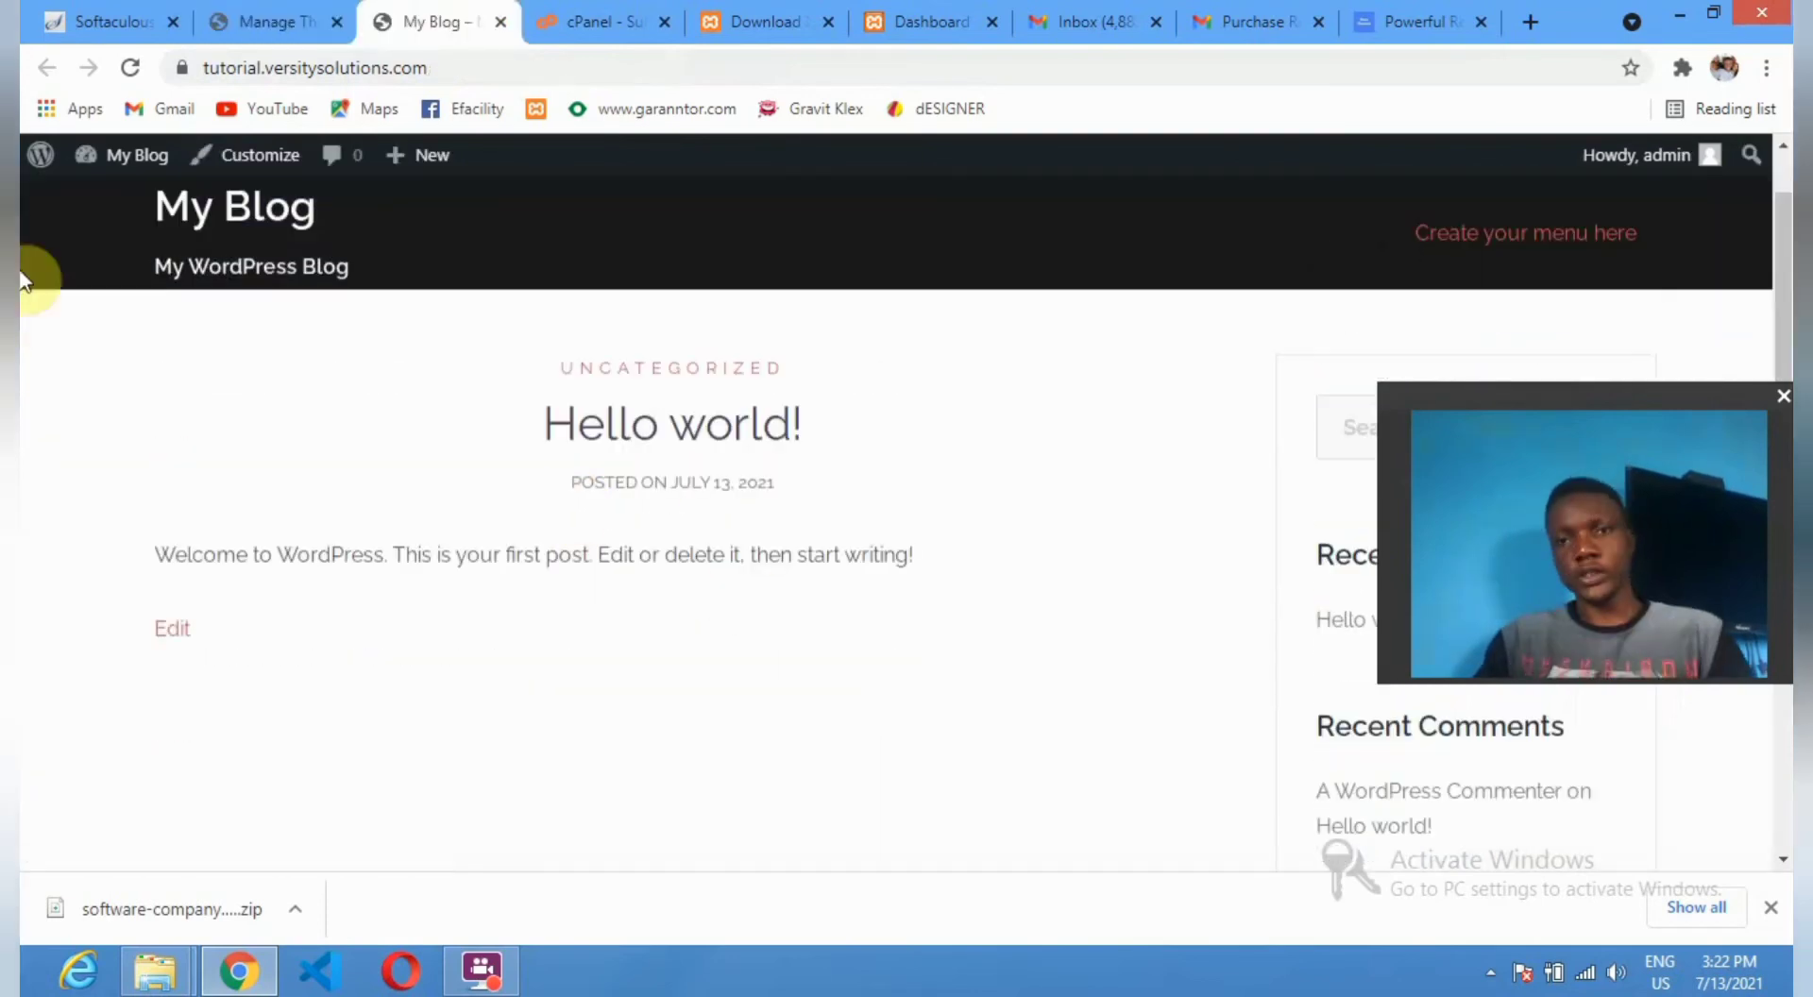
Install and activate Starter Sites from the Welcome to Sydney panel.
click(253, 19)
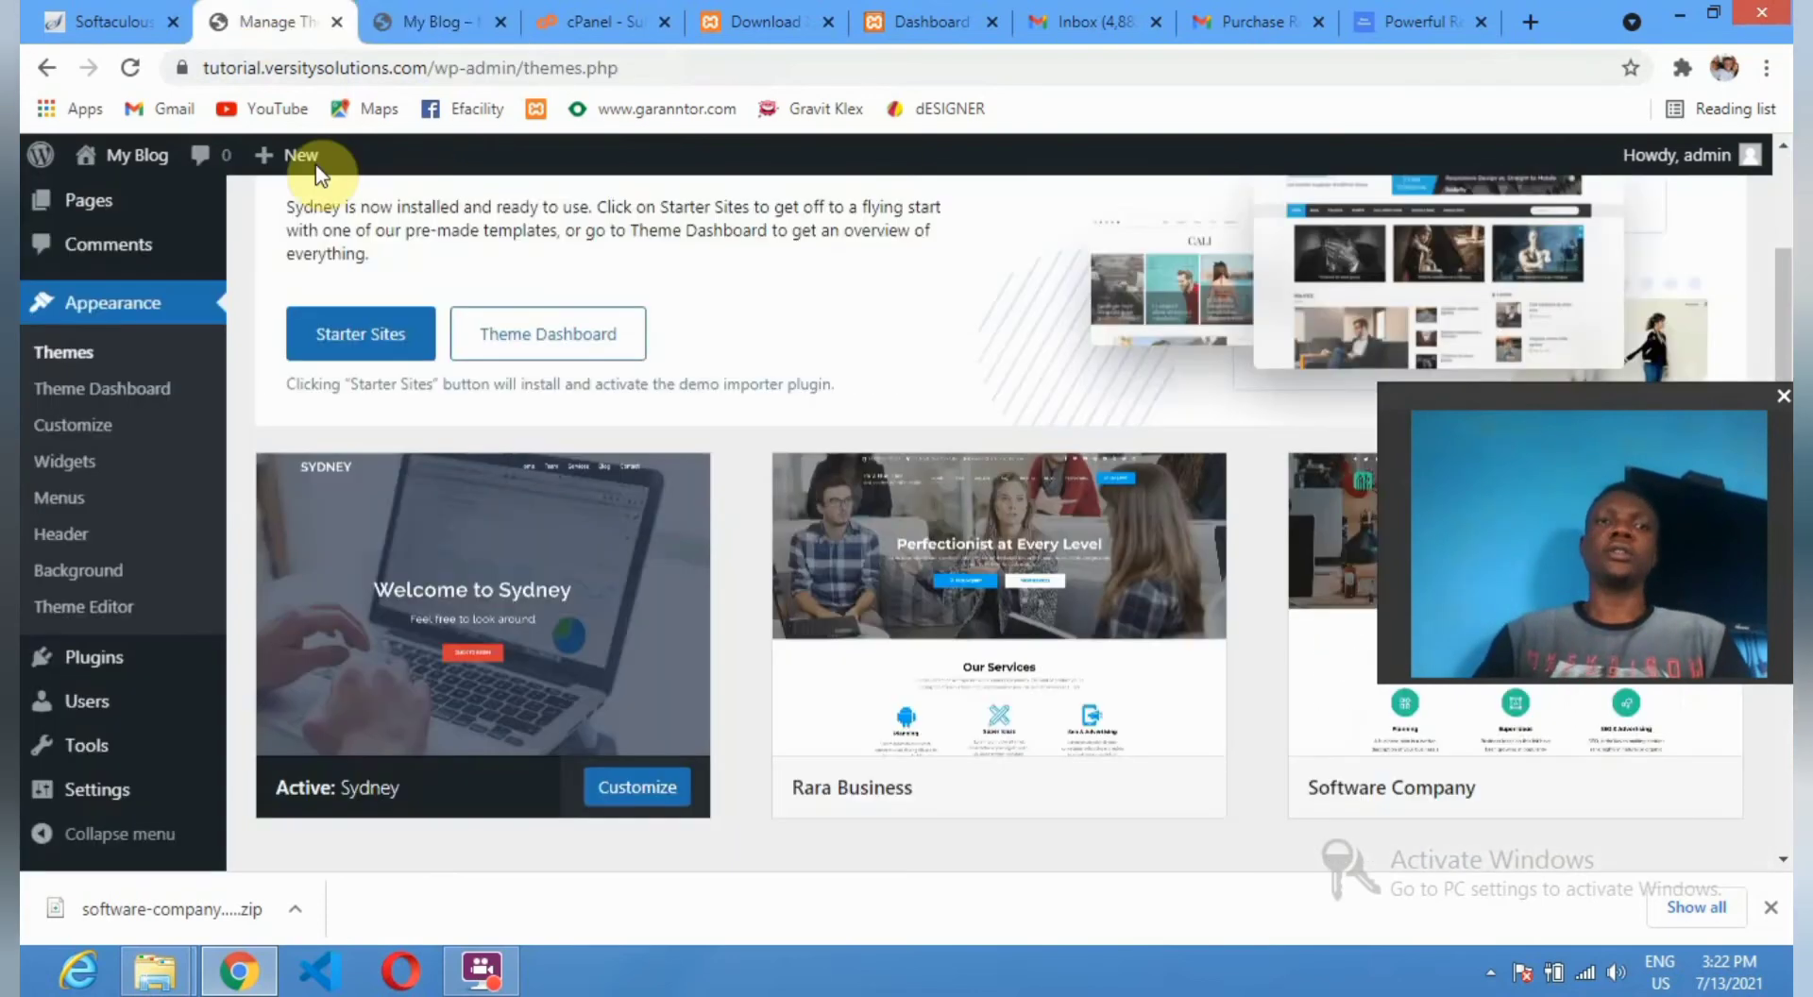
scroll(342, 368, up, 3)
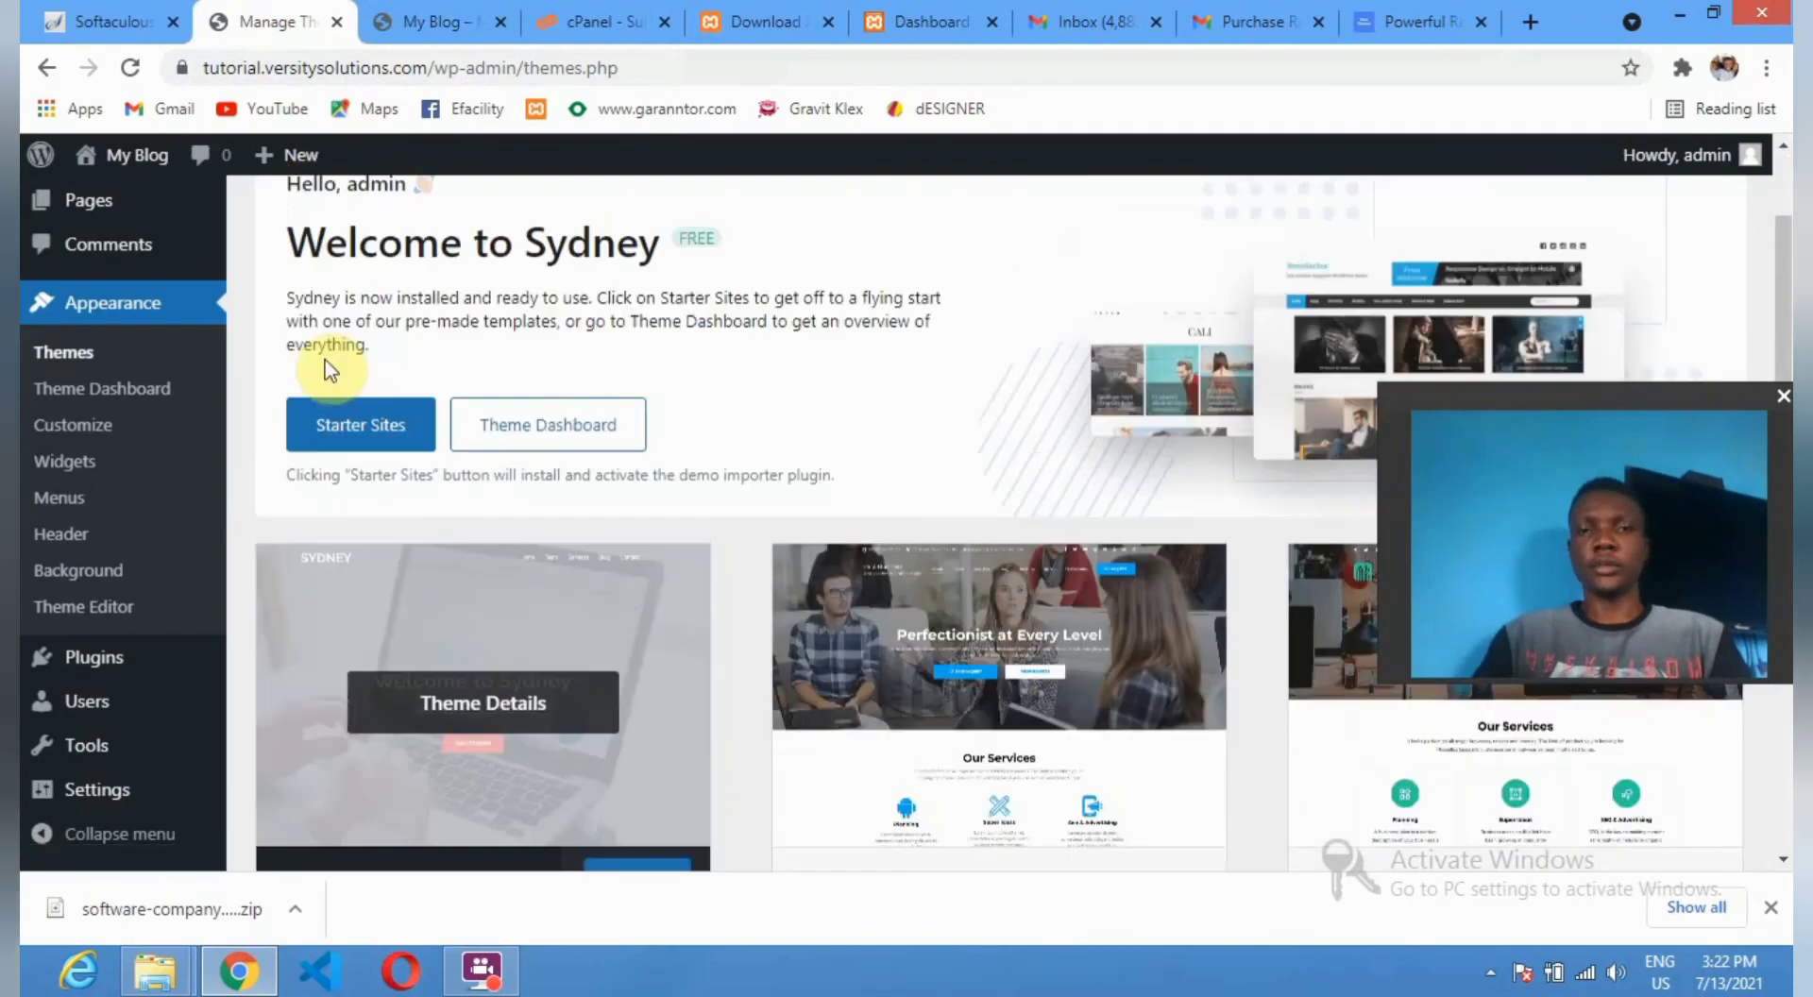
scroll(327, 369, down, 1)
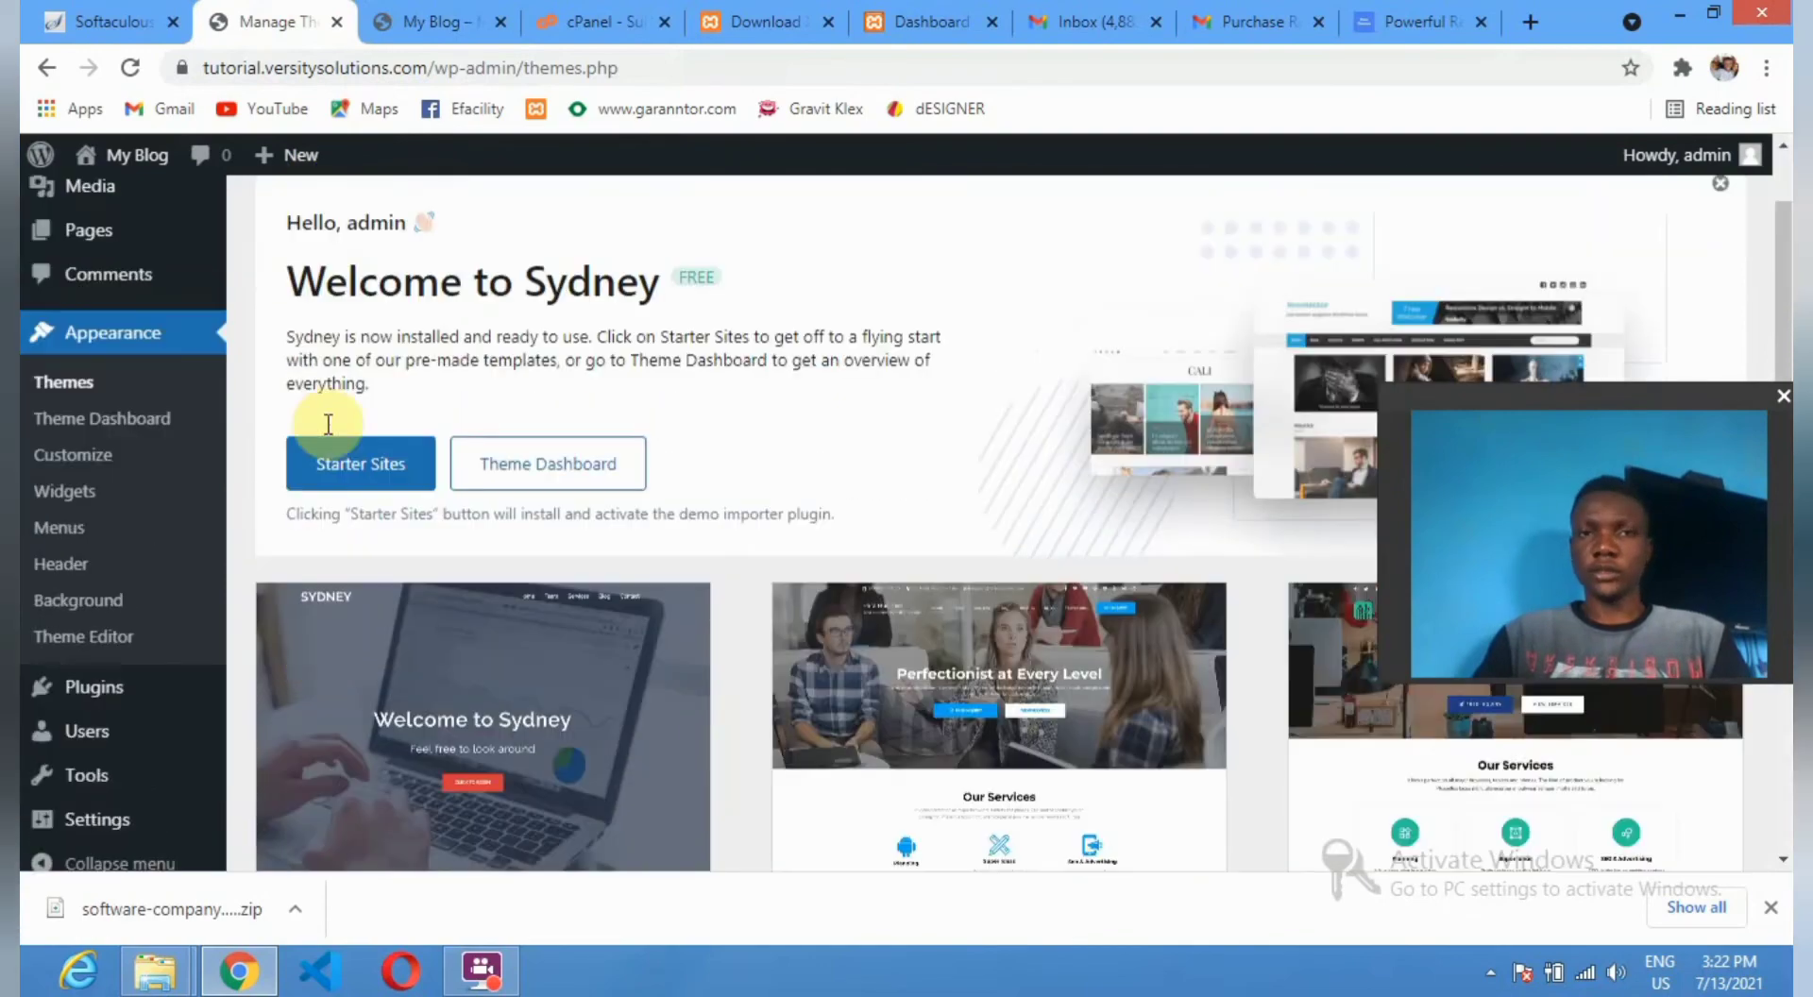
click(382, 483)
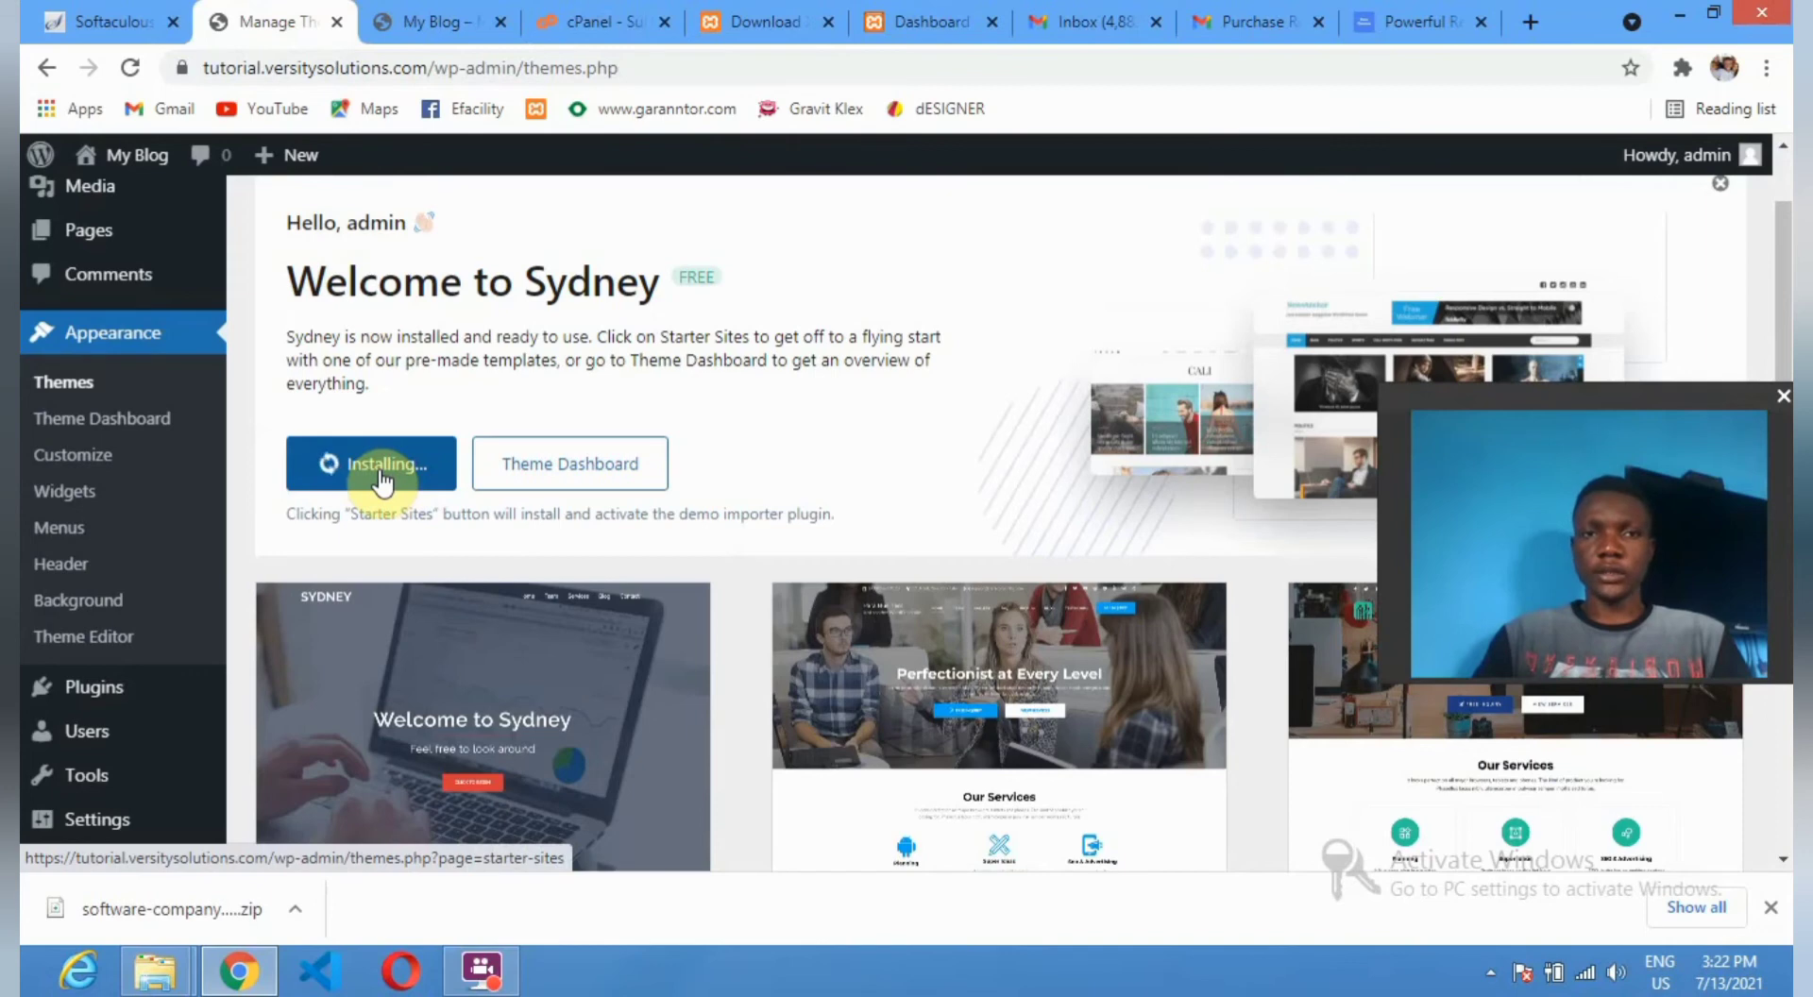
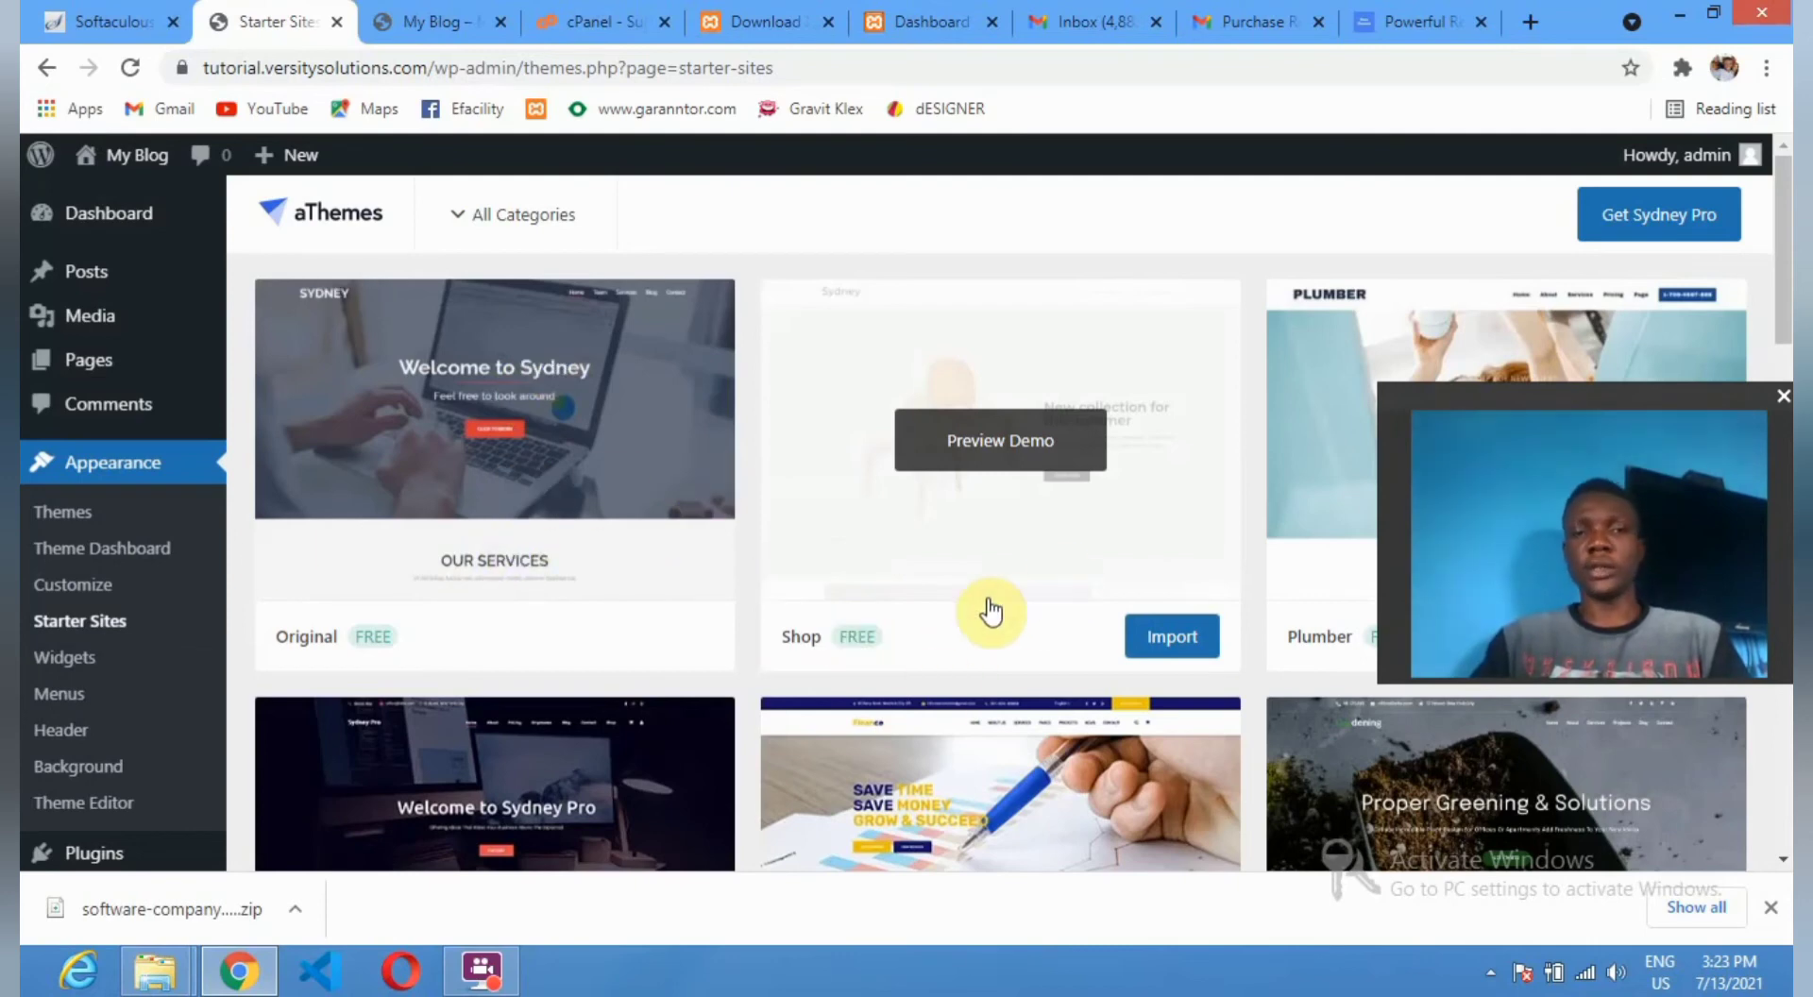
Import the Original (FREE) starter site with every import toggle left on.
scroll(1073, 625, down, 1)
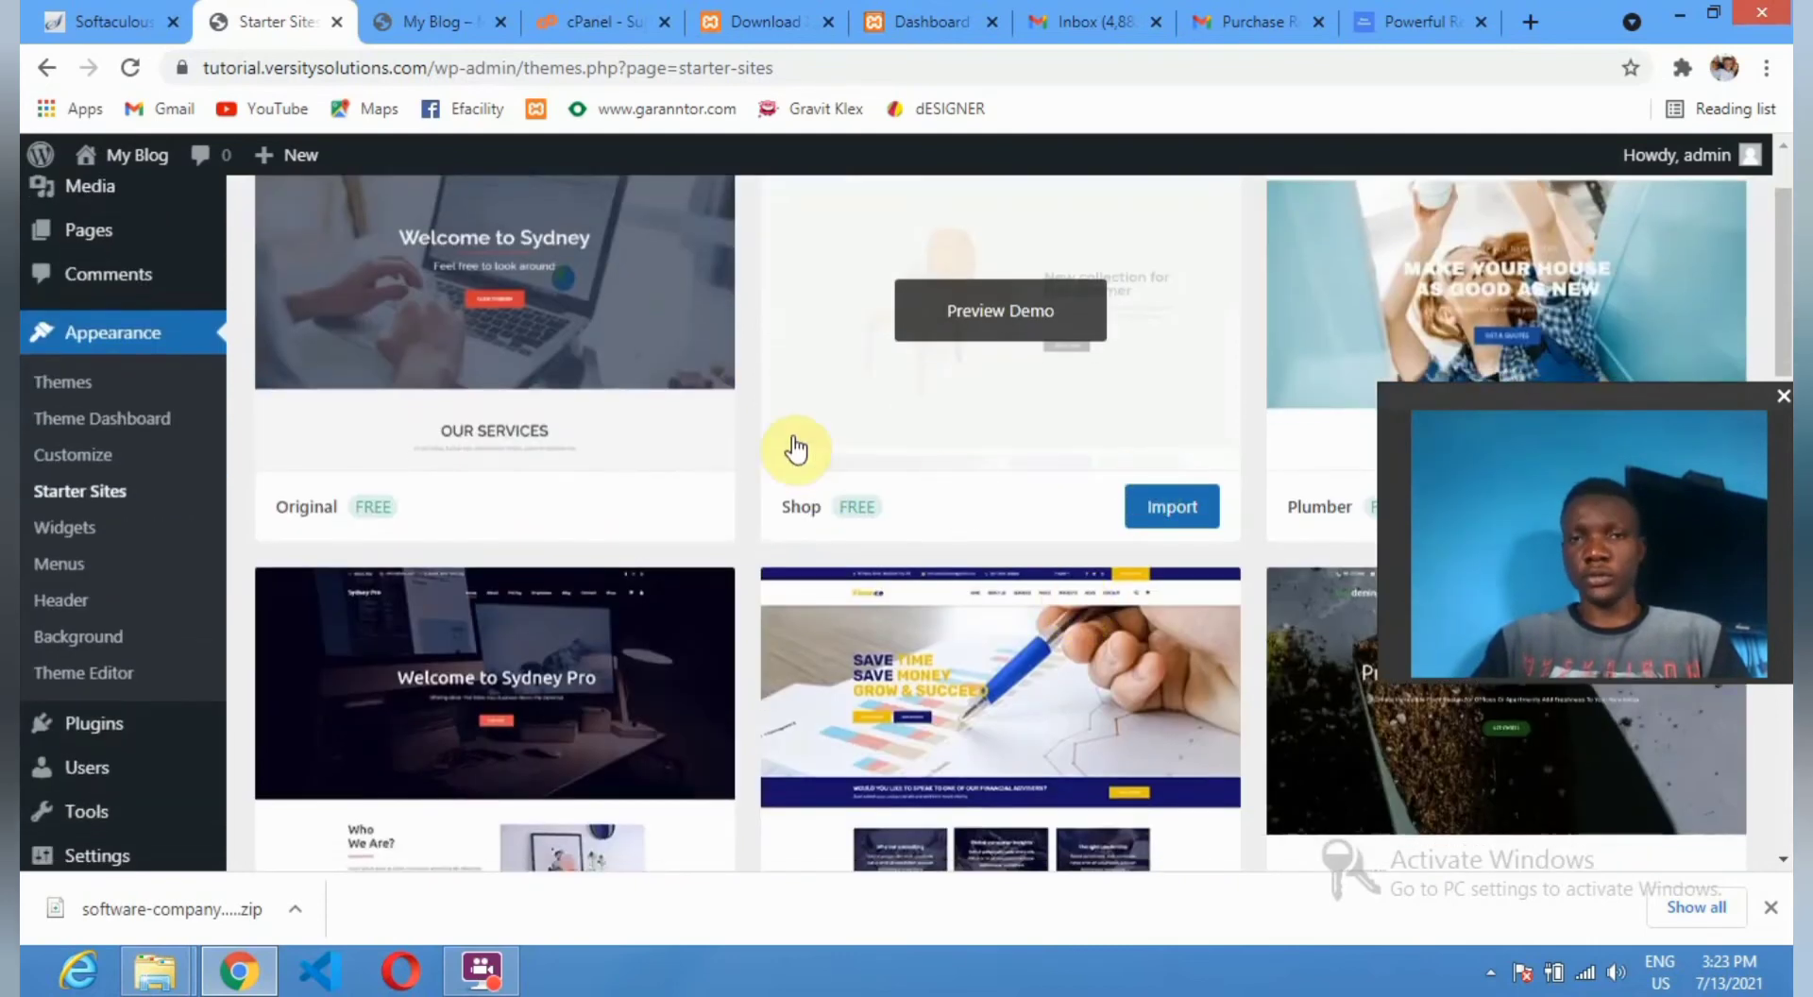
scroll(850, 533, down, 3)
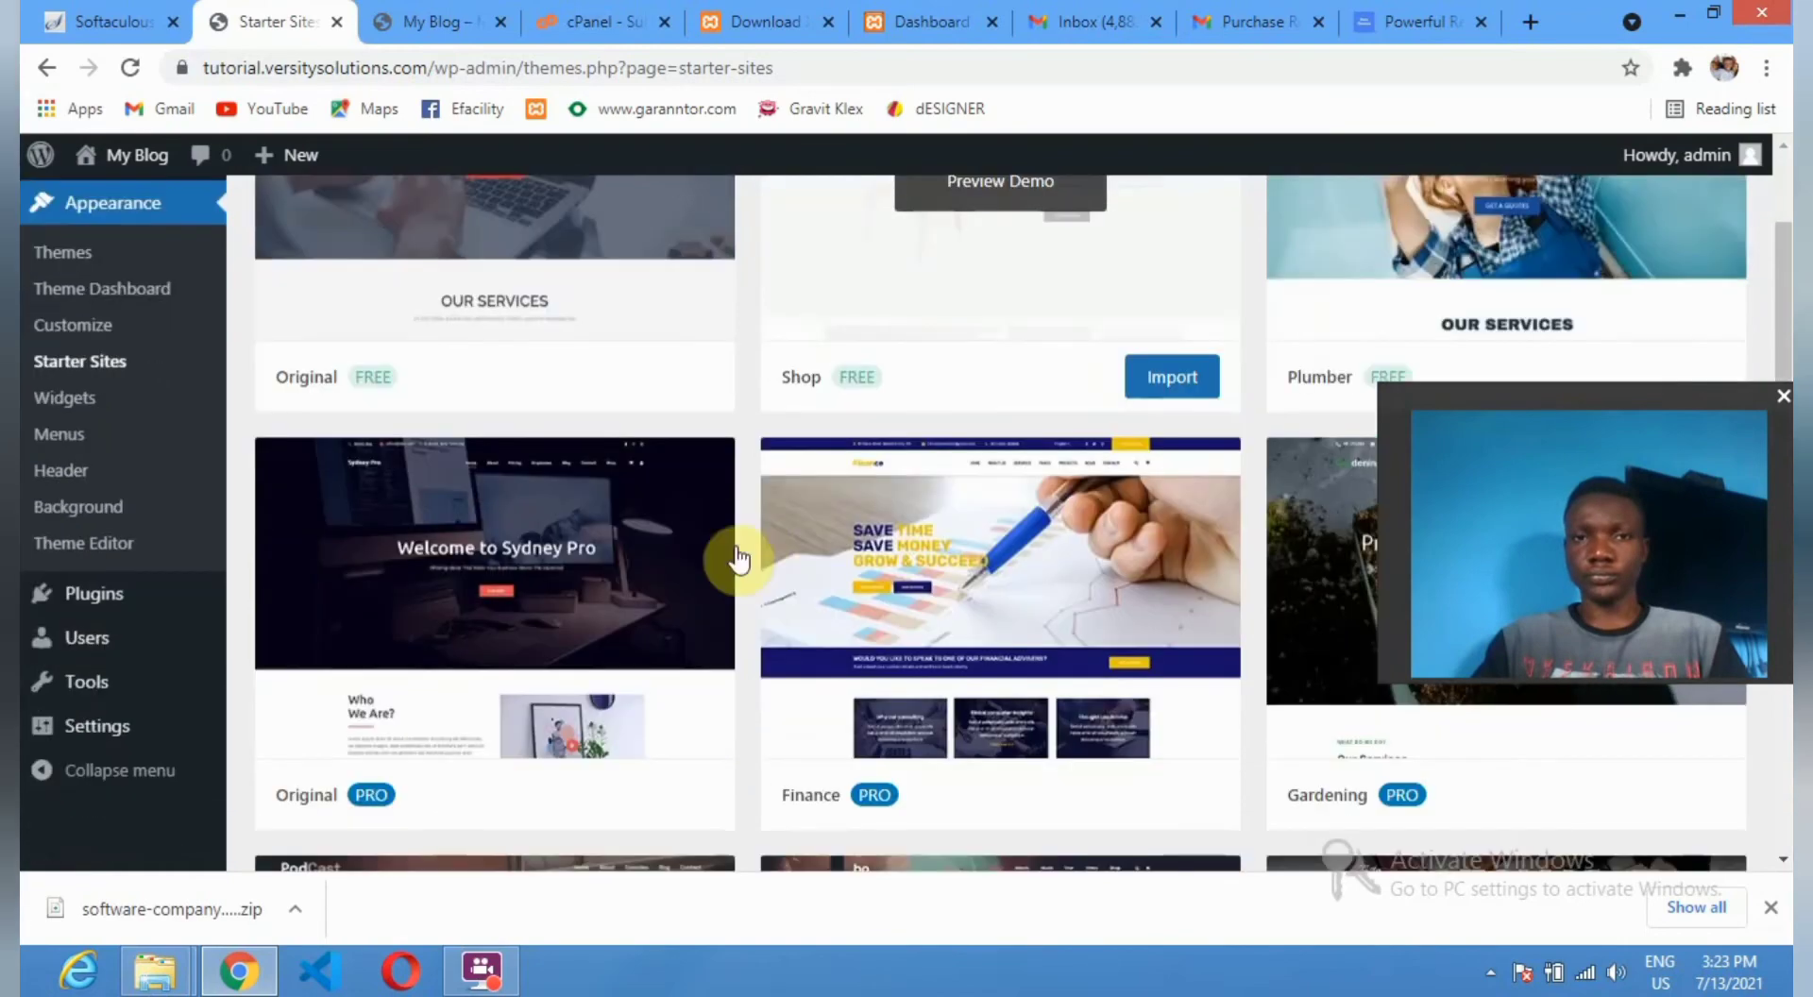
scroll(1209, 576, down, 2)
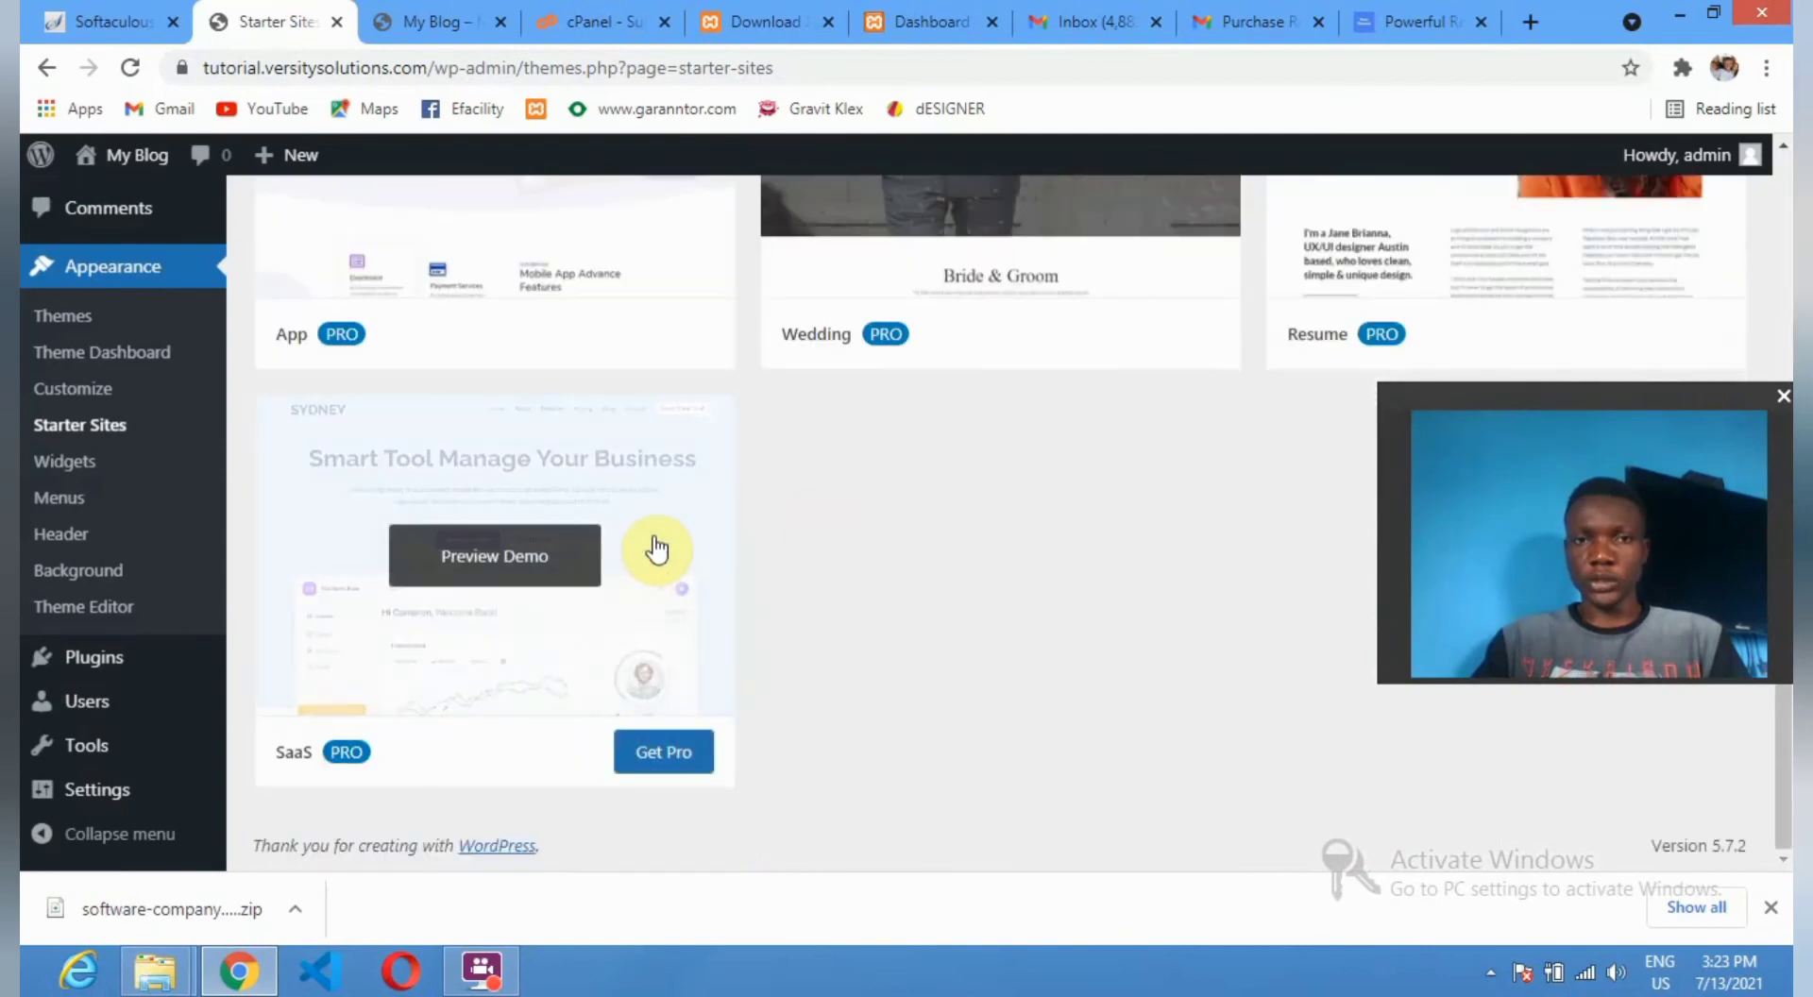
scroll(680, 529, up, 4)
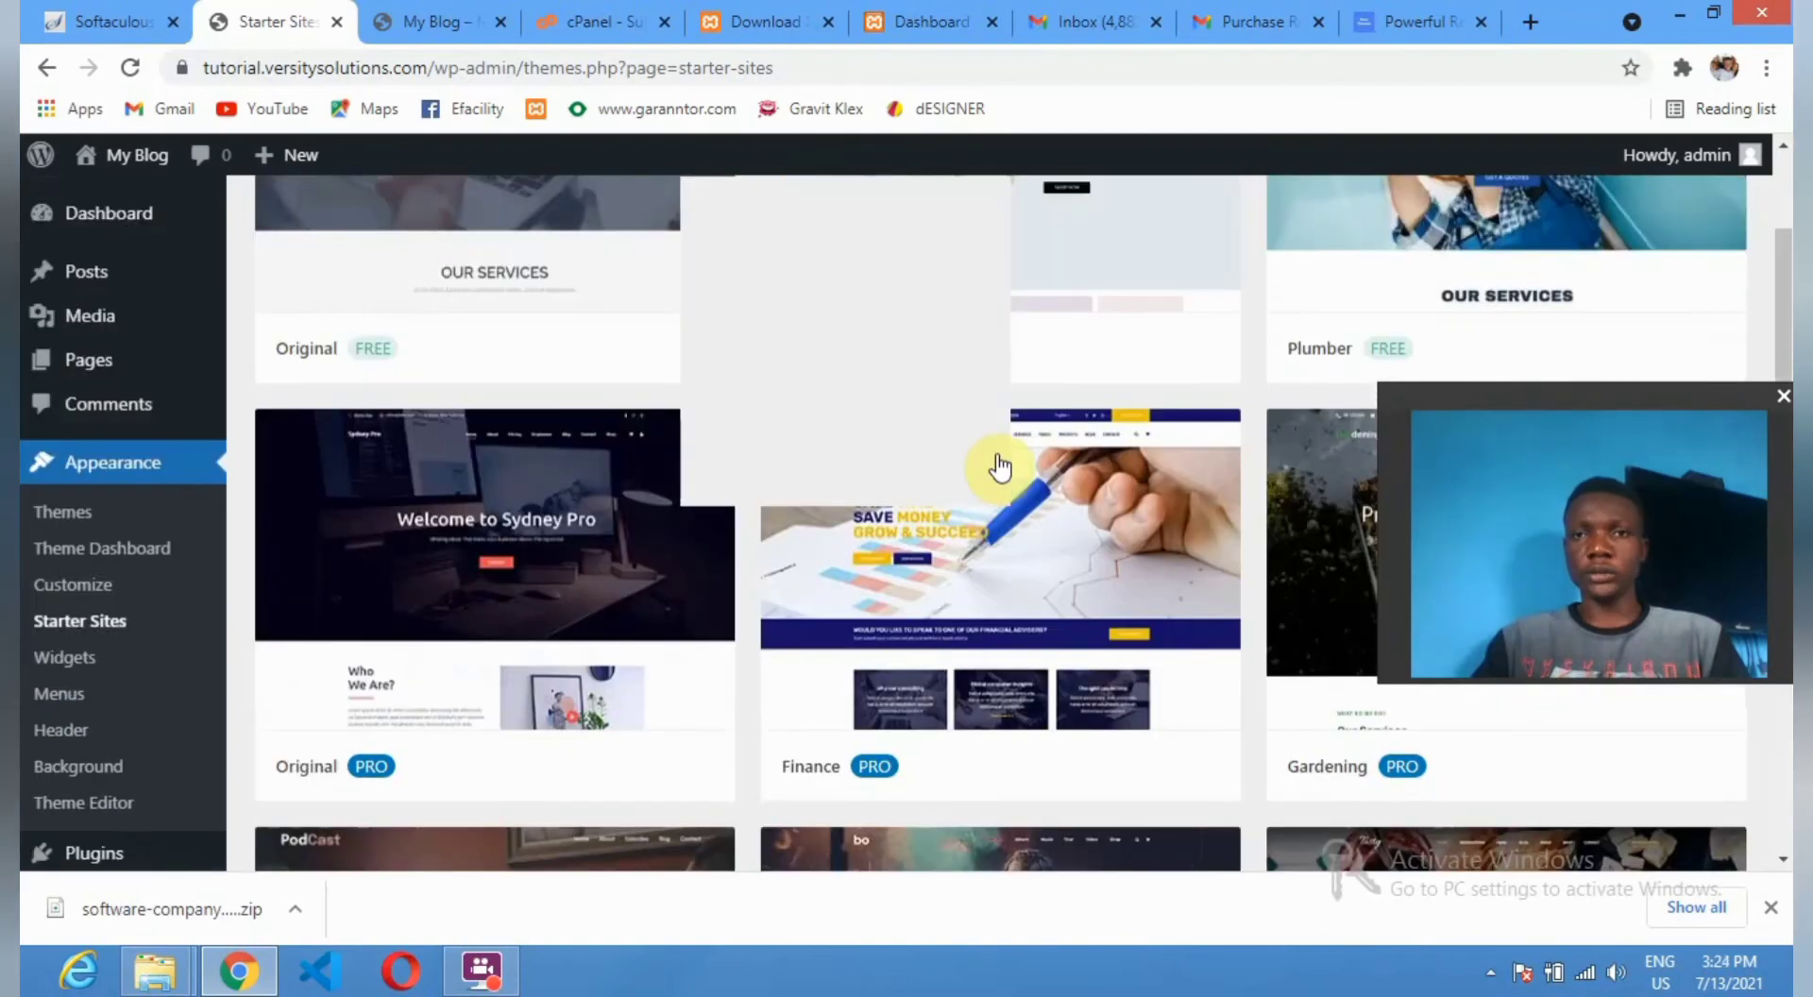
drag(1503, 396, 1506, 581)
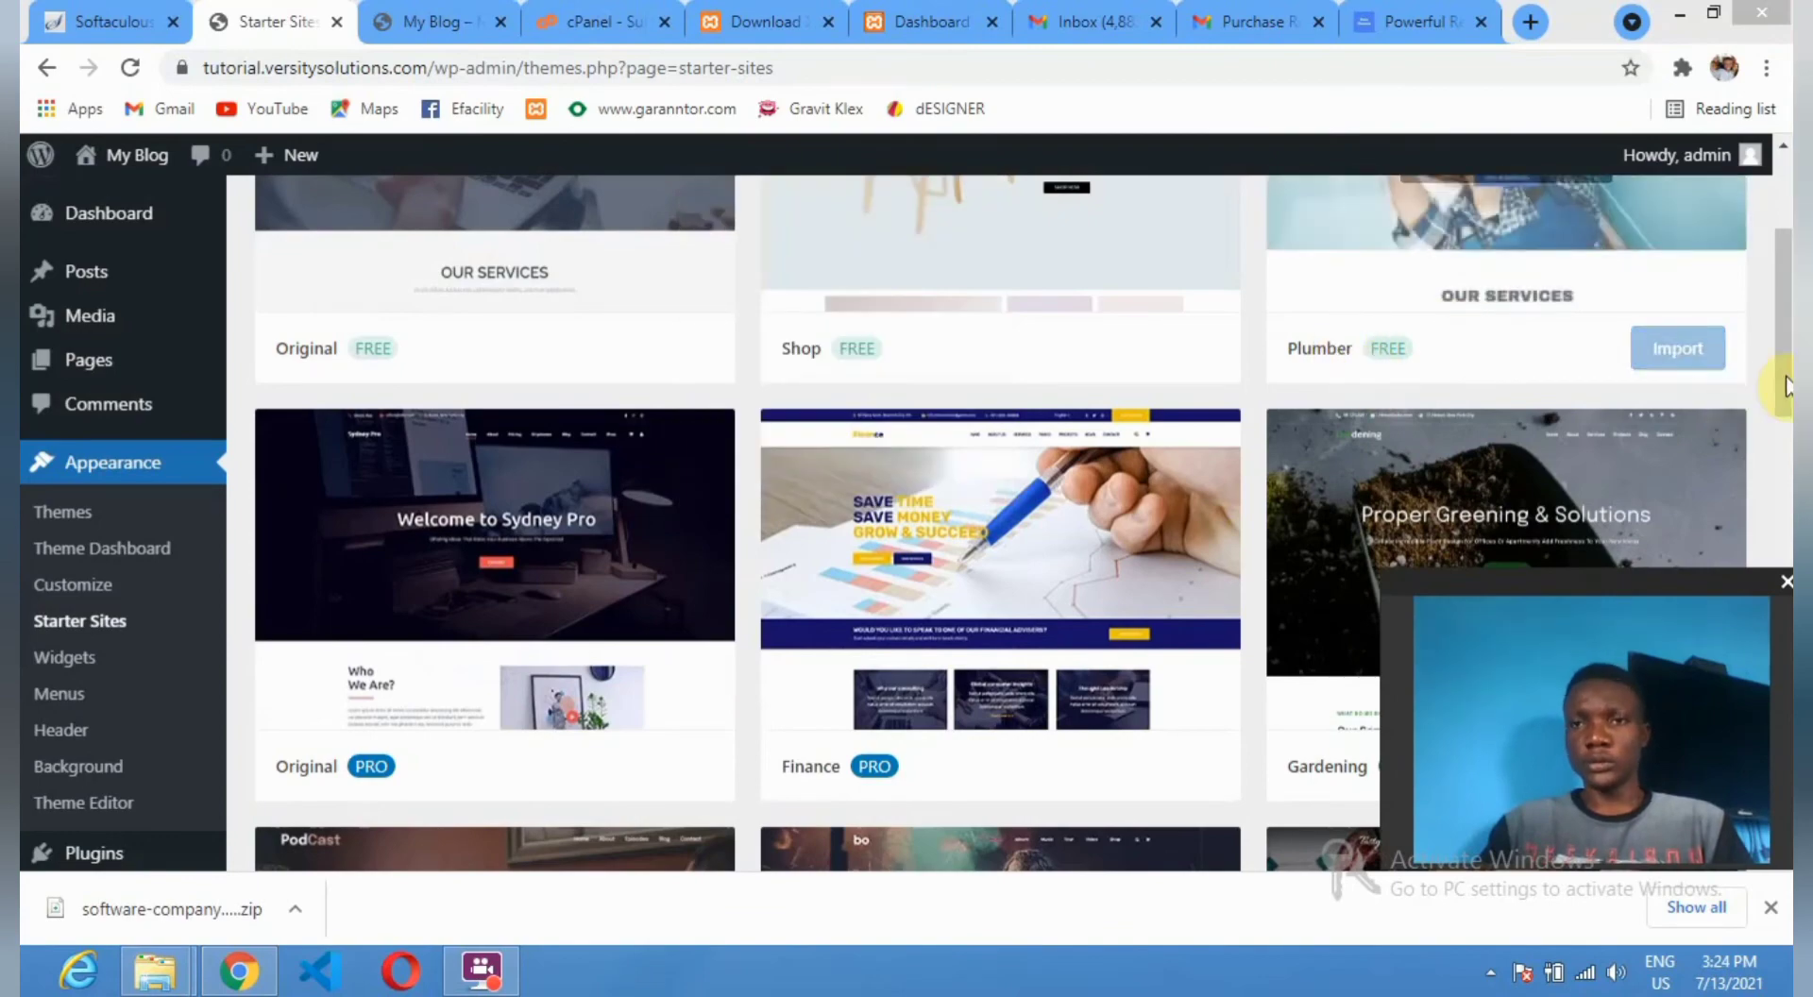
scroll(1511, 374, up, 1)
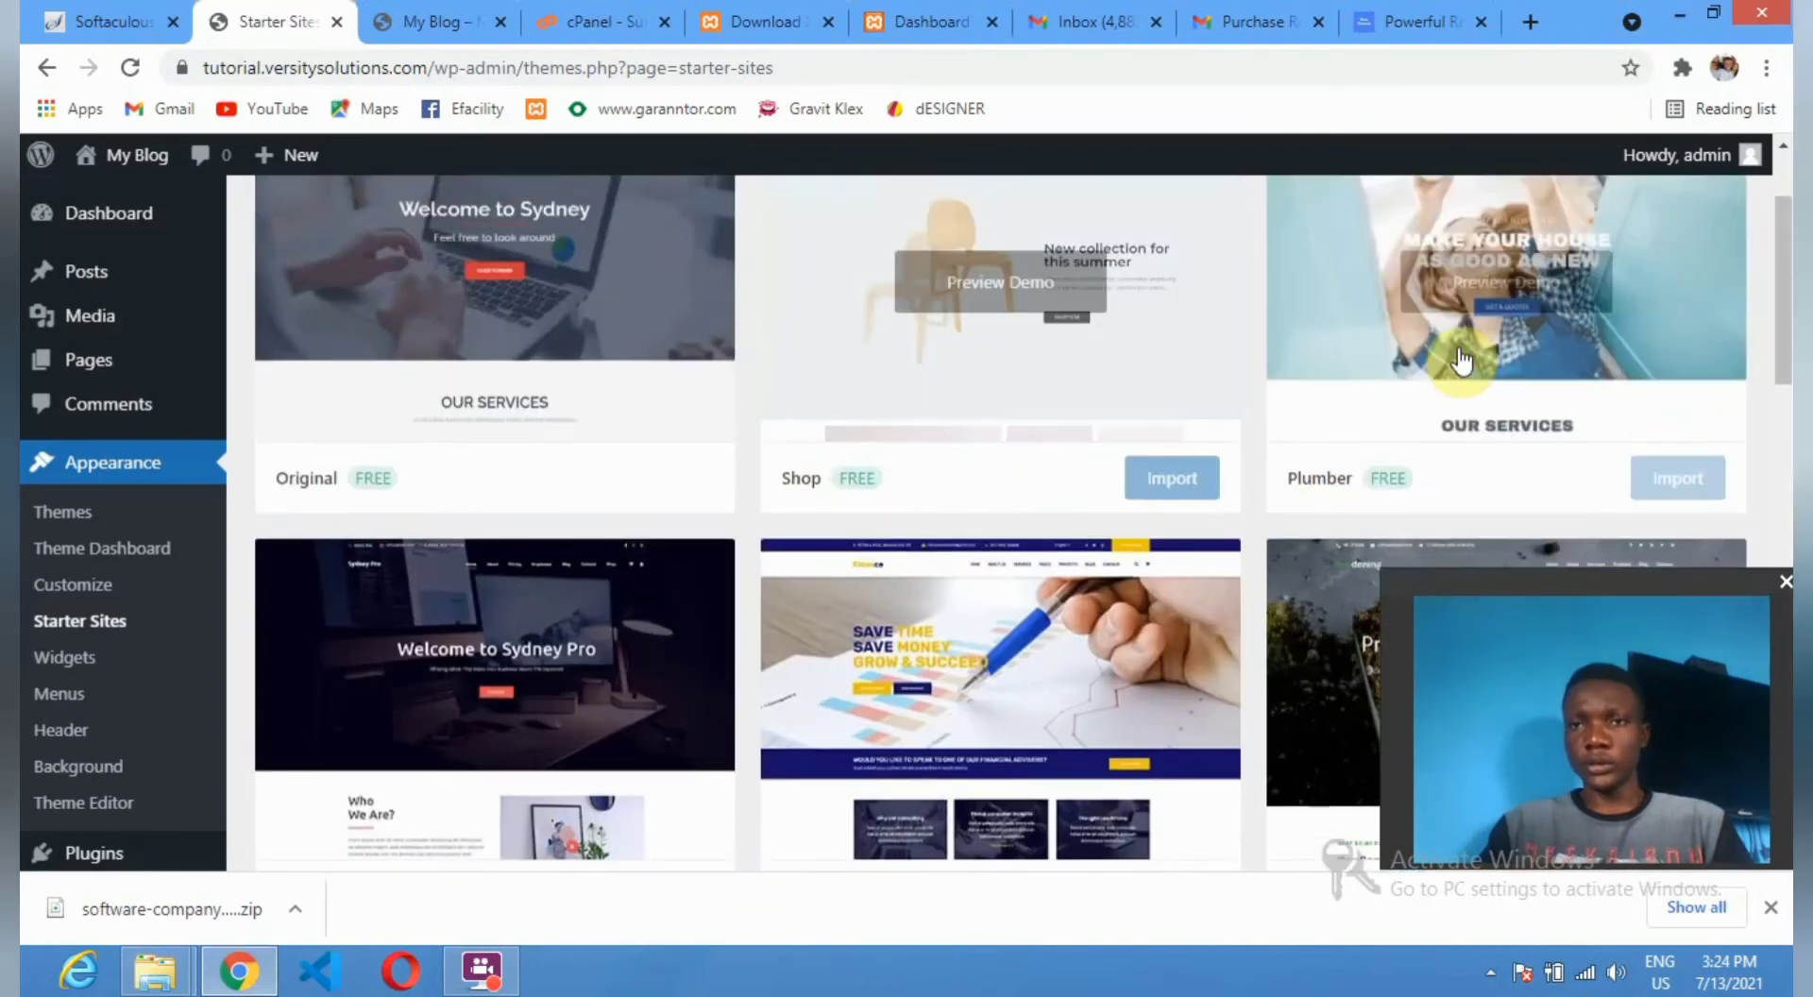
scroll(1438, 373, up, 2)
scroll(1424, 373, down, 2)
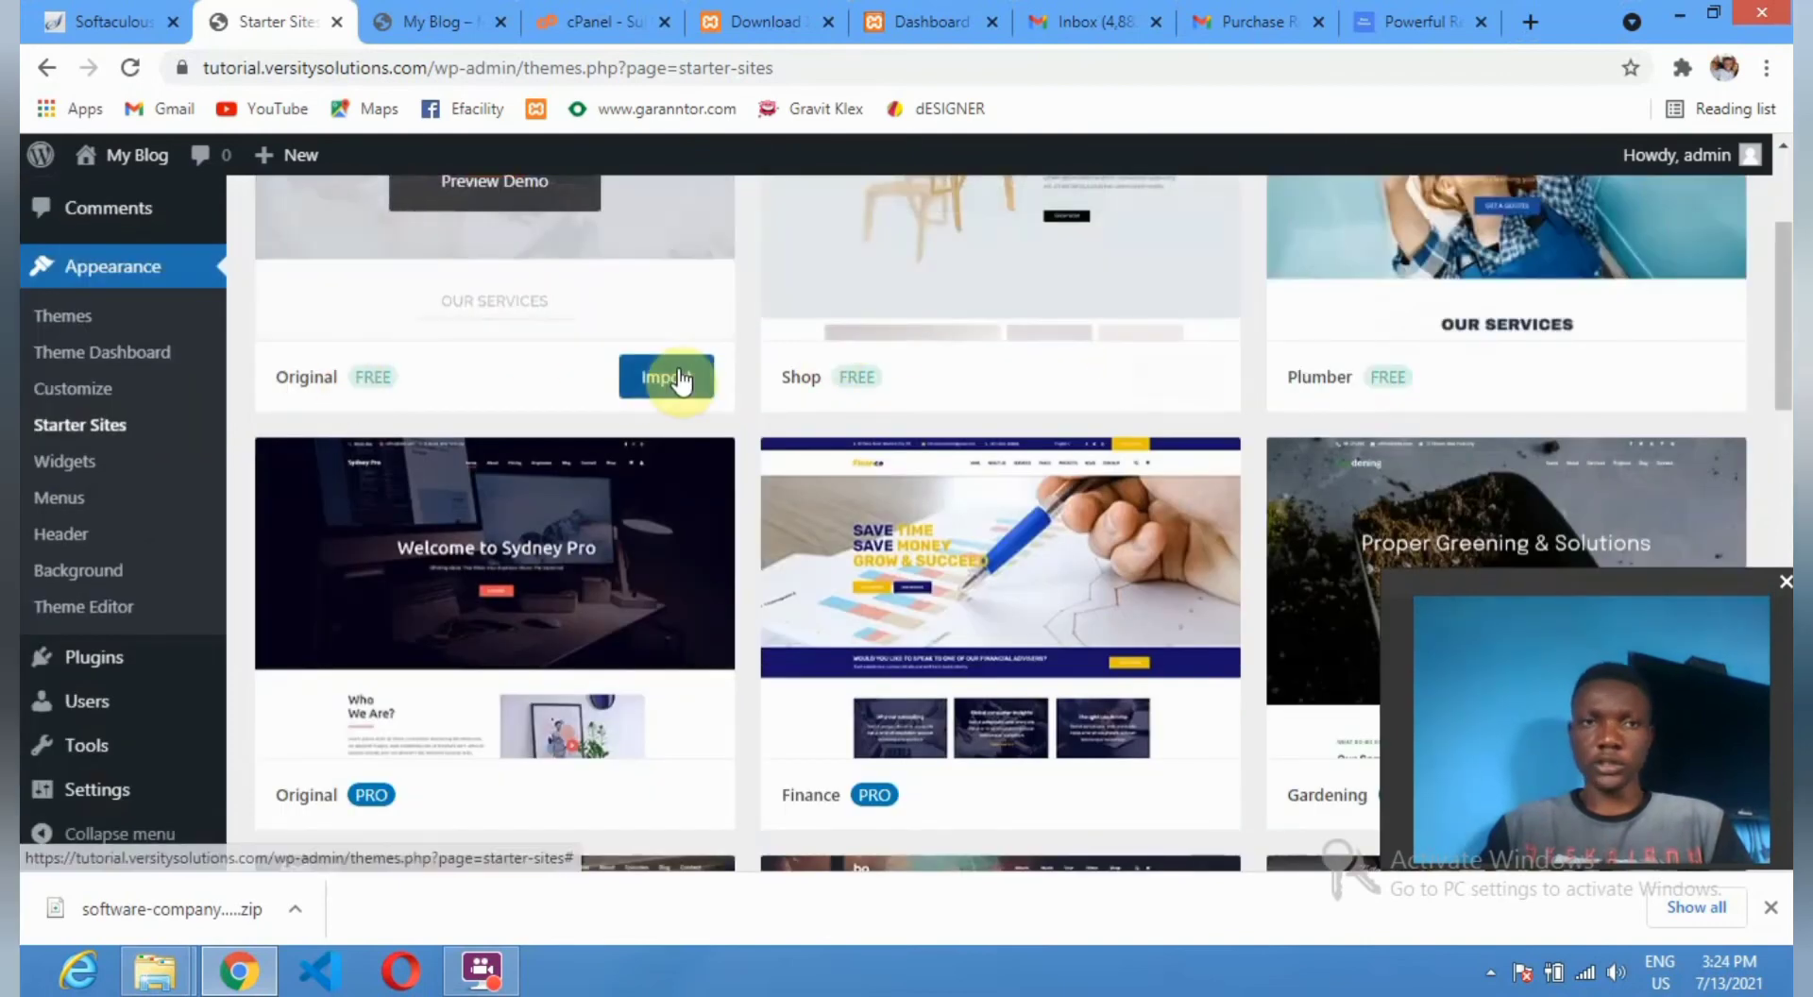
scroll(518, 360, up, 2)
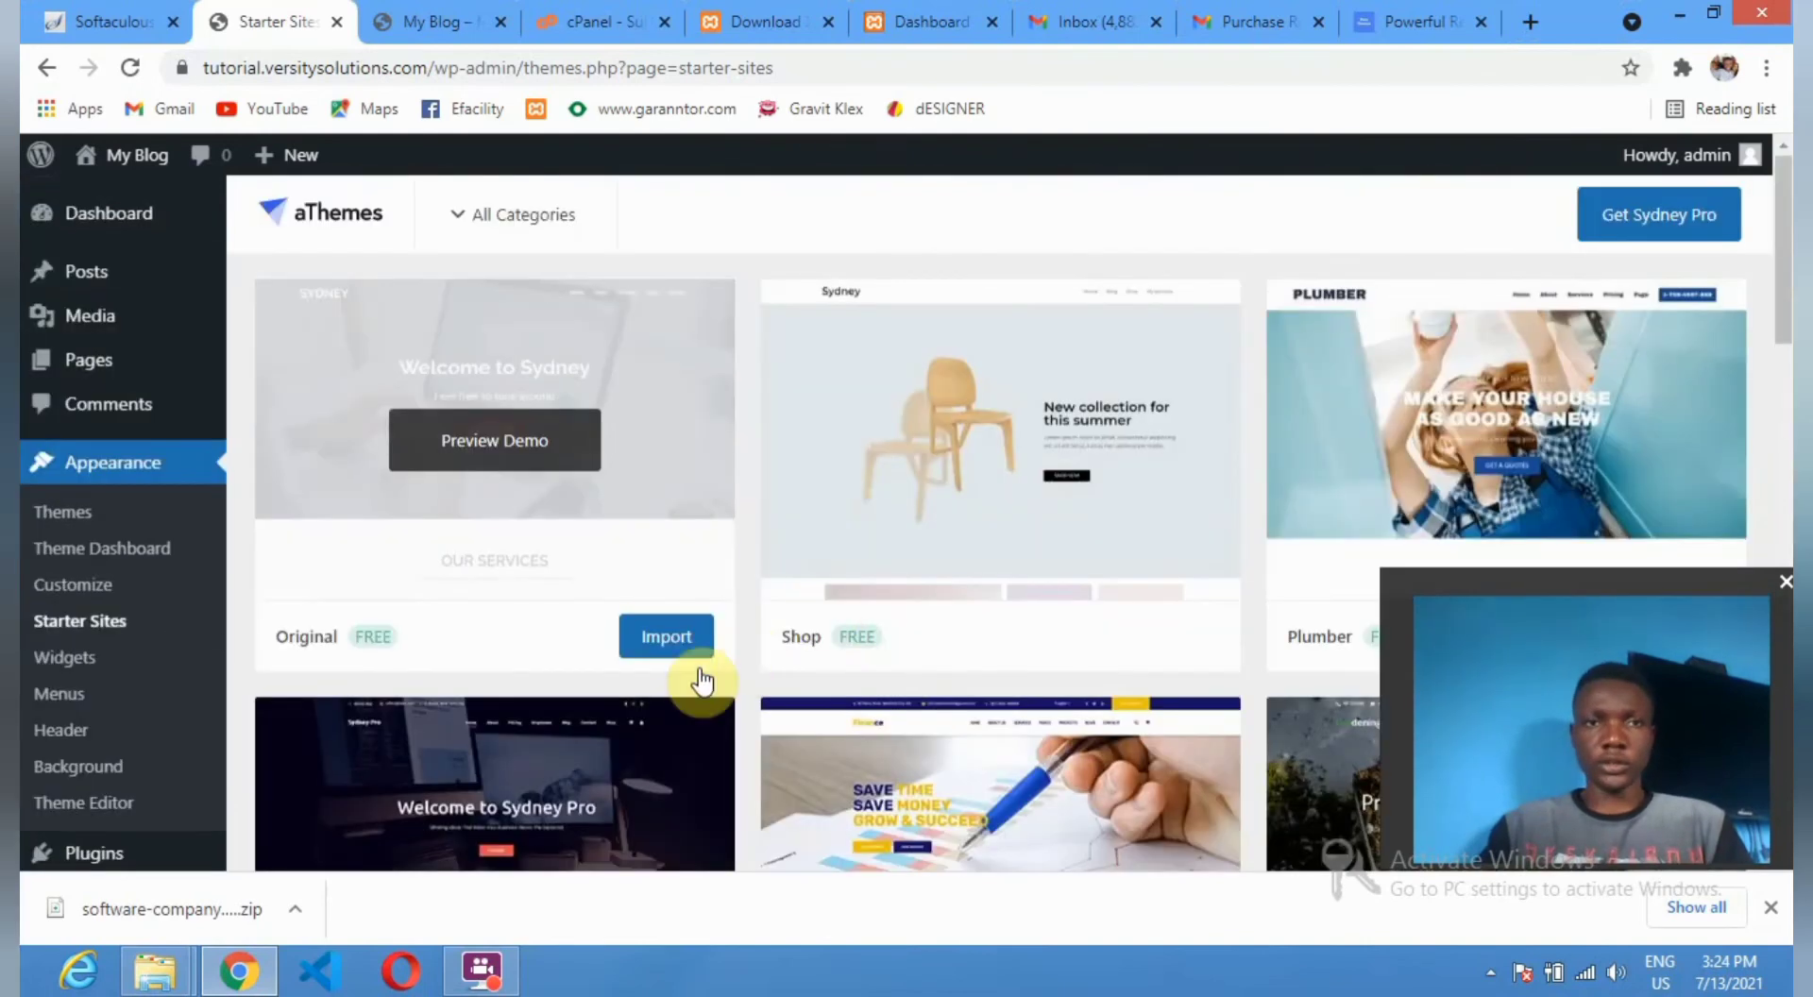
click(660, 635)
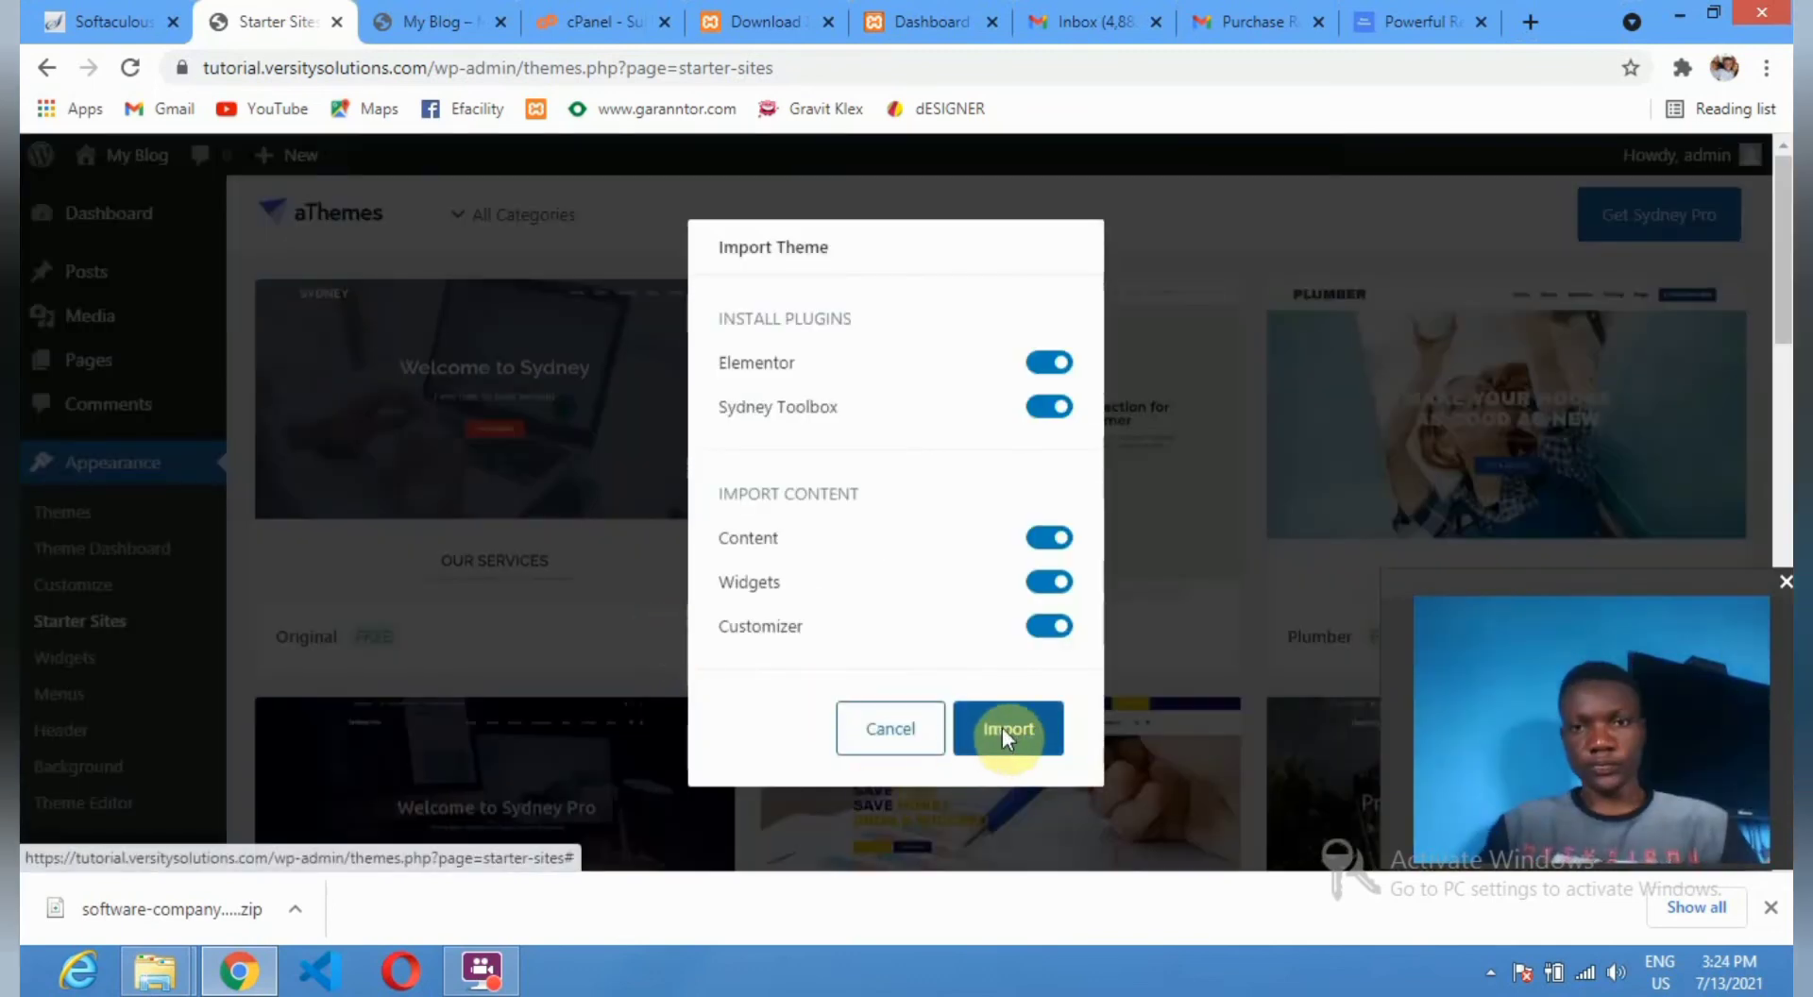
click(1001, 727)
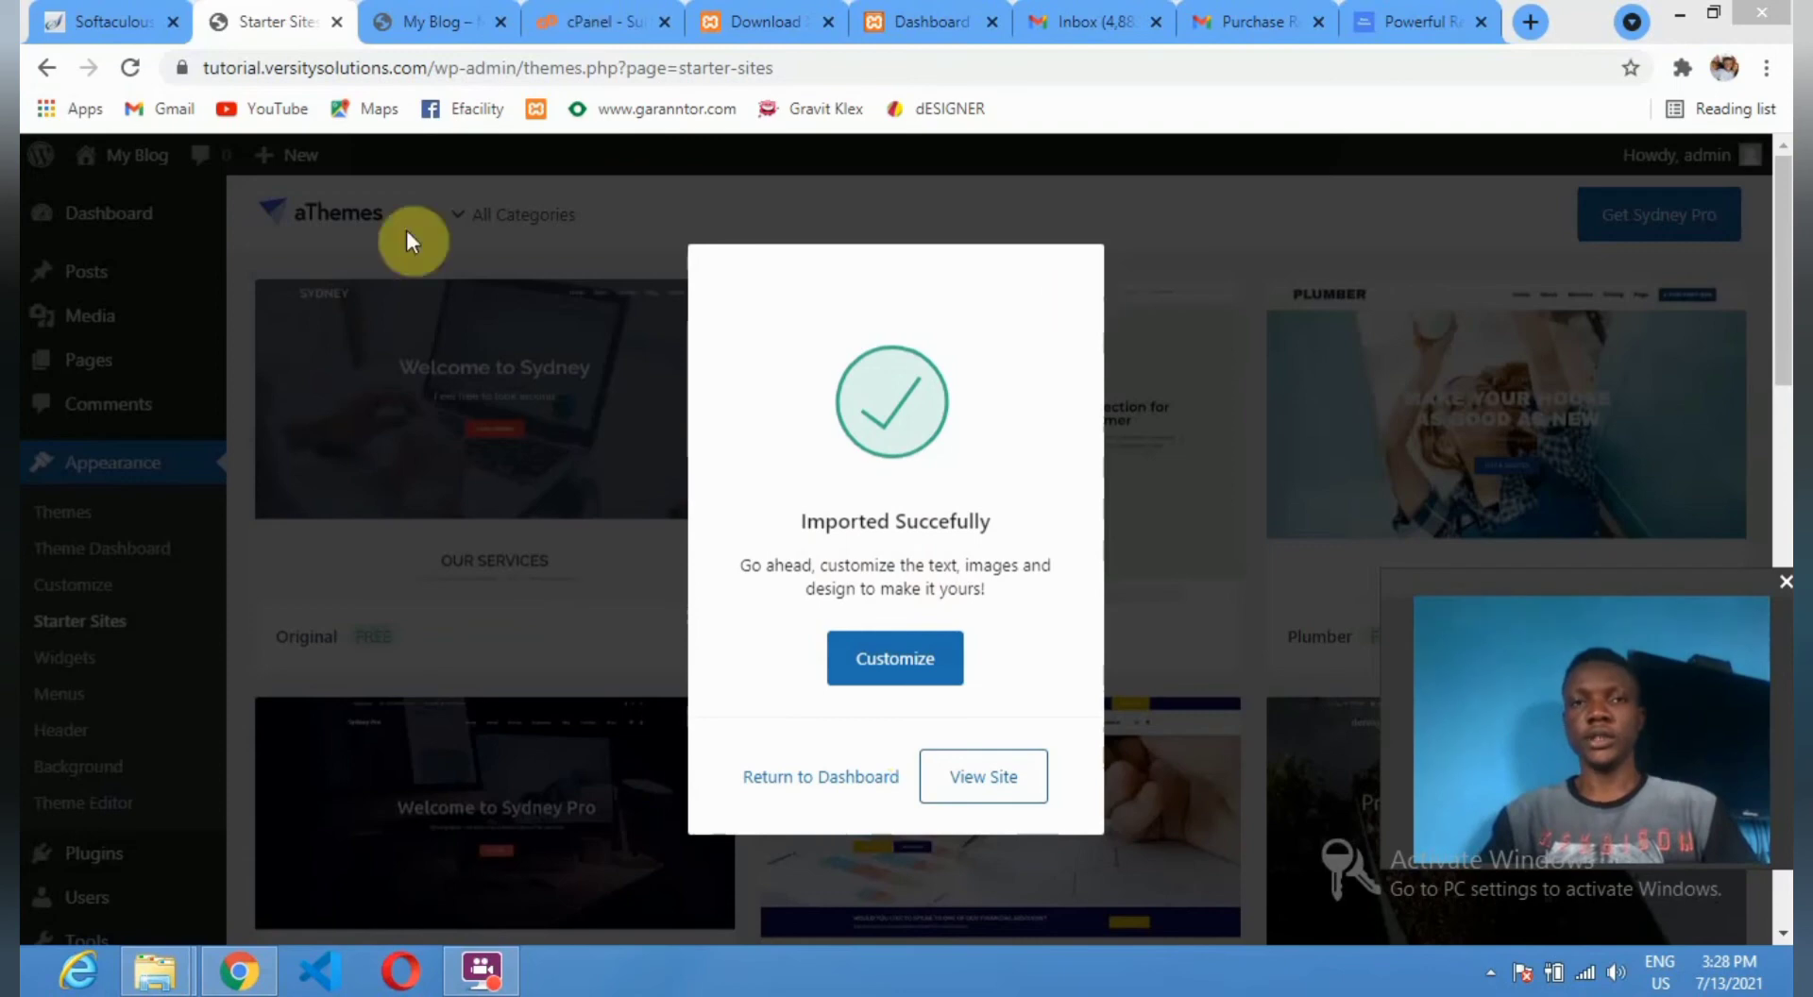
click(417, 12)
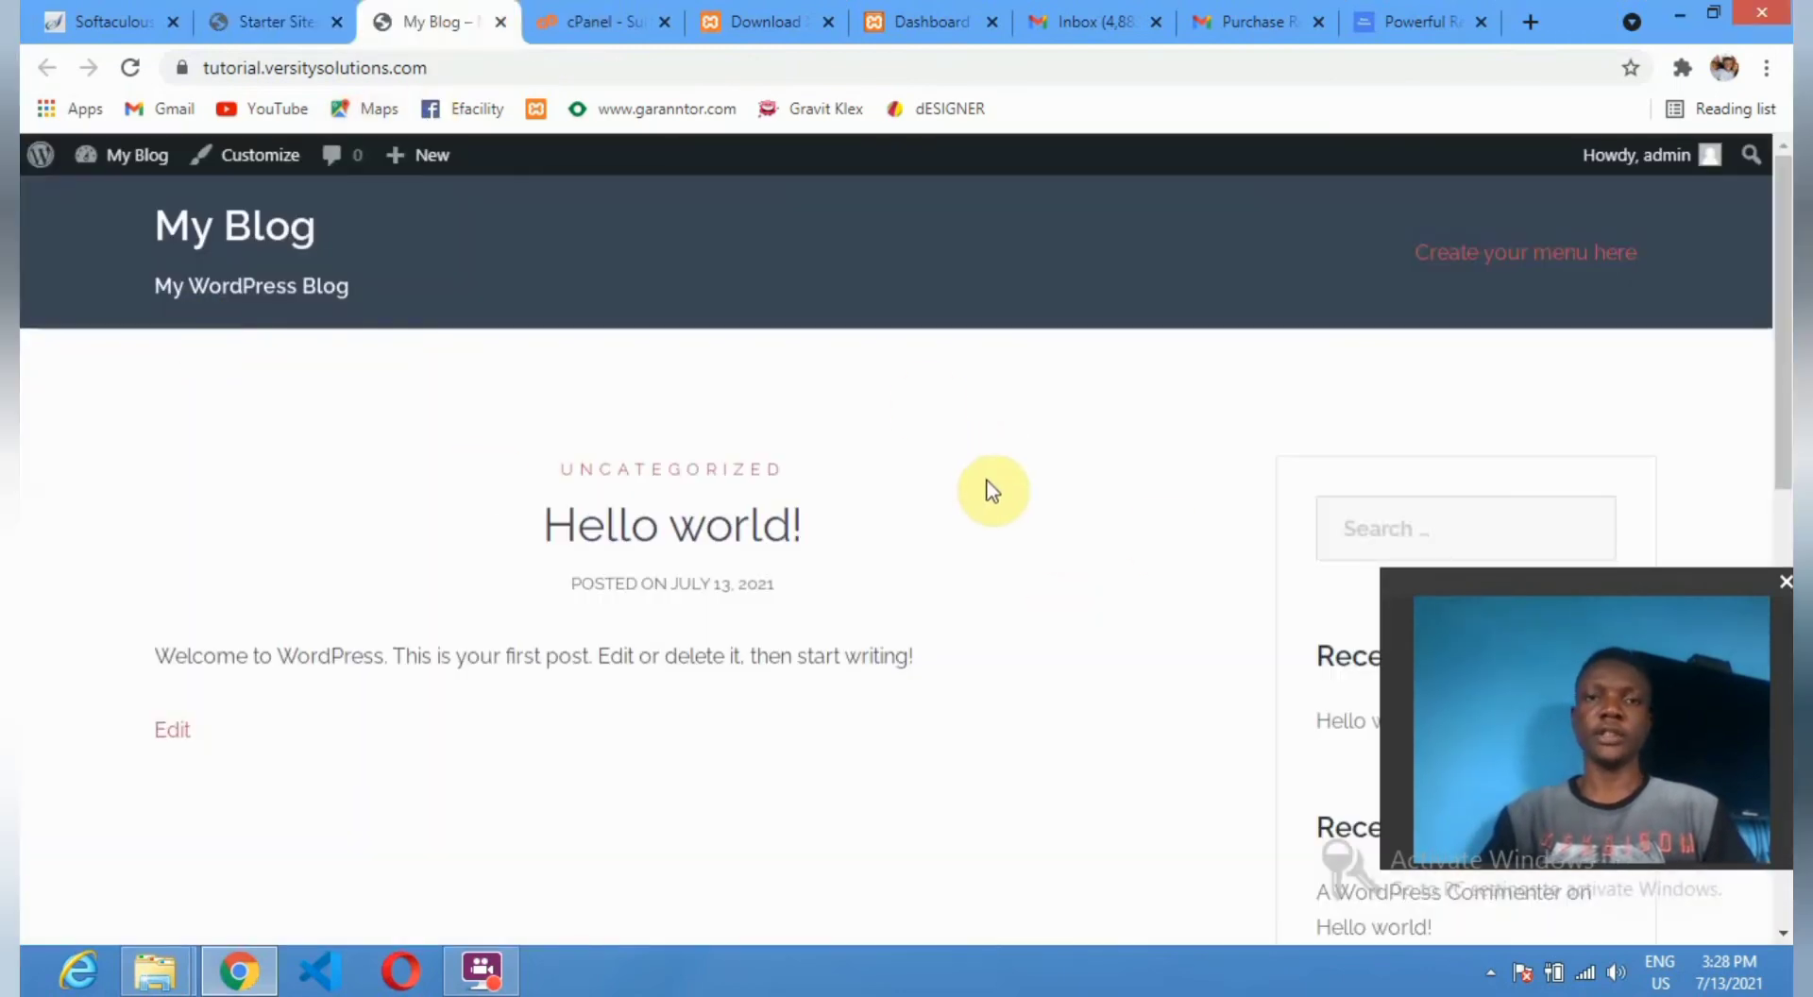
Reload the My Blog front page to show the imported 'Welcome to Sydney' hero.
click(132, 68)
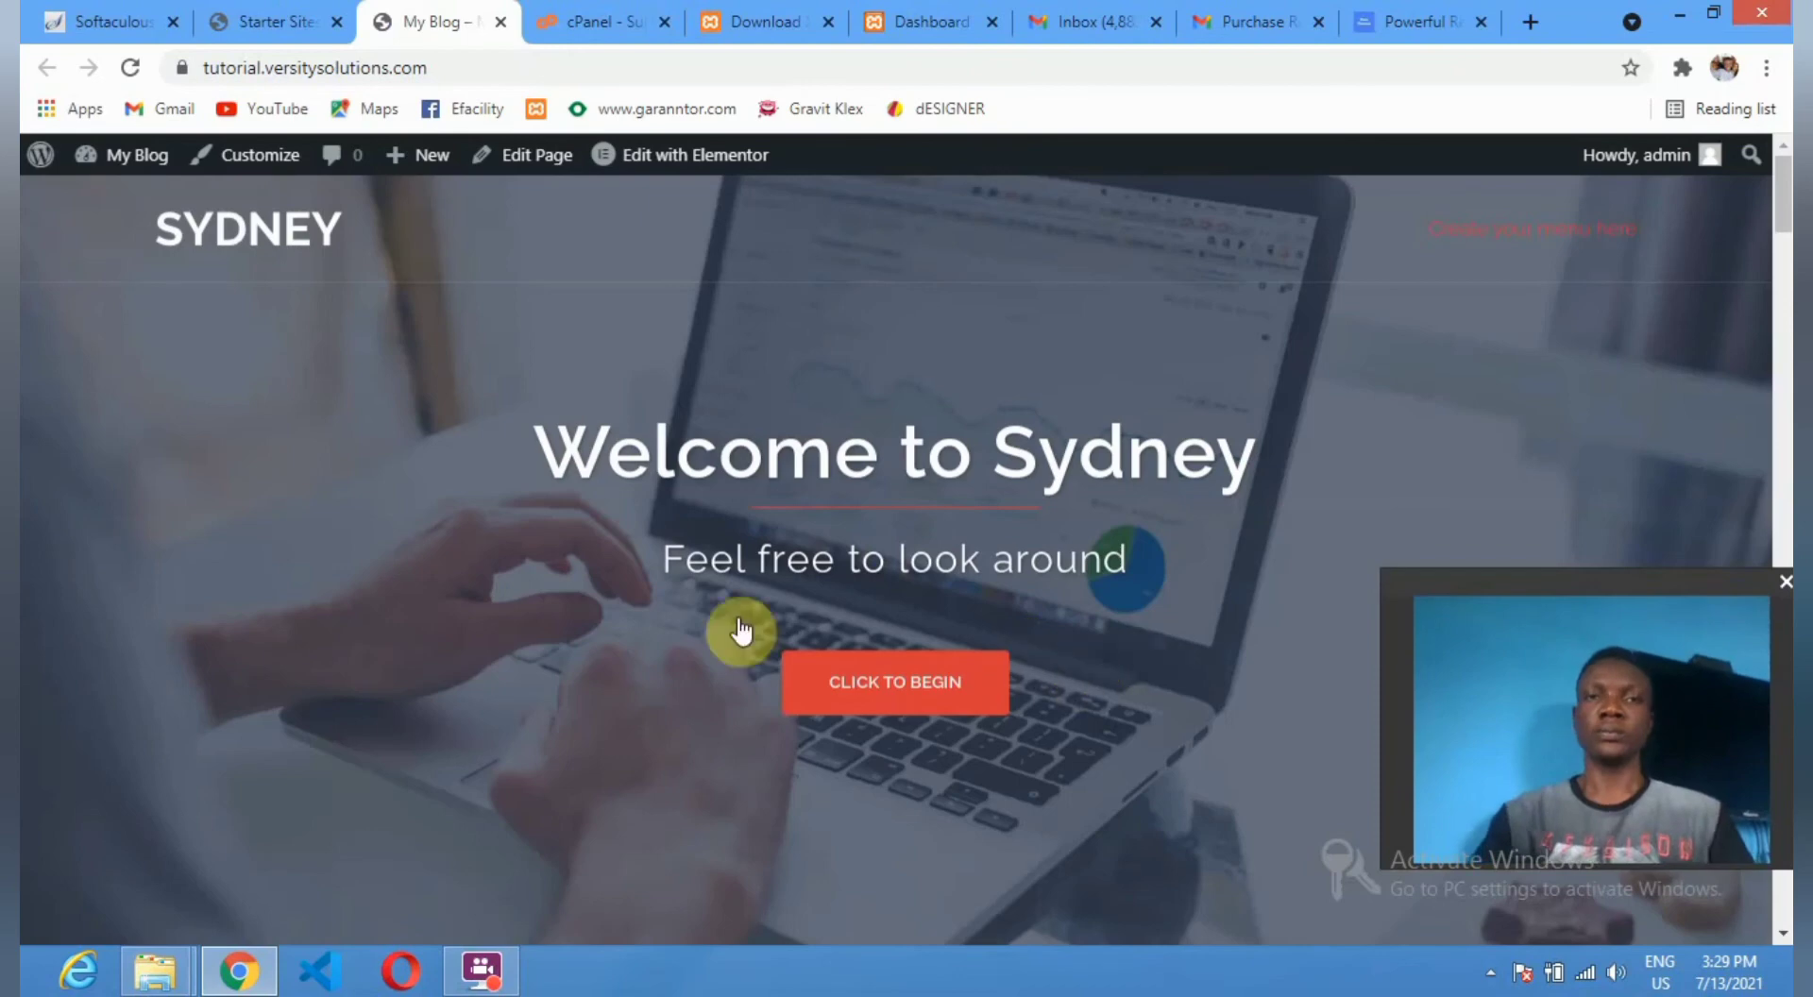
Browse the imported demo page and use Click to Begin to jump to Our Services.
scroll(1039, 519, down, 10)
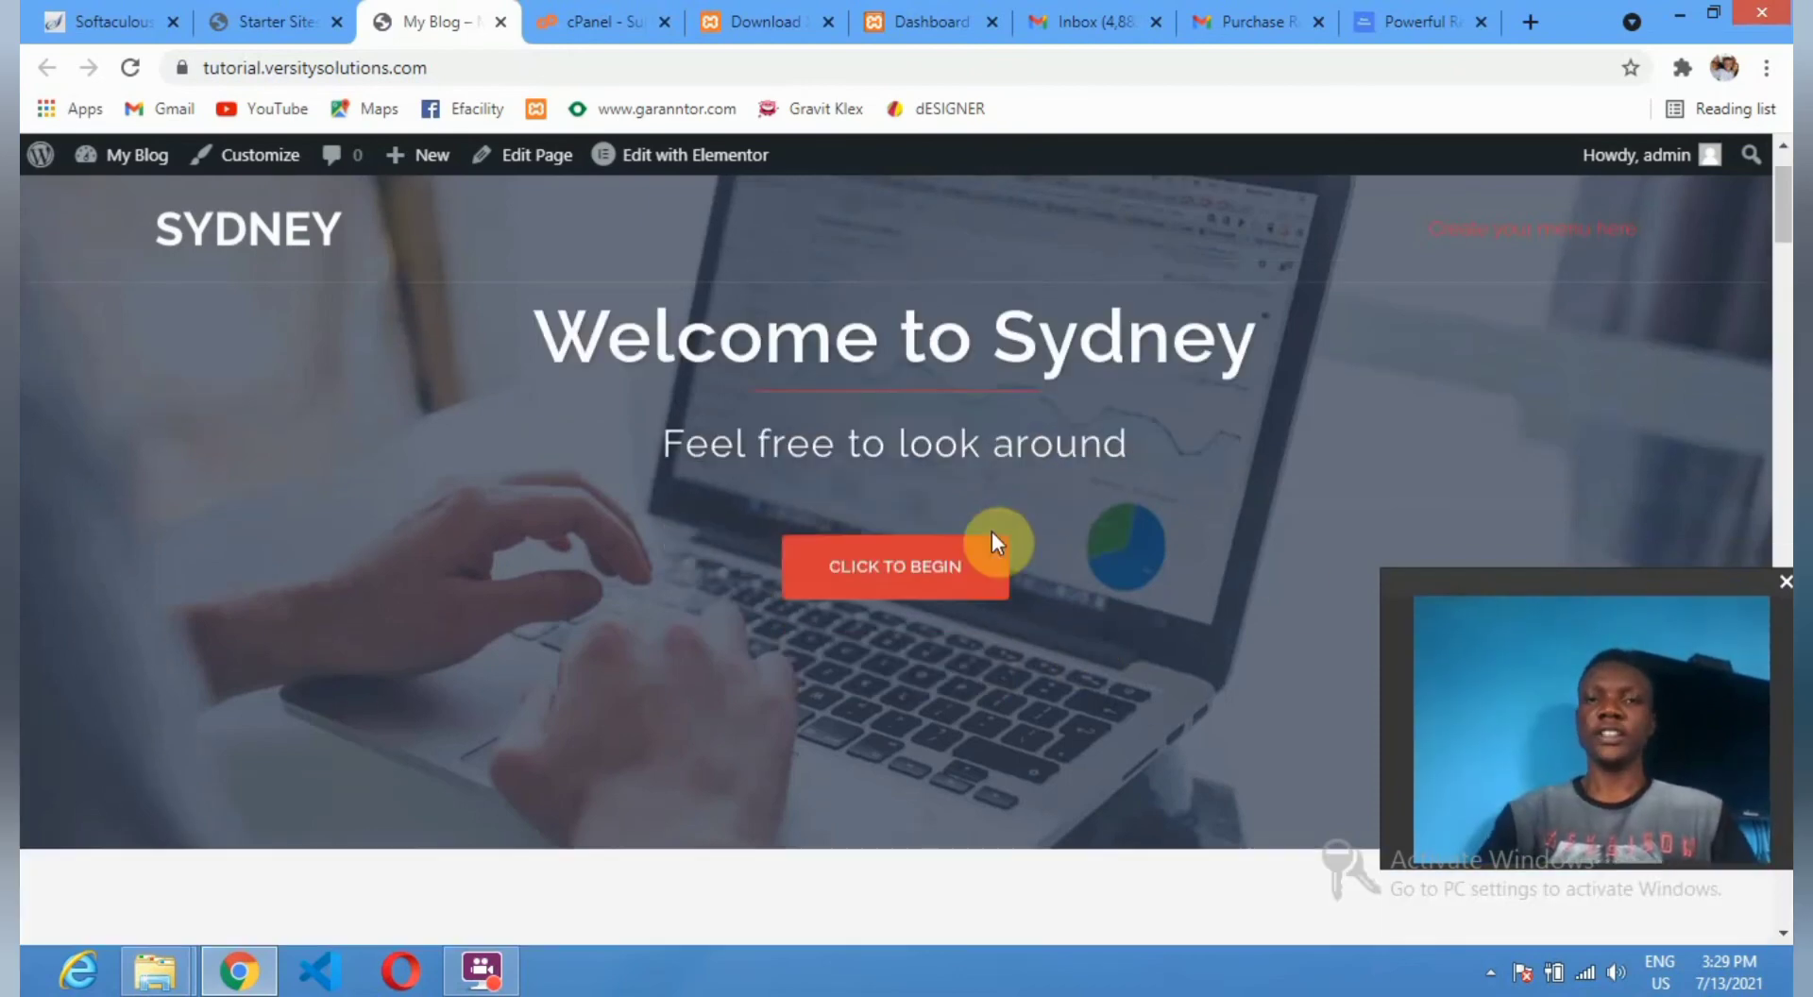
scroll(897, 517, down, 10)
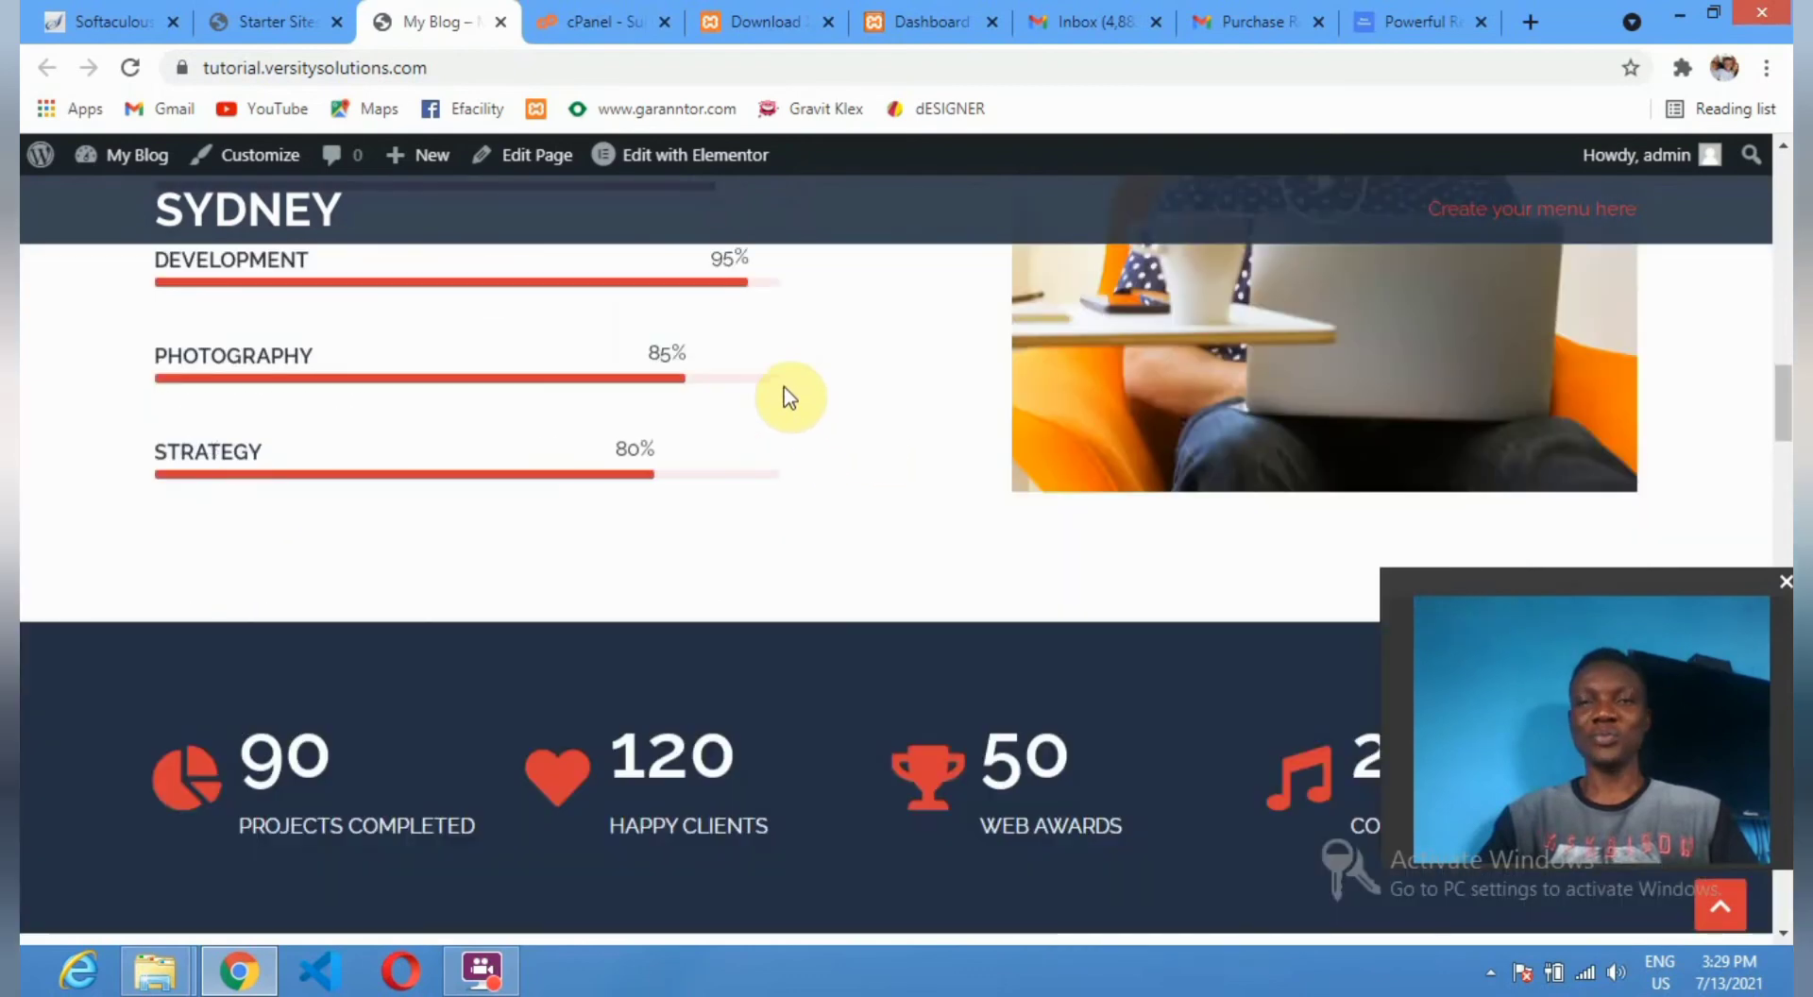
scroll(798, 395, down, 1)
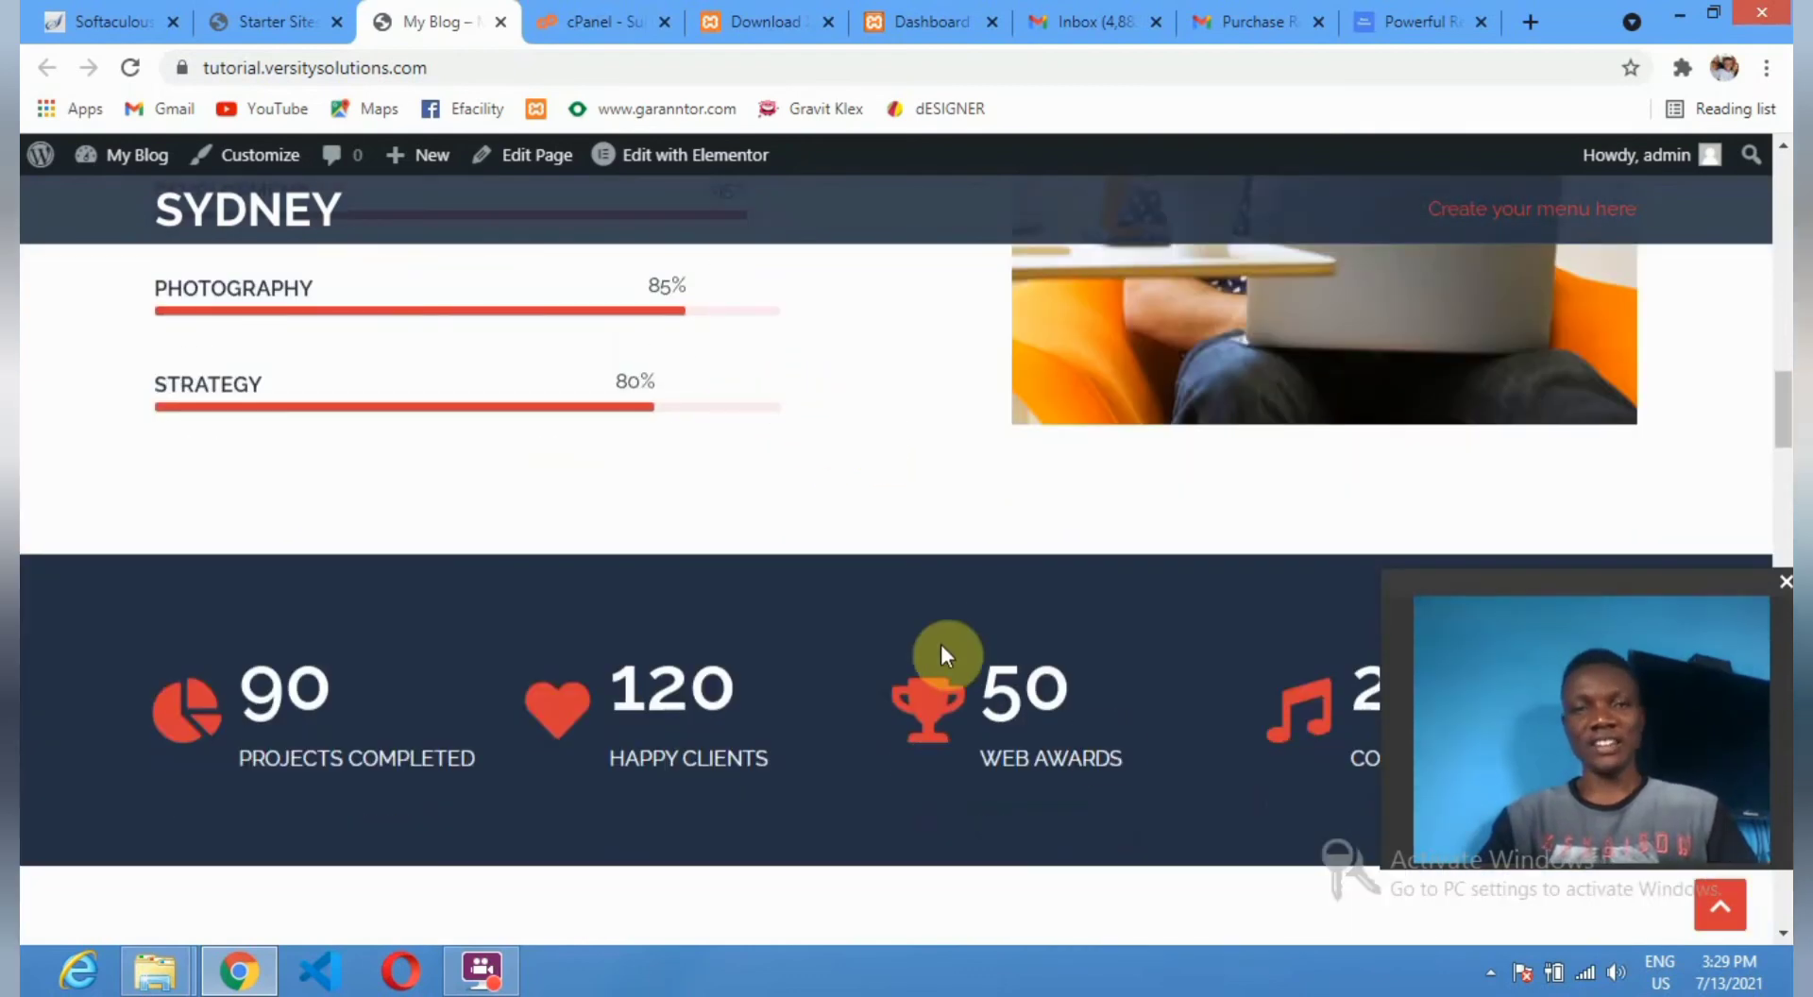
scroll(959, 568, down, 4)
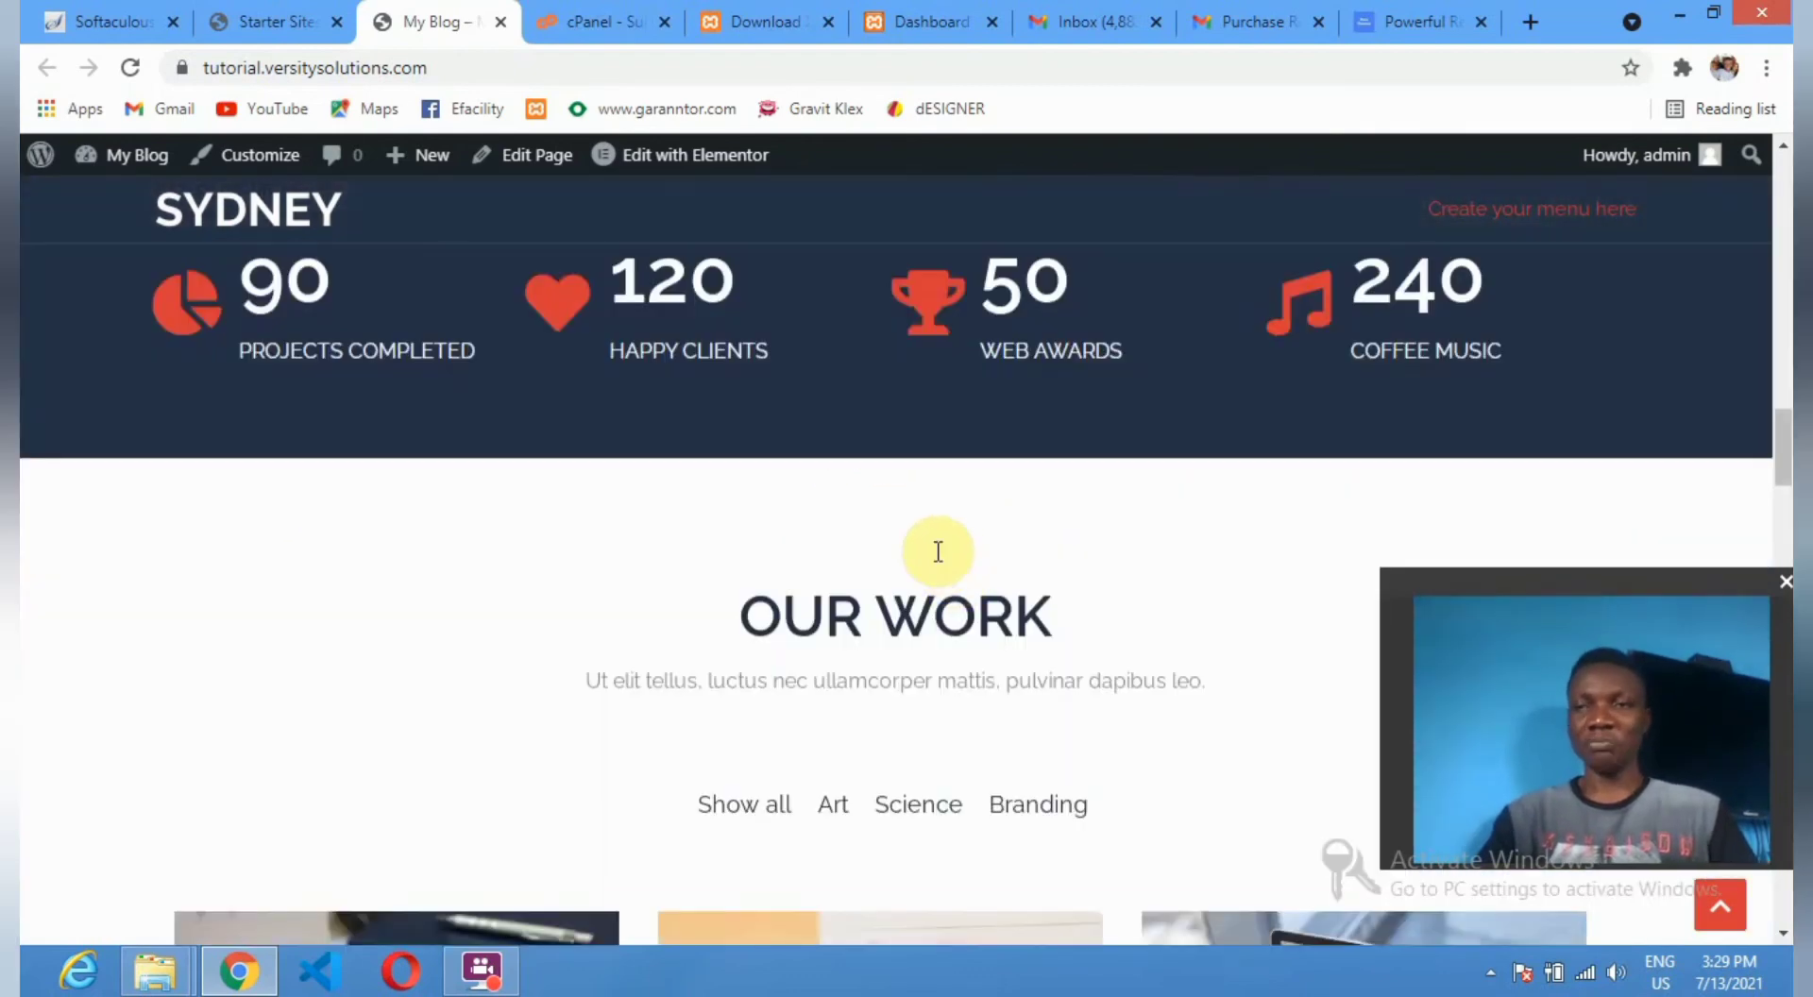
scroll(935, 548, down, 10)
scroll(929, 548, down, 5)
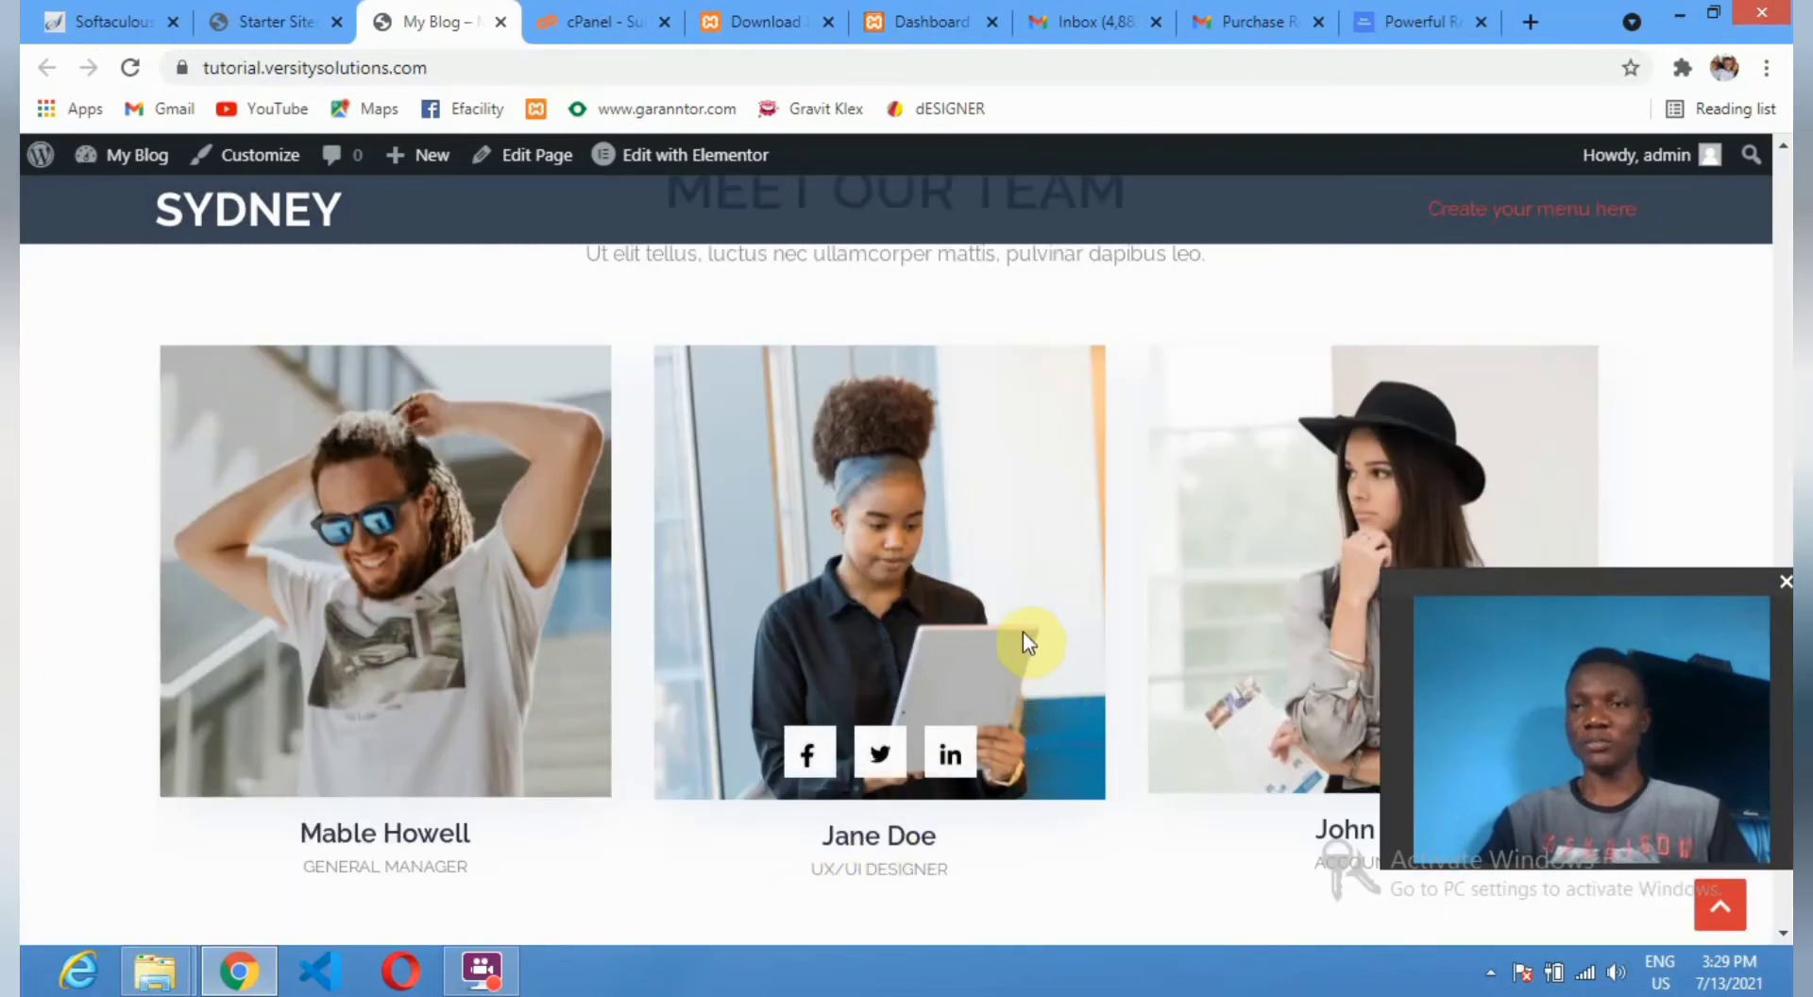
scroll(952, 359, up, 8)
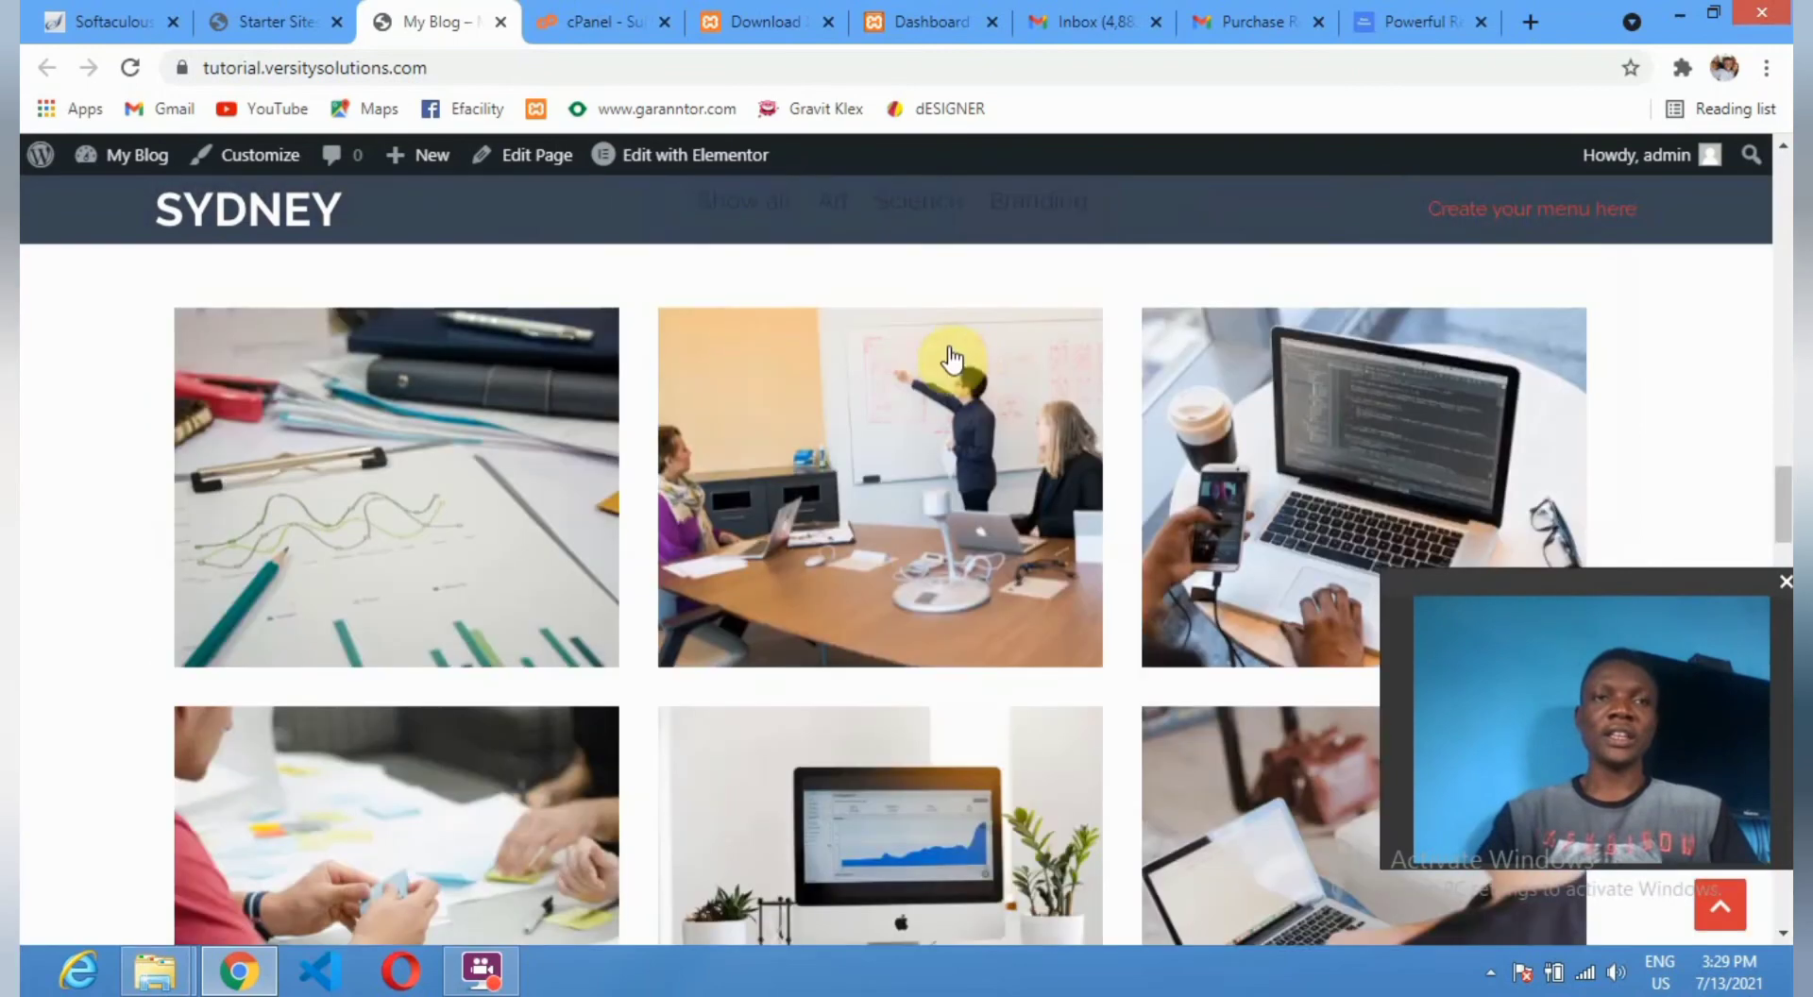
scroll(952, 357, up, 5)
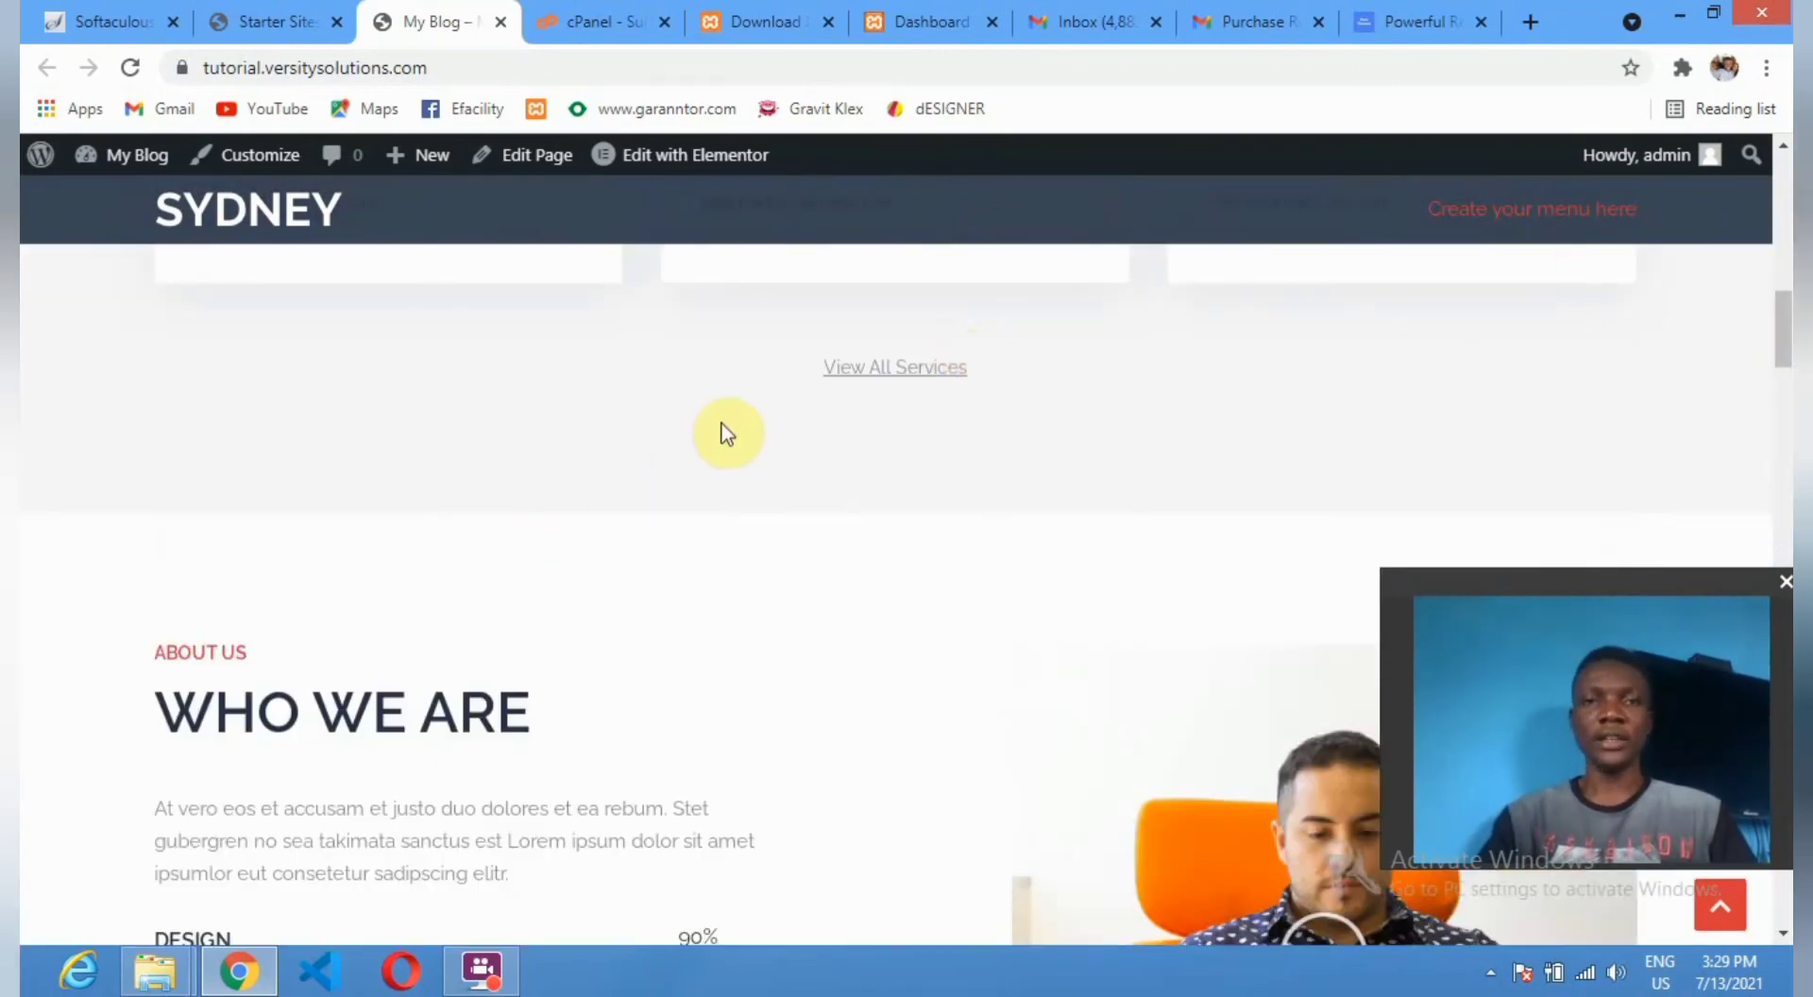
scroll(579, 794, up, 6)
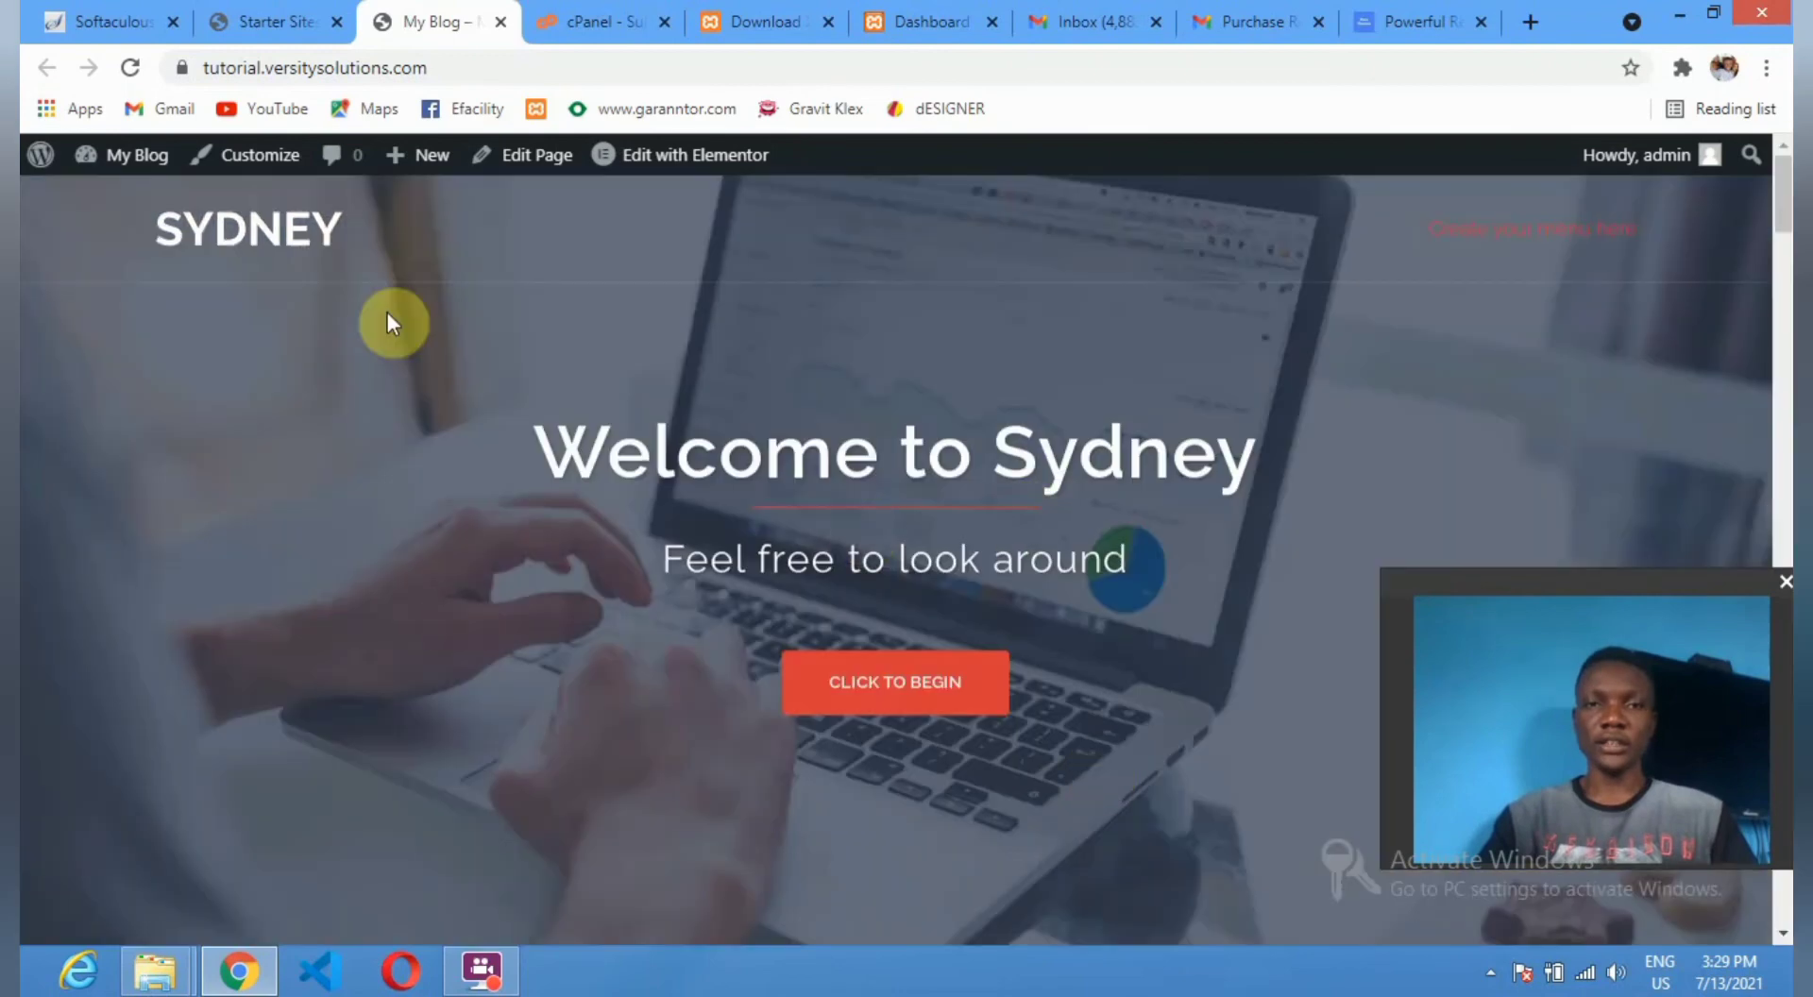
click(924, 689)
Select the footer credit line 'Proudly powered by WordPress | Theme: Sydney by aThemes'.
scroll(926, 574, down, 8)
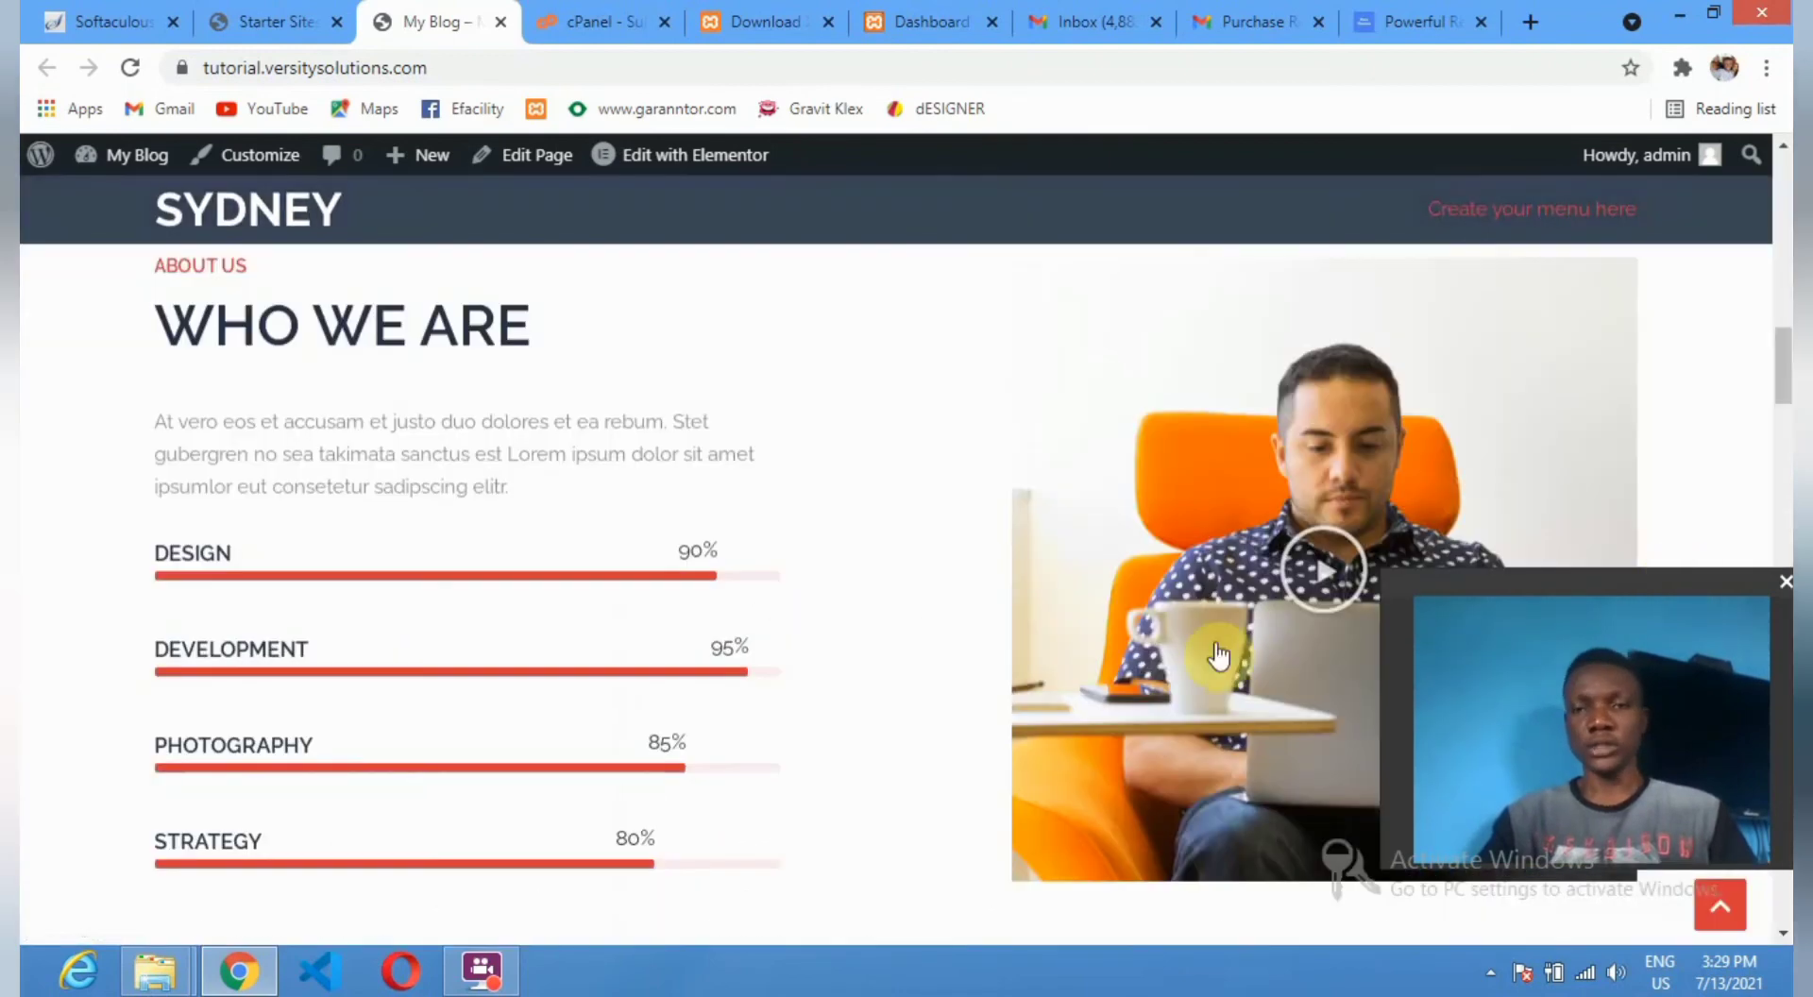
scroll(762, 652, down, 10)
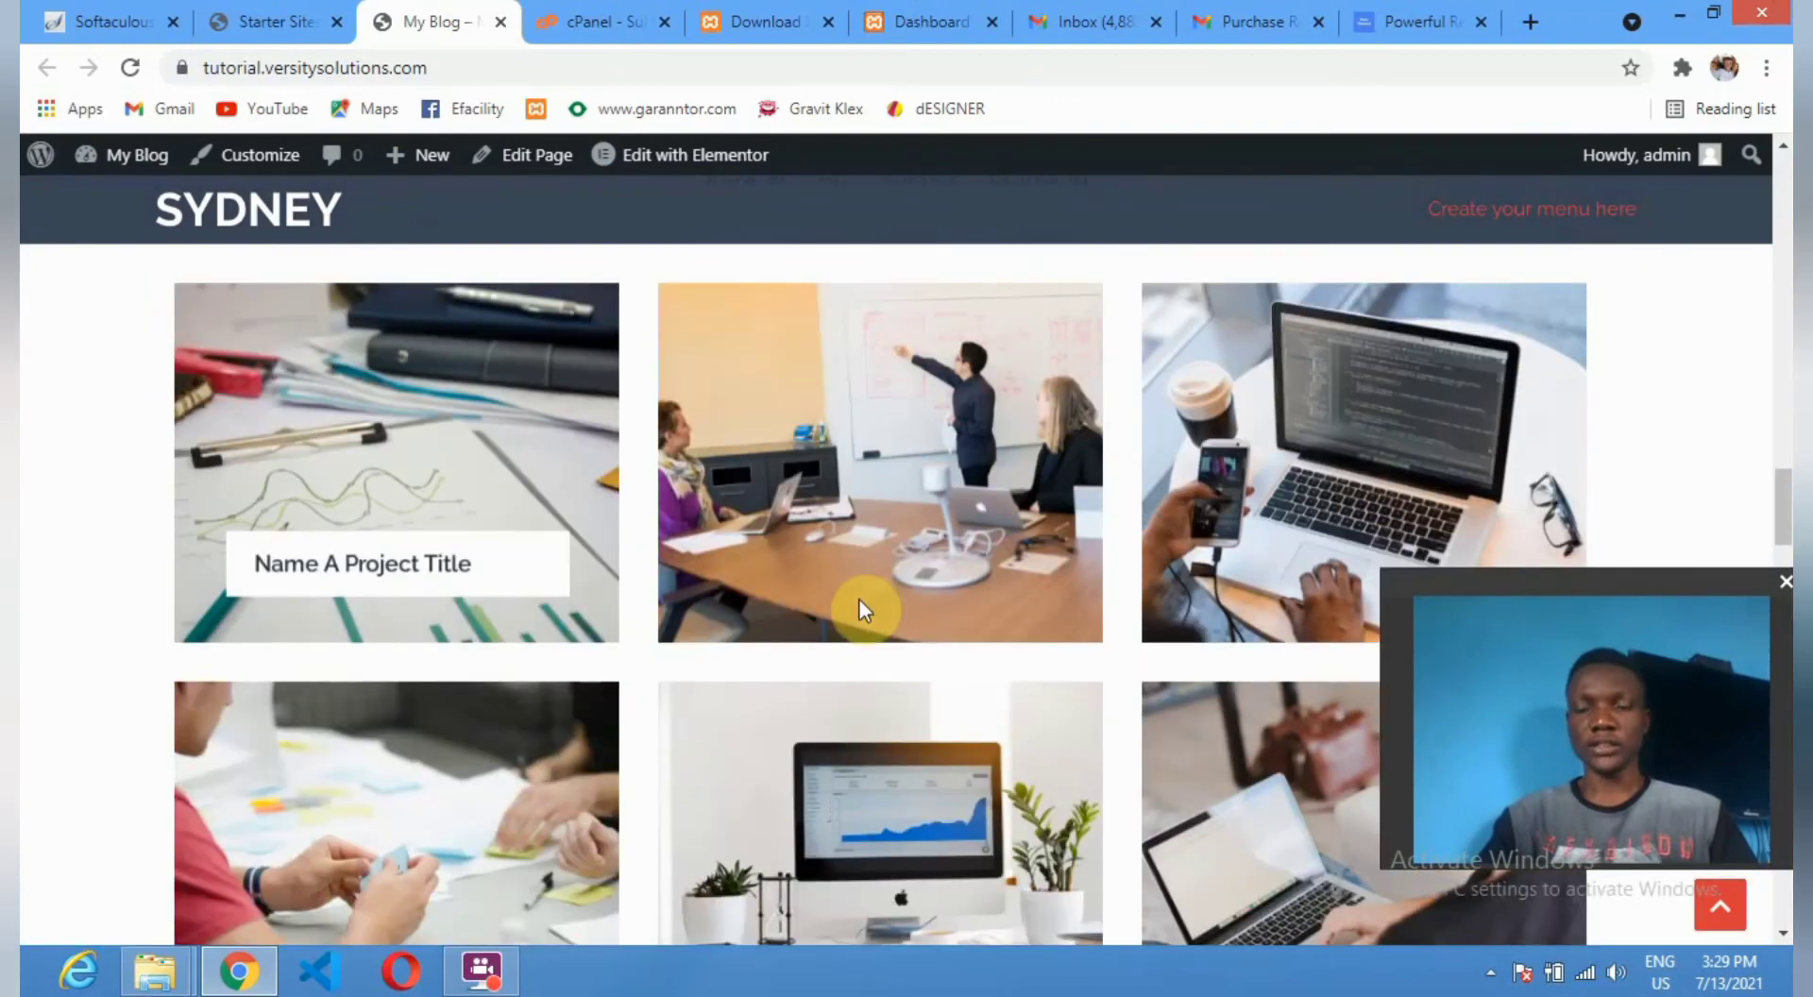
scroll(858, 599, down, 3)
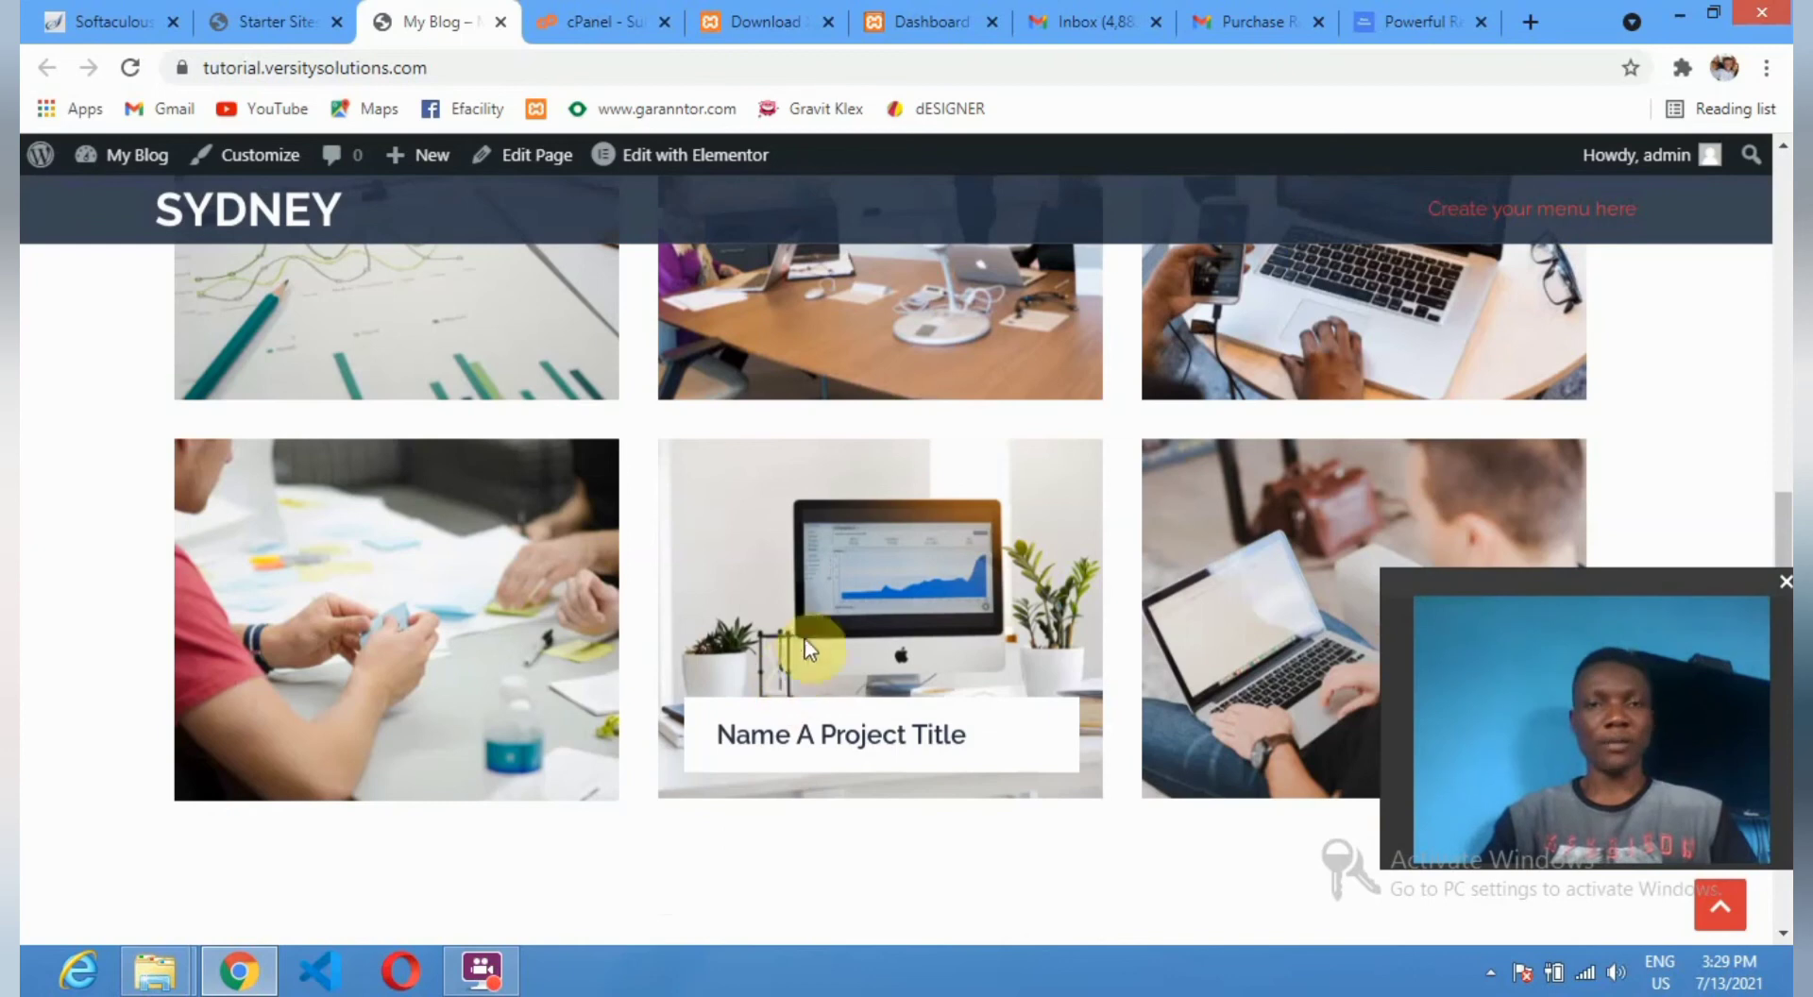
scroll(255, 494, down, 10)
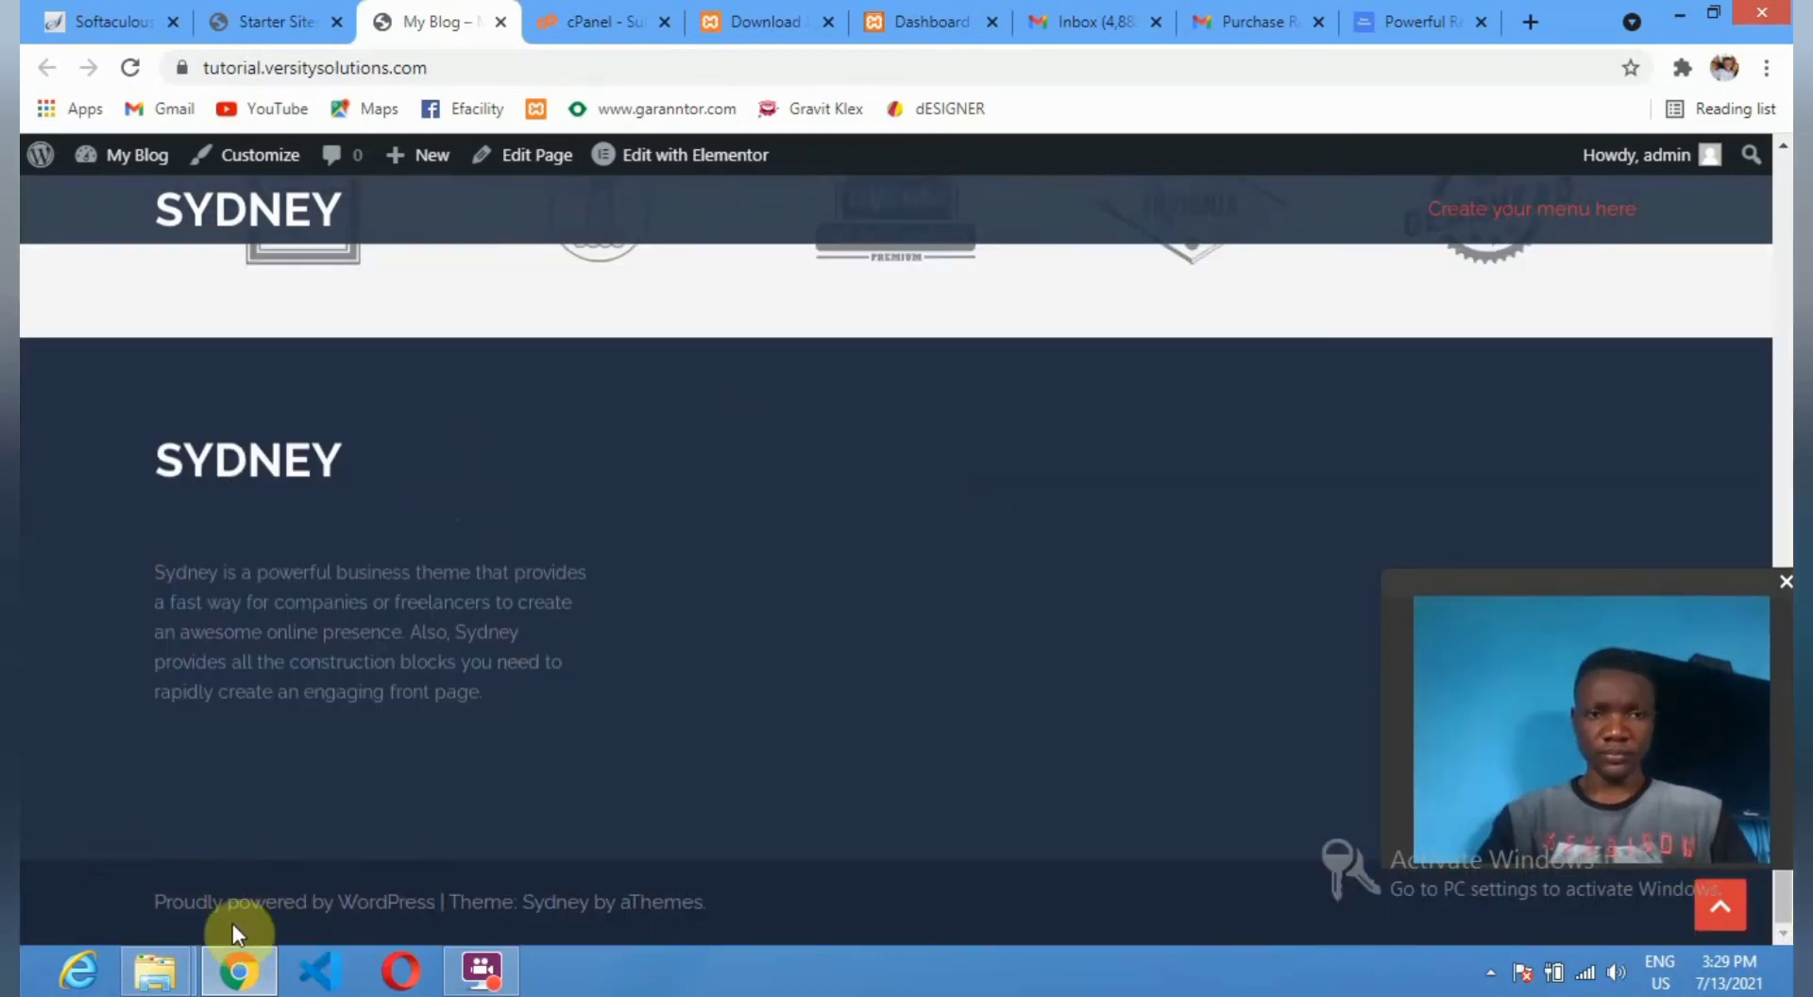
drag(624, 907, 728, 907)
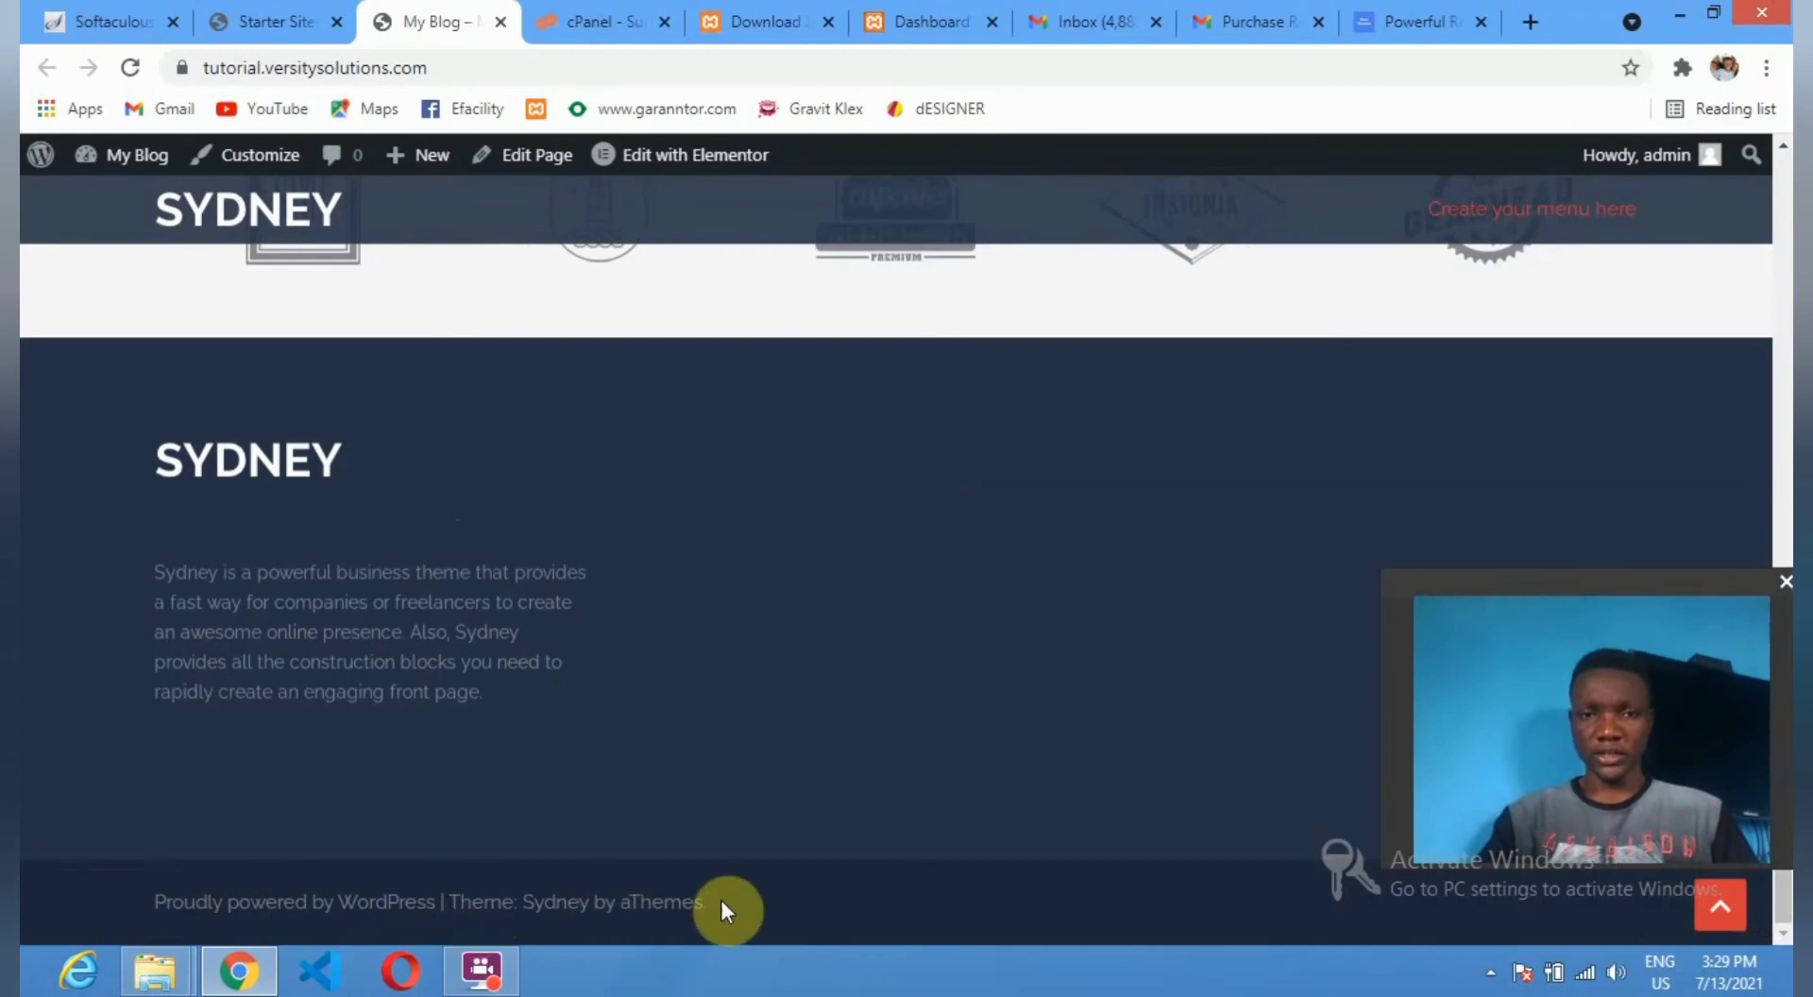
drag(361, 897, 141, 907)
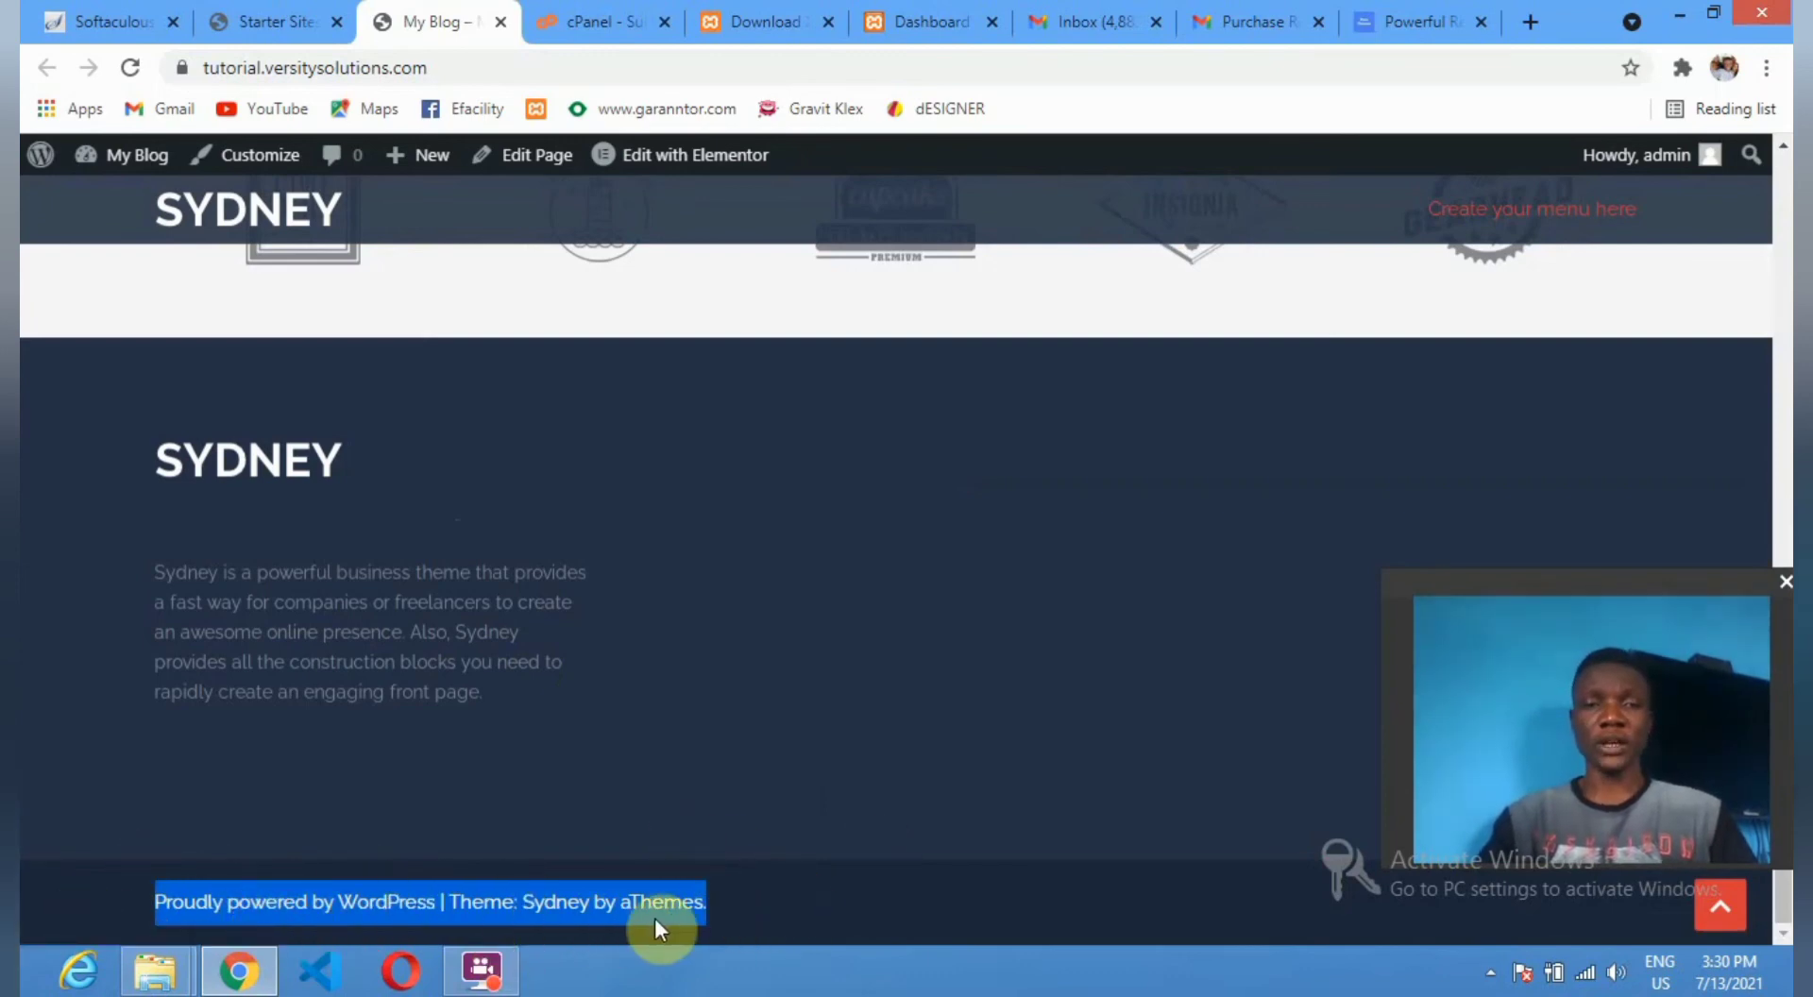
click(736, 904)
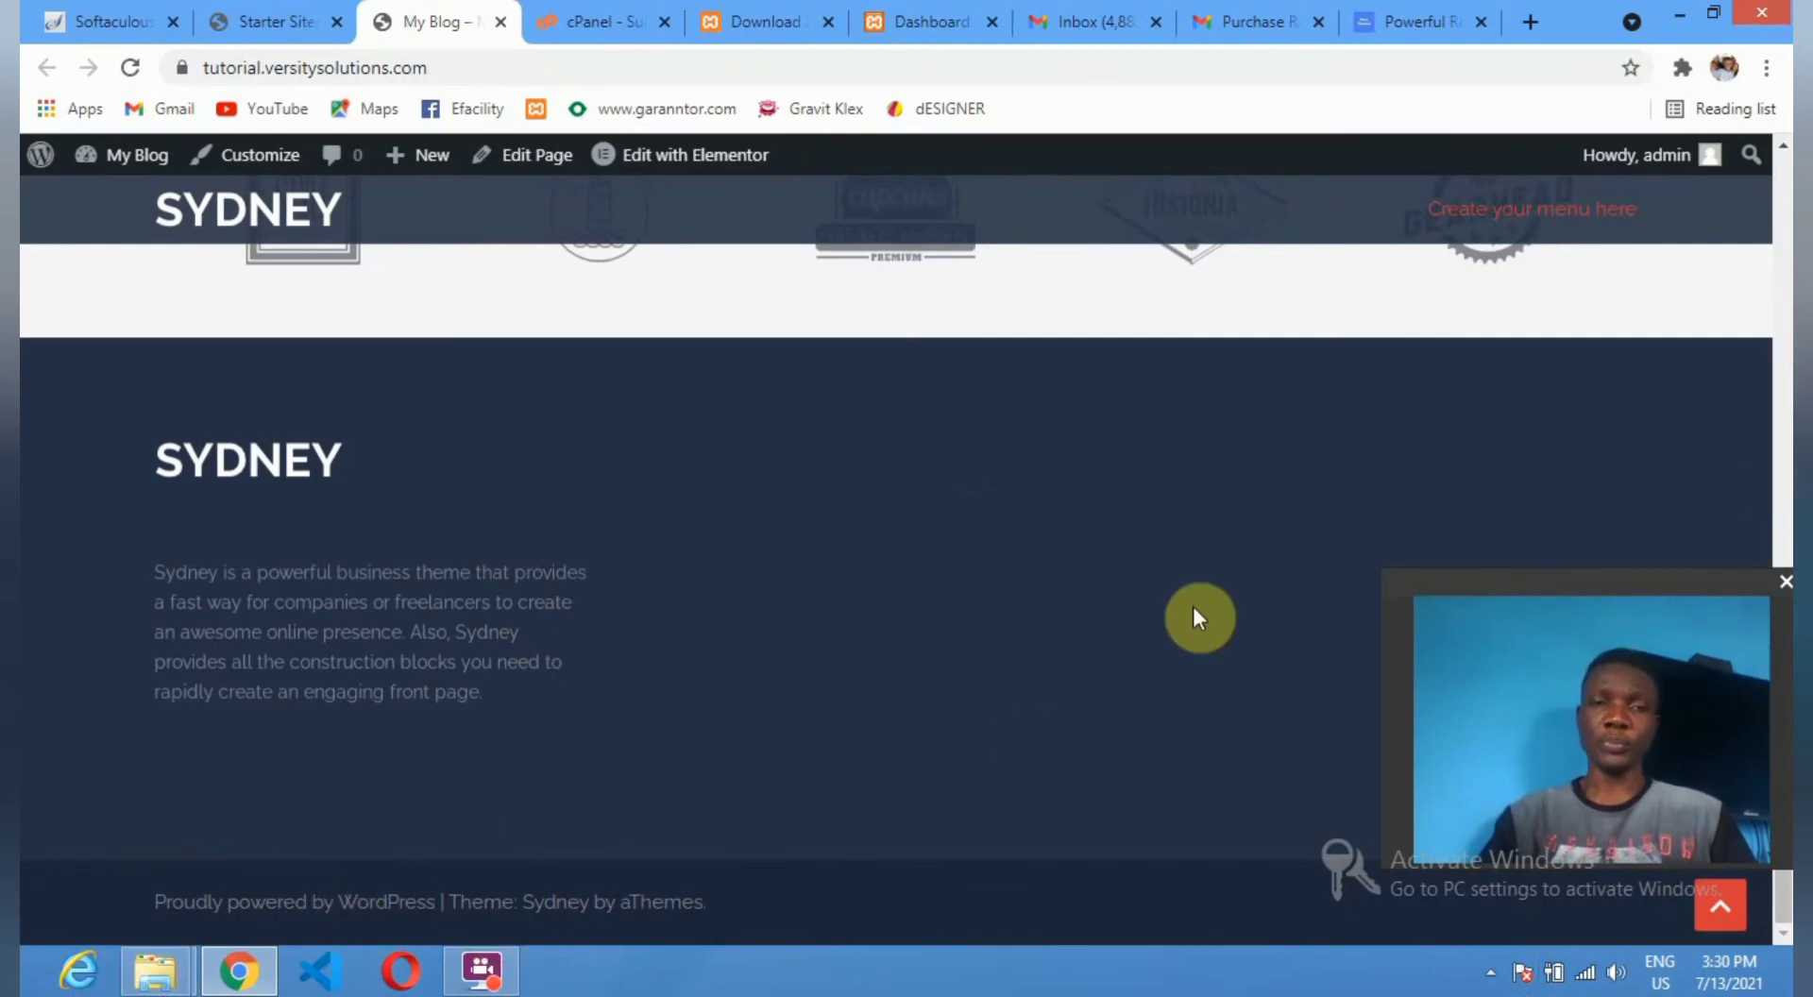
scroll(1009, 522, up, 10)
scroll(1010, 522, up, 2)
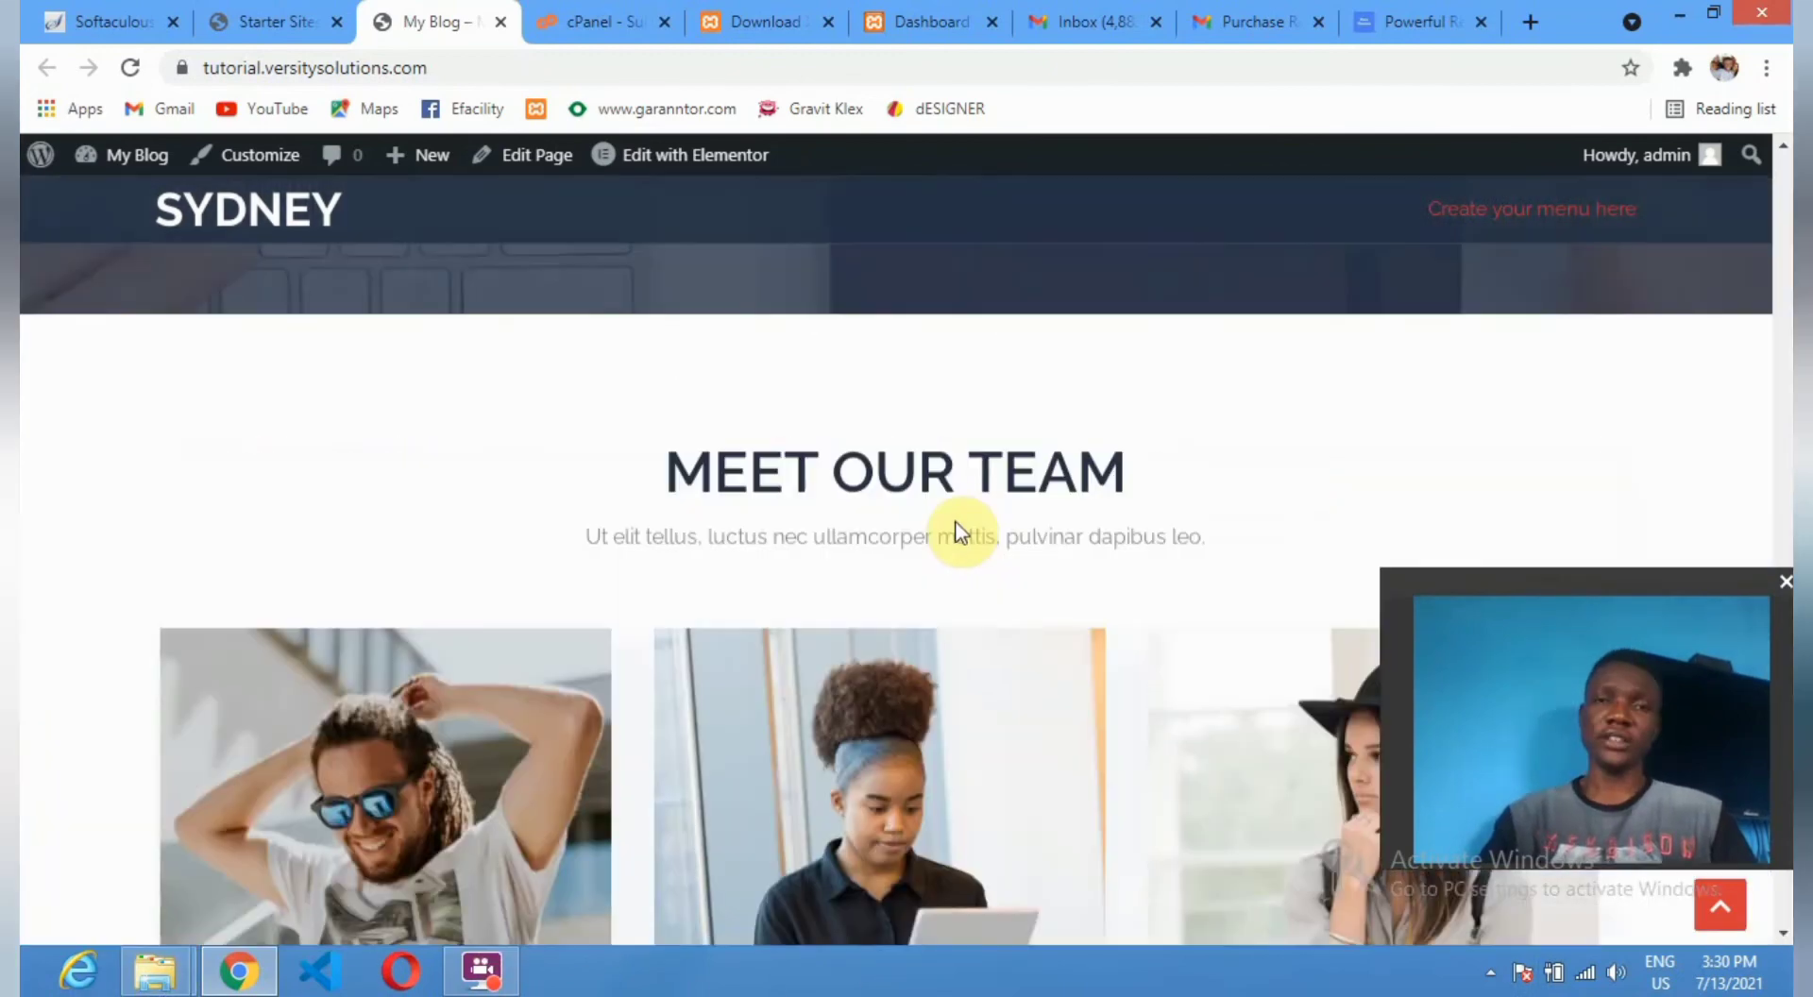
scroll(973, 531, up, 5)
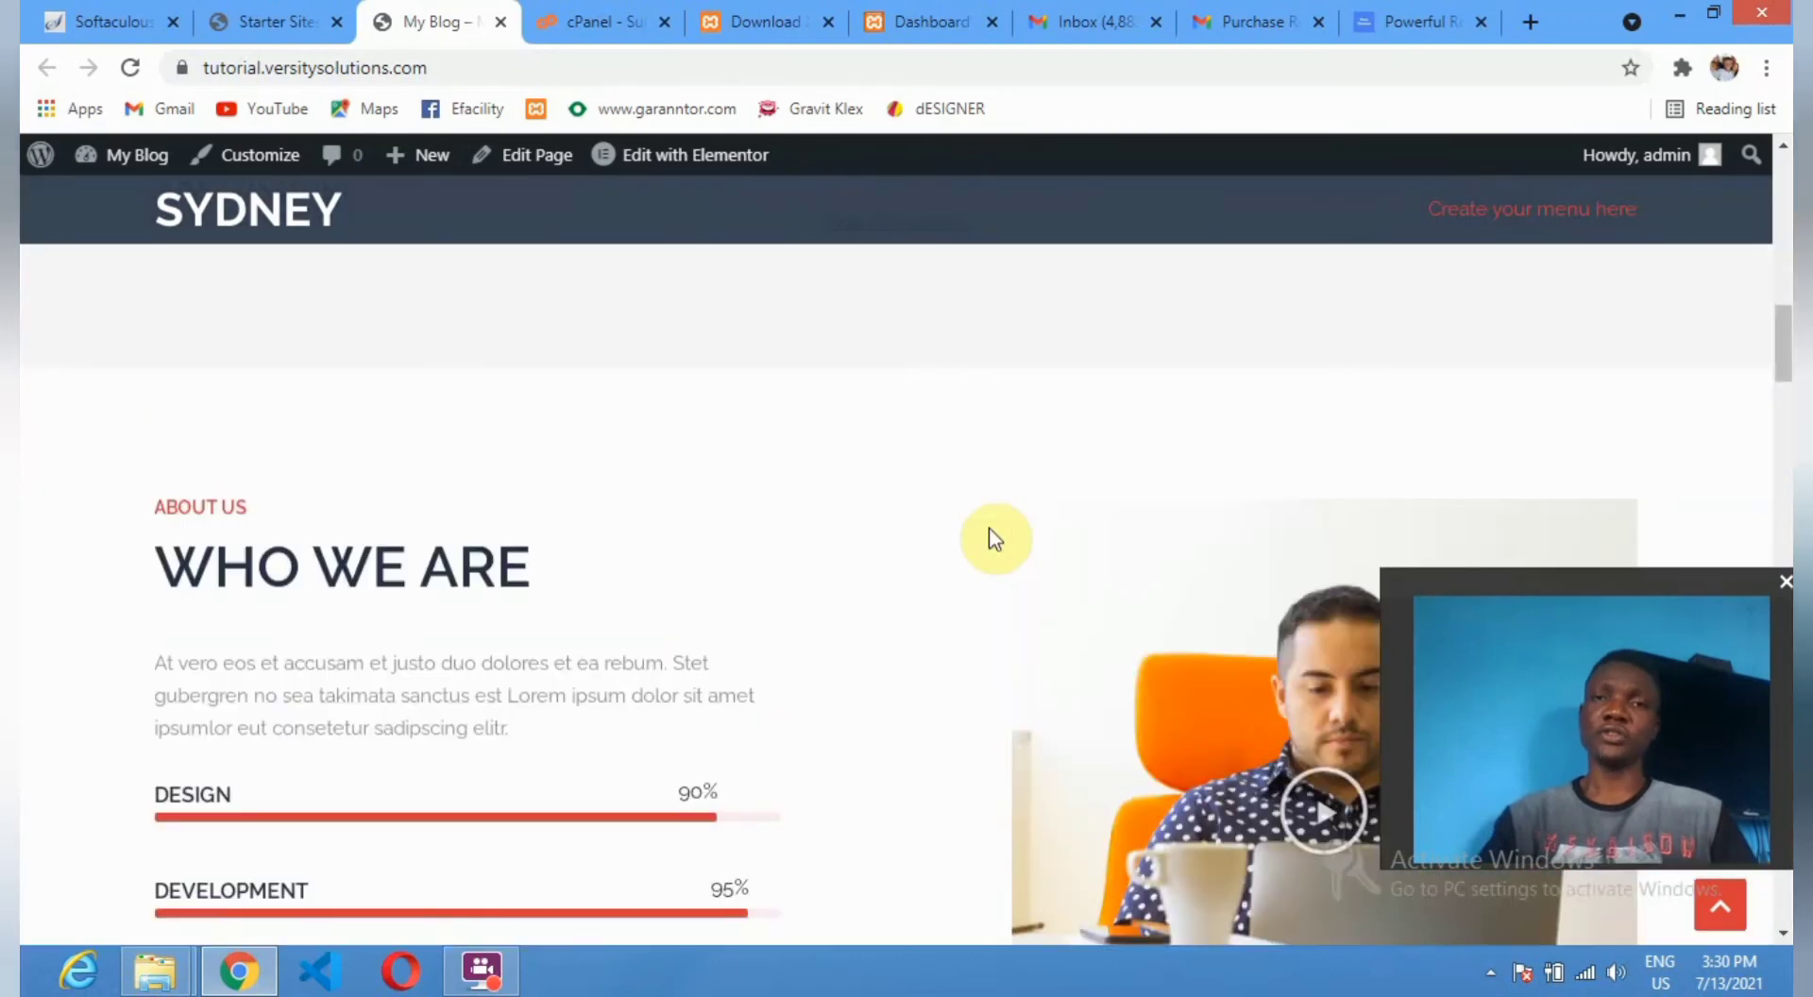
scroll(994, 538, up, 8)
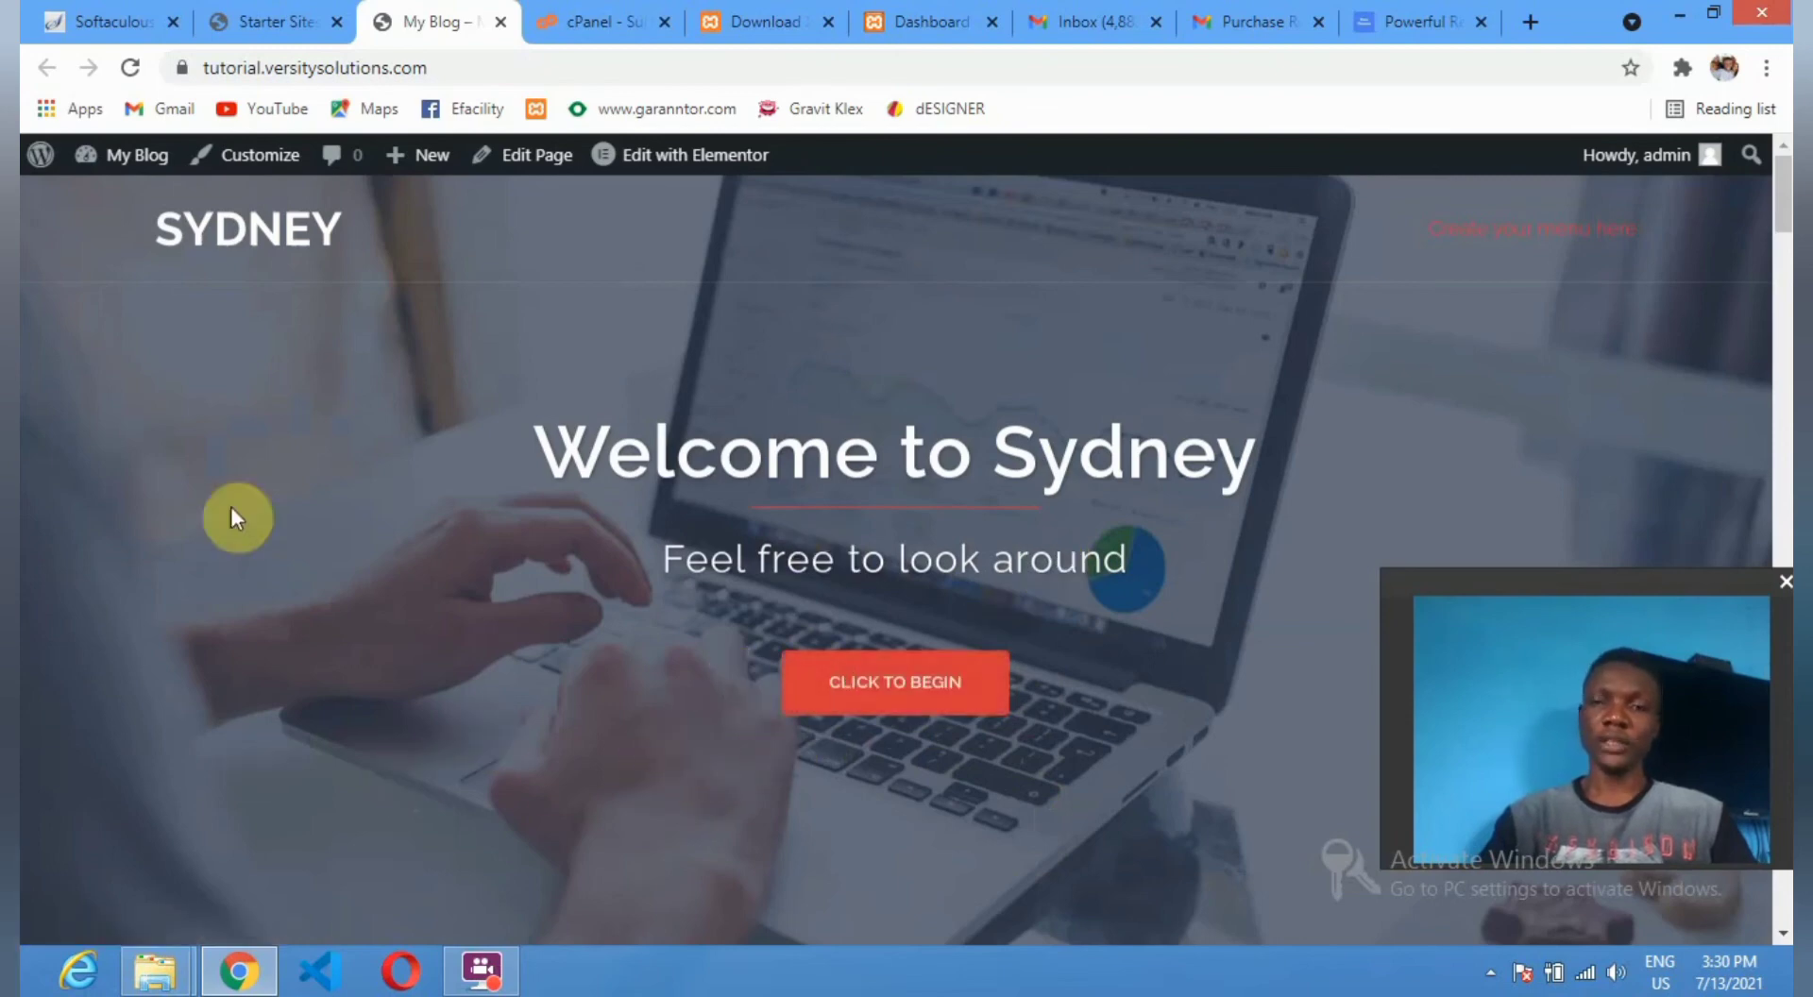
Return to the import result and open the Customizer at the Header area settings.
click(269, 21)
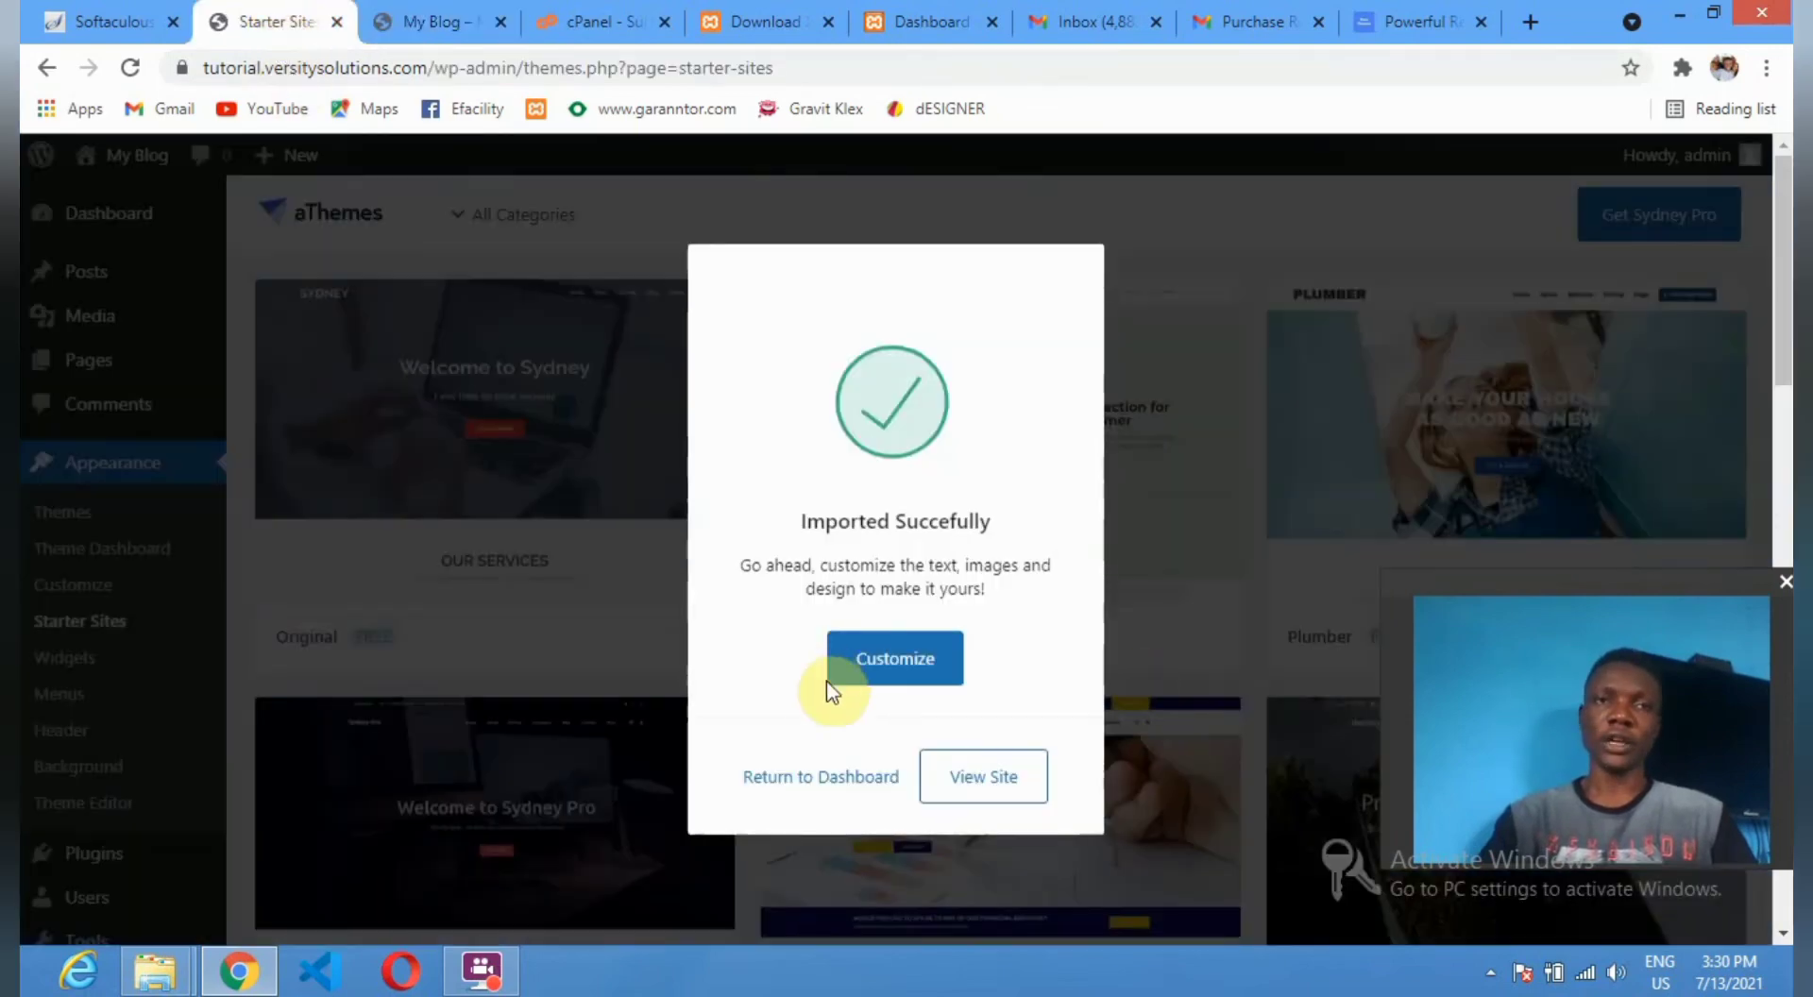
click(899, 659)
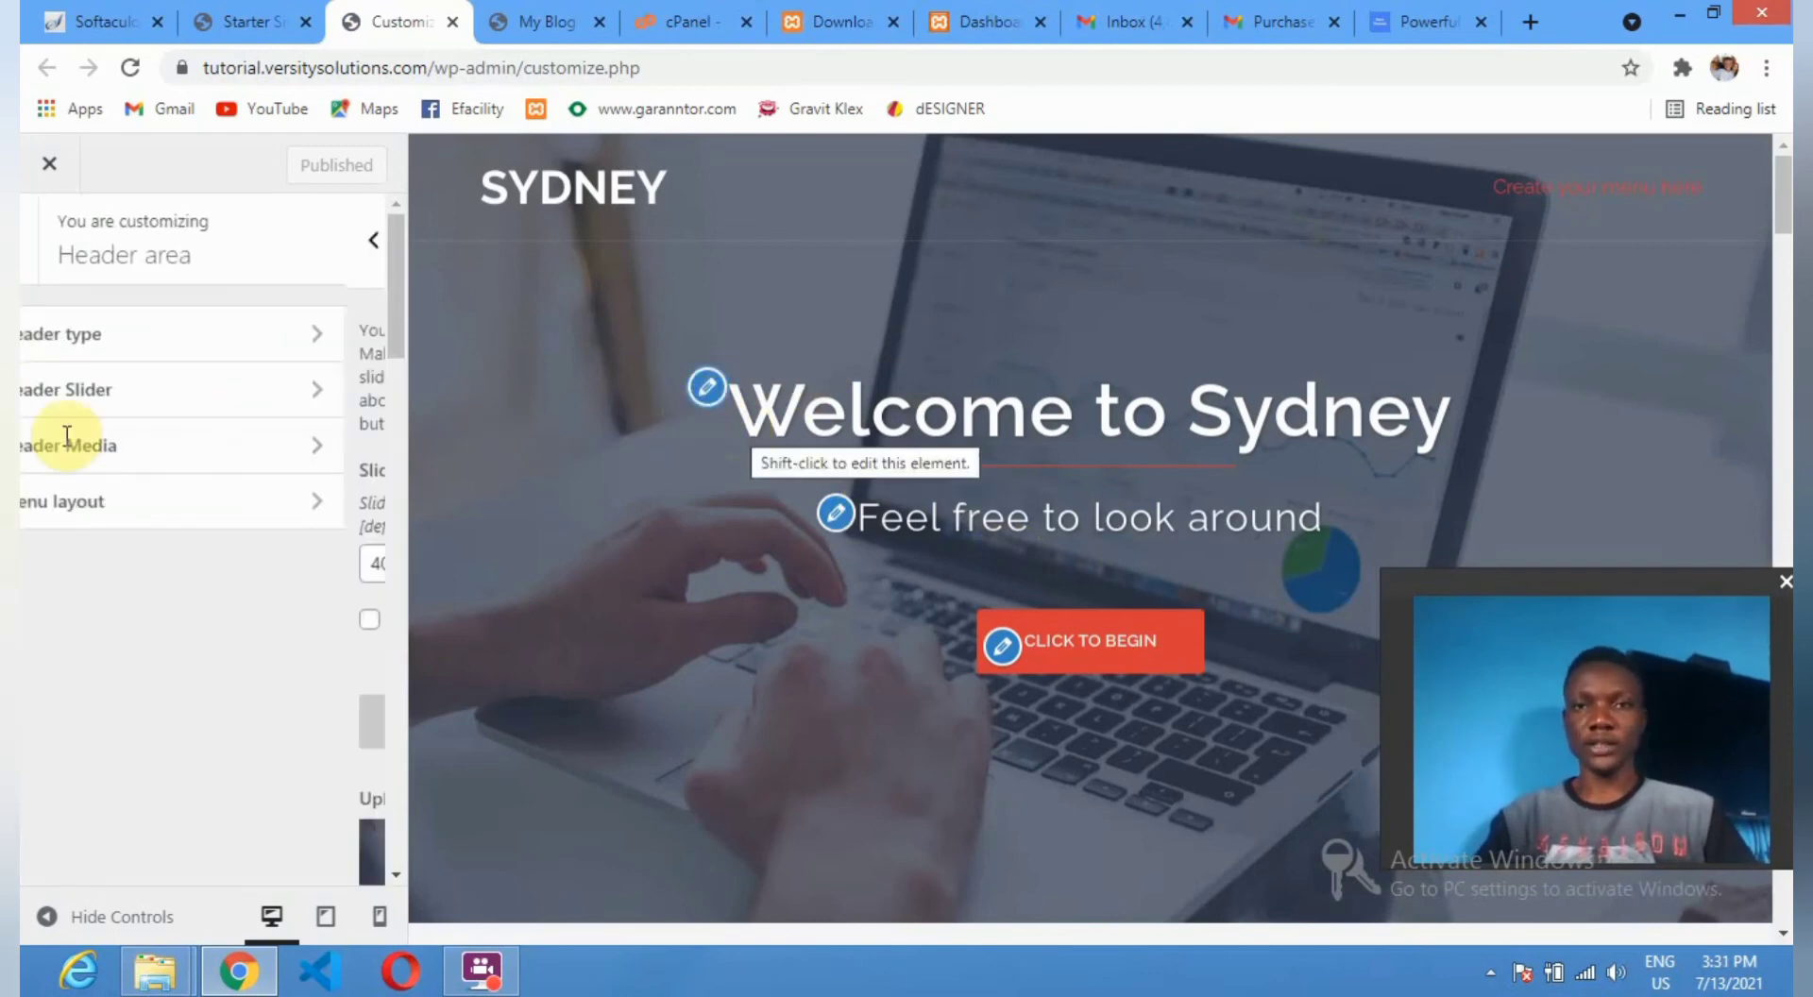
Retitle the first header slide 'Welcome to Tutorme' and review the remaining slide settings.
scroll(178, 586, down, 5)
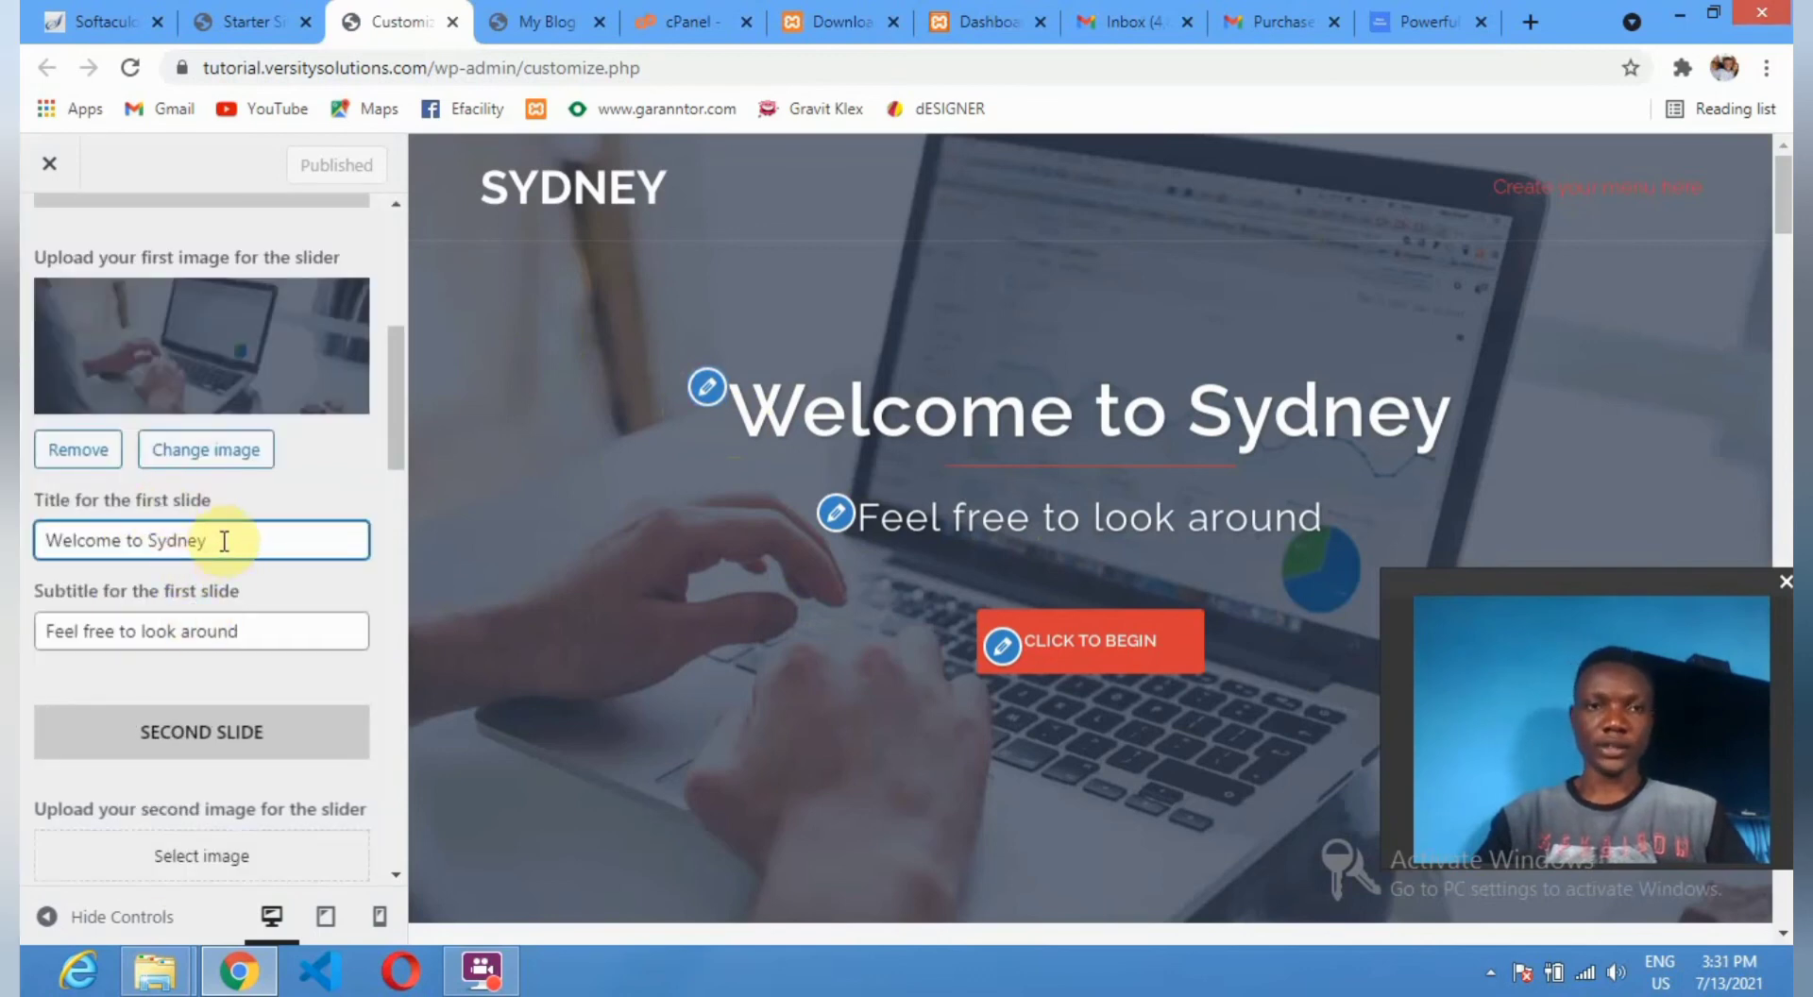
key(BackSpace)
key(BackSpace)
key(BackSpace)
key(BackSpace)
key(BackSpace)
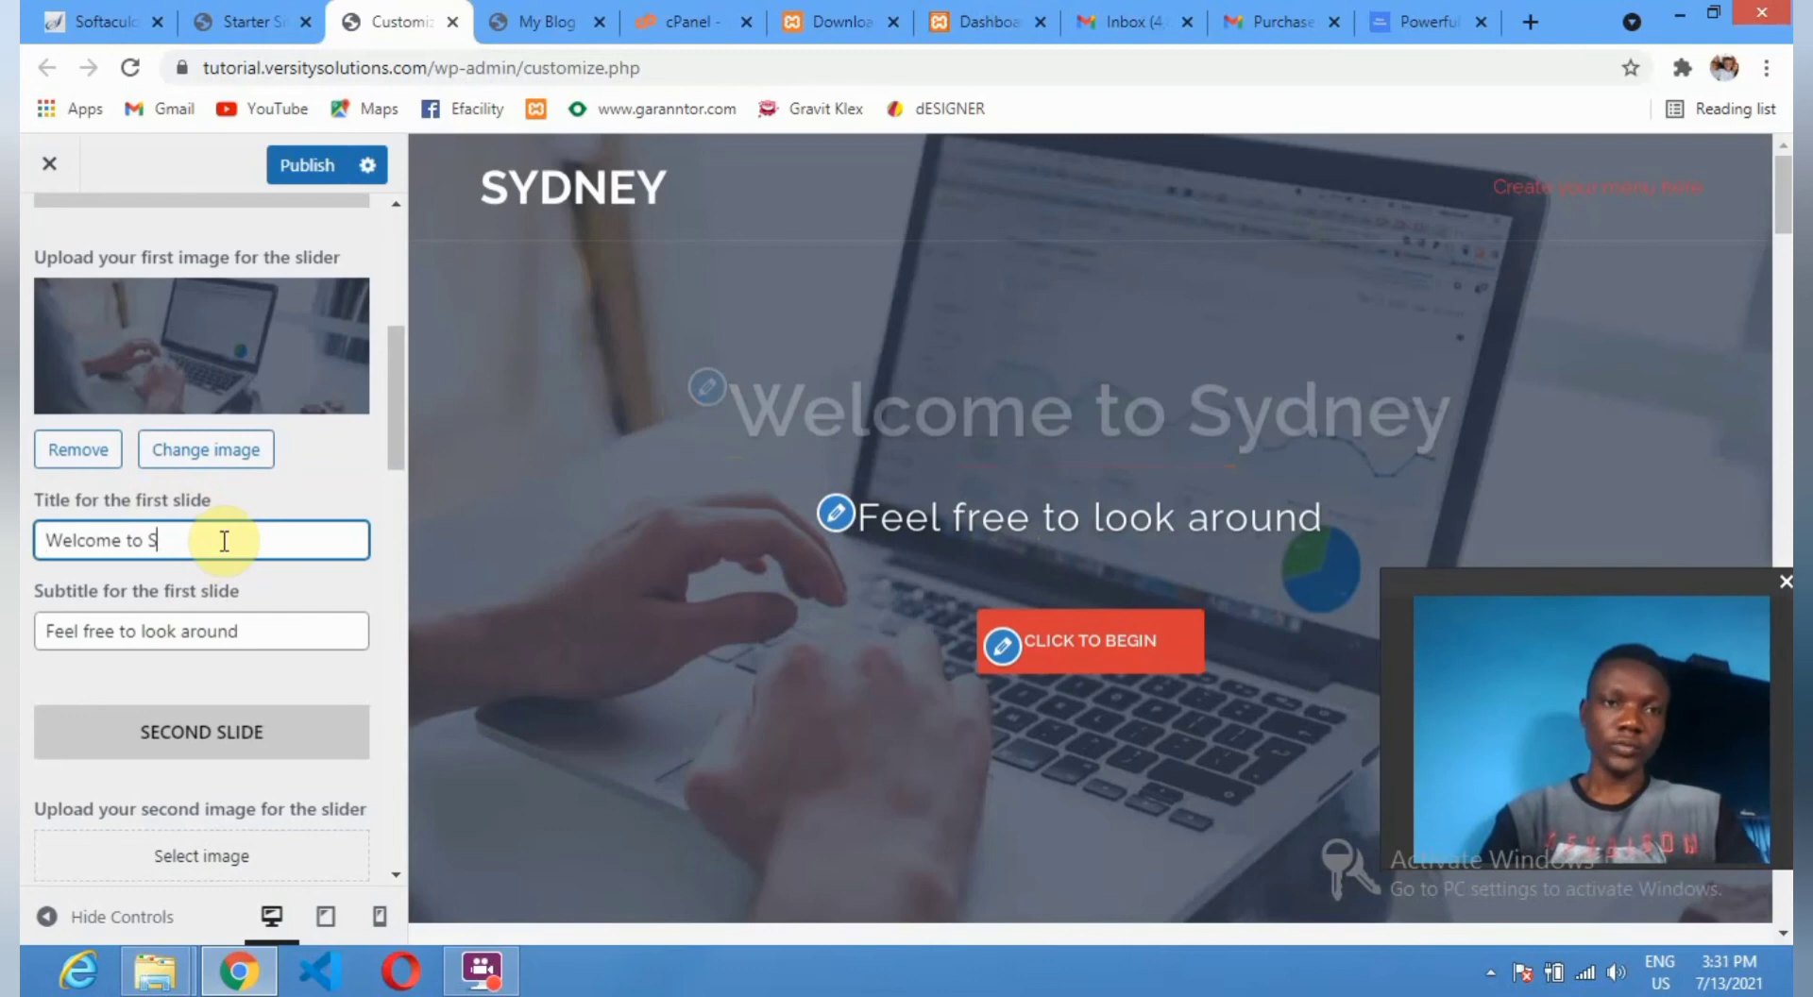
text(T)
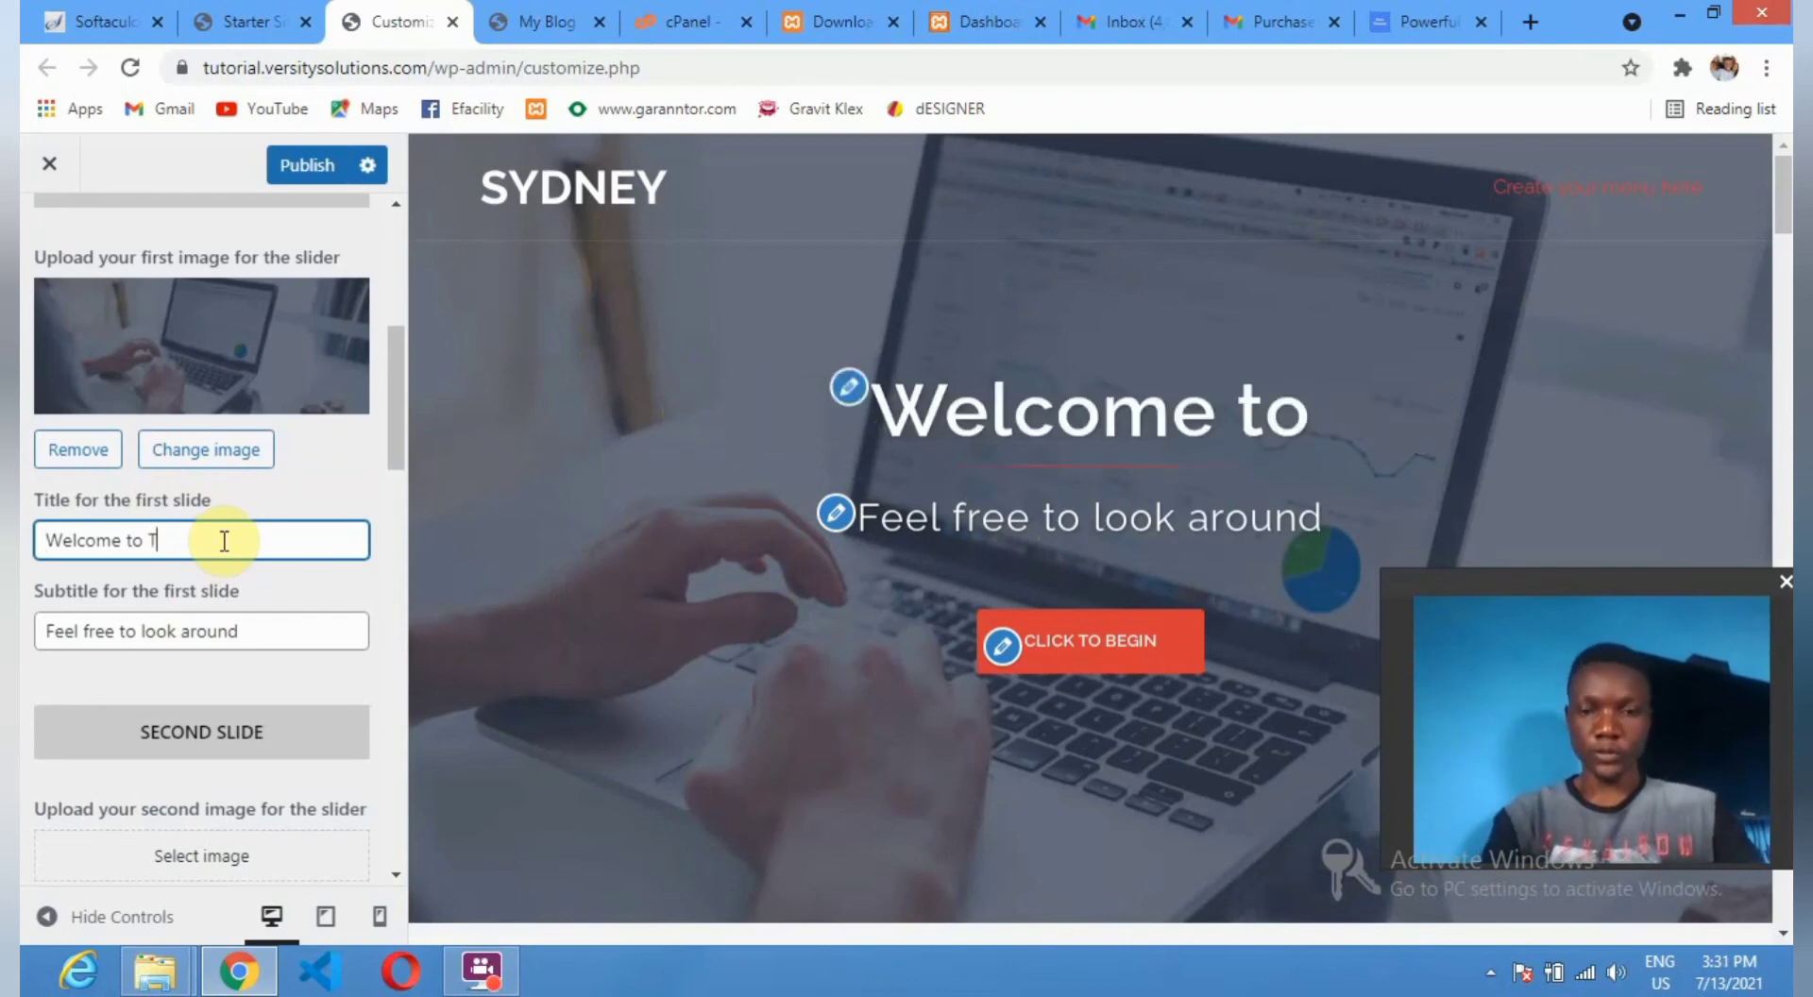
text(utorme)
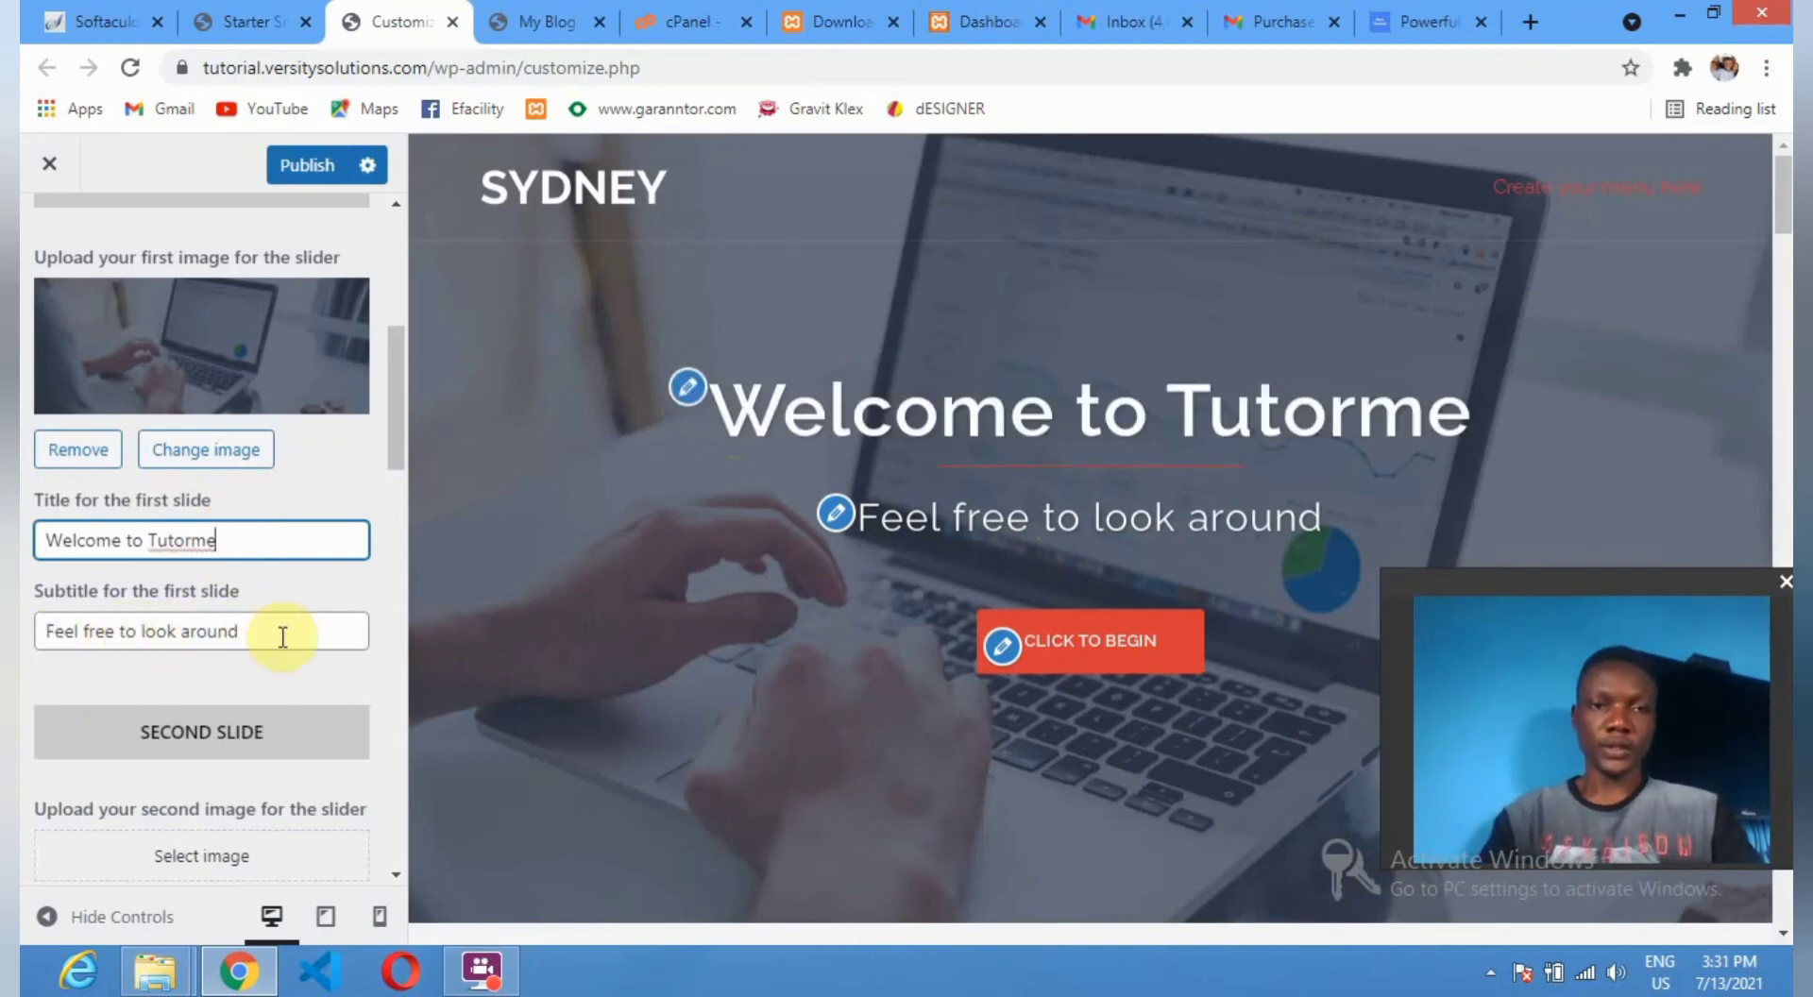
scroll(283, 696, down, 7)
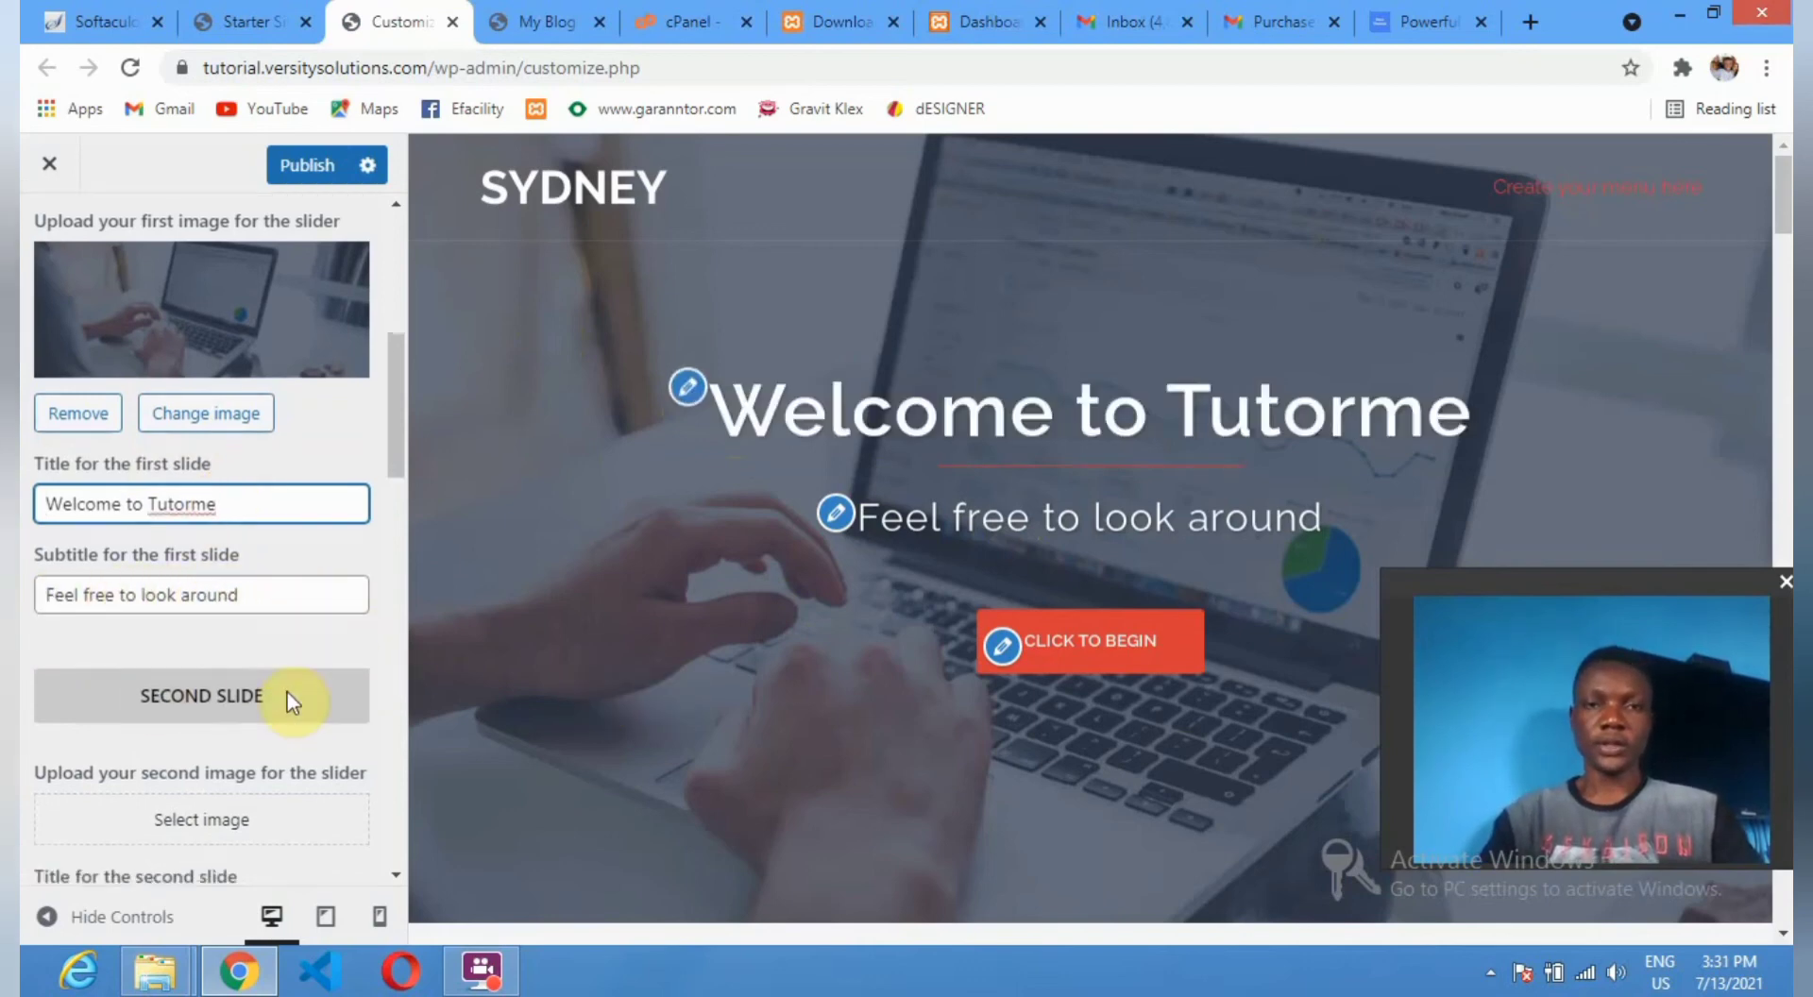
scroll(260, 709, down, 12)
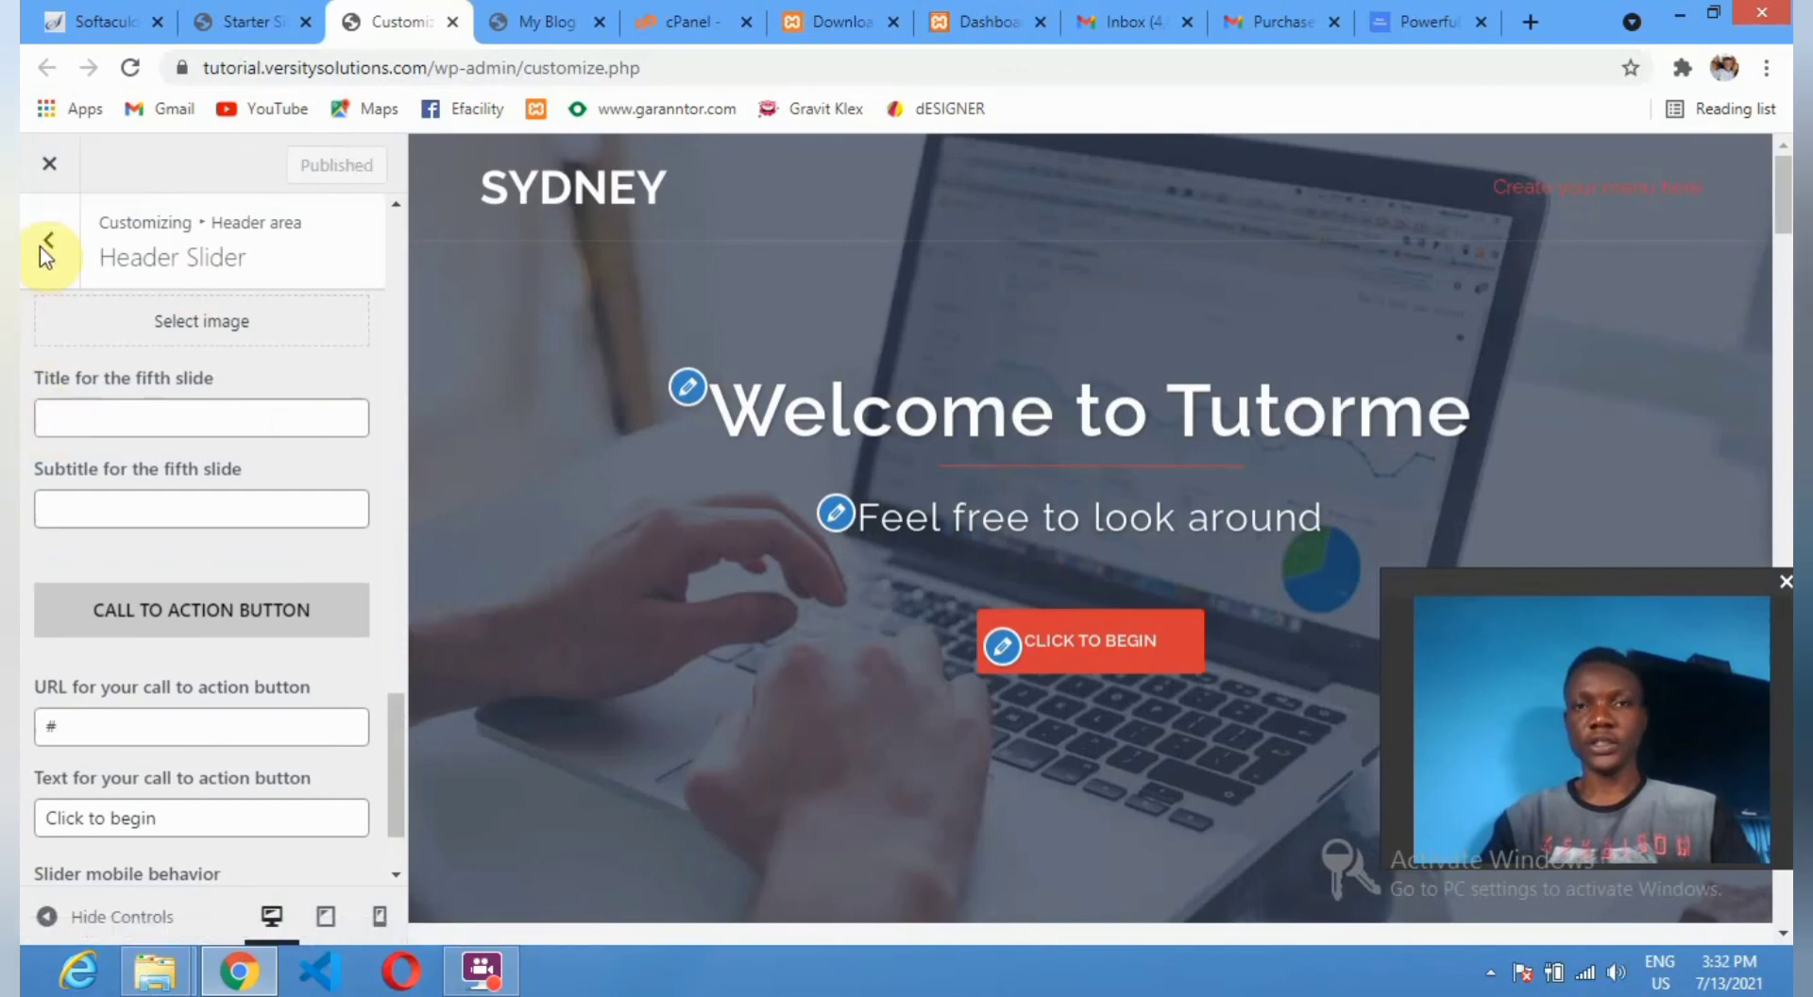
scroll(123, 331, up, 1)
scroll(122, 330, up, 8)
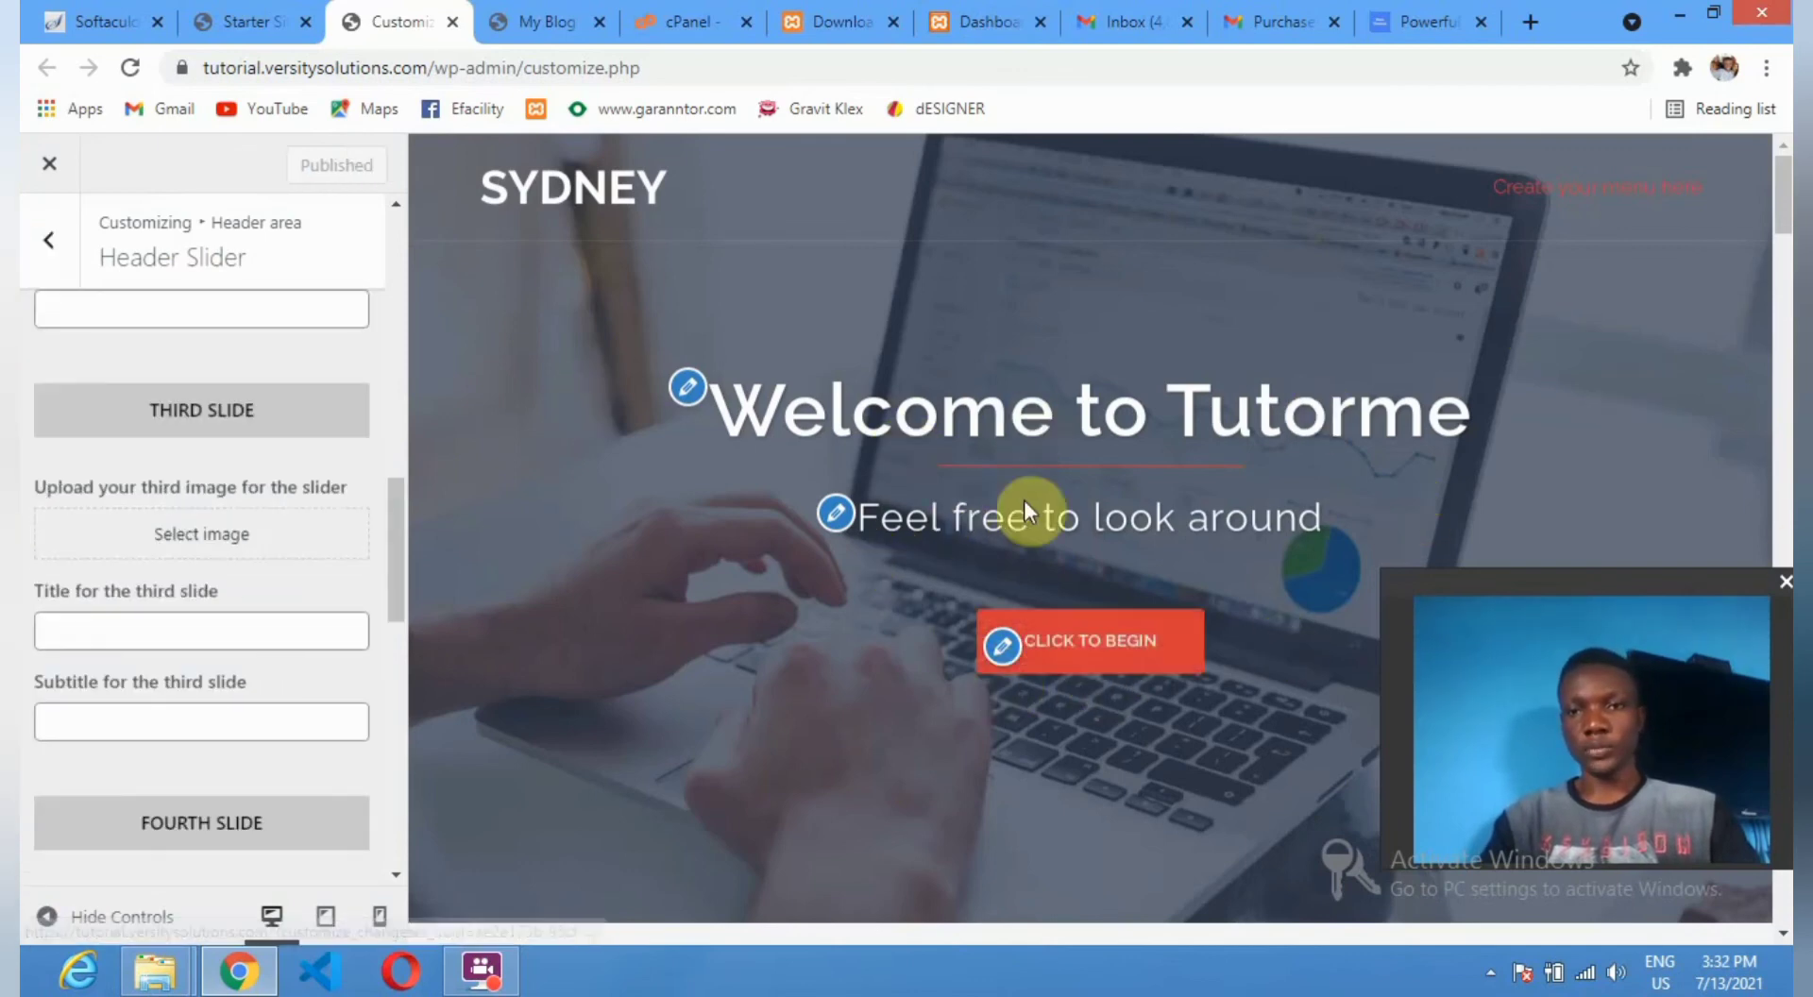
scroll(1008, 514, down, 4)
scroll(712, 530, down, 15)
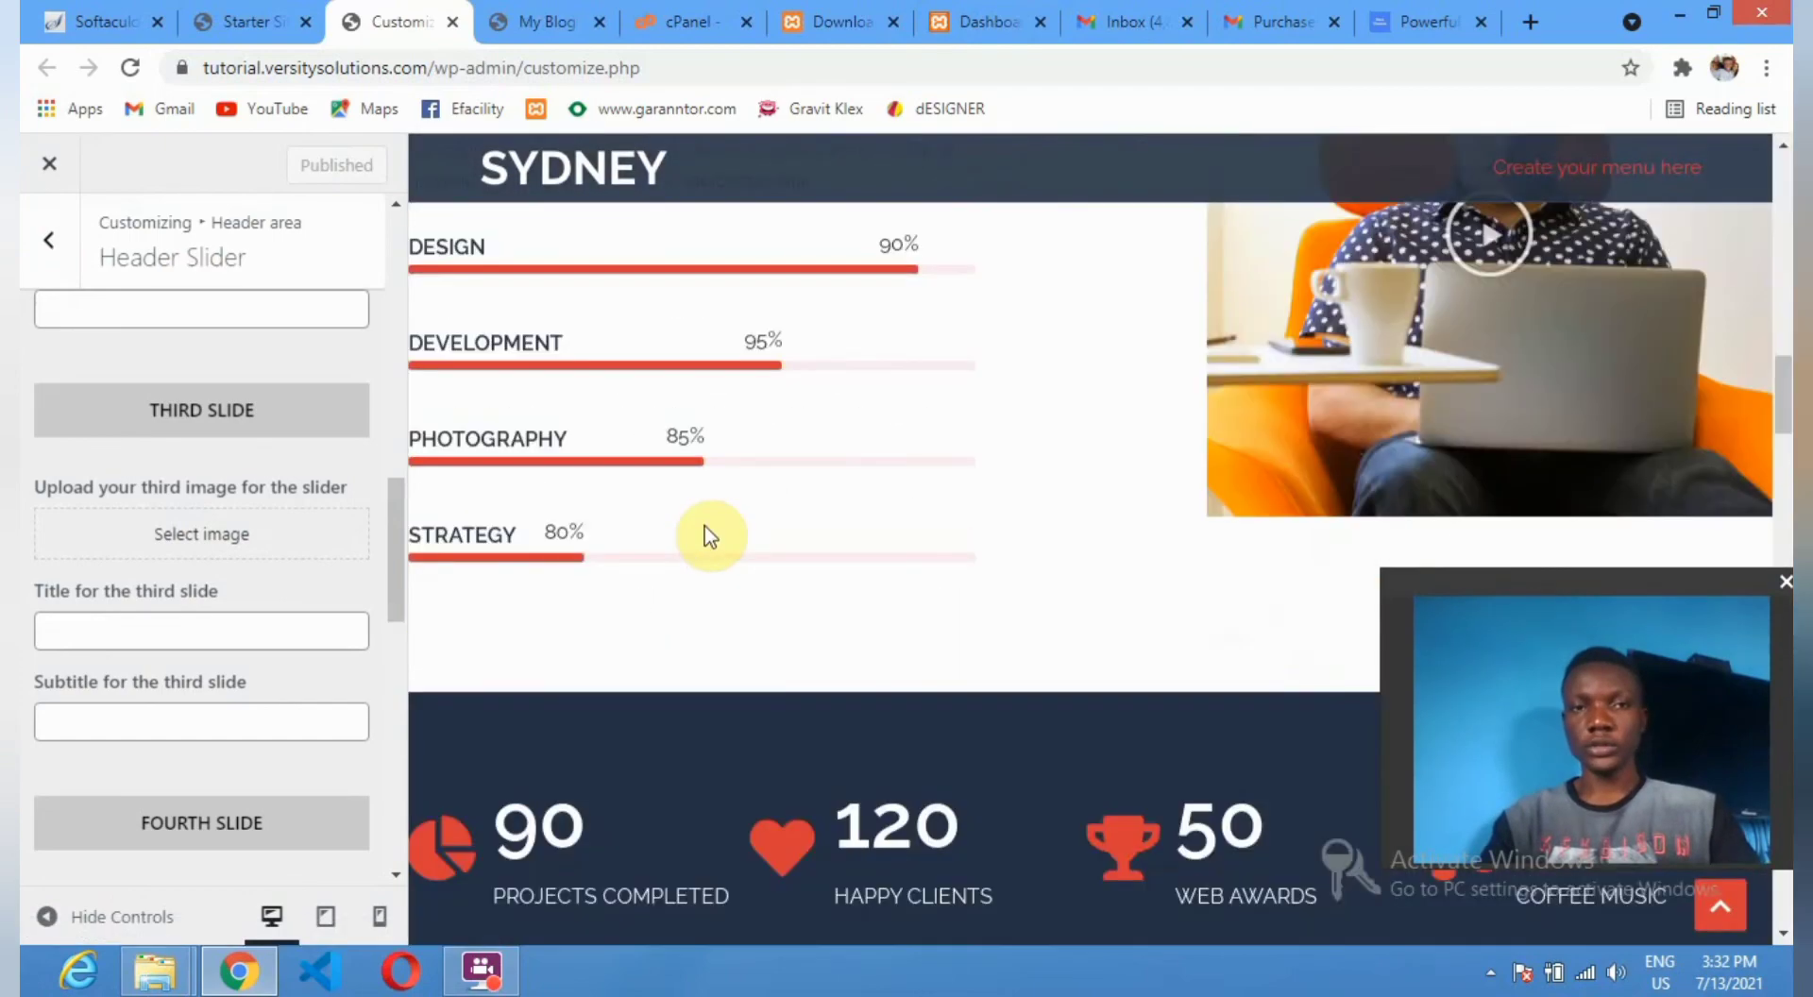
scroll(710, 536, up, 18)
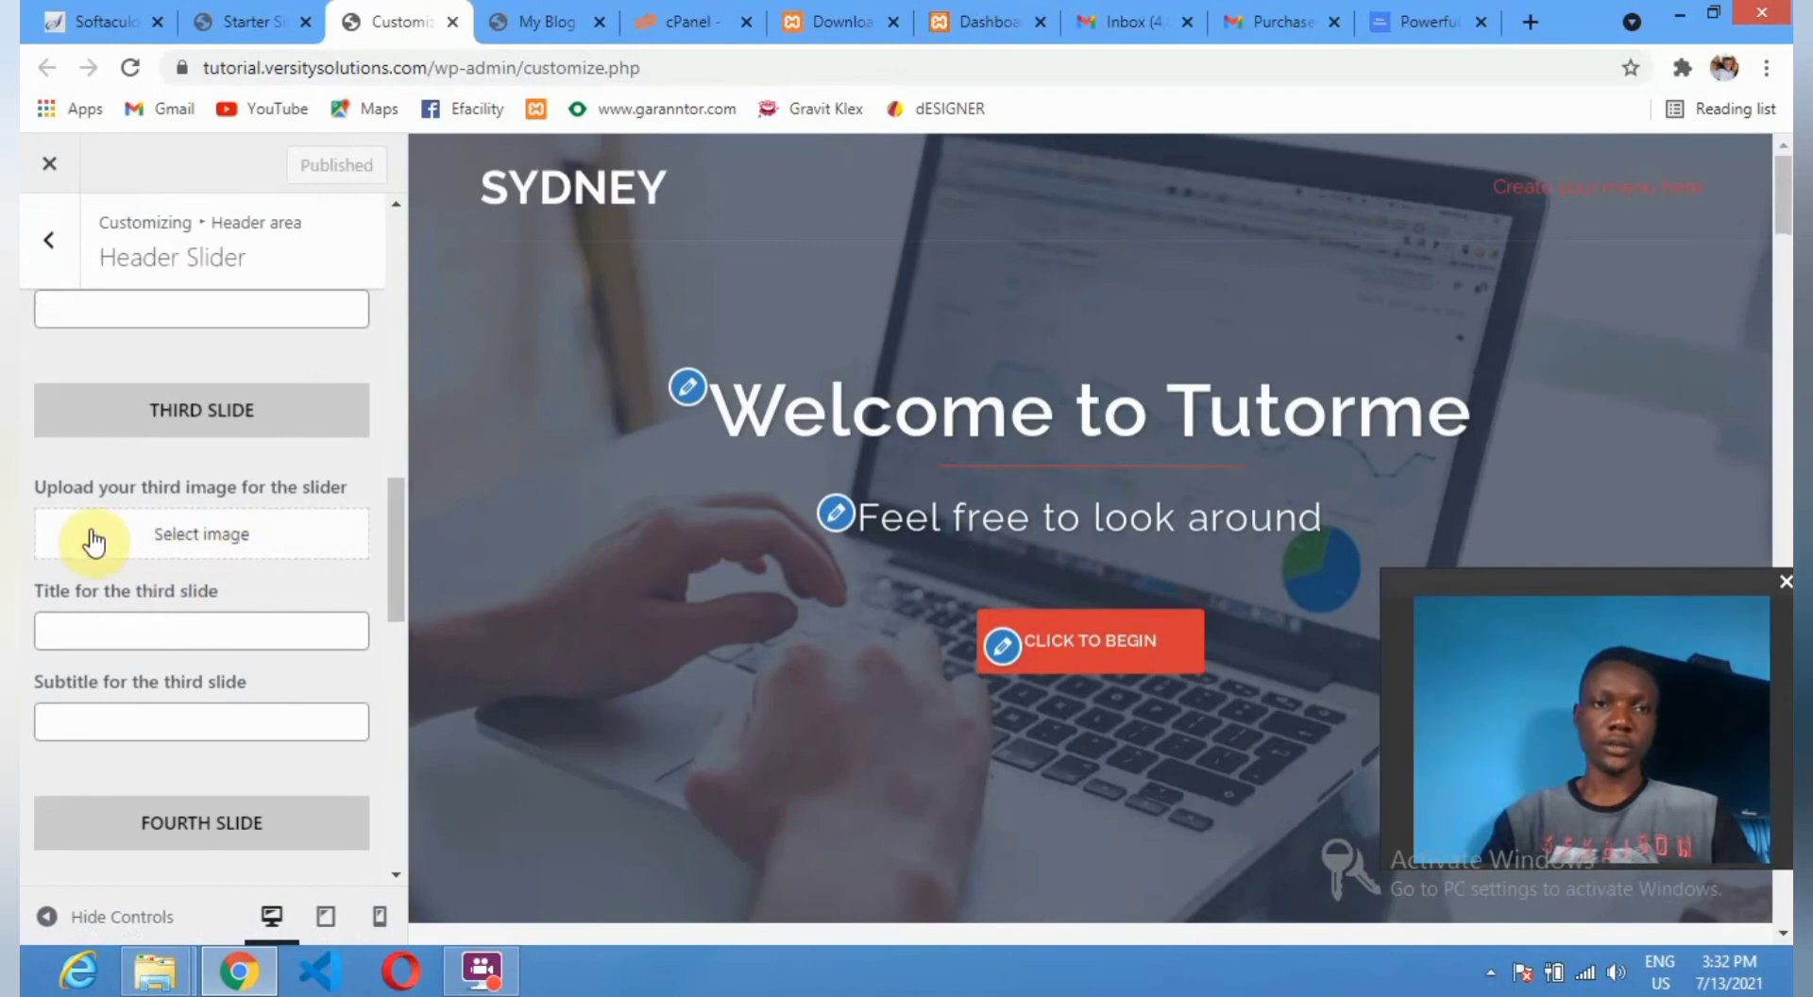
scroll(93, 543, up, 3)
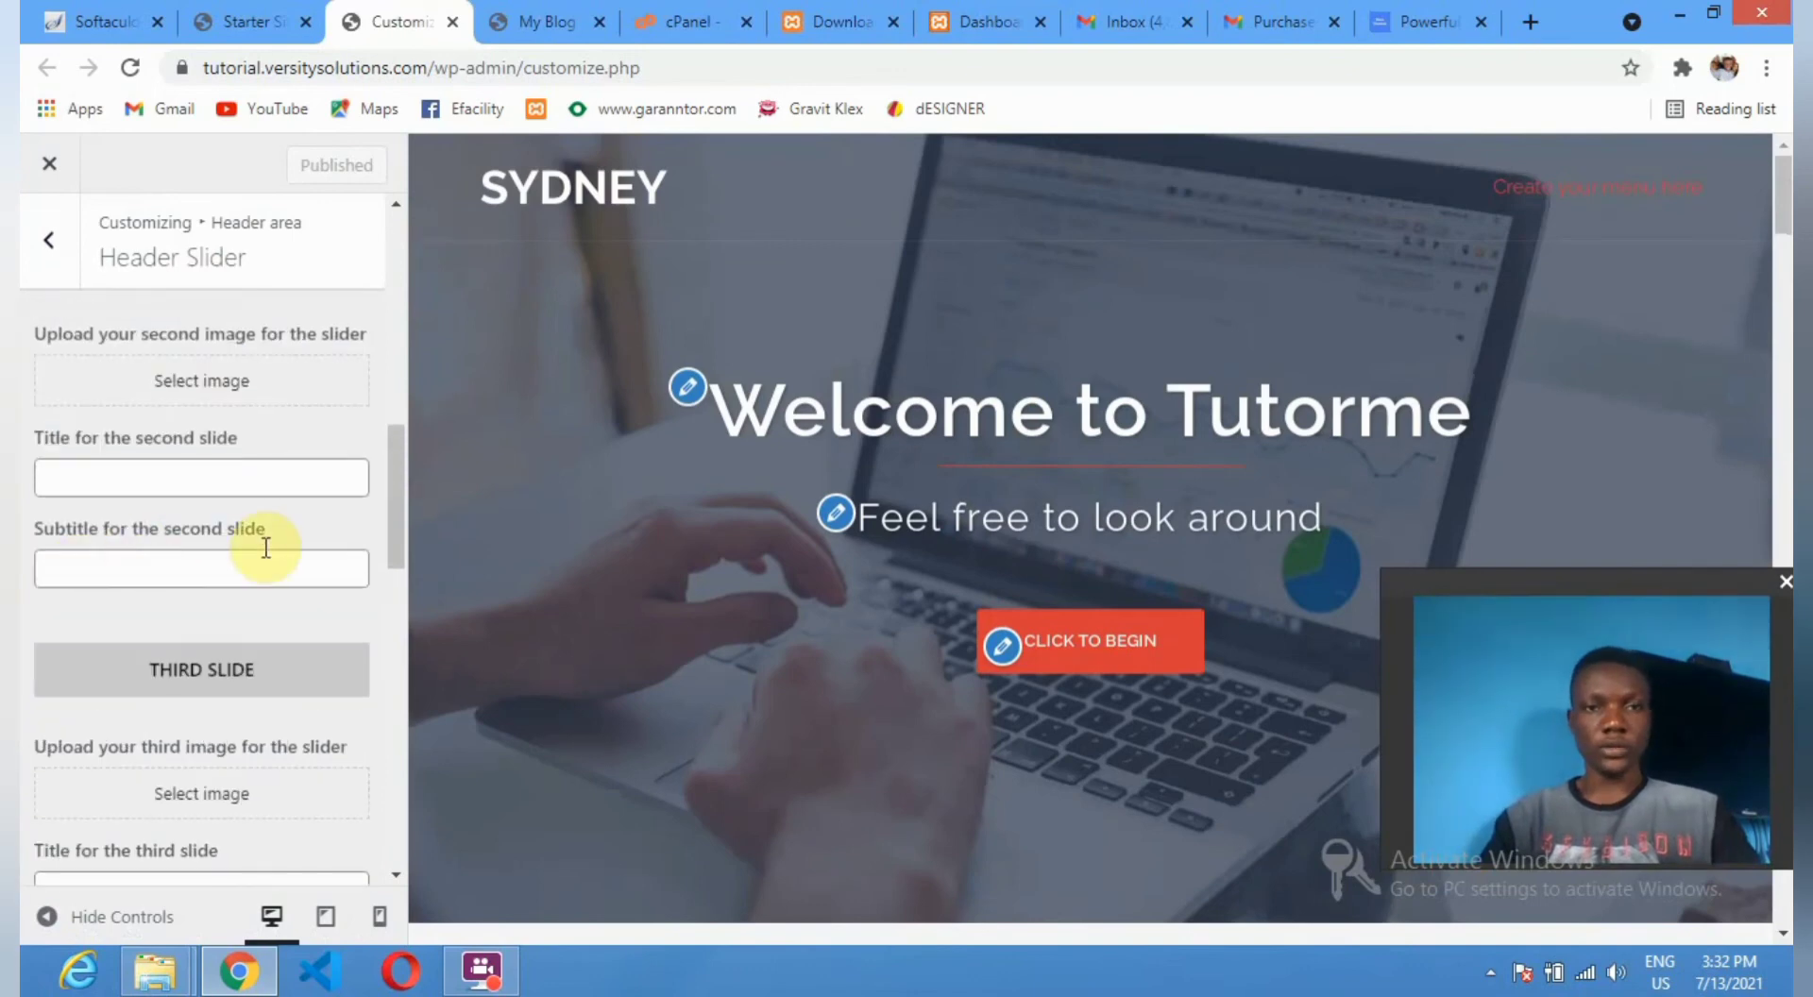
scroll(267, 548, up, 5)
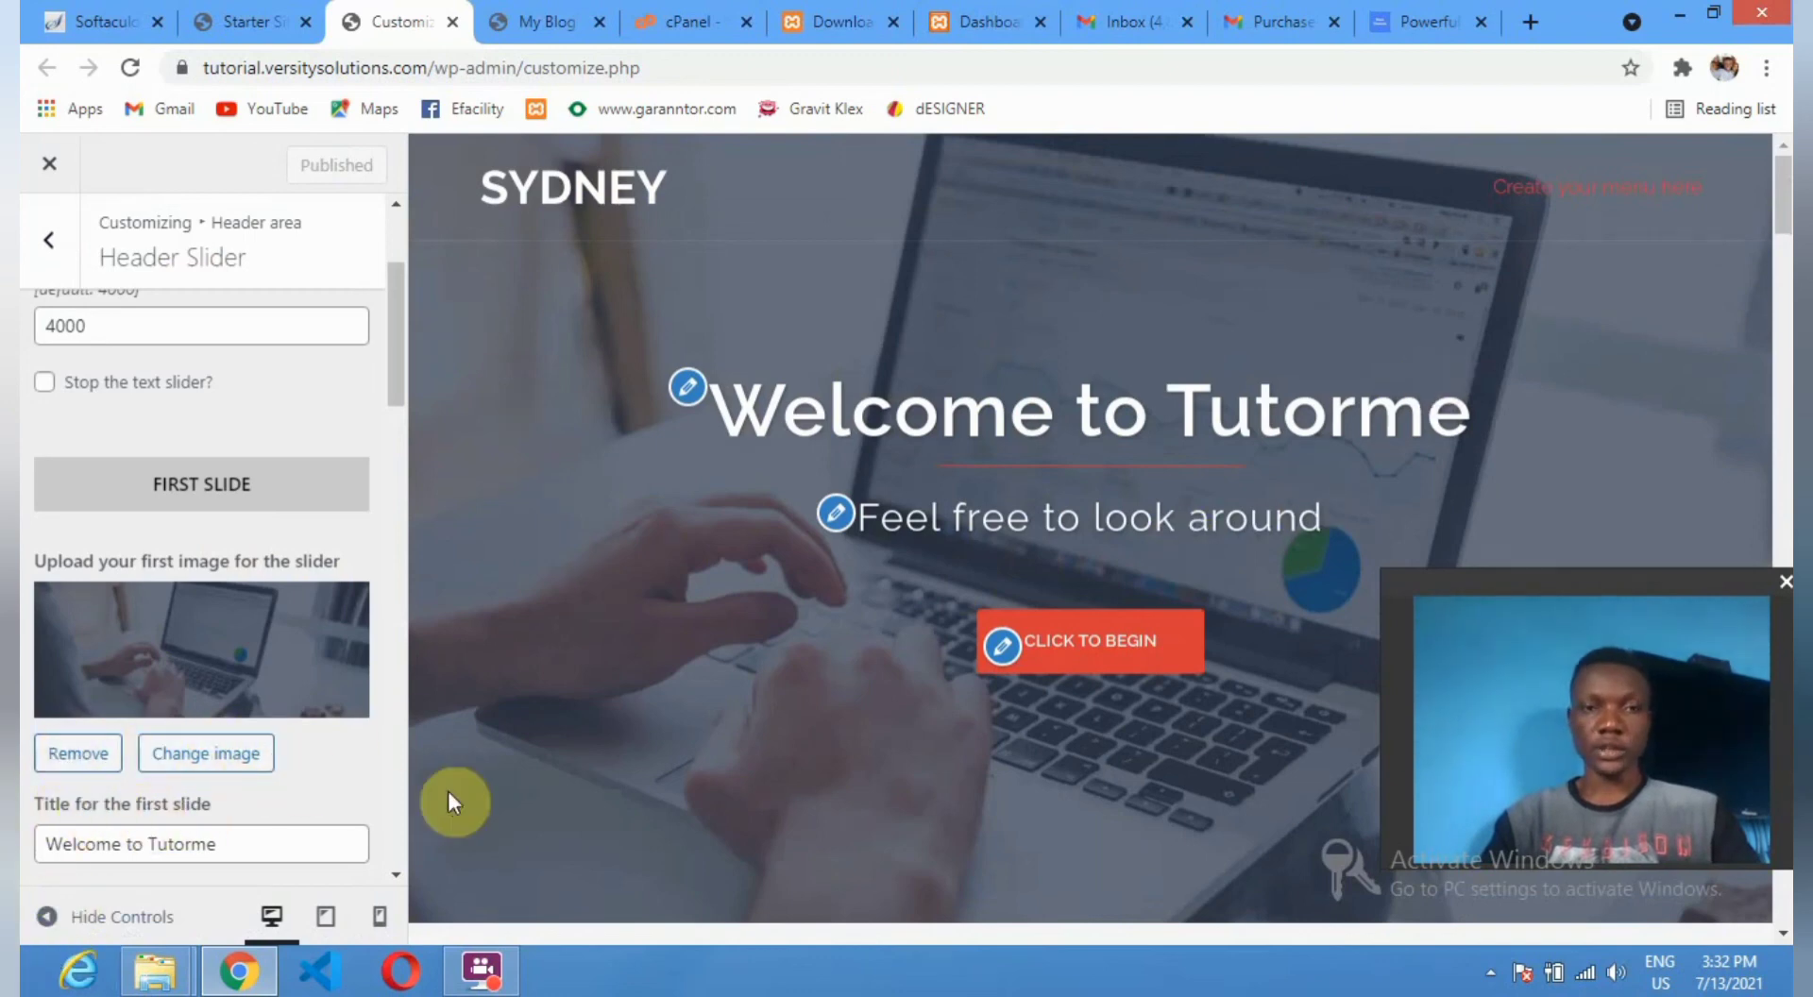
scroll(219, 732, down, 5)
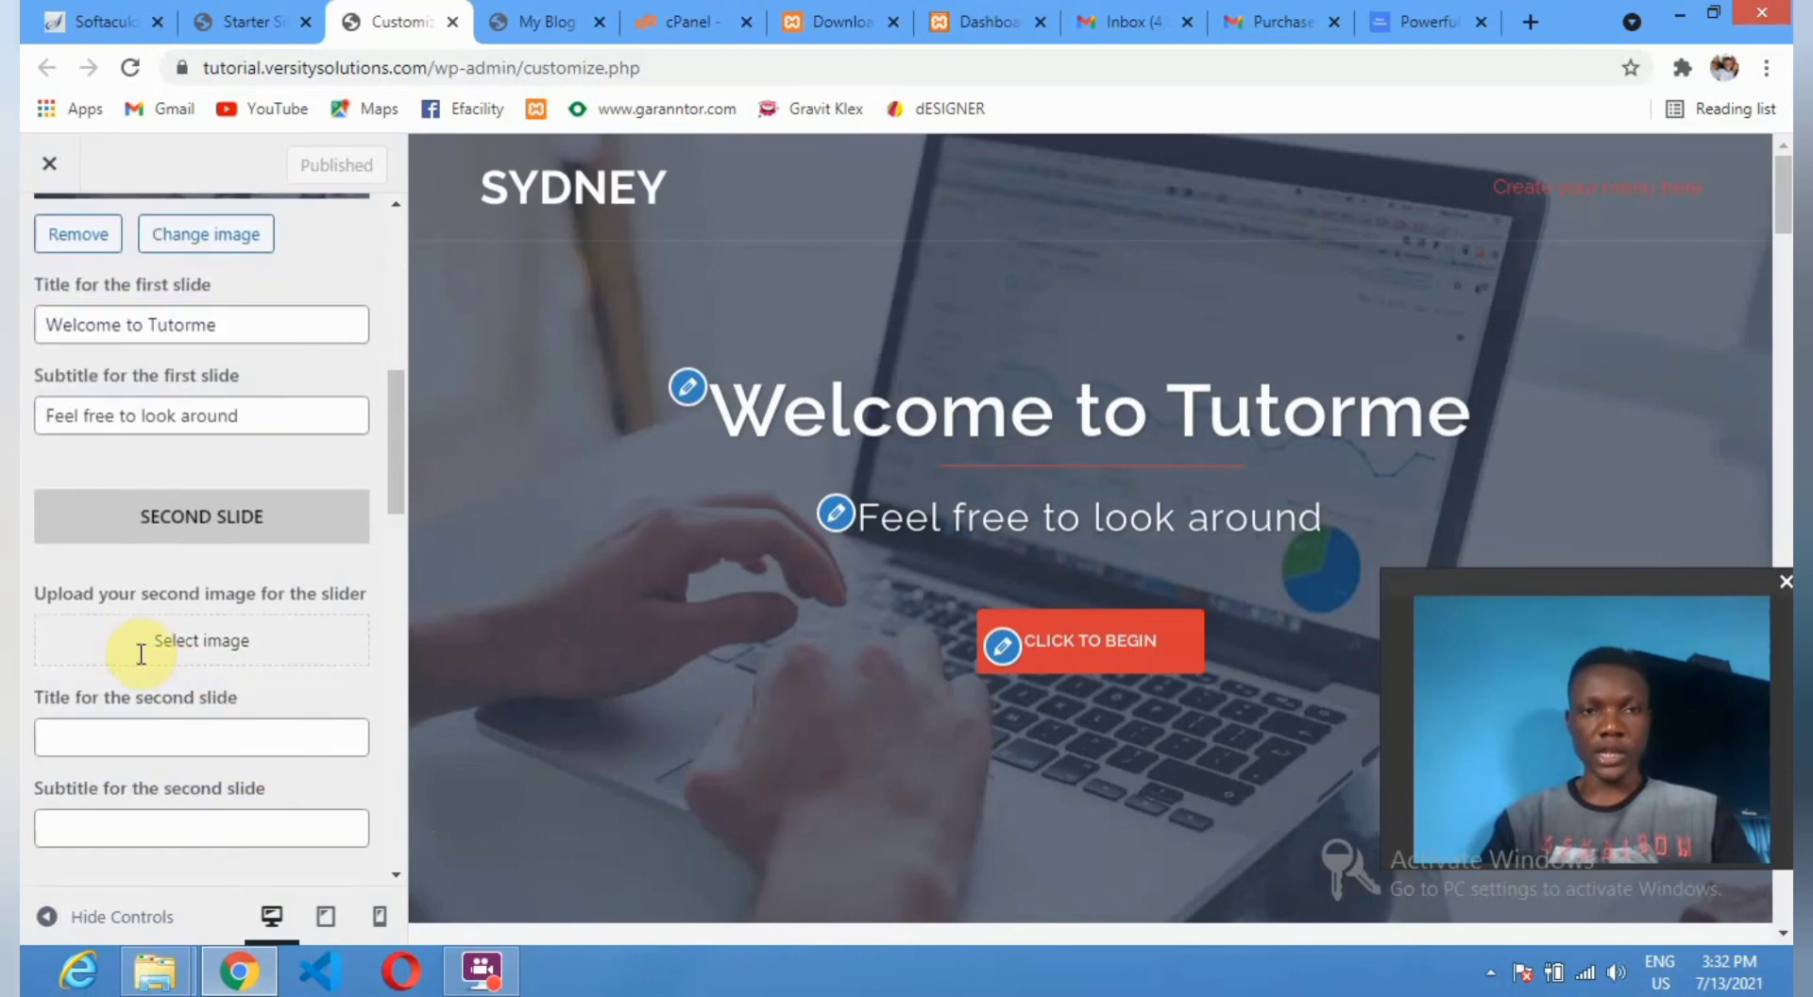
scroll(134, 648, down, 1)
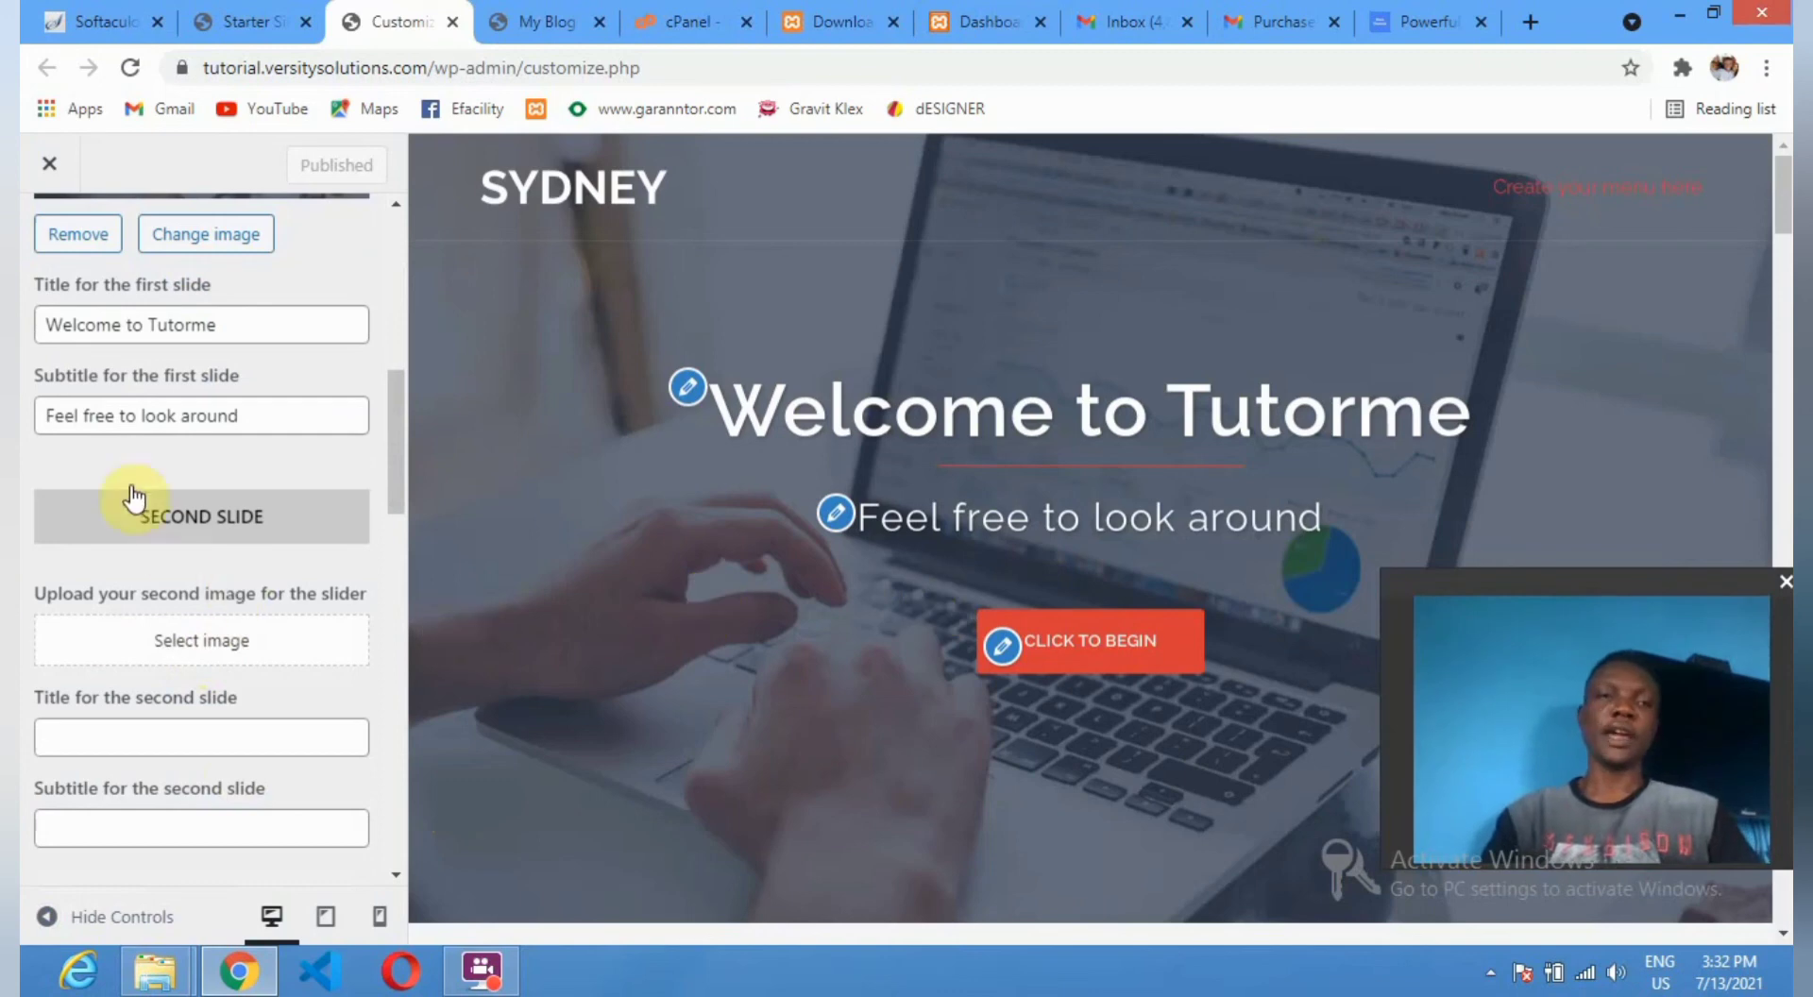
Upload digital-agency-website-1280x720 from Pictures and set it as the second slide's image.
click(202, 643)
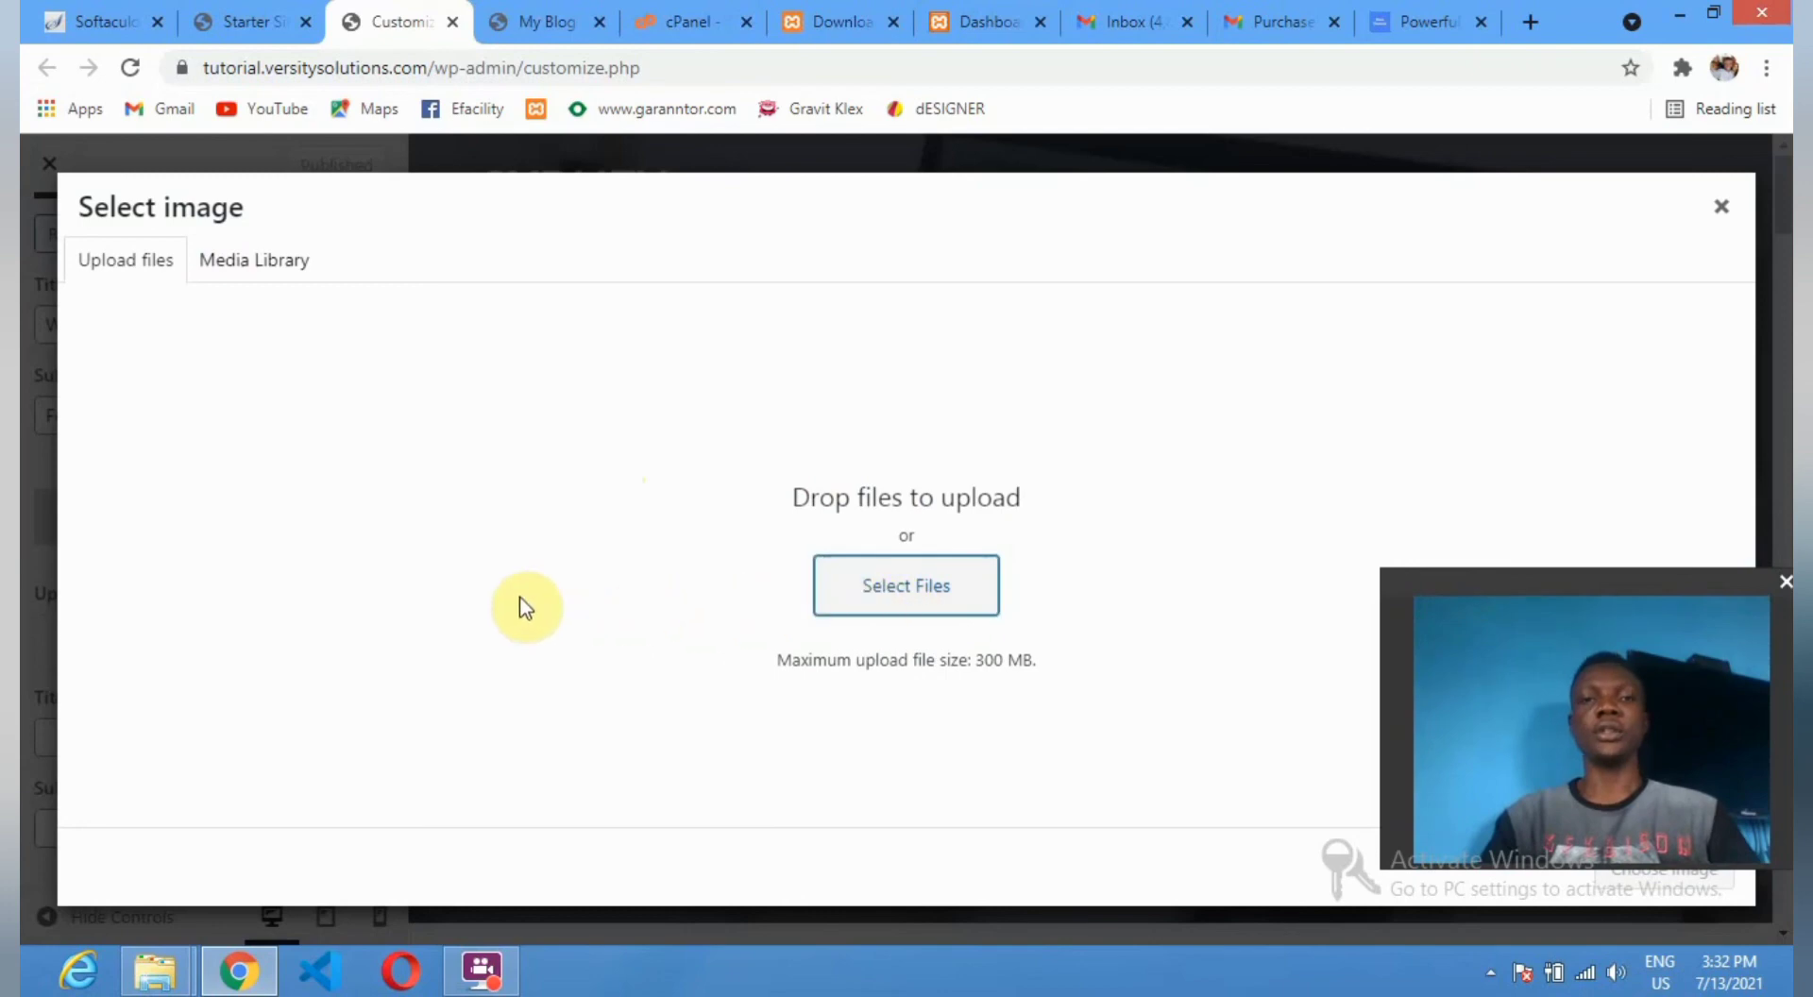
click(907, 585)
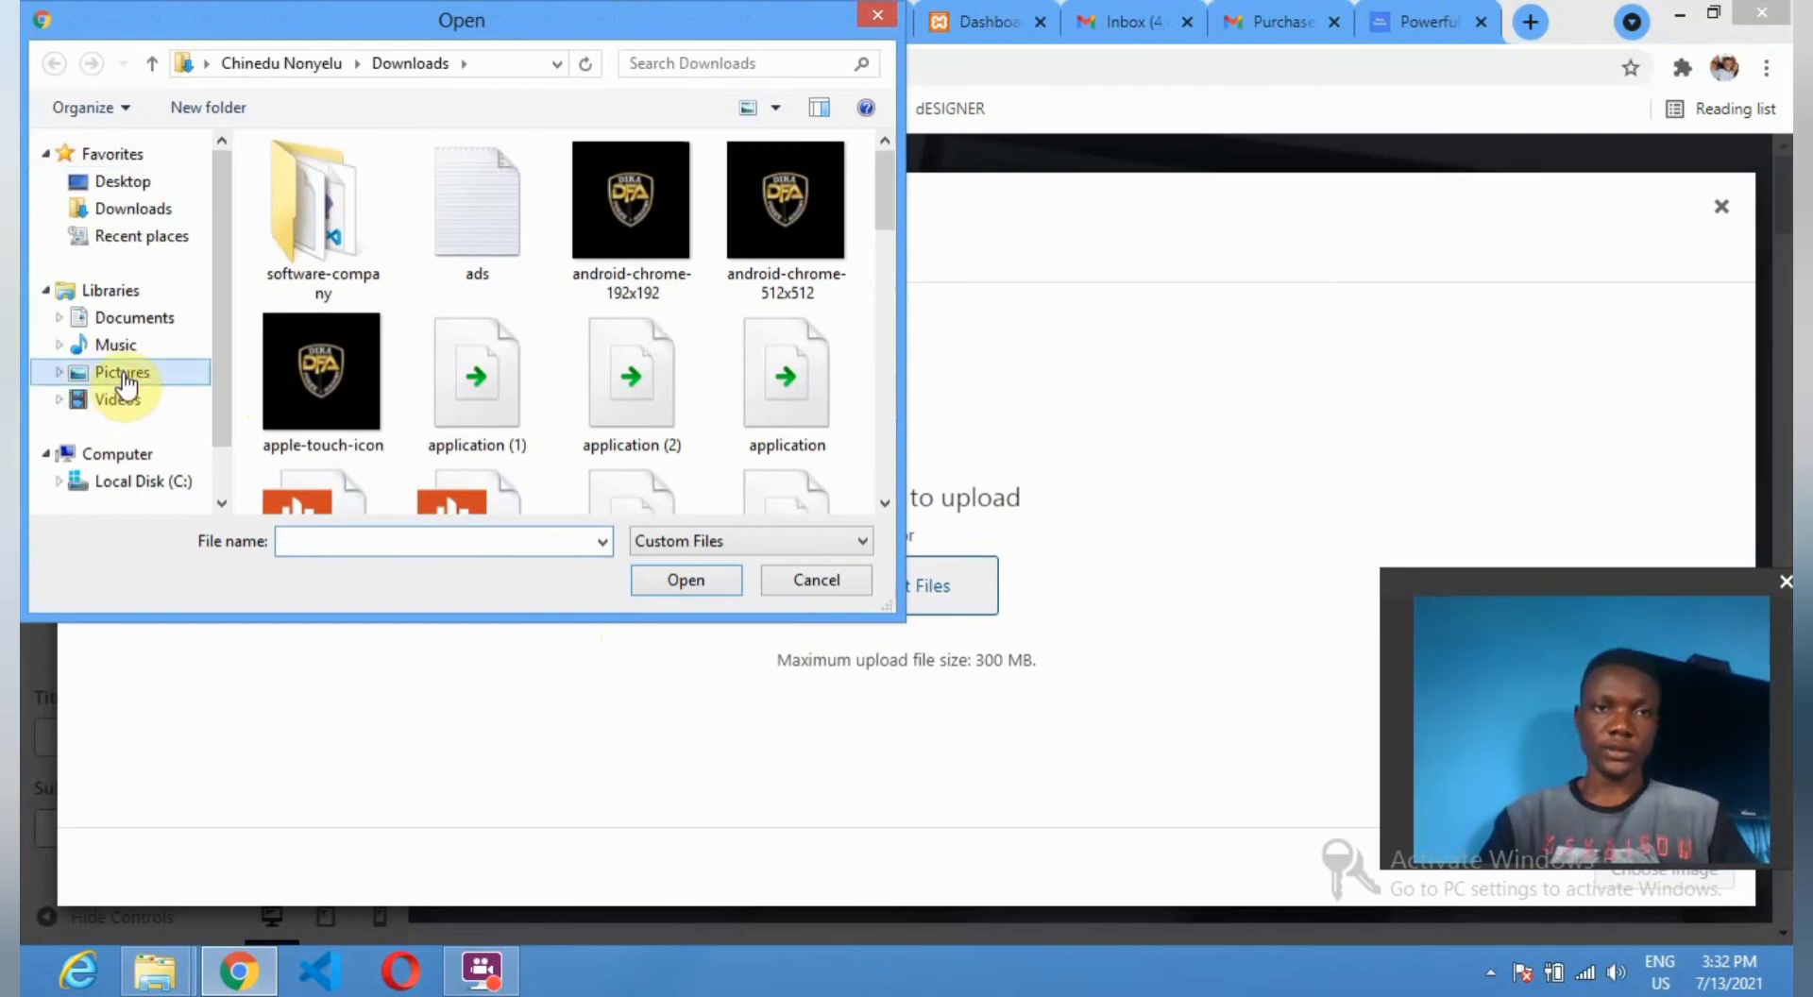
click(123, 378)
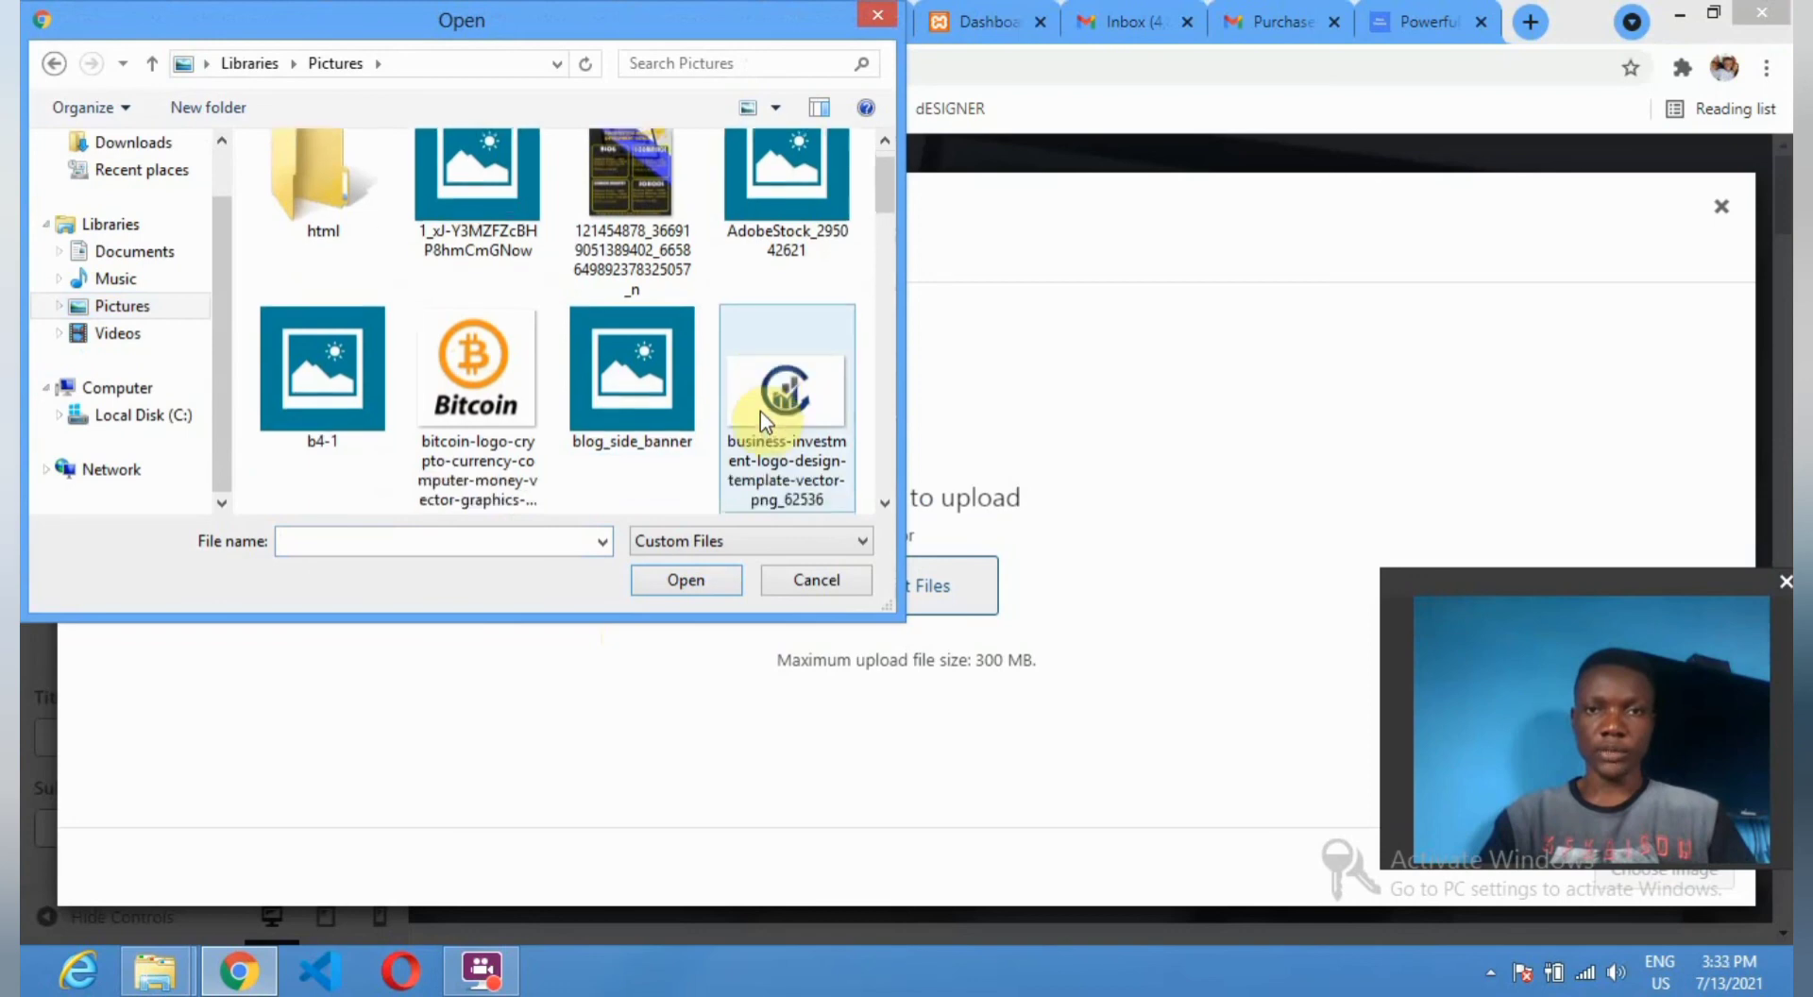
scroll(761, 413, down, 3)
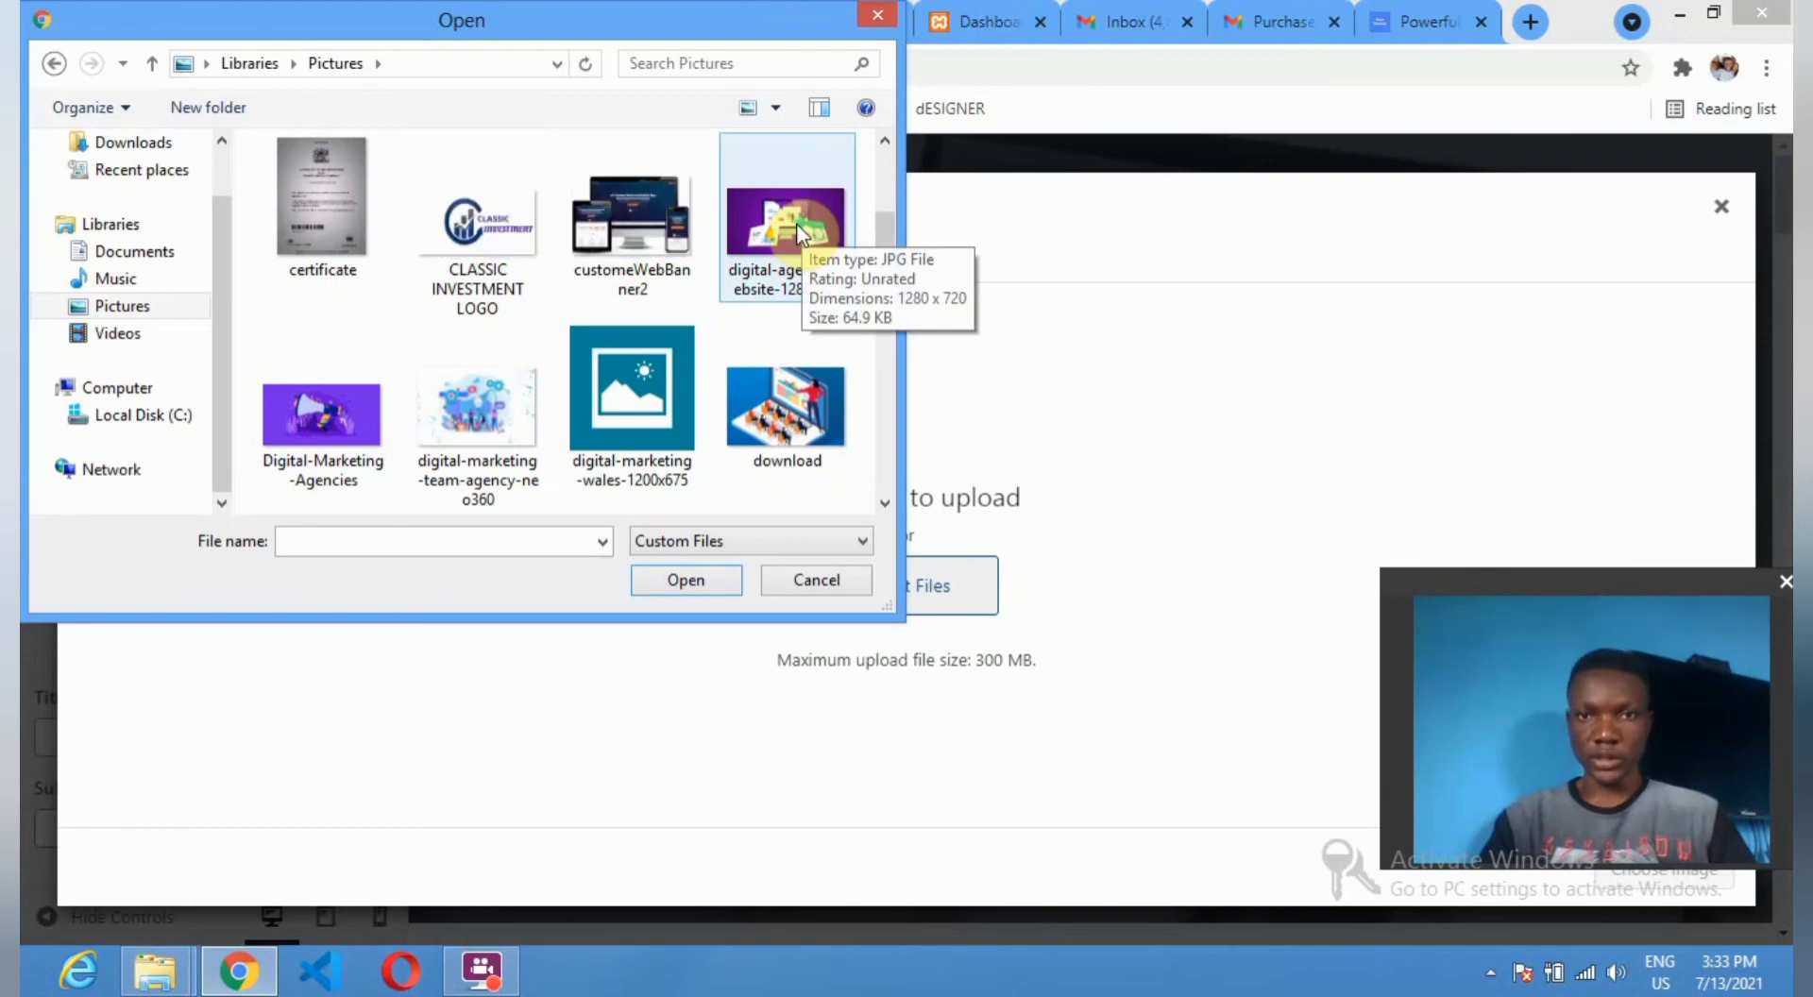
click(796, 227)
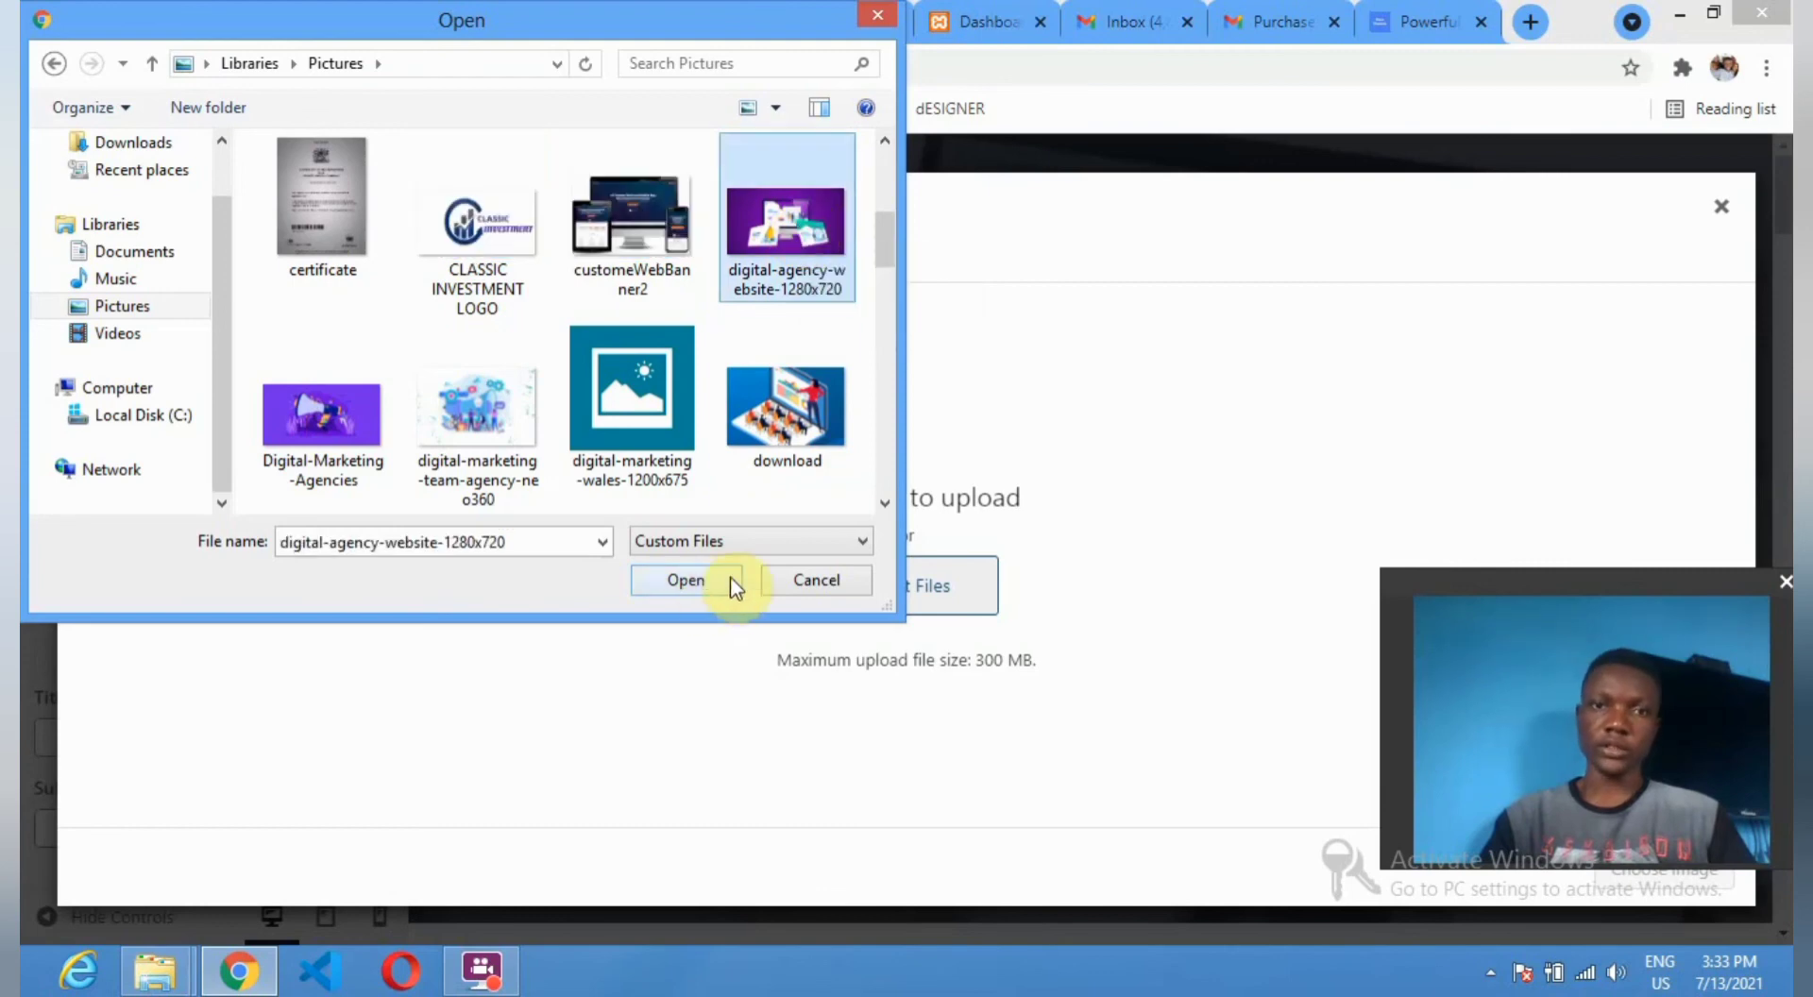
click(731, 580)
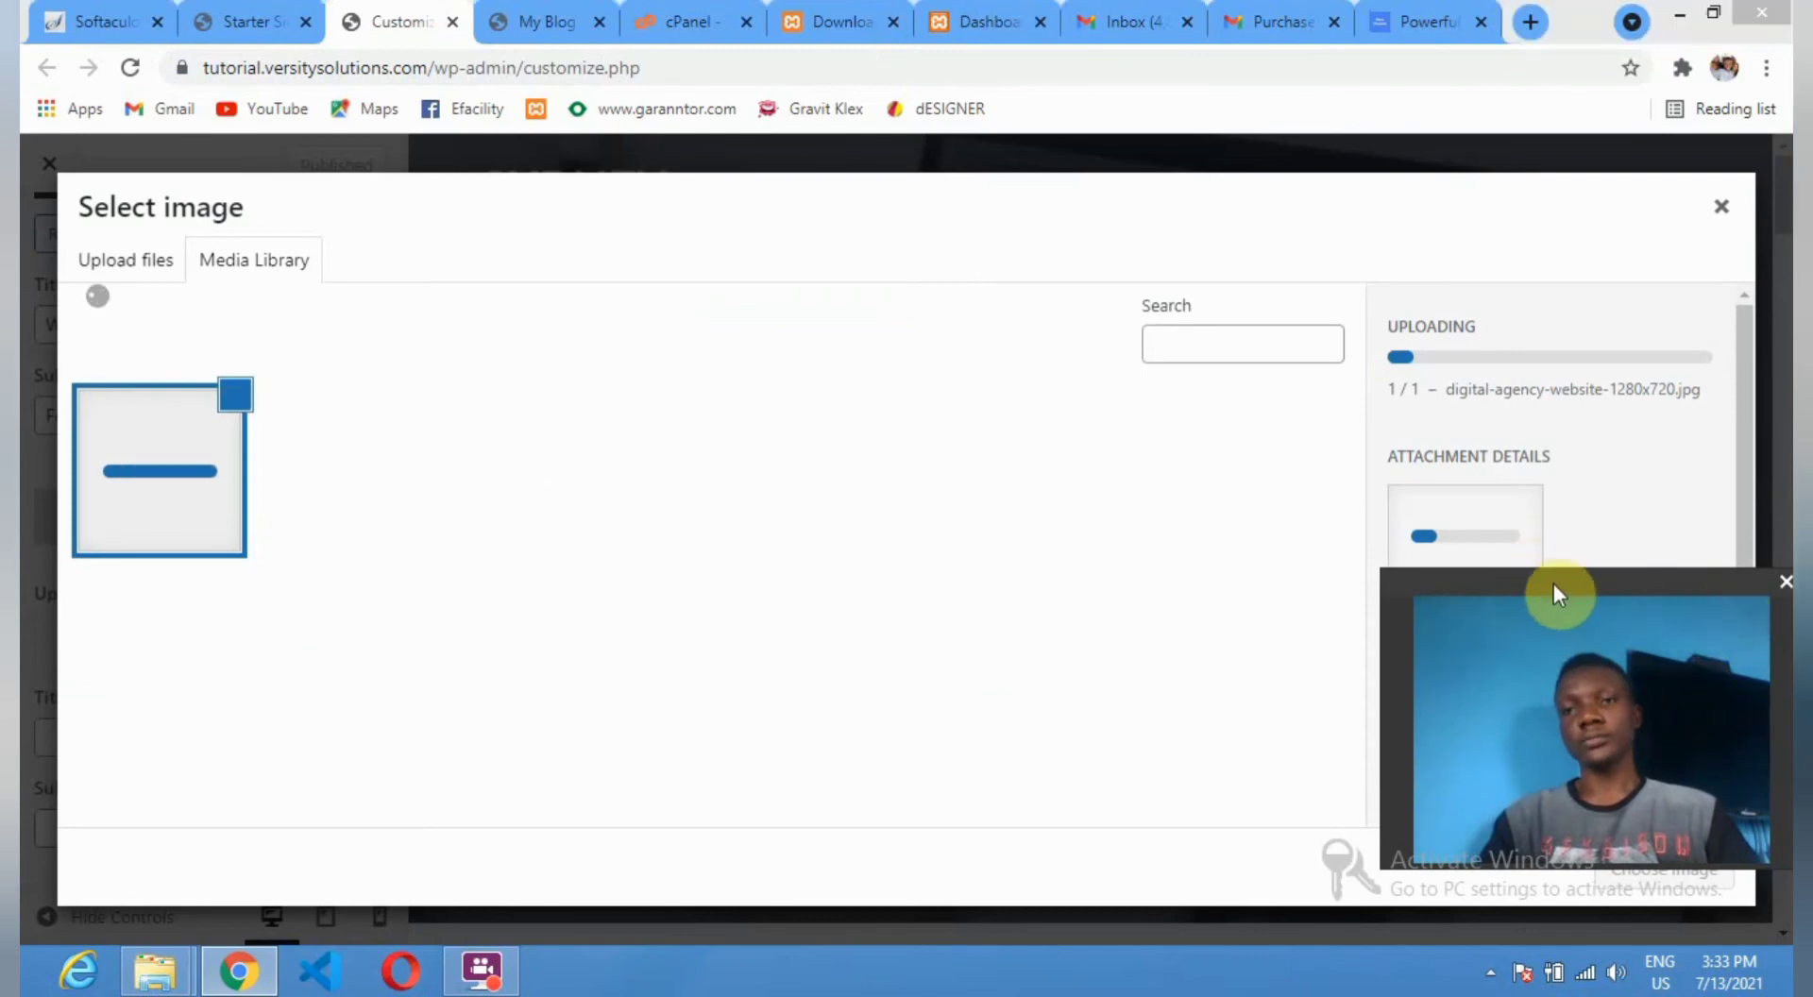
drag(1555, 584, 640, 488)
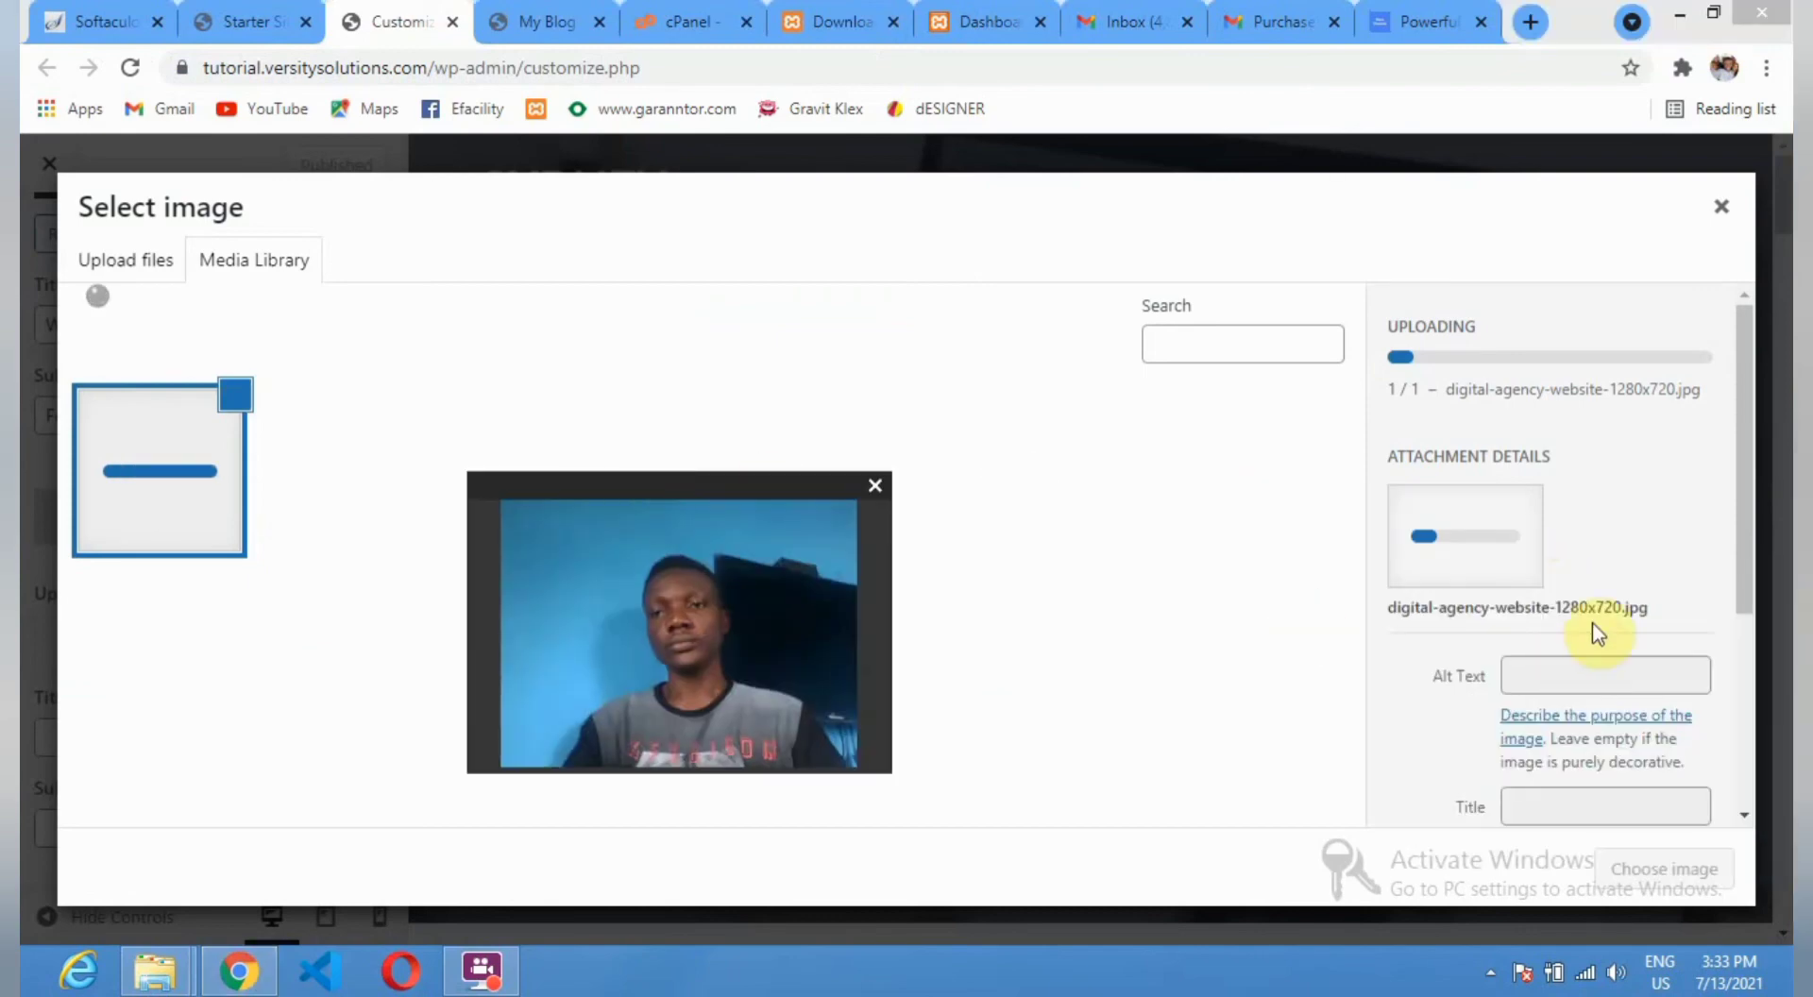
drag(1747, 602, 1719, 823)
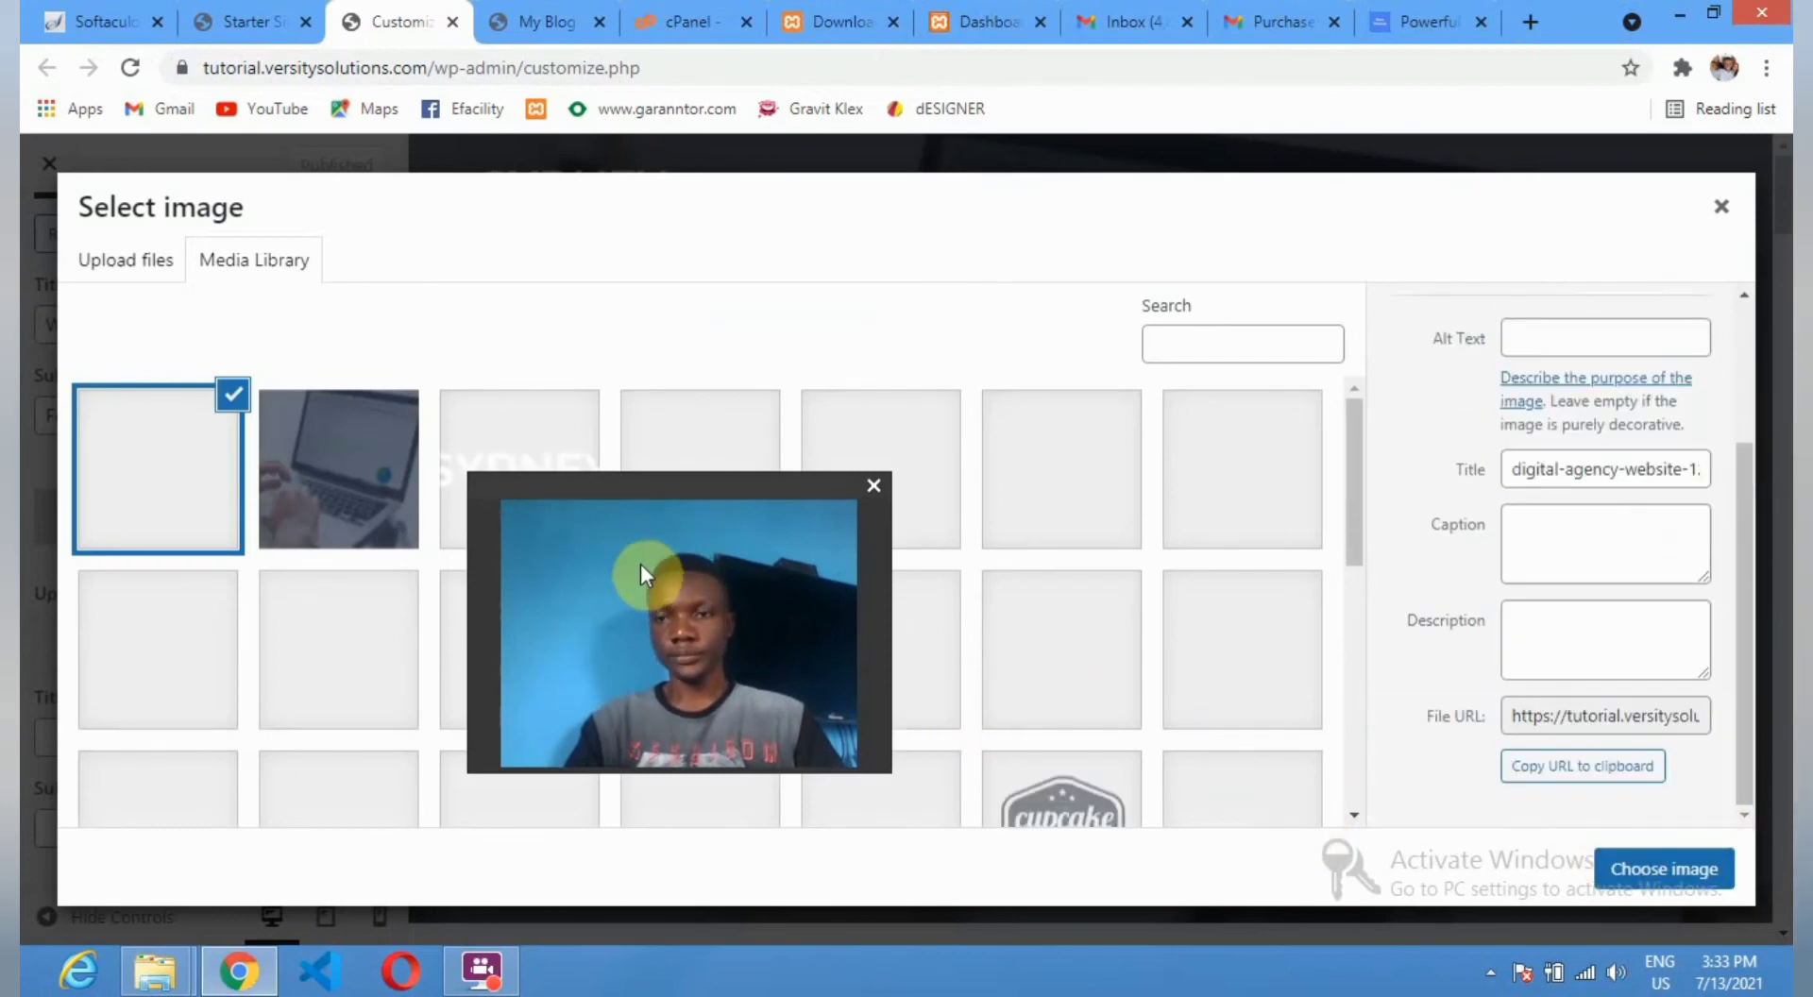
drag(650, 490, 1534, 323)
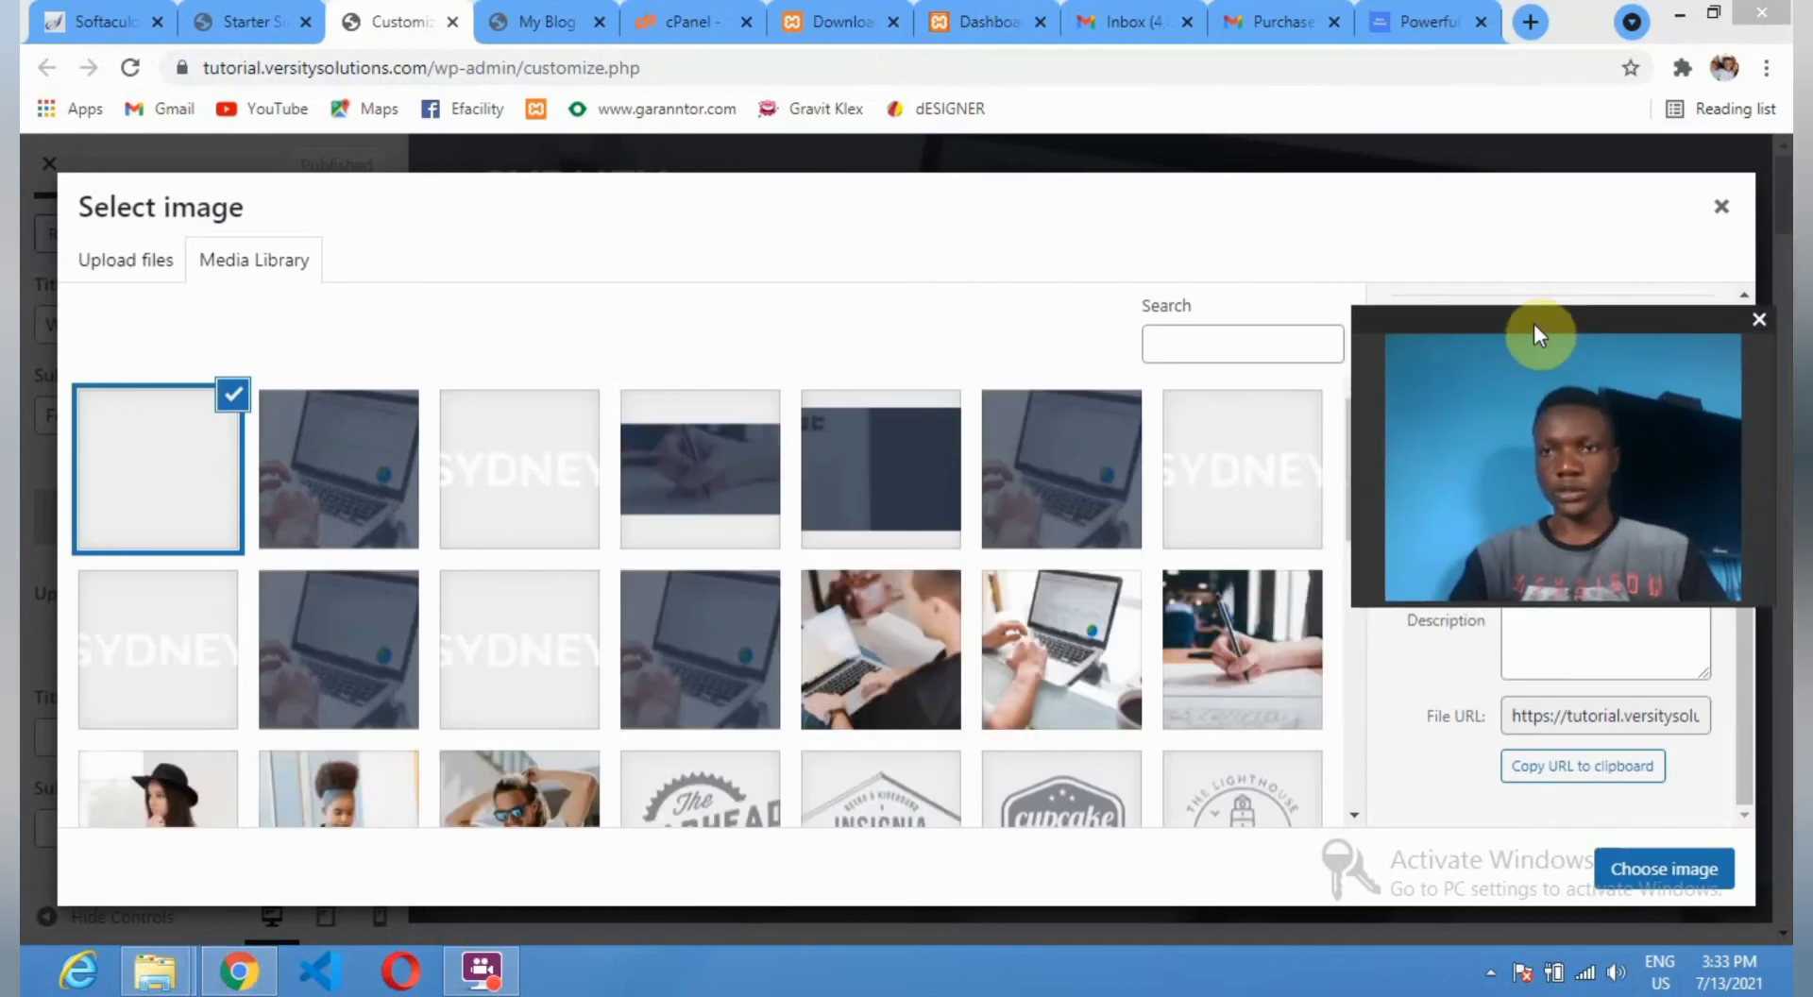
click(1668, 874)
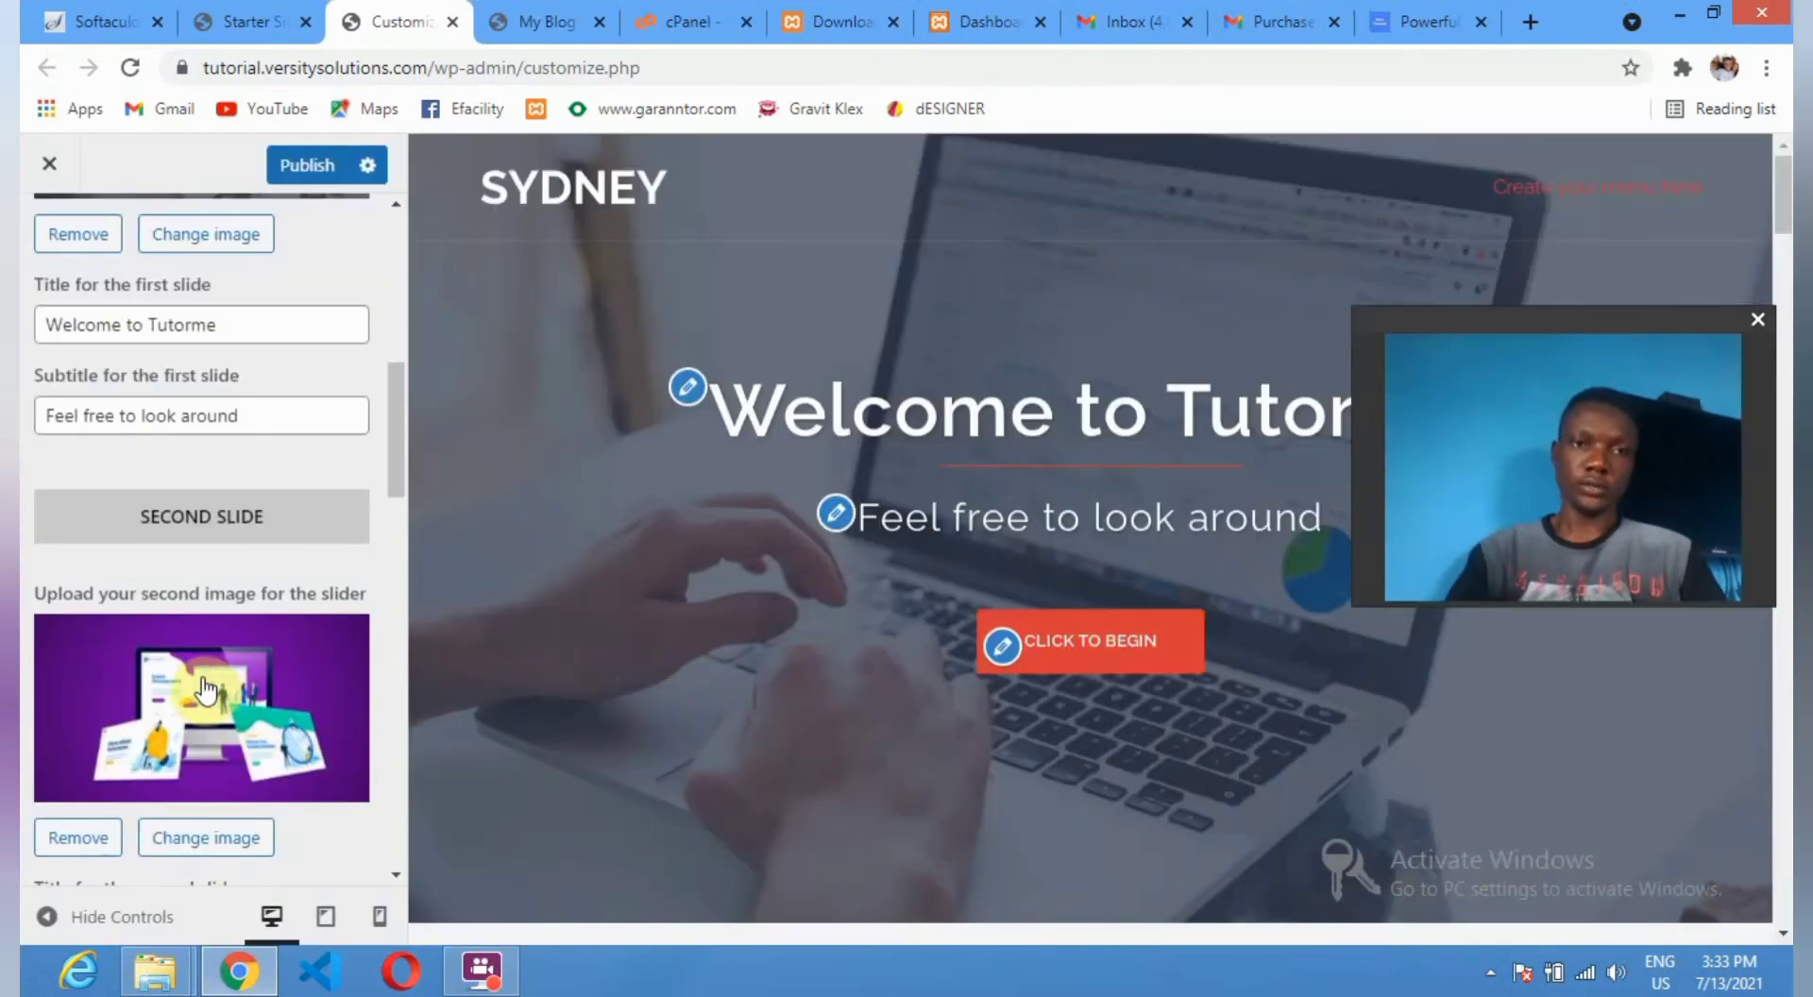
Title the second slide 'Proudly Powered by Versity Solutions' with subtitle 'Professionally dedicated'.
scroll(170, 756, down, 3)
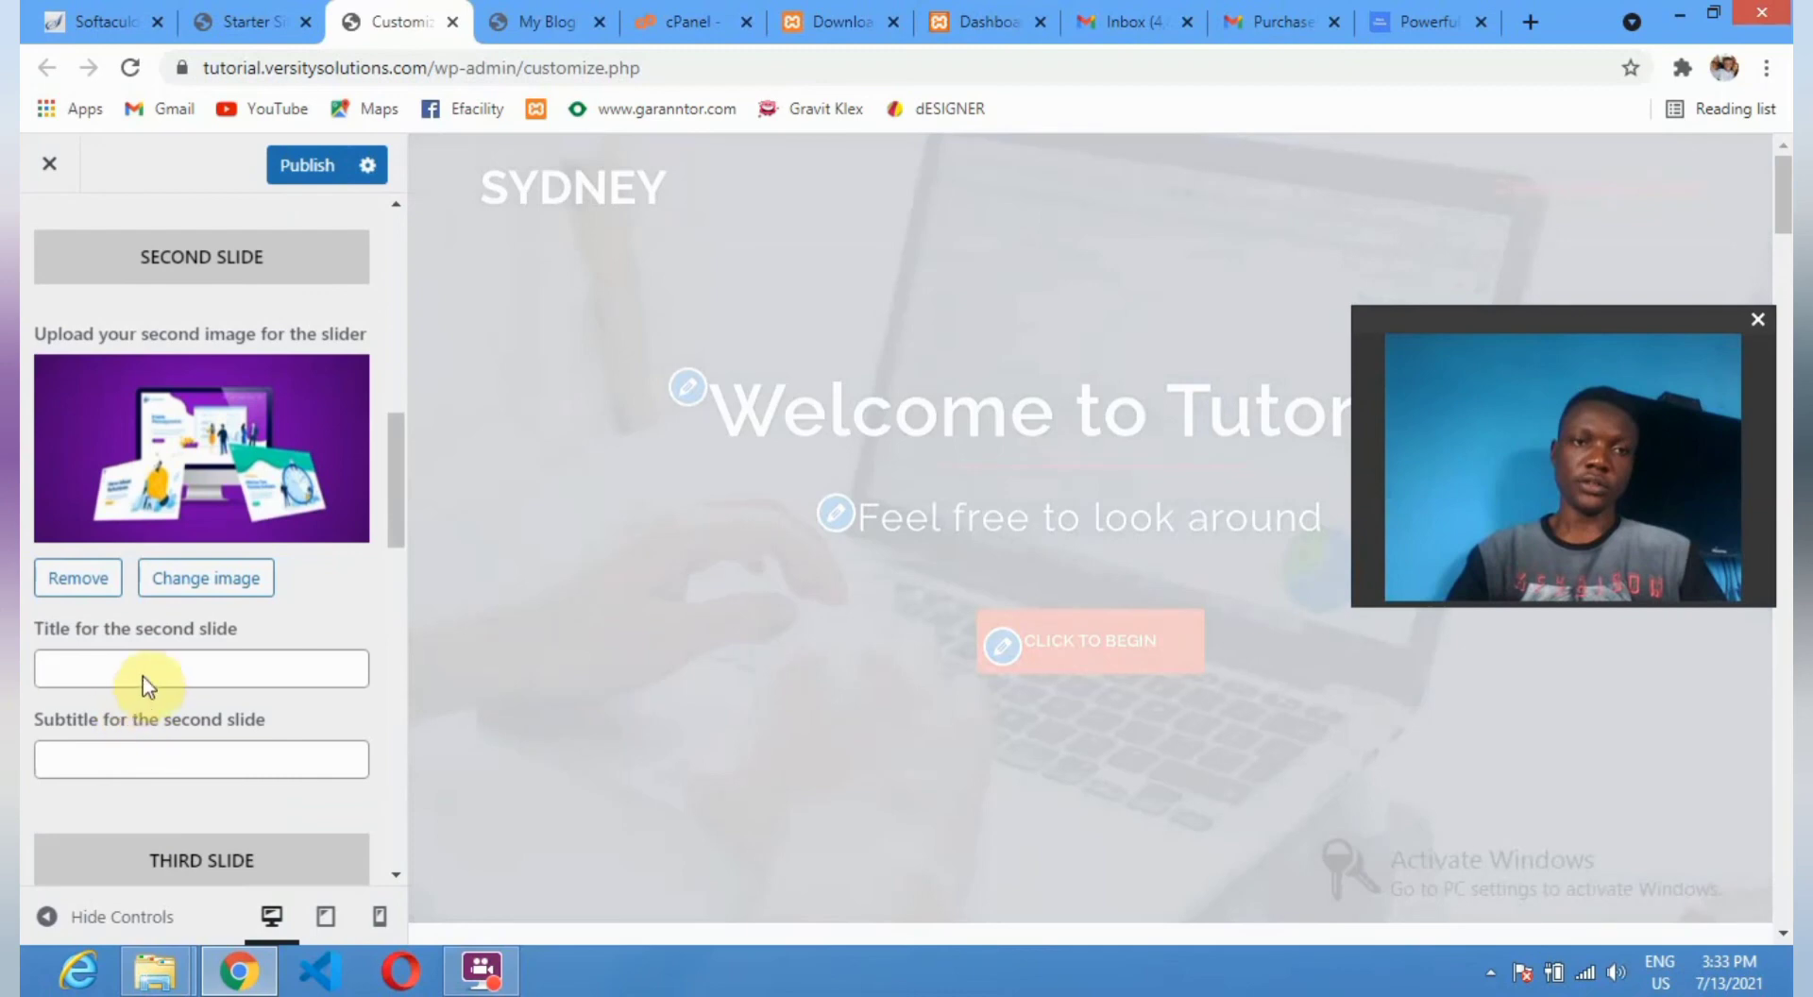
scroll(146, 685, down, 3)
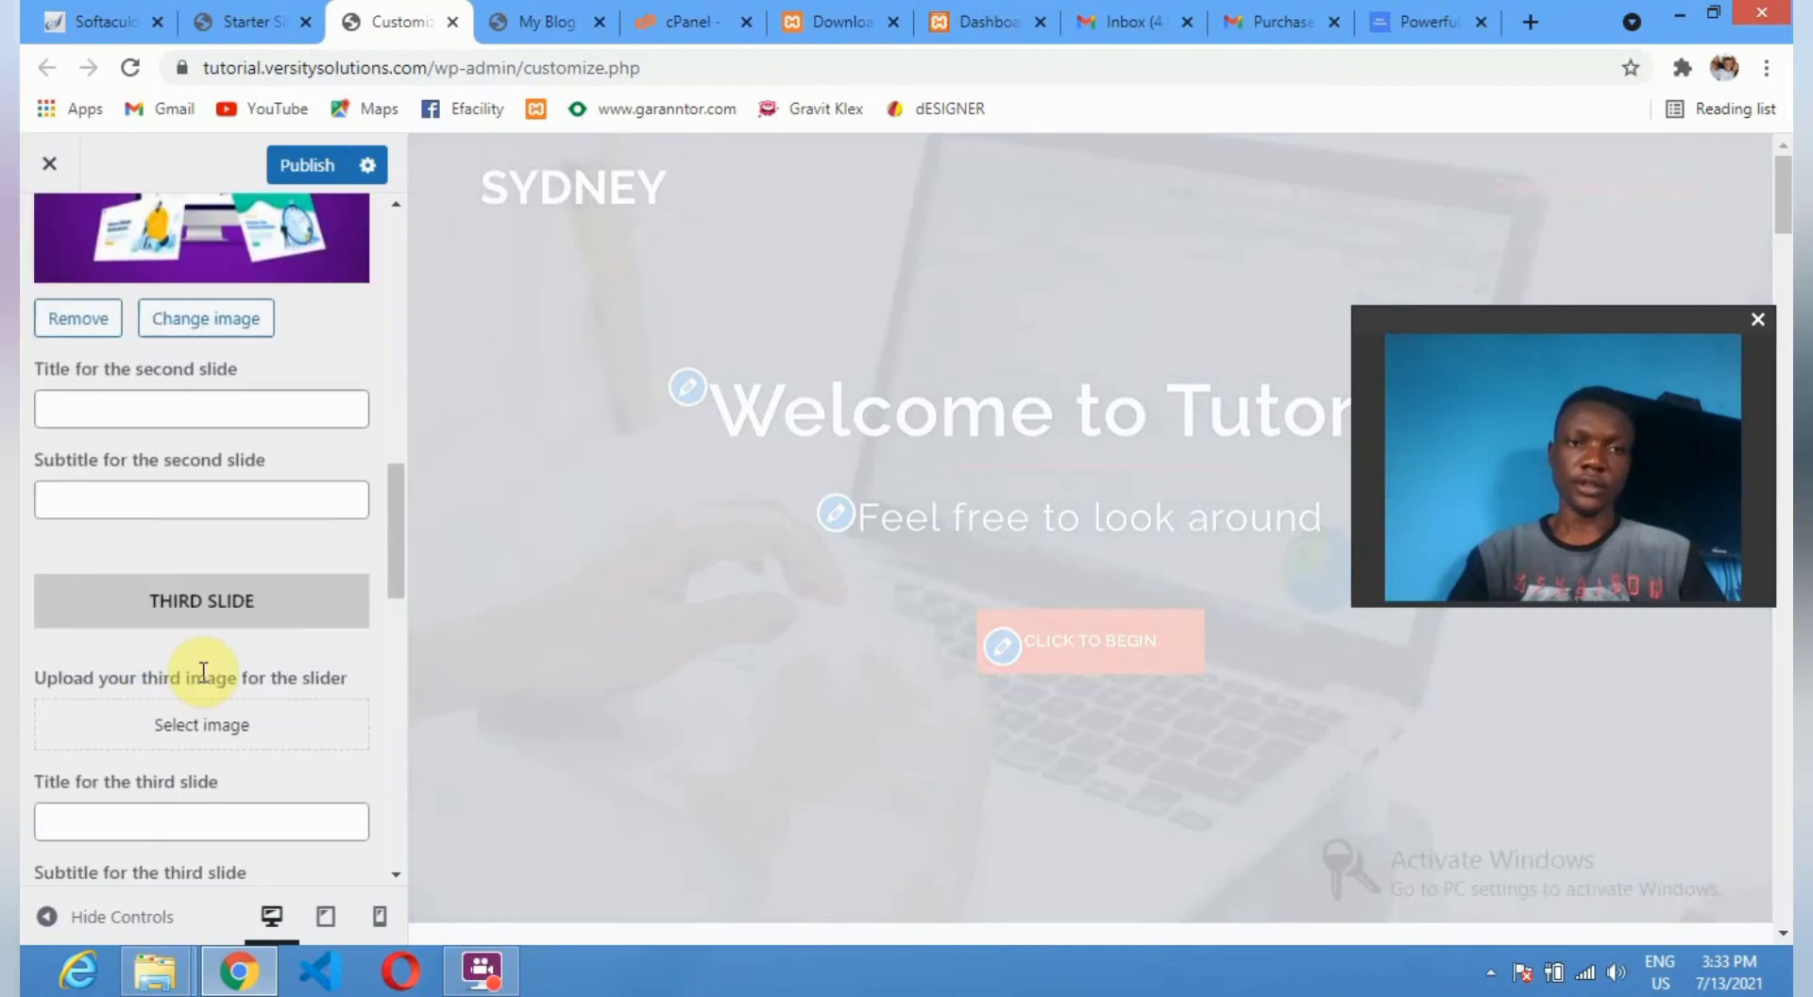
click(245, 406)
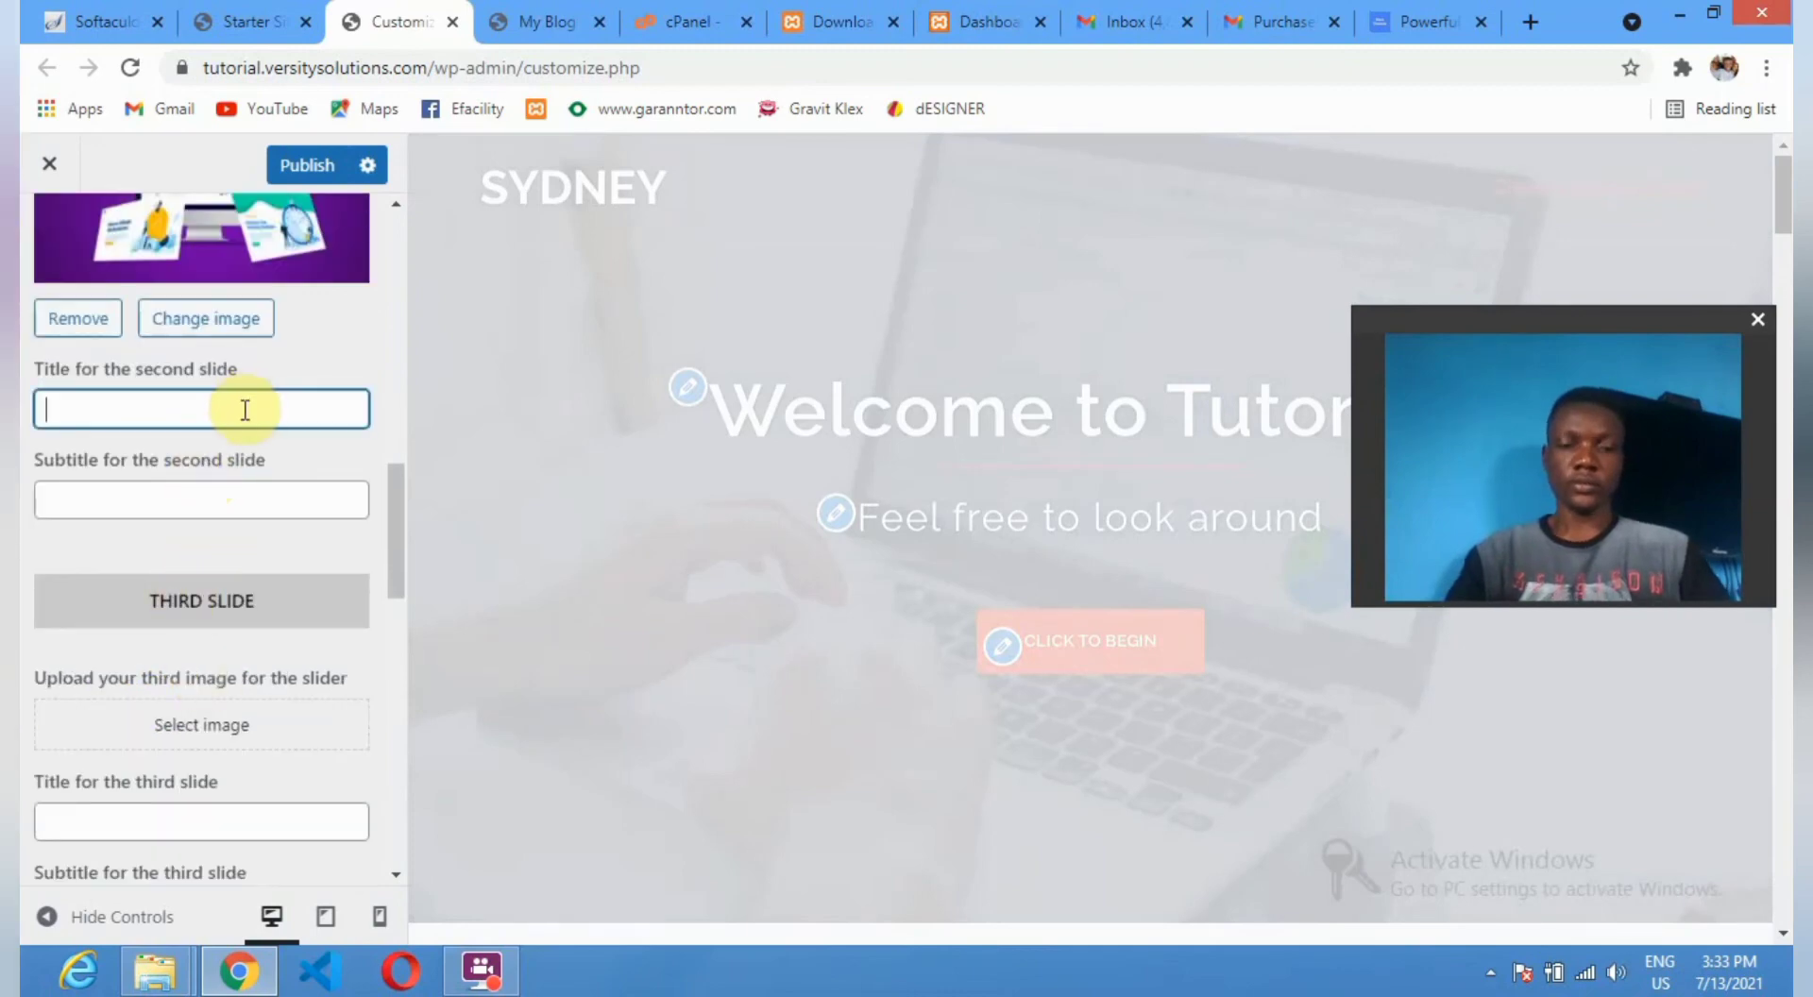
text(P)
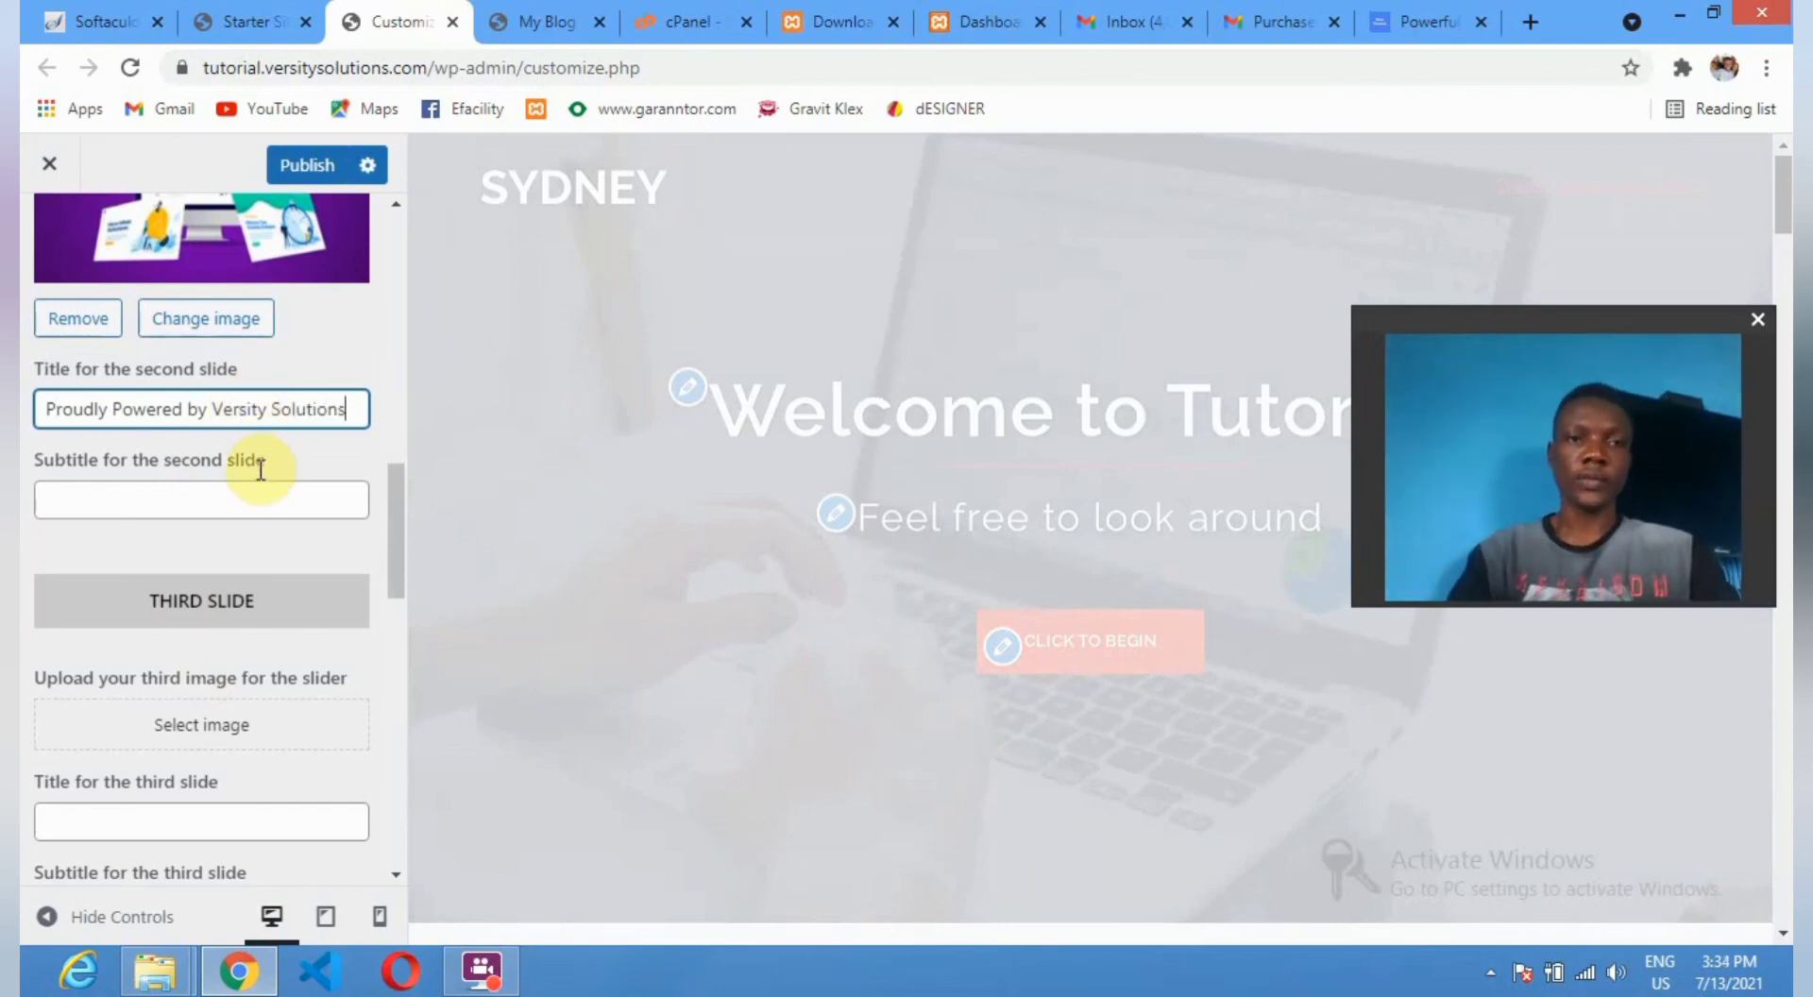
click(223, 500)
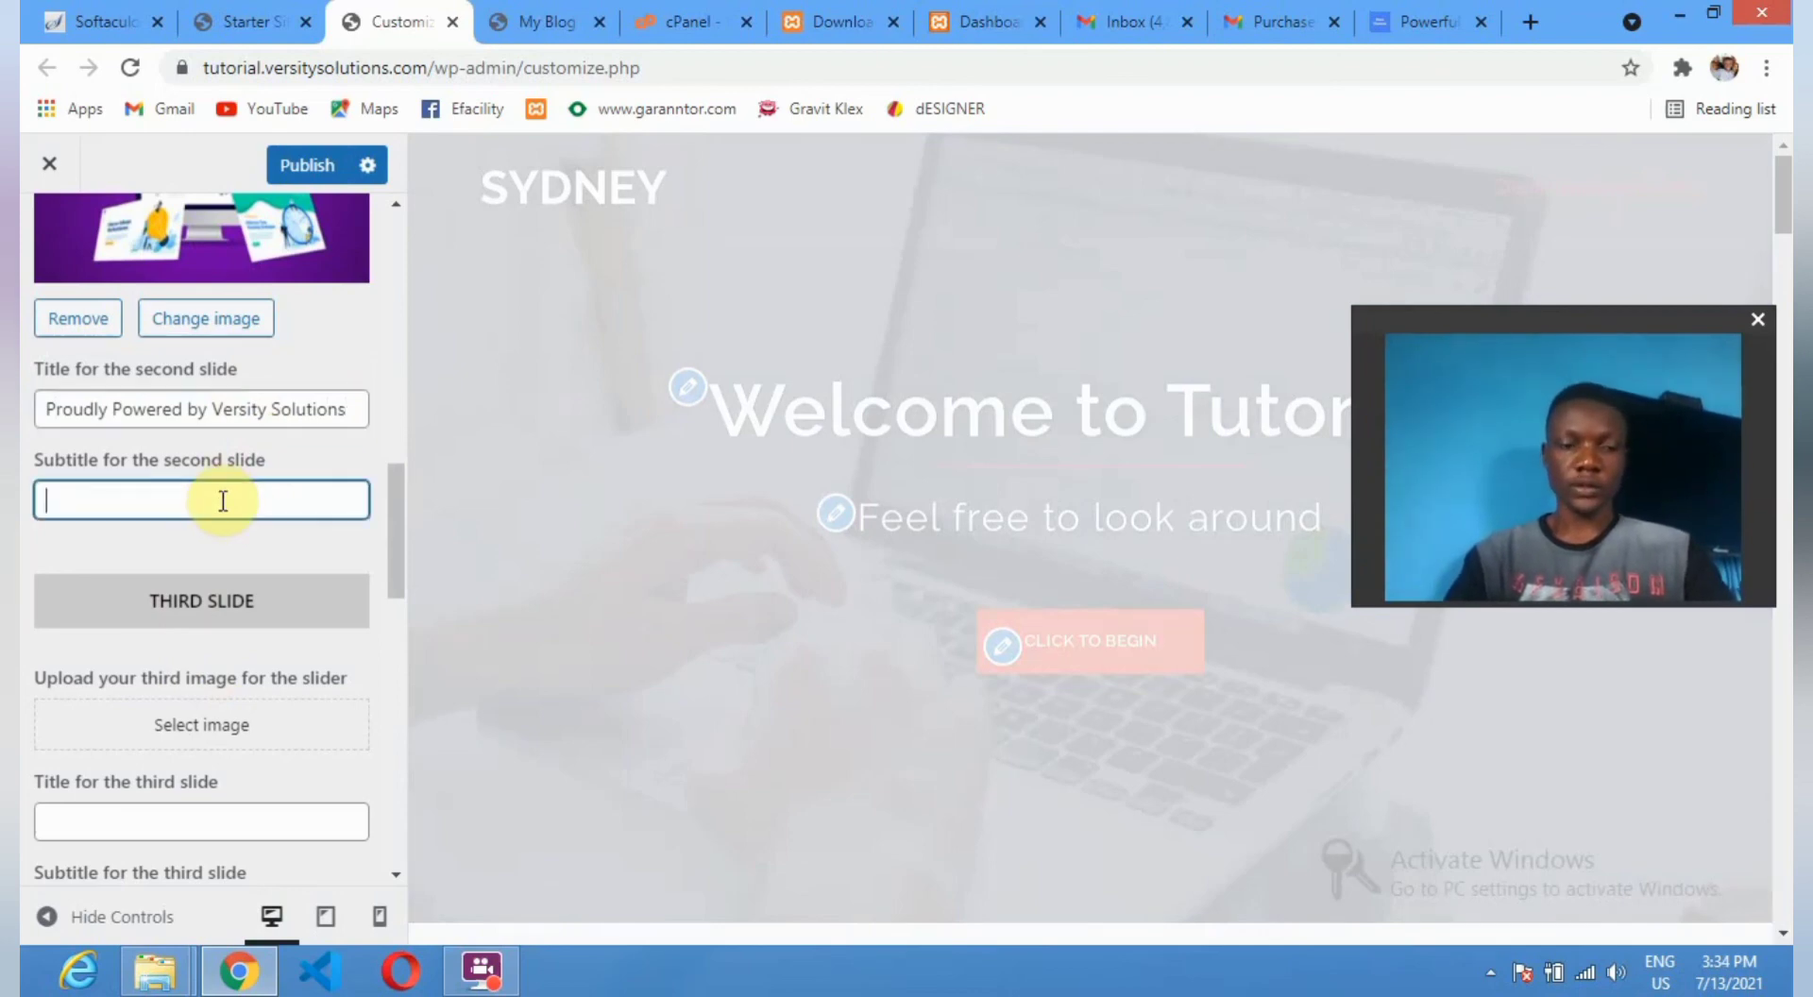
text(Pro)
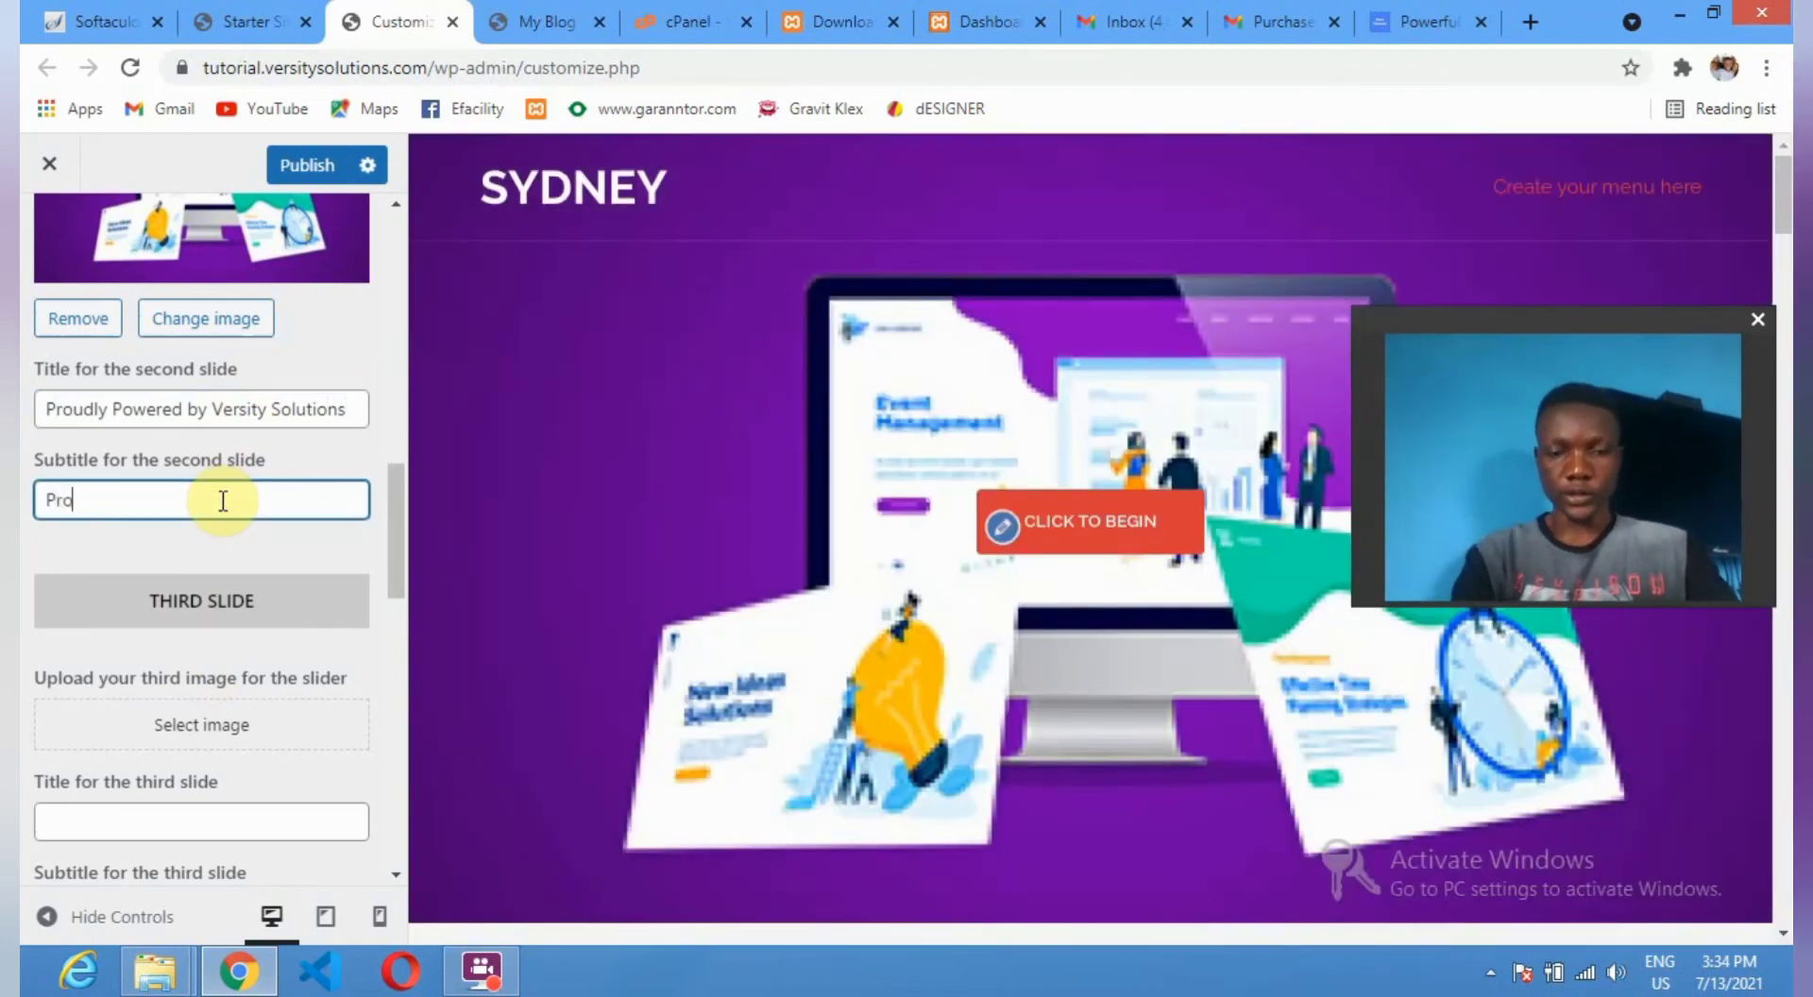
text(fessiona)
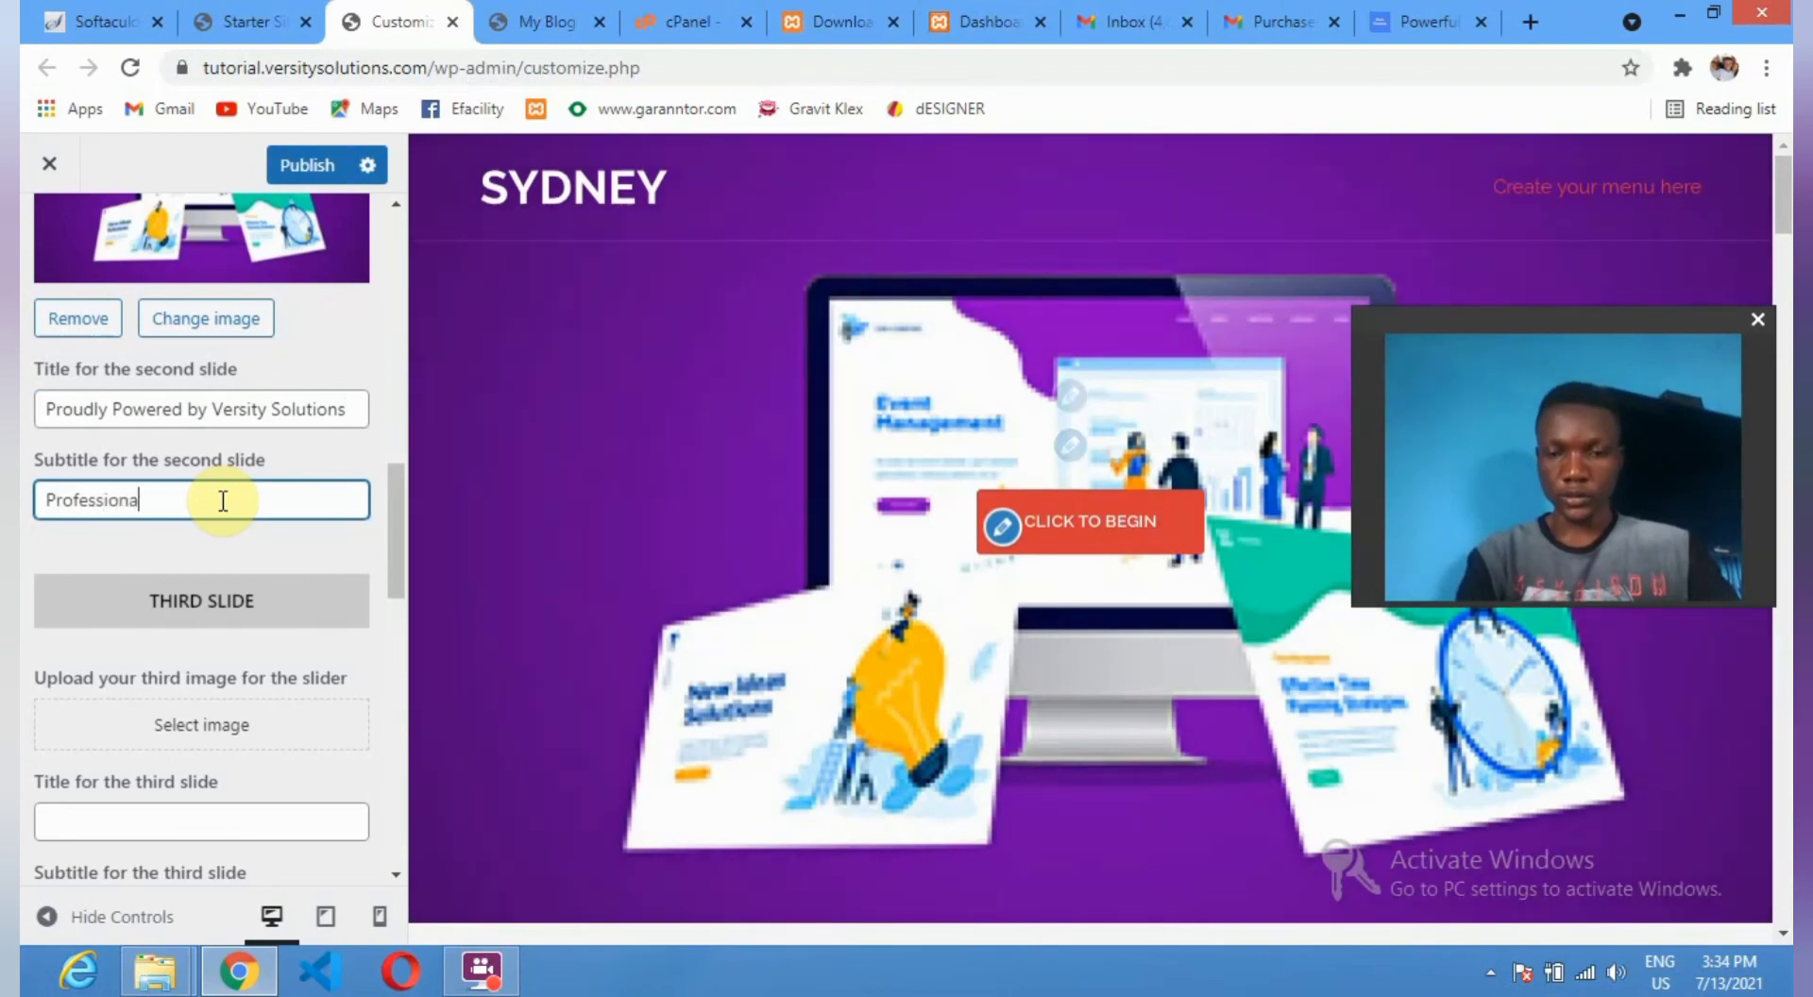
text(lly ded)
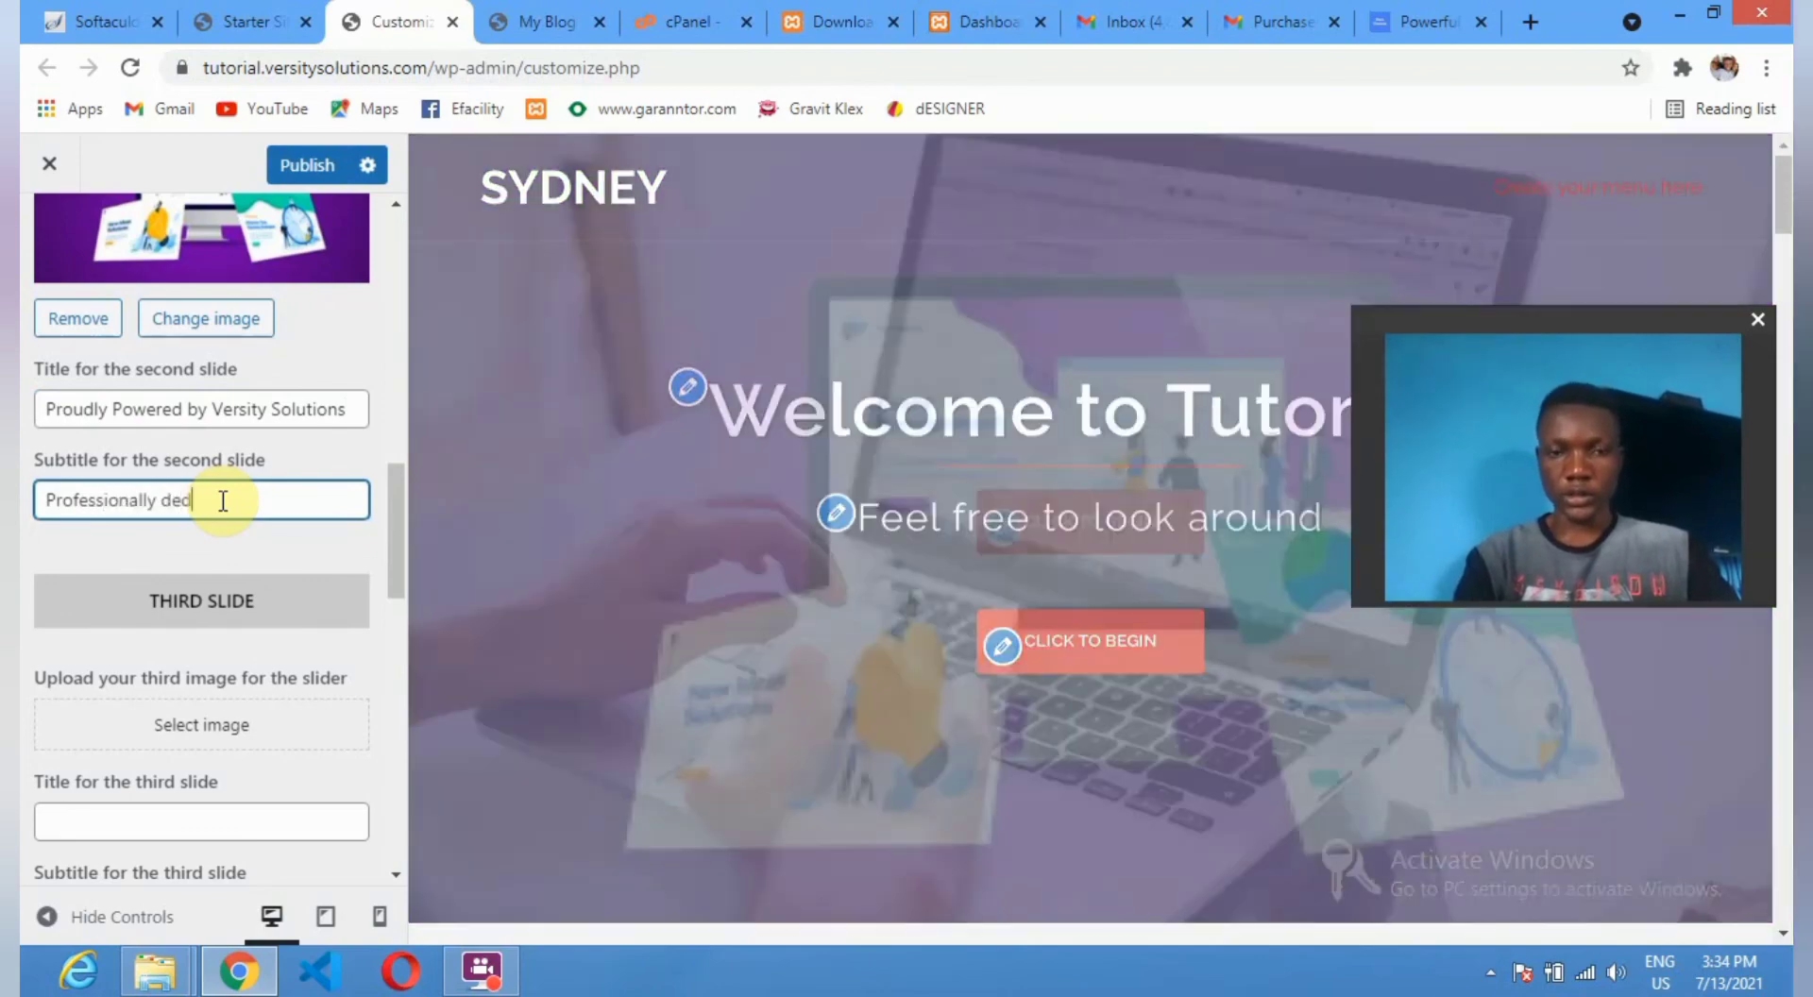
text(icated)
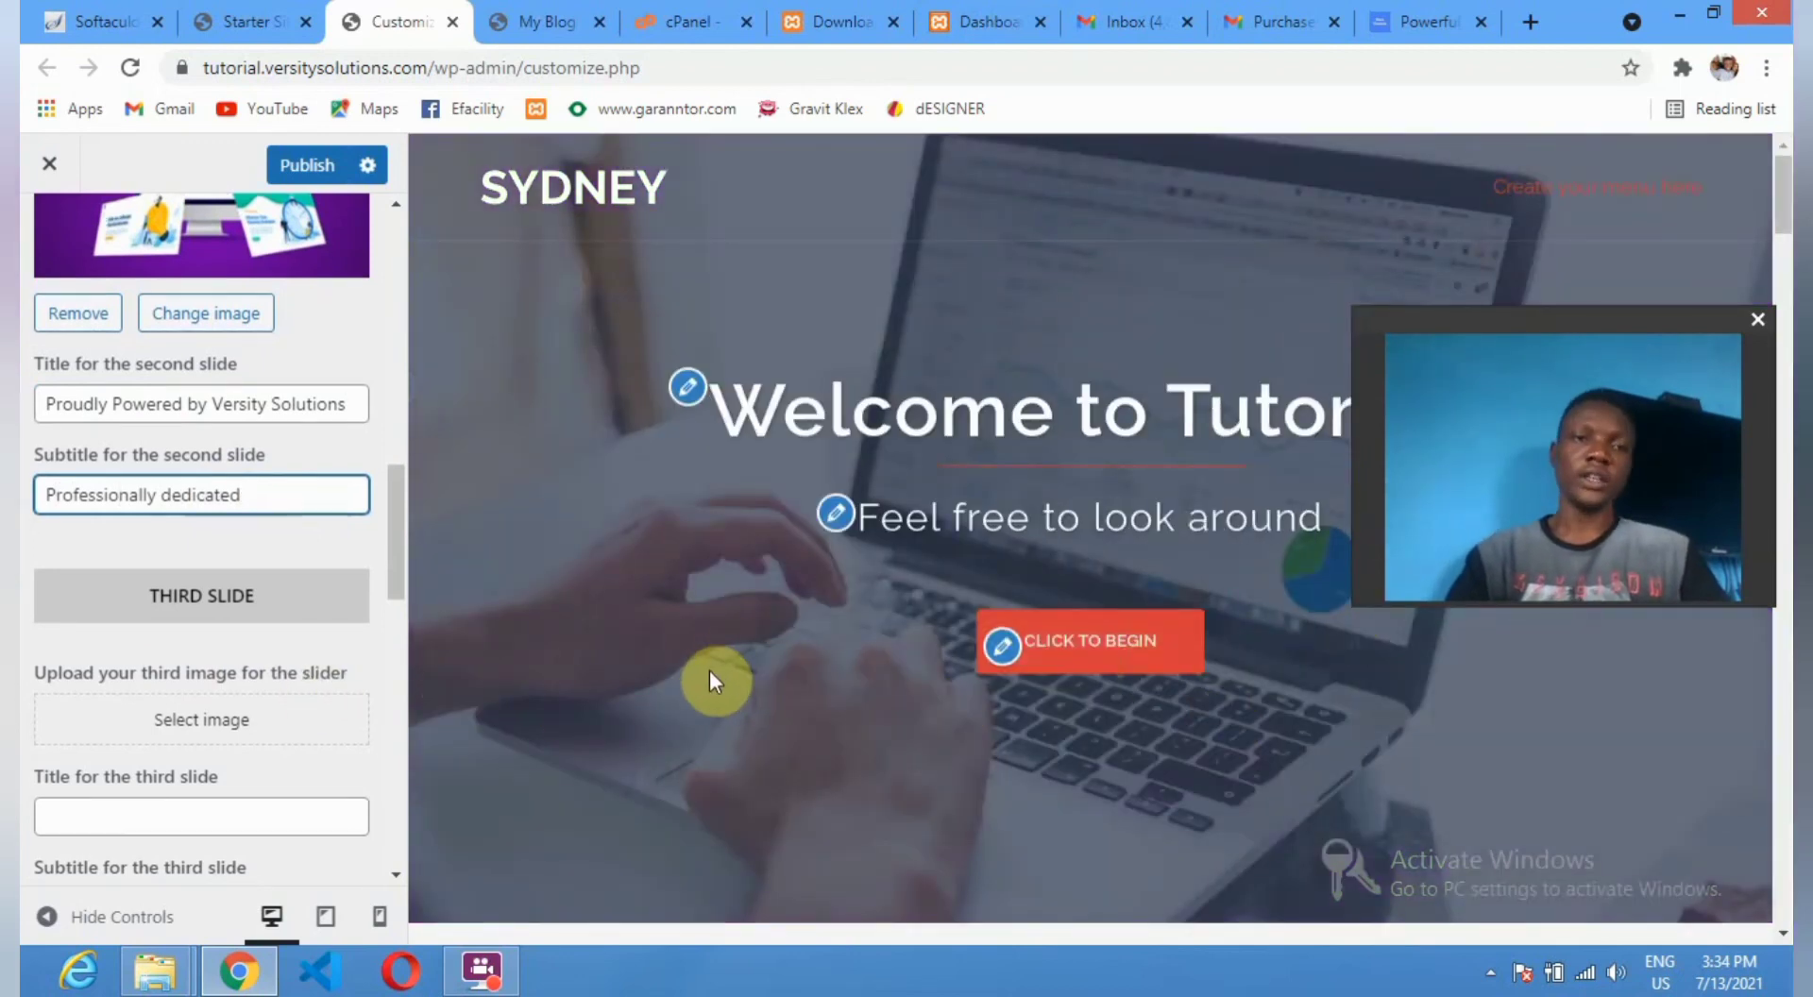
scroll(711, 671, down, 2)
scroll(224, 743, down, 1)
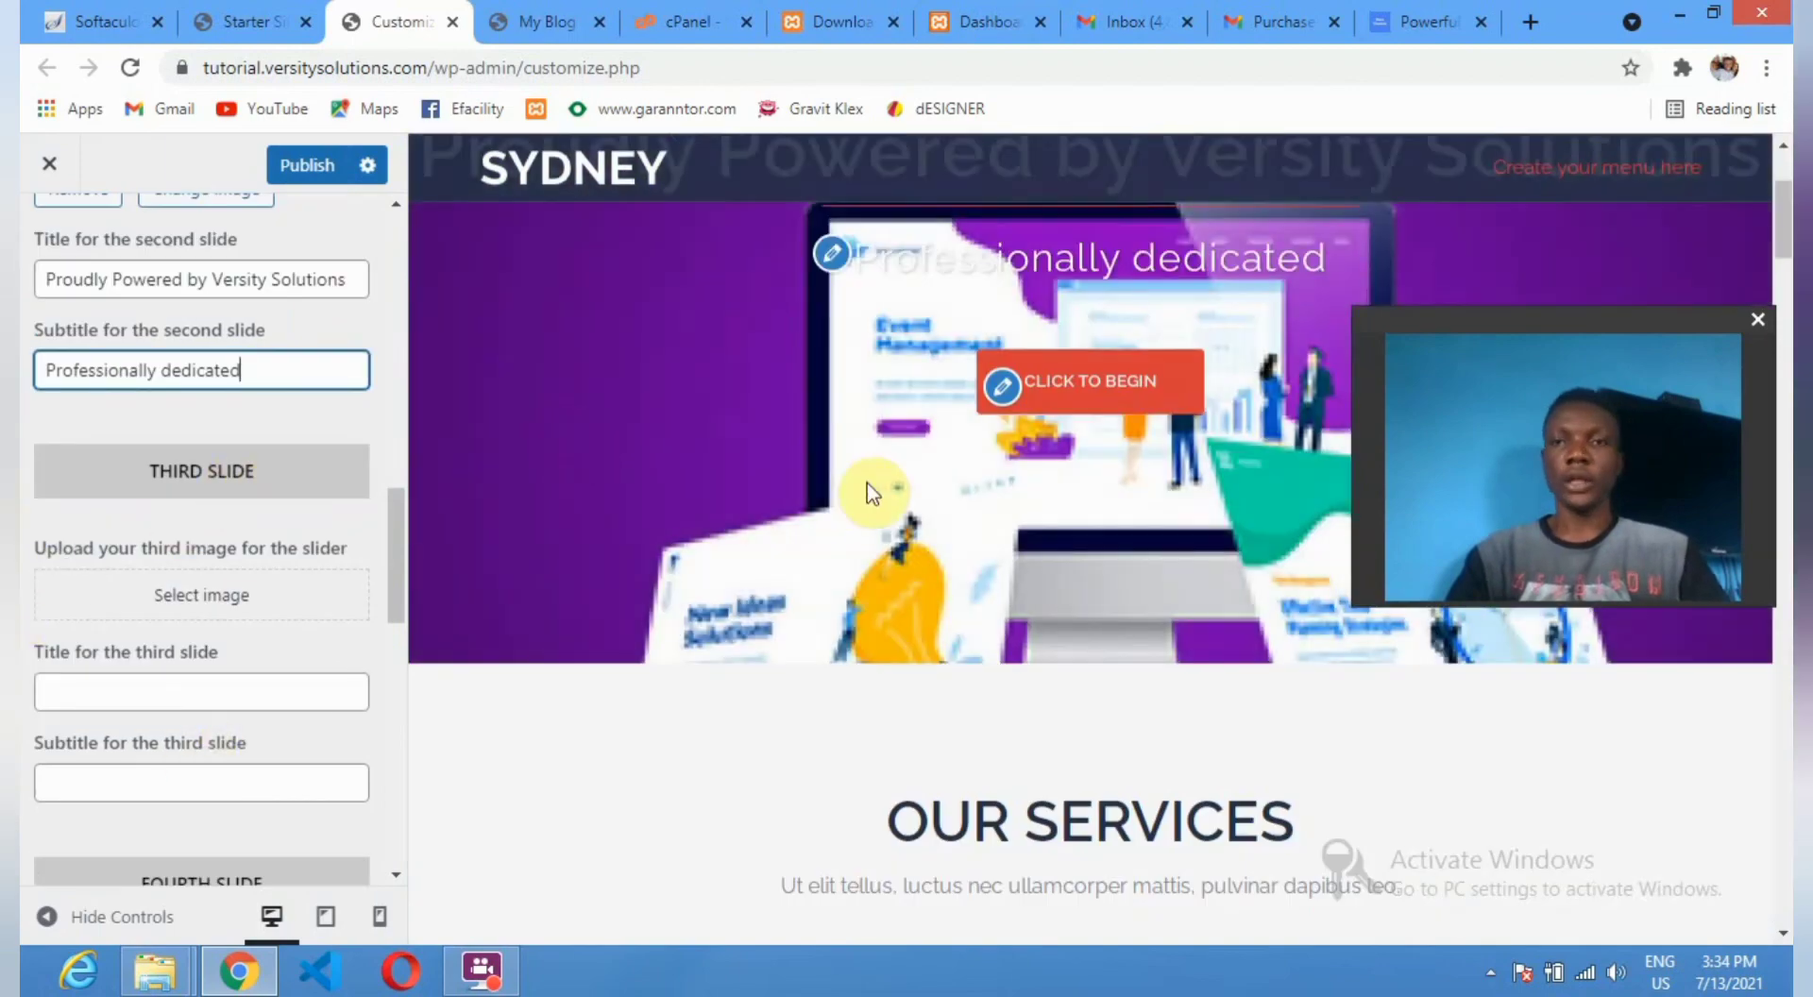
scroll(713, 515, up, 3)
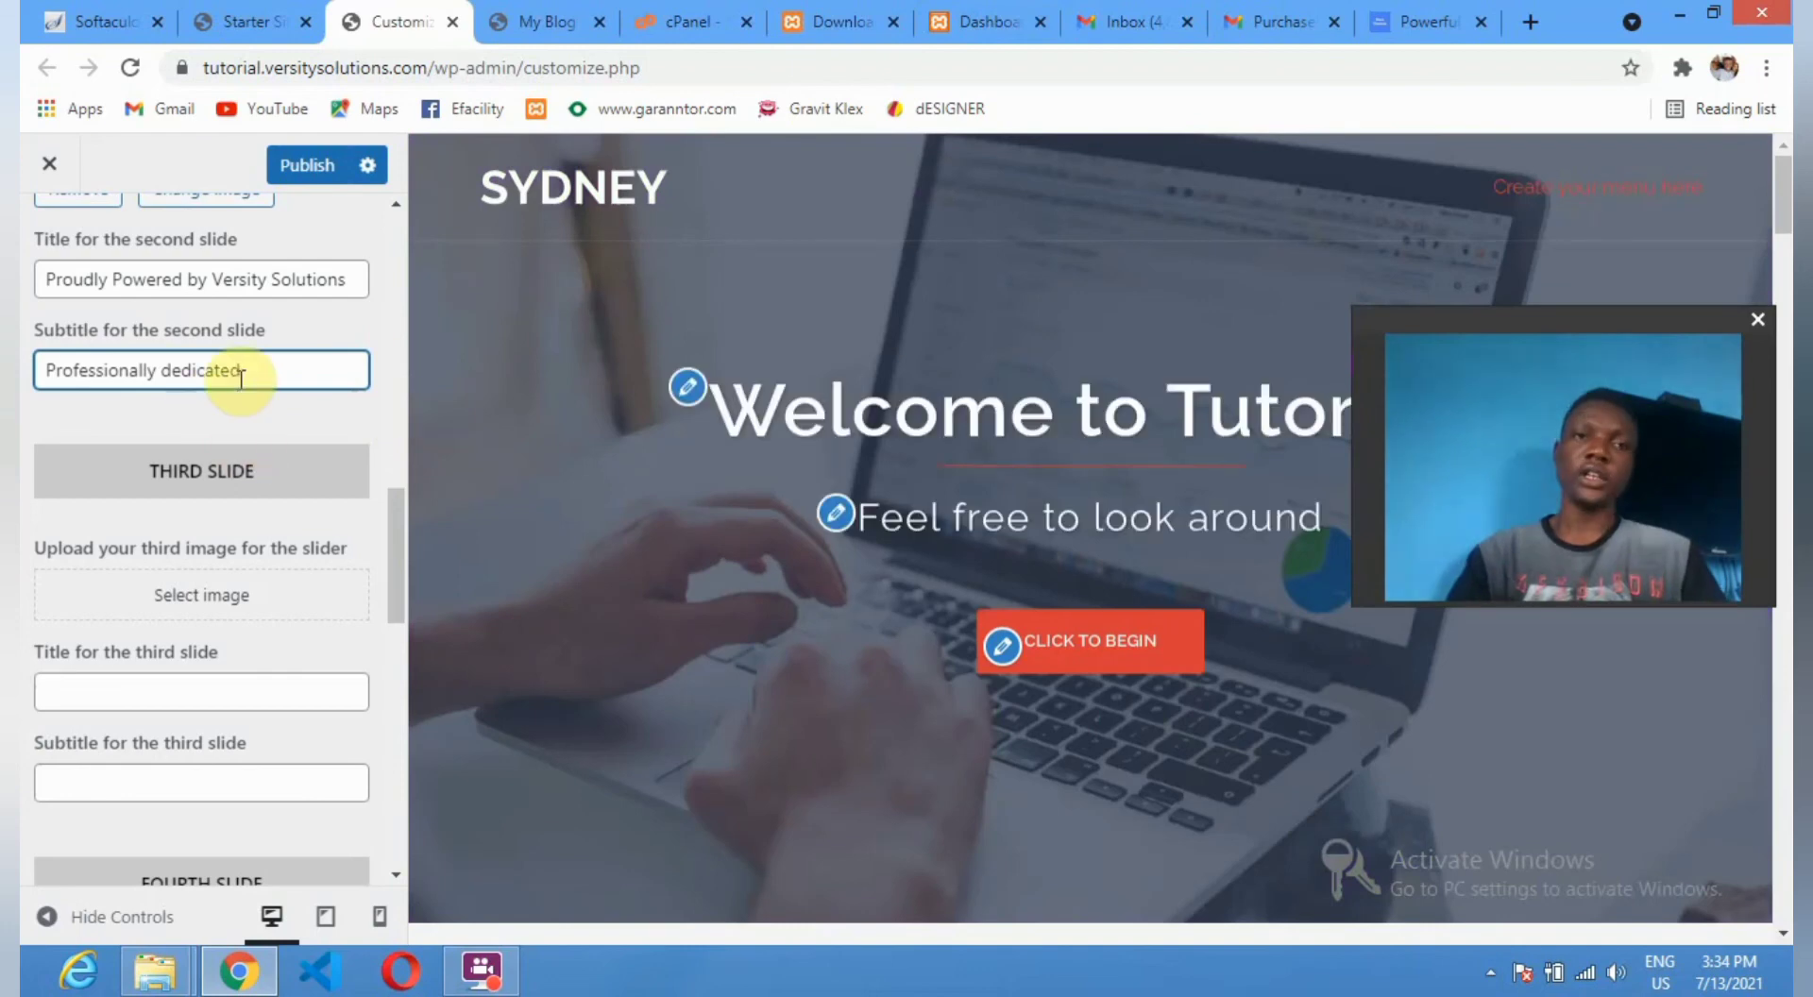
scroll(240, 388, up, 3)
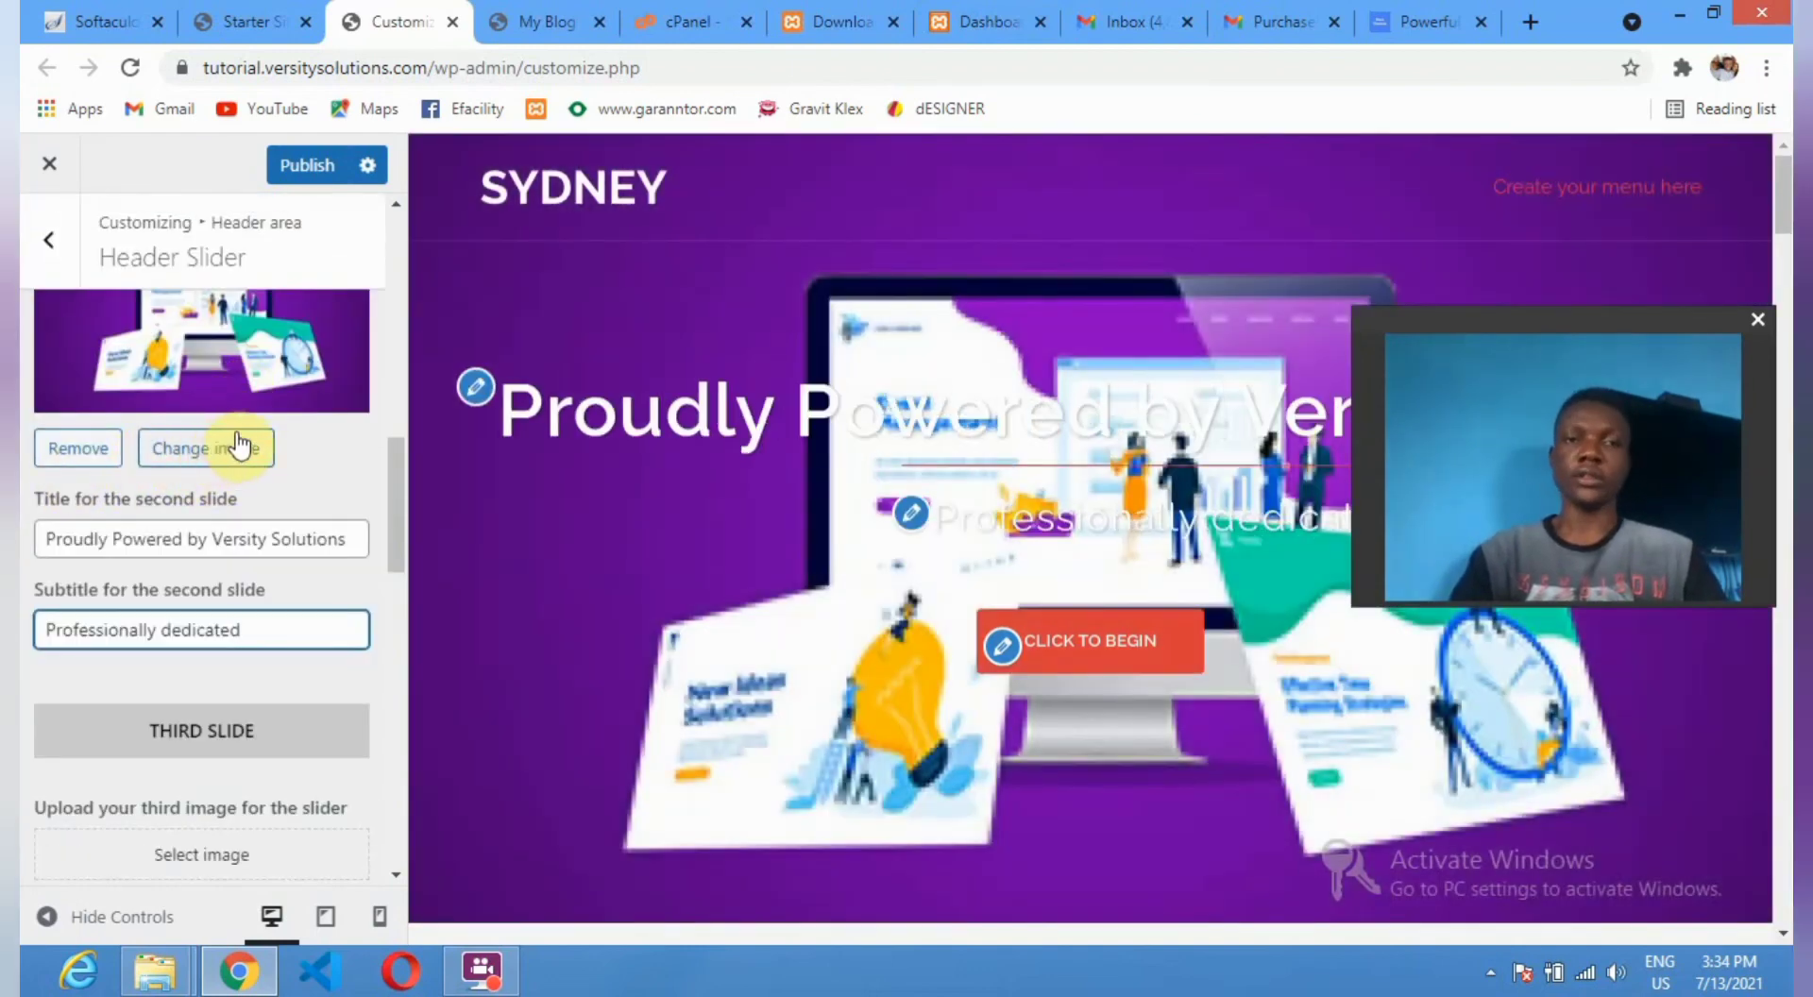
Browse the media library for a new second-slide image, trying testimonials_bg.
click(241, 446)
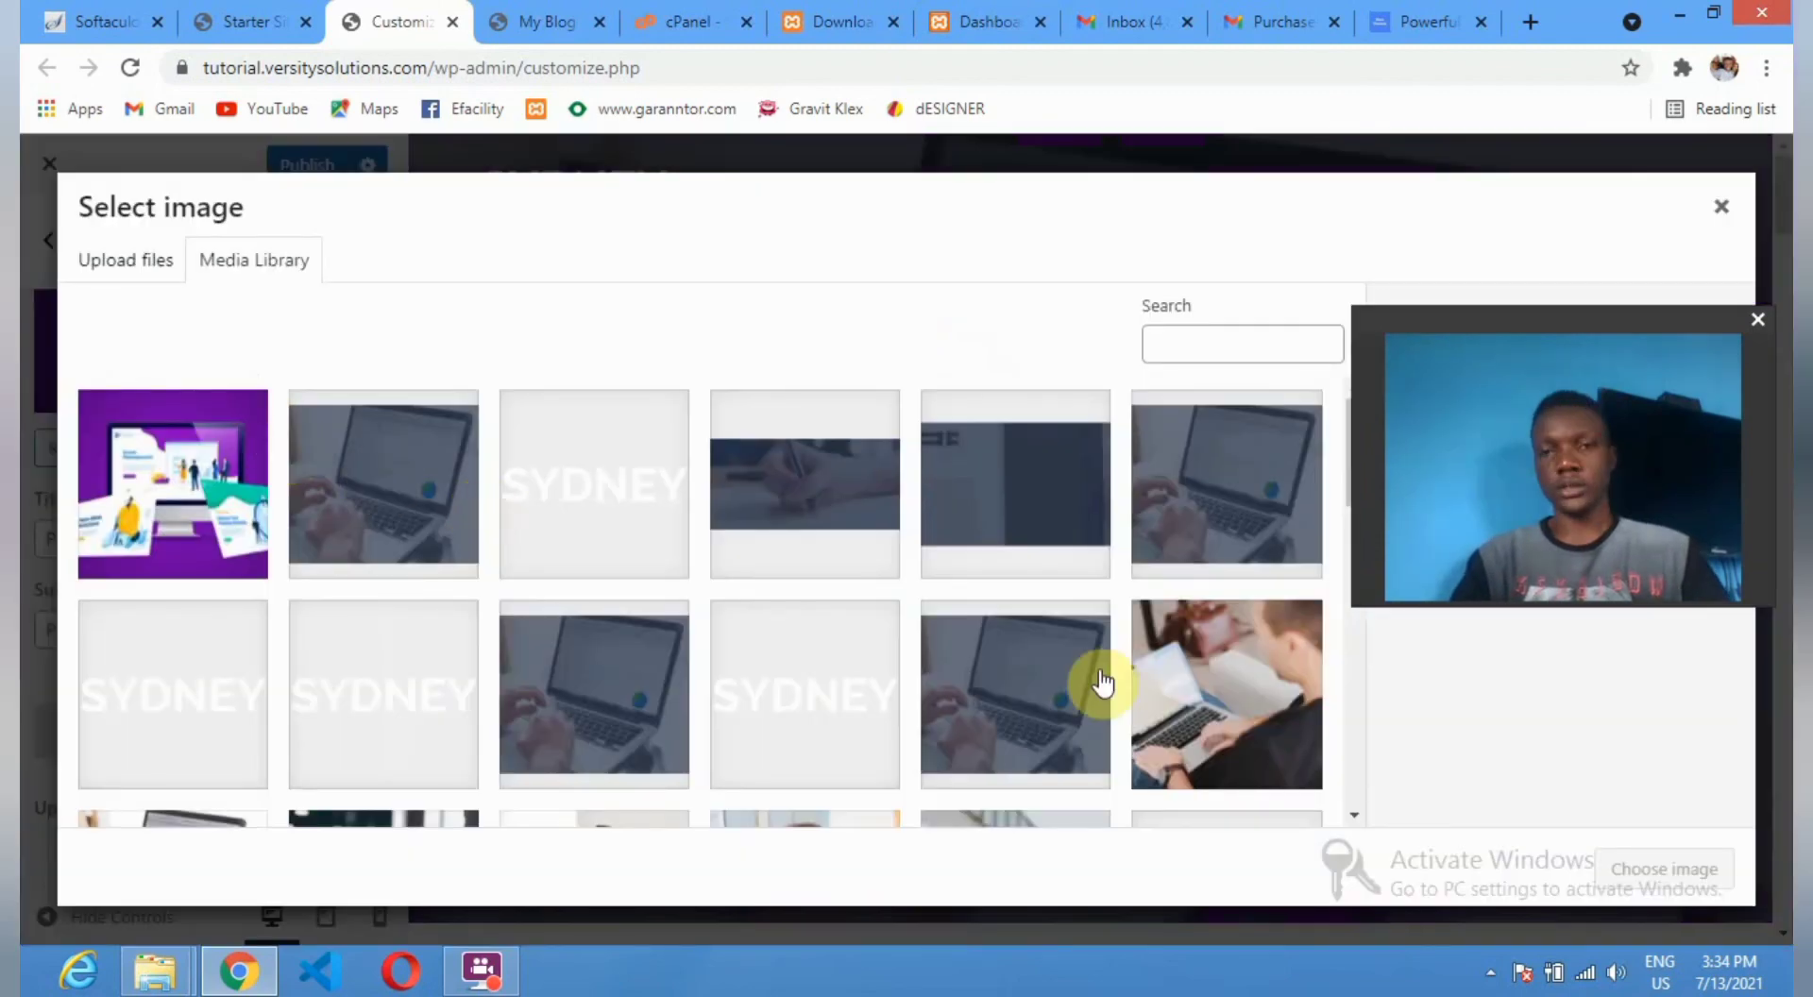
scroll(944, 632, down, 6)
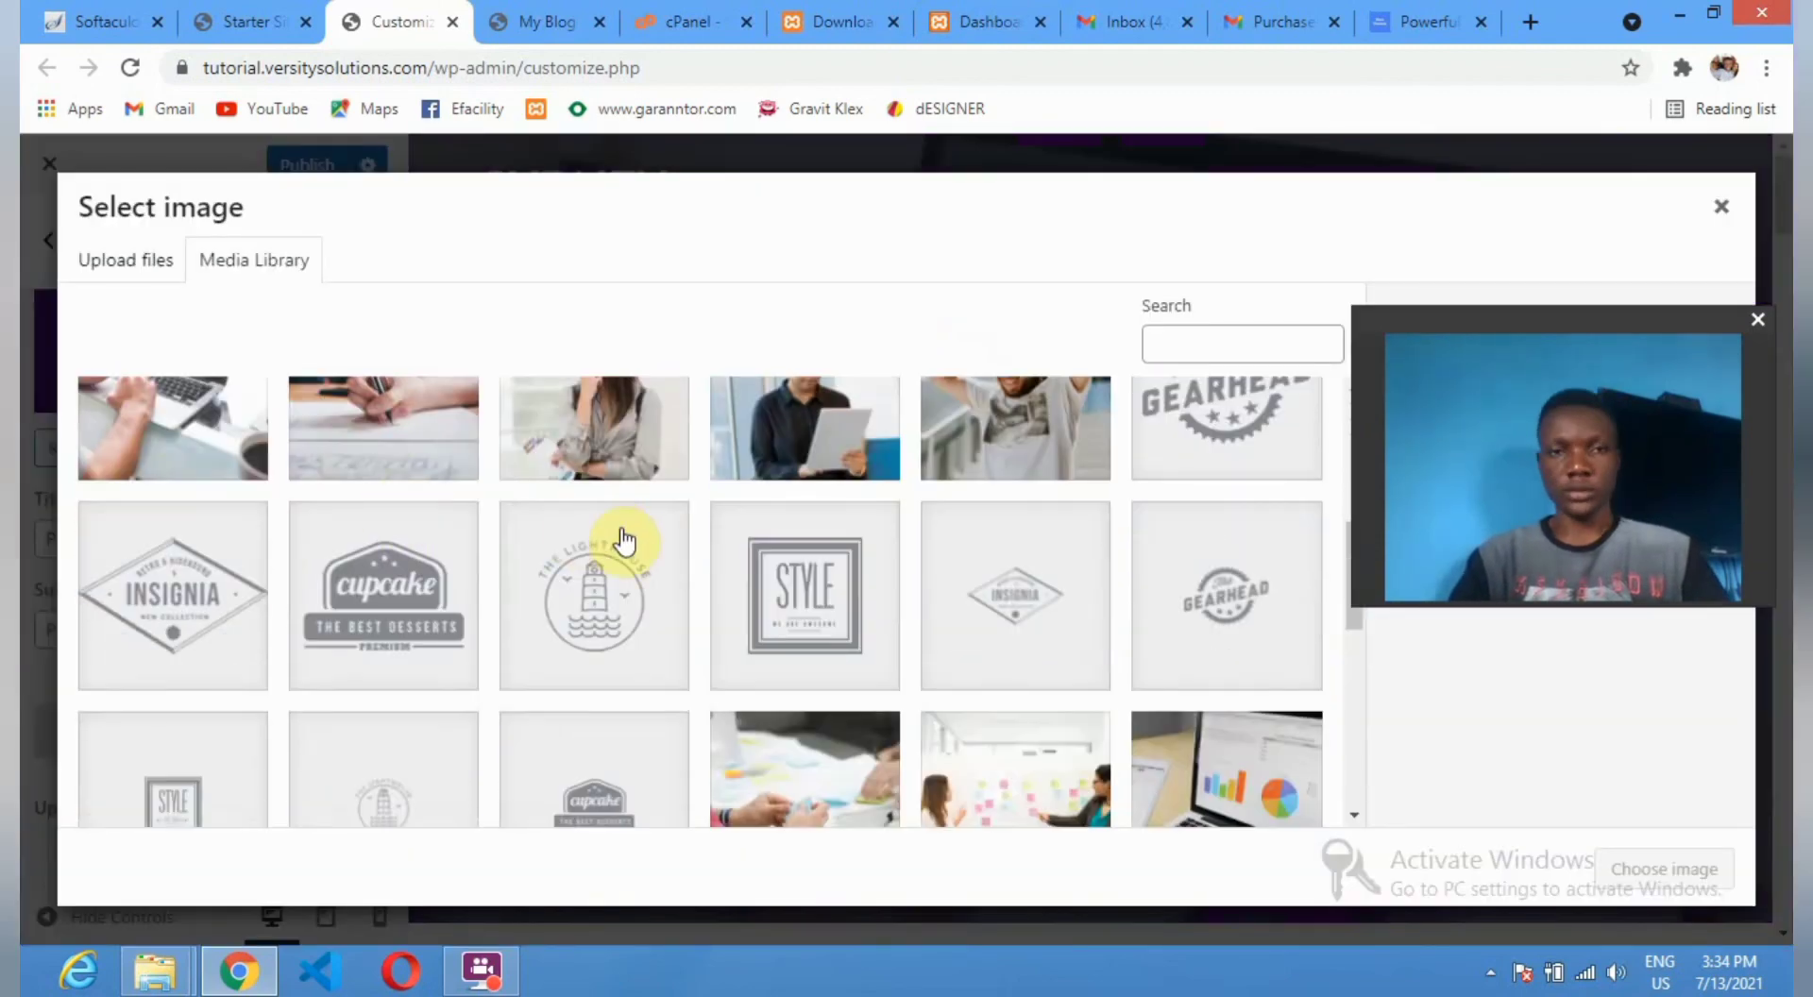
scroll(831, 534, up, 1)
scroll(649, 566, down, 10)
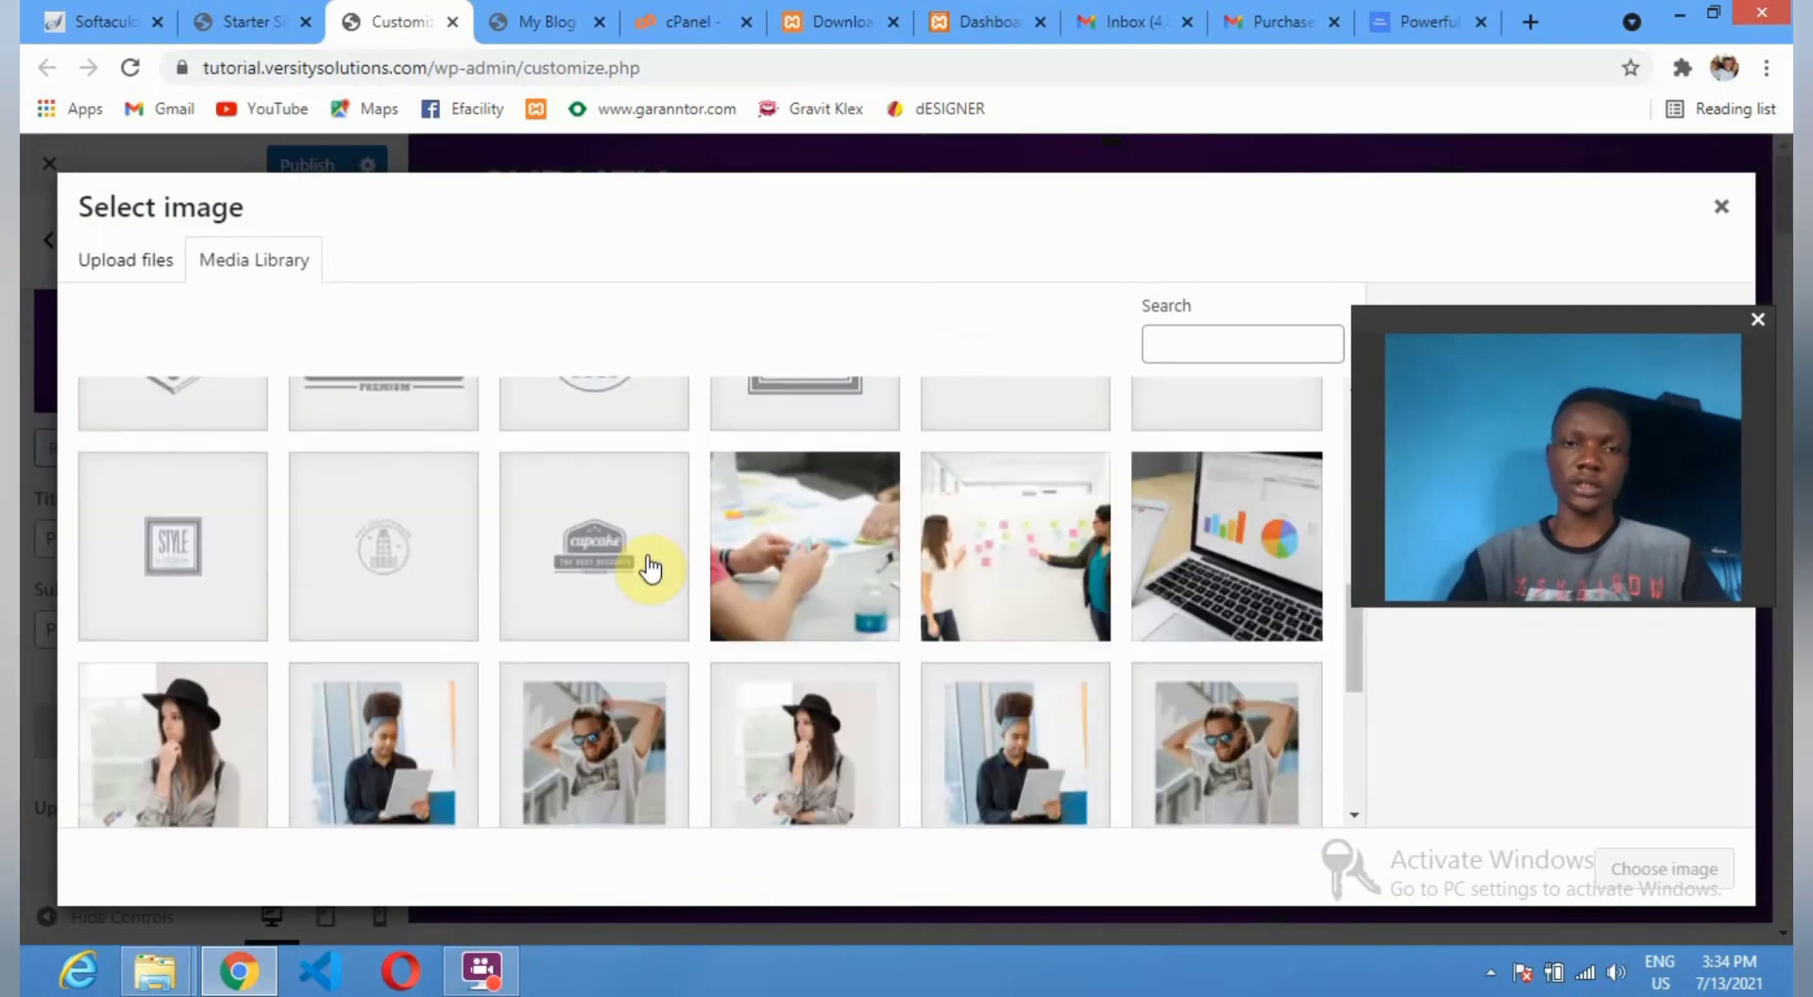
scroll(651, 574, up, 1)
scroll(661, 581, down, 1)
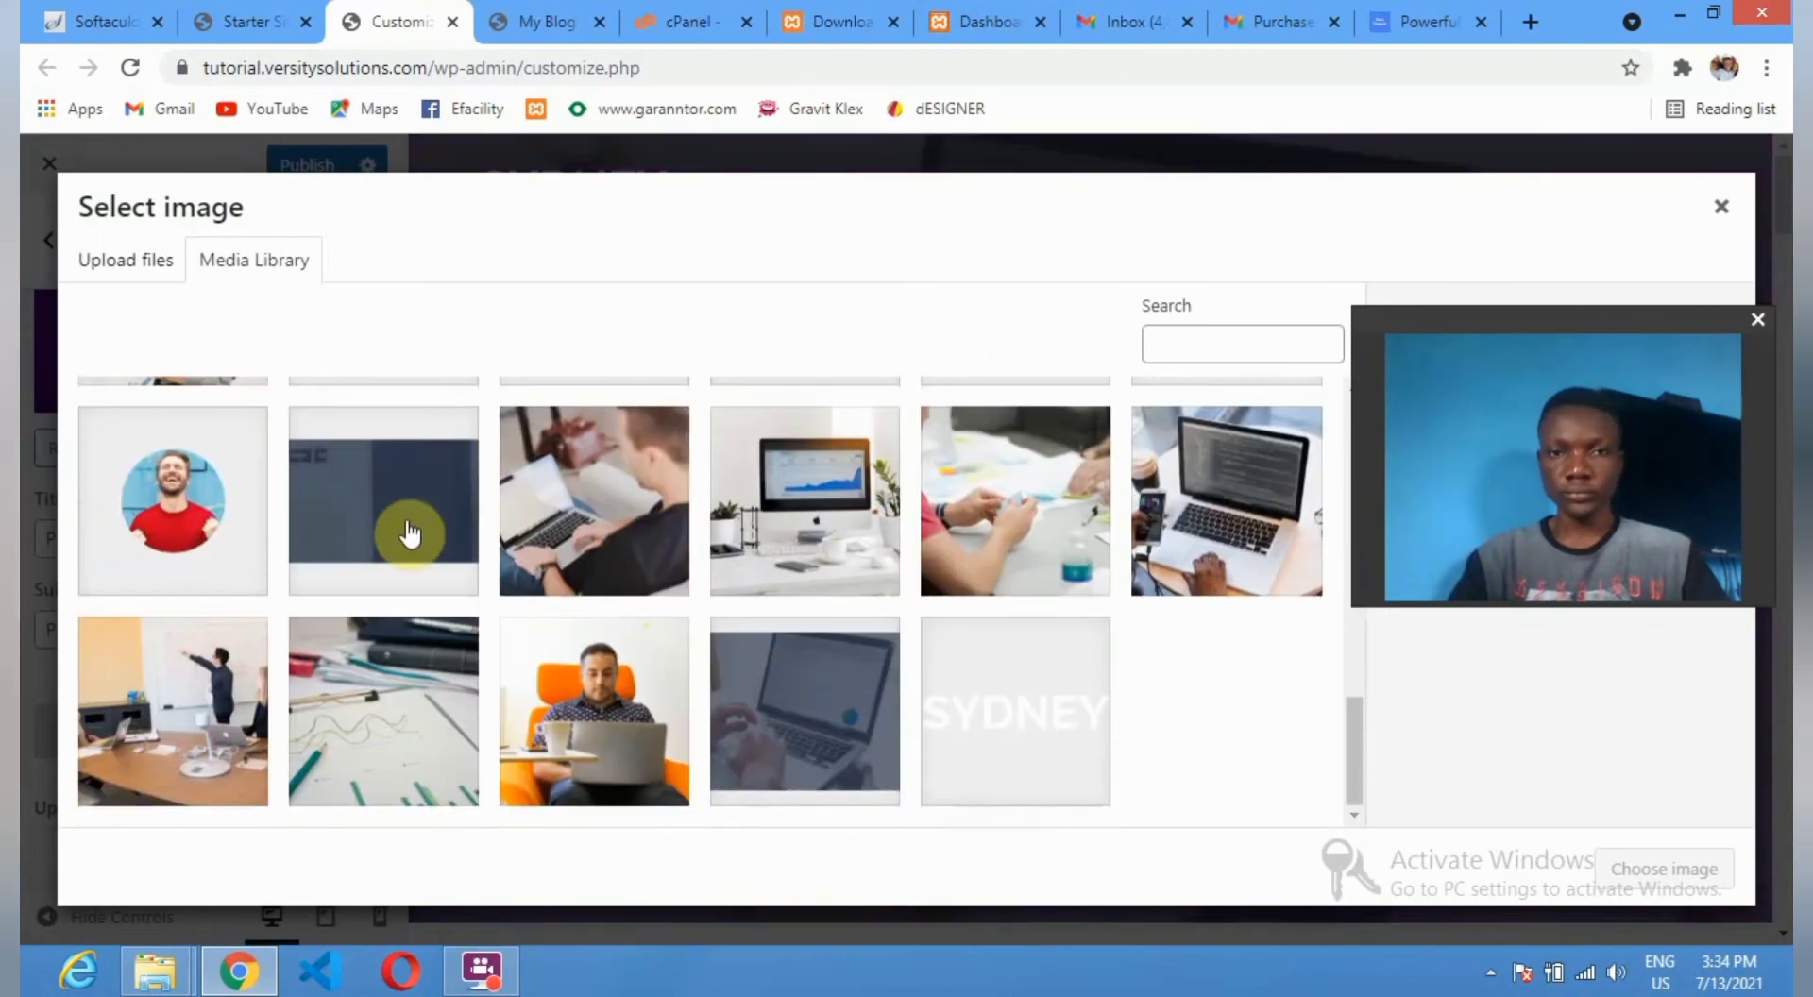
click(368, 517)
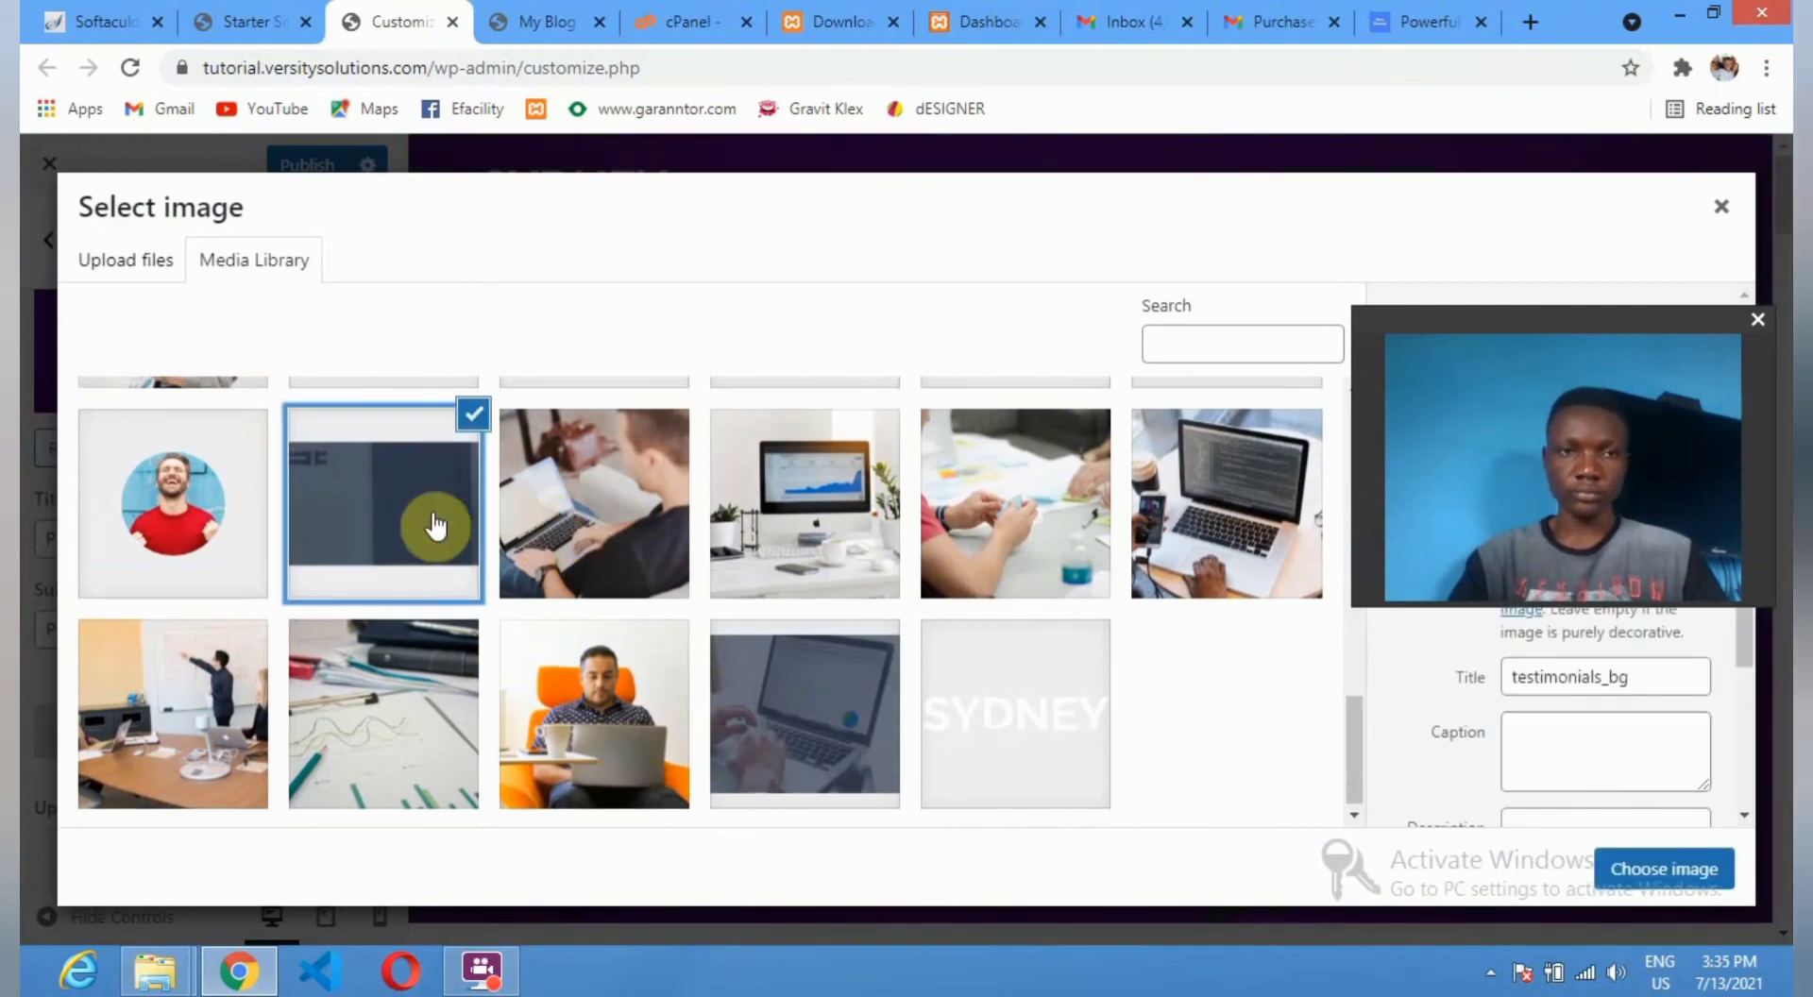
scroll(375, 519, up, 5)
scroll(375, 519, up, 4)
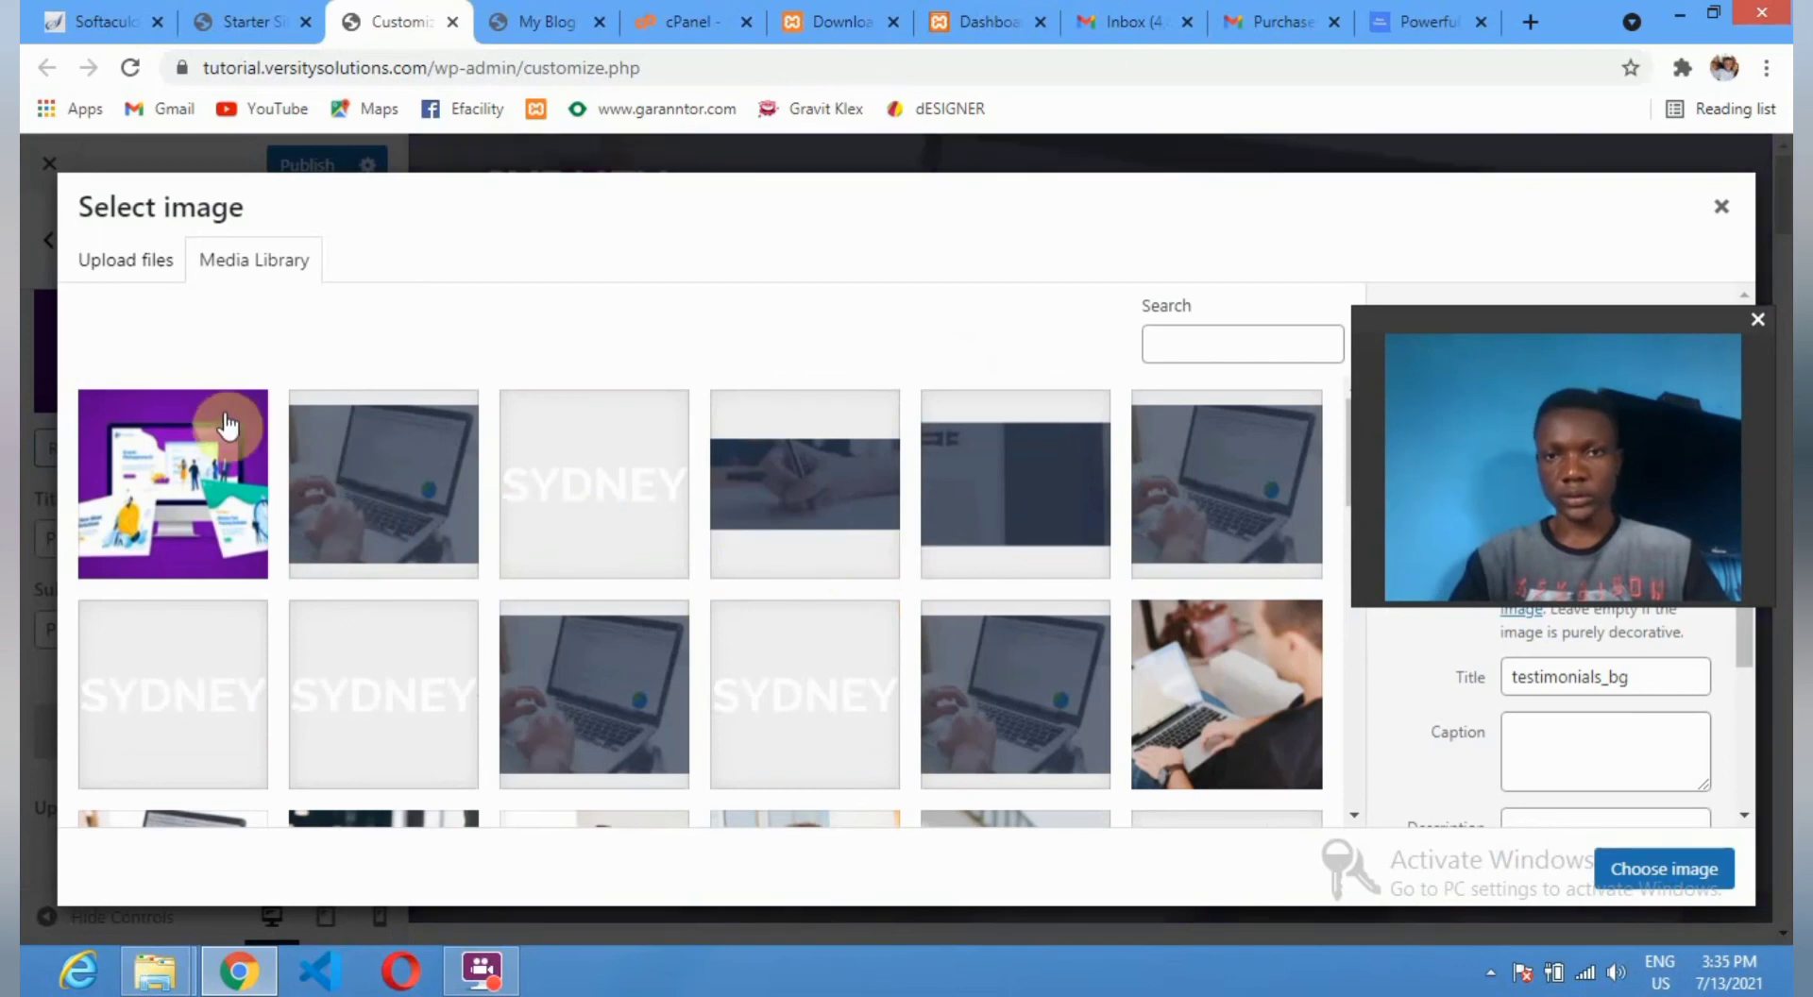
Upload AdobeStock_295042621 and use it as the second slide's image.
click(120, 255)
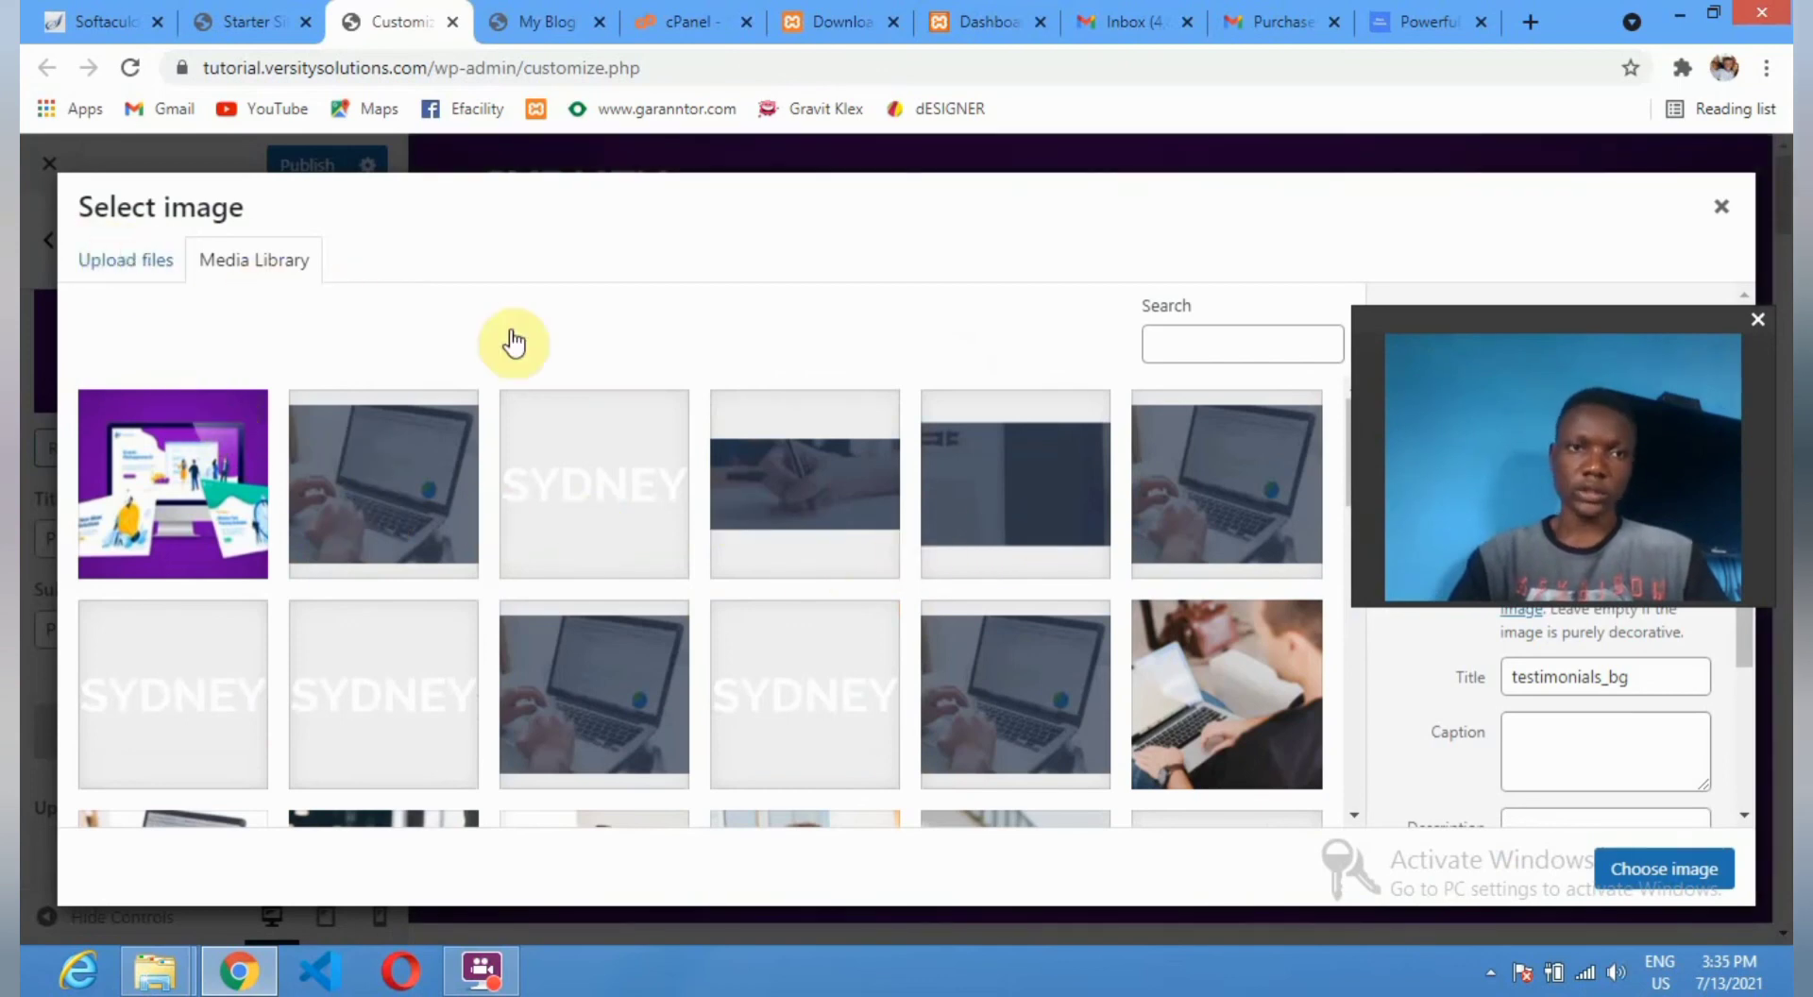
click(877, 607)
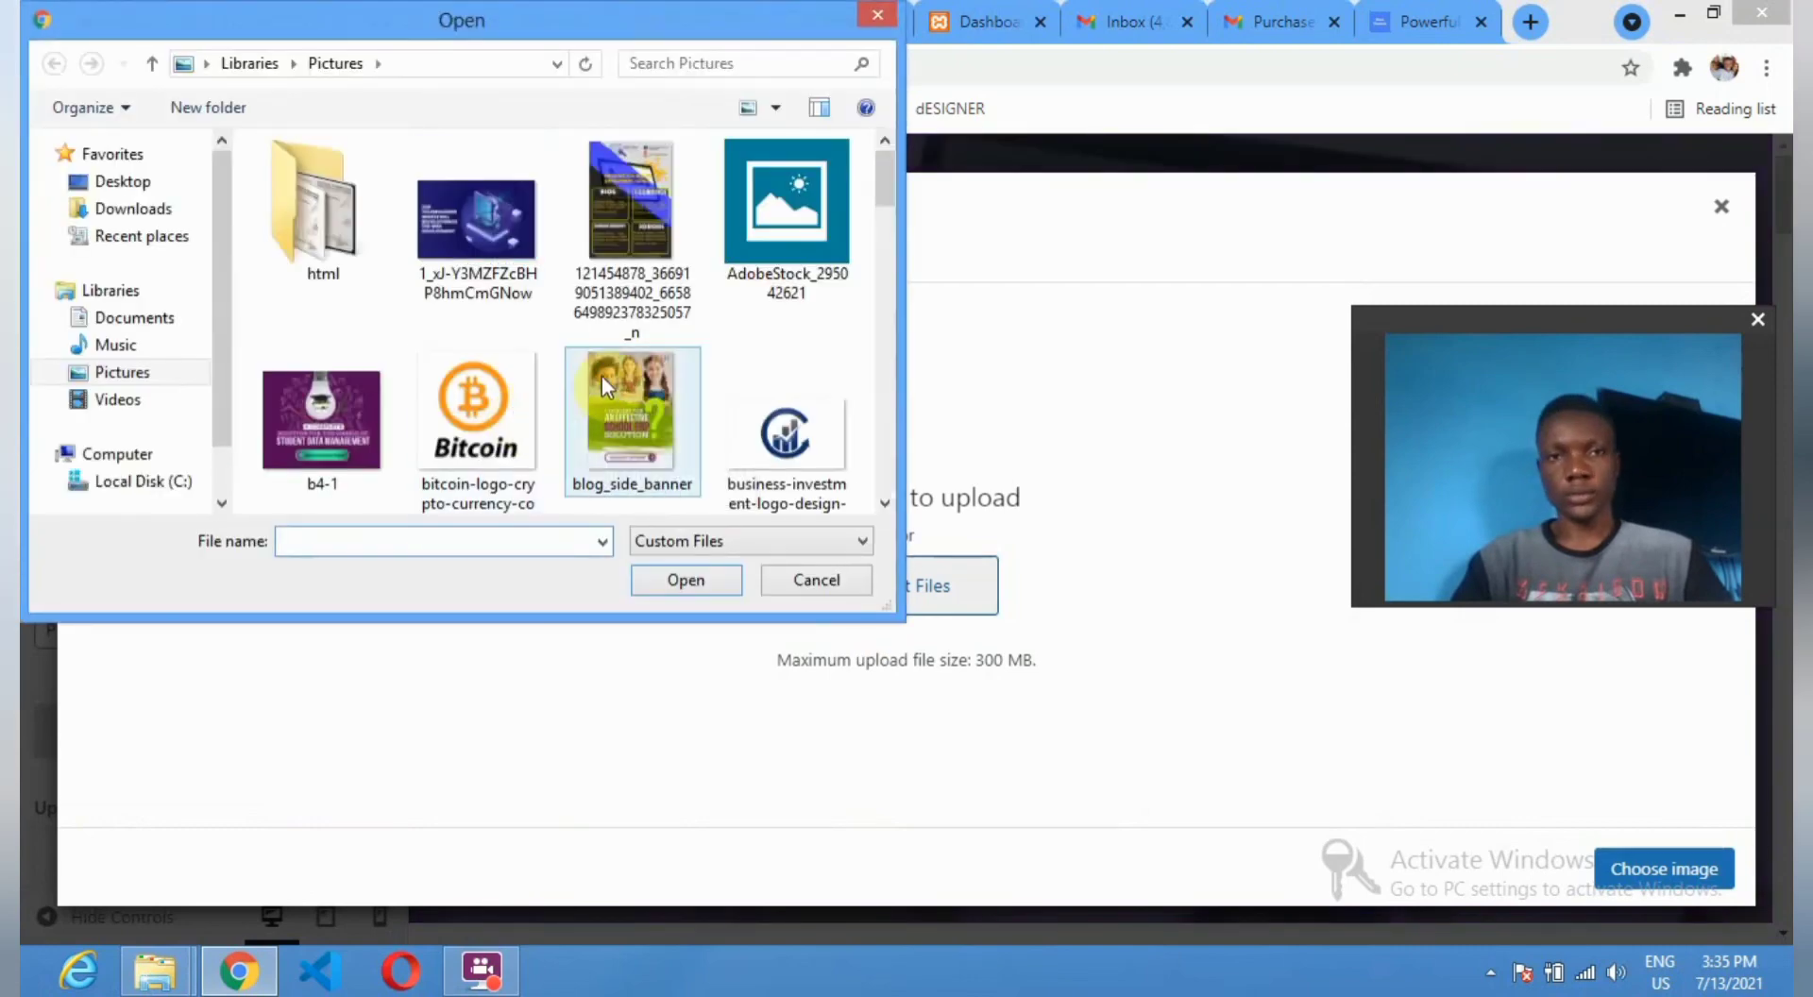
click(808, 247)
click(718, 587)
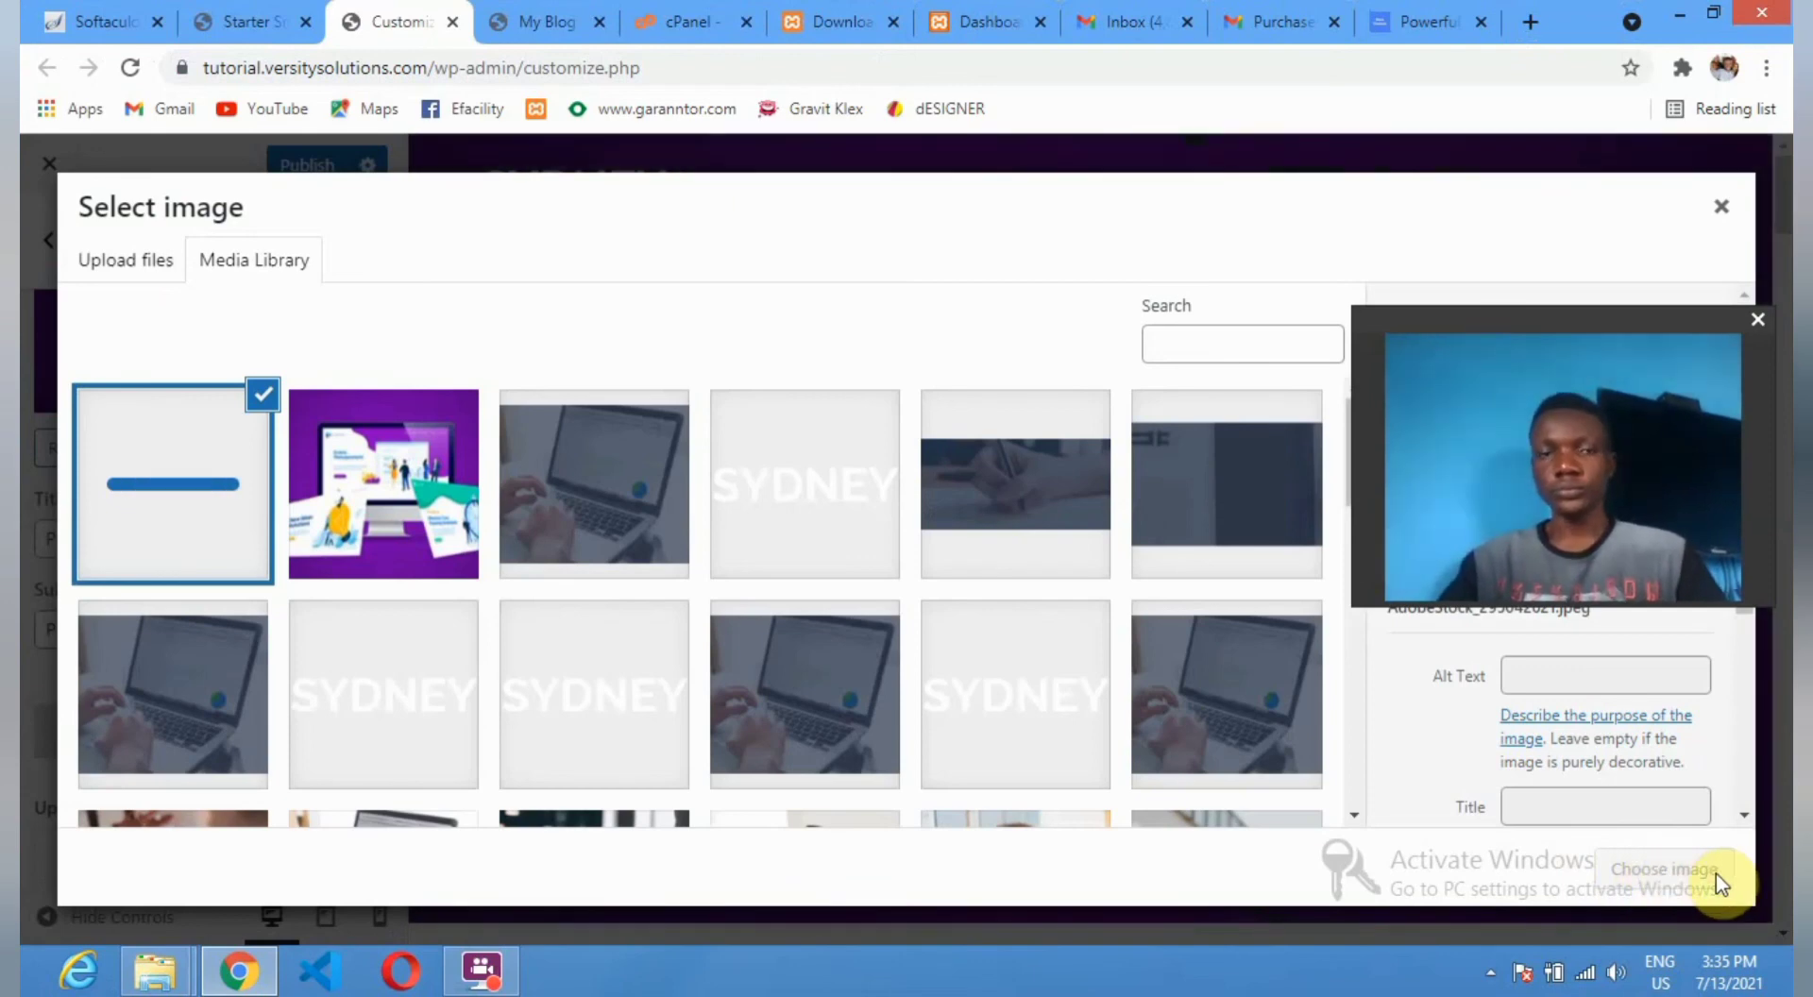
click(1669, 865)
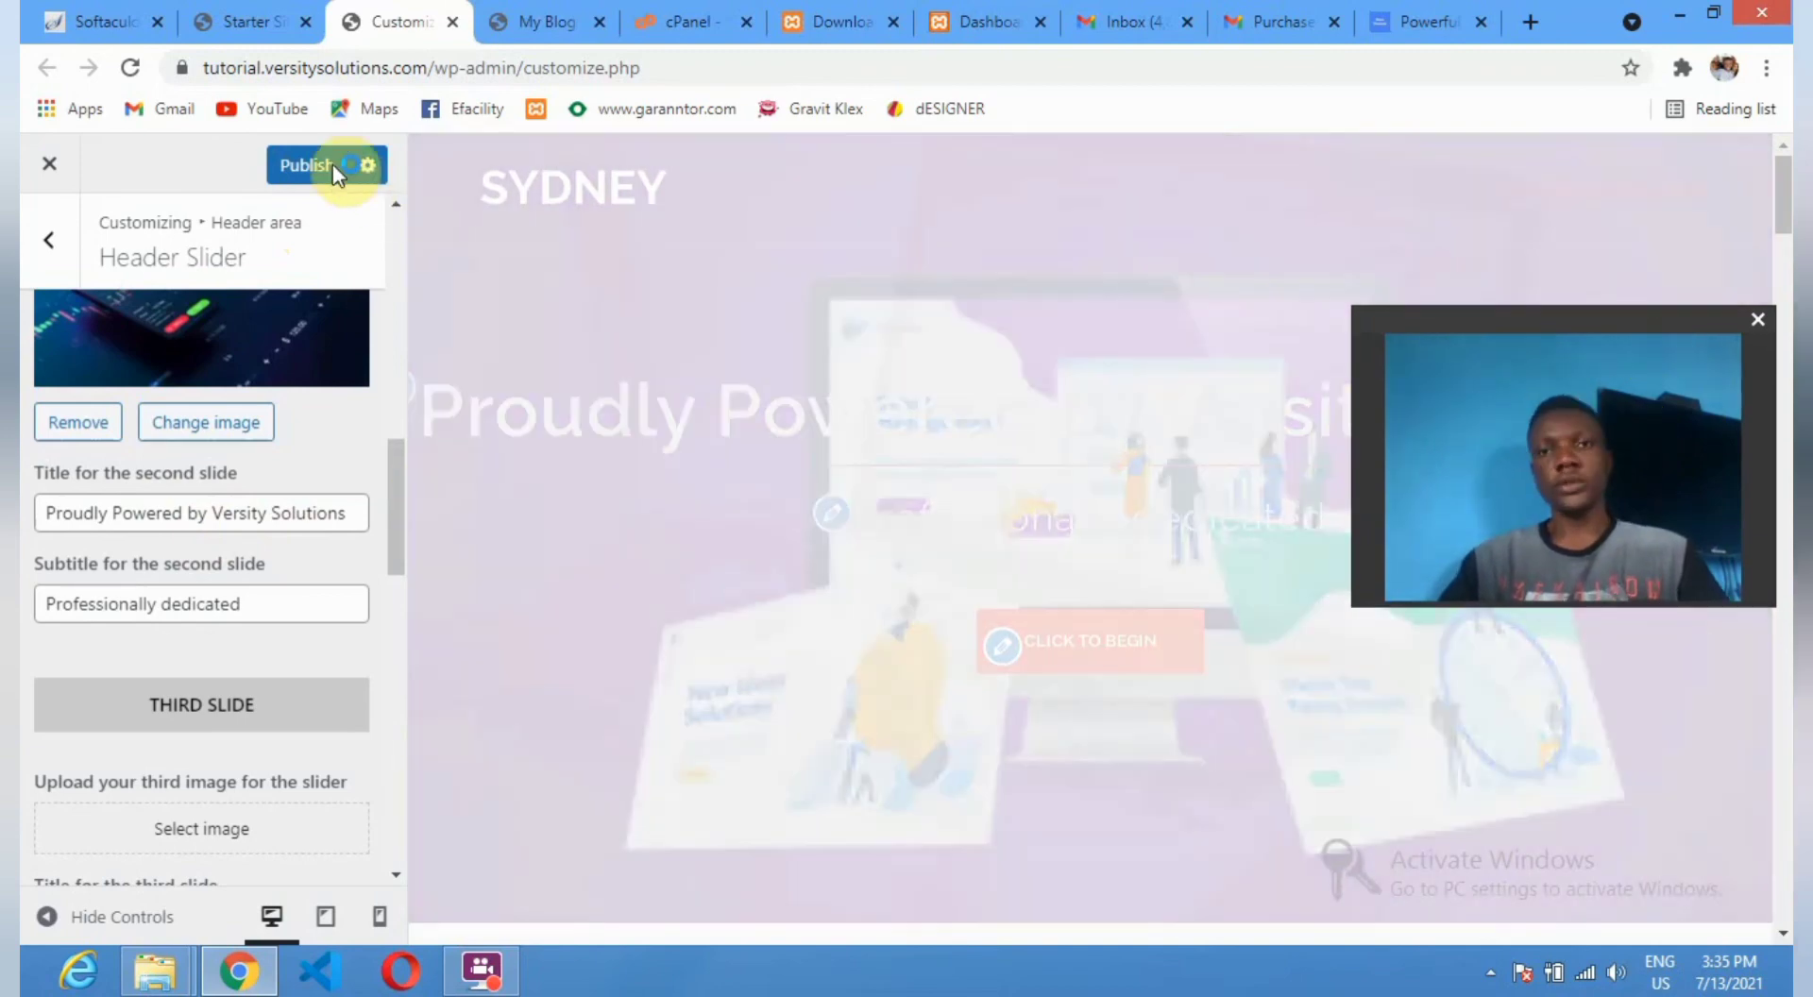
Publish the Versity Solutions slider changes, then leave Header Slider for the Header area list.
click(332, 164)
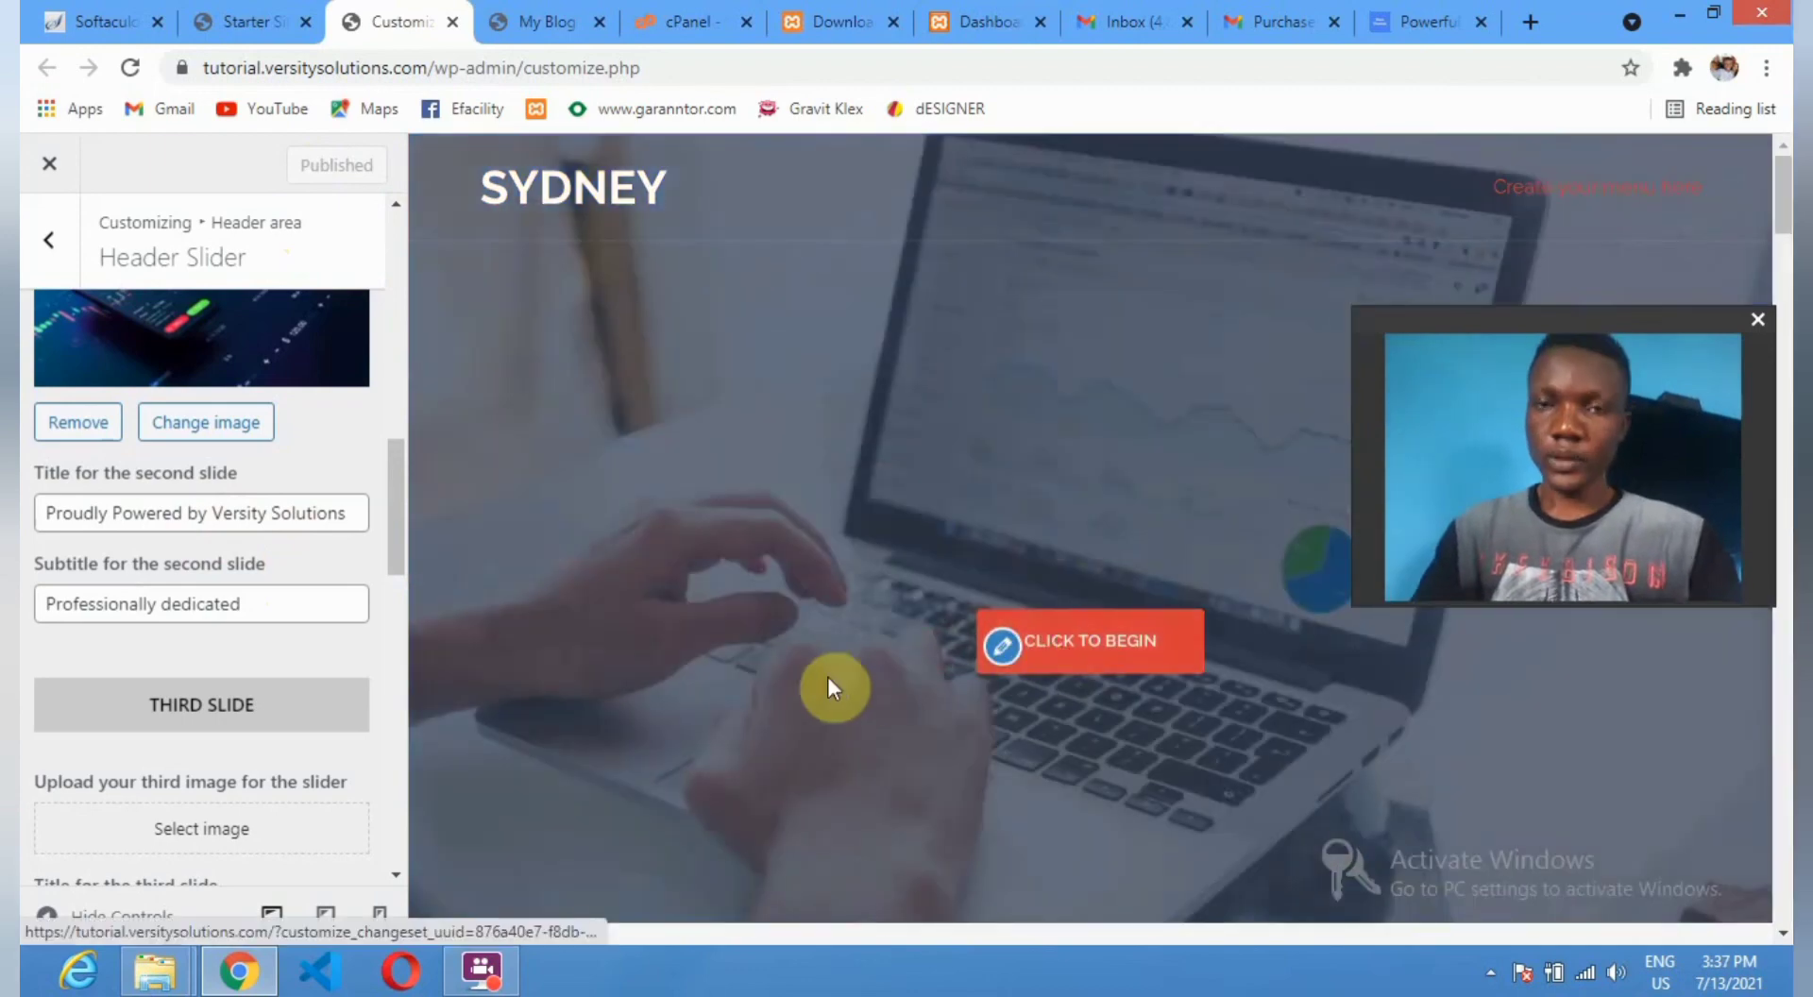
scroll(133, 676, down, 5)
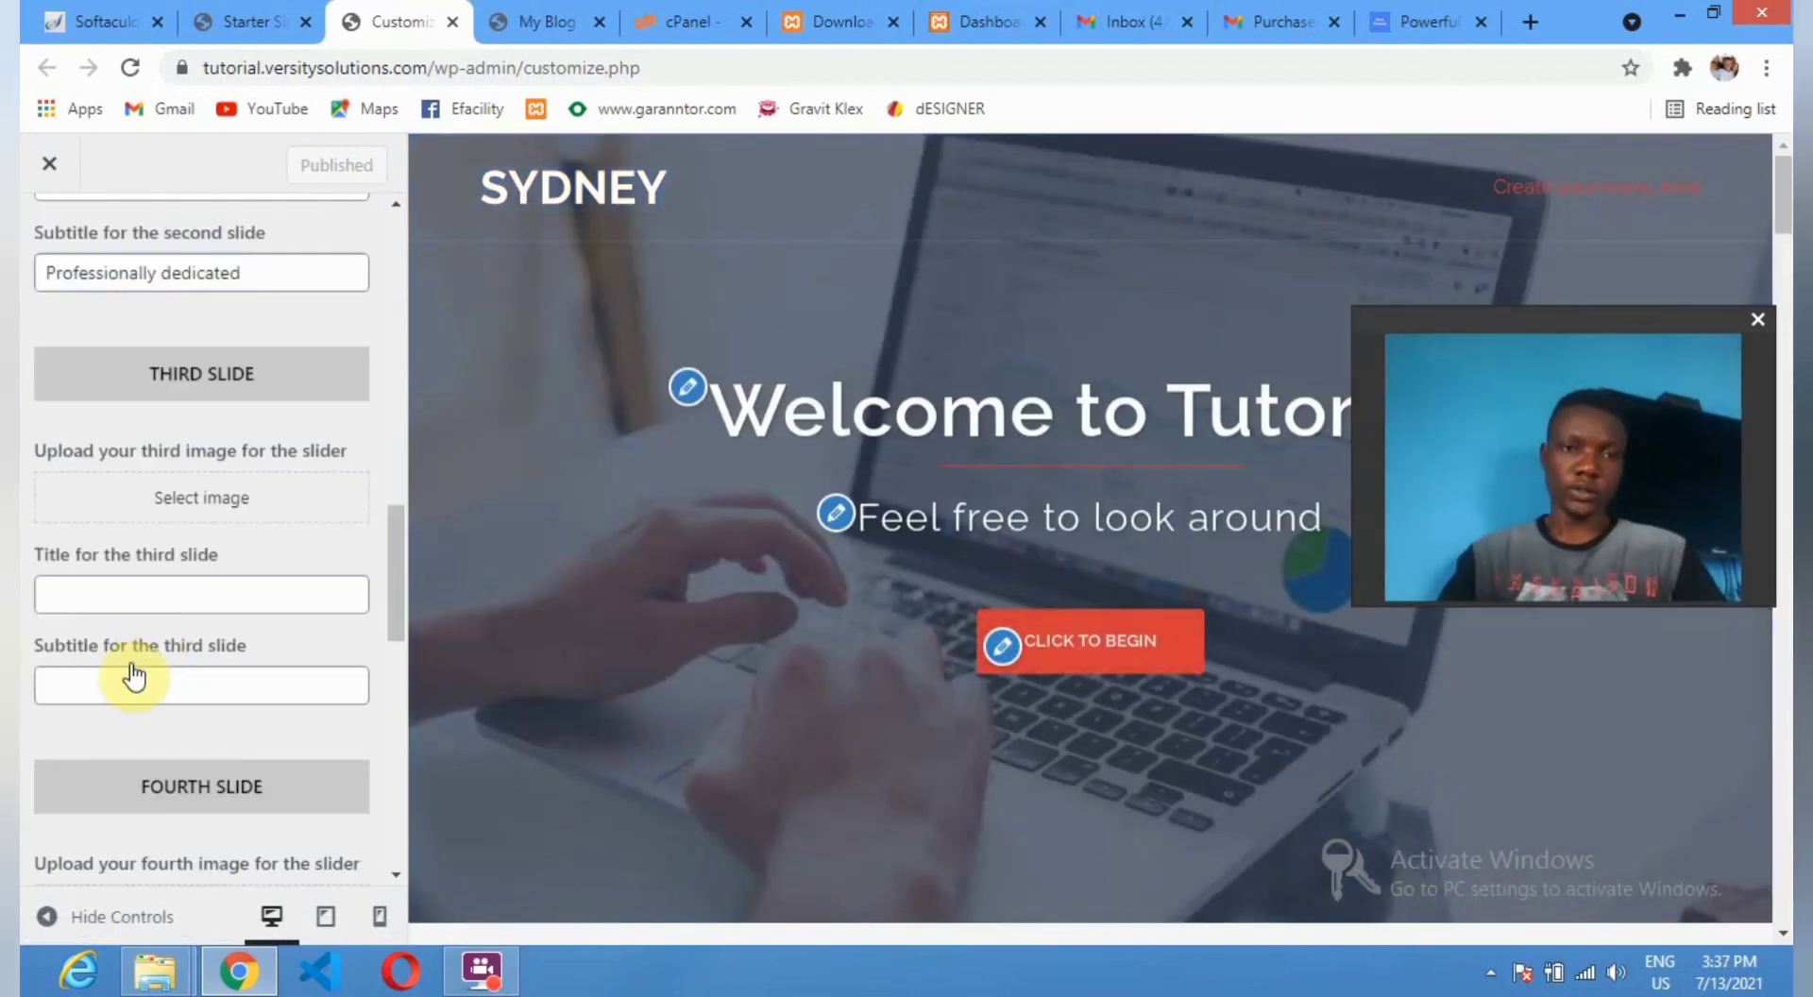
scroll(53, 477, up, 10)
scroll(94, 346, up, 4)
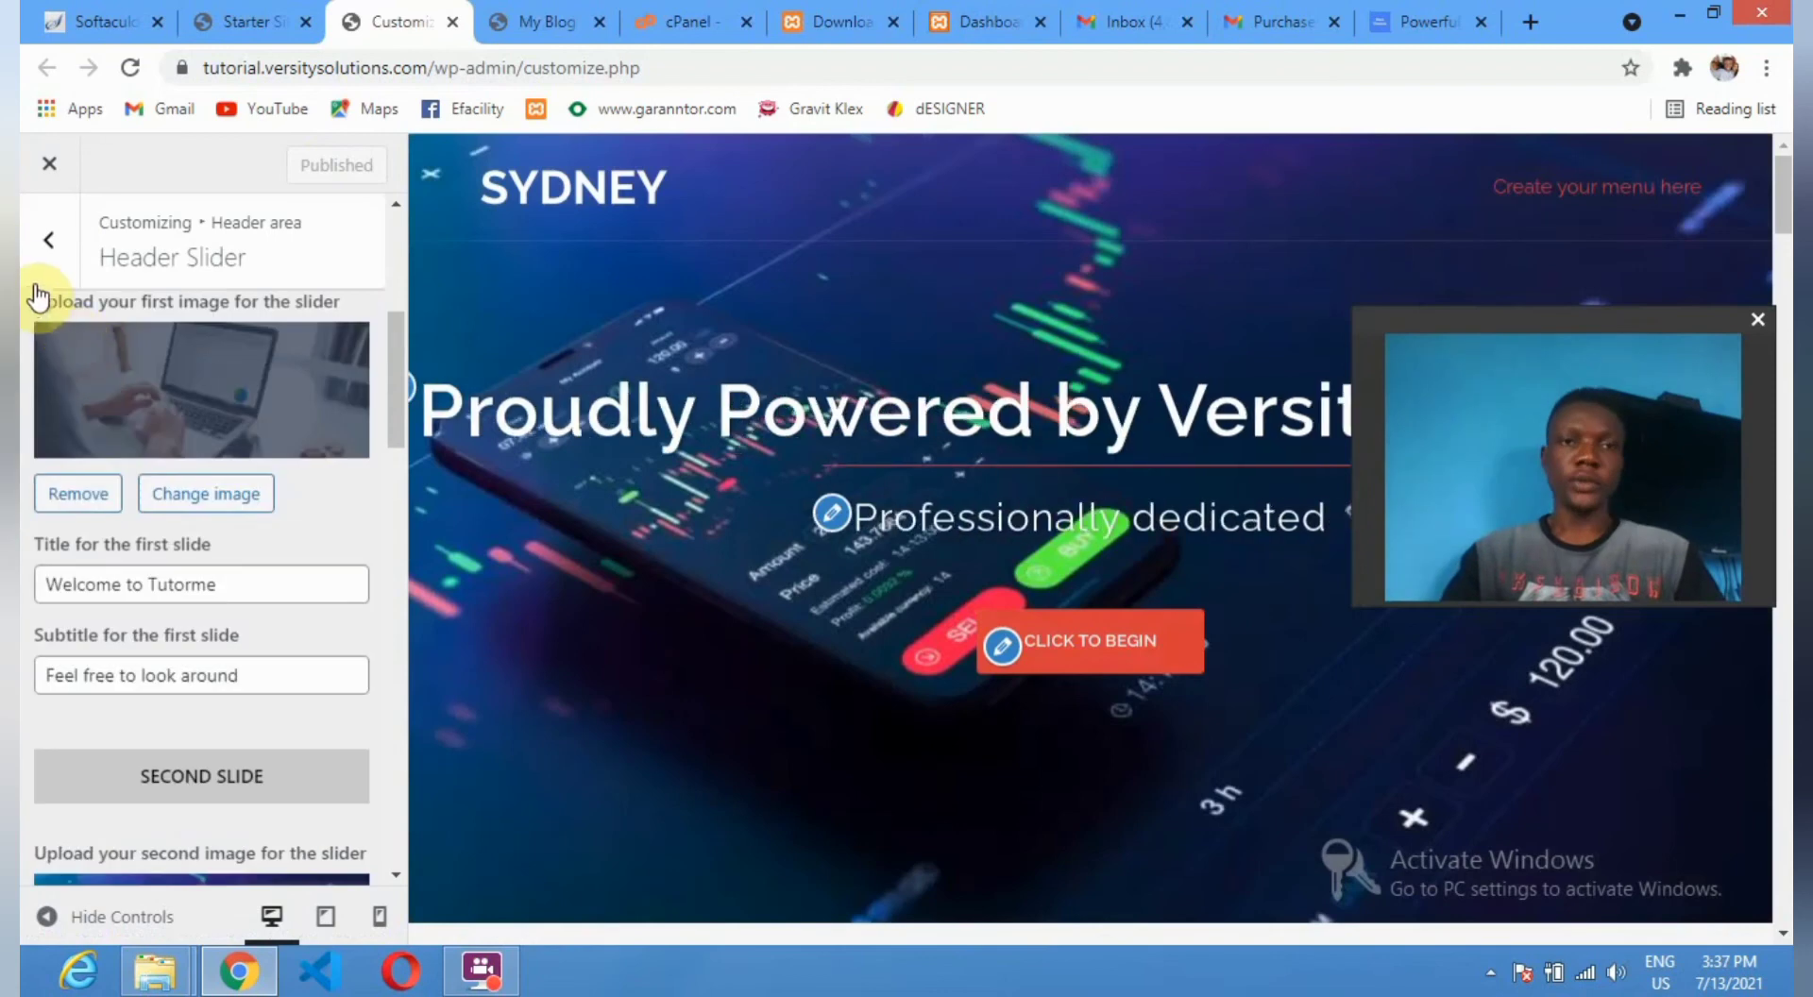
click(49, 259)
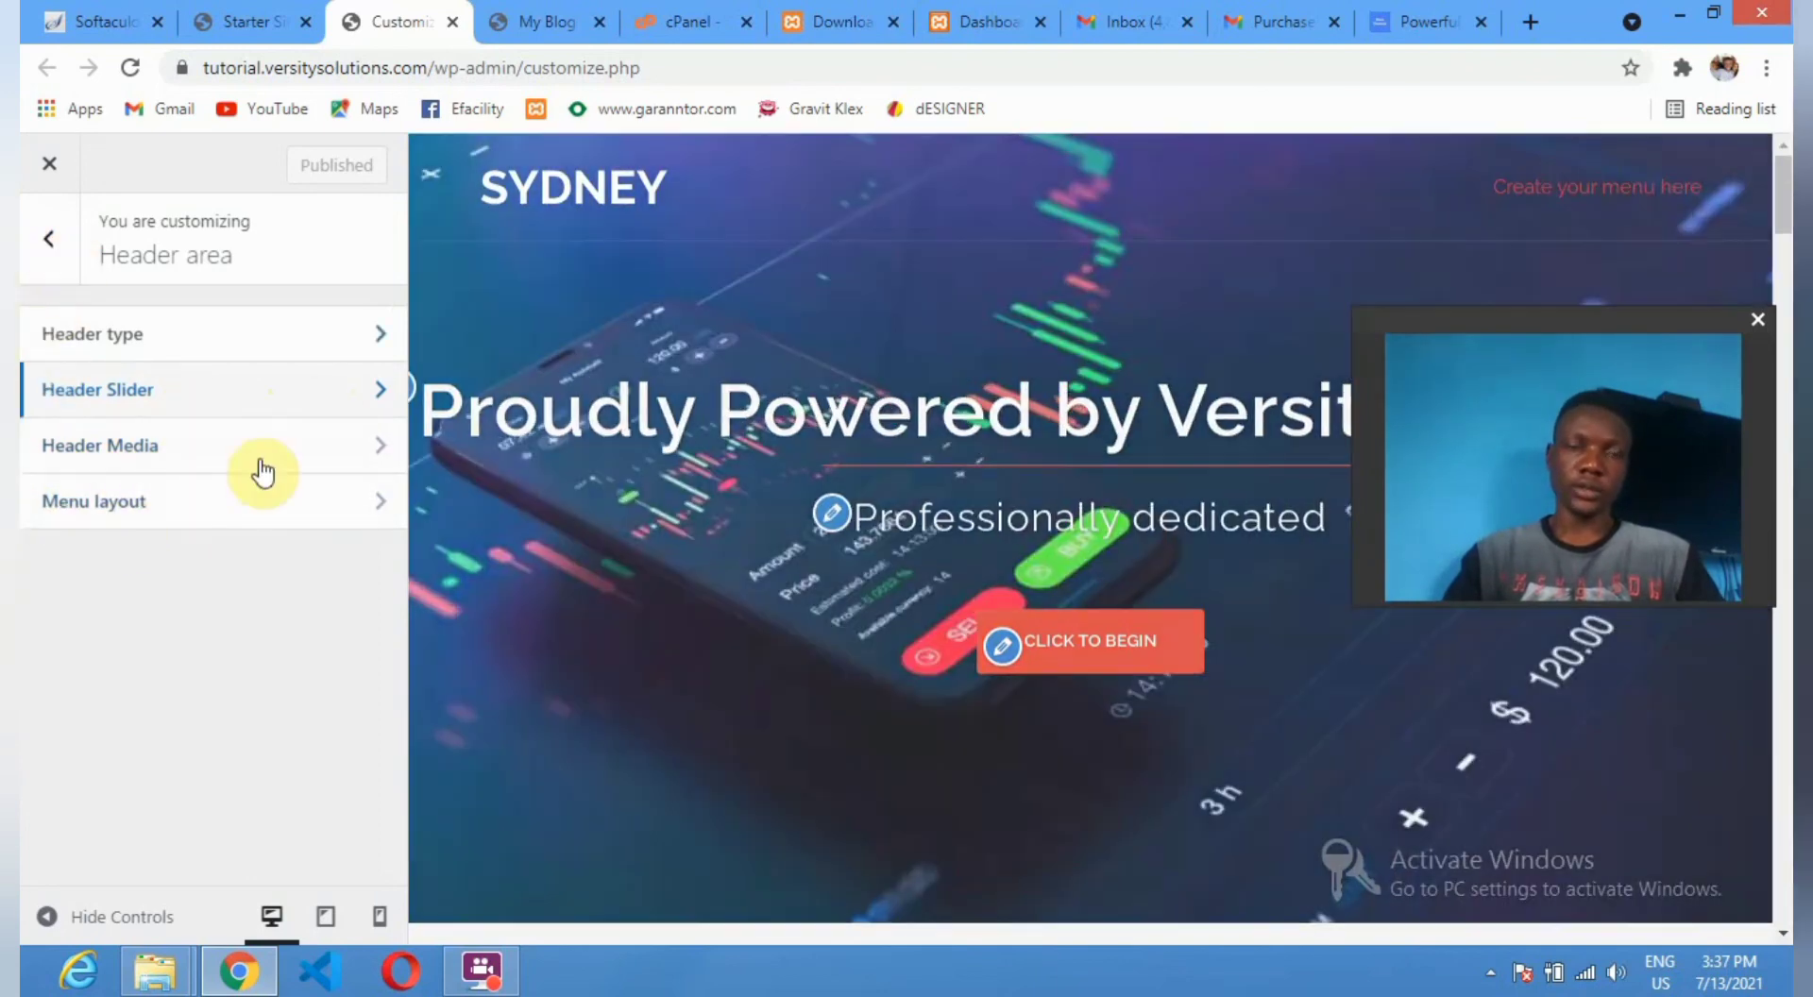
Escape to the main Customizer panel showing Sydney as the active theme.
key(Escape)
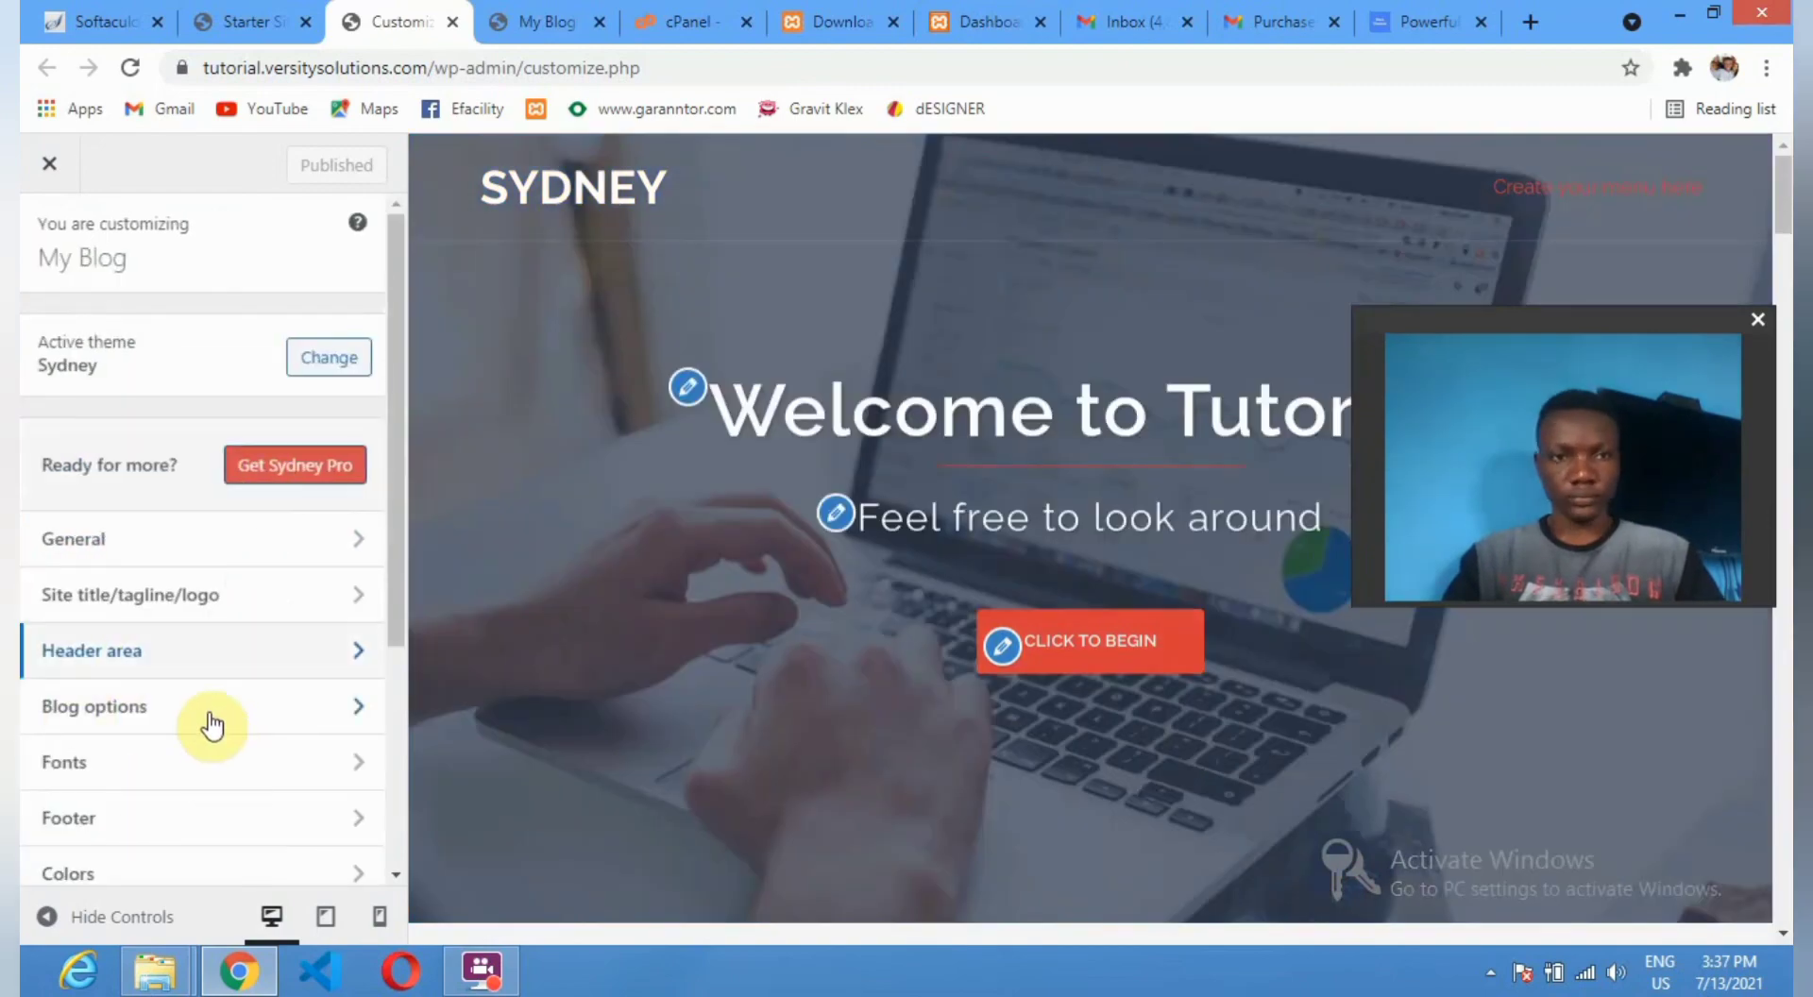
scroll(212, 726, down, 3)
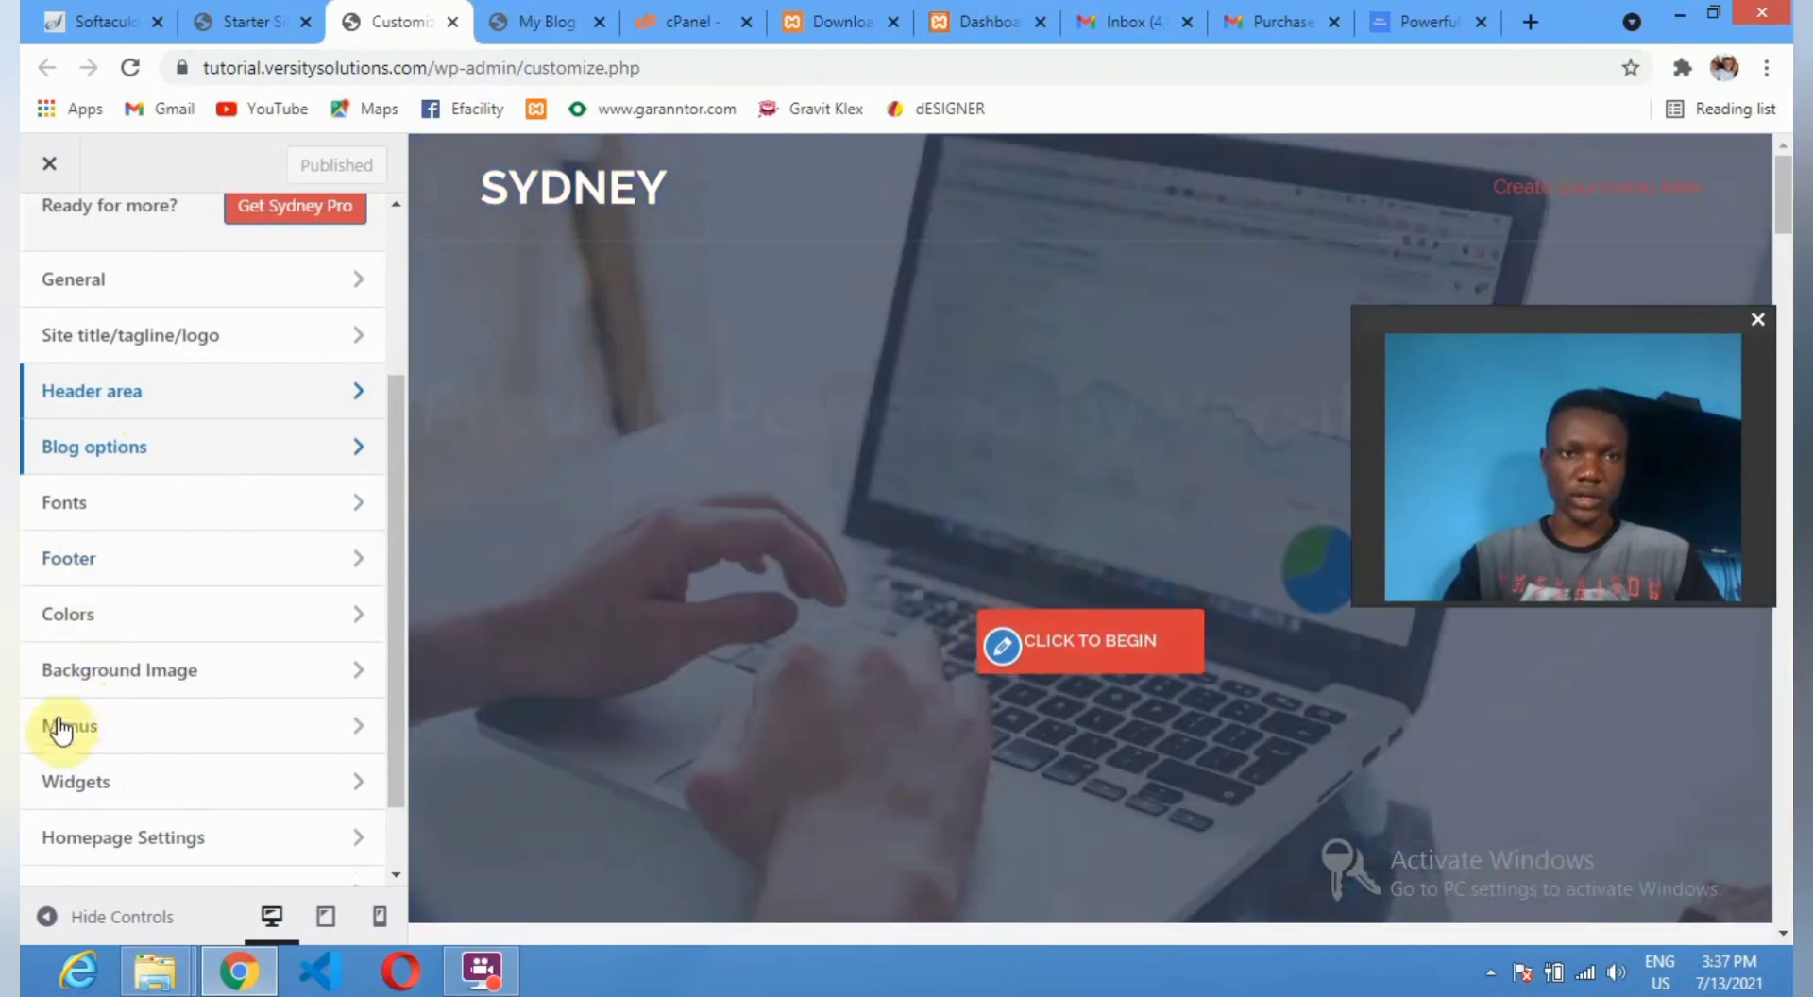
Check Homepage Settings and keep a static homepage: My front page as homepage, My blog page for posts.
click(314, 564)
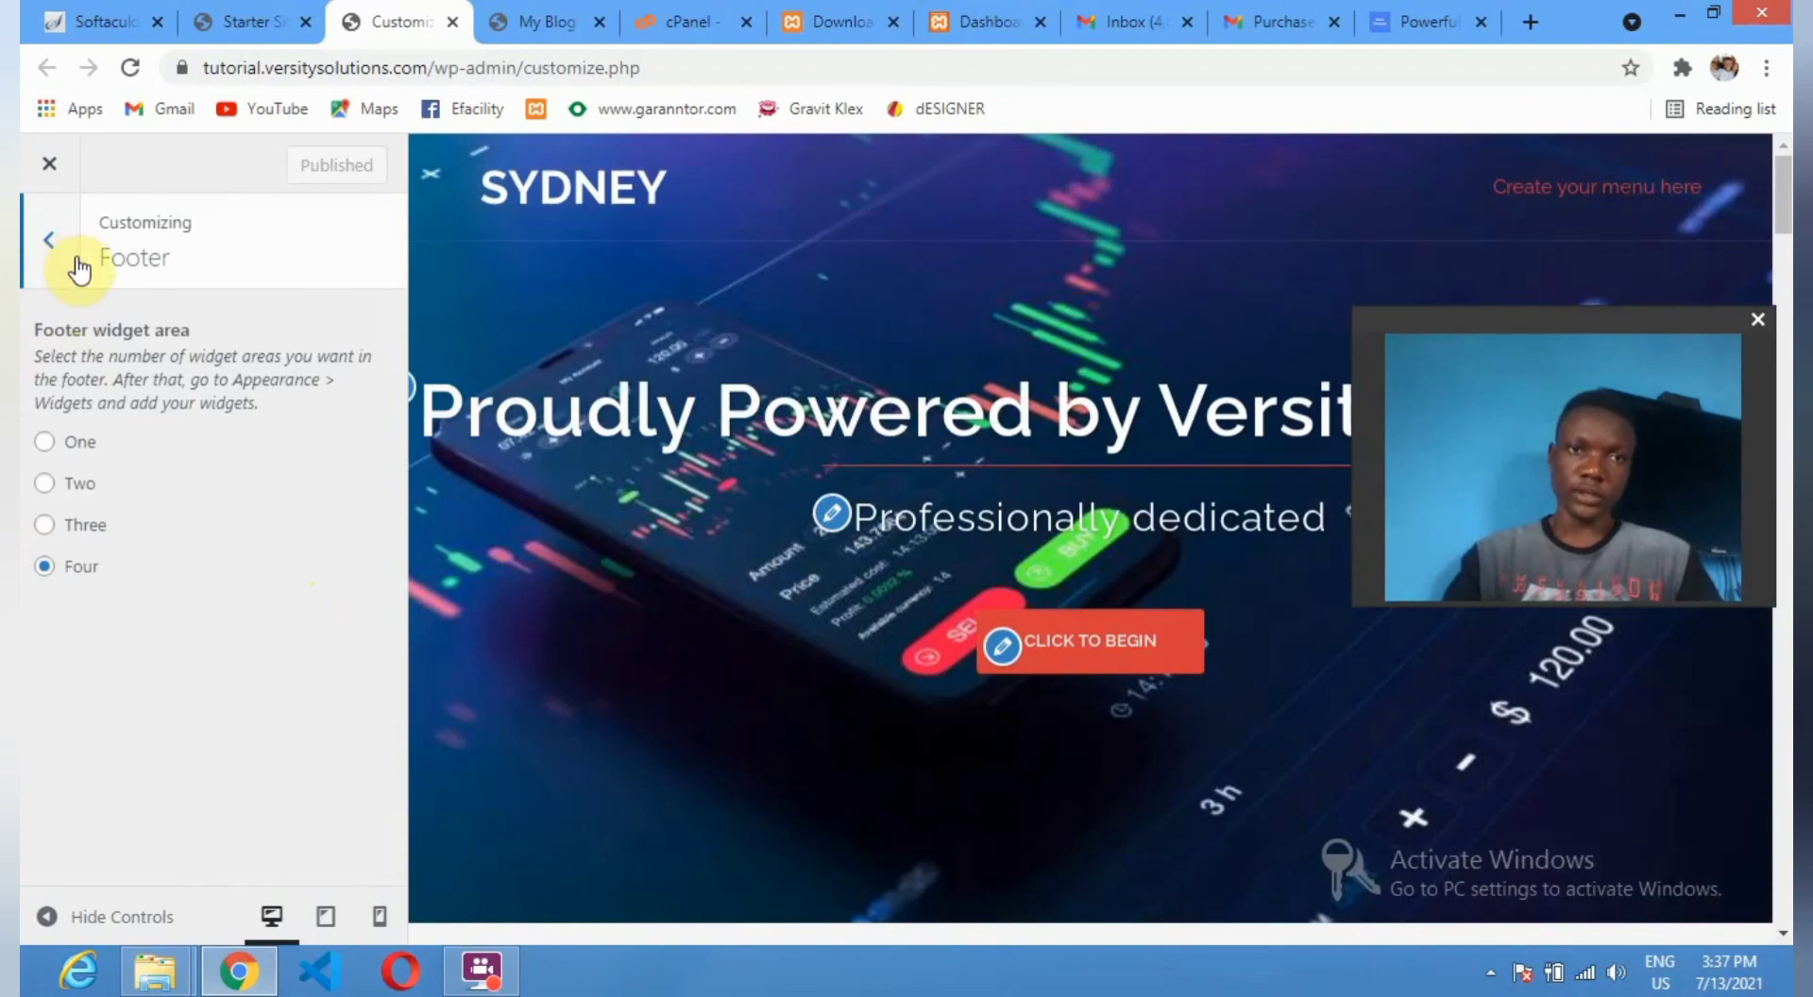
click(79, 271)
scroll(182, 713, down, 3)
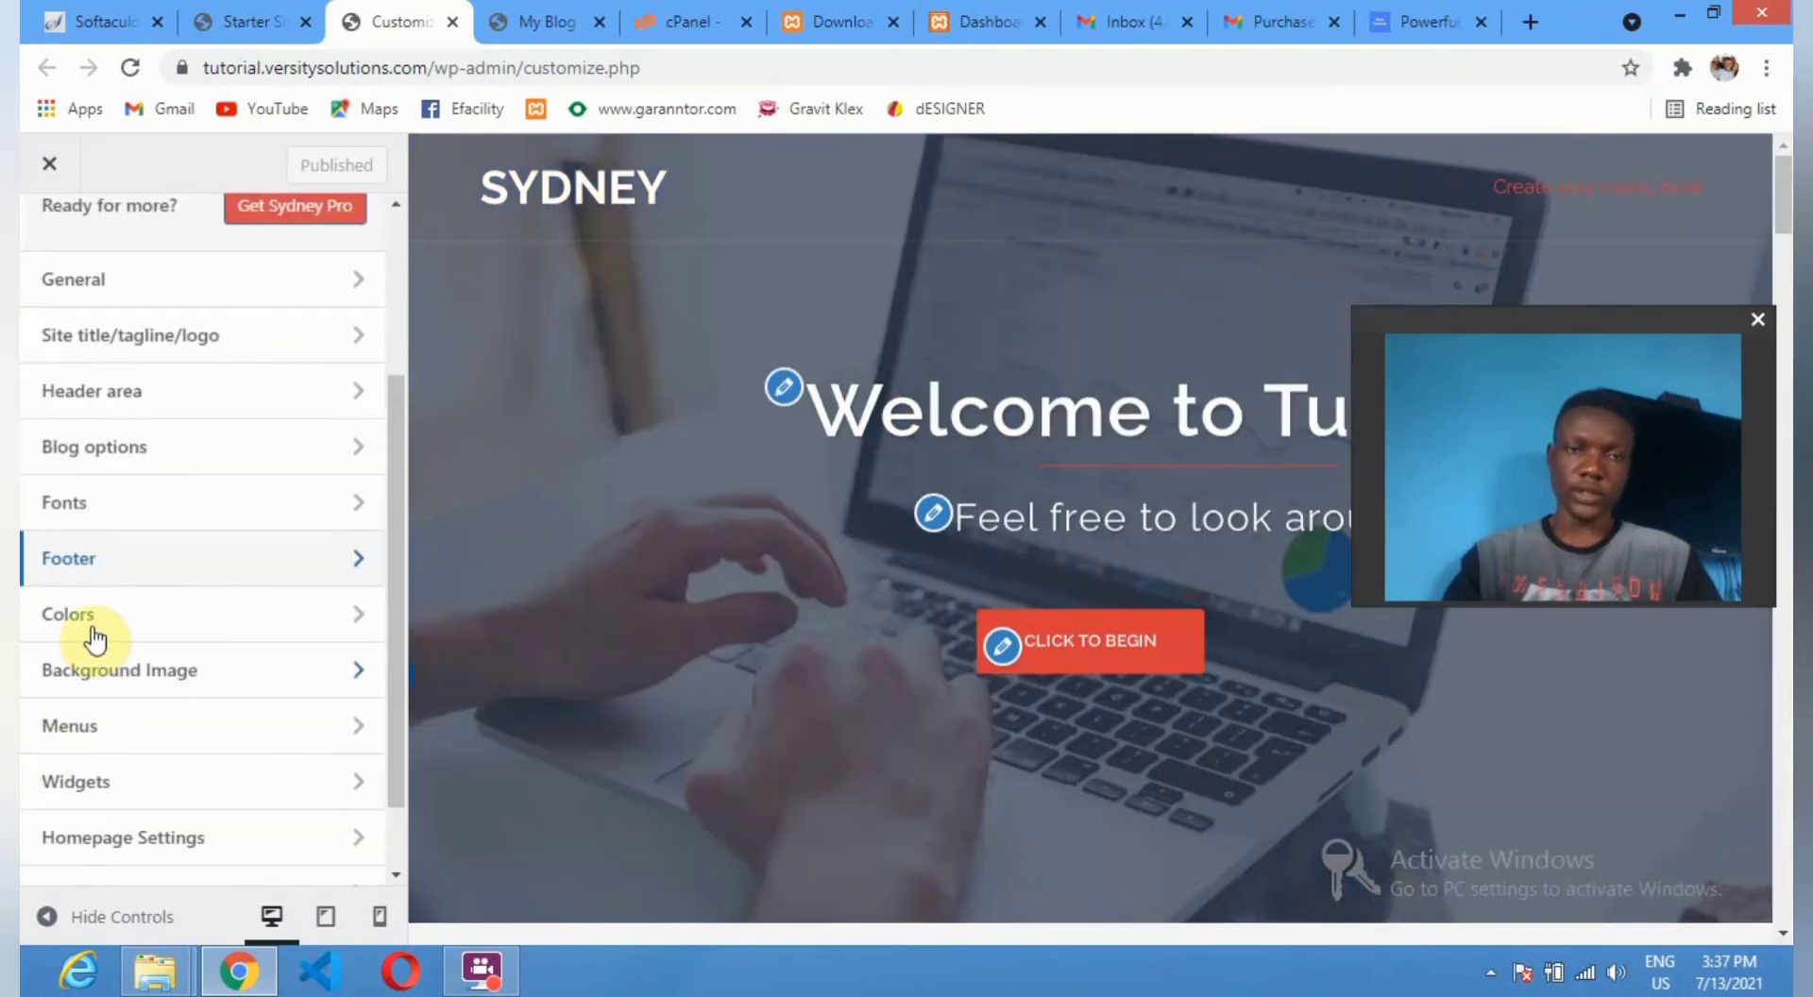
scroll(94, 639, down, 1)
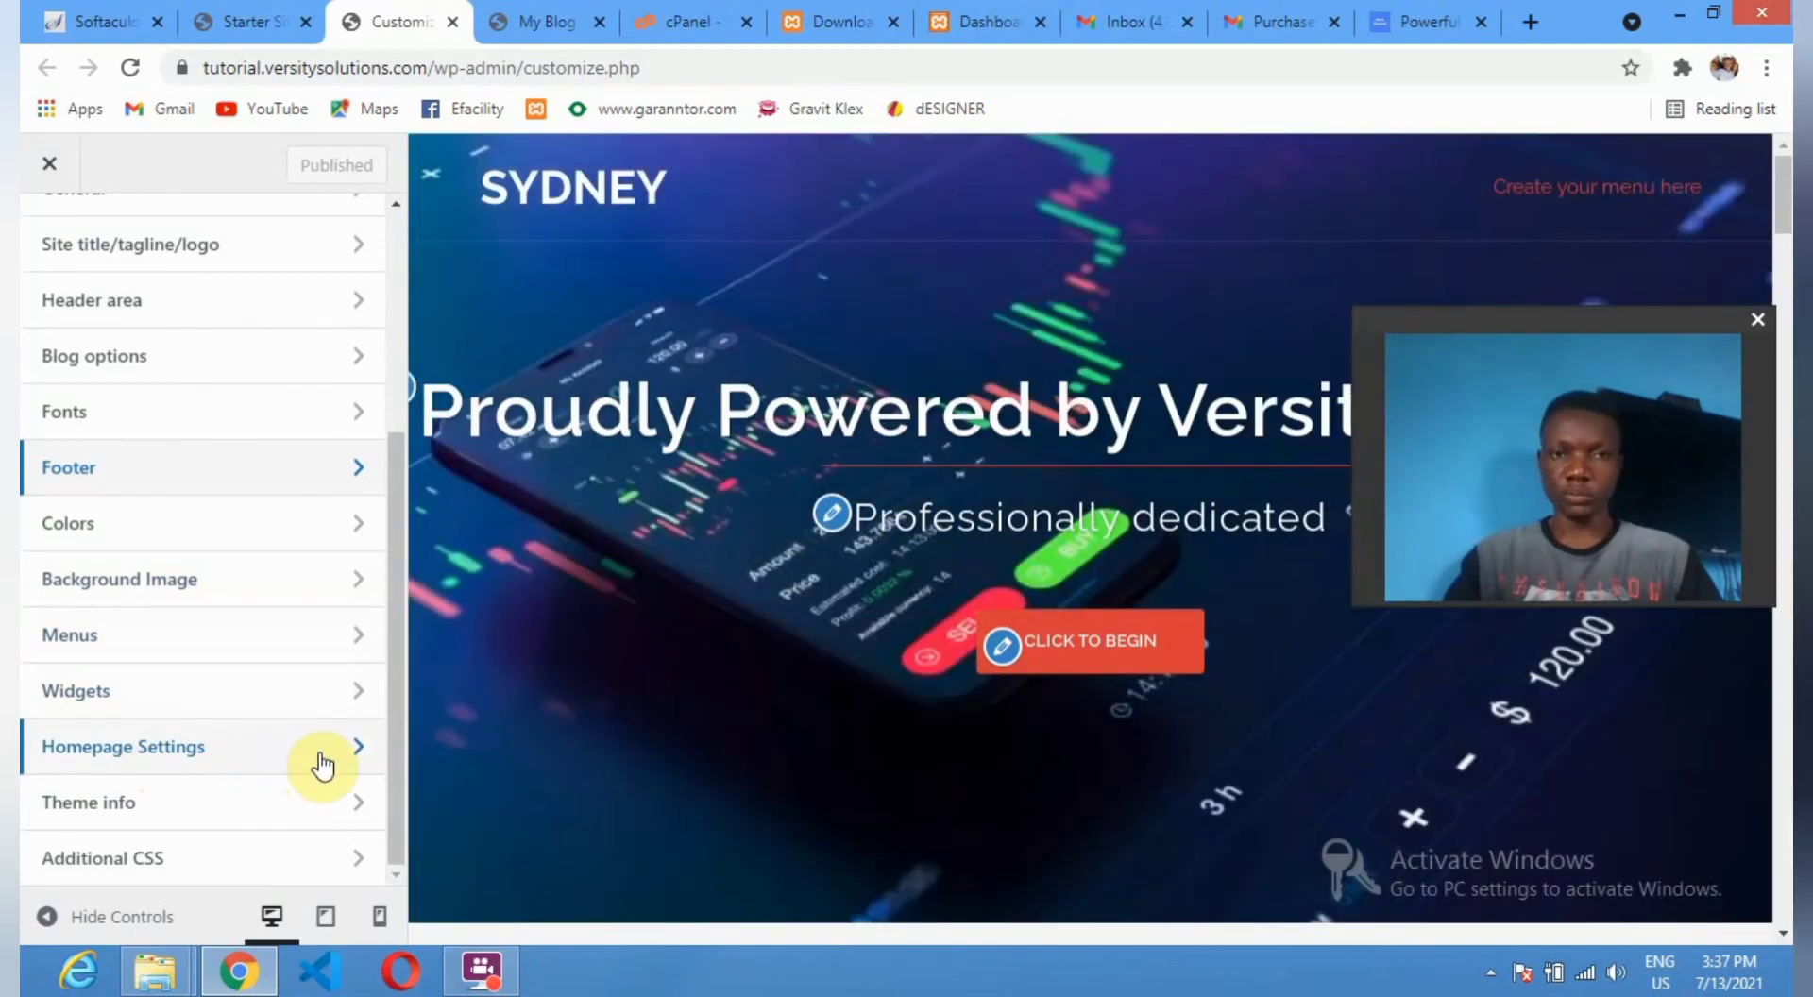
click(322, 763)
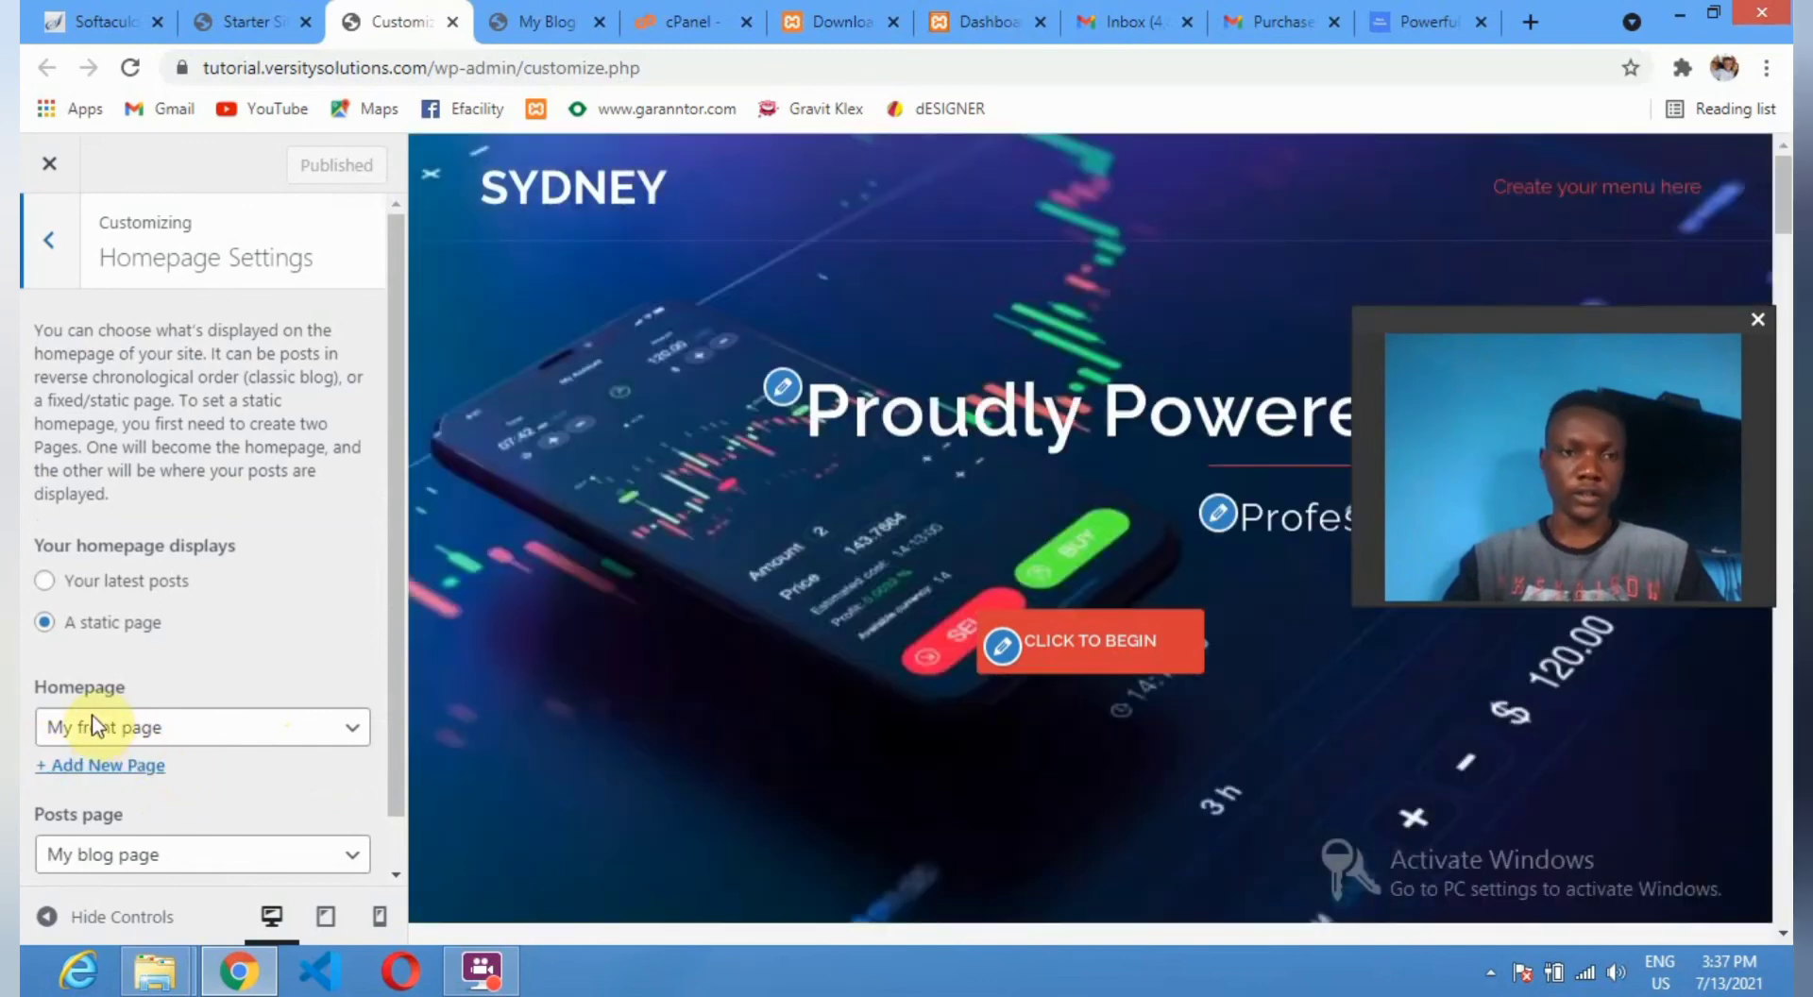
click(327, 728)
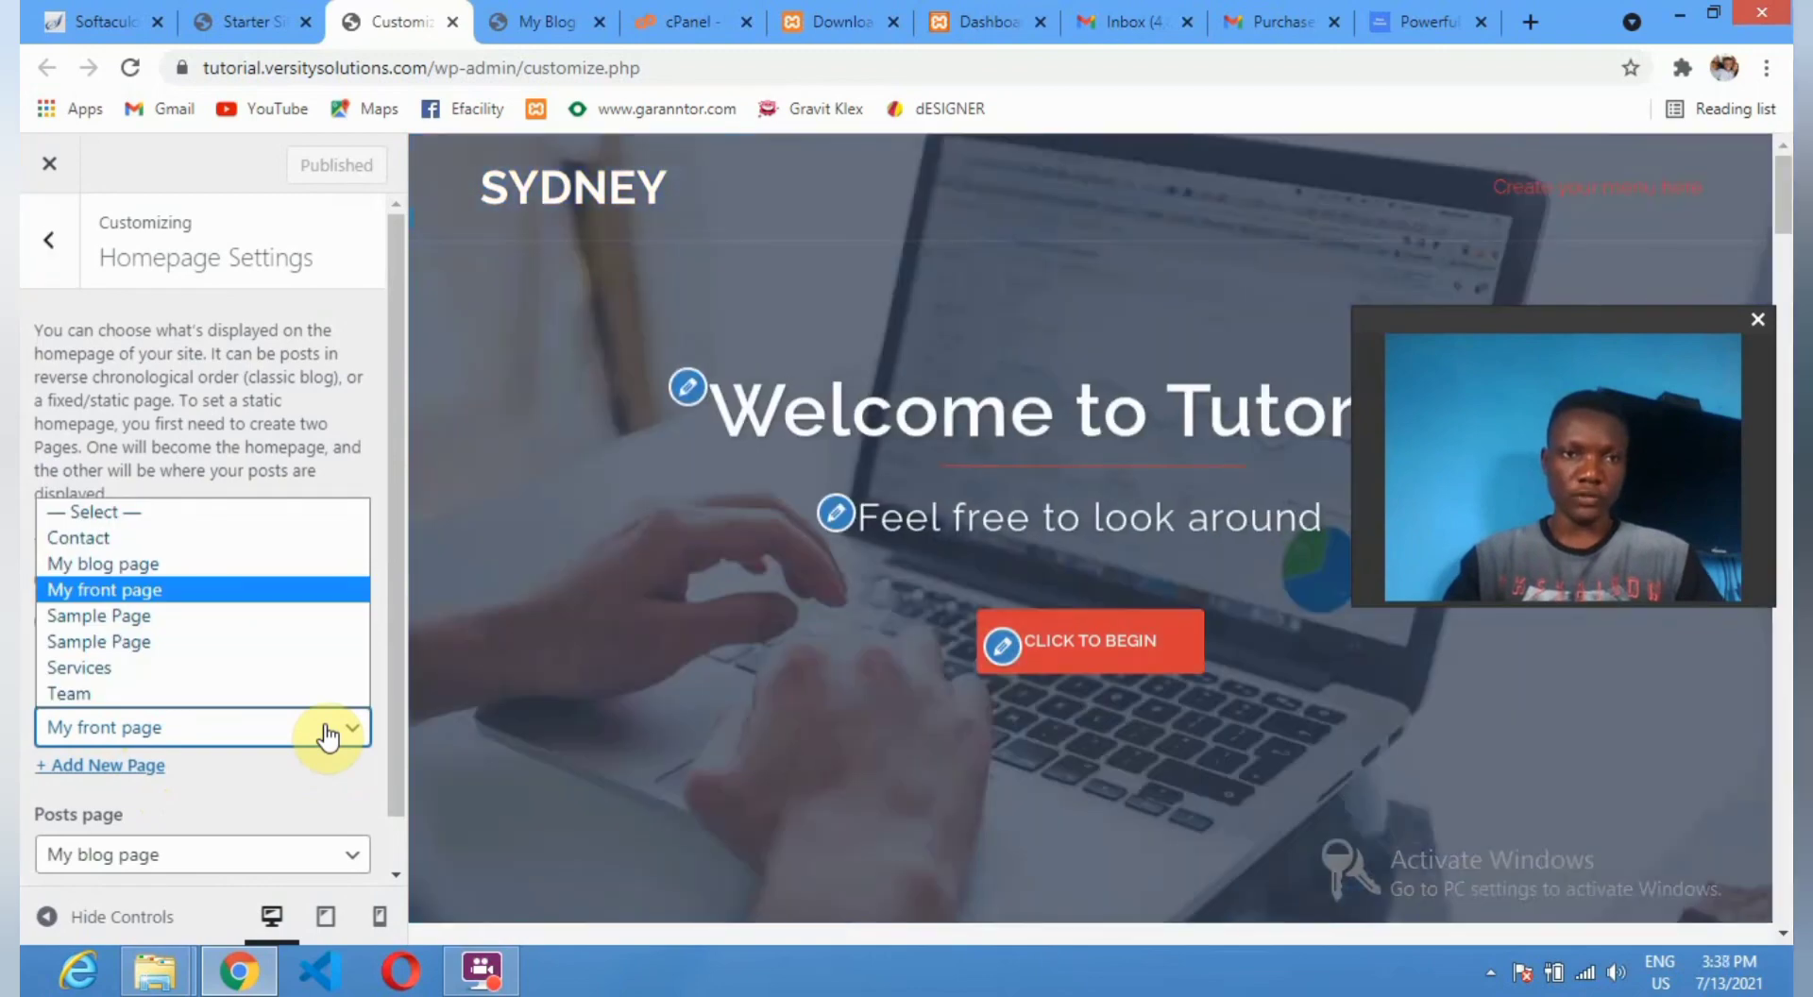
click(327, 732)
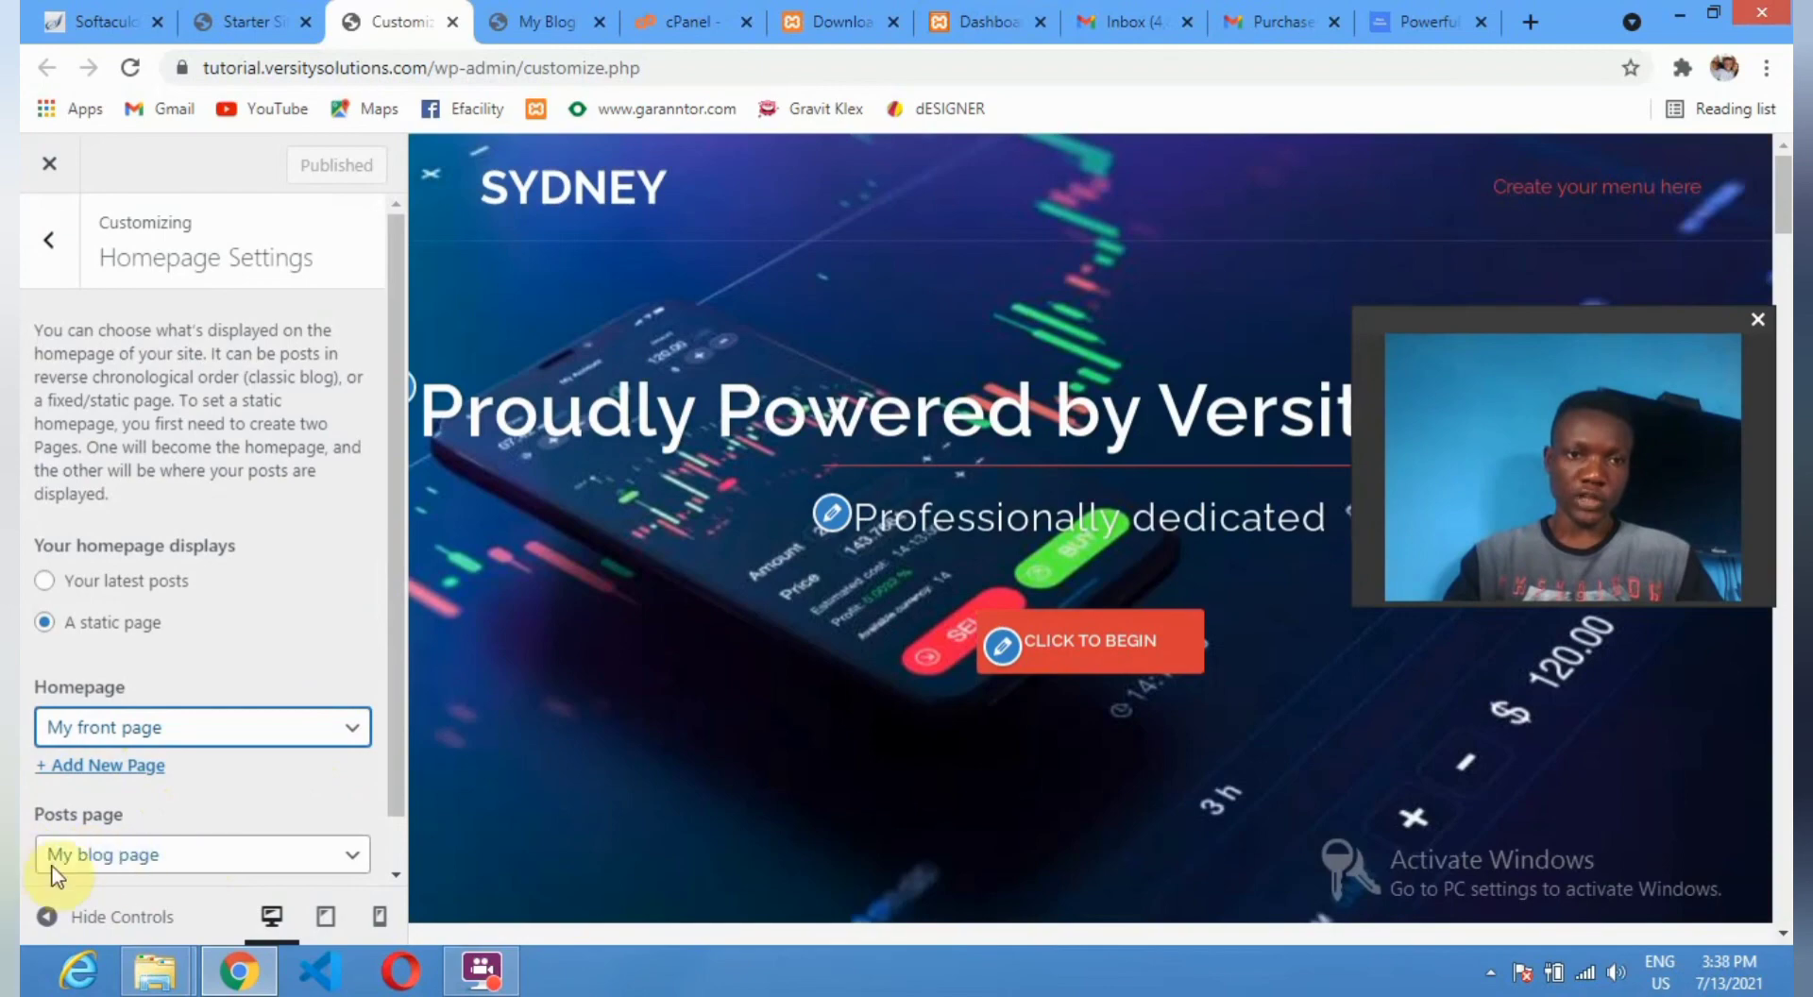
scroll(111, 863, down, 1)
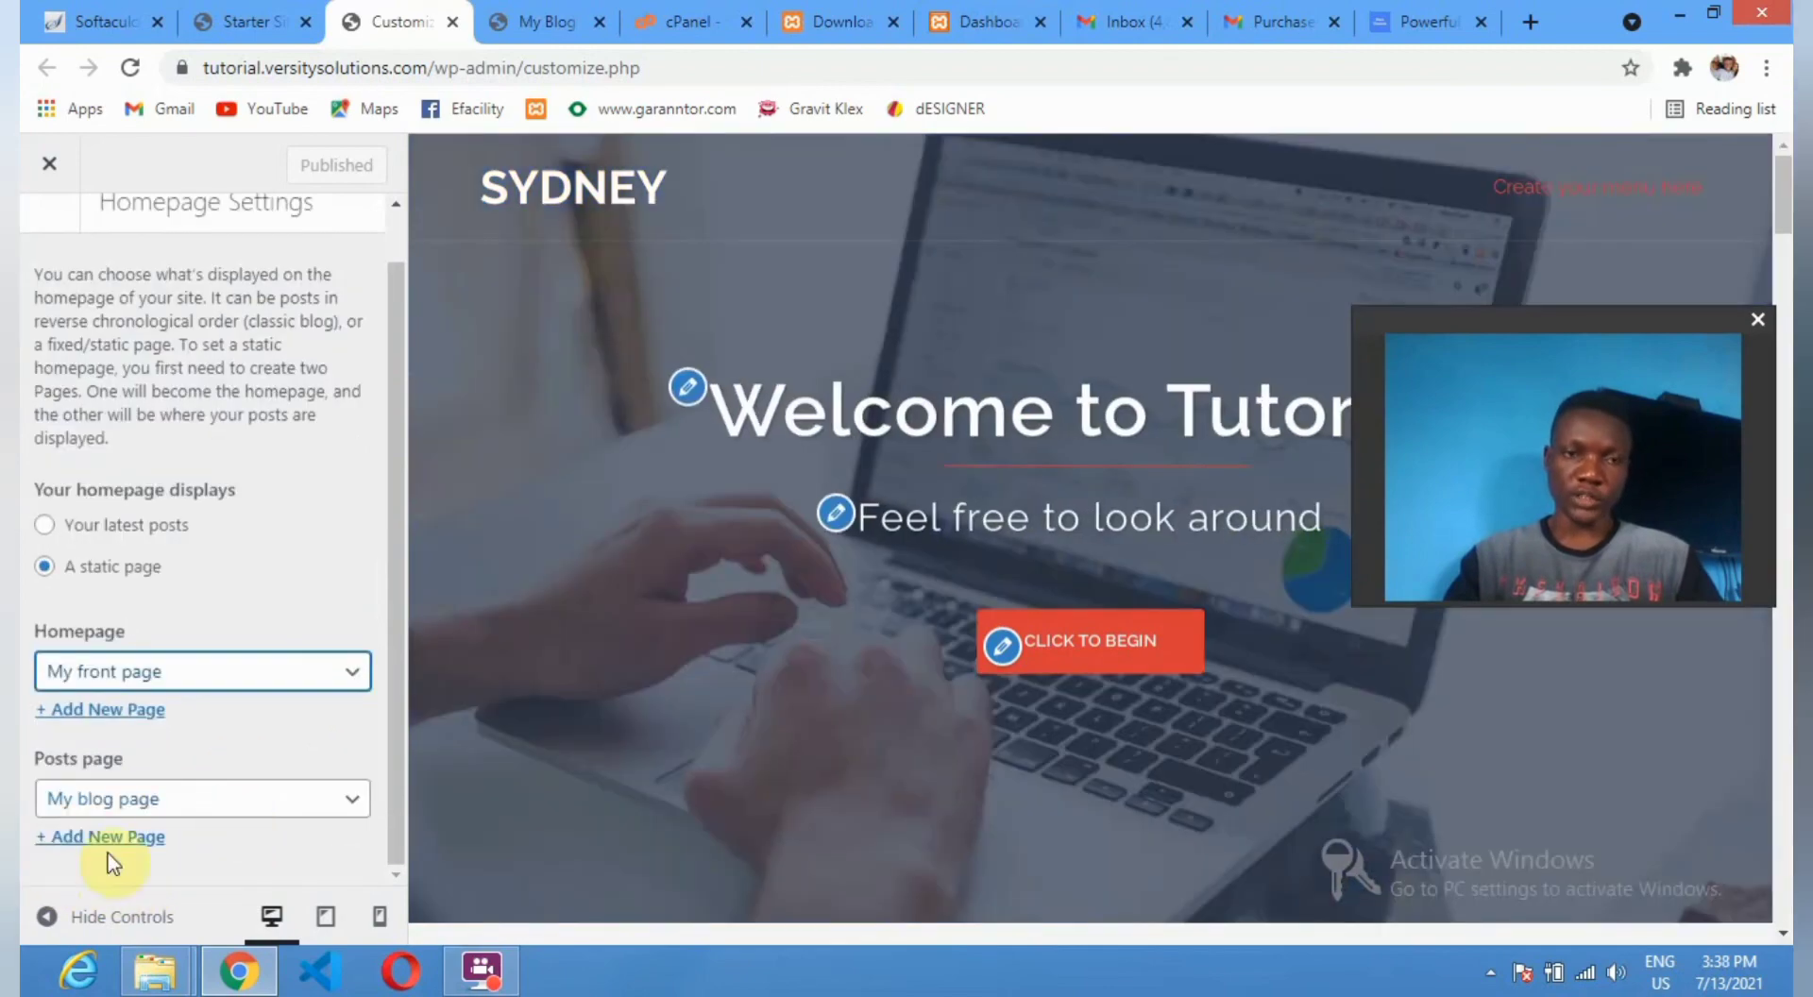
scroll(93, 603, up, 1)
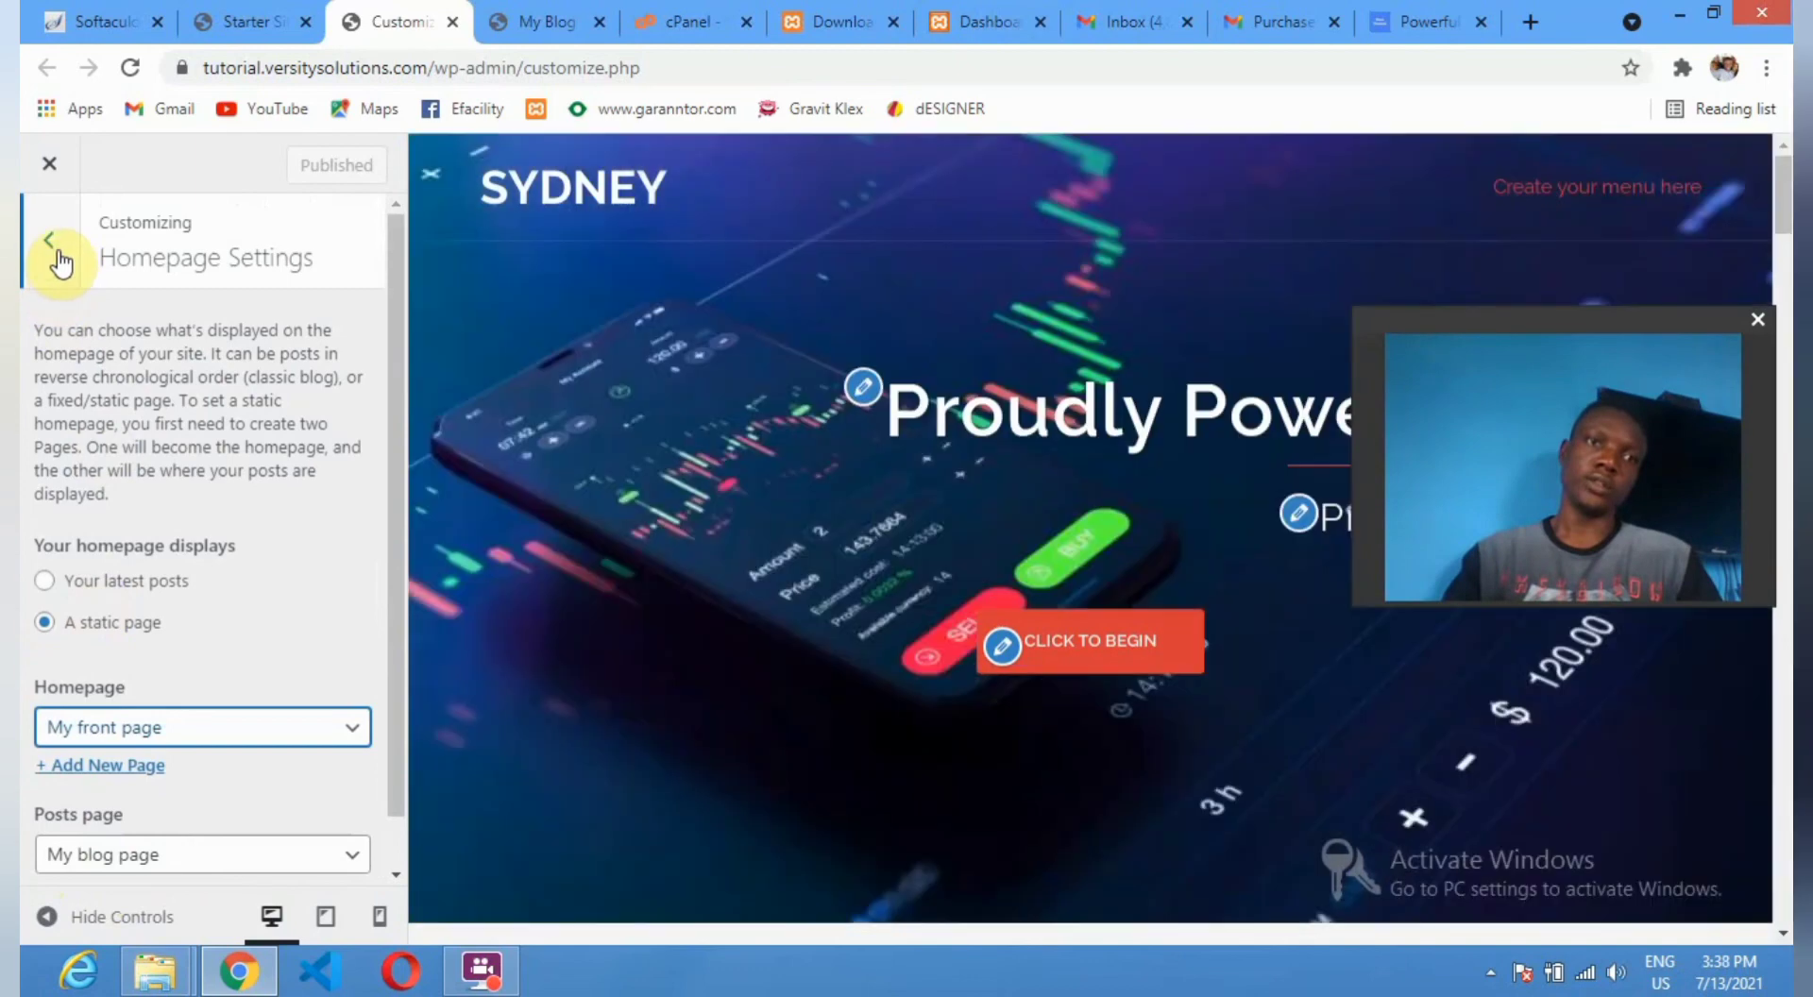
Return to the top-level Customizer sections, glancing into General settings and closing them again.
click(55, 253)
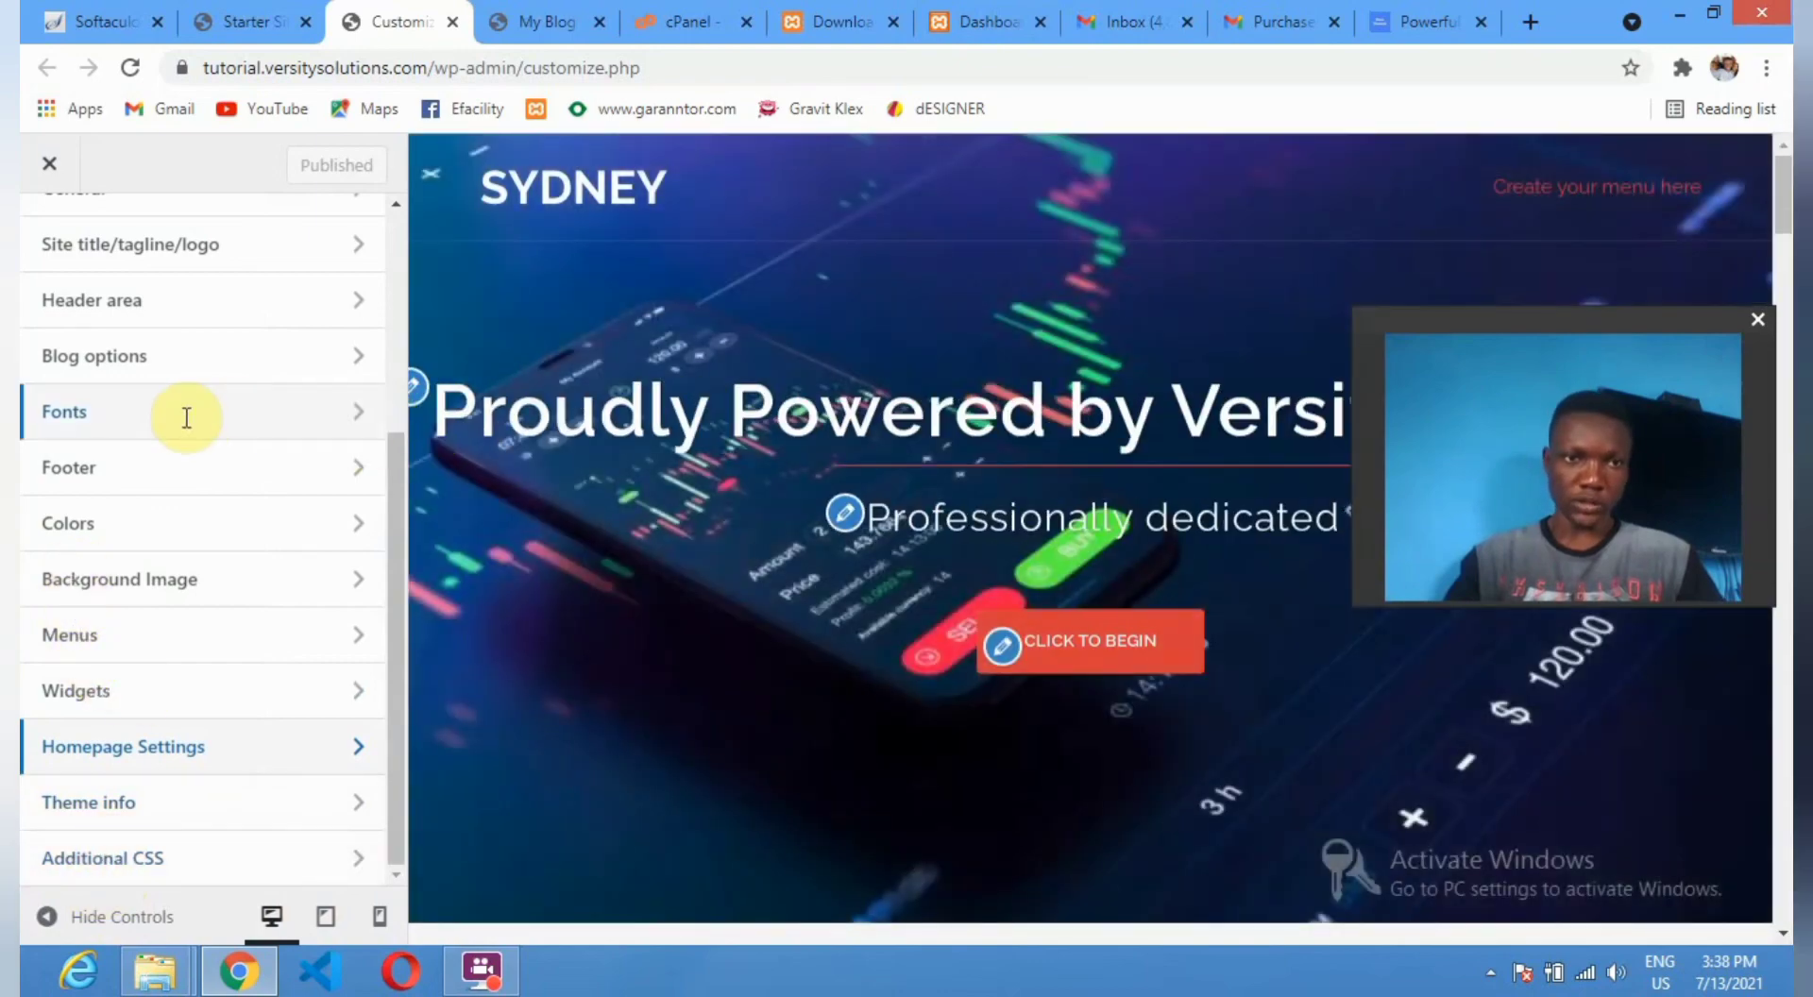
scroll(284, 283, up, 3)
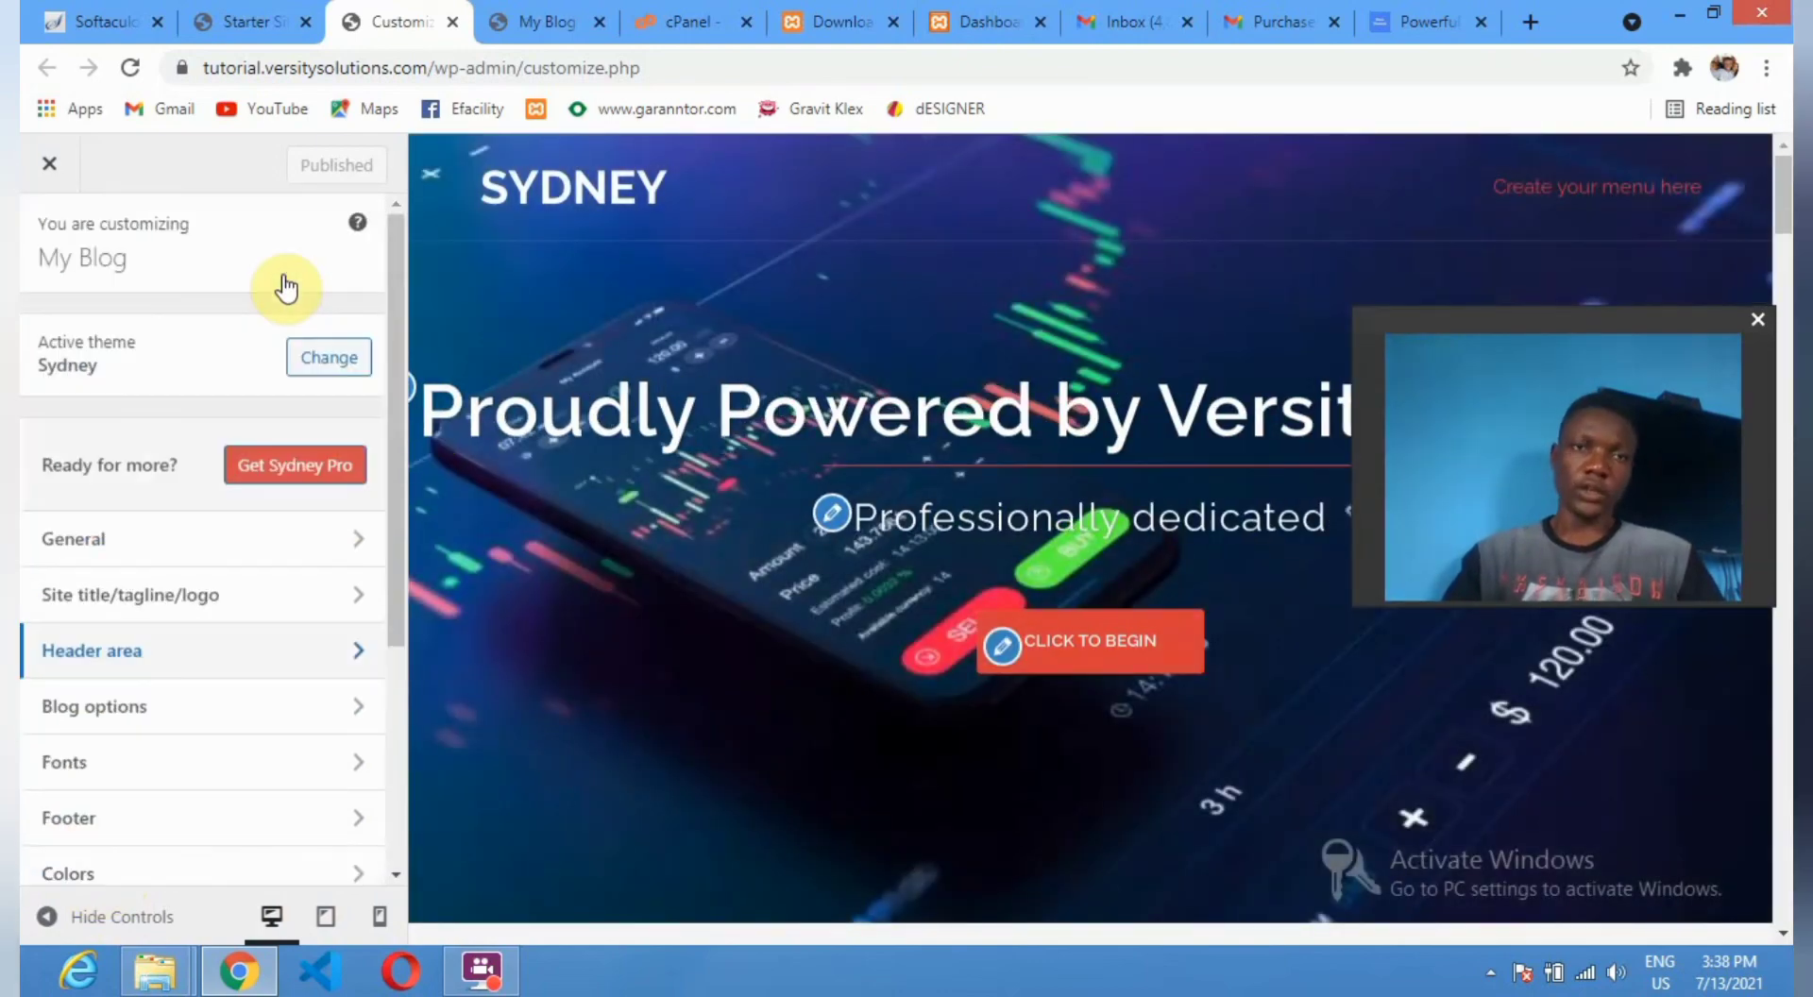
scroll(284, 283, up, 2)
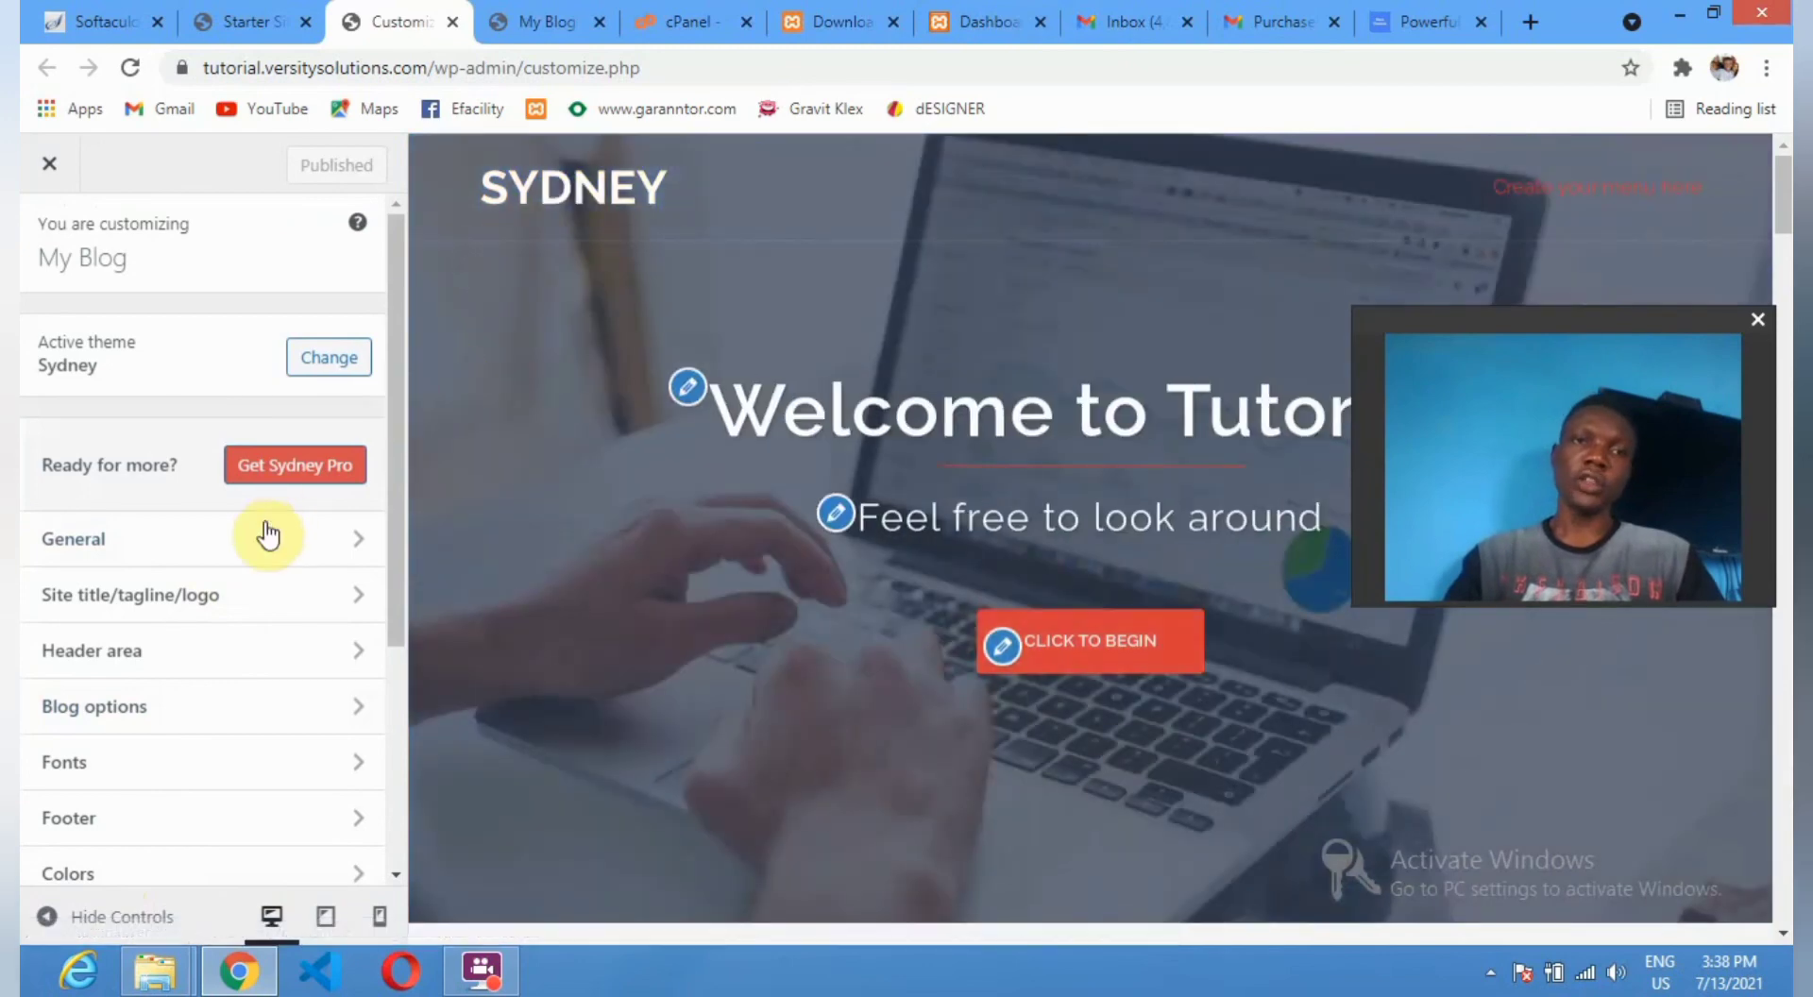
click(351, 546)
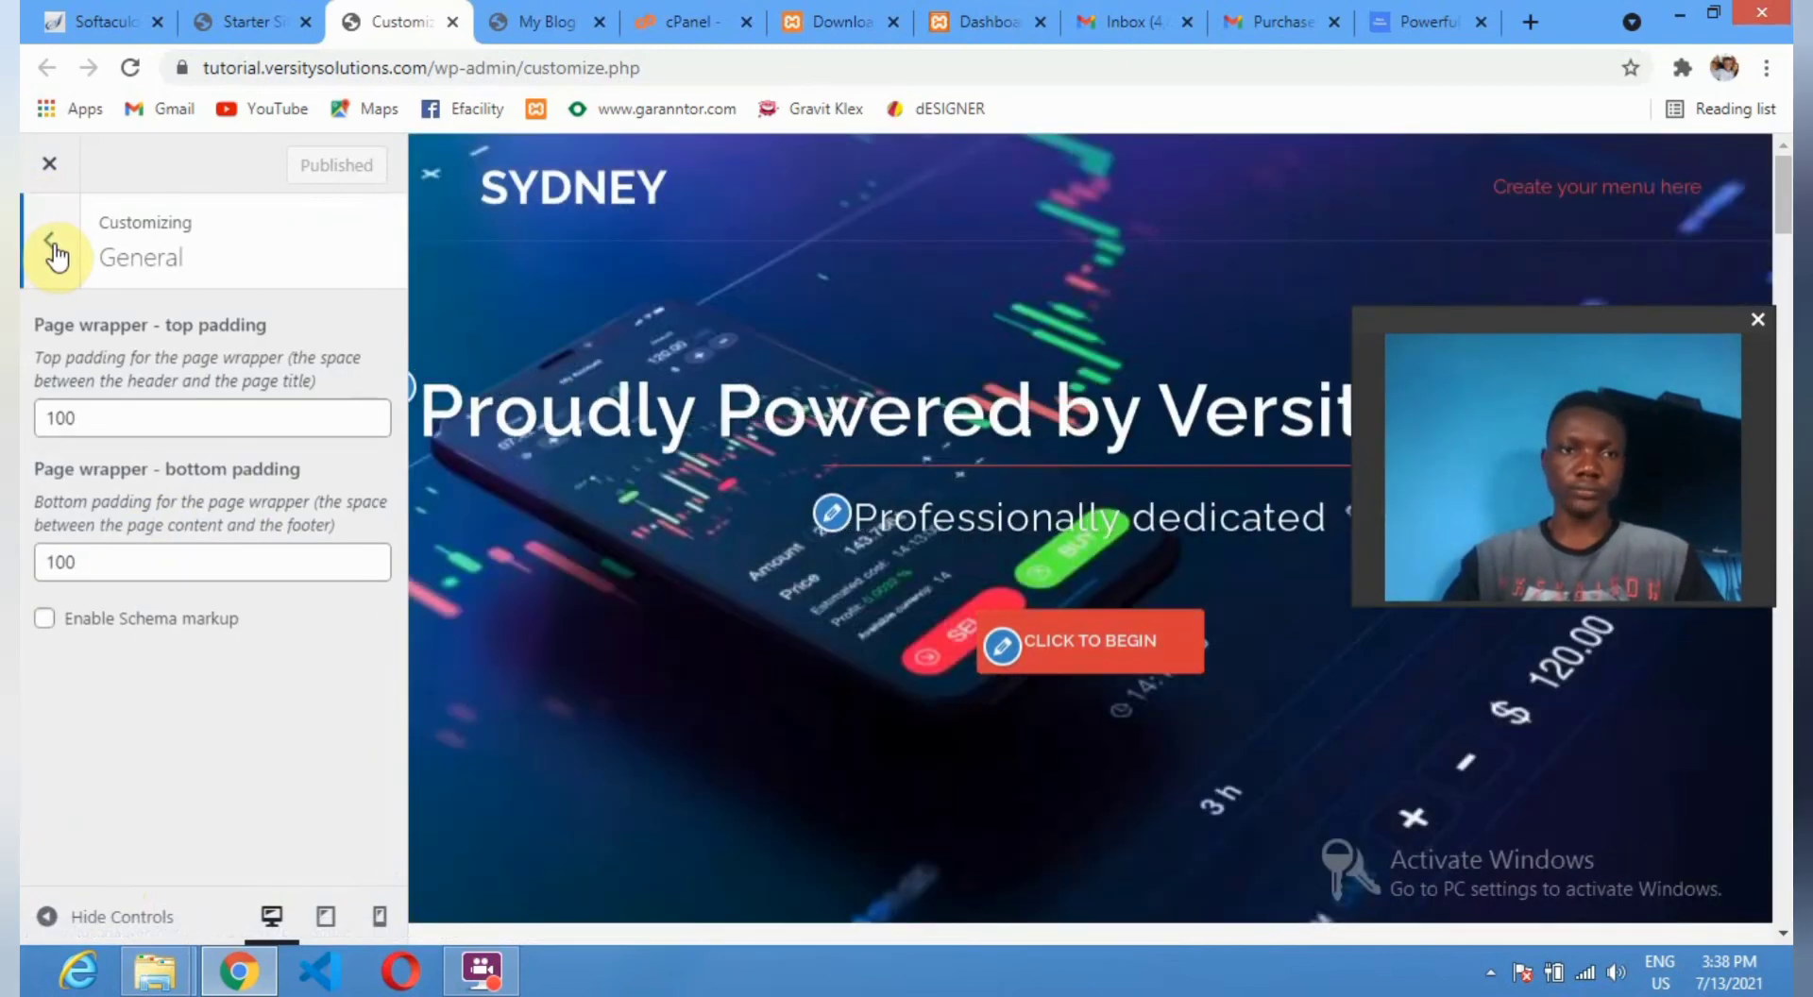
key(Escape)
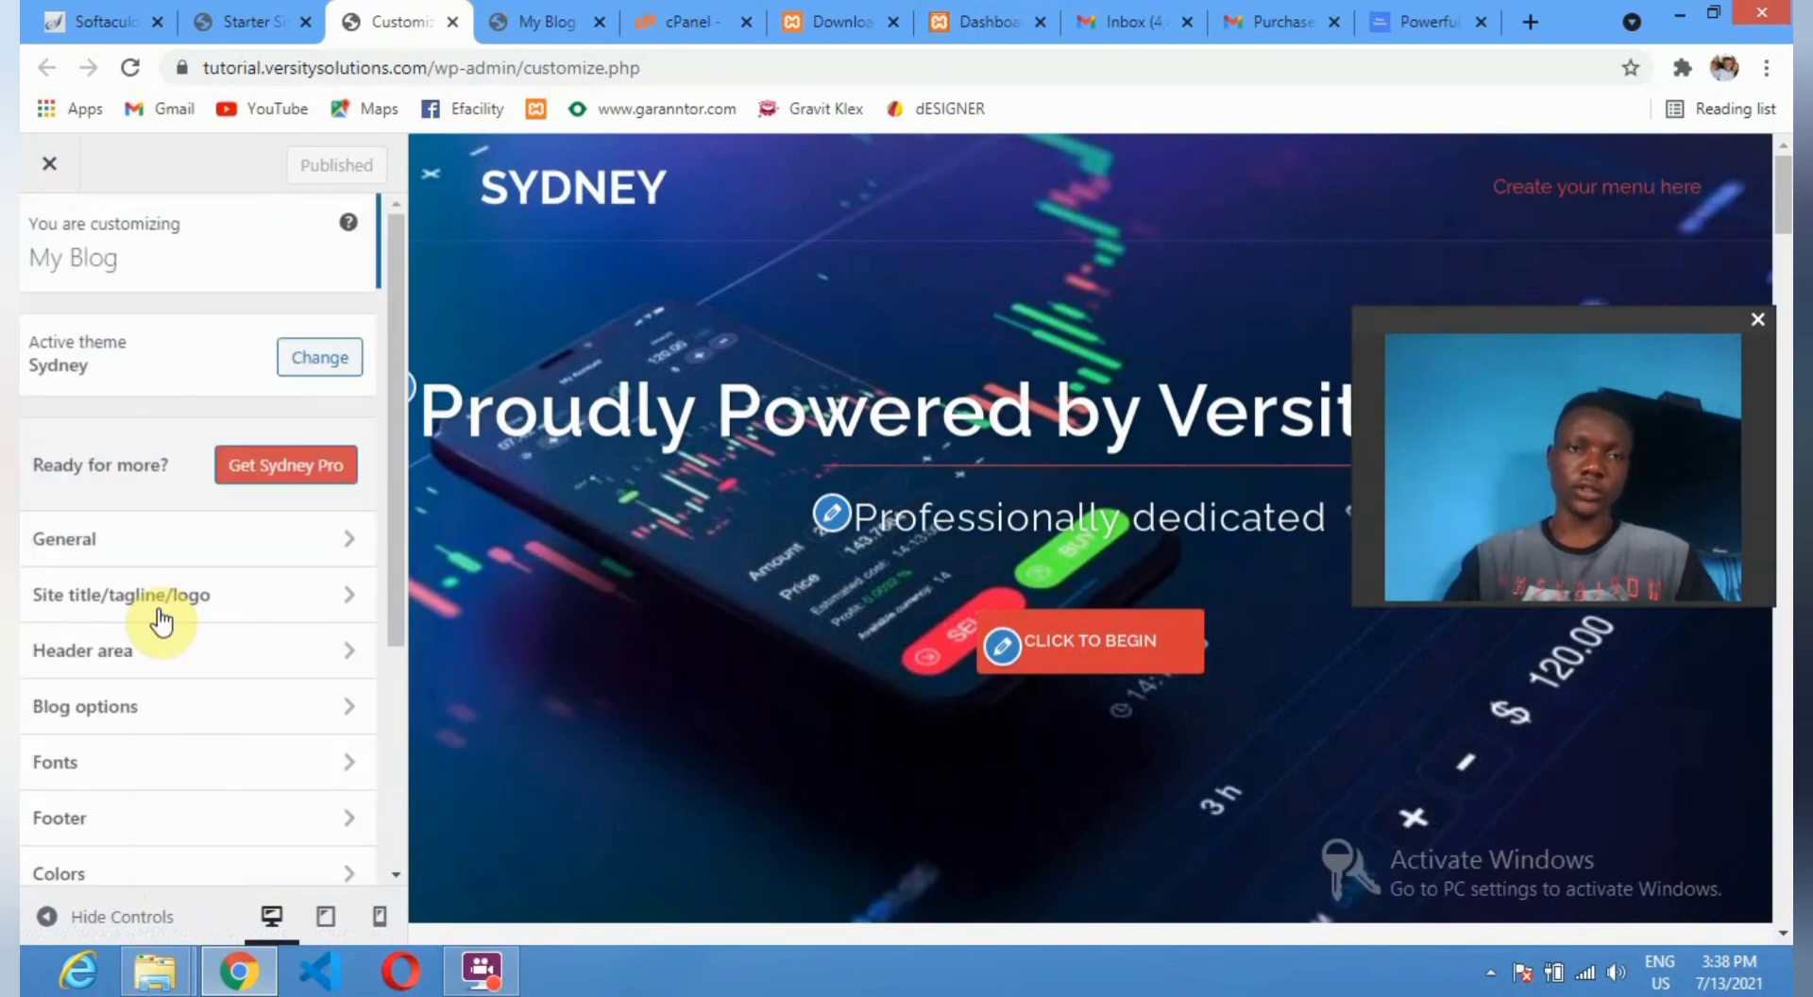
Replace the site title 'My Blog' with 'Tutor Me' and set the tagline to 'learn well'.
click(253, 608)
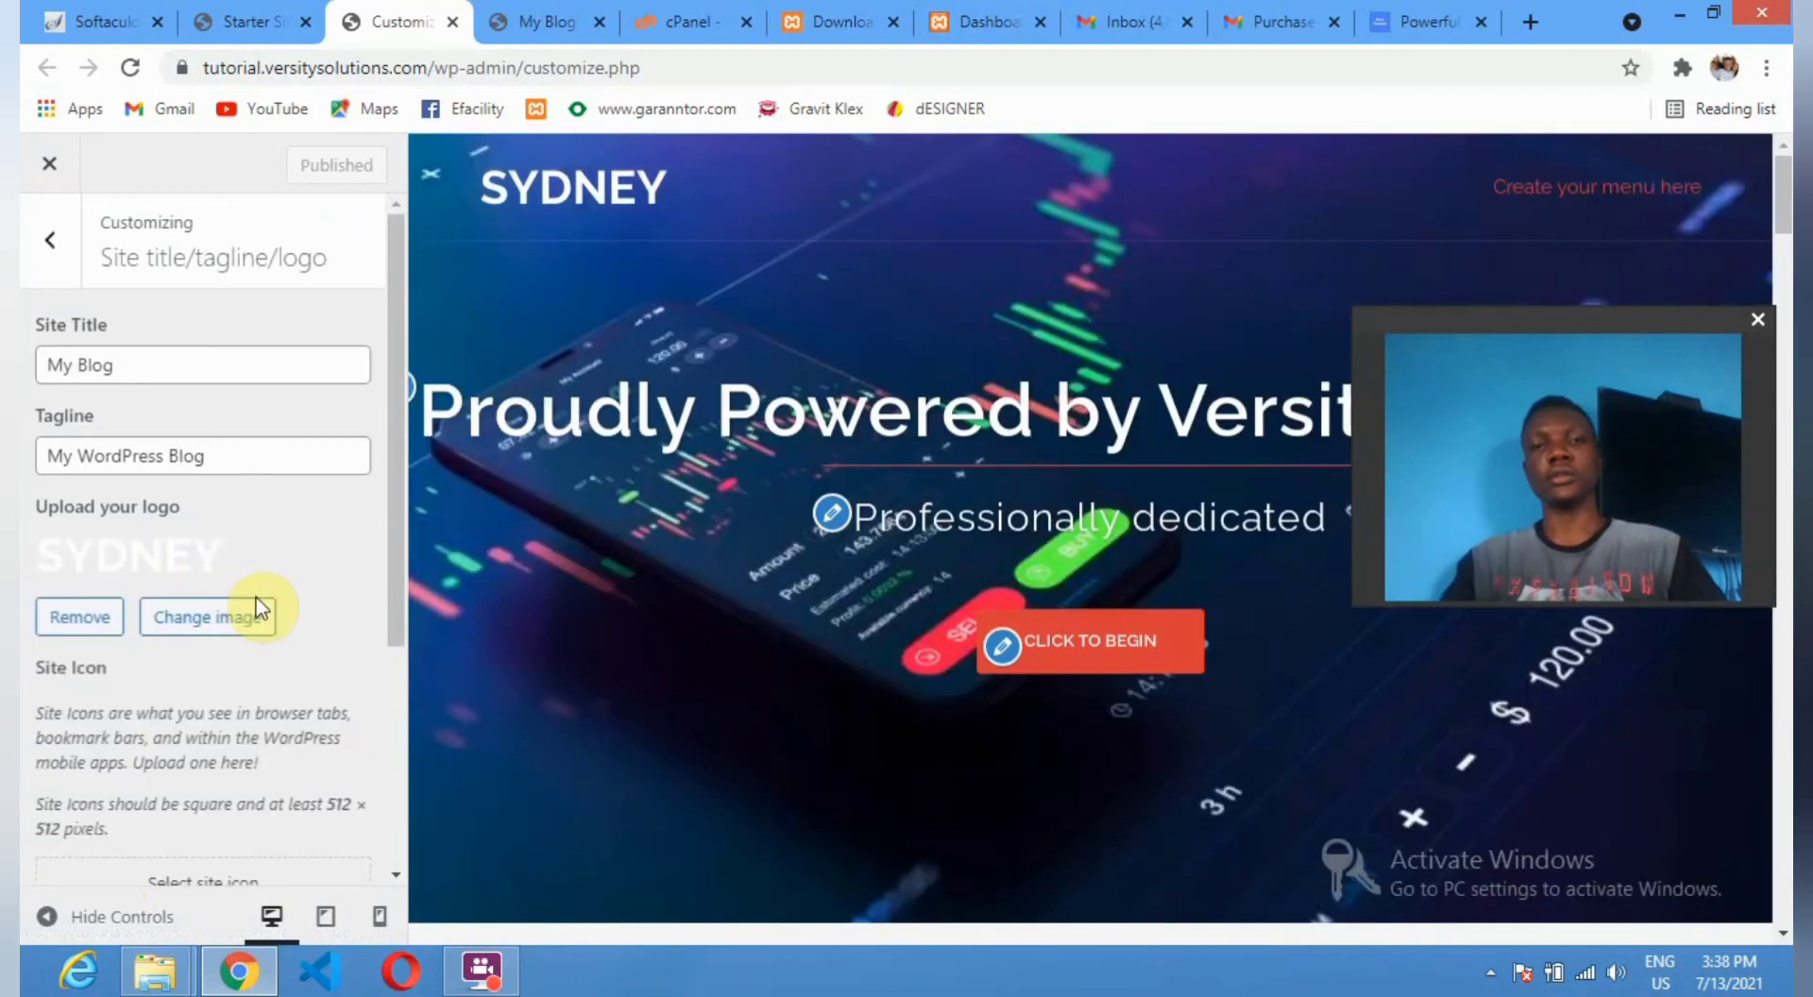
triple_click(31, 362)
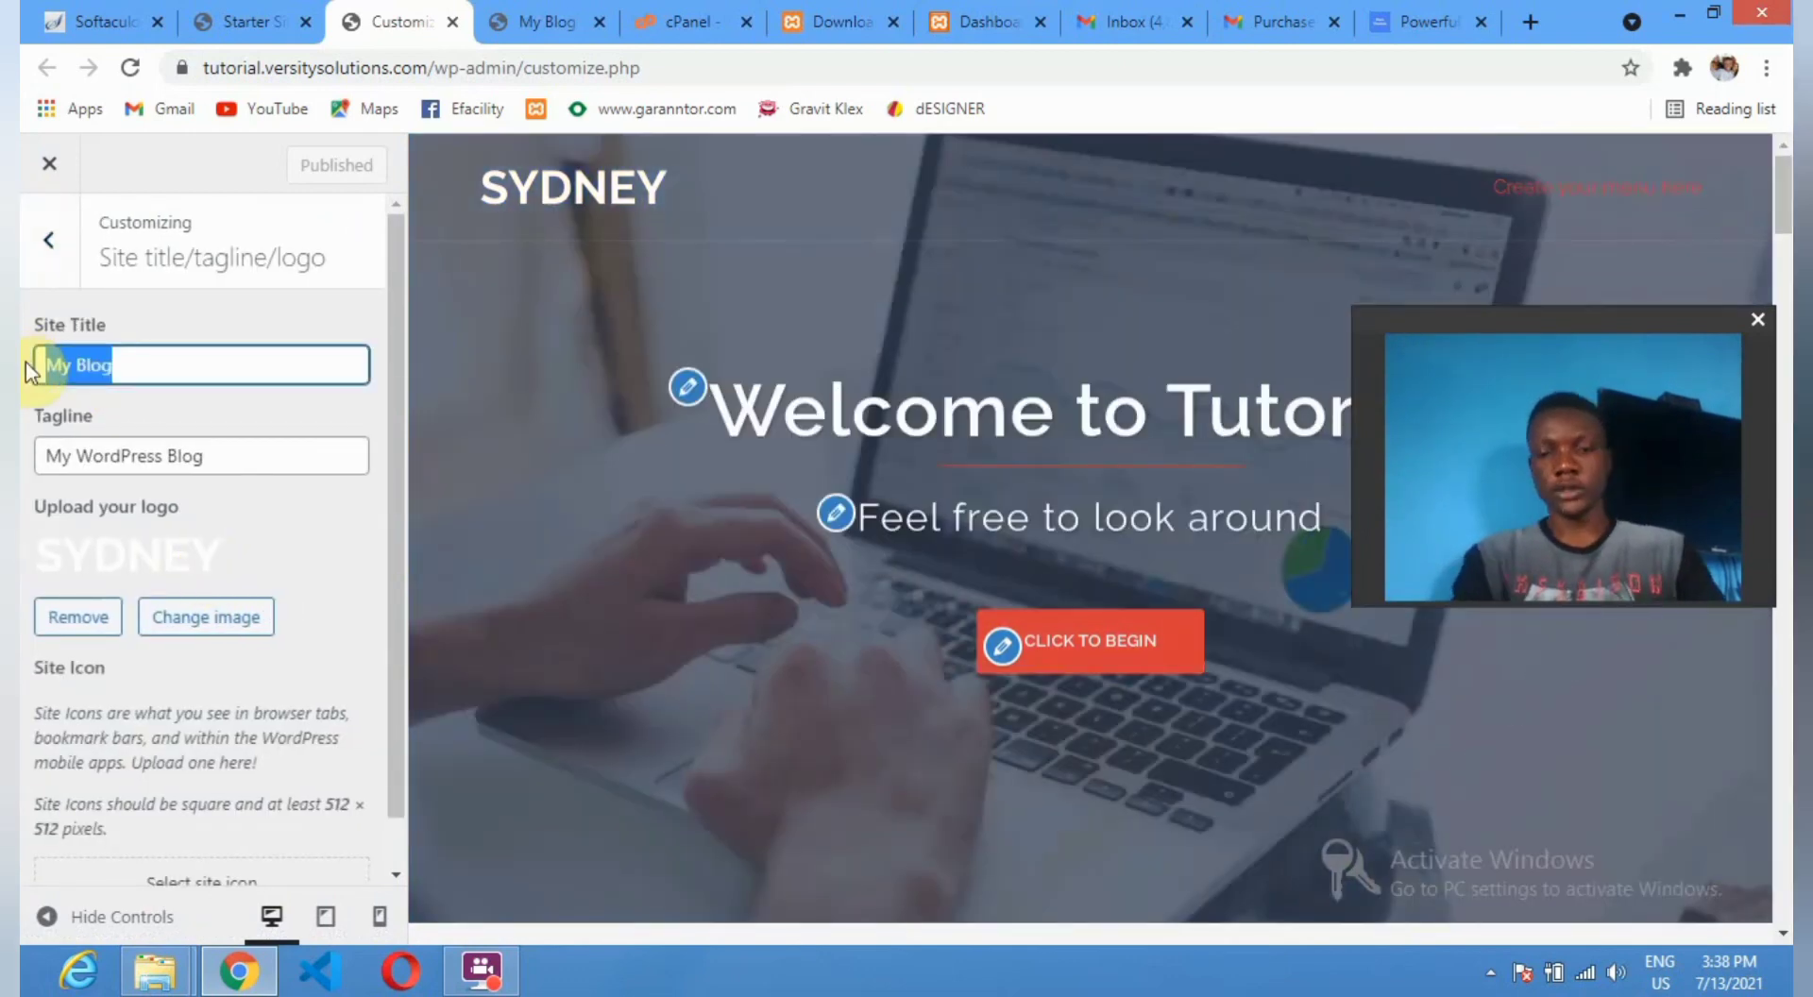
key(BackSpace)
text(T)
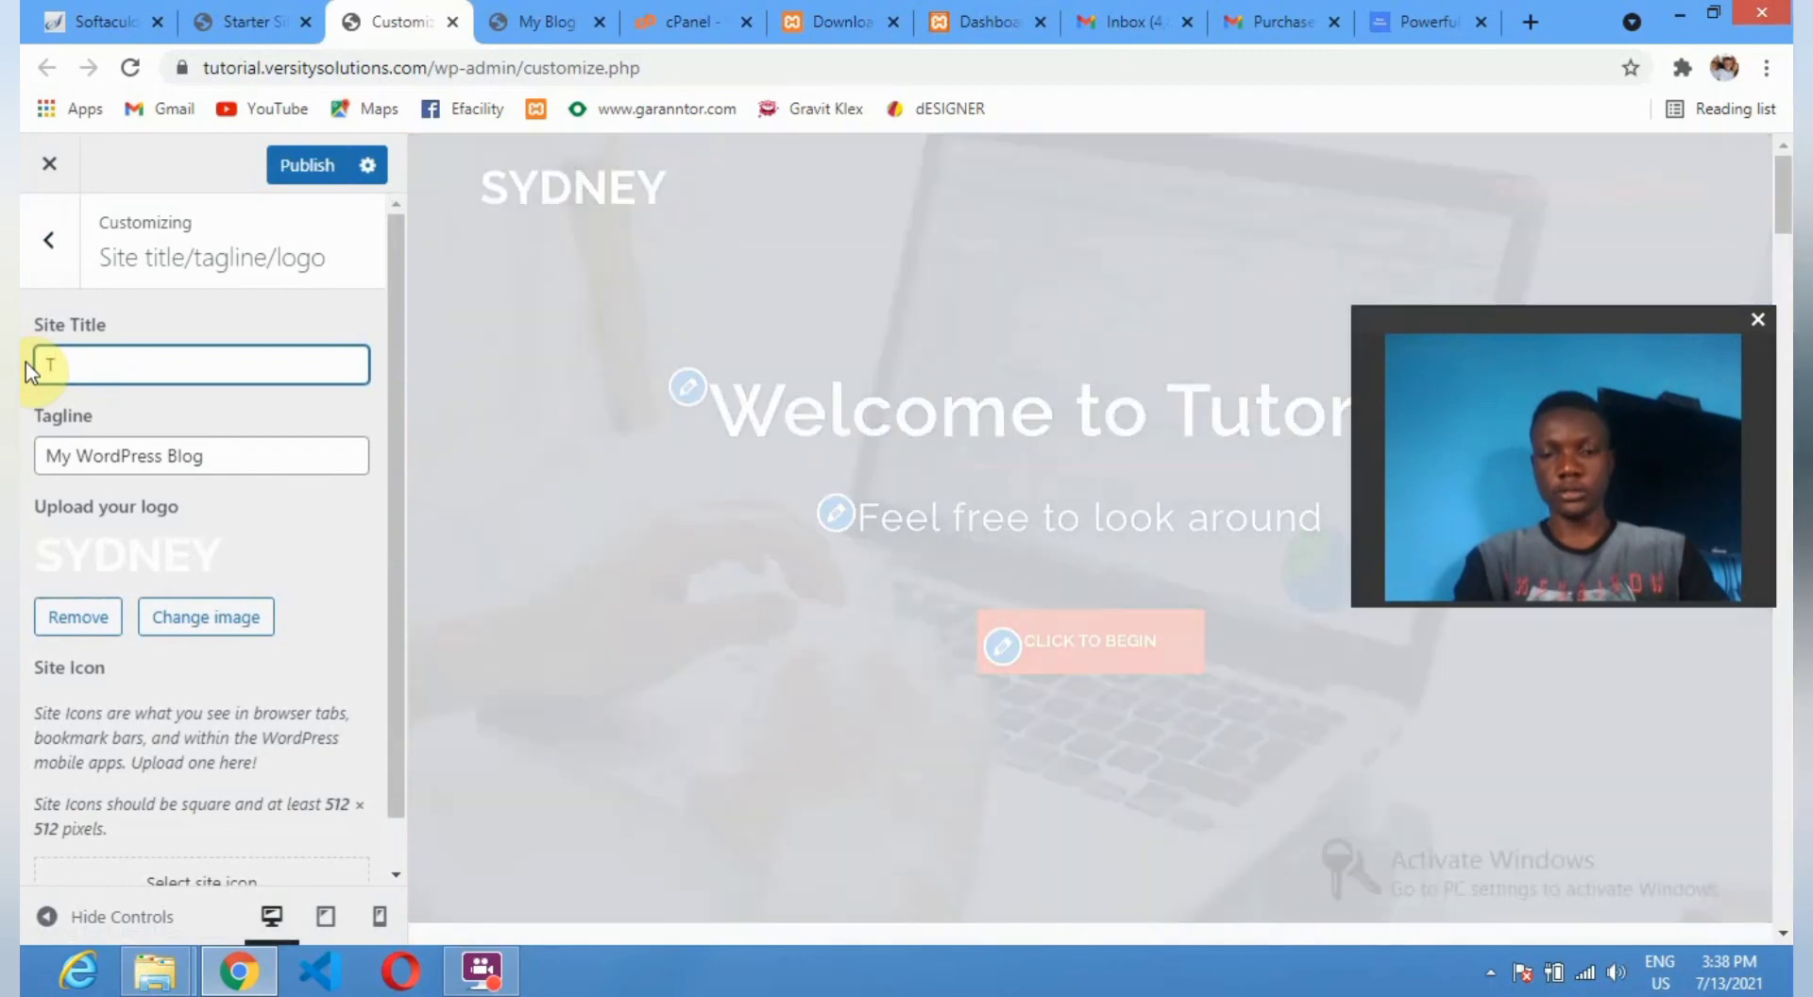
text(utor)
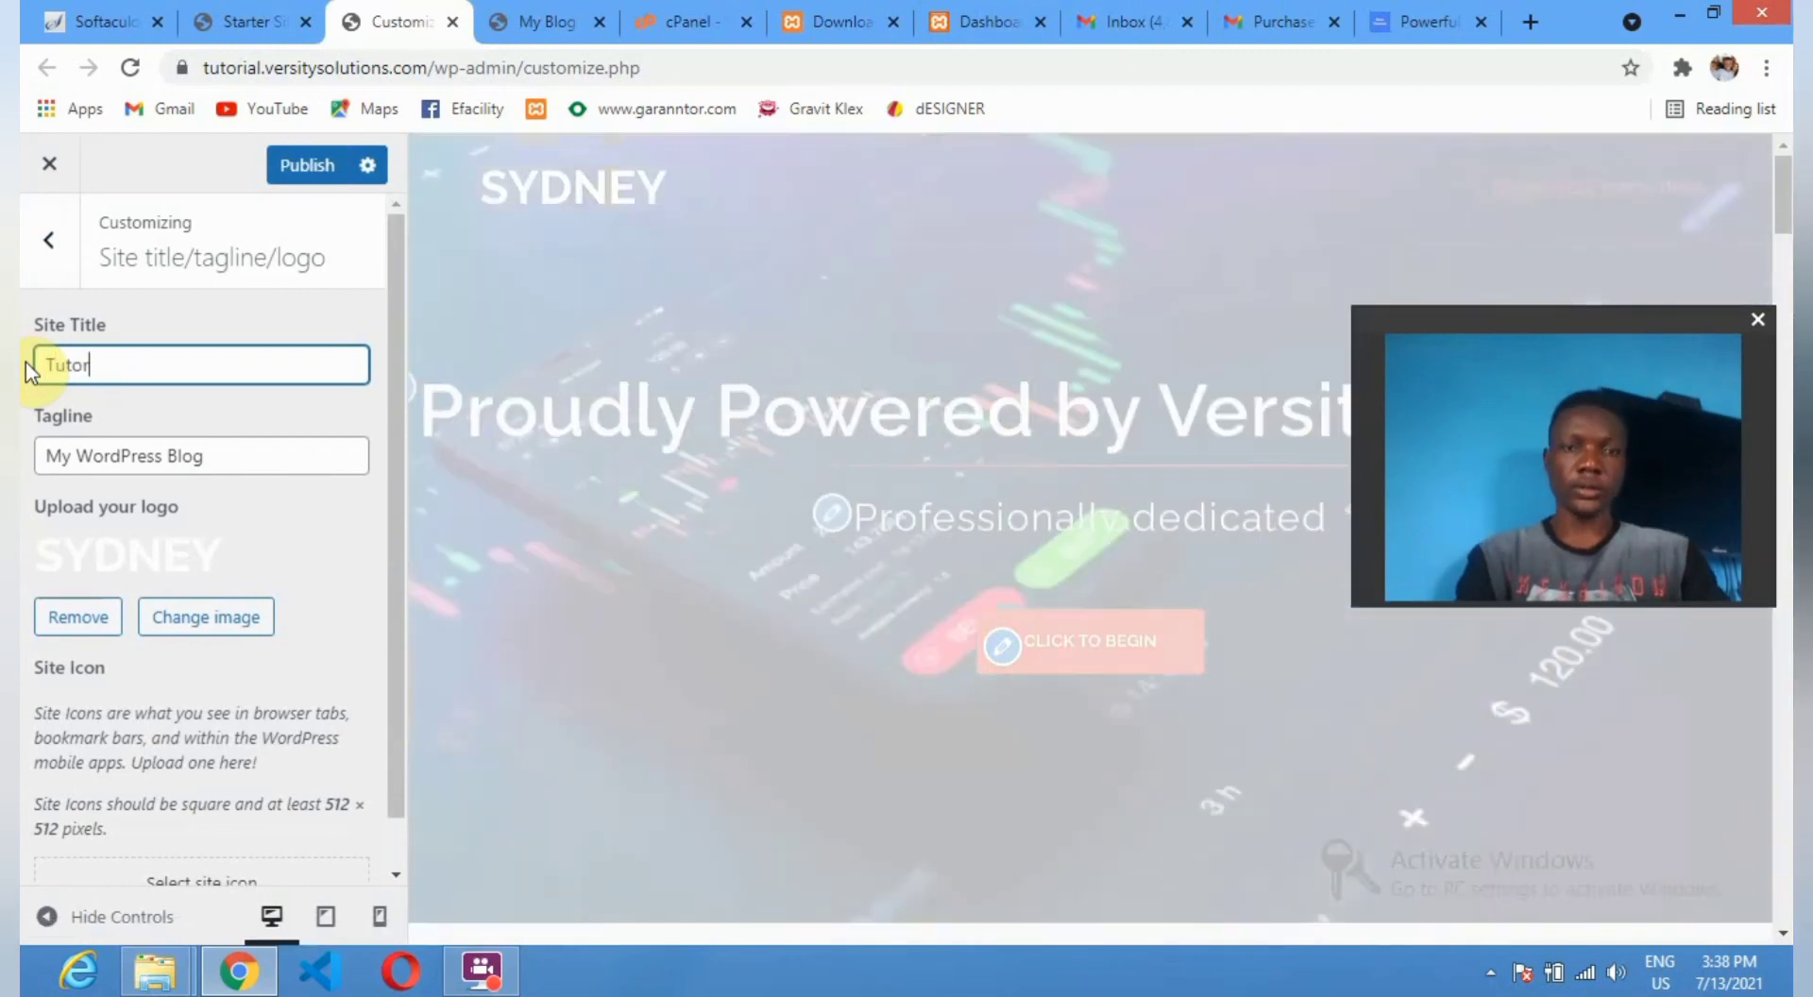
text( Me)
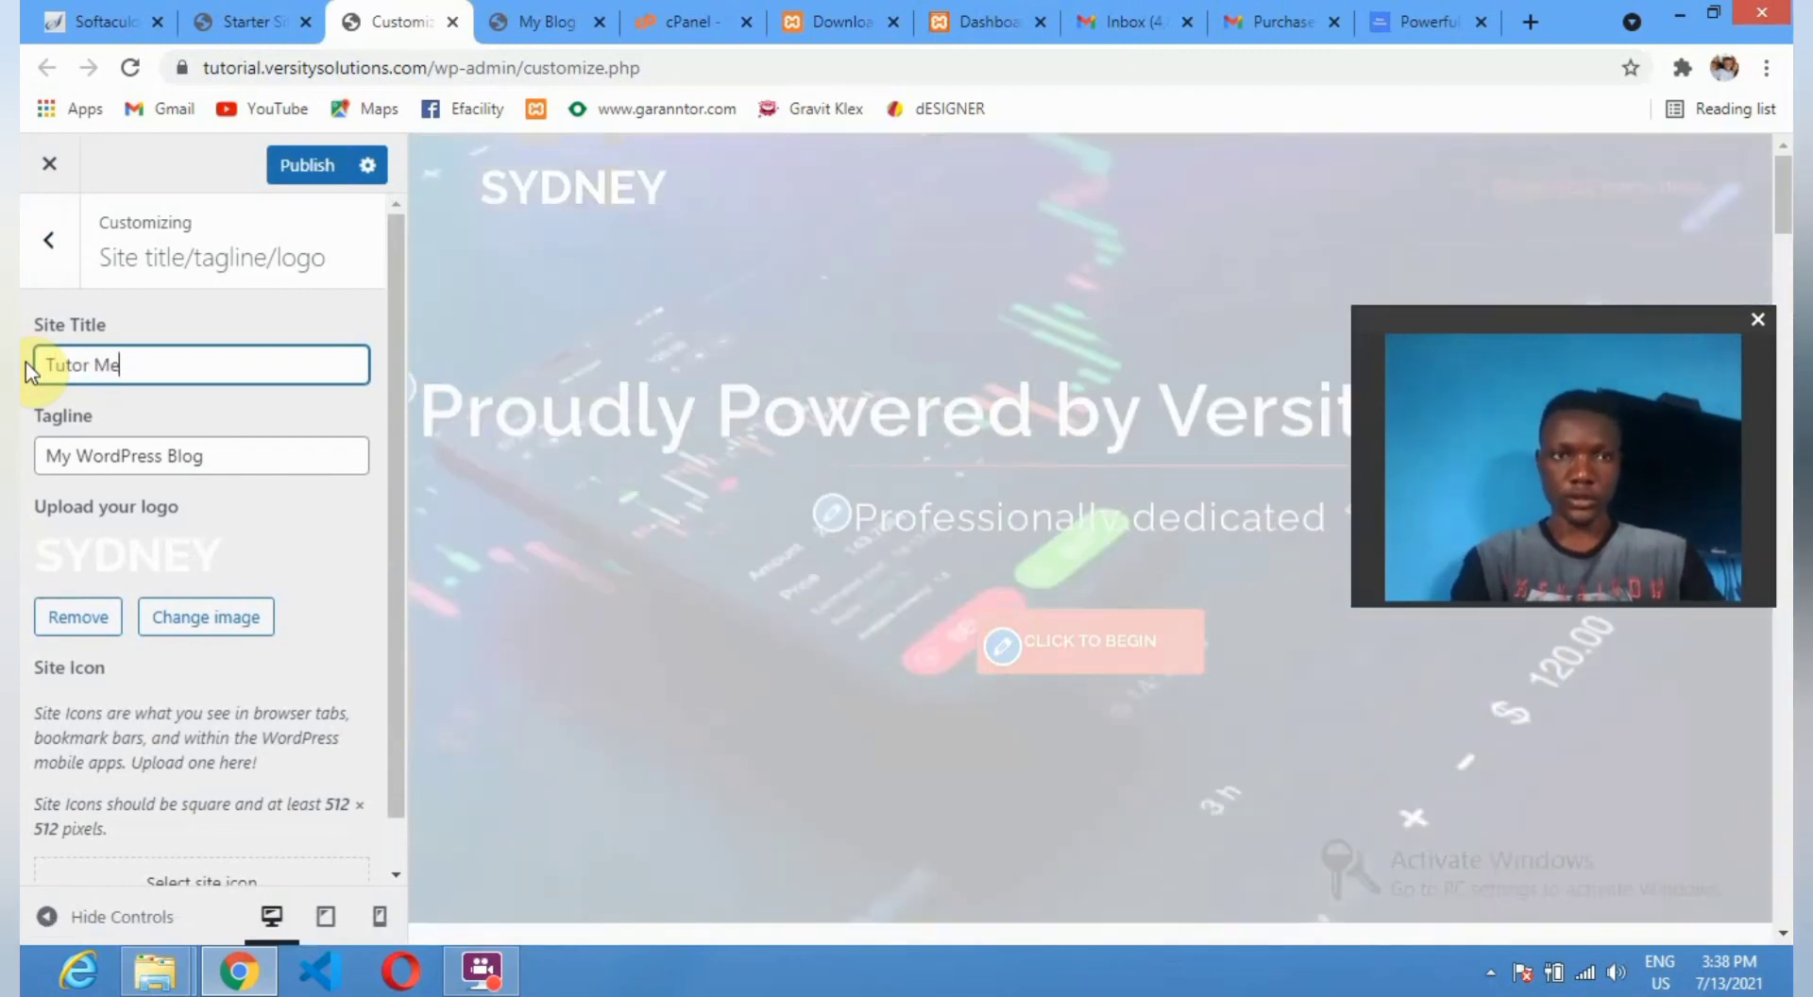
key(Tab)
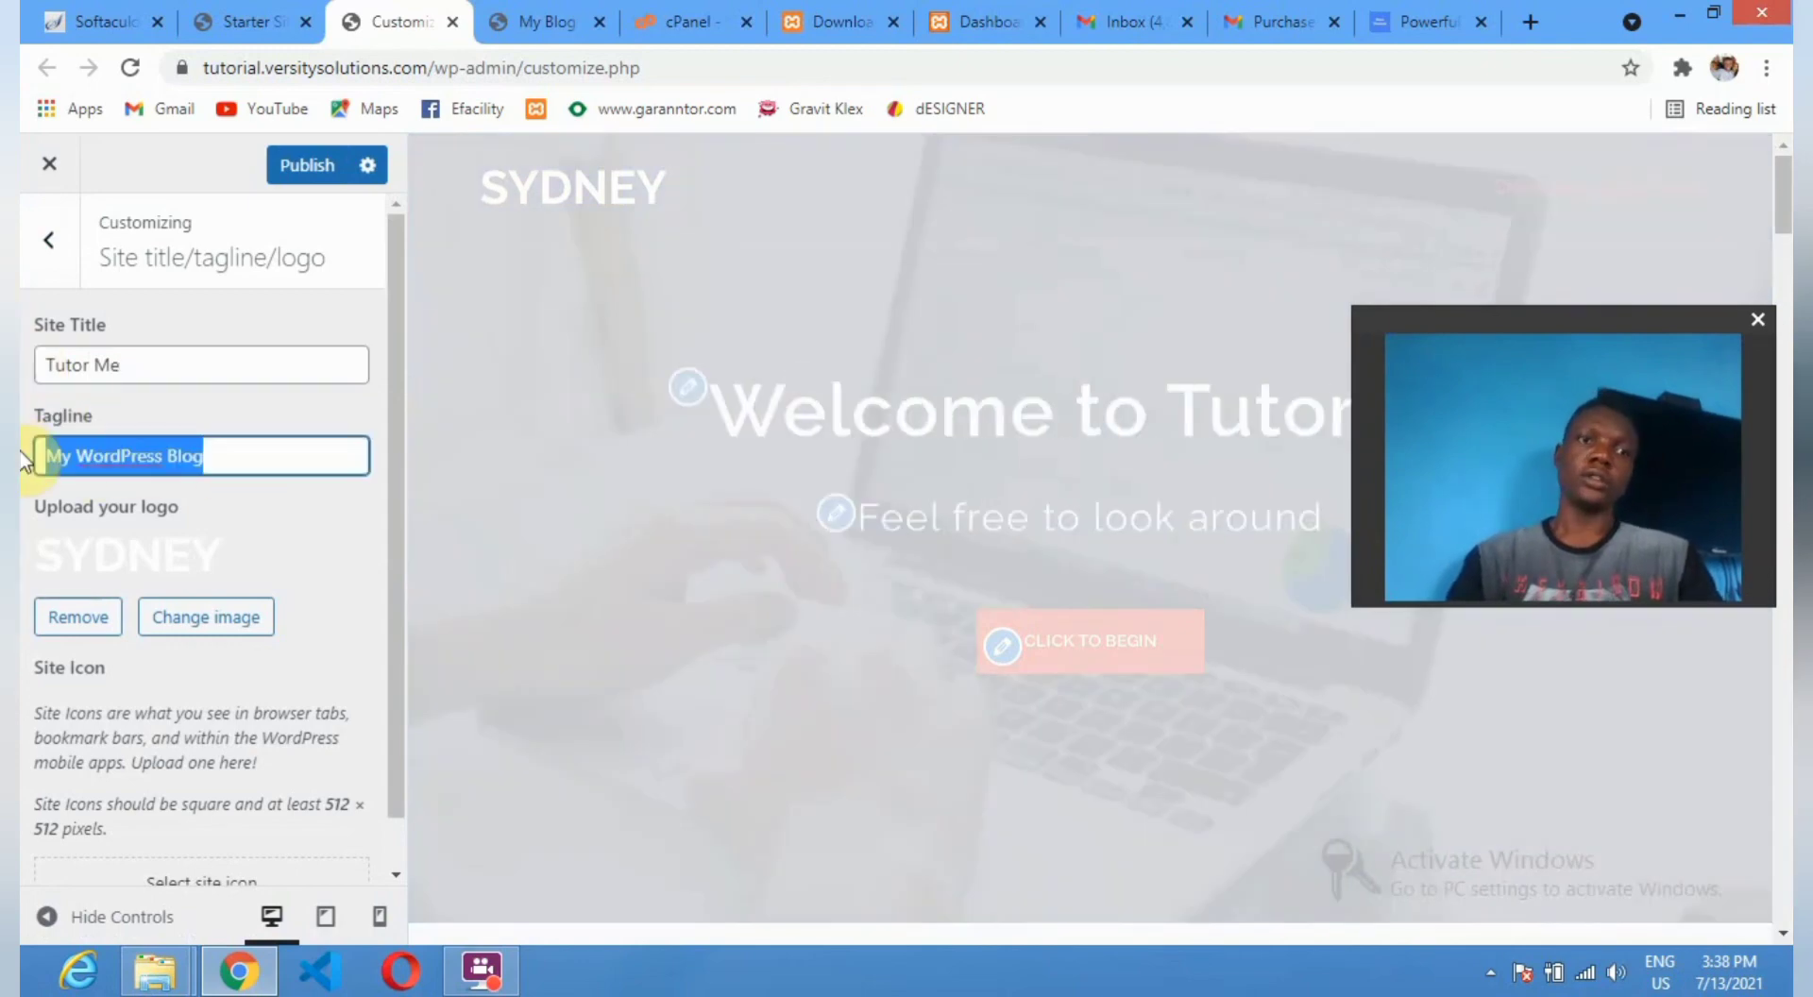
text(la)
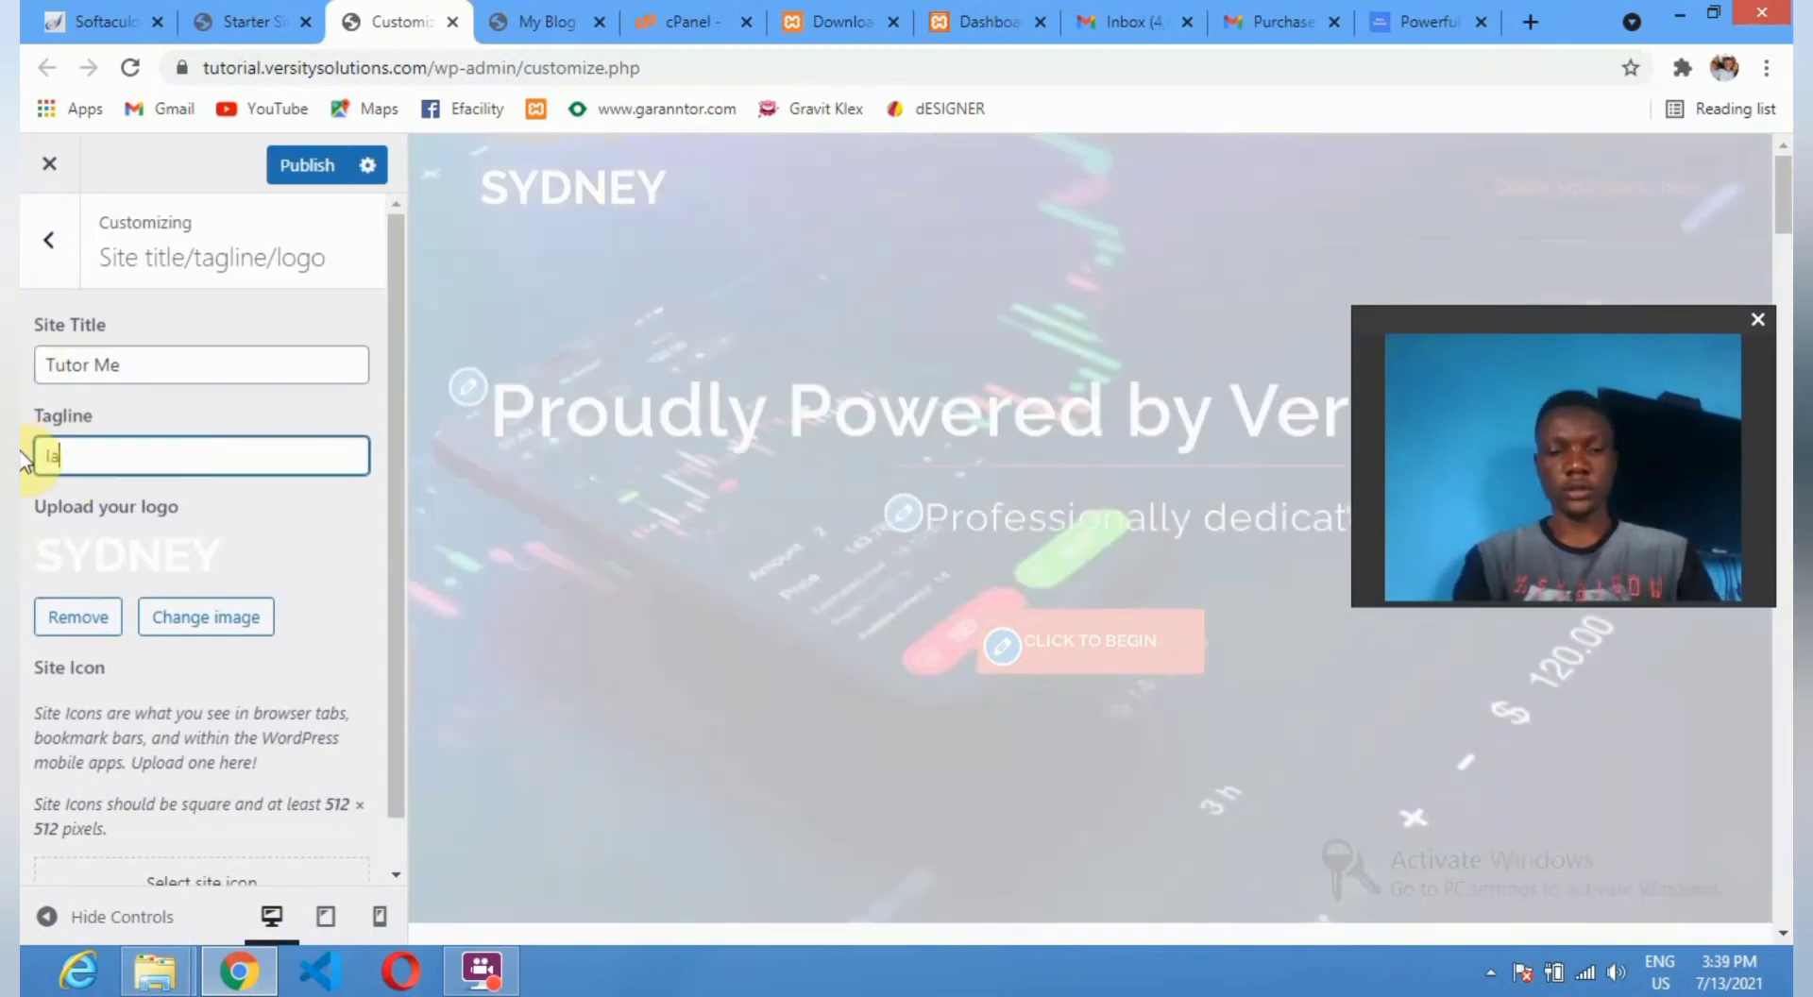
key(BackSpace)
text(ear)
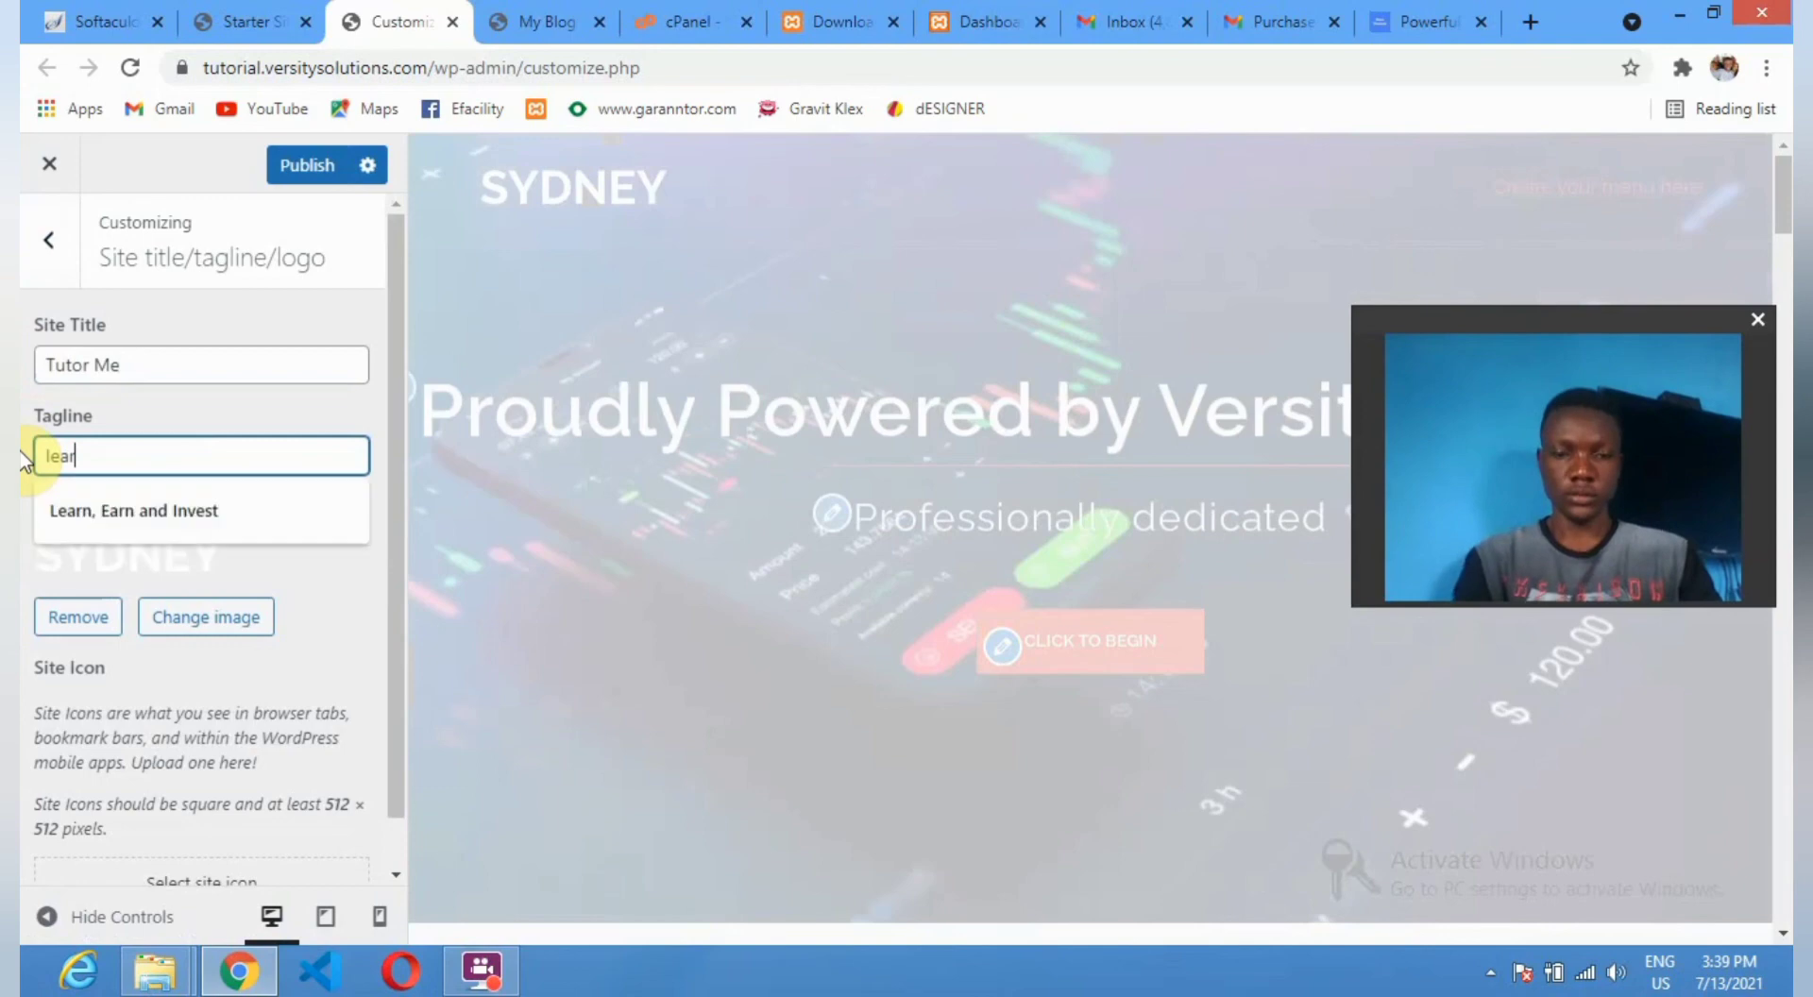
text(n well)
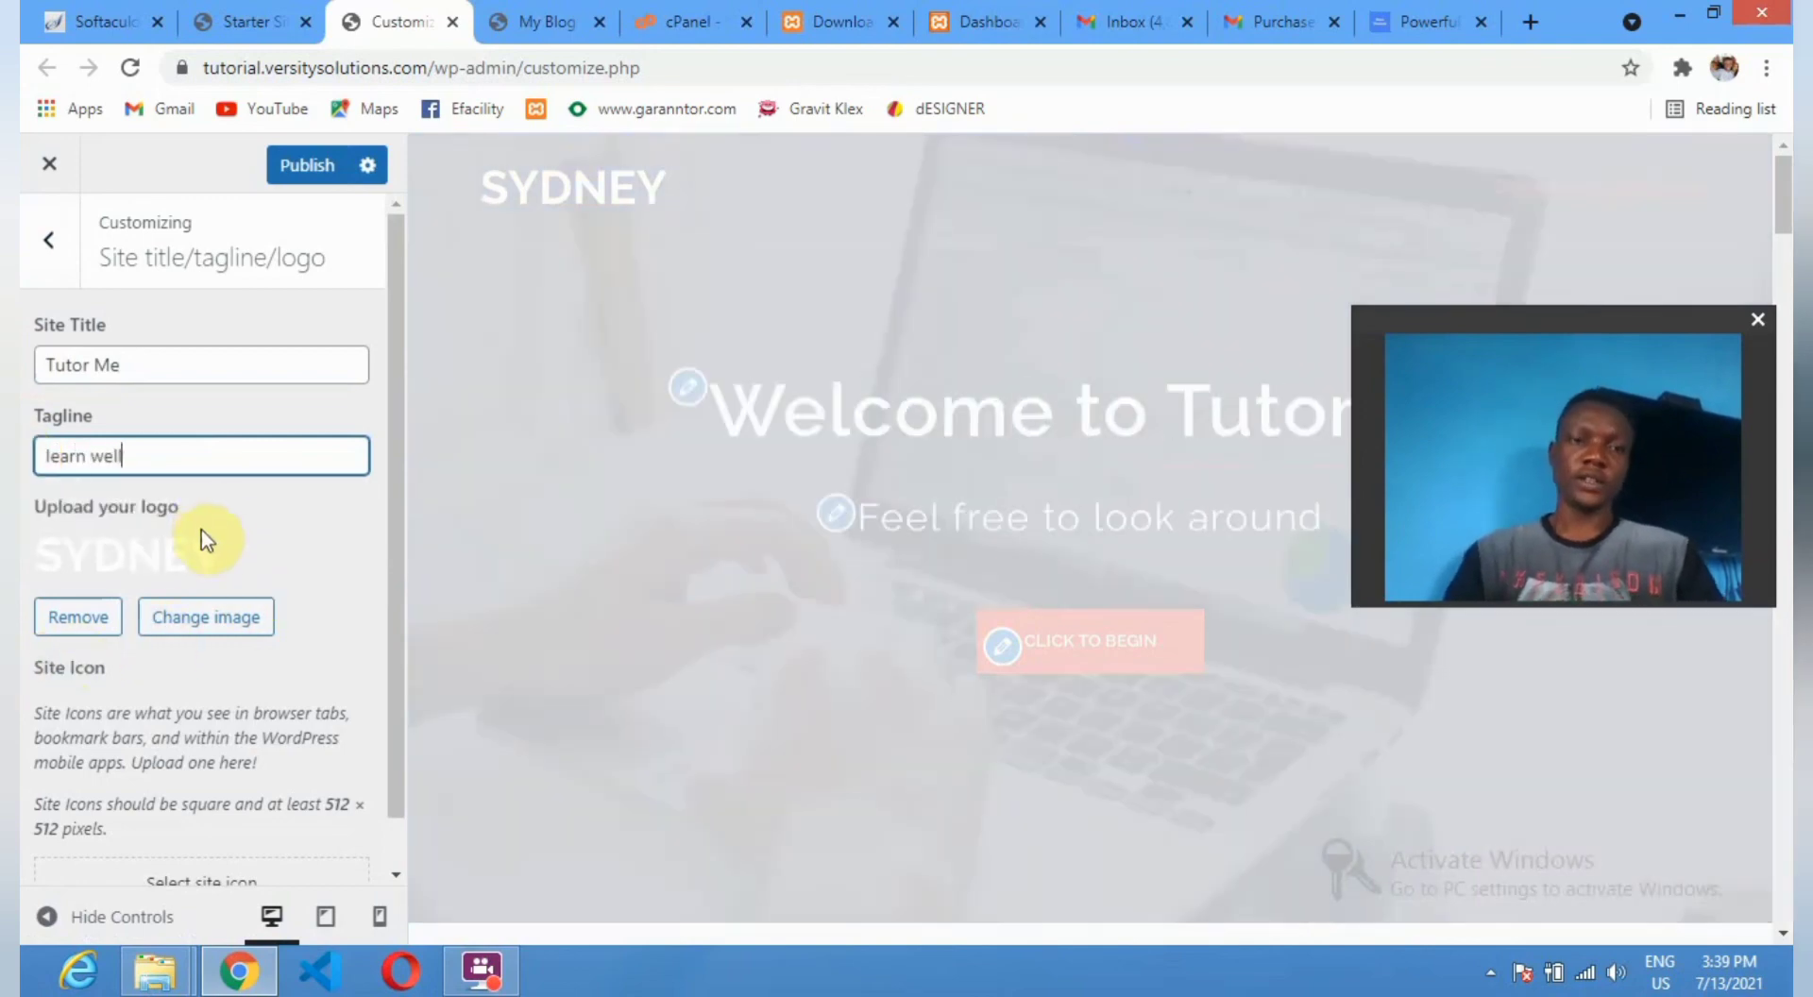
scroll(37, 456, down, 1)
scroll(88, 525, up, 1)
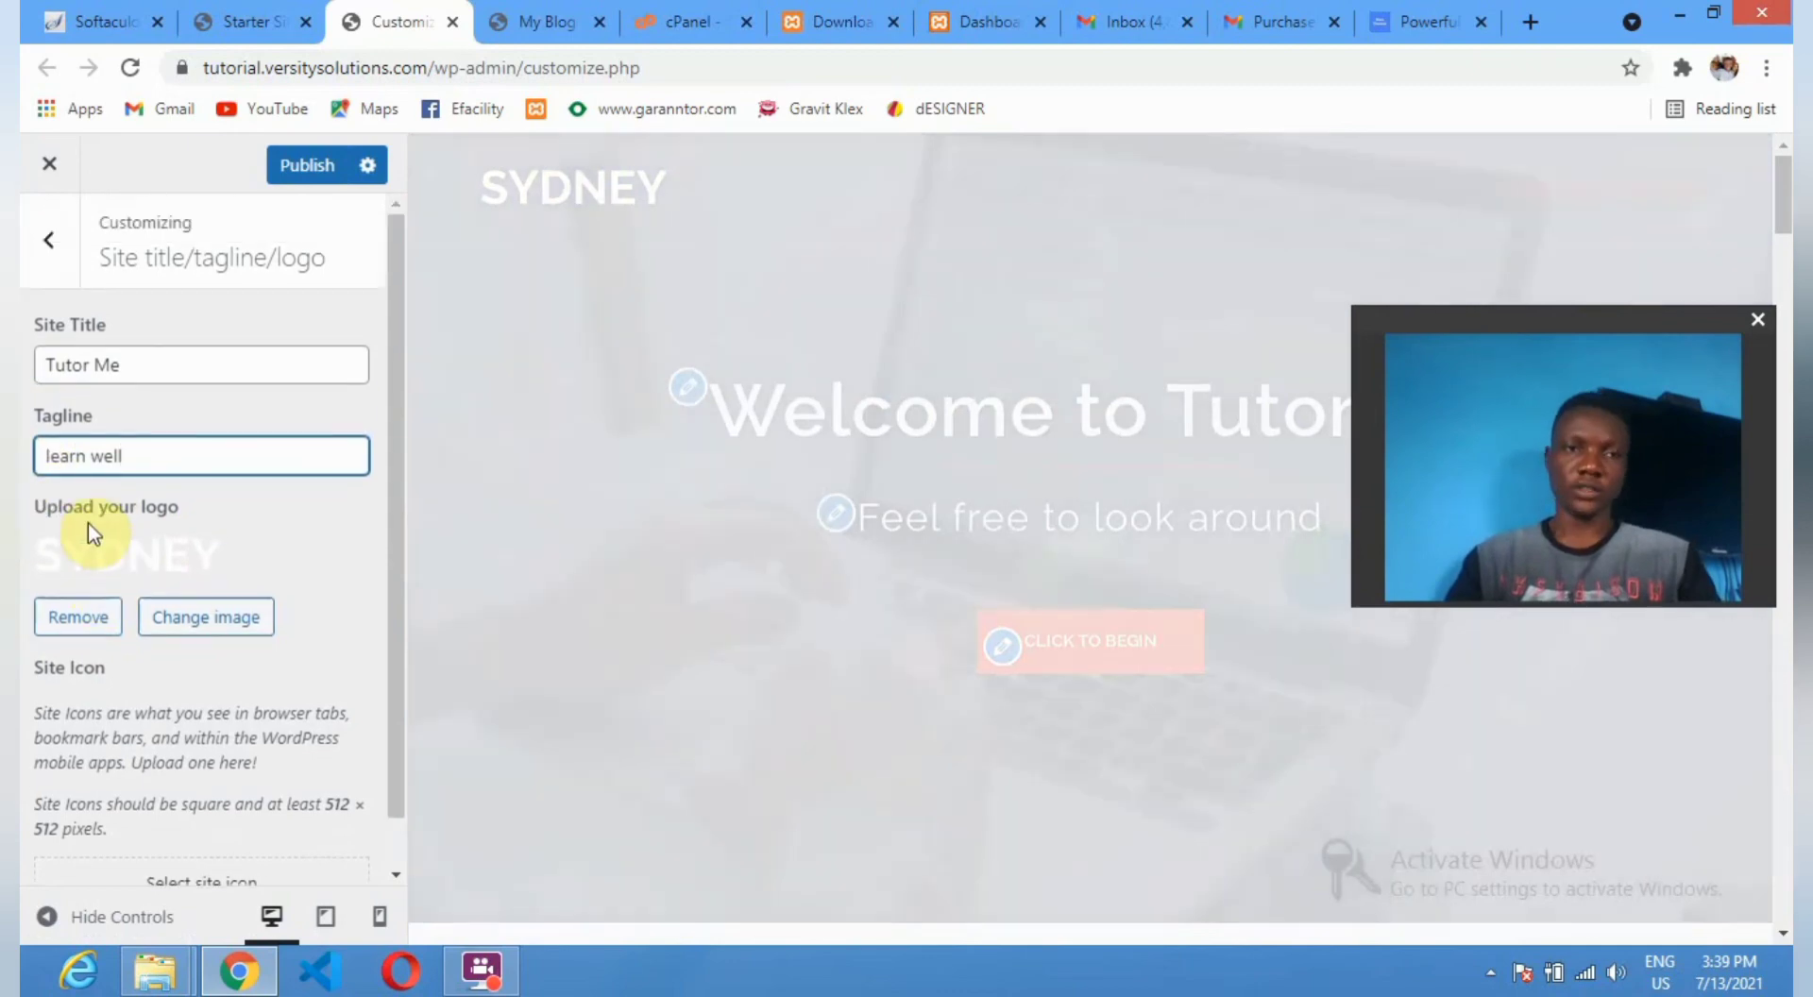
scroll(219, 617, down, 1)
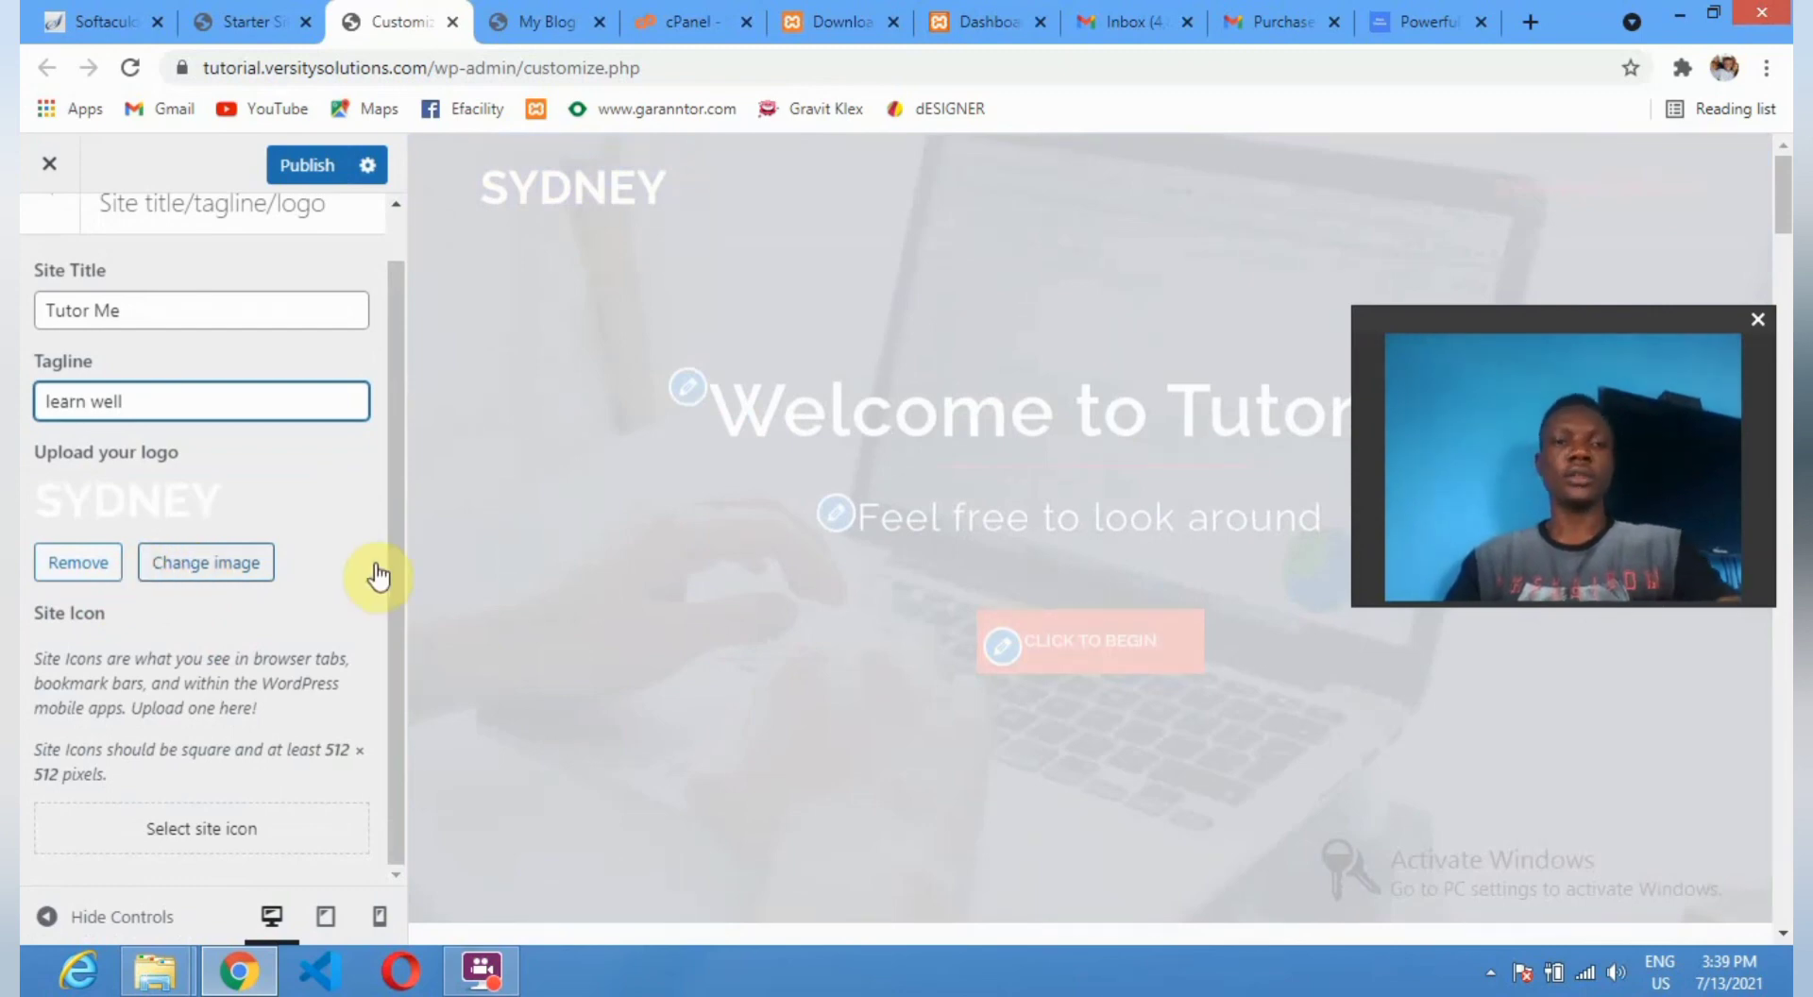
Start replacing the site logo with an uploaded file, first selecting the business investment logo.
click(224, 567)
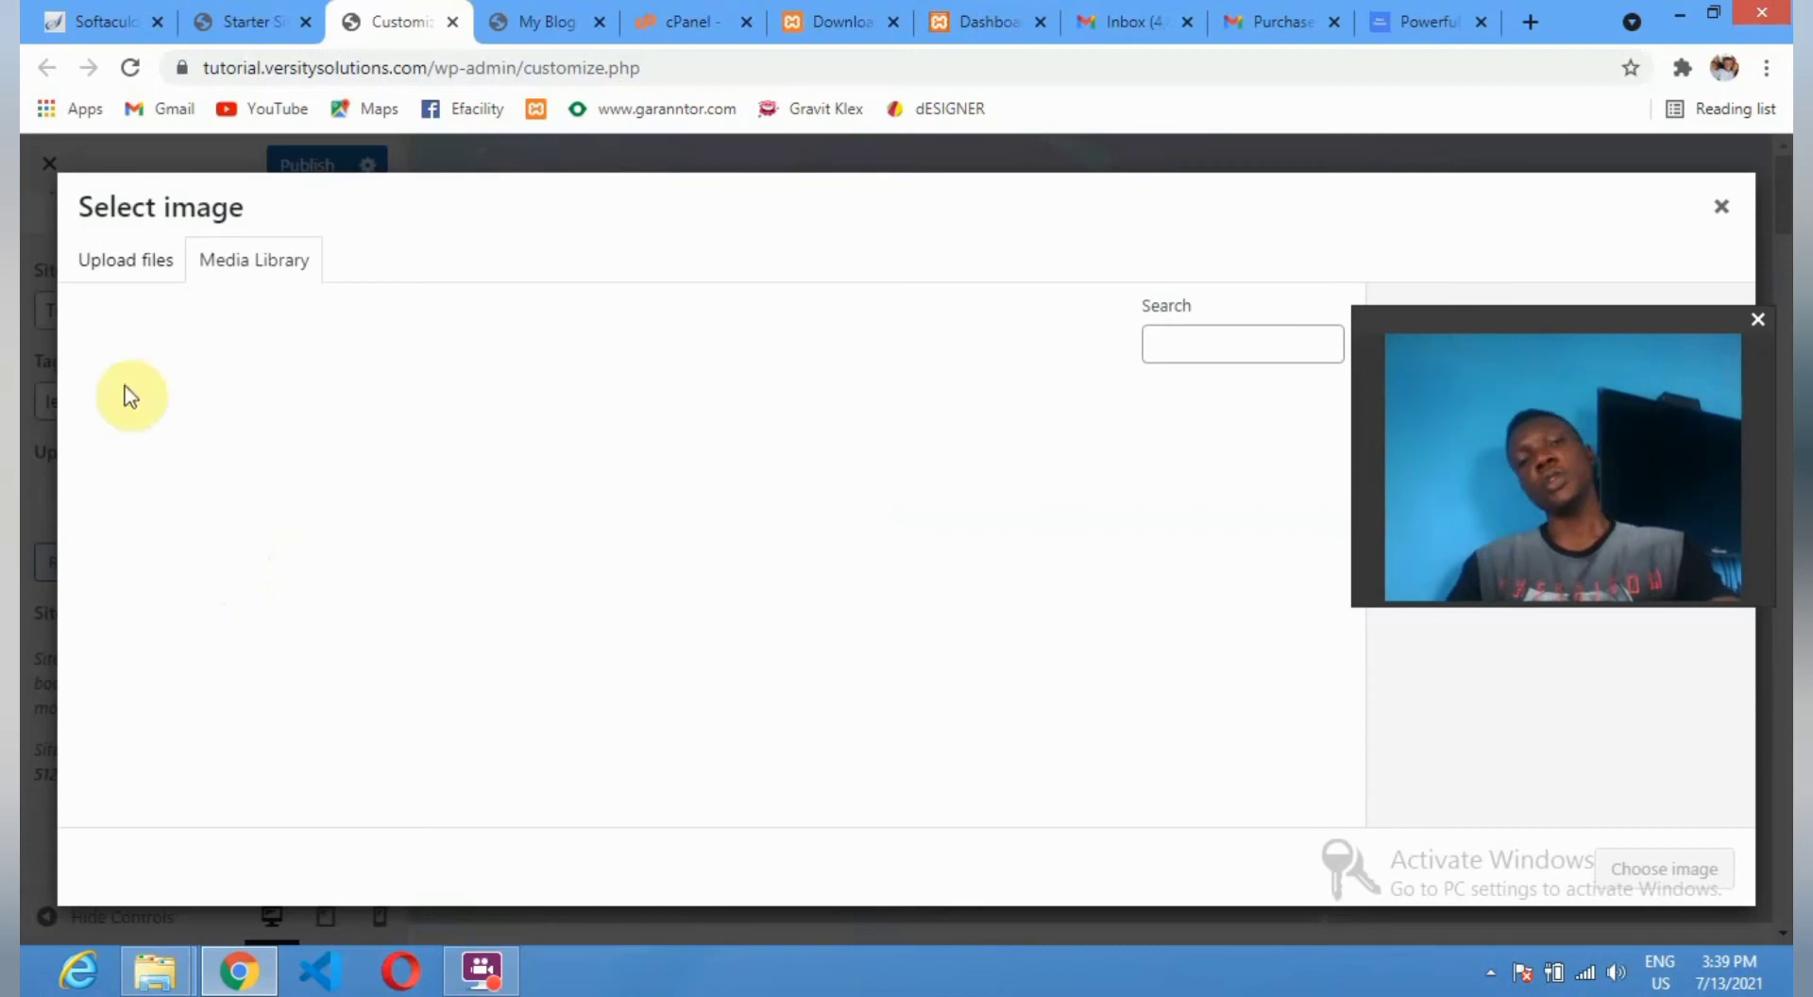
click(115, 269)
click(883, 524)
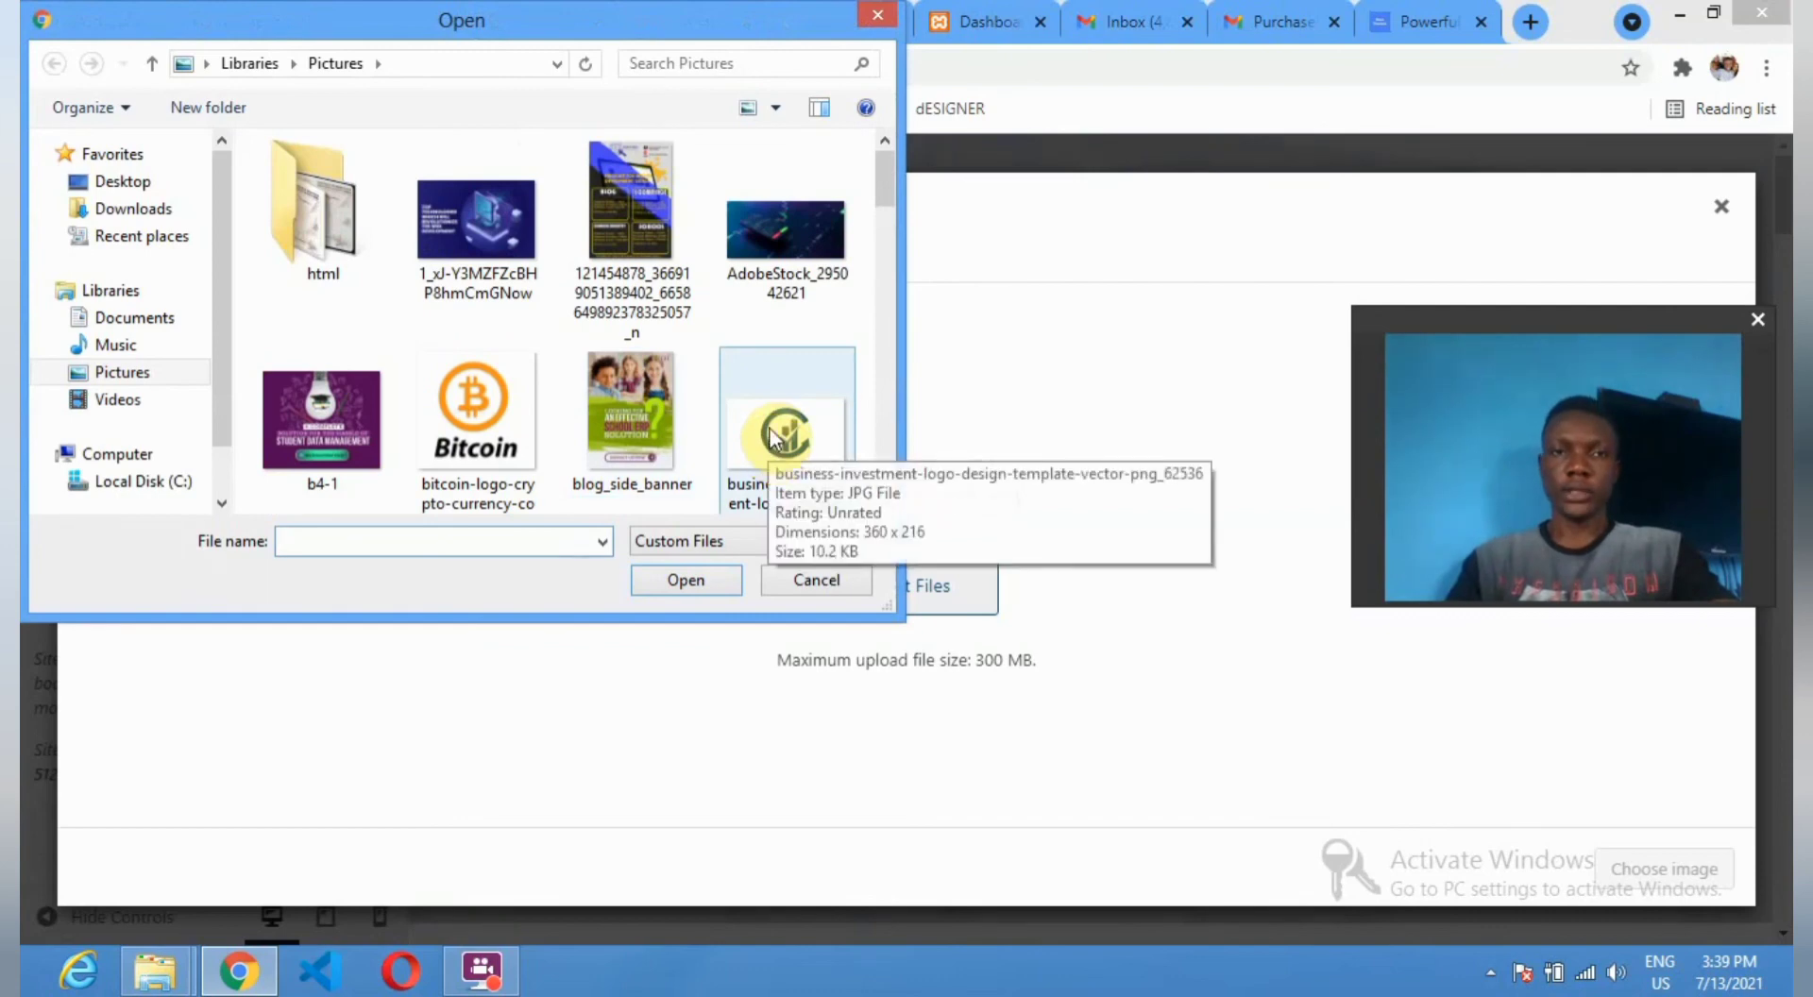
click(767, 439)
Select the bitcoin-logo file in Pictures instead and upload it to the Media Library.
scroll(570, 432, down, 3)
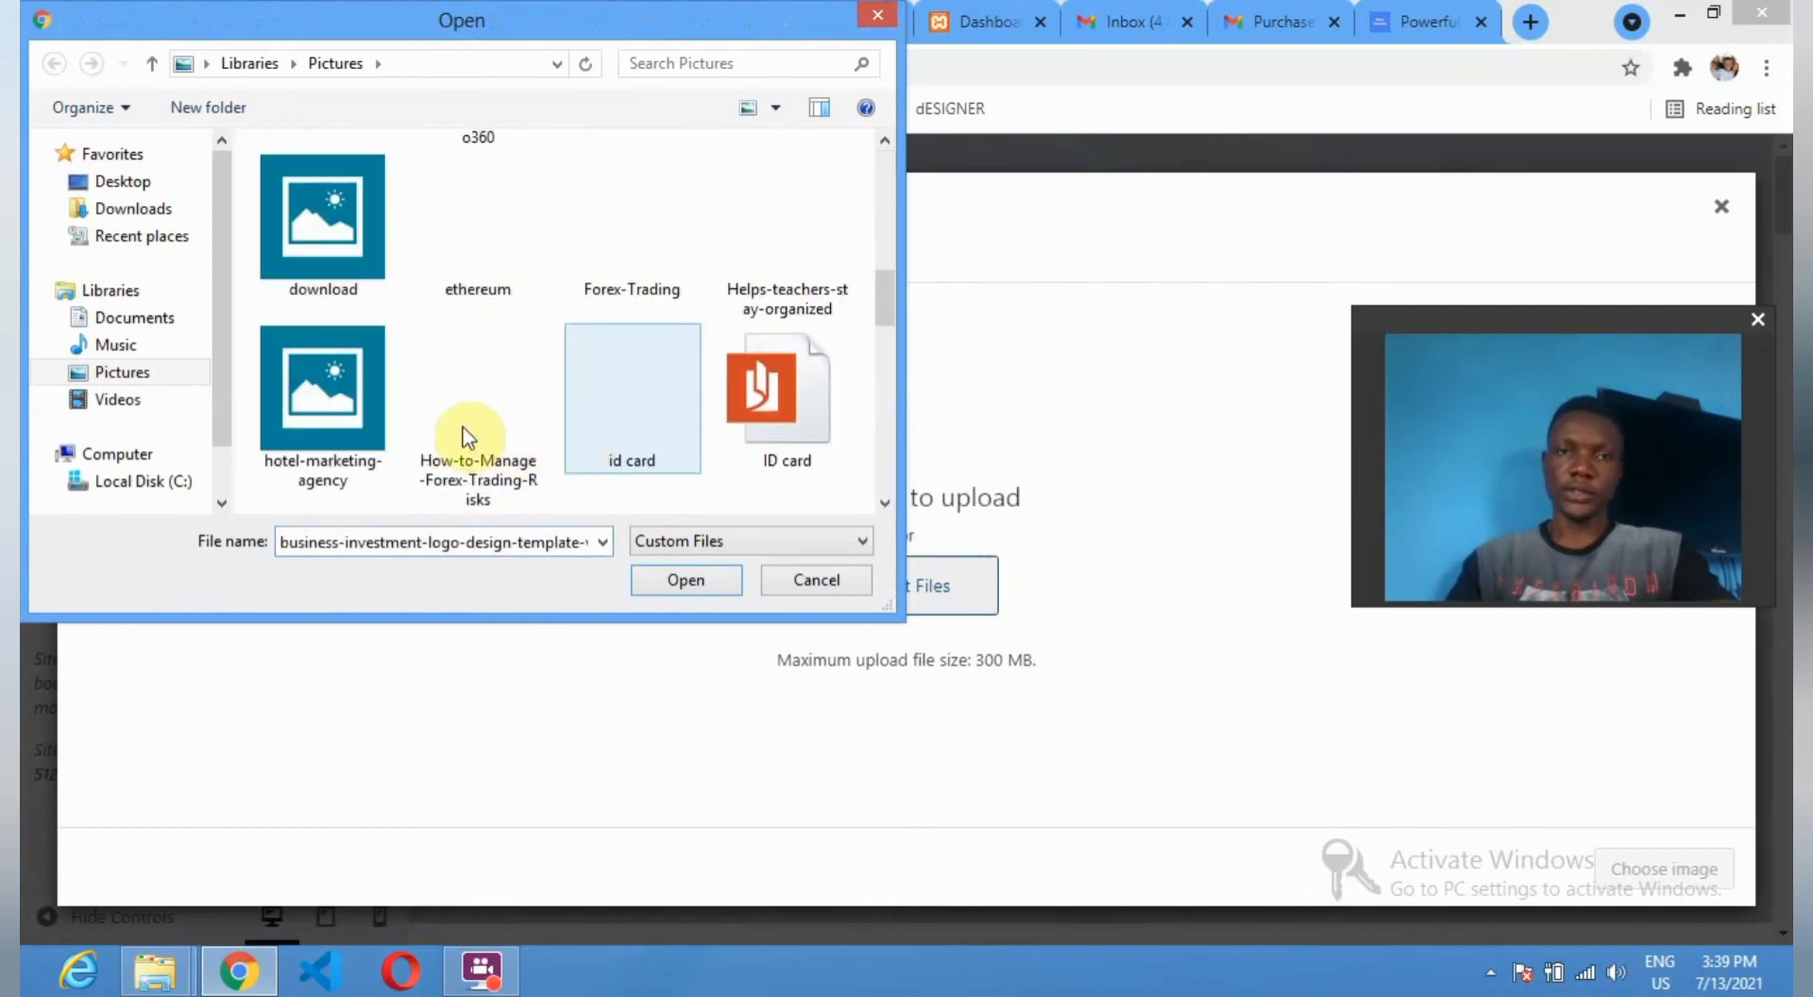
scroll(466, 434, down, 3)
scroll(466, 435, up, 4)
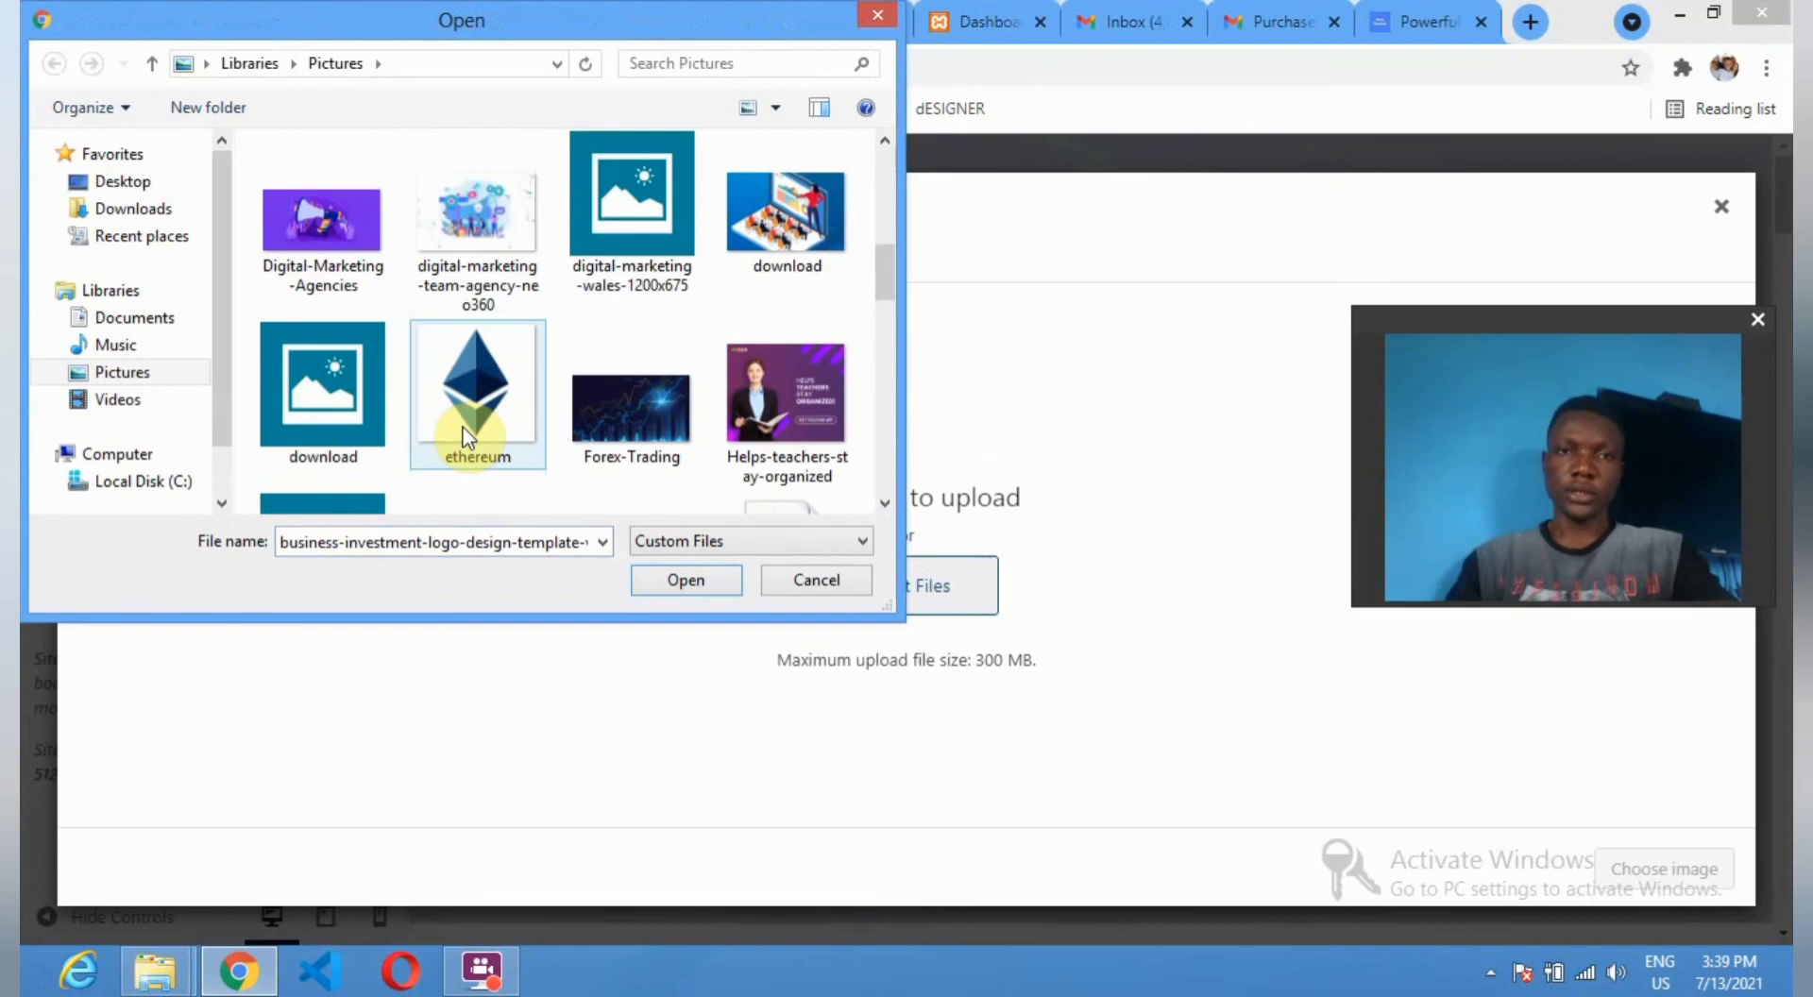
scroll(469, 437, down, 6)
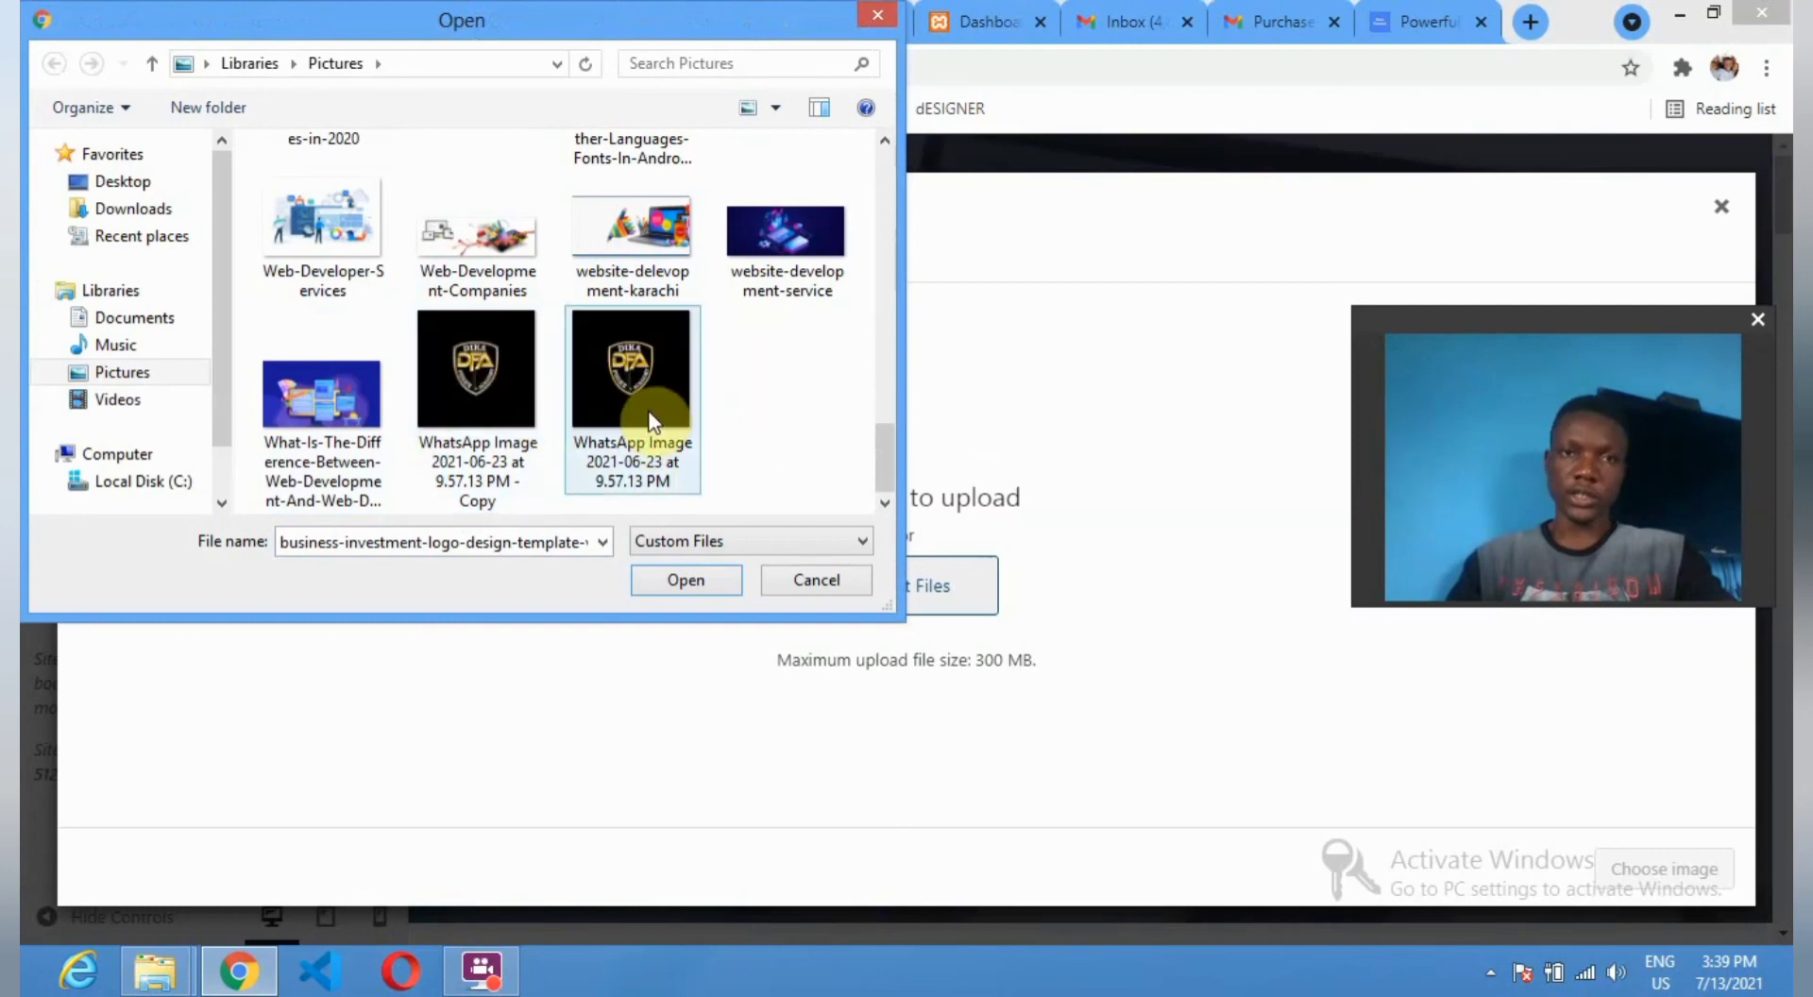
scroll(643, 400, up, 4)
scroll(566, 395, up, 2)
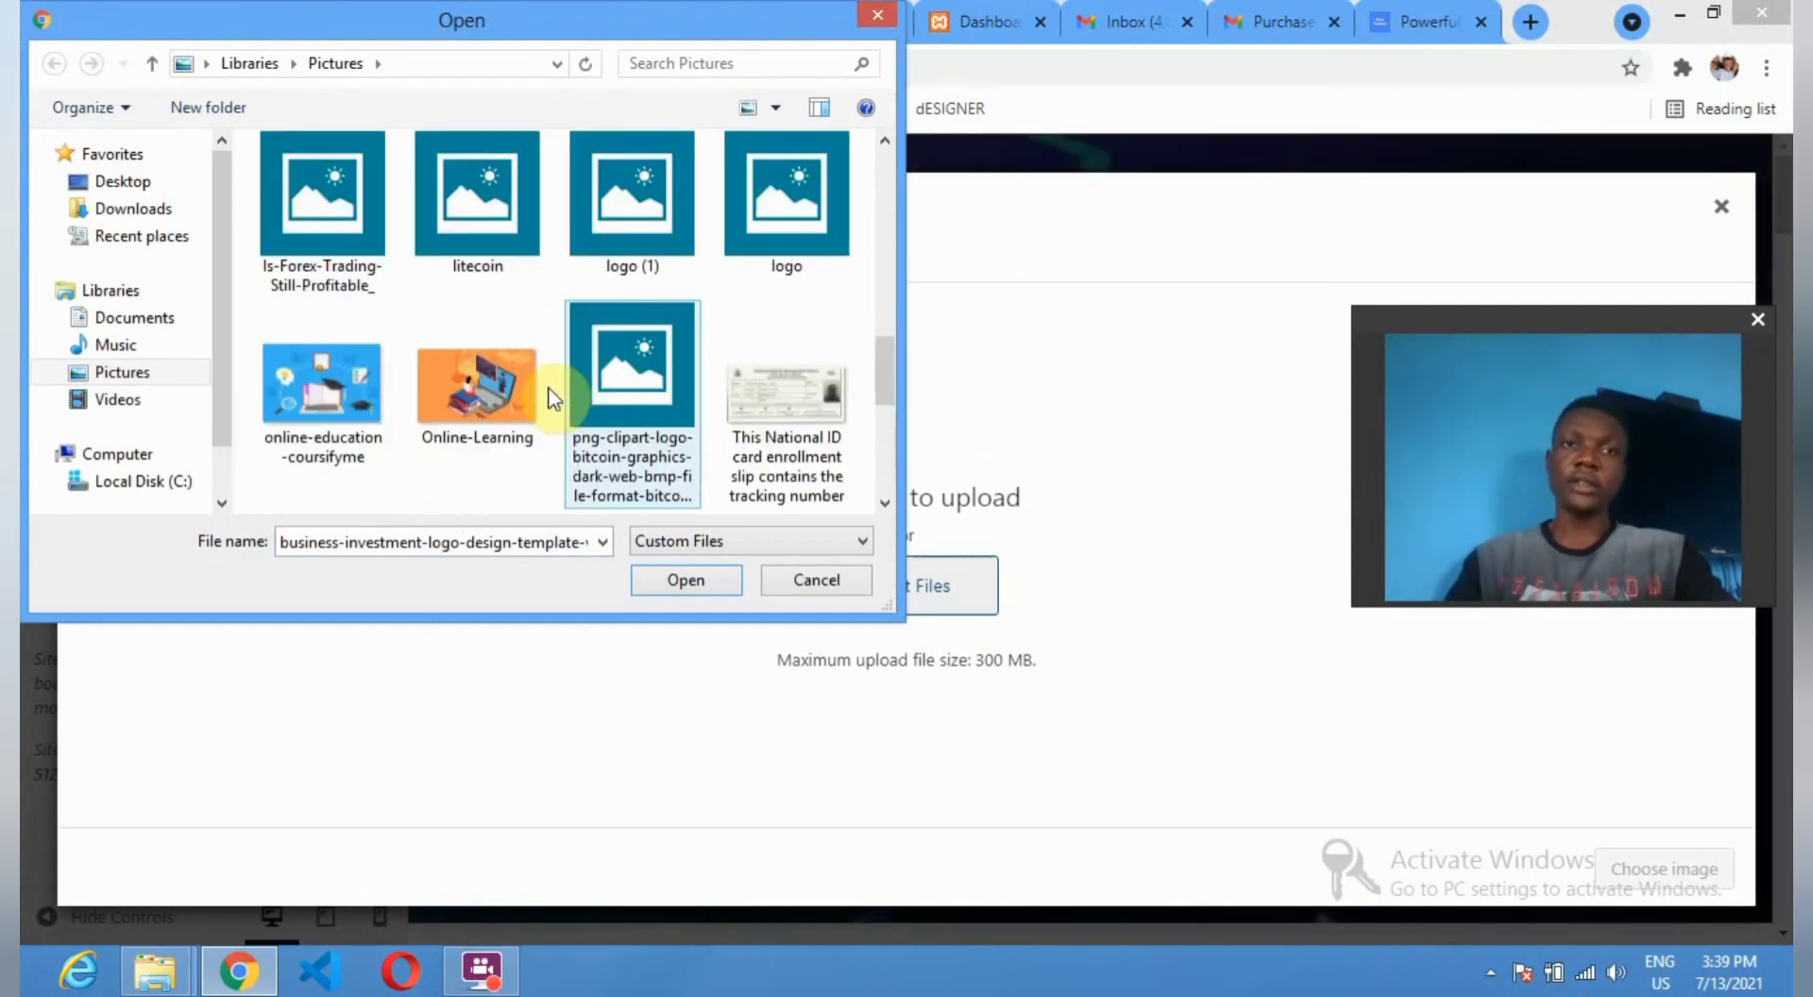
scroll(497, 387, down, 4)
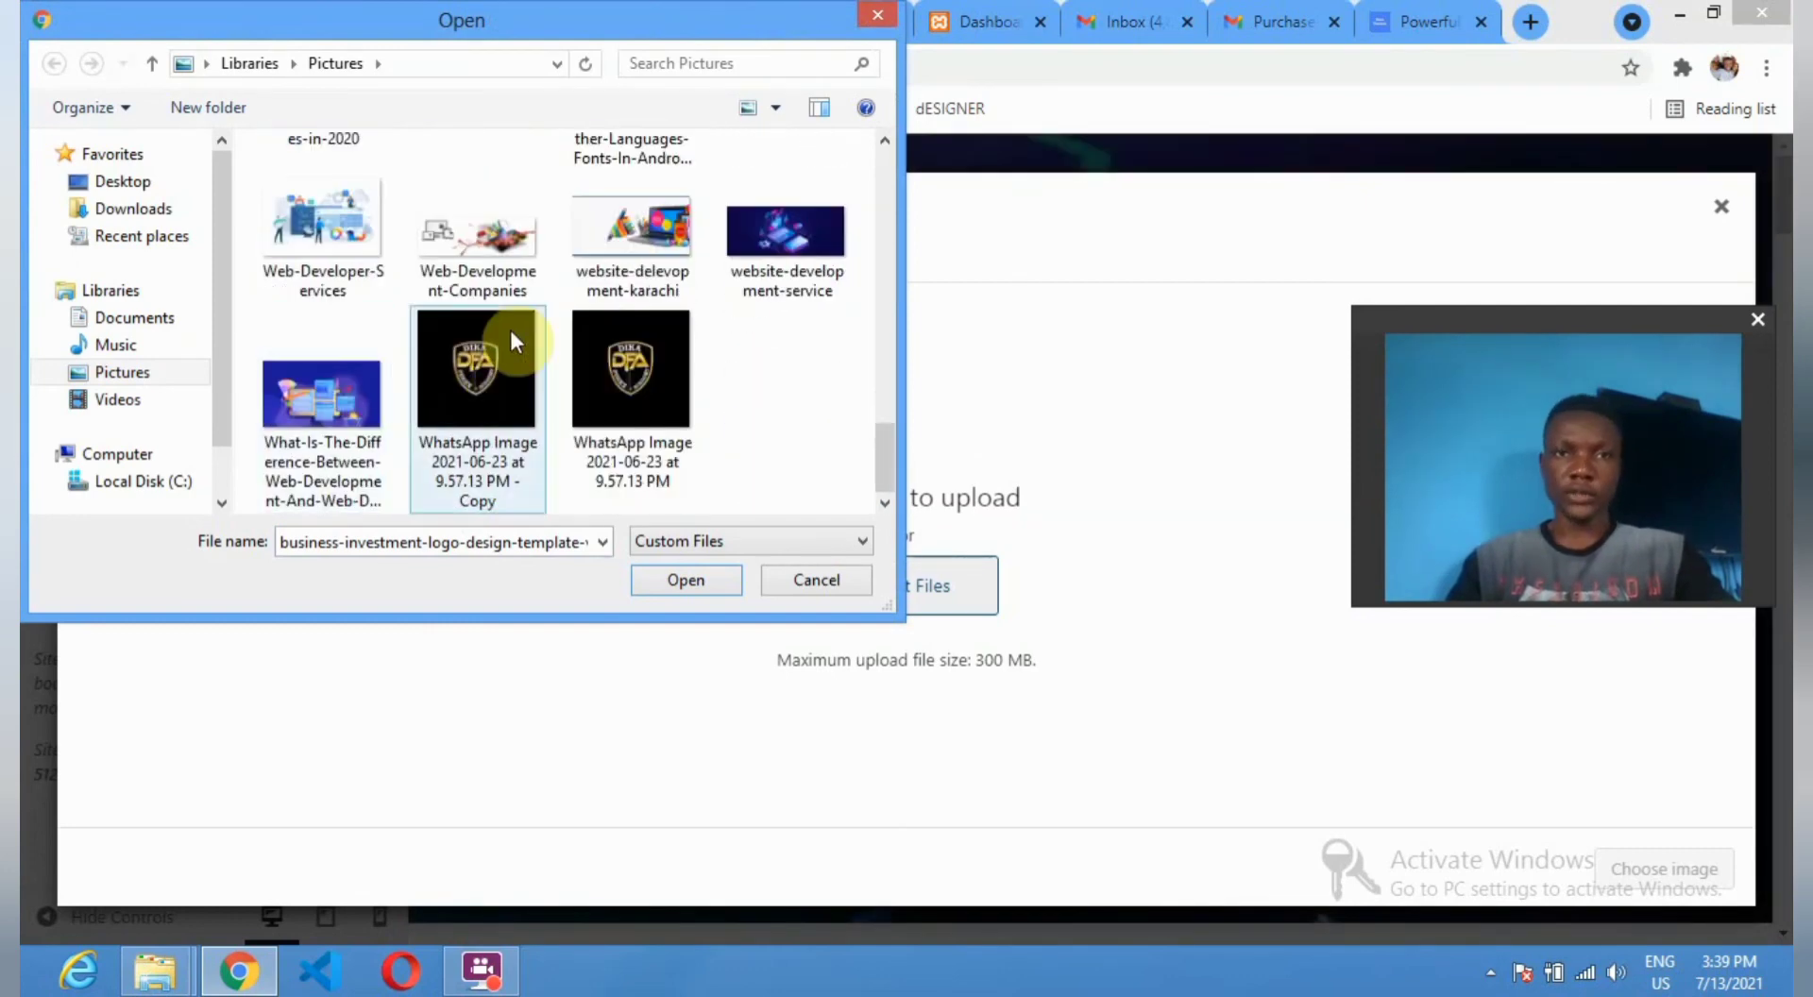
scroll(510, 330, up, 2)
scroll(515, 340, up, 5)
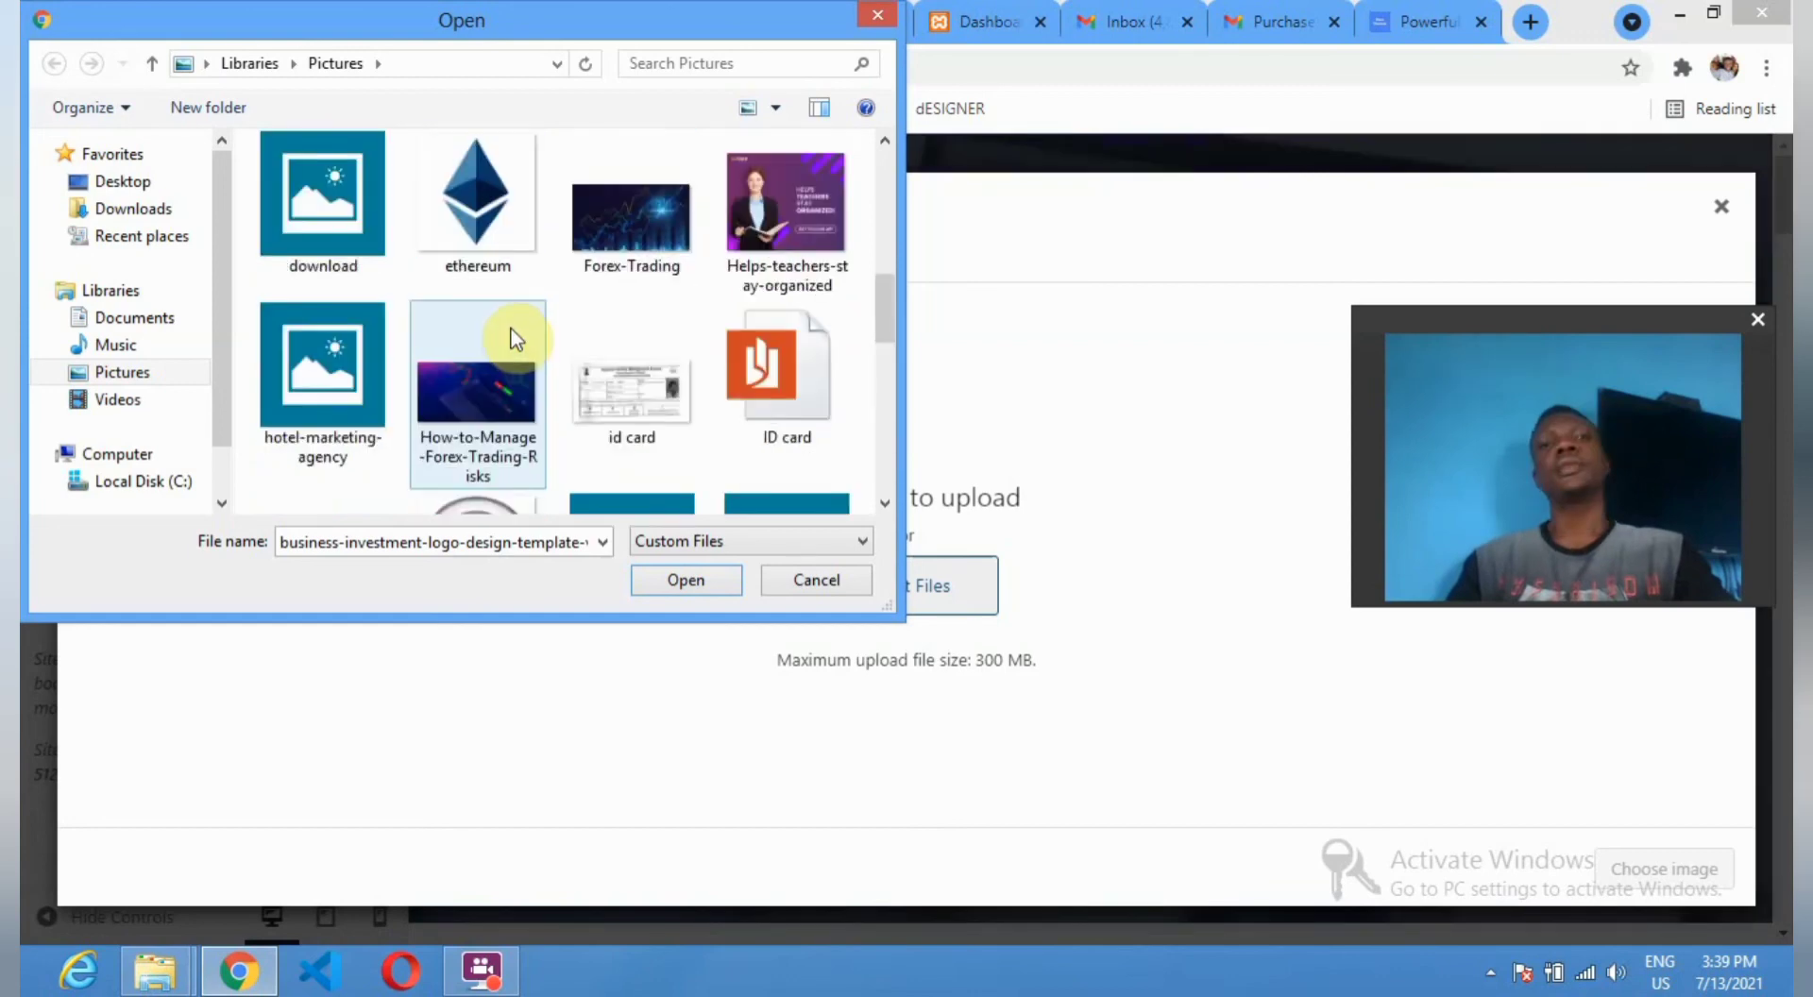
scroll(515, 340, up, 1)
scroll(515, 340, up, 5)
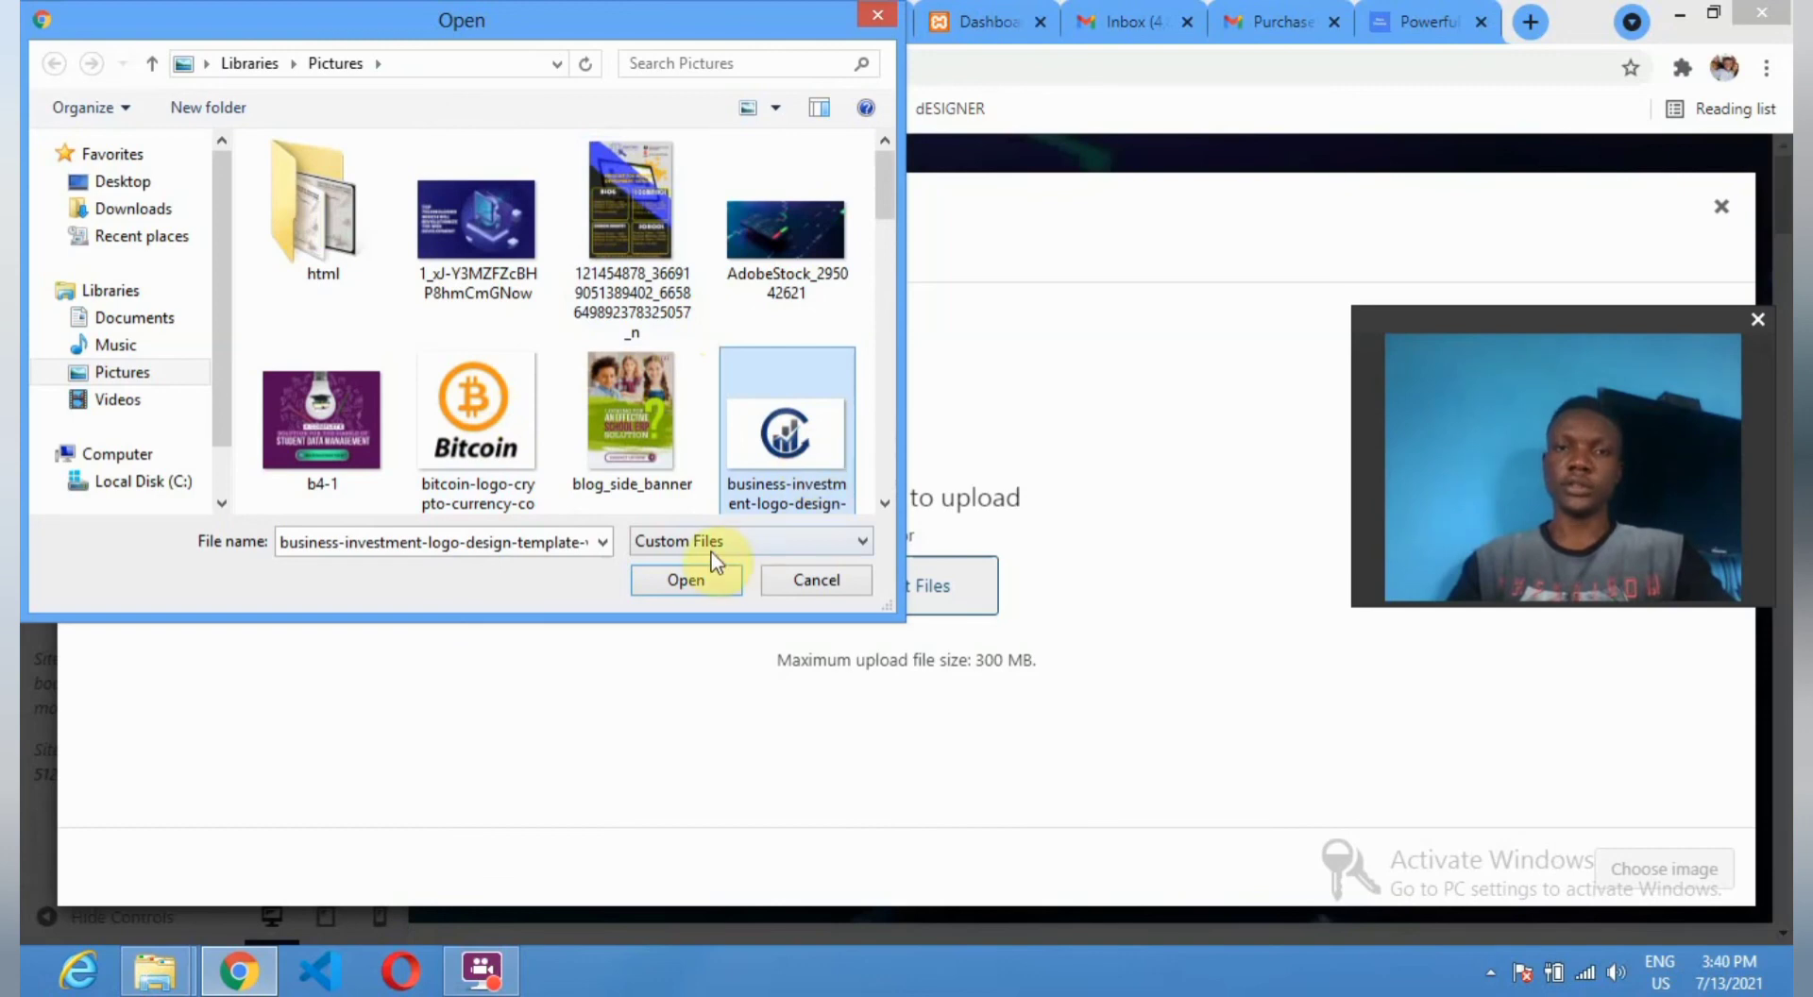
click(477, 415)
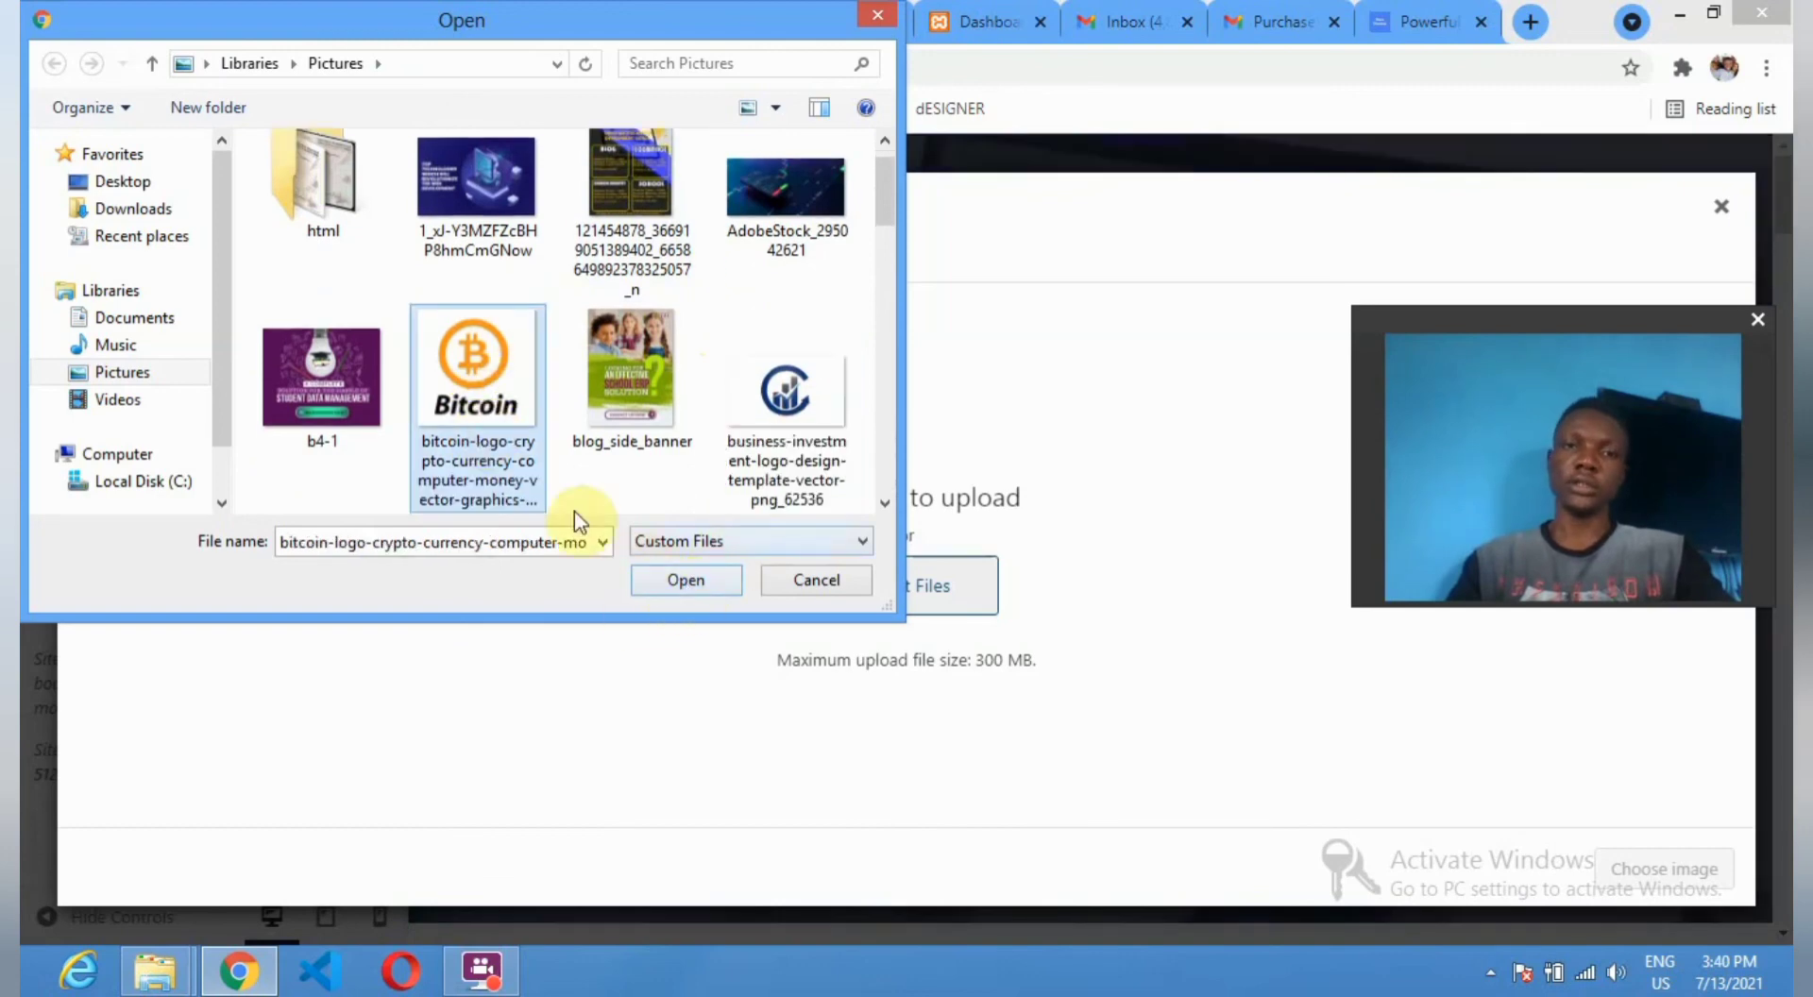
click(672, 581)
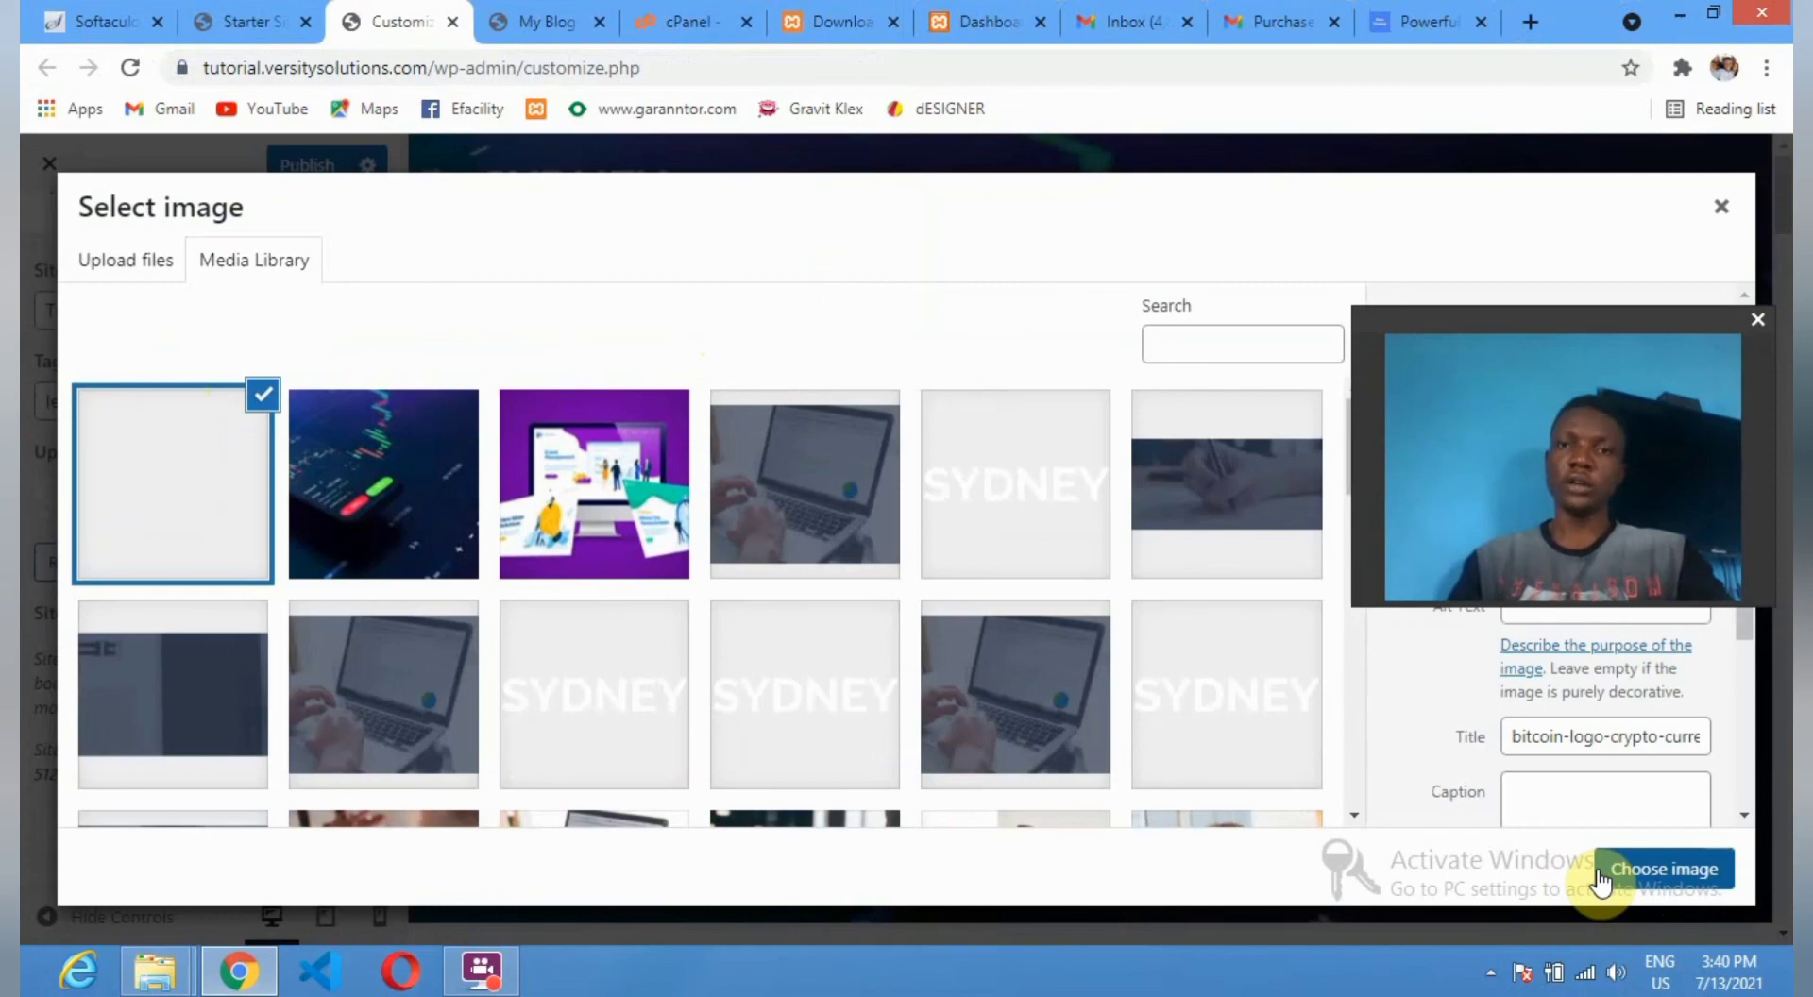
Set the Bitcoin image as site logo, publish the changes after one retry, and view the live site.
click(1666, 873)
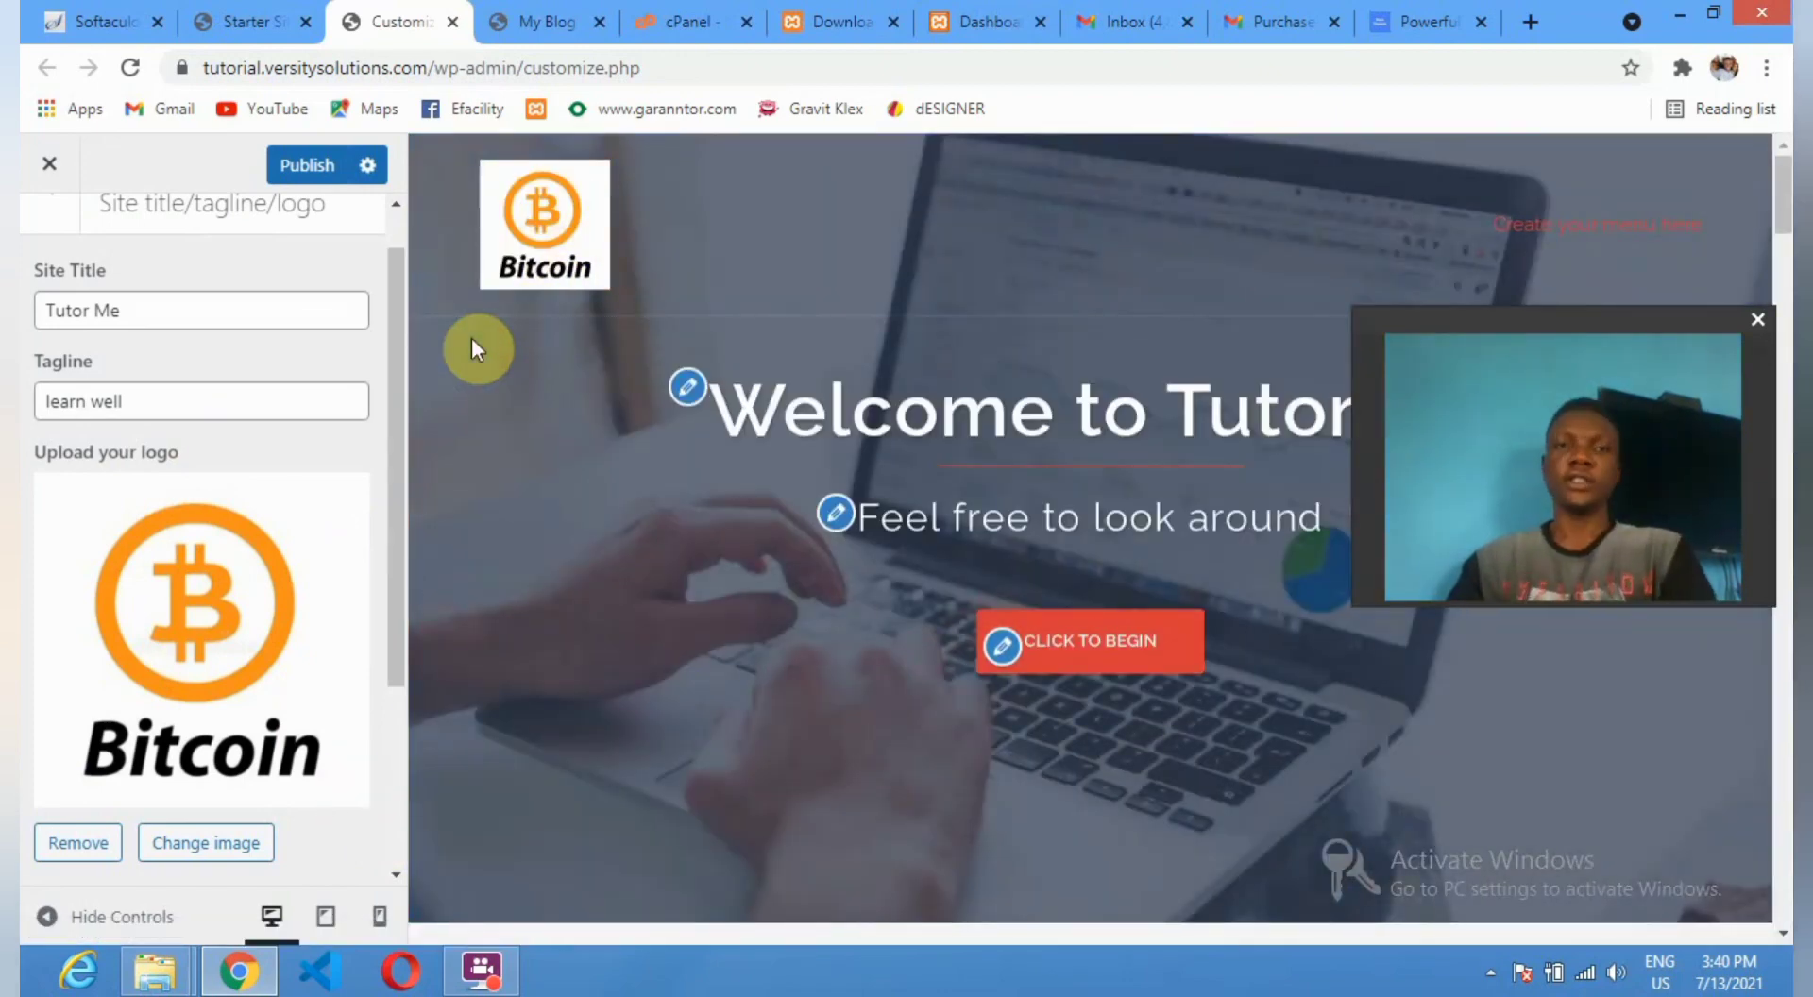
click(300, 165)
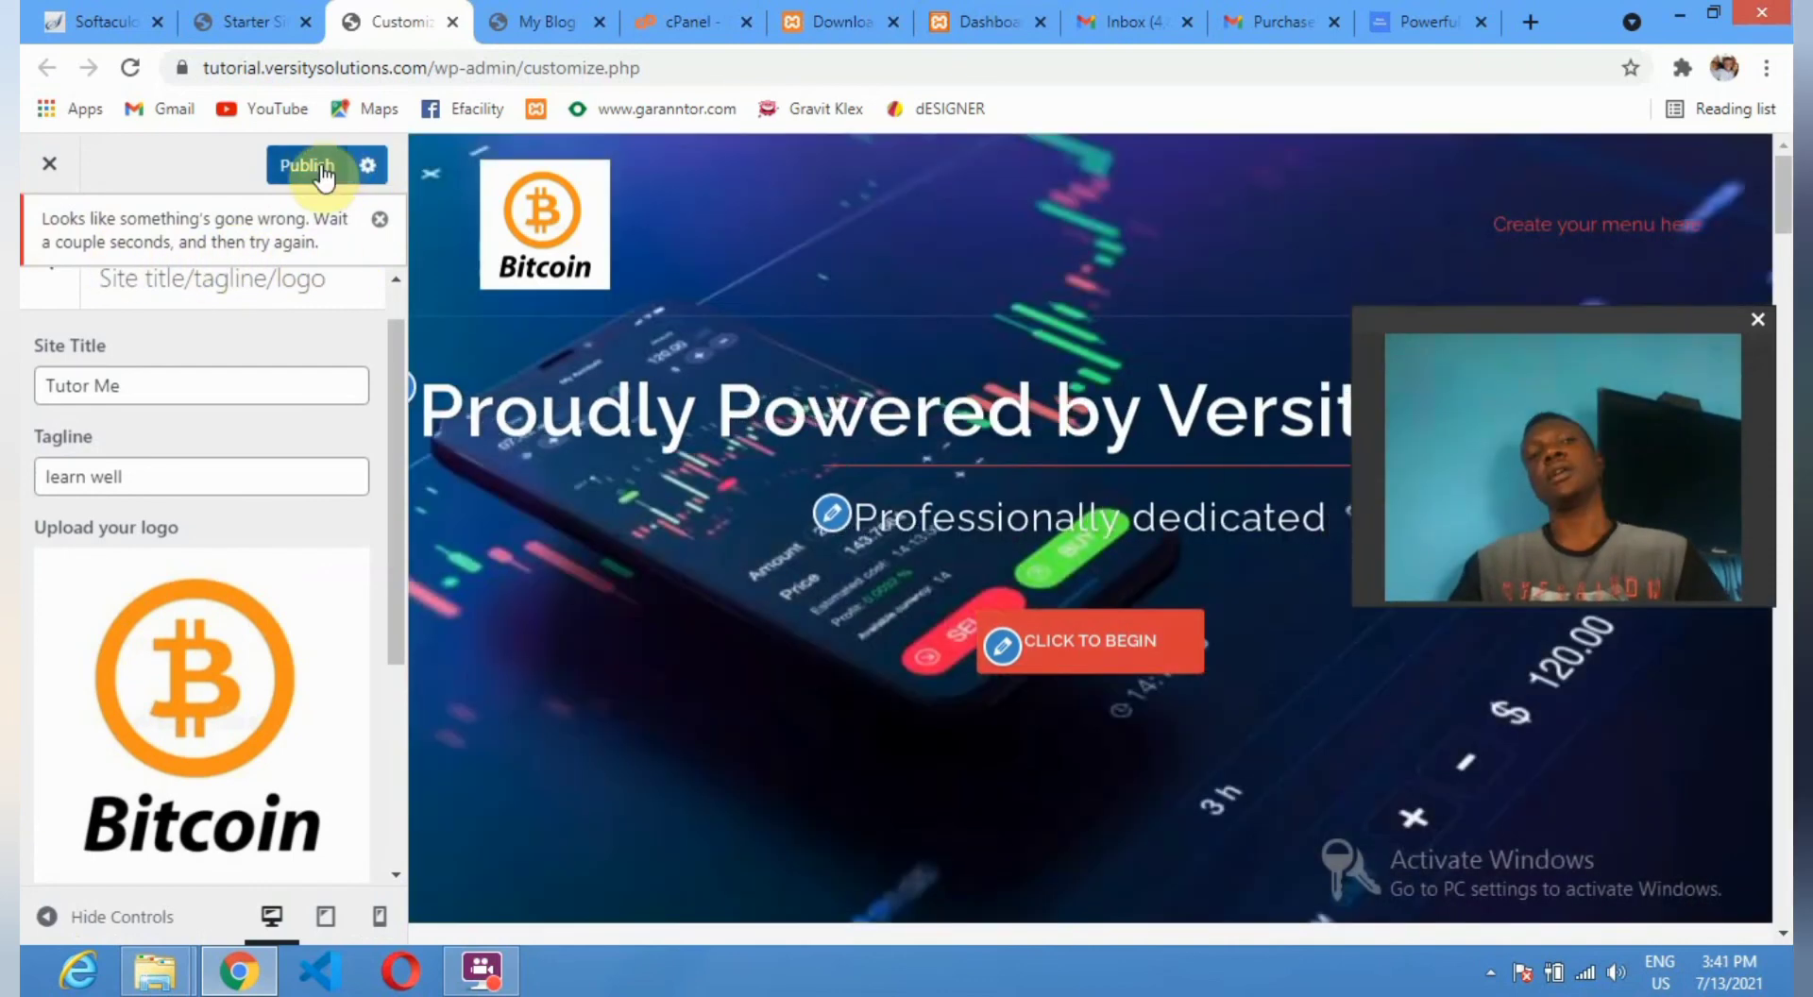
click(324, 170)
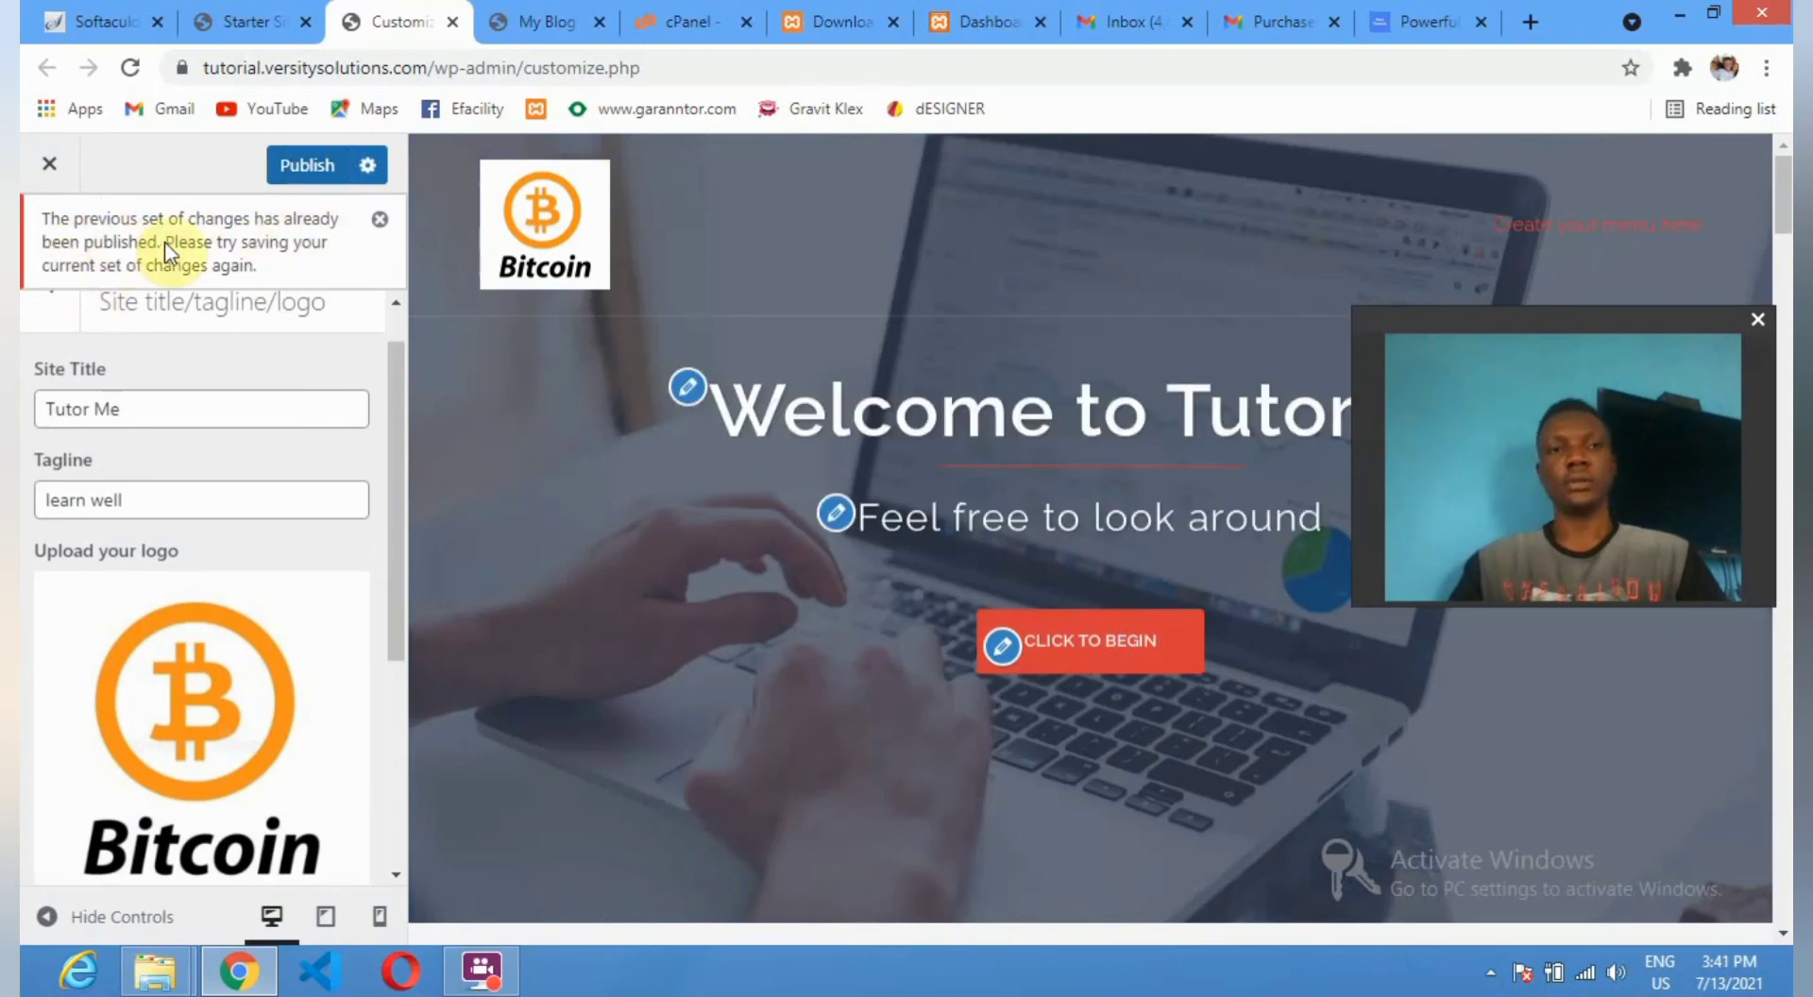
click(548, 21)
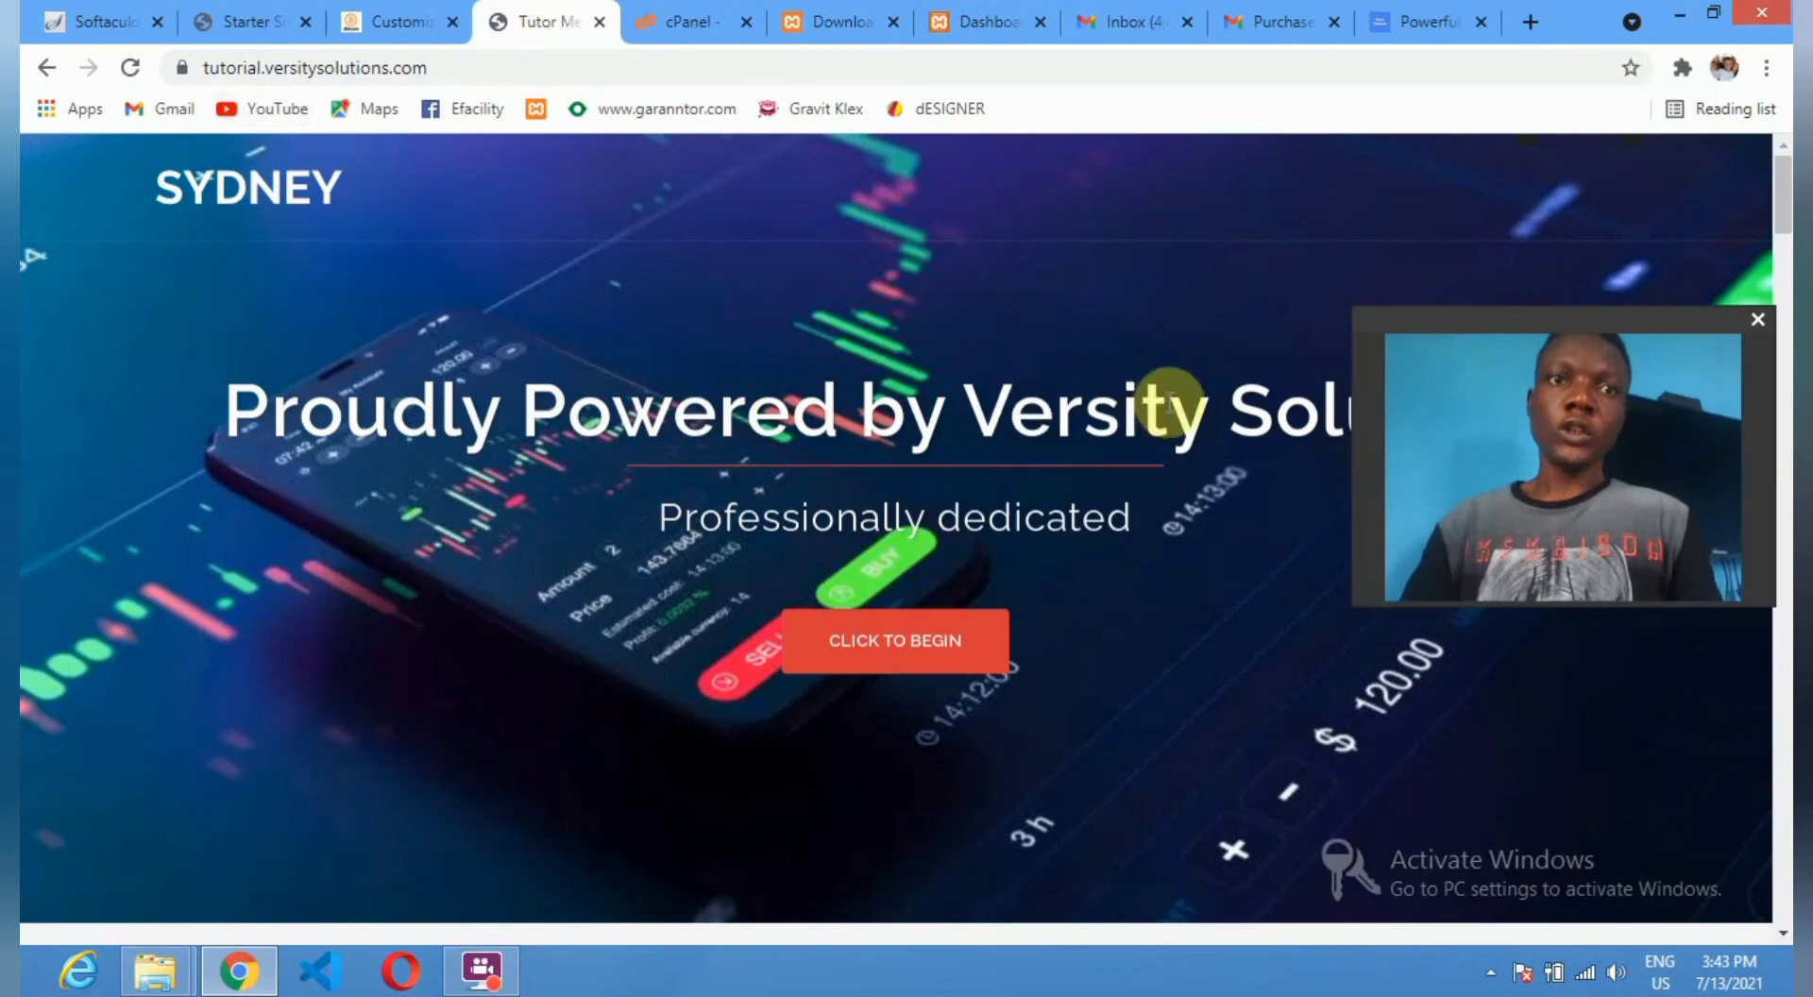
Scroll the live Tutor Me homepage down to the skill bars and project counters.
scroll(743, 525, down, 20)
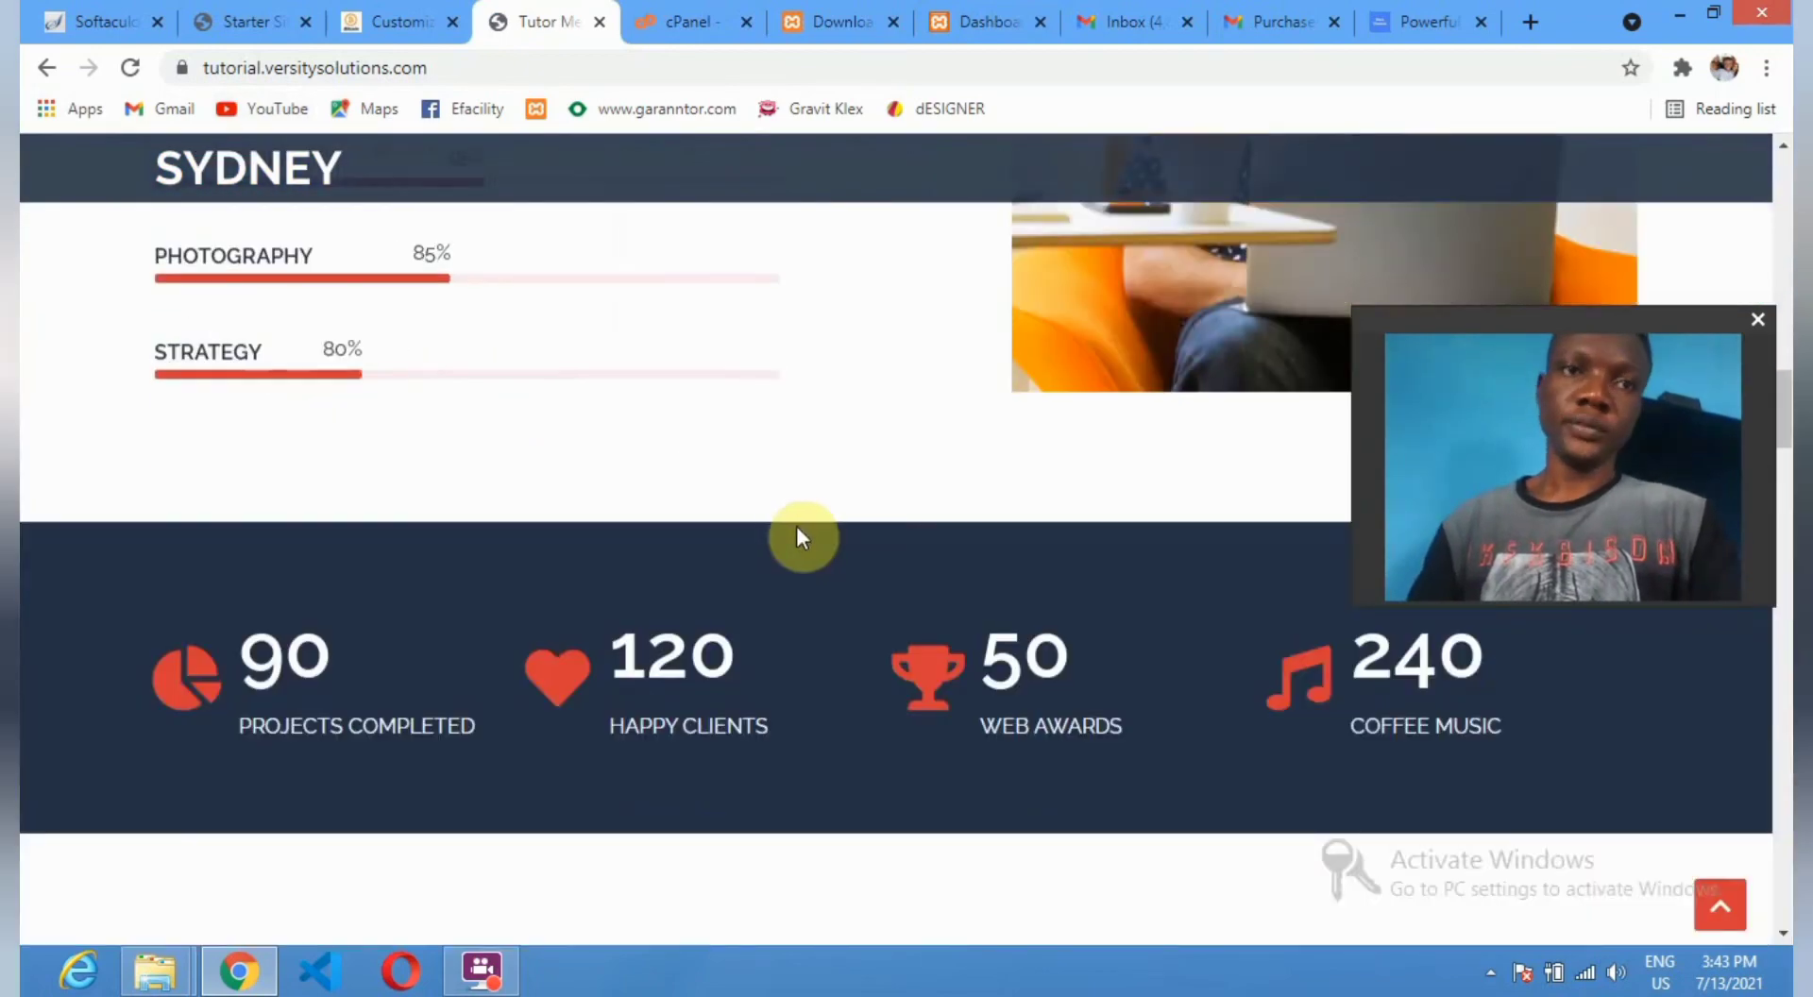
scroll(797, 534, down, 12)
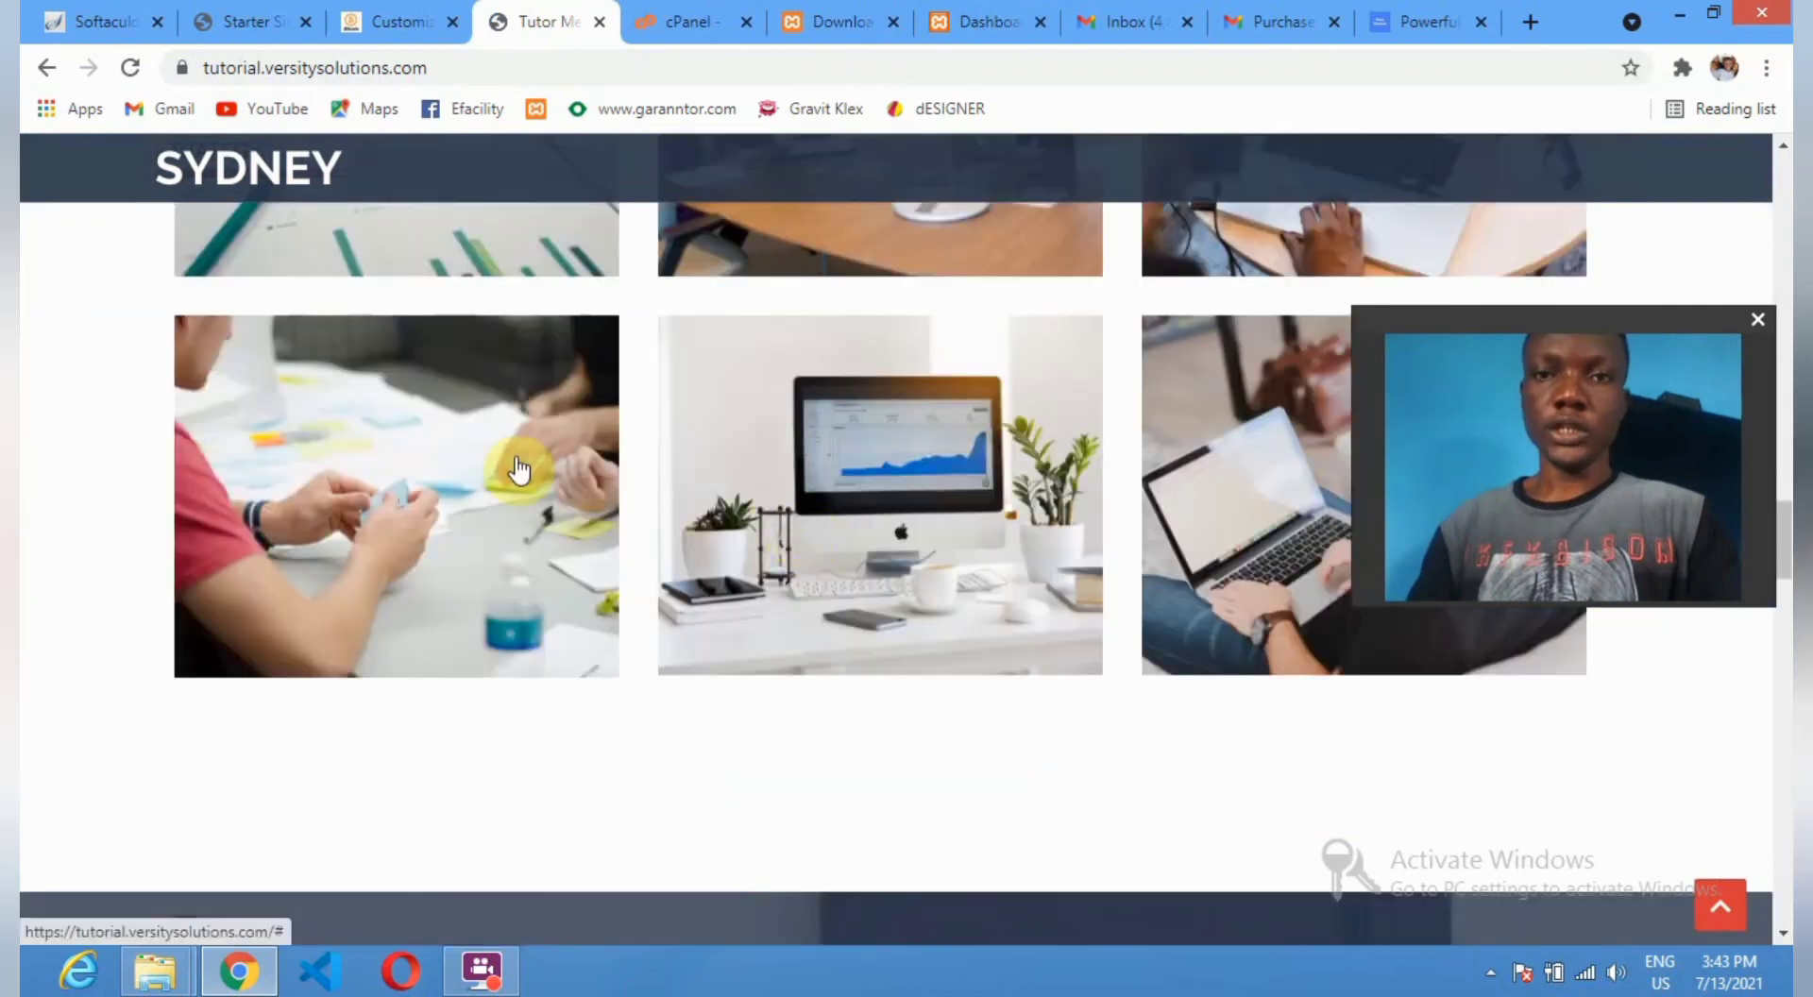